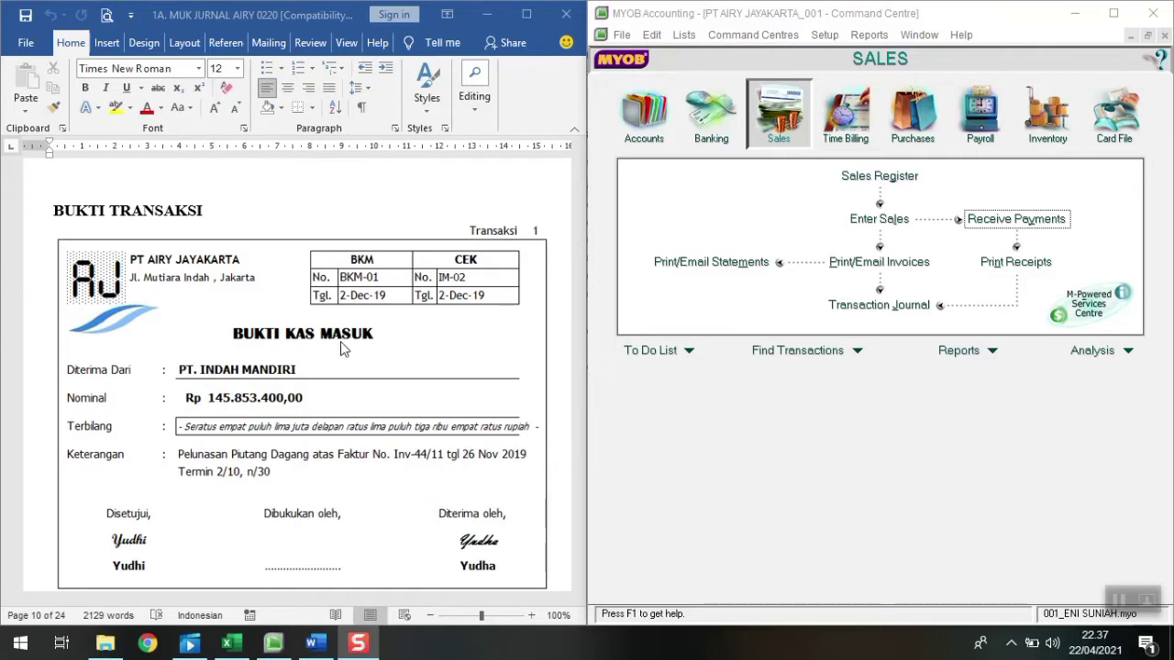
# Start a customer payment receipt for PT INDAH MANDIRI, as given on the transaction 1 cash-in voucher
pyautogui.scroll(-1, 344, 363)
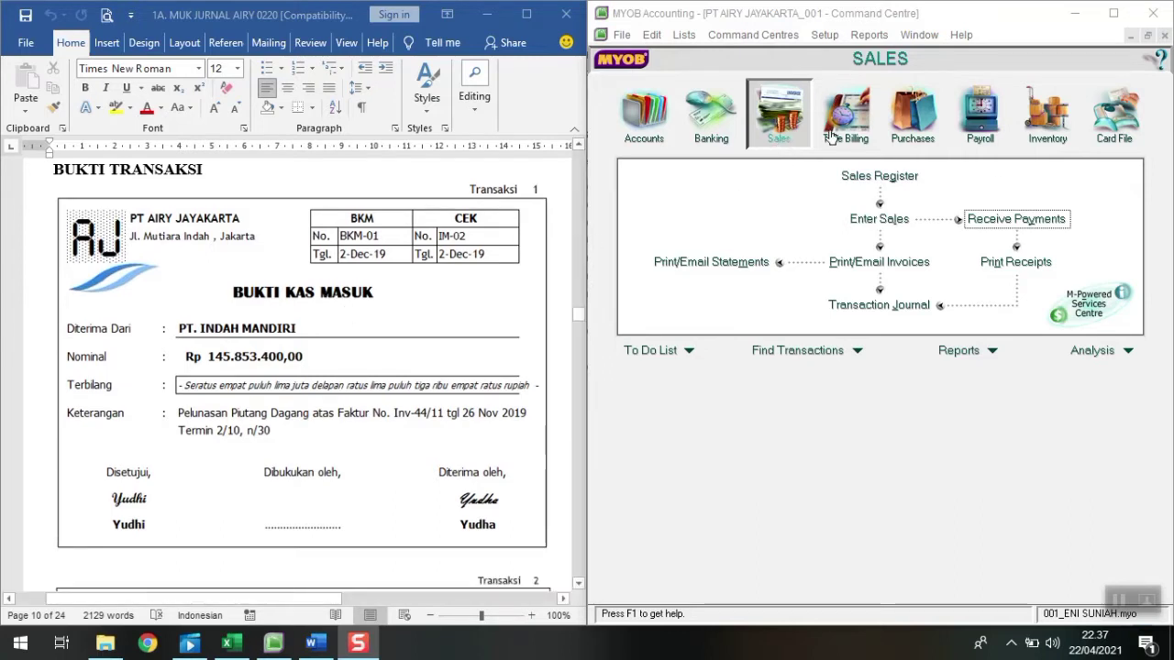
pyautogui.click(1028, 218)
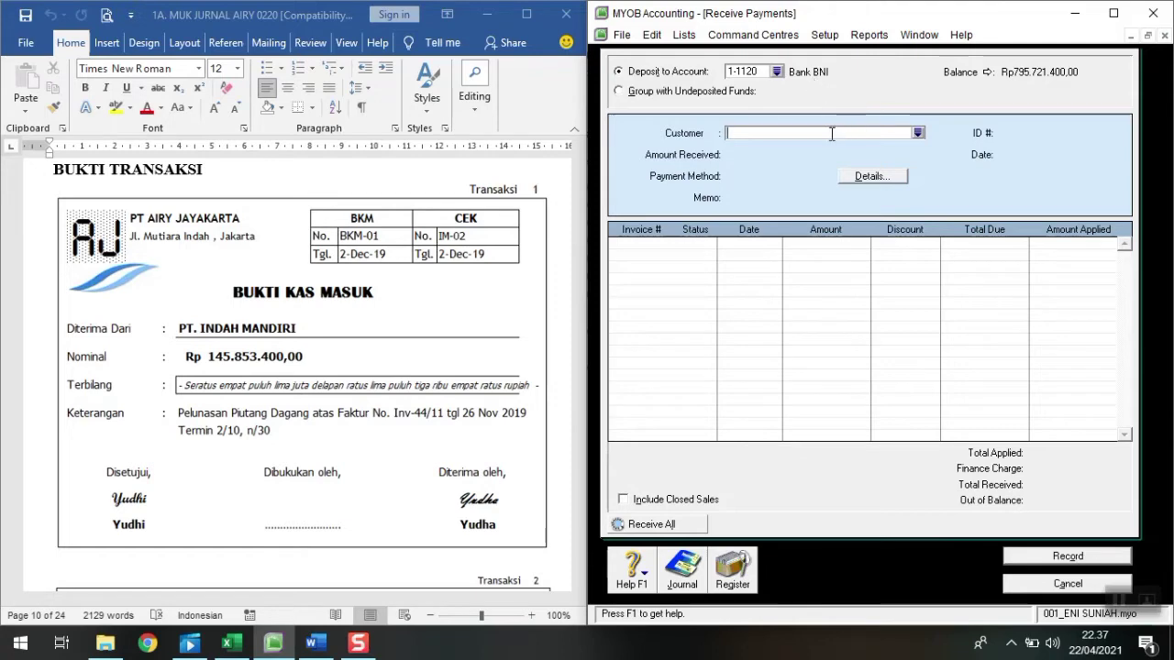
pyautogui.write('PT INDAH MANDIRI')
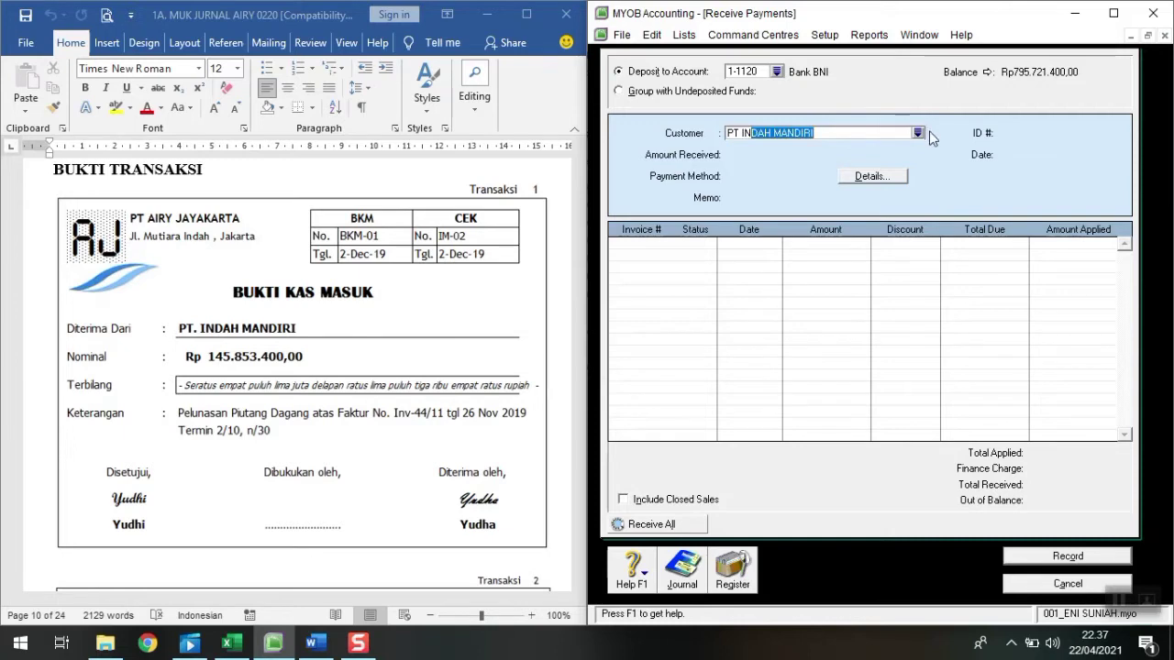
pyautogui.press('Tab')
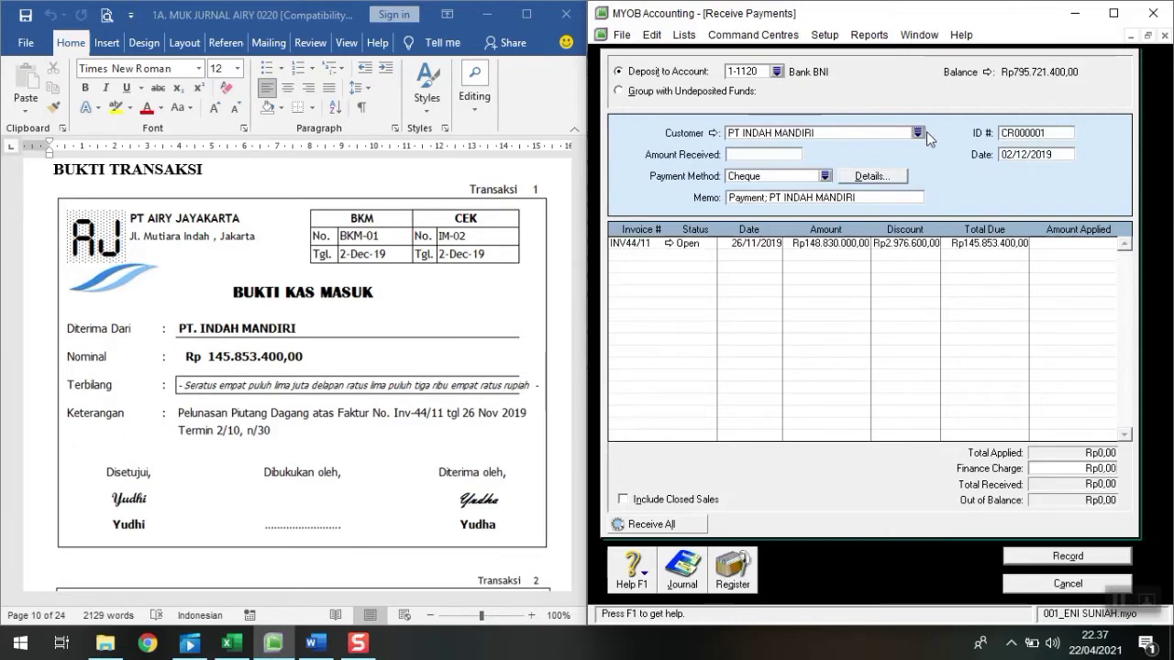
# Set the payment's ID to BKM-01 and its date to 02/12/2019
pyautogui.click(1019, 136)
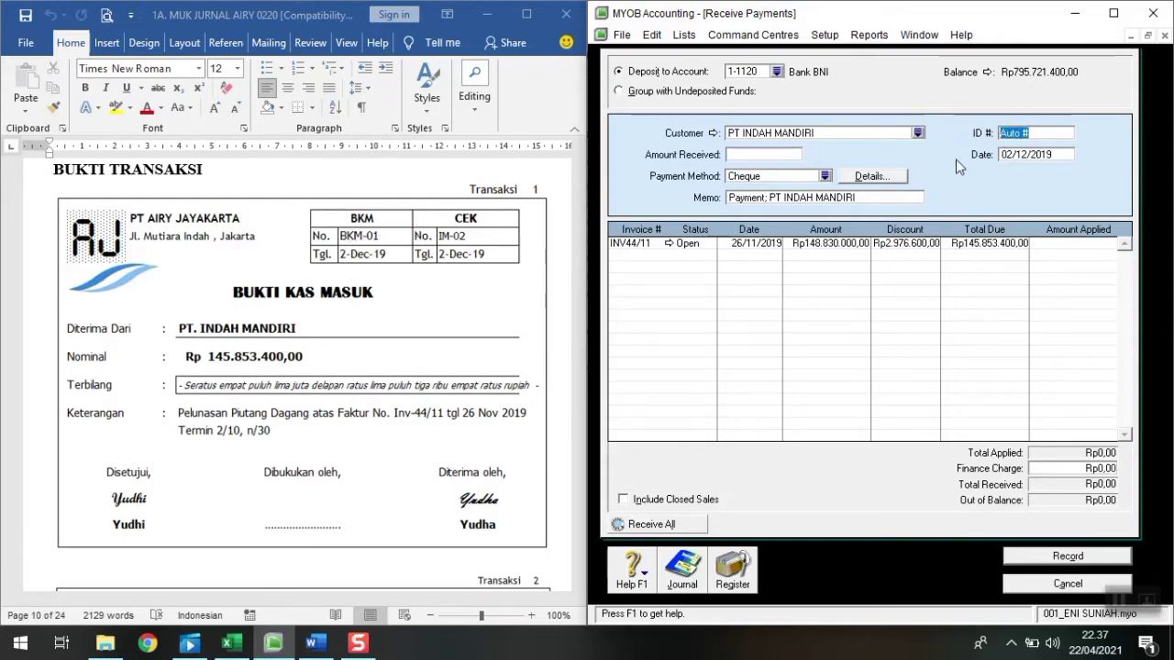
pyautogui.write('BKM')
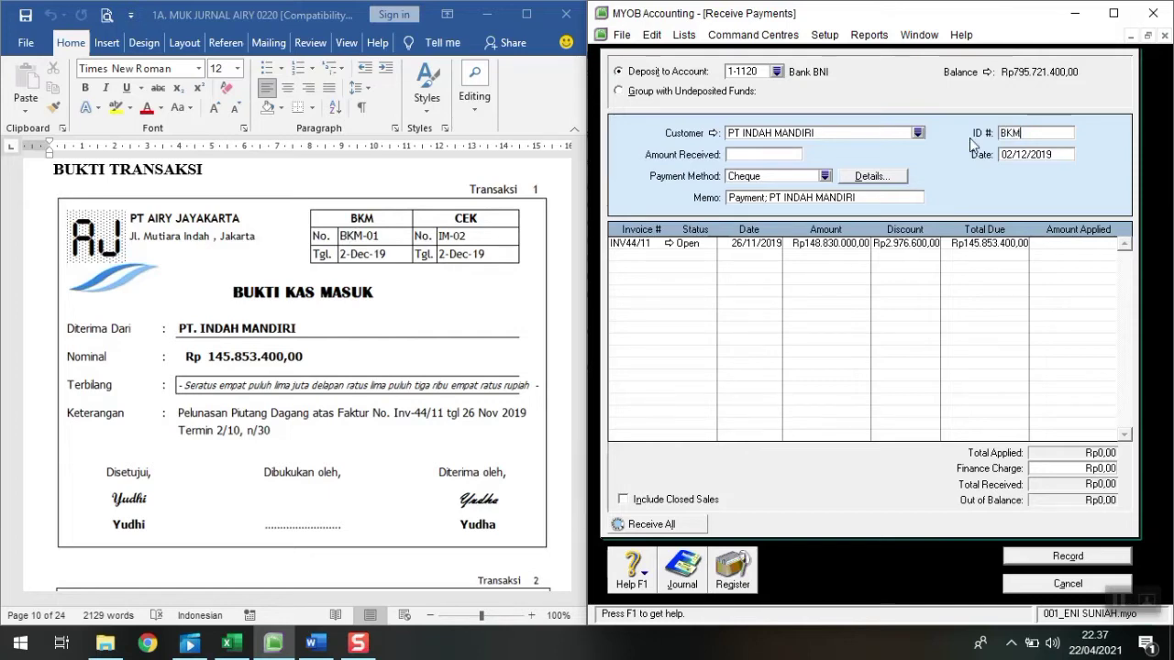
pyautogui.write('-01')
pyautogui.press('Tab')
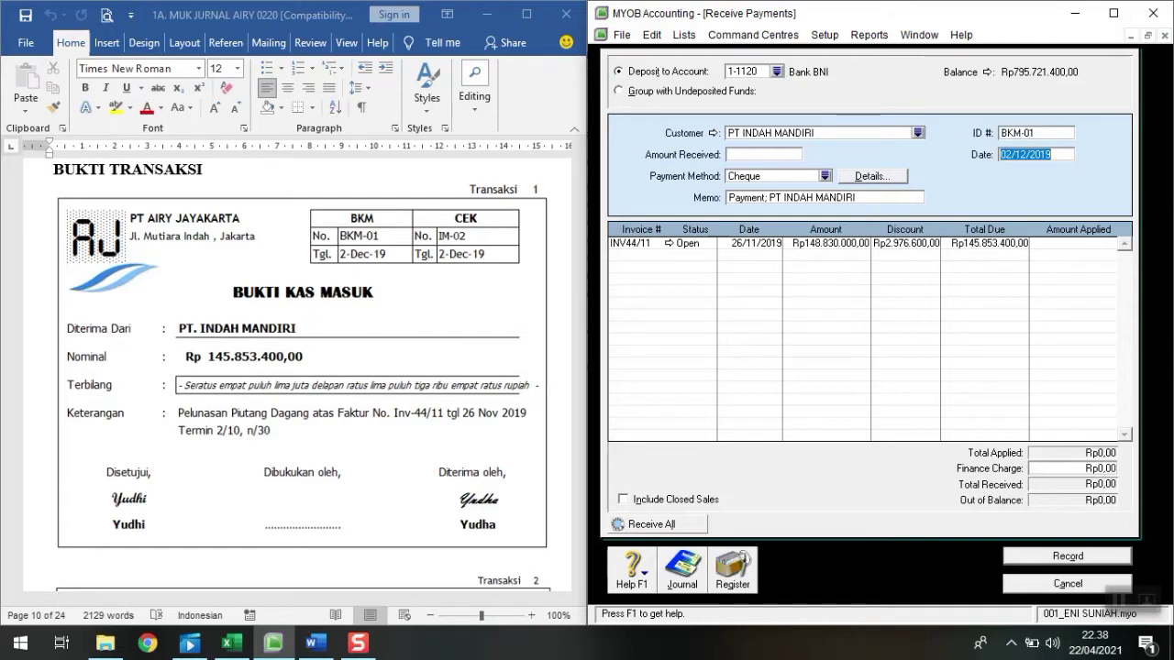
pyautogui.write('2/12/2019')
pyautogui.press('Tab')
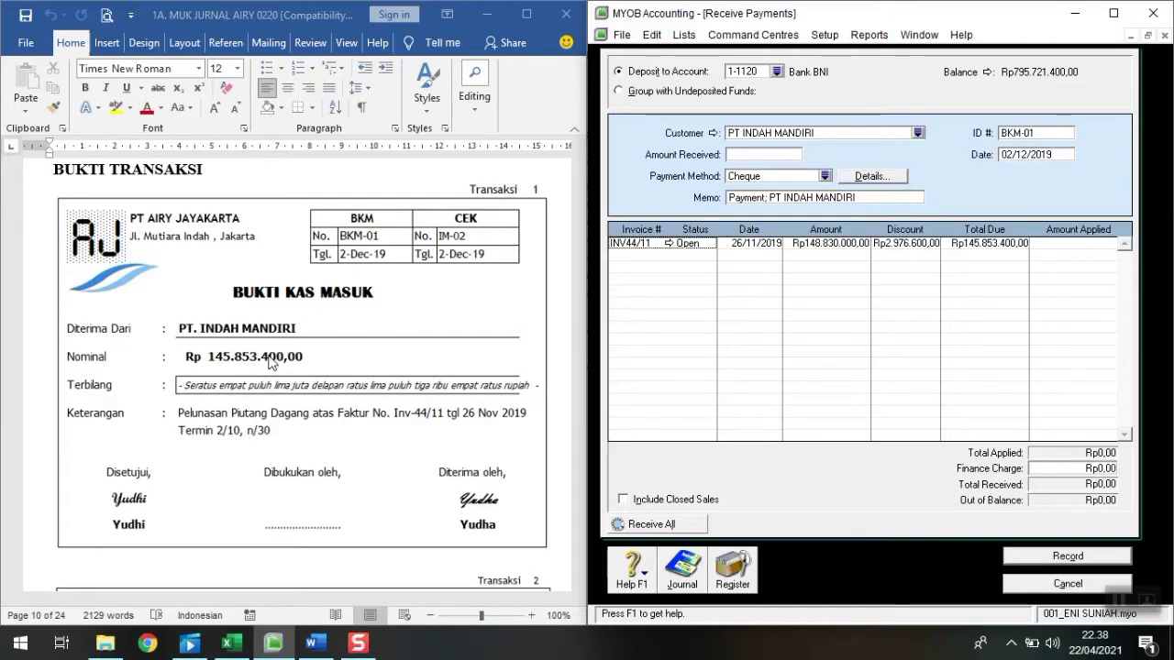
# Enter Rp145.853.400 as the amount received and apply the full amount to invoice INV44/11
pyautogui.click(747, 161)
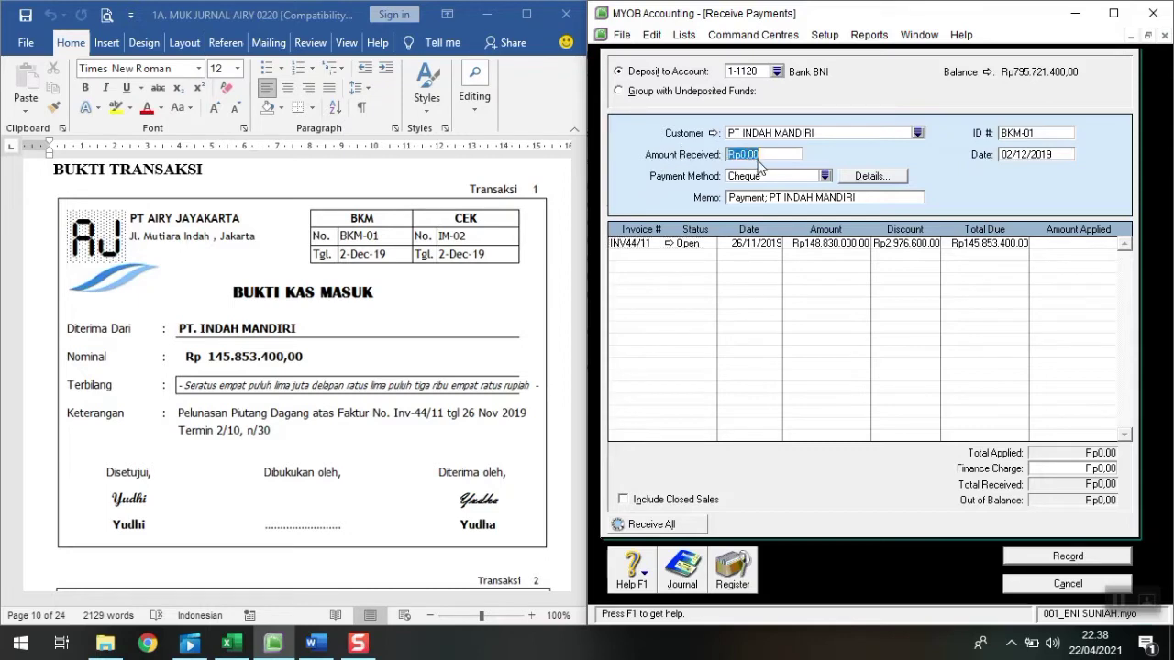
pyautogui.write('145853400')
pyautogui.press('Tab')
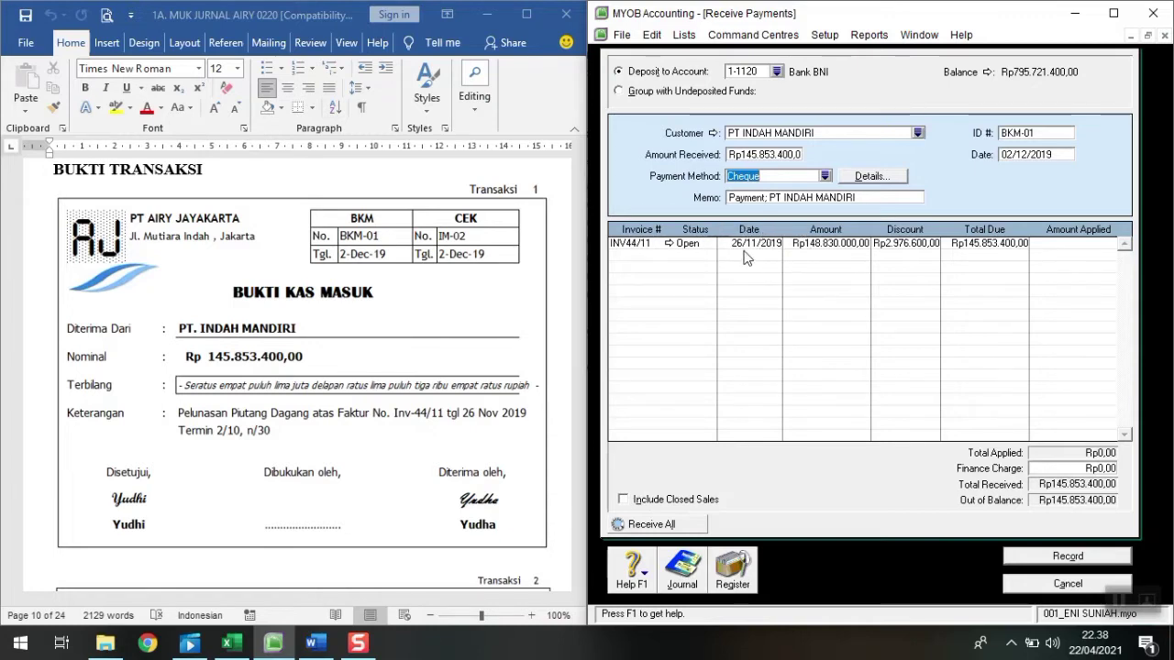
pyautogui.click(1057, 244)
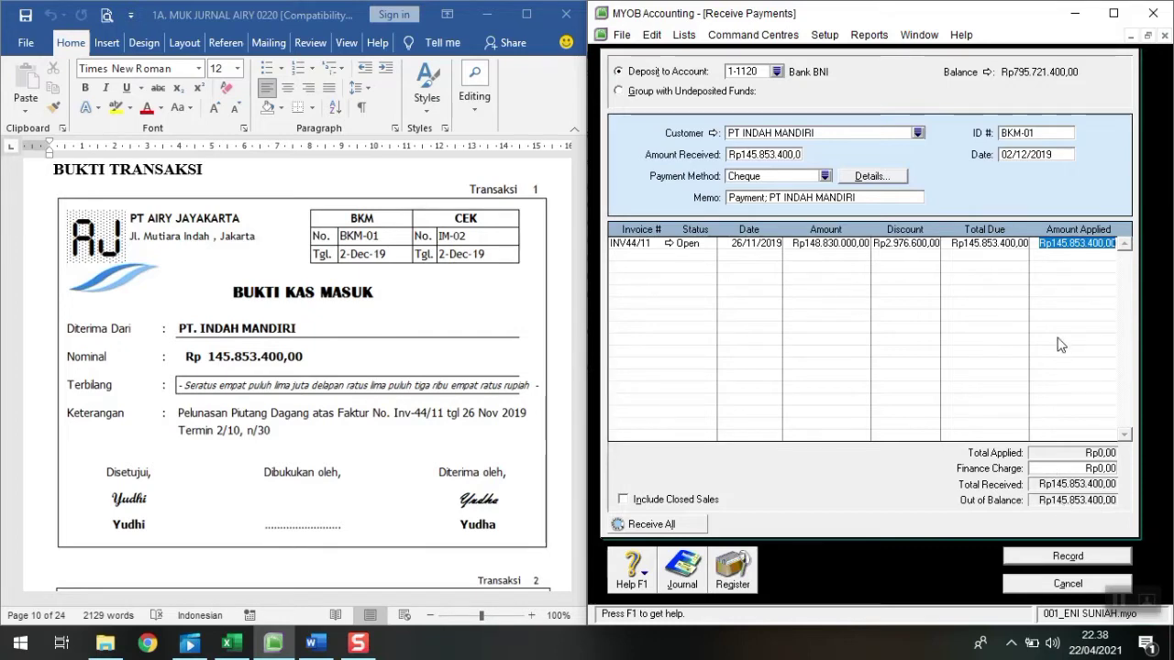
pyautogui.press('Tab')
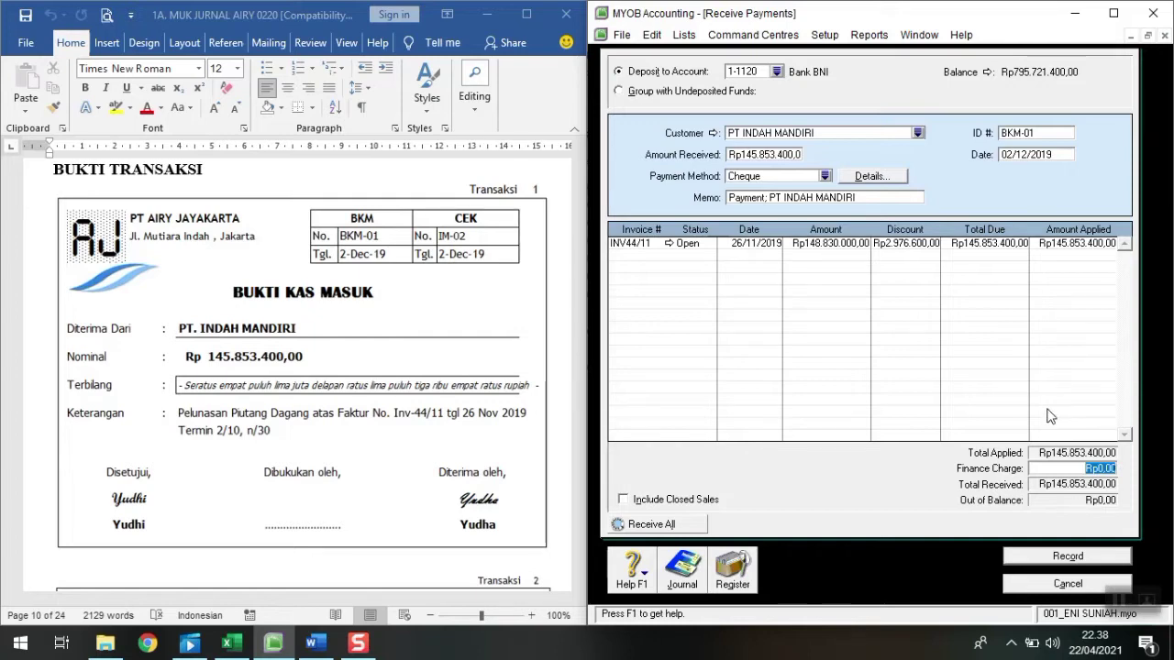
# Check the payment's journal recap, record the payment without printing the discount credit invoice, and close the receipt form
pyautogui.hotkey('ctrl', 'r')
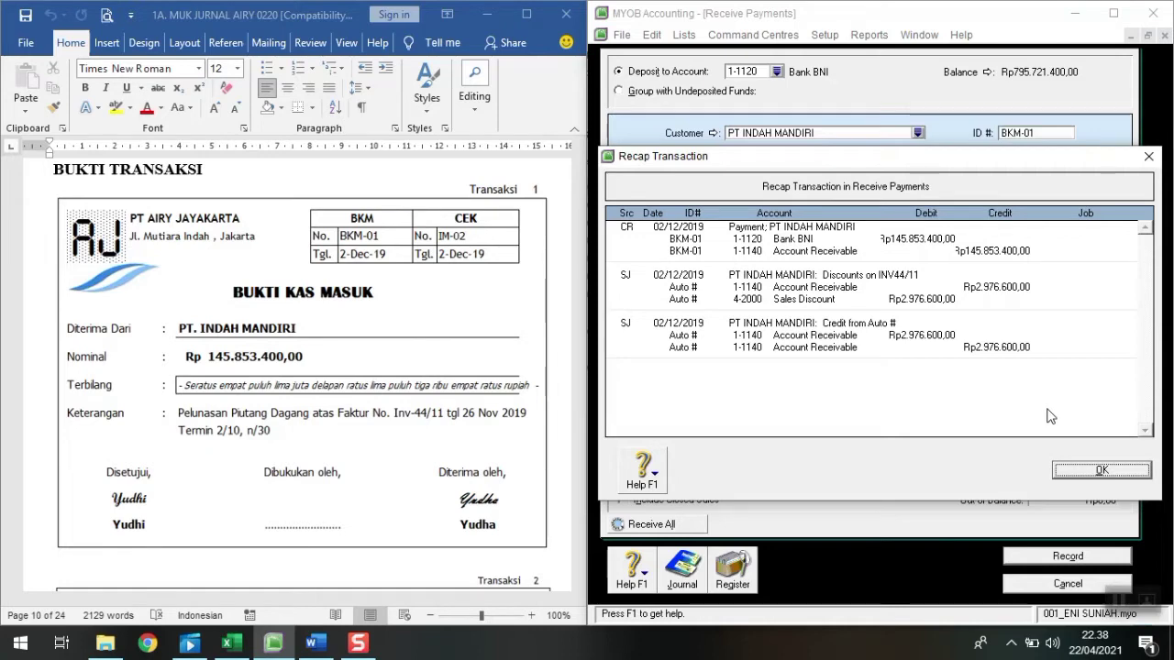
pyautogui.click(1100, 470)
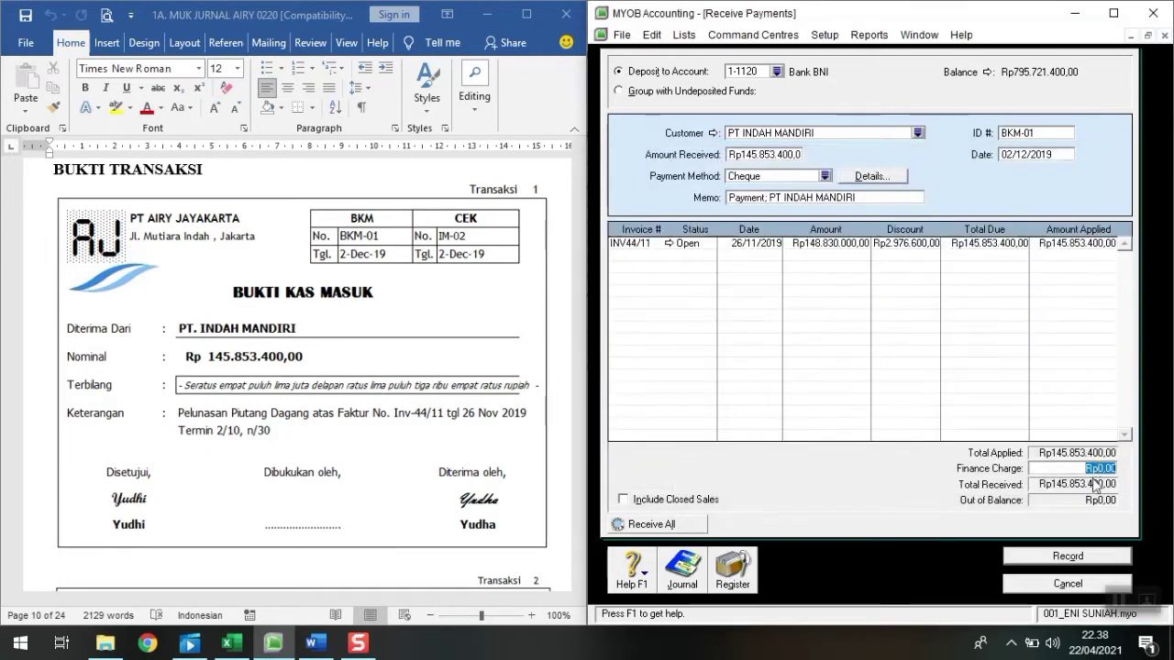
pyautogui.click(1091, 556)
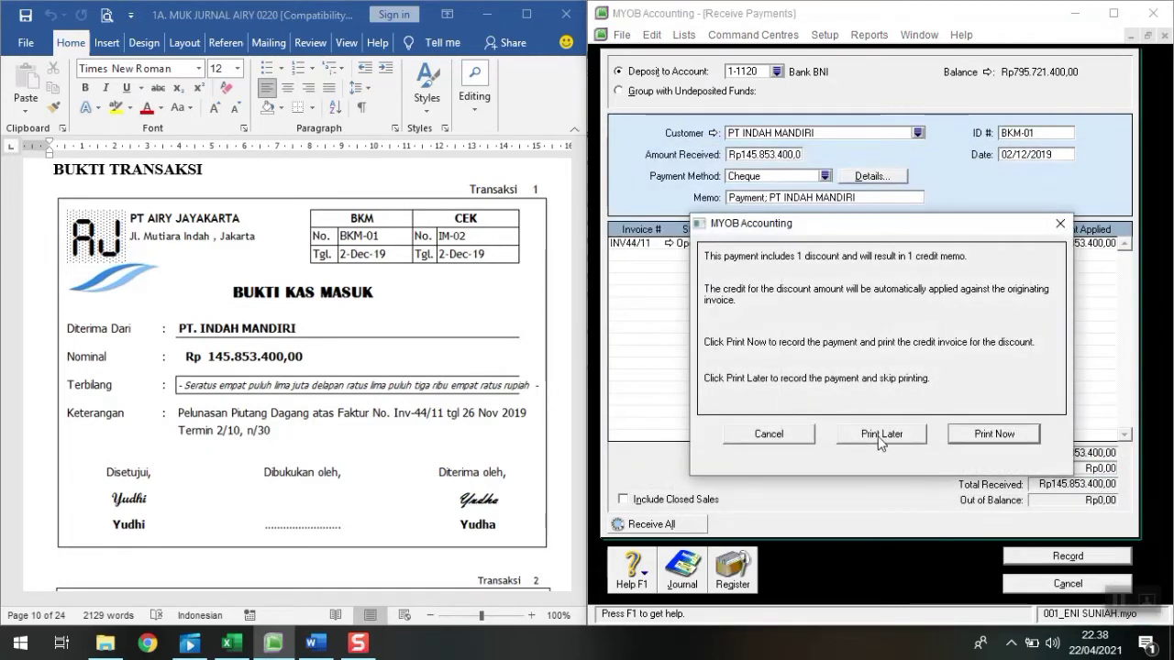
pyautogui.click(875, 434)
pyautogui.click(1088, 585)
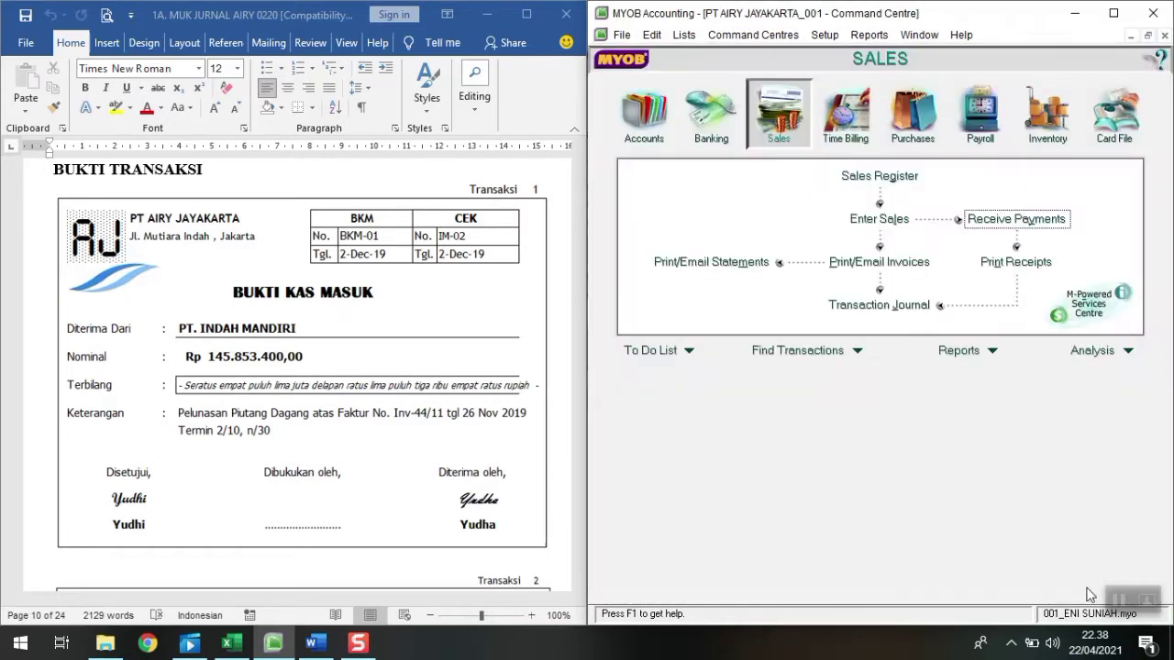
# Start a Spend Money entry for the transaction 2 voucher, paid from Bank BNI (1-1120) with Tax Inclusive turned off
pyautogui.scroll(-7, 396, 435)
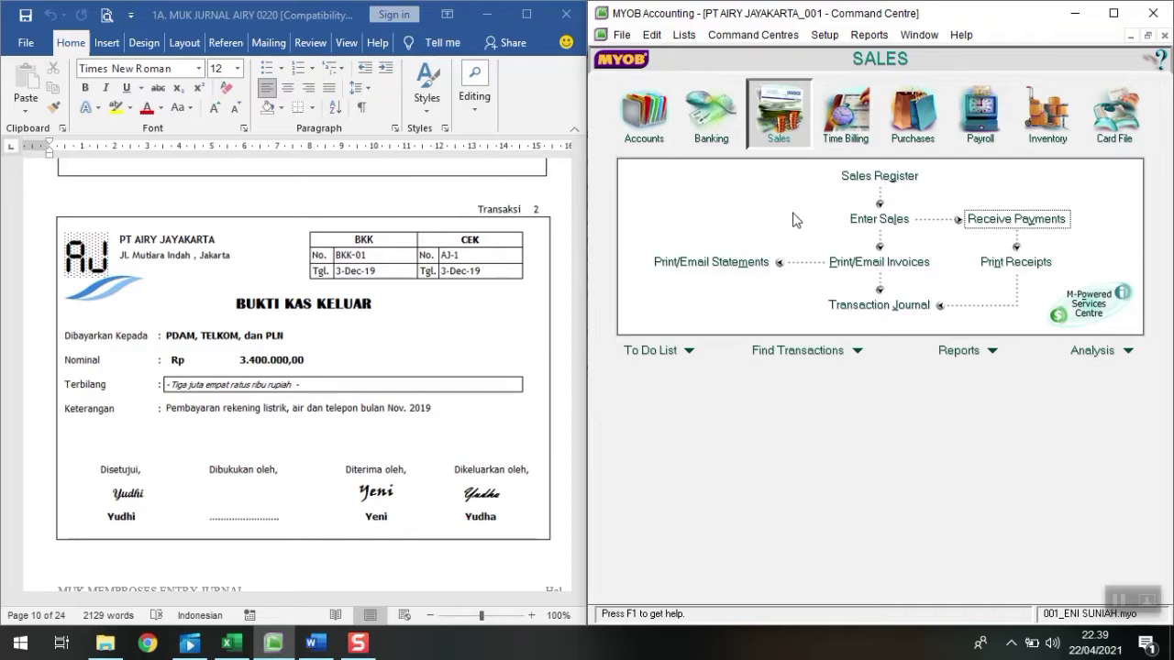
pyautogui.click(708, 124)
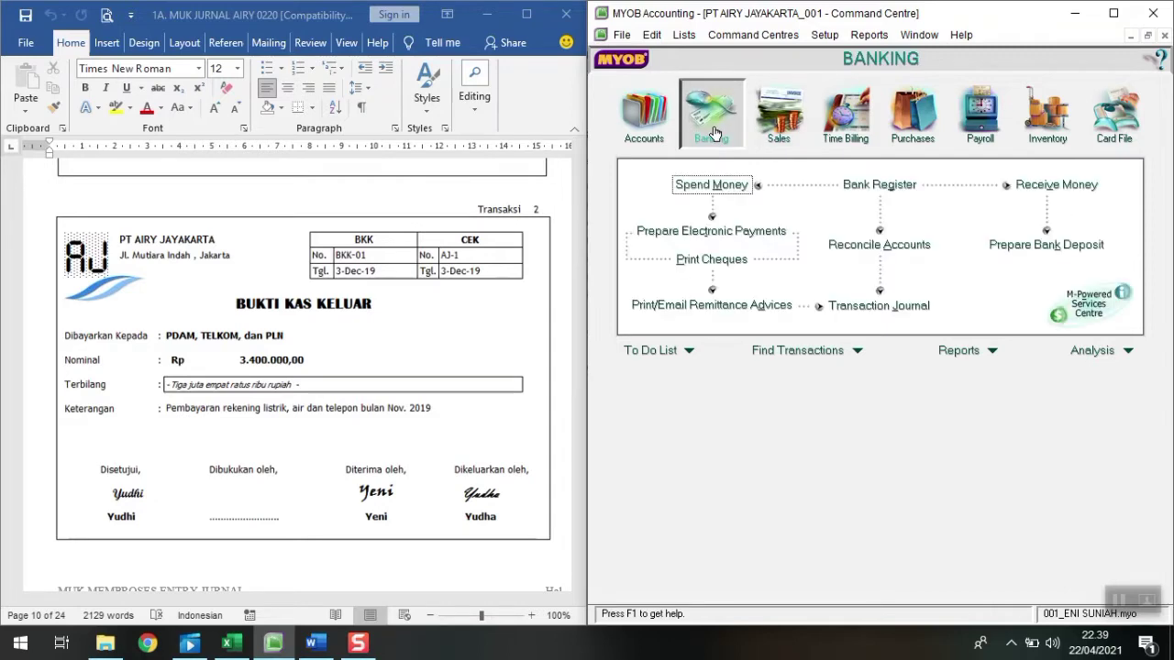
pyautogui.click(700, 179)
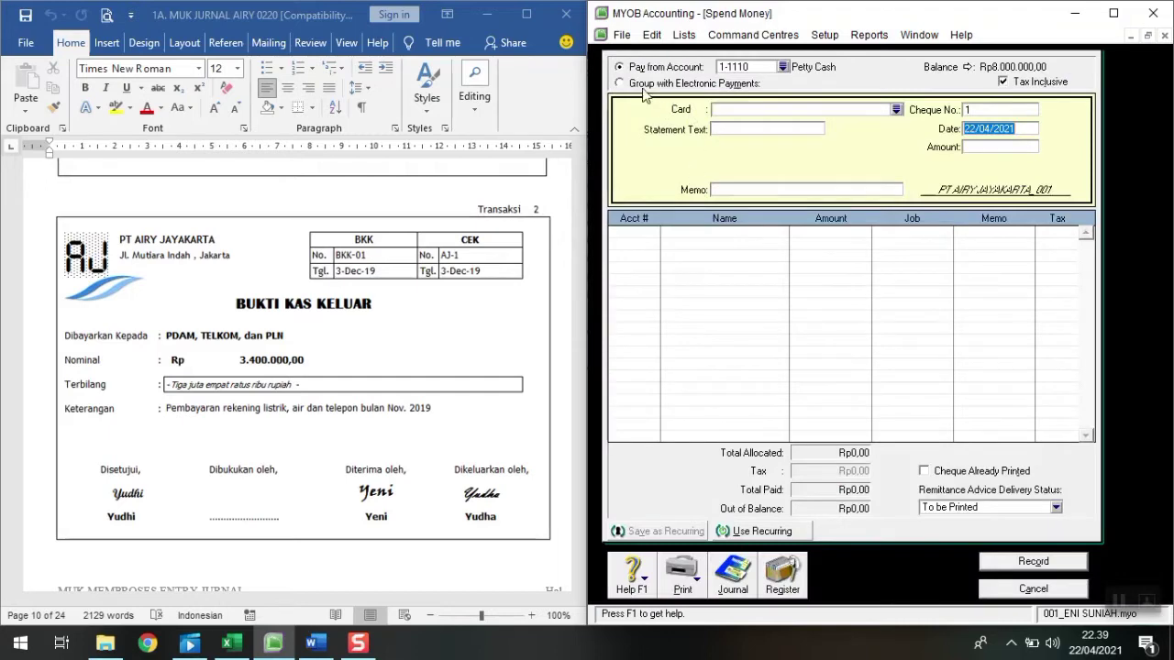
pyautogui.click(783, 67)
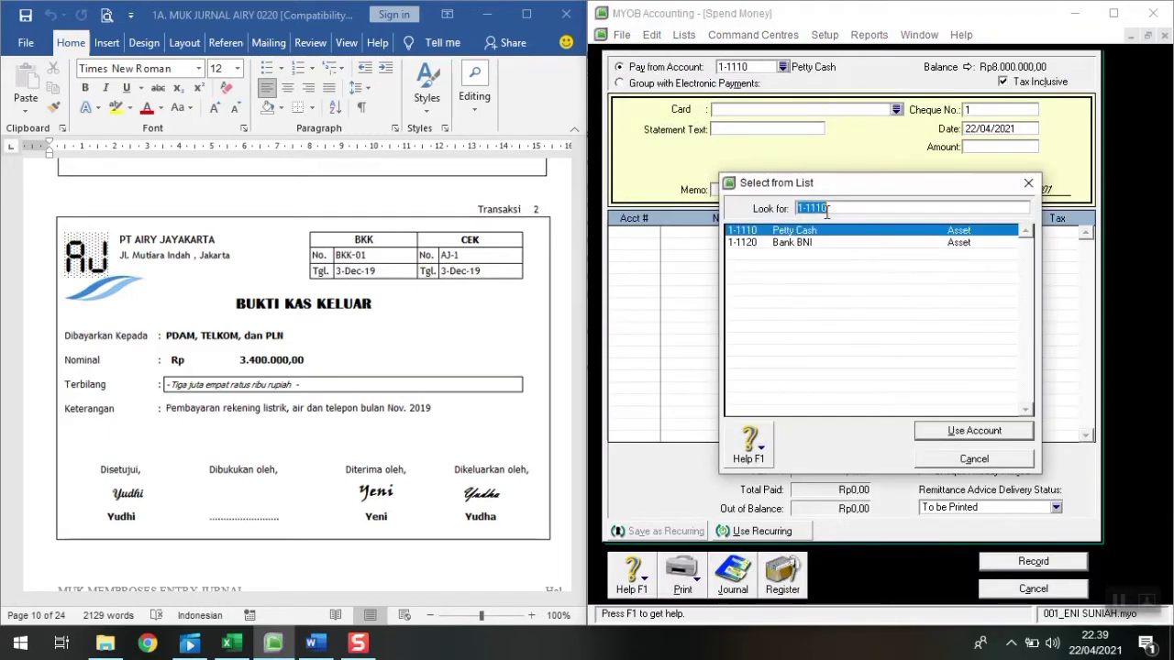
pyautogui.click(816, 244)
pyautogui.click(974, 431)
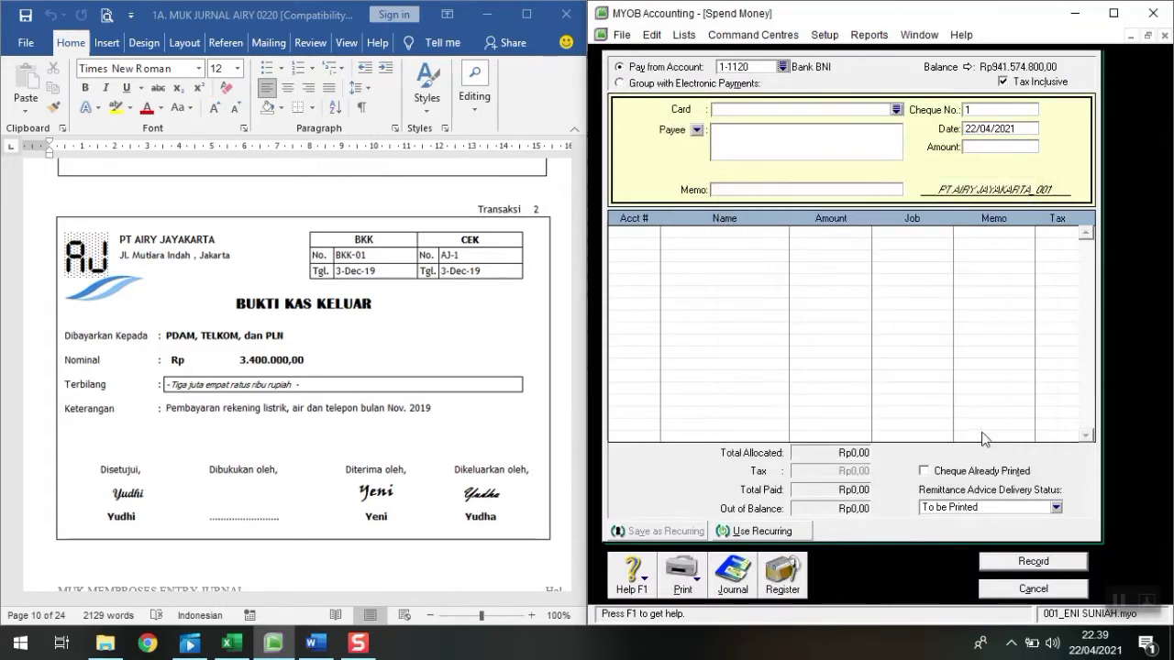
pyautogui.click(1001, 83)
# Set the cheque number to BKK-01, the date to 03/12/2019 and the amount to Rp3.400.000
pyautogui.click(1008, 110)
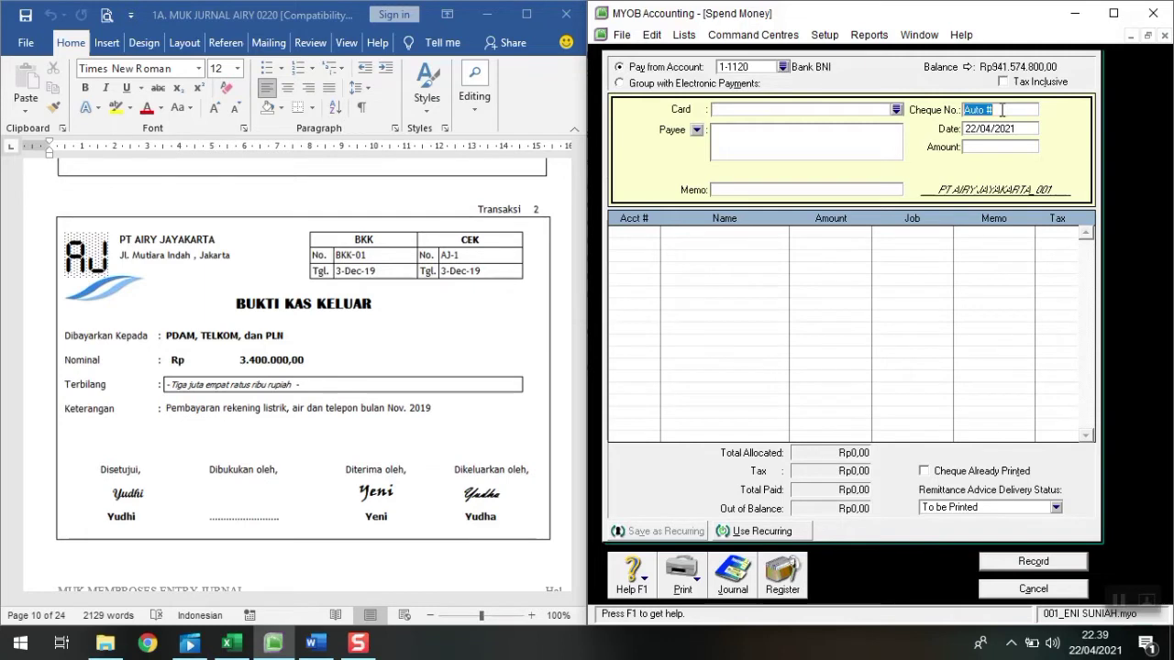
pyautogui.write('BKK-01')
pyautogui.press('Tab')
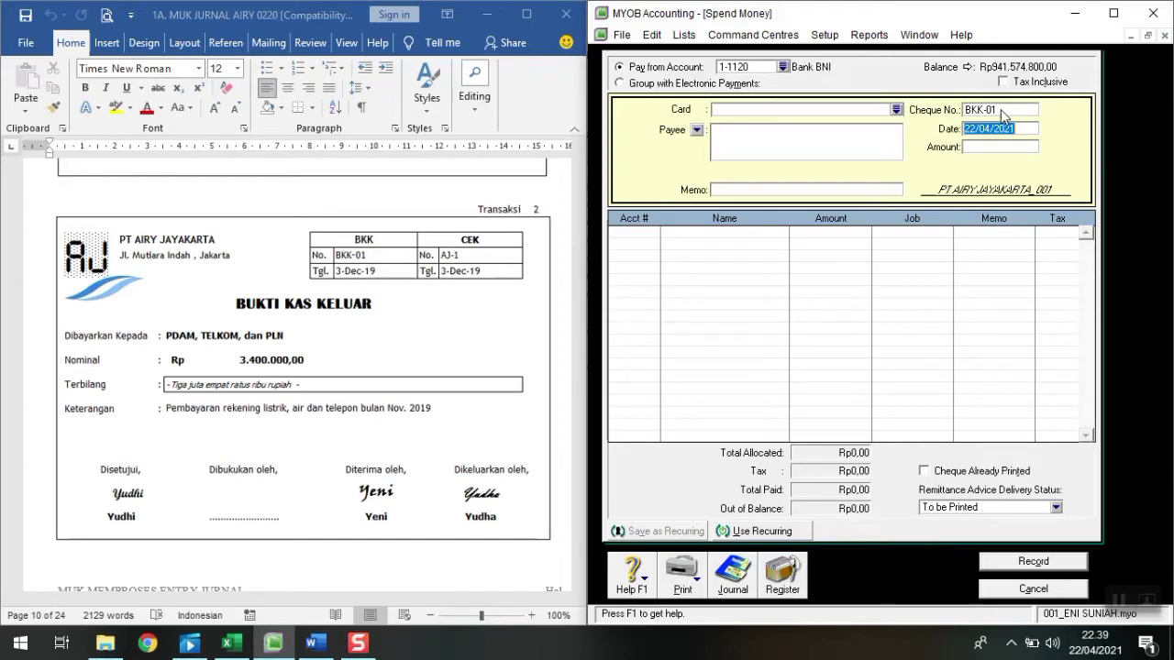
pyautogui.write('3/12/2019')
pyautogui.press('Tab')
pyautogui.write('34')
pyautogui.press('Tab')
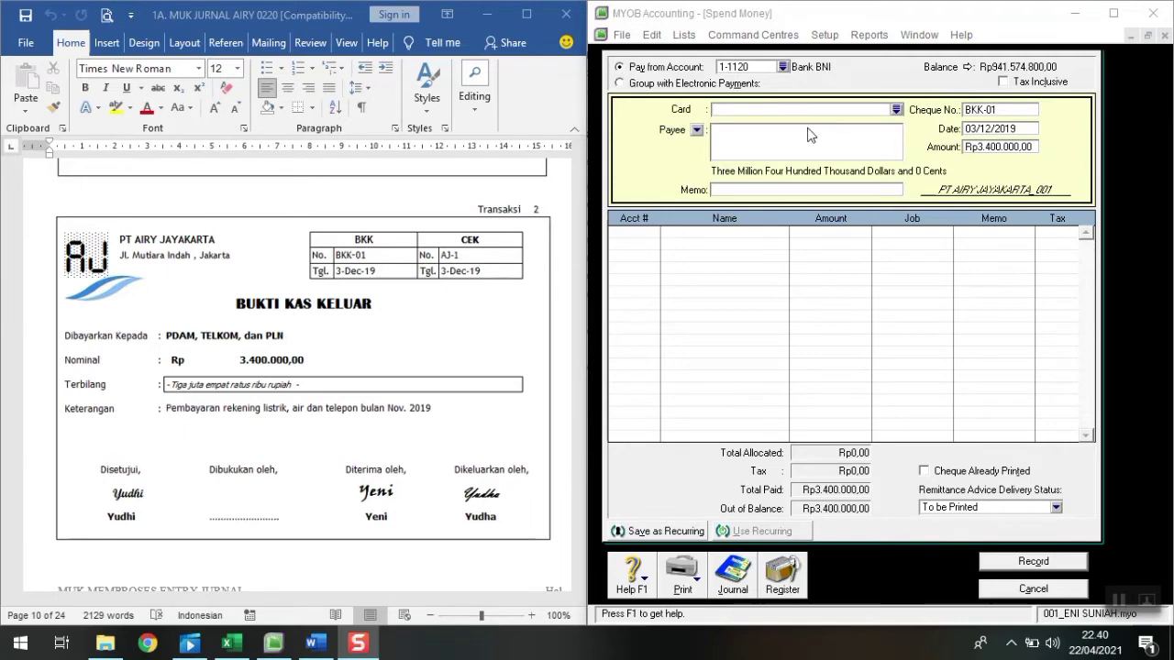
# Enter "PDAM, TELKOM, DAN PLN" as the payee of the payment
pyautogui.click(745, 139)
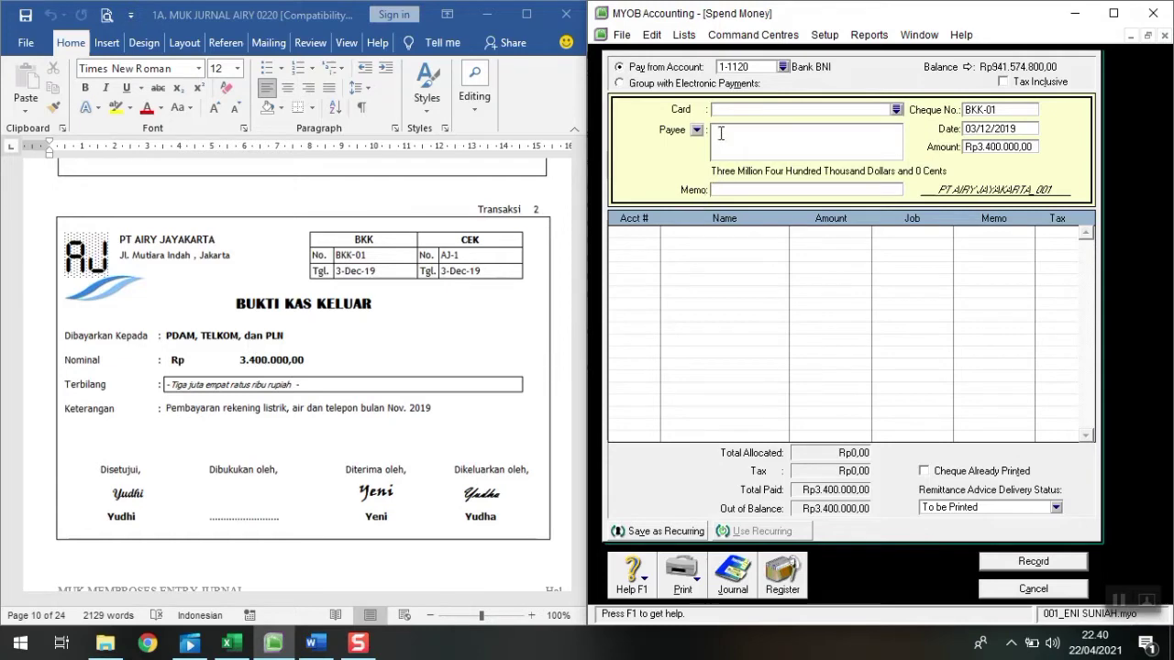
pyautogui.write('PDAM, TELOKM, DAN')
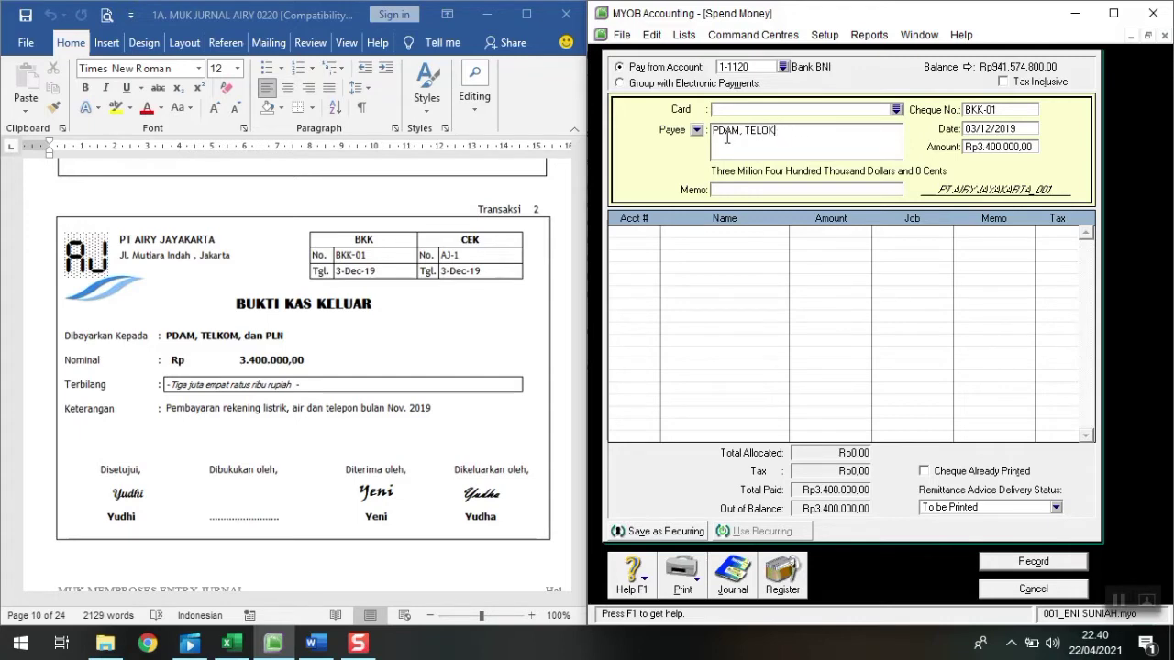
pyautogui.press('BackSpace')
pyautogui.press('BackSpace')
pyautogui.write('KOM, DN')
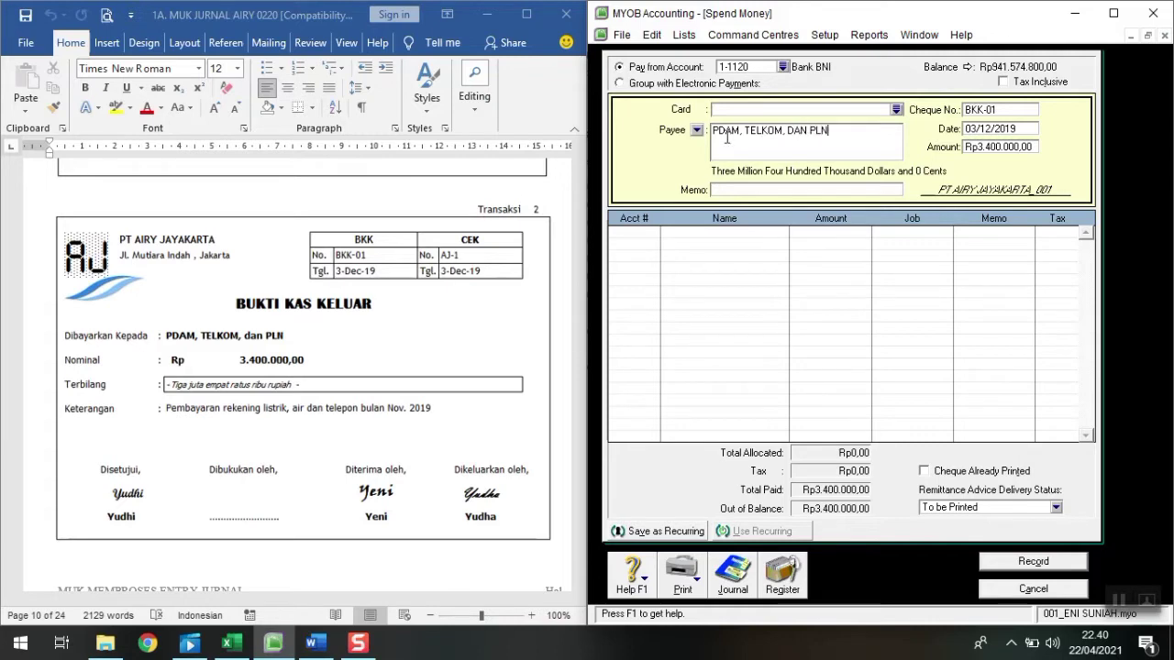
# Enter the payment memo "PEMBAYARAN LISTRIK, AIR, TELP NOV 2019"
pyautogui.press('Tab')
pyautogui.write('PEMBAYAR')
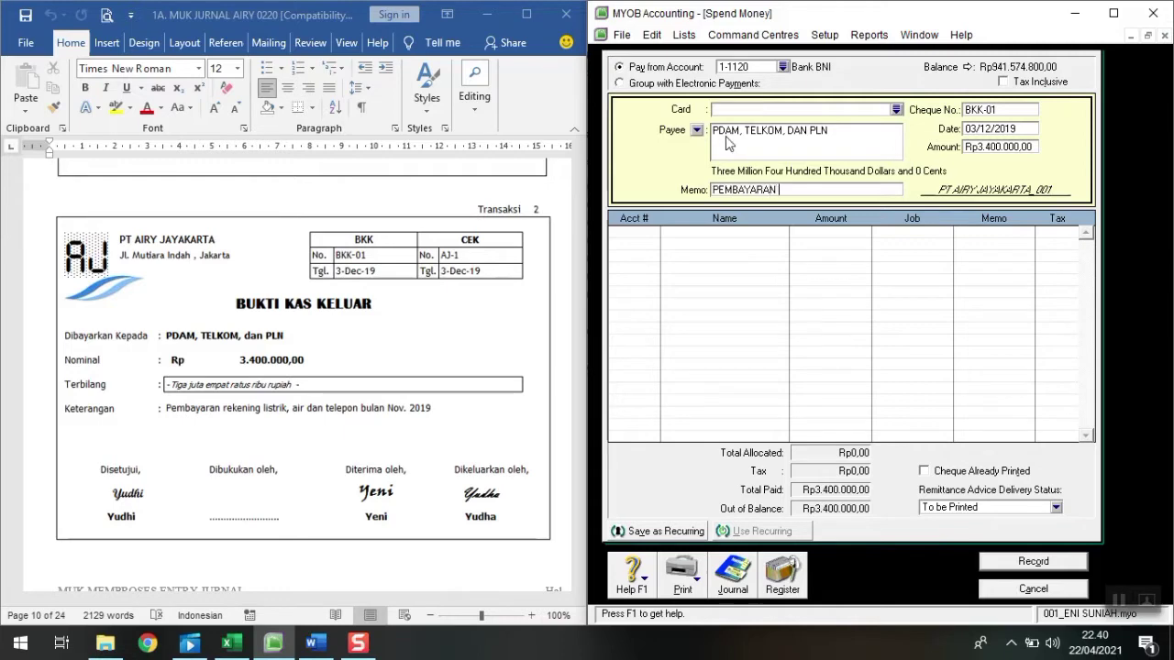
pyautogui.write('AN LISTRIK, AIR, TELP')
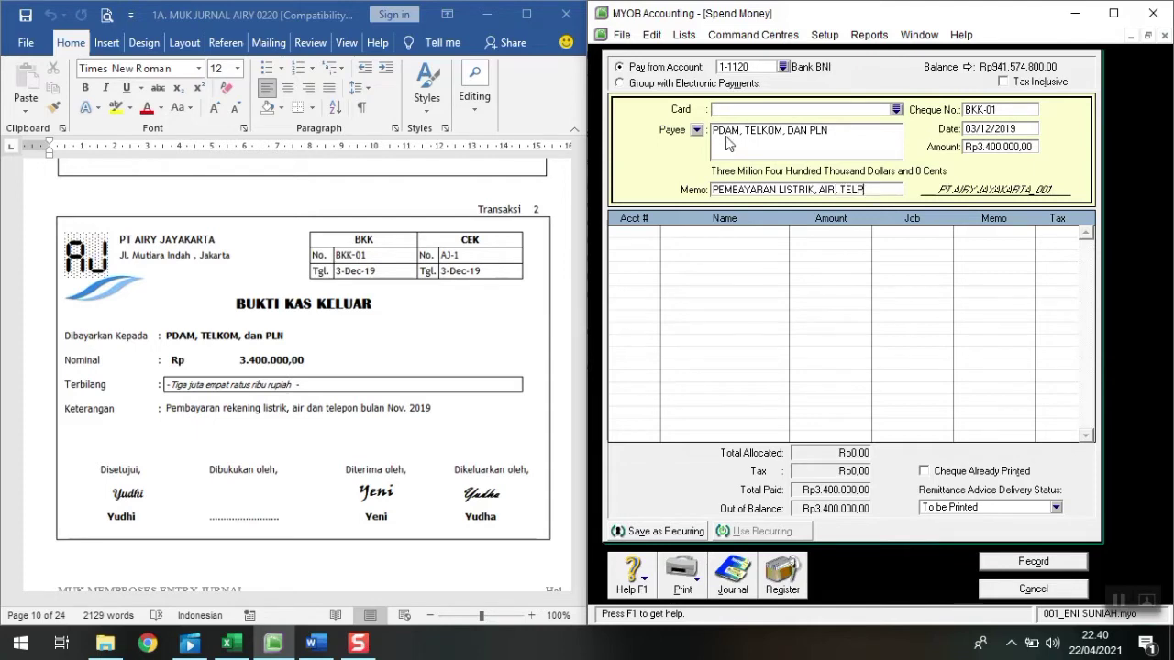
pyautogui.write(' NOV ')
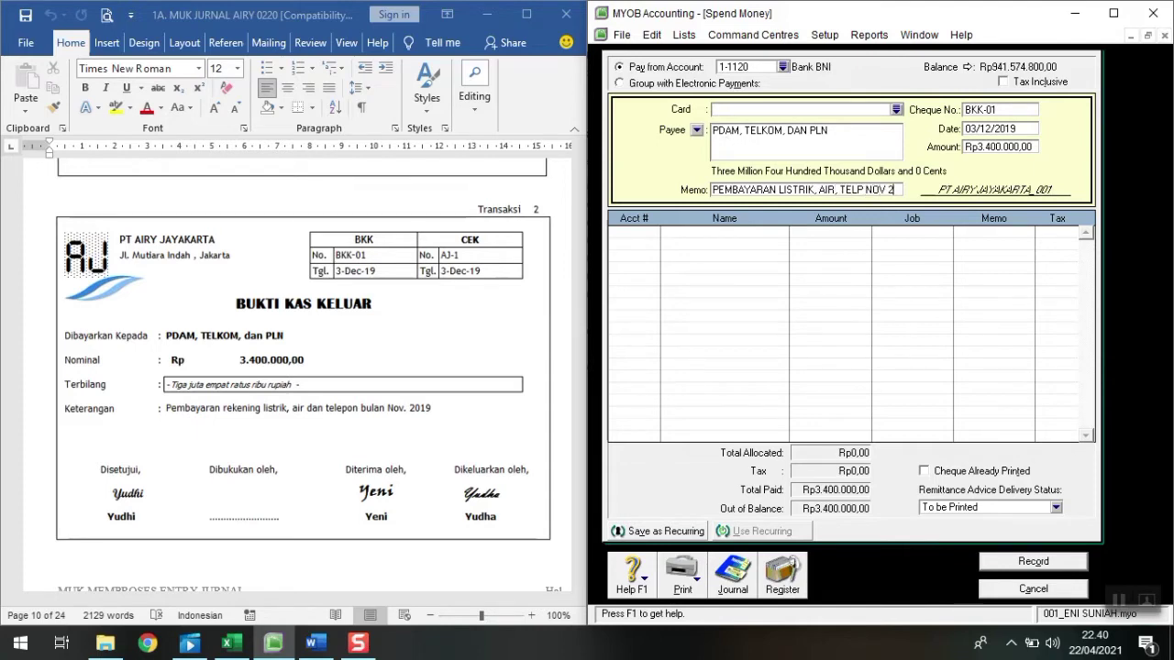
pyautogui.write('2019')
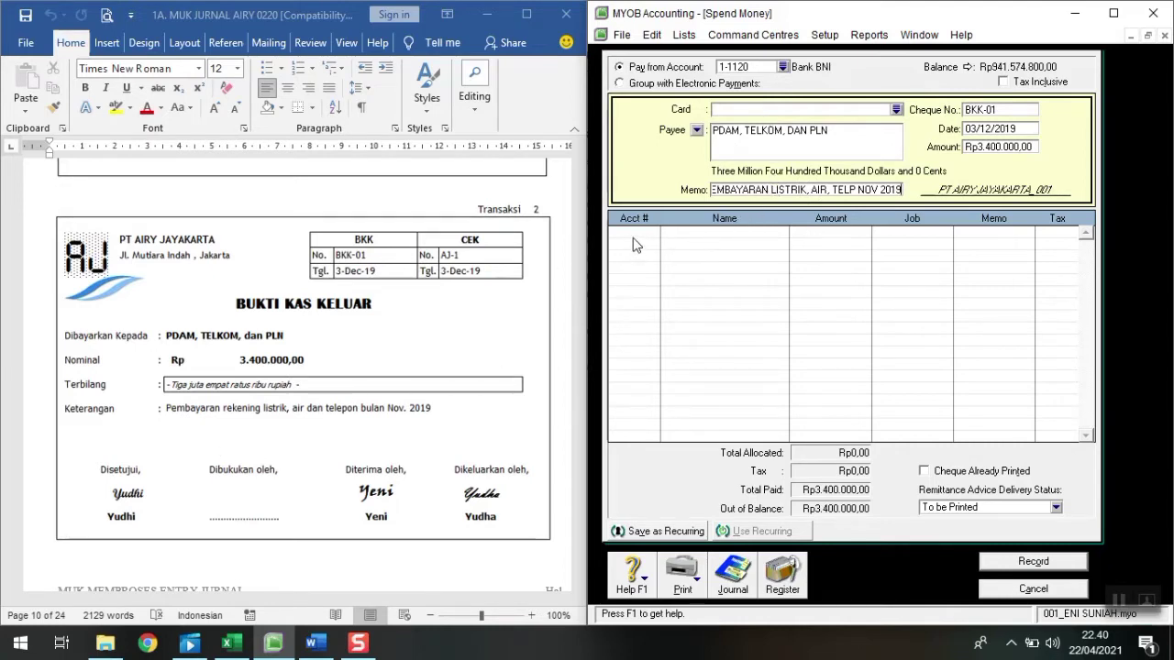
# Allocate the full payment amount to account 2-1120 Accured Expense on the first line
pyautogui.click(658, 235)
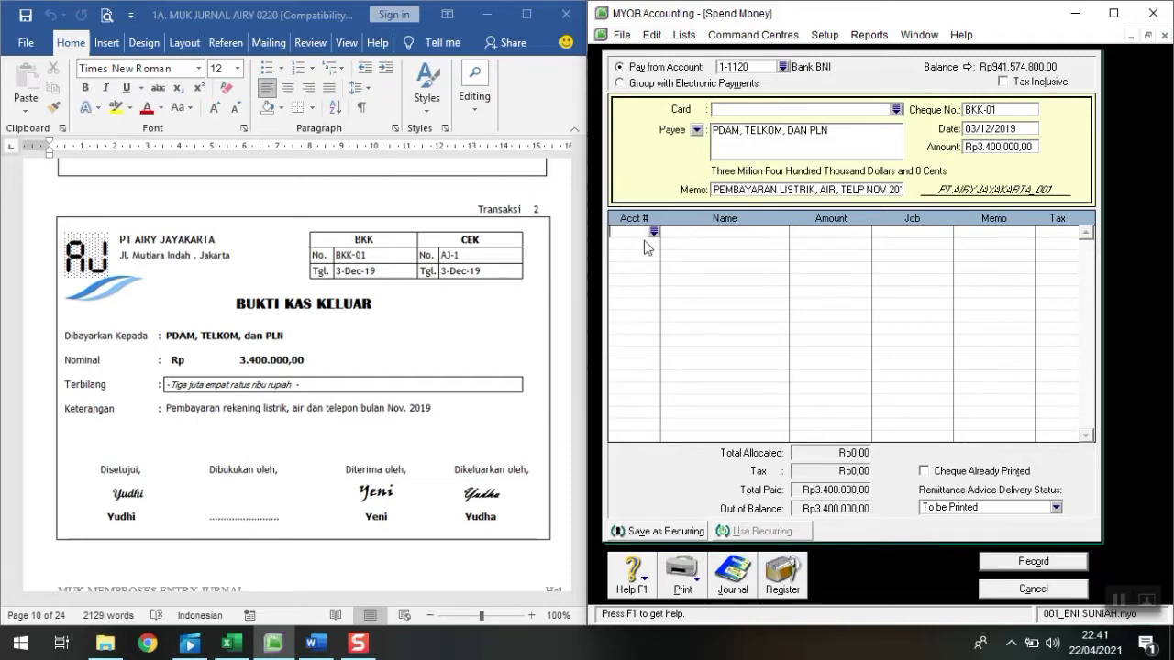
pyautogui.write('6')
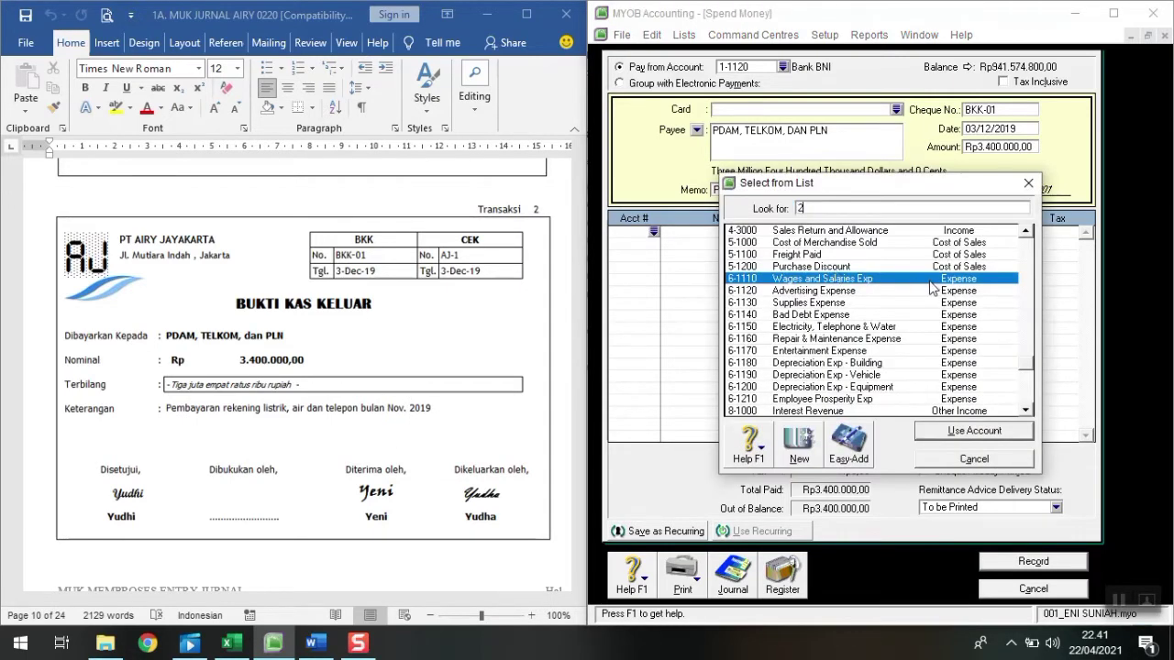
pyautogui.write('-1120')
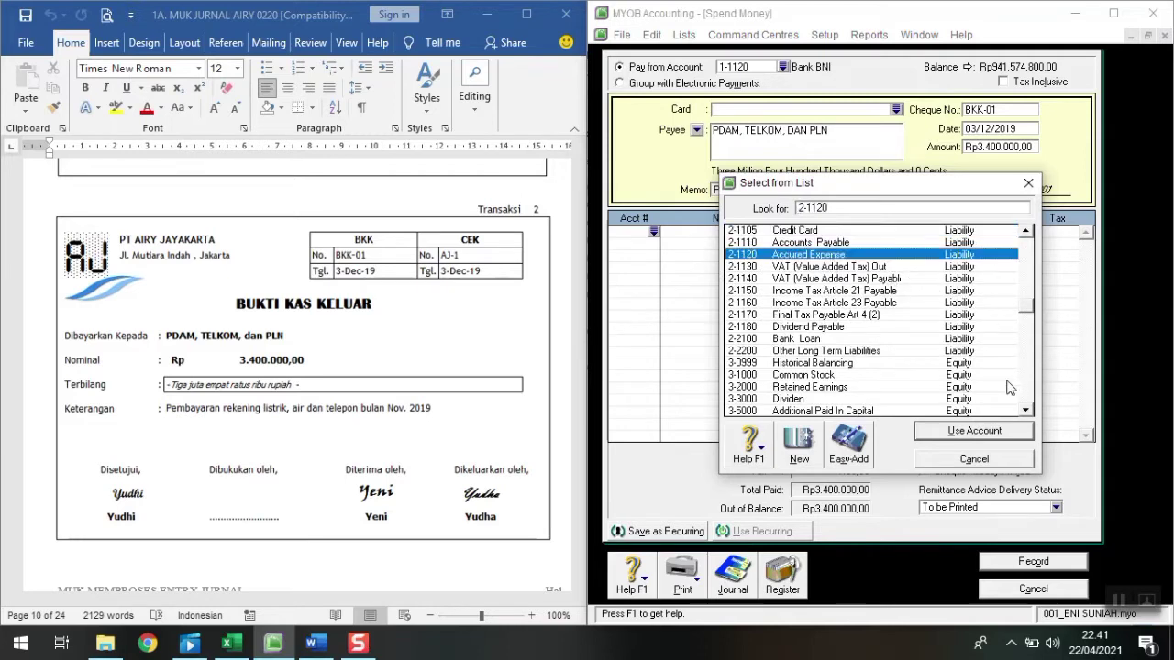
pyautogui.click(990, 435)
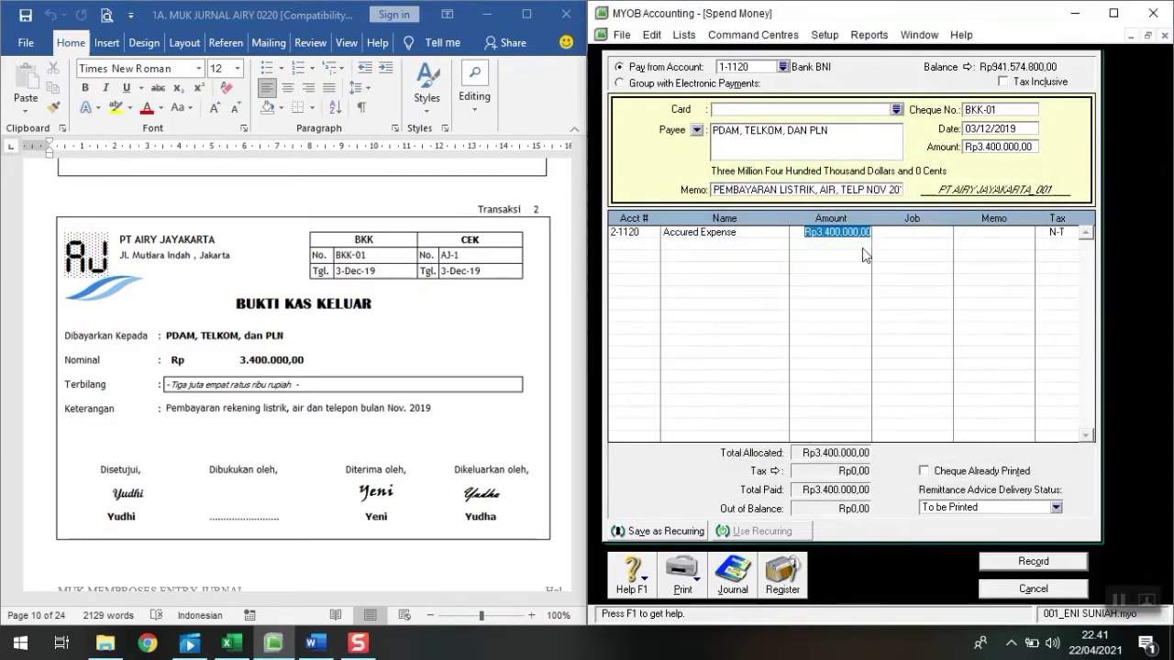
# Review the journal recap of the utility payment, record the transaction and close the Spend Money form
pyautogui.press('Return')
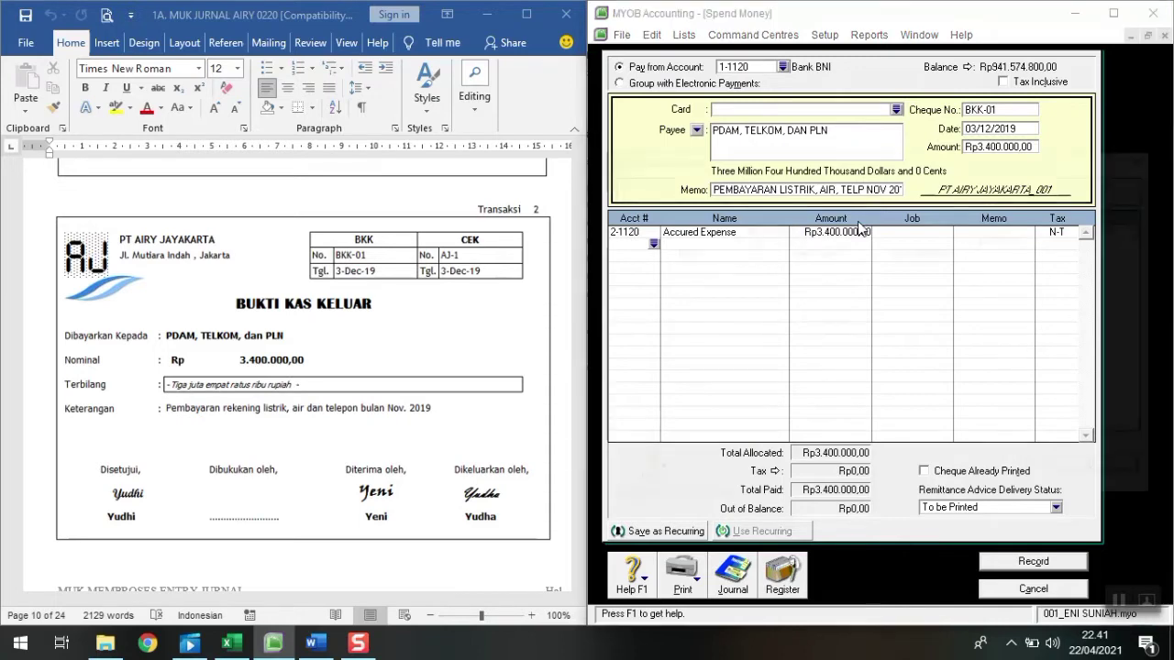
pyautogui.hotkey('ctrl', 'r')
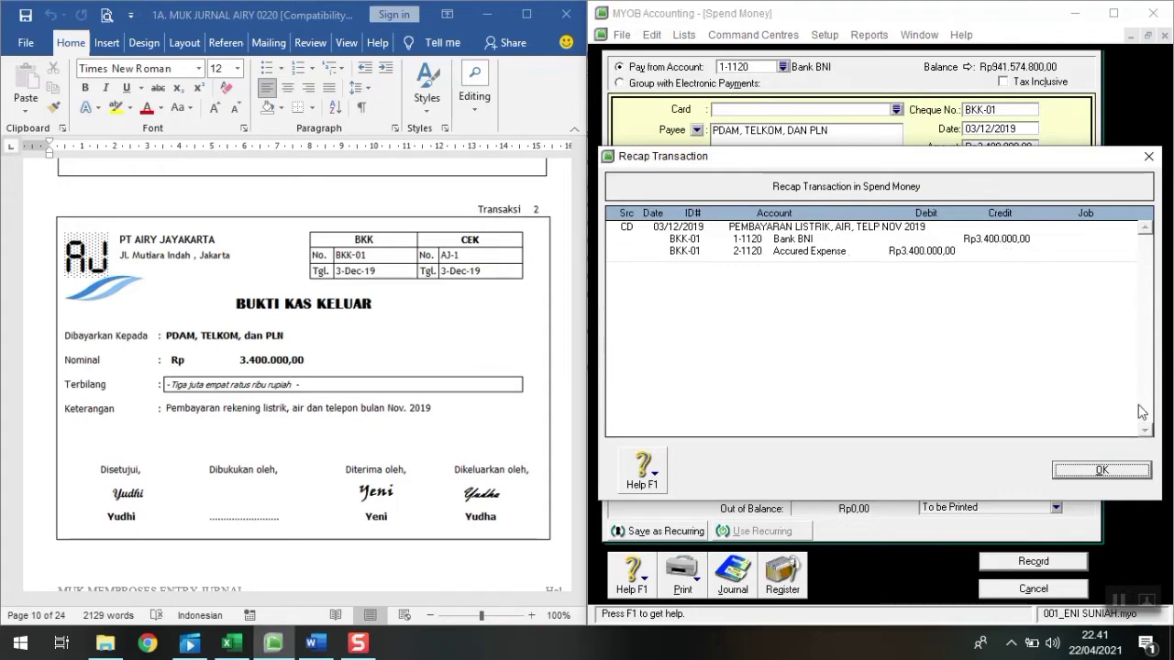
pyautogui.click(1143, 470)
pyautogui.click(1079, 561)
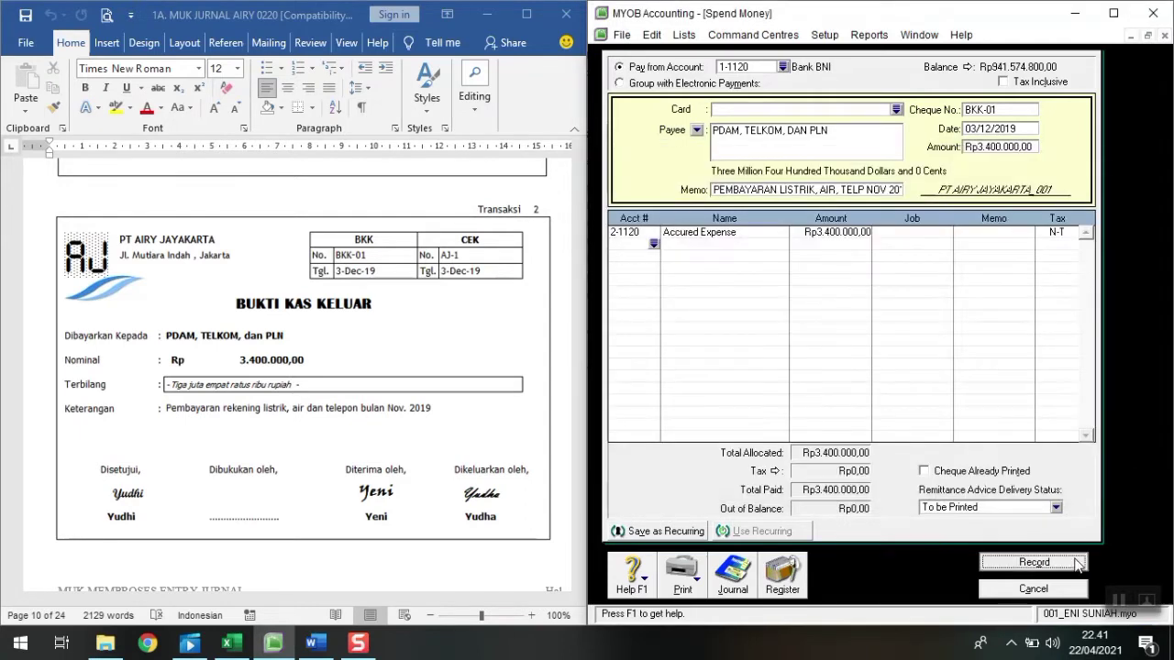
pyautogui.click(1059, 592)
# Start a Receive Payments entry for customer PT KENCANA JAYA from the Transaksi 3 voucher
pyautogui.scroll(-3, 327, 459)
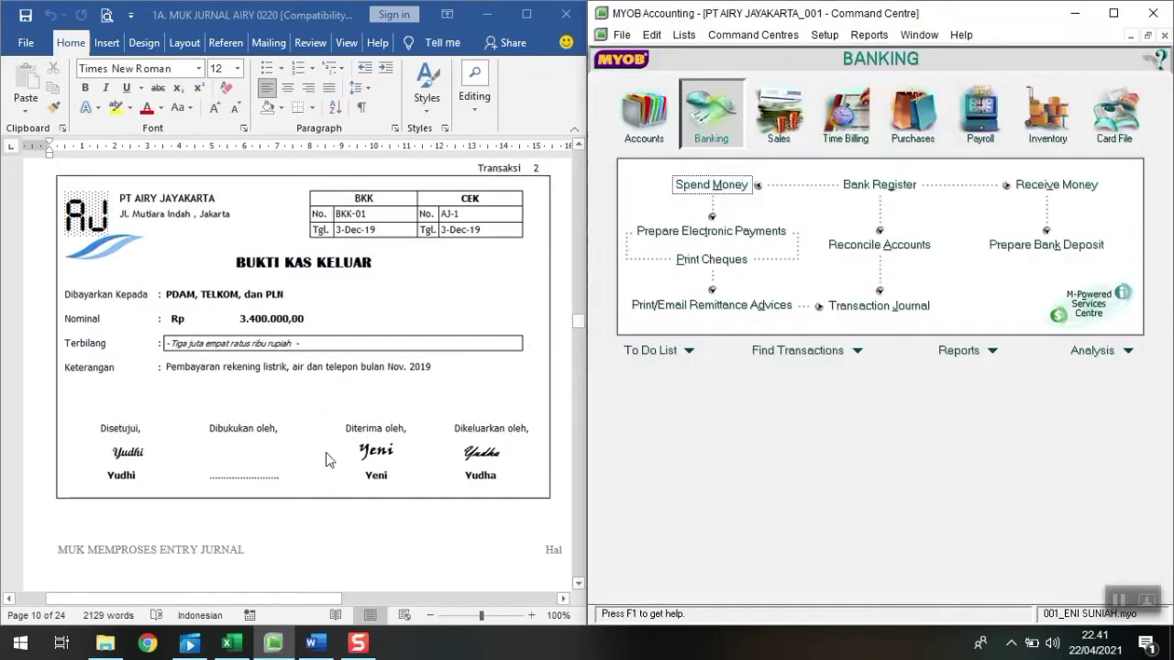
pyautogui.scroll(-10, 330, 460)
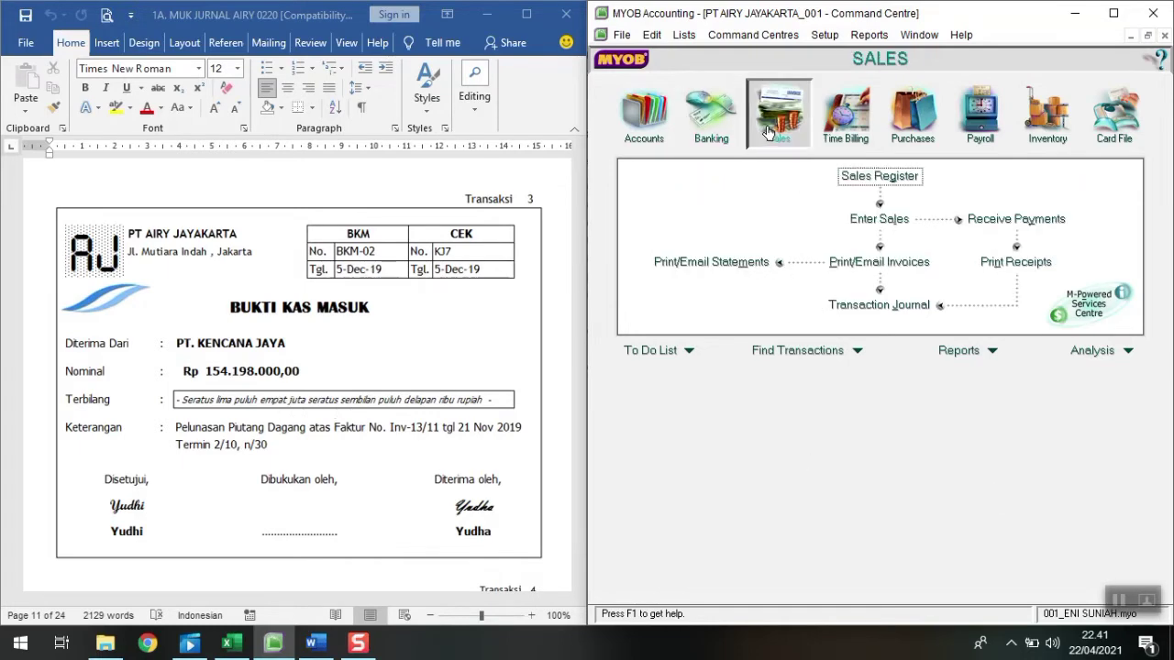
pyautogui.click(1041, 229)
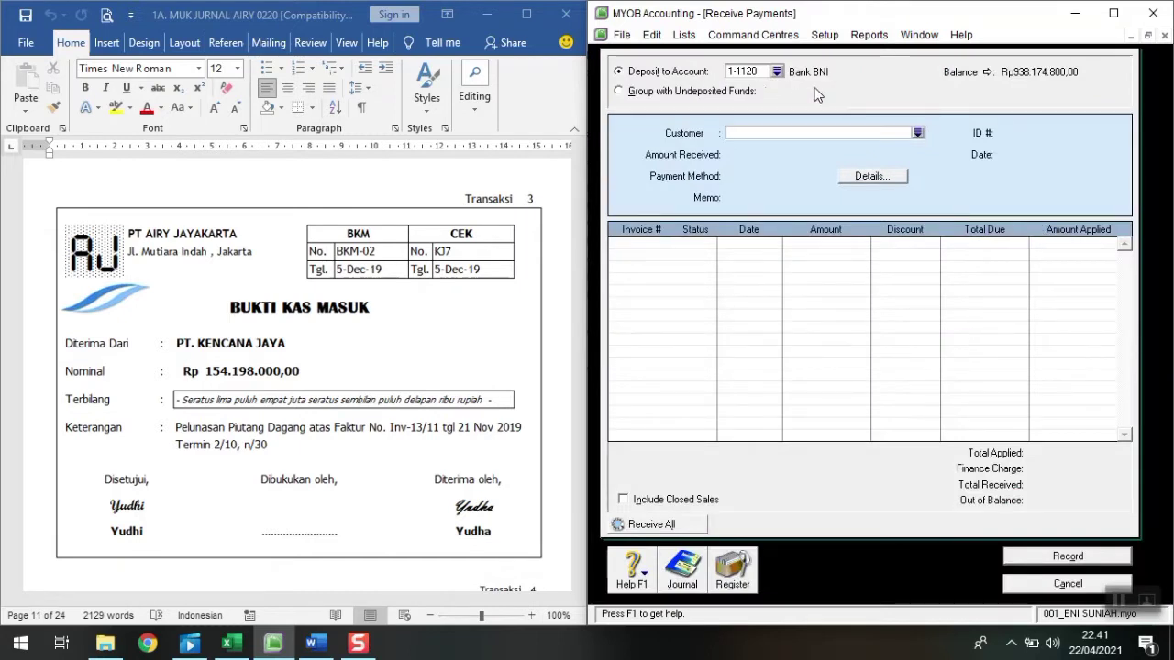
pyautogui.write('PT KENCANA JAYA')
pyautogui.press('Tab')
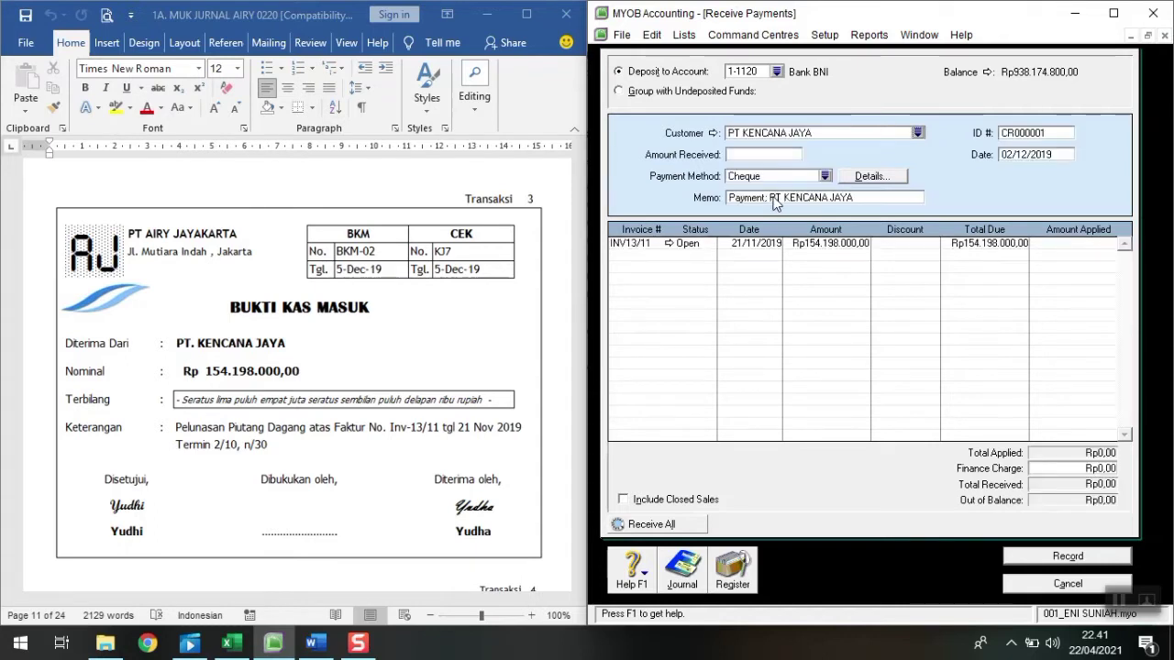
# Set the customer receipt's ID to BKM-02 and its date to 05/12/2019
pyautogui.click(1032, 135)
pyautogui.write('BKM-02')
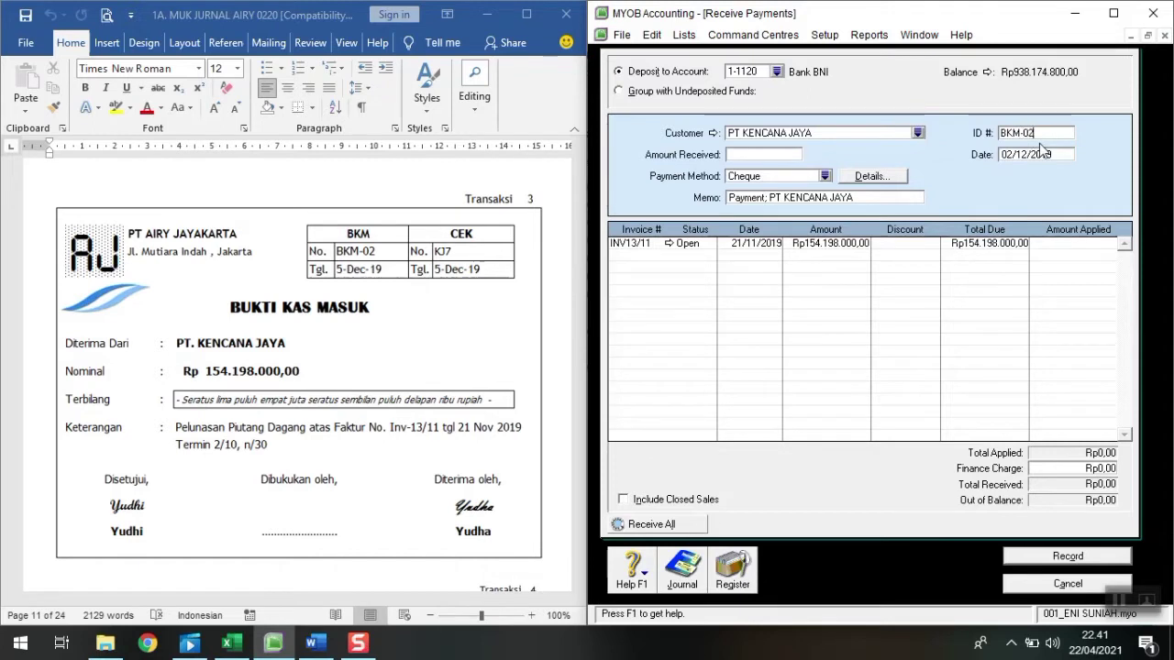
pyautogui.press('Tab')
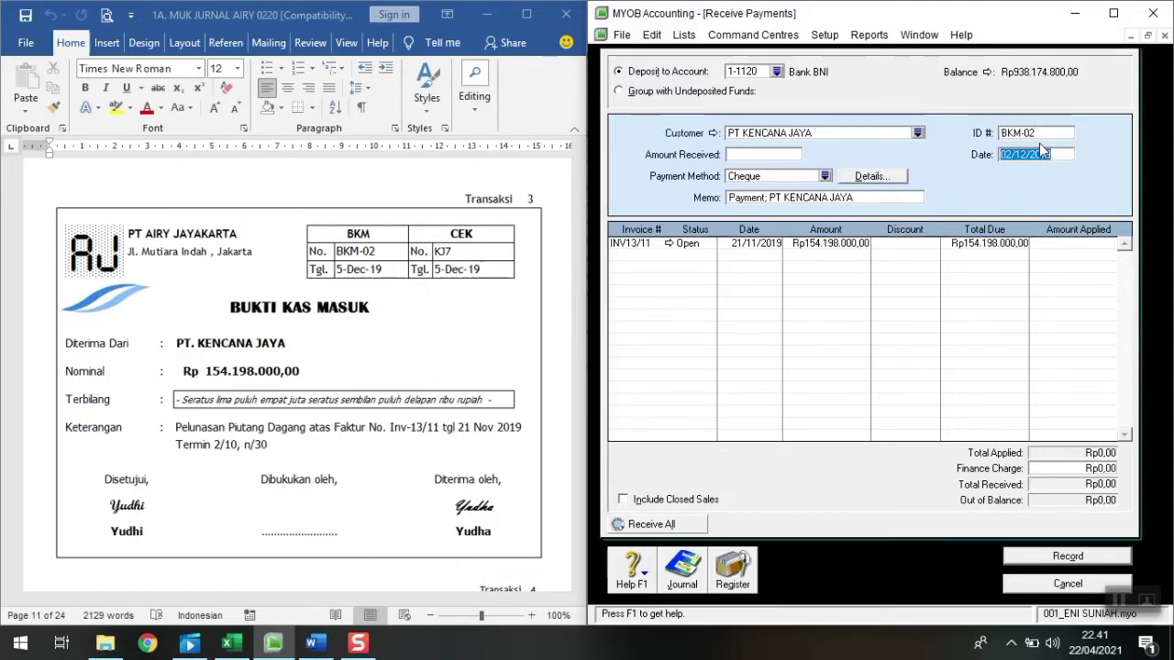
pyautogui.write('5/12/201')
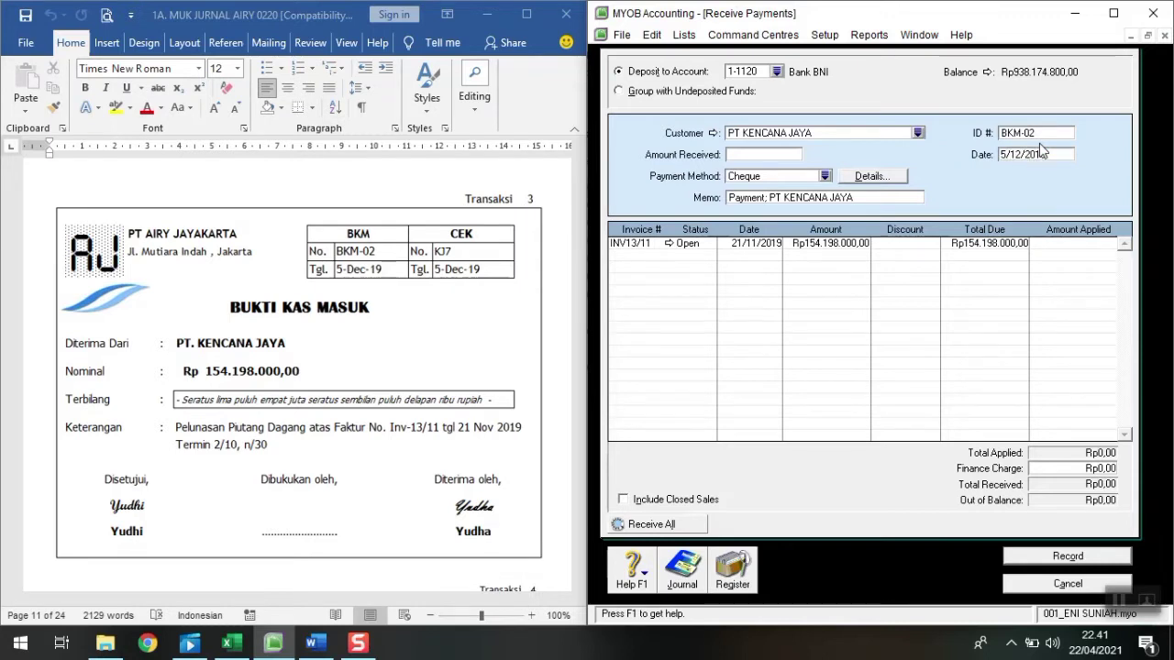
pyautogui.write('9')
# Enter Rp154.198.000 as the amount received and apply it in full to invoice INV13/11
pyautogui.click(748, 154)
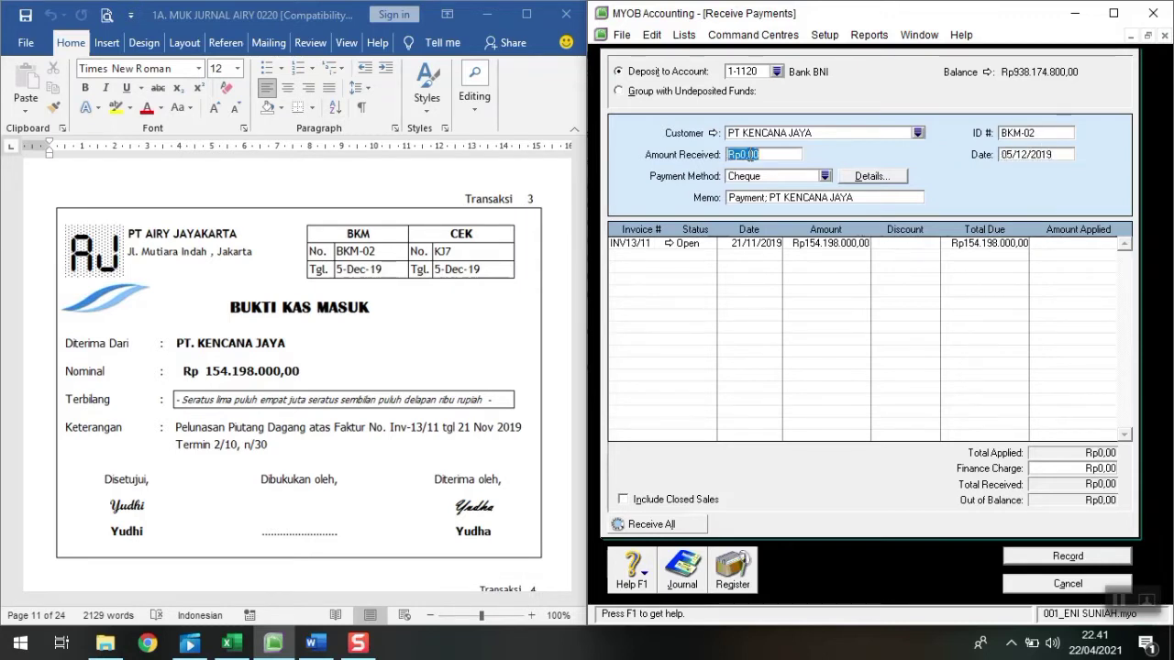
pyautogui.write('154')
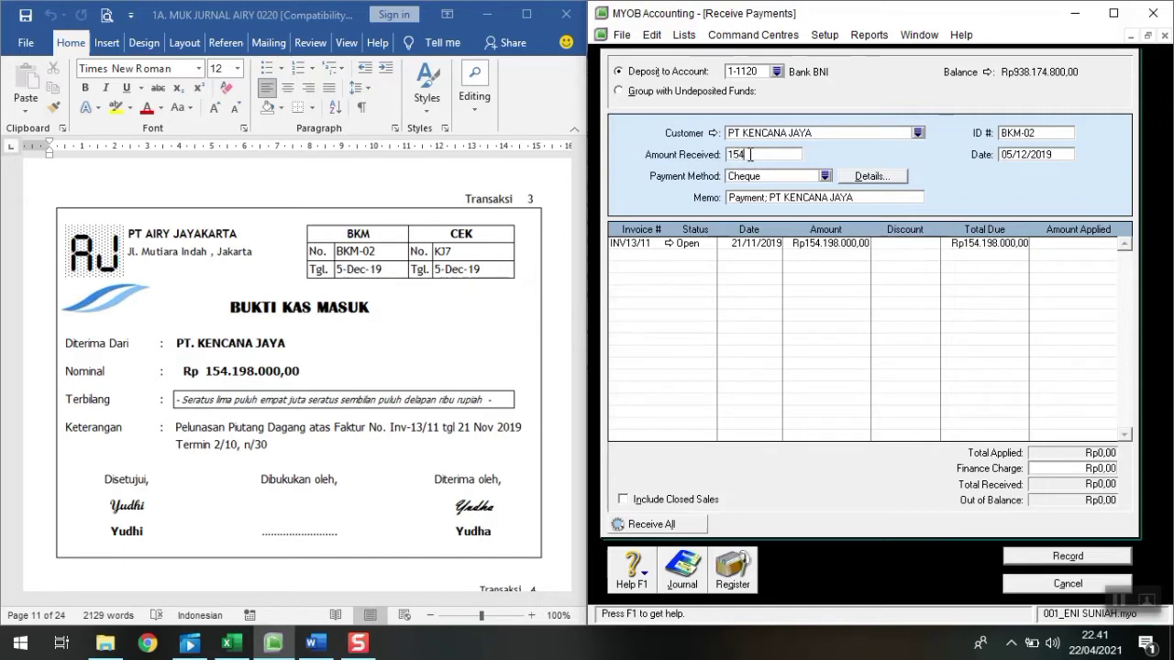
pyautogui.write('.198.000')
pyautogui.press('Tab')
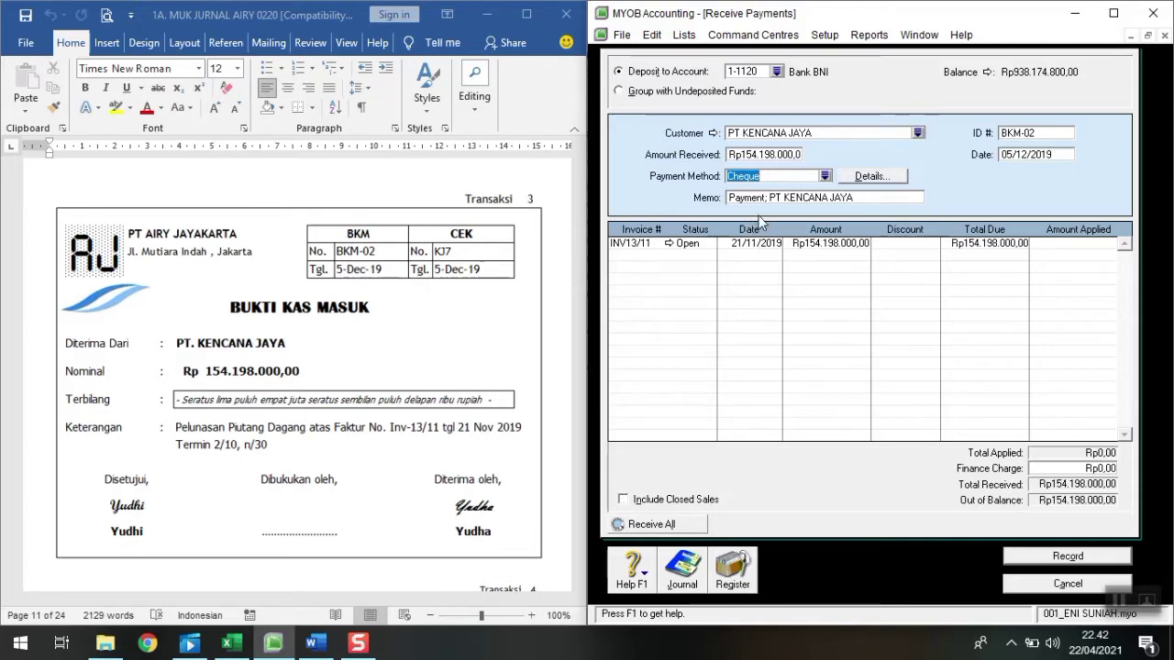
pyautogui.click(1079, 245)
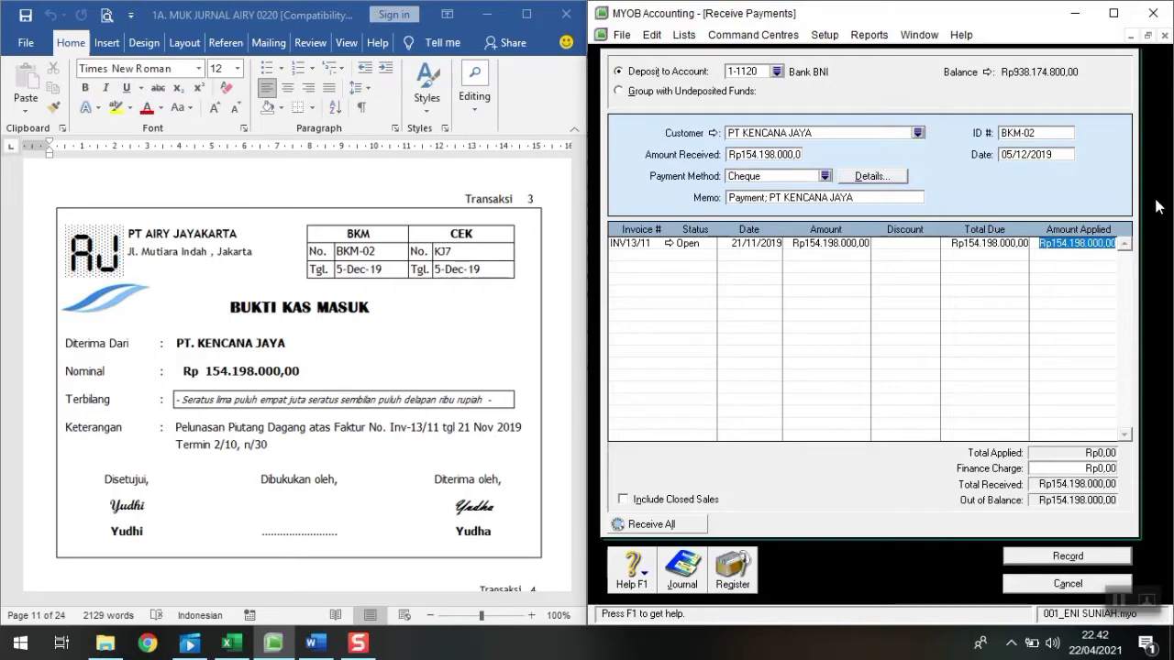
pyautogui.press('Tab')
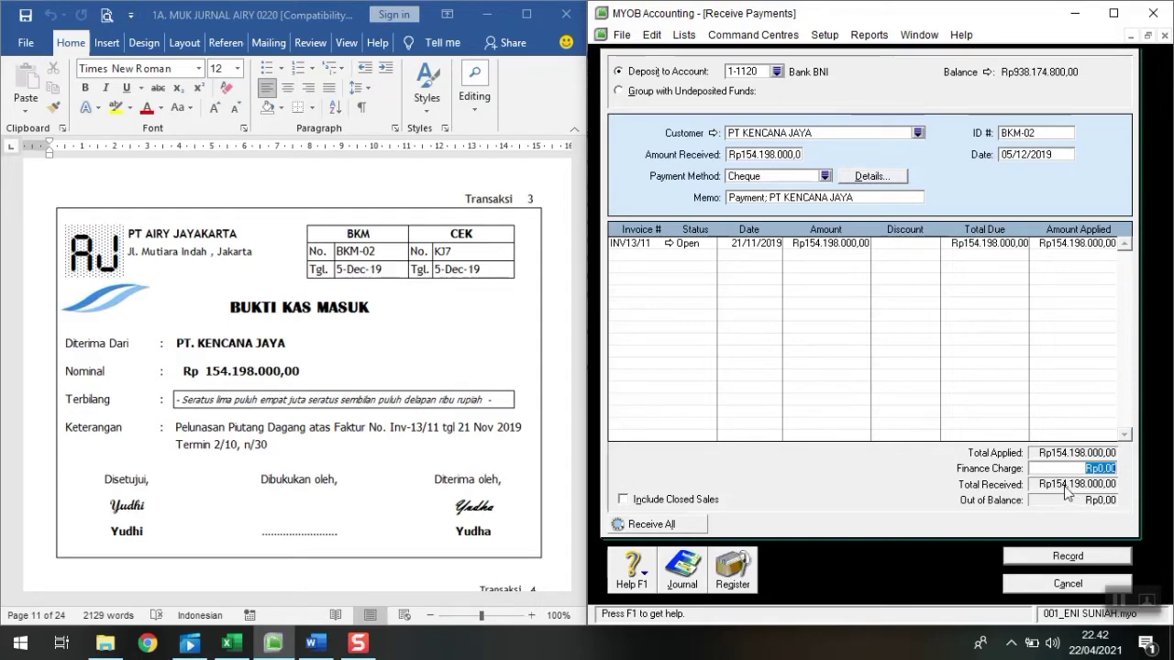
# Review the journal recap of the customer receipt, record it and close the Receive Payments form
pyautogui.hotkey('ctrl', 'r')
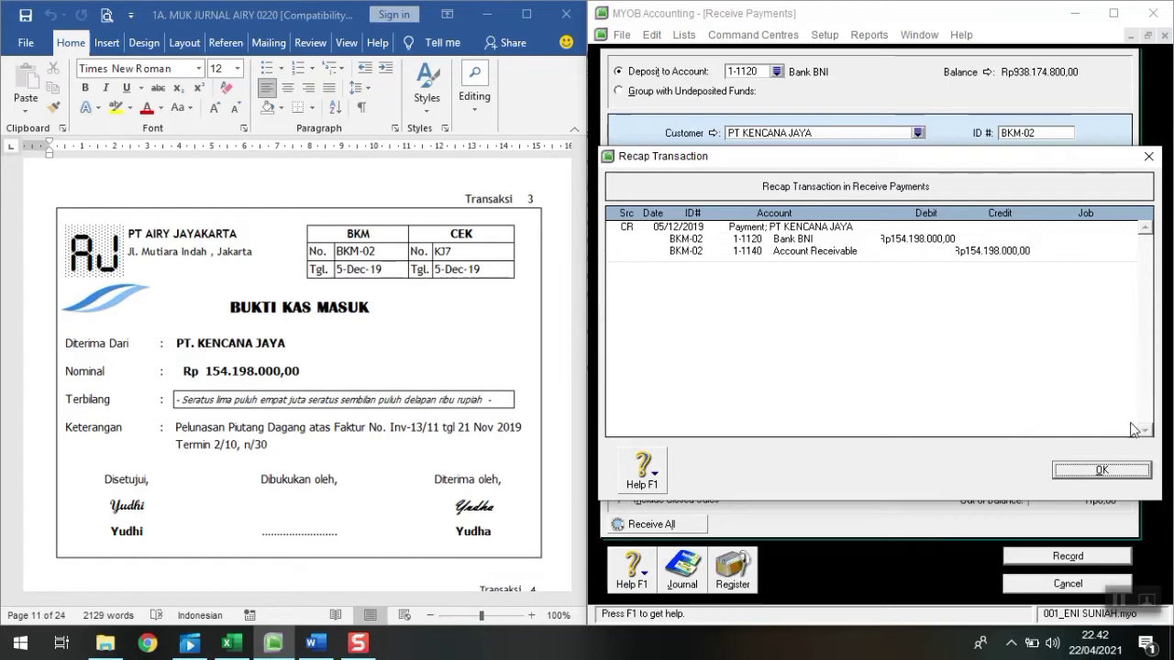
pyautogui.click(1101, 470)
pyautogui.click(1089, 561)
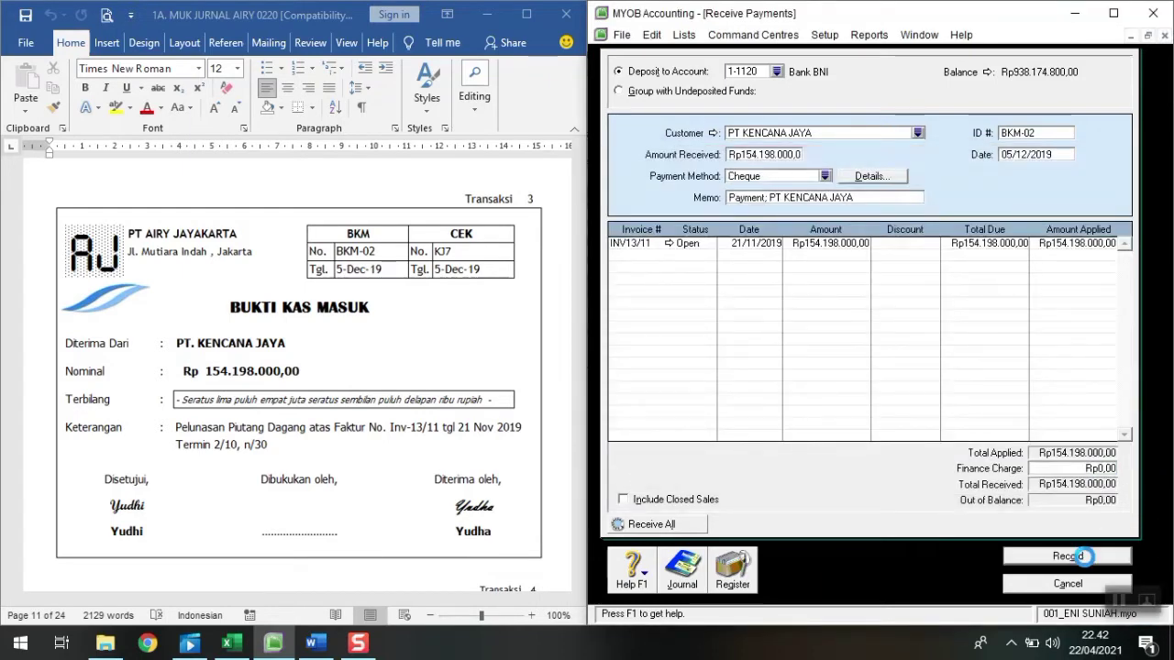
pyautogui.click(1073, 588)
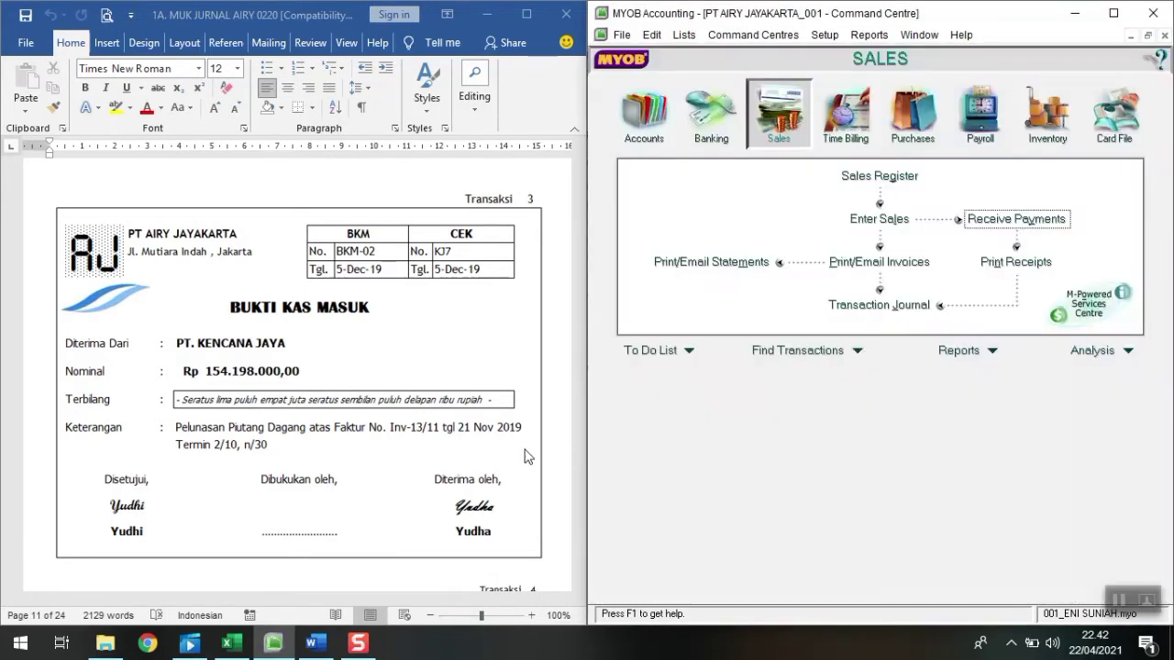
# Start a new purchase bill for supplier PT PRATAMA POMPA from the Transaksi 4 invoice
pyautogui.scroll(-3, 558, 449)
pyautogui.scroll(-3, 561, 451)
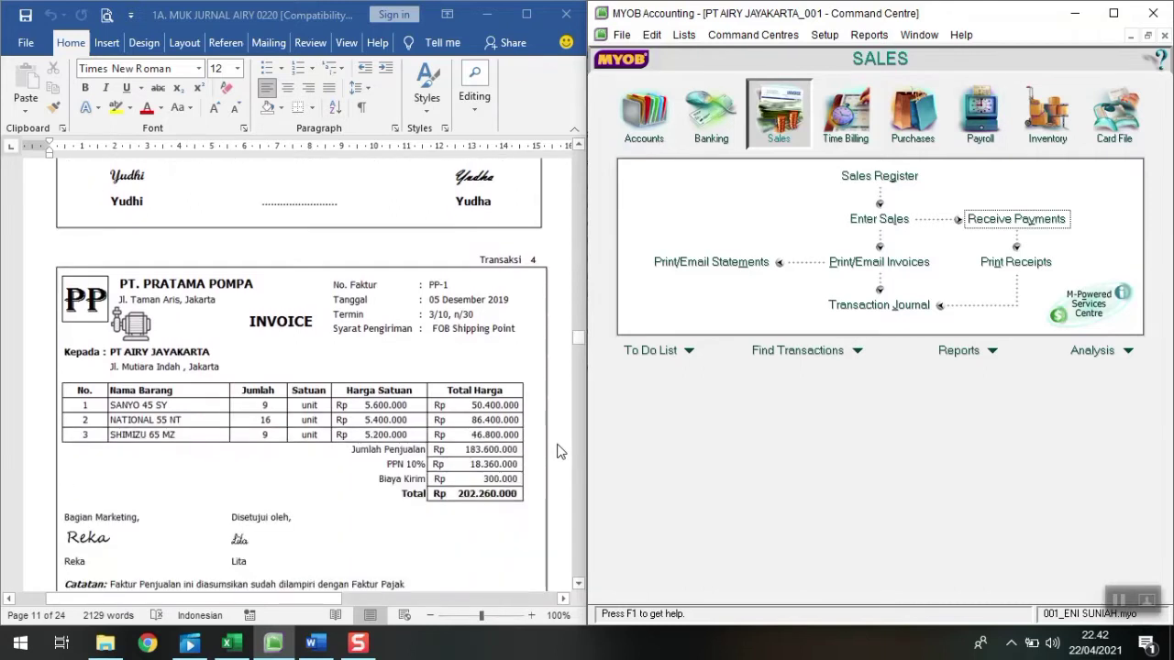
pyautogui.scroll(-2, 561, 451)
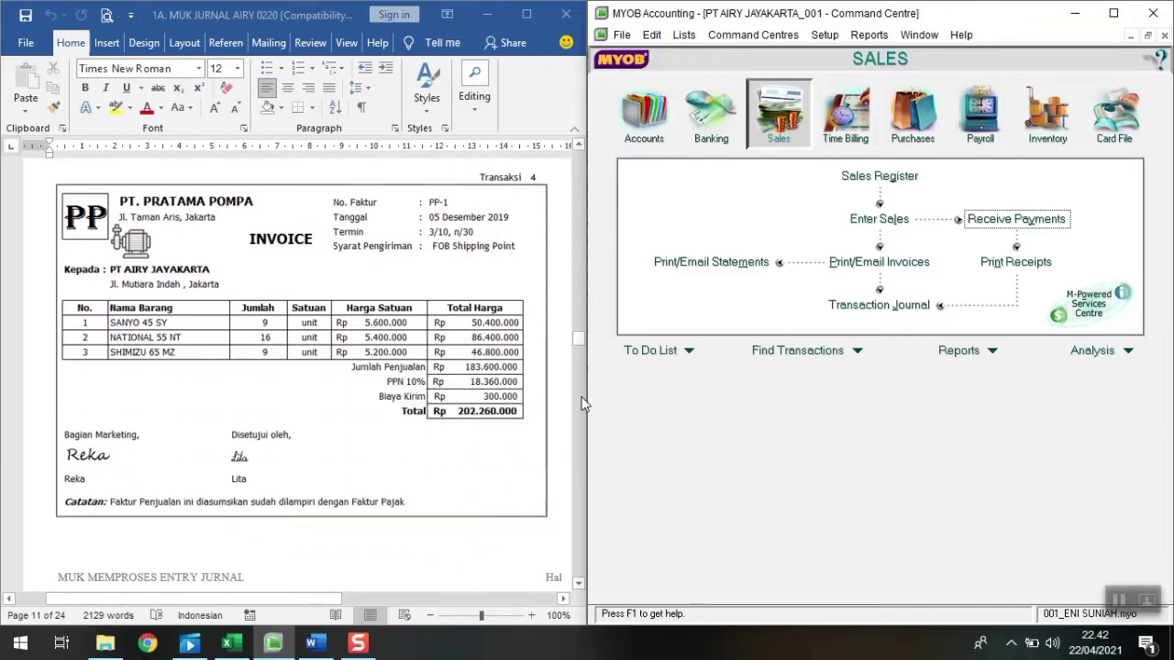
pyautogui.click(908, 146)
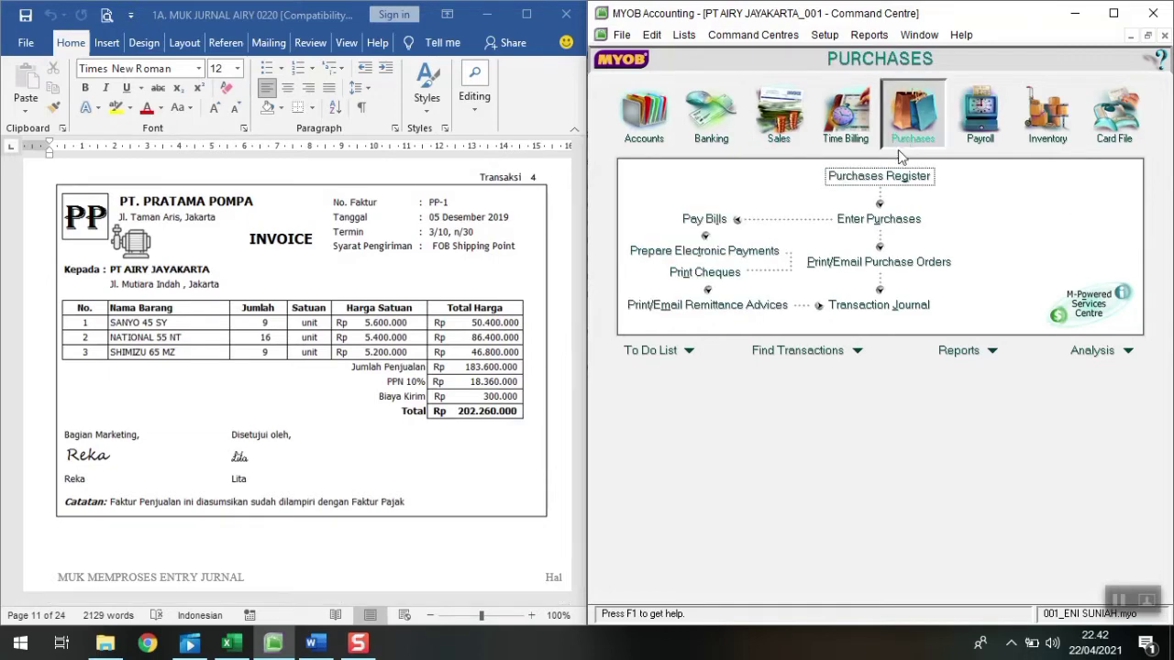
pyautogui.click(879, 220)
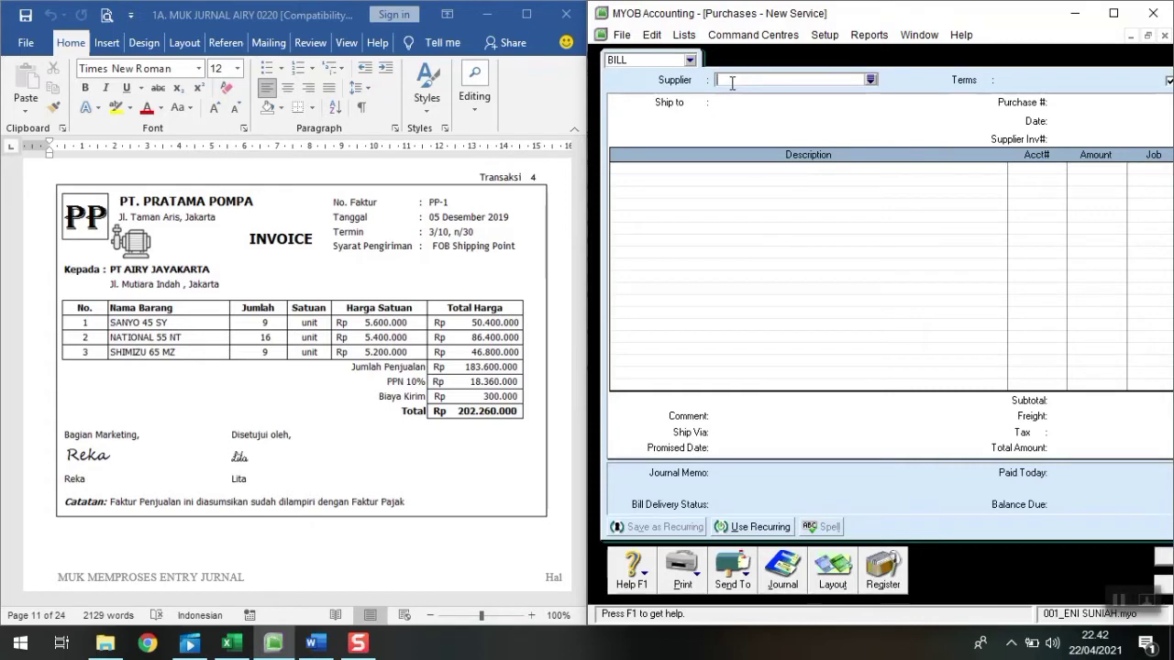
pyautogui.write('PT PRATAMA POMPA')
pyautogui.press('Tab')
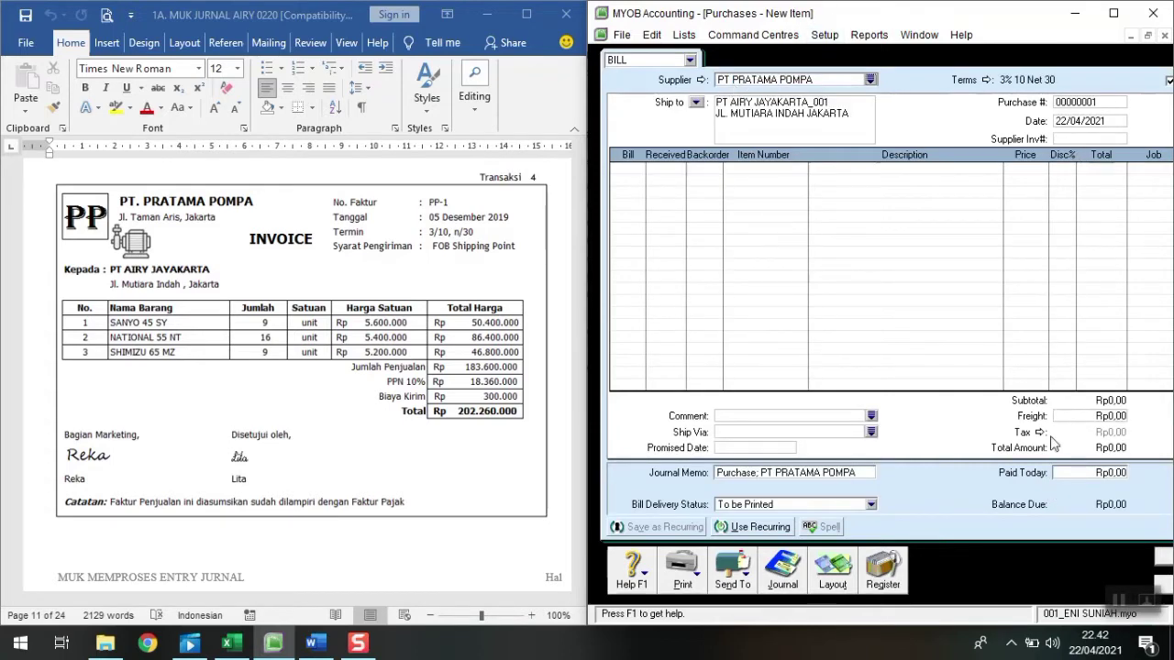
# Turn off Tax Inclusive for the purchase bill, with Word and MYOB back side by side
pyautogui.click(1112, 14)
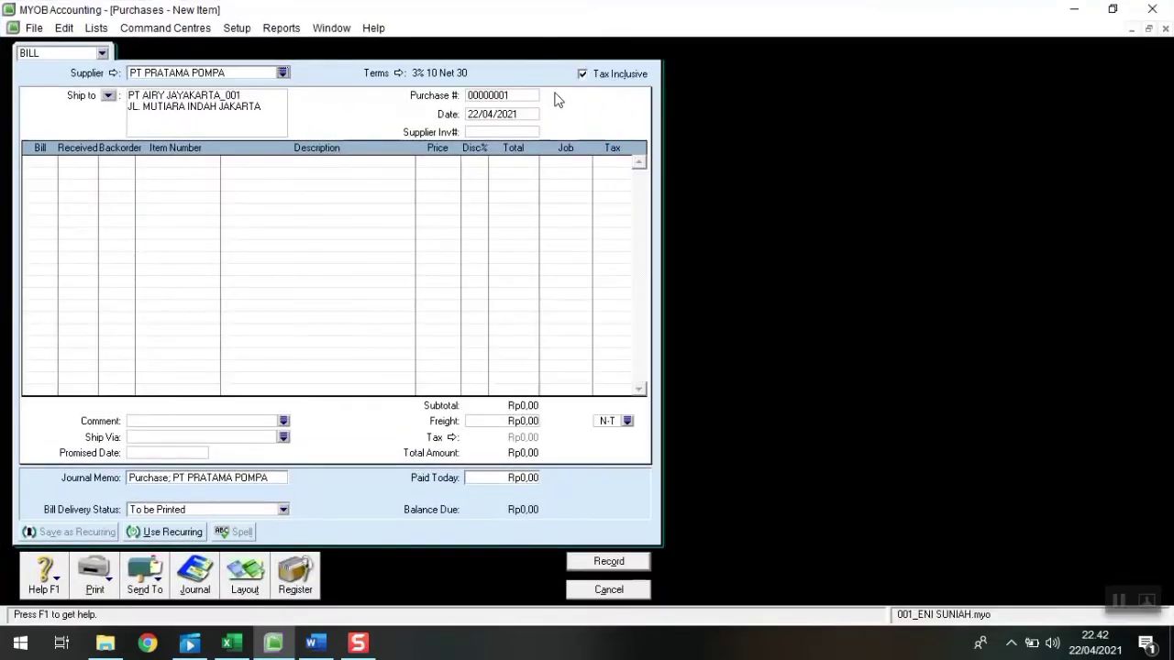
pyautogui.click(583, 76)
pyautogui.press('super+Right')
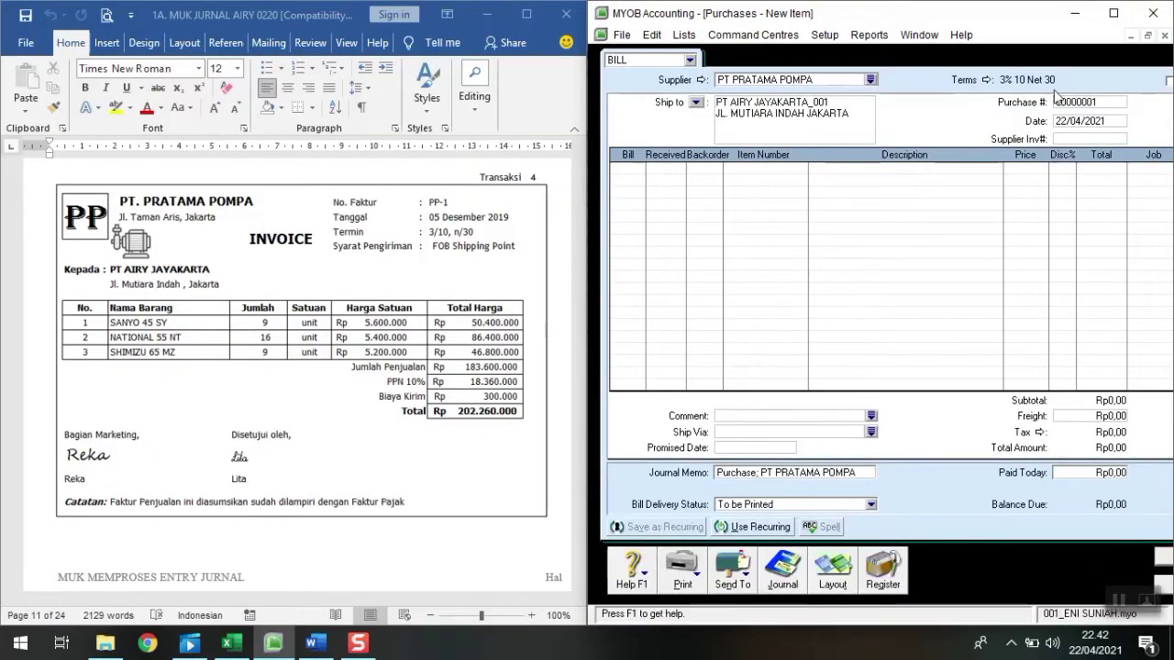
# Set the purchase number to PP-1 and the bill date to 05/12/2019
pyautogui.click(1077, 103)
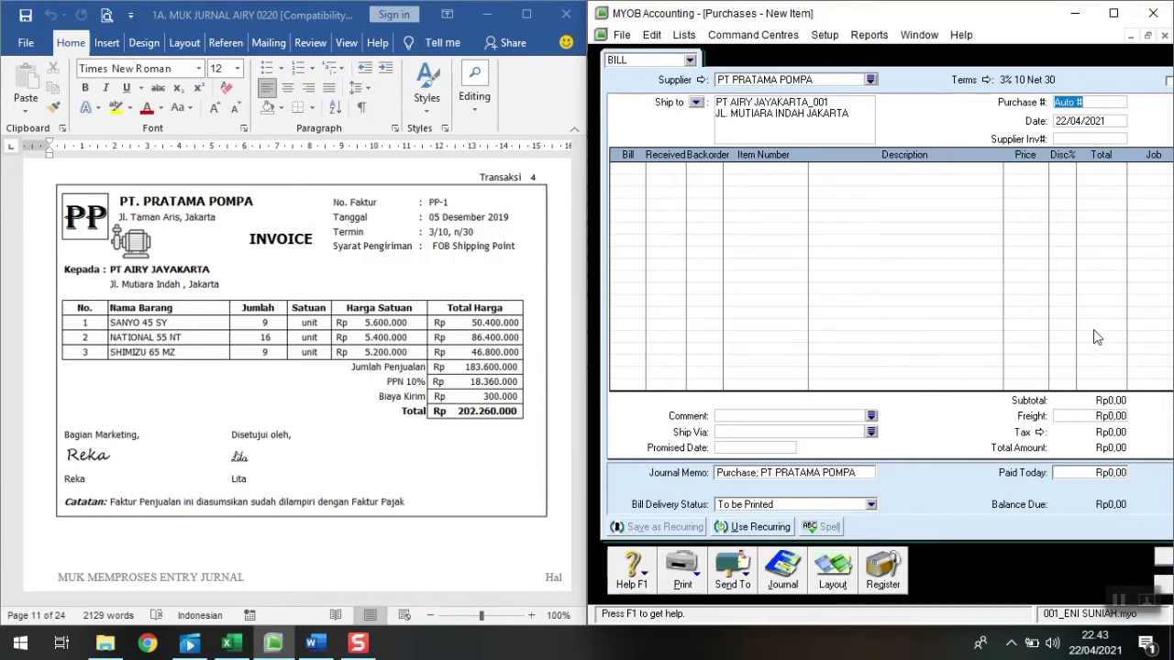
pyautogui.write('PP-1')
pyautogui.press('Tab')
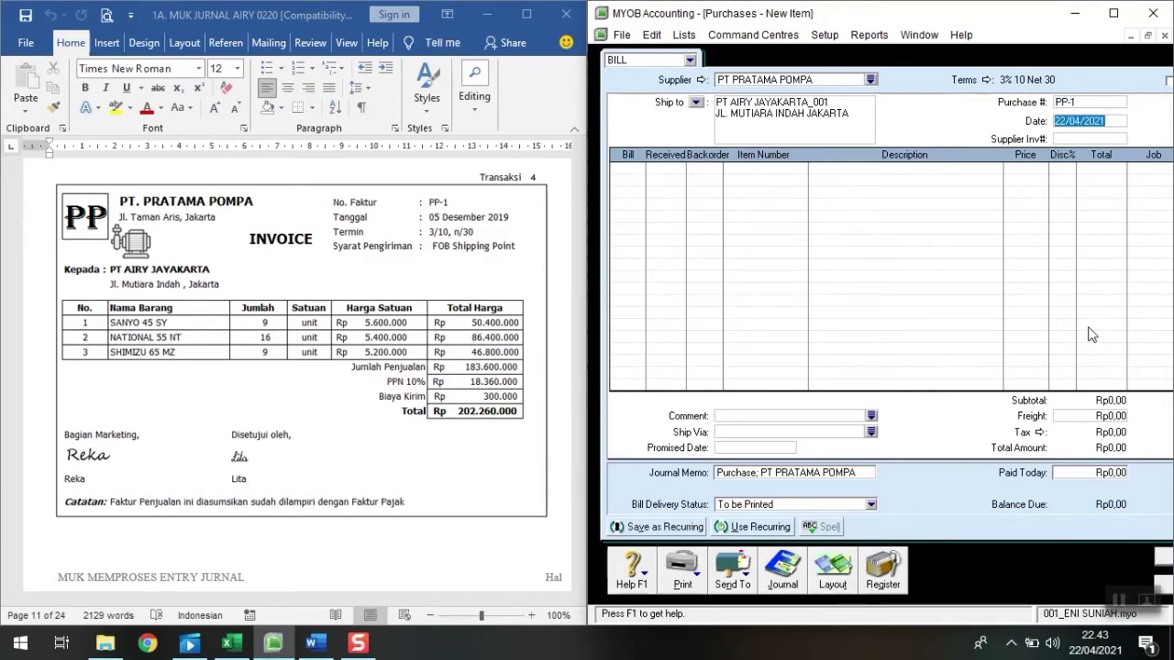
pyautogui.write('5/12/2019')
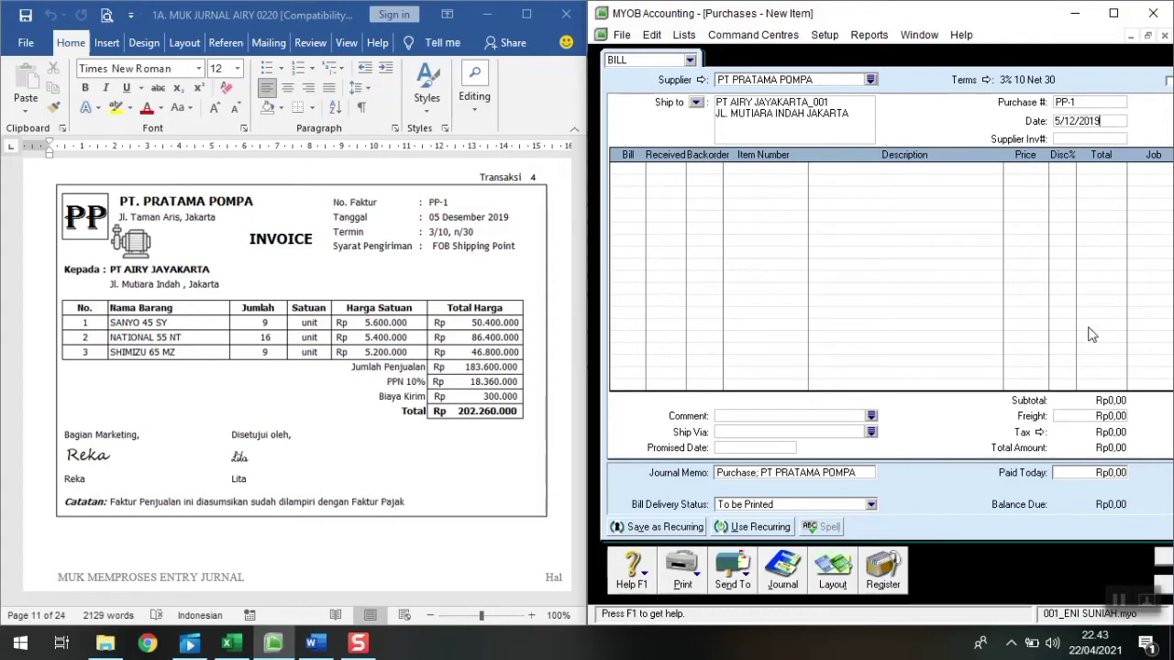
pyautogui.press('Tab')
# Enter the first bill line: 9 units of item SY45, SANYO 45 SY, at a price of Rp5.600.000
pyautogui.click(623, 170)
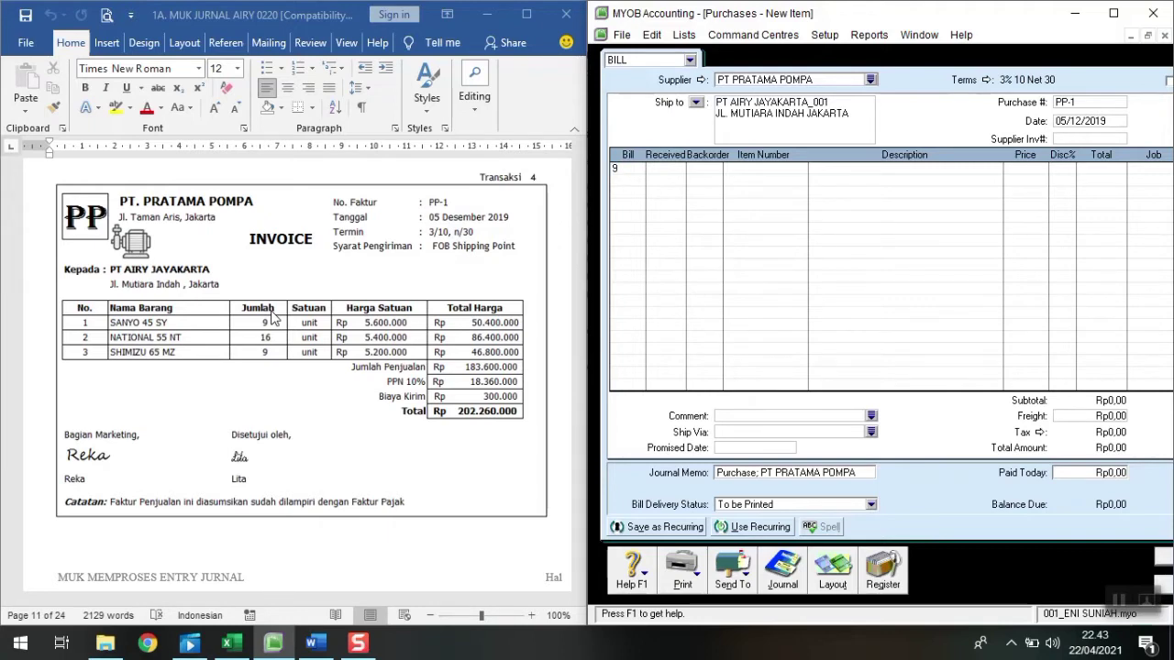
pyautogui.press('Tab')
pyautogui.press('Tab')
pyautogui.press('Tab')
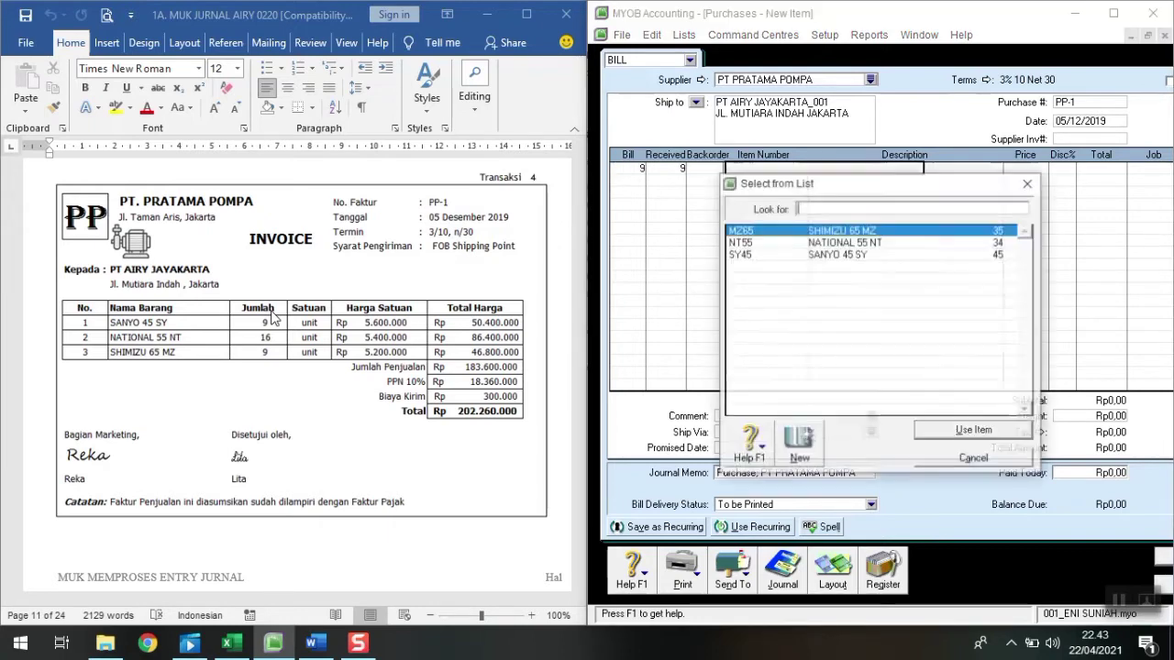
pyautogui.write('SY45')
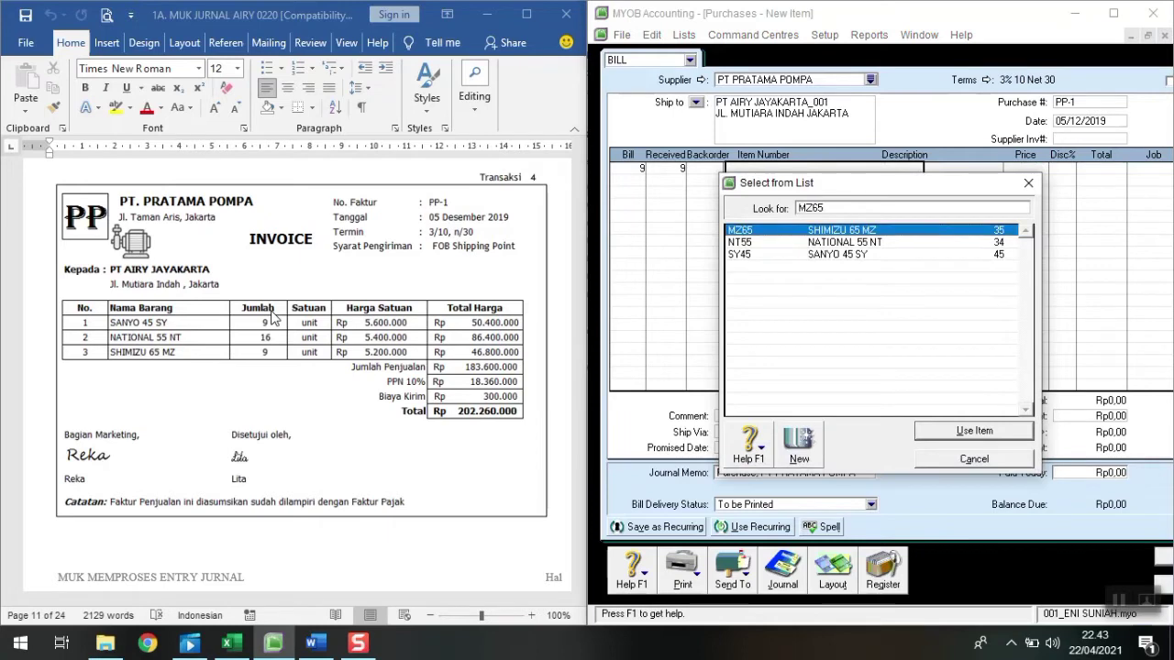
pyautogui.press('Return')
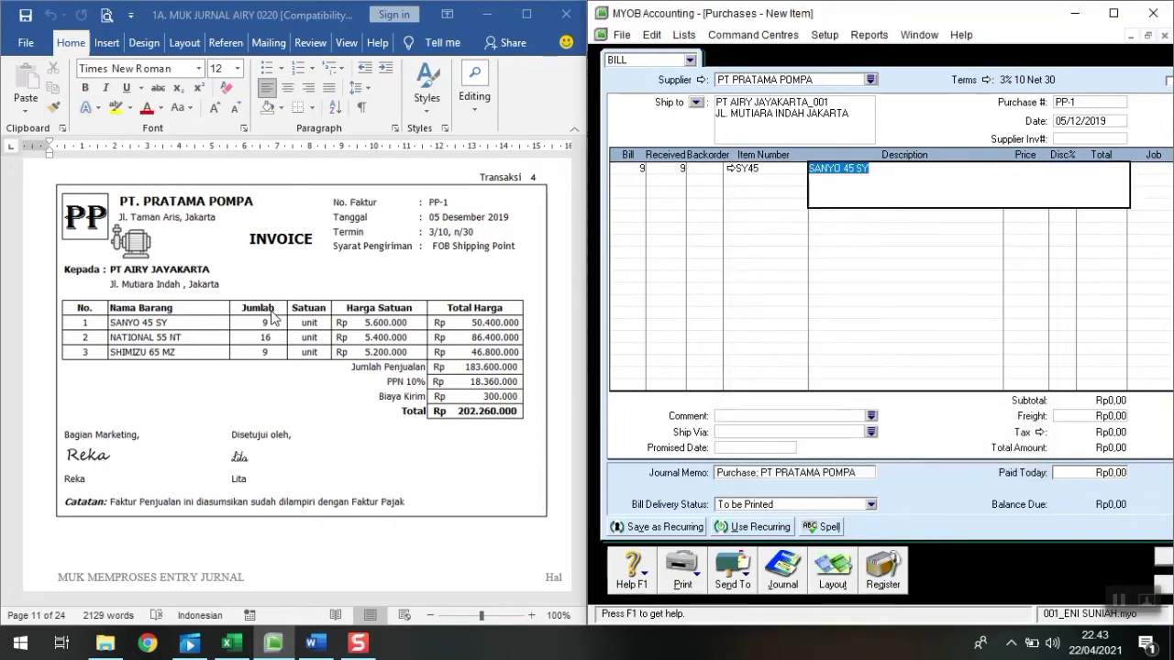
pyautogui.press('Tab')
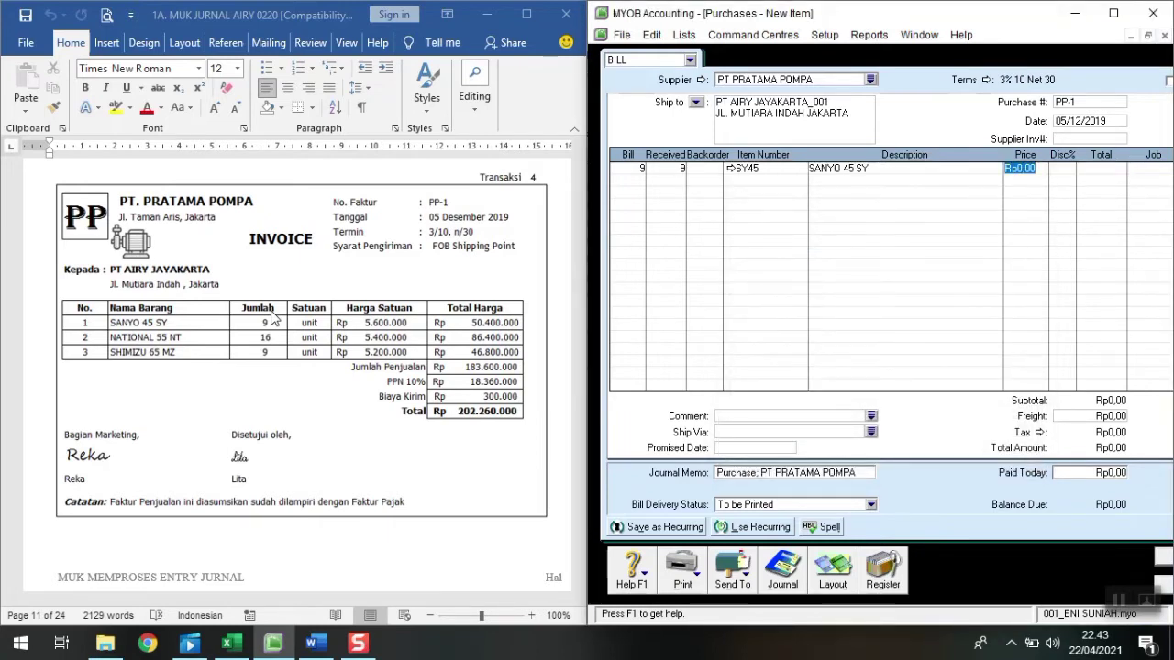
pyautogui.write('5600000')
pyautogui.press('Return')
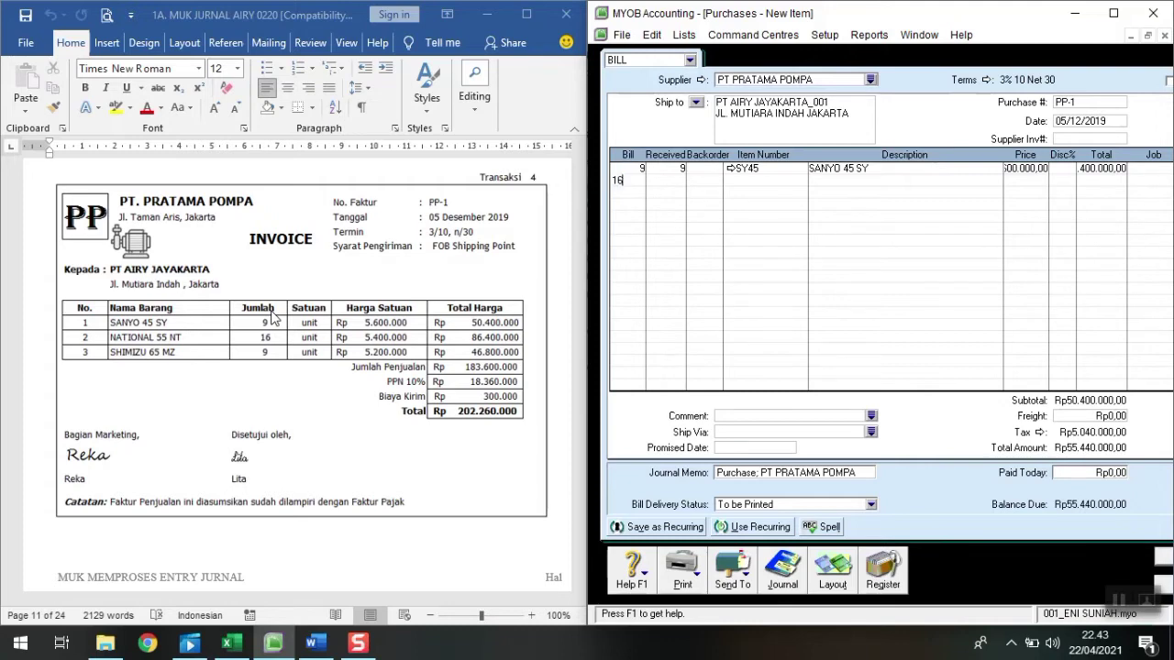
# Add 16 units of item NT55, NATIONAL 55 NT, as the second line of the purchase bill
pyautogui.write('16')
pyautogui.press('Tab')
pyautogui.press('Tab')
pyautogui.press('Down')
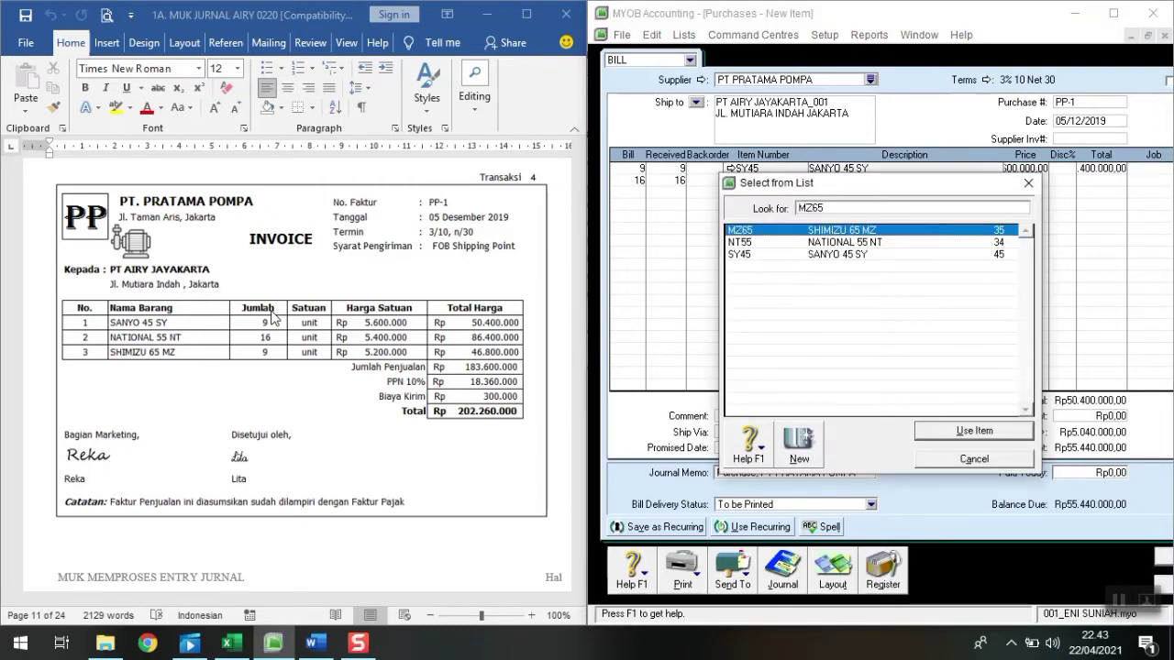
pyautogui.press('Down')
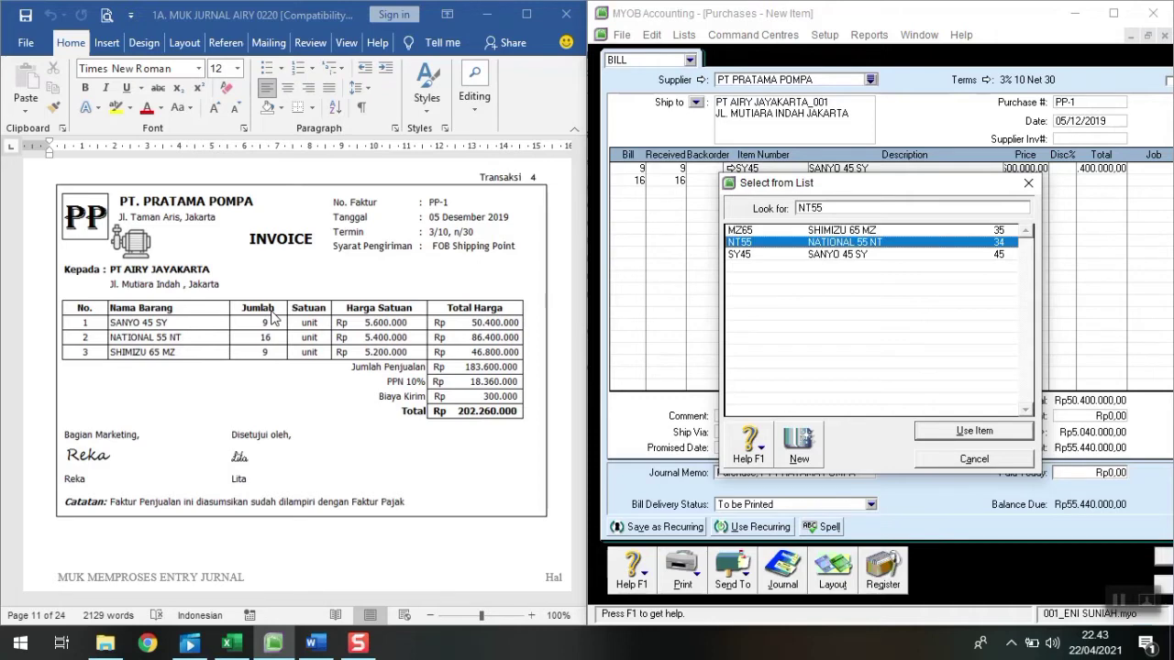
pyautogui.press('Return')
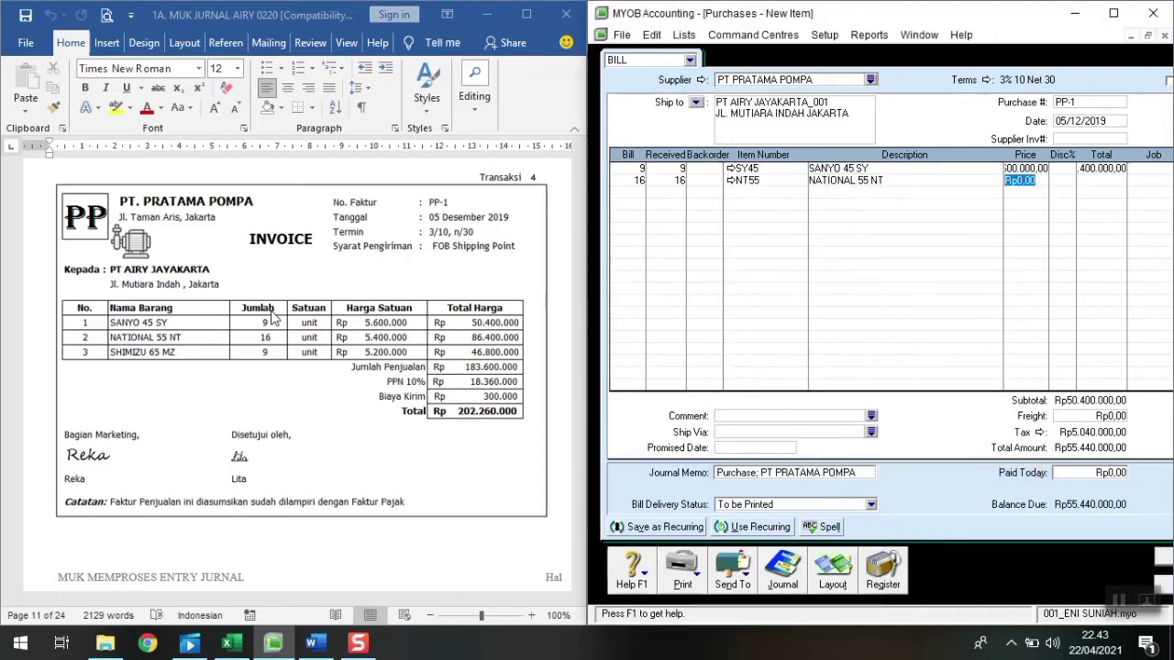
# Set the price of the NT55 bill line to Rp5.400.000
pyautogui.write('54000000')
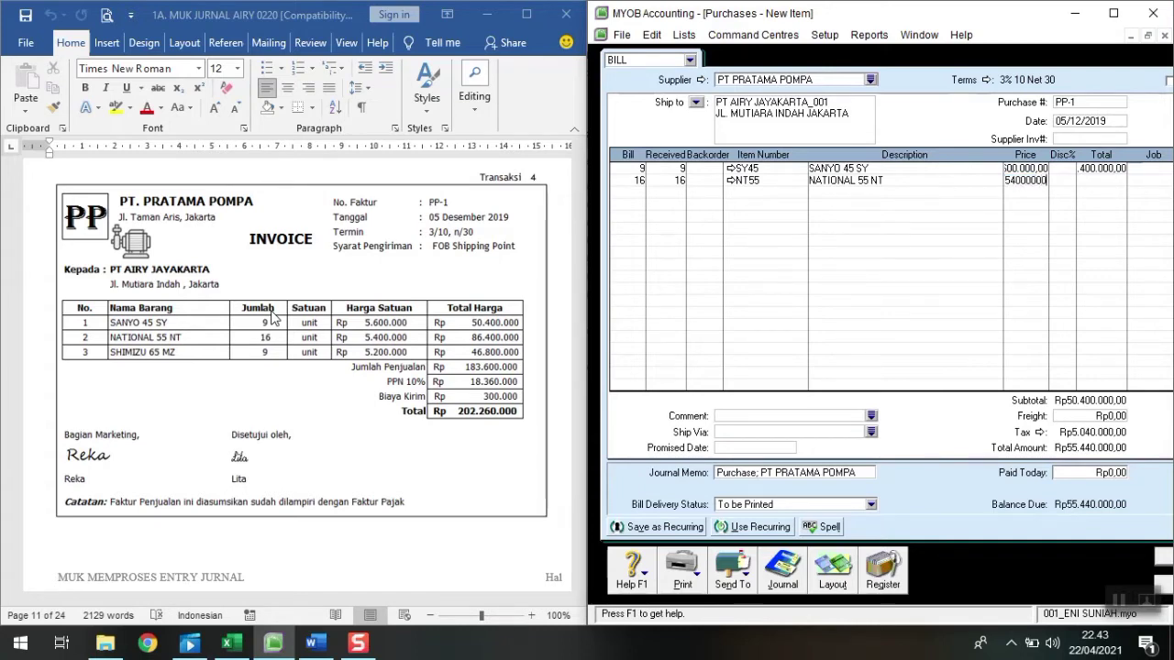
pyautogui.press('Return')
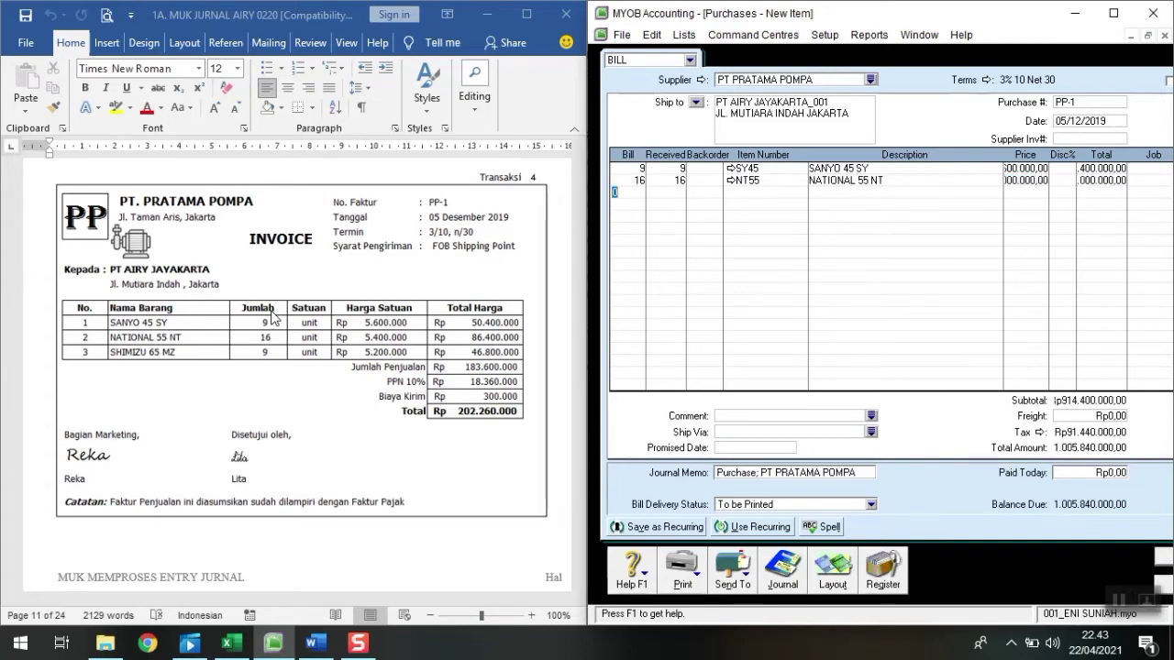
pyautogui.click(1086, 181)
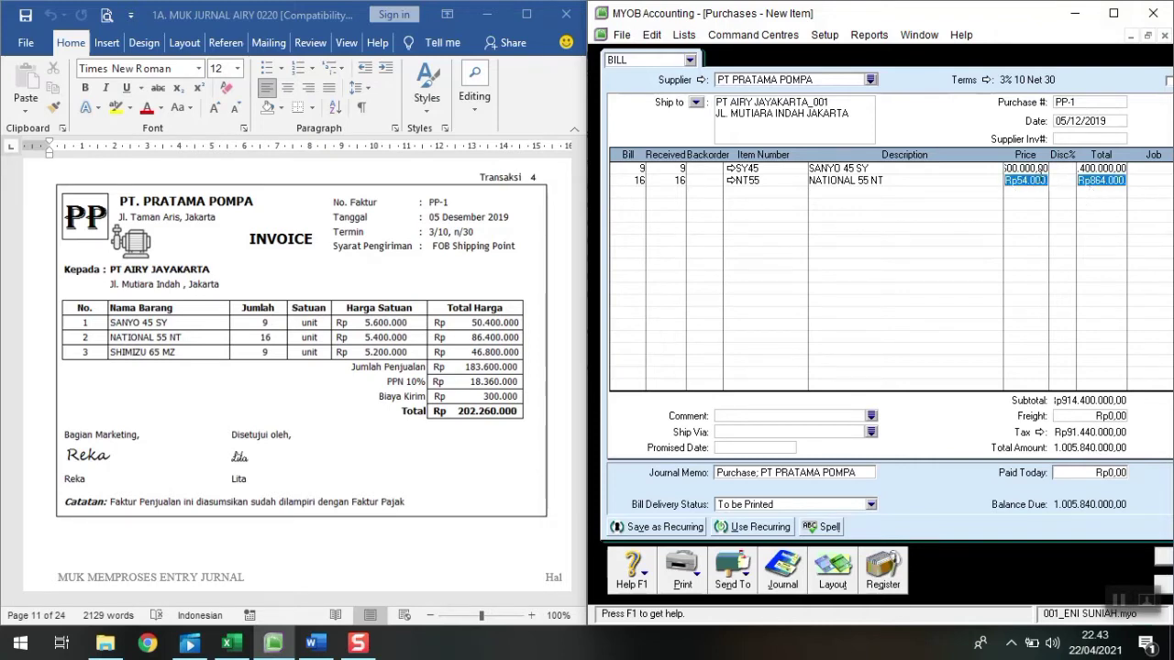
pyautogui.click(1032, 180)
pyautogui.write('00')
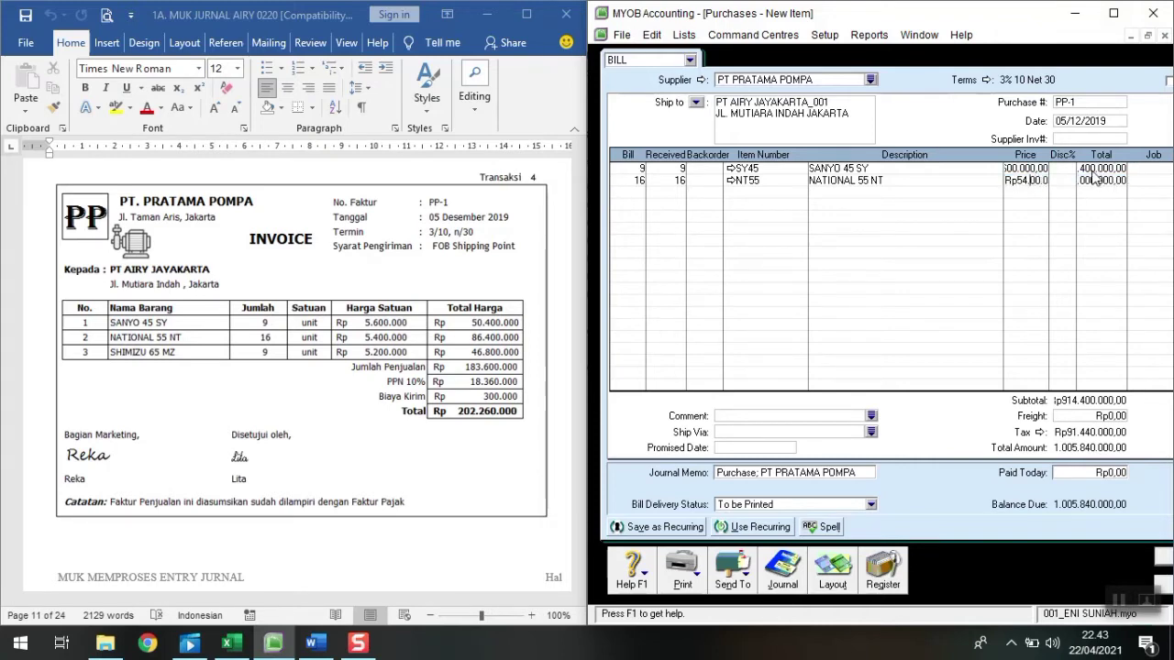
pyautogui.press('Return')
pyautogui.click(1079, 182)
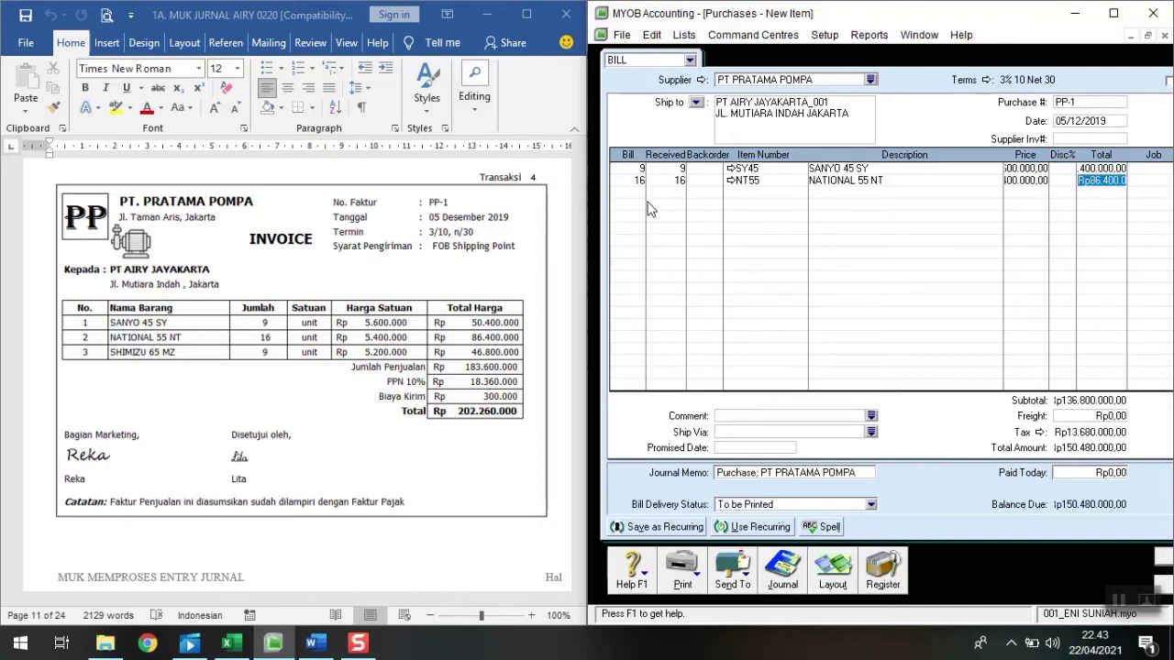
# Enter the third bill line: 9 units of item MZ65, SHIMIZU 65 MZ, at a price of Rp5.200.000
pyautogui.click(639, 194)
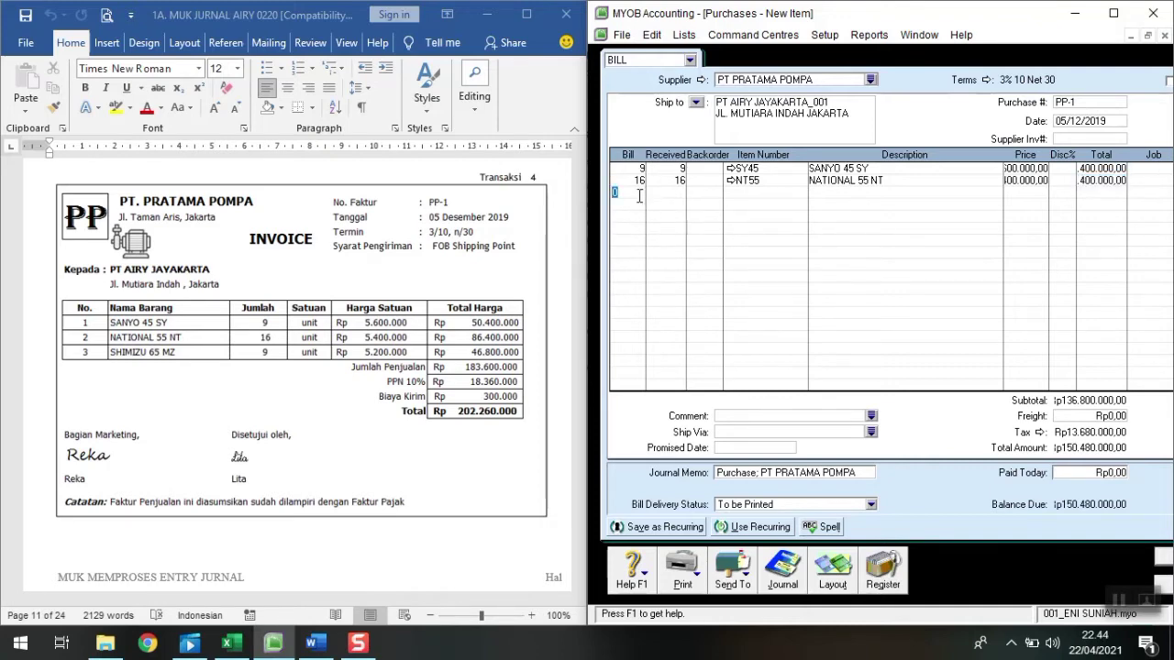
pyautogui.write('9')
pyautogui.press('Tab')
pyautogui.press('Tab')
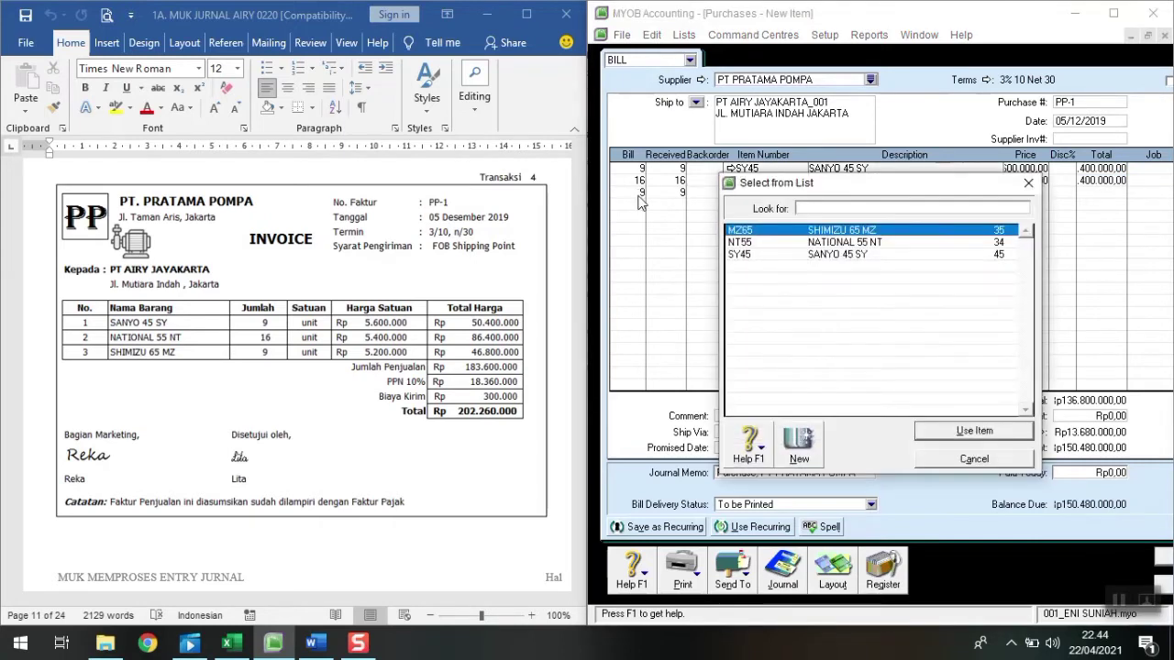
pyautogui.write('MZ65')
pyautogui.press('Return')
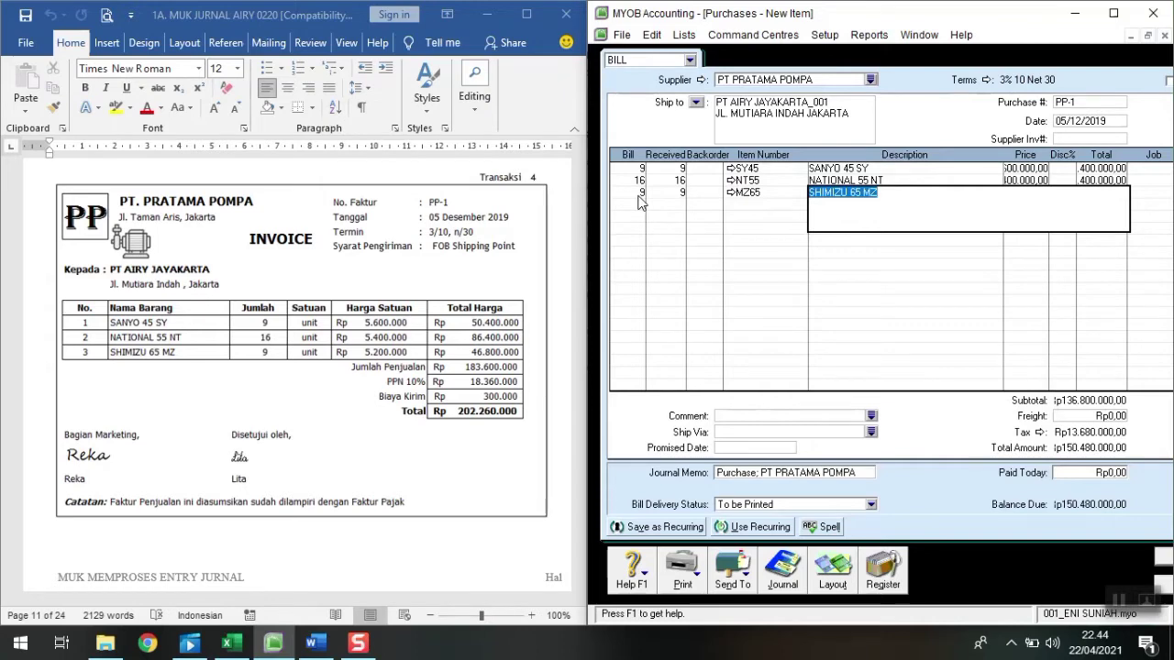
pyautogui.press('Tab')
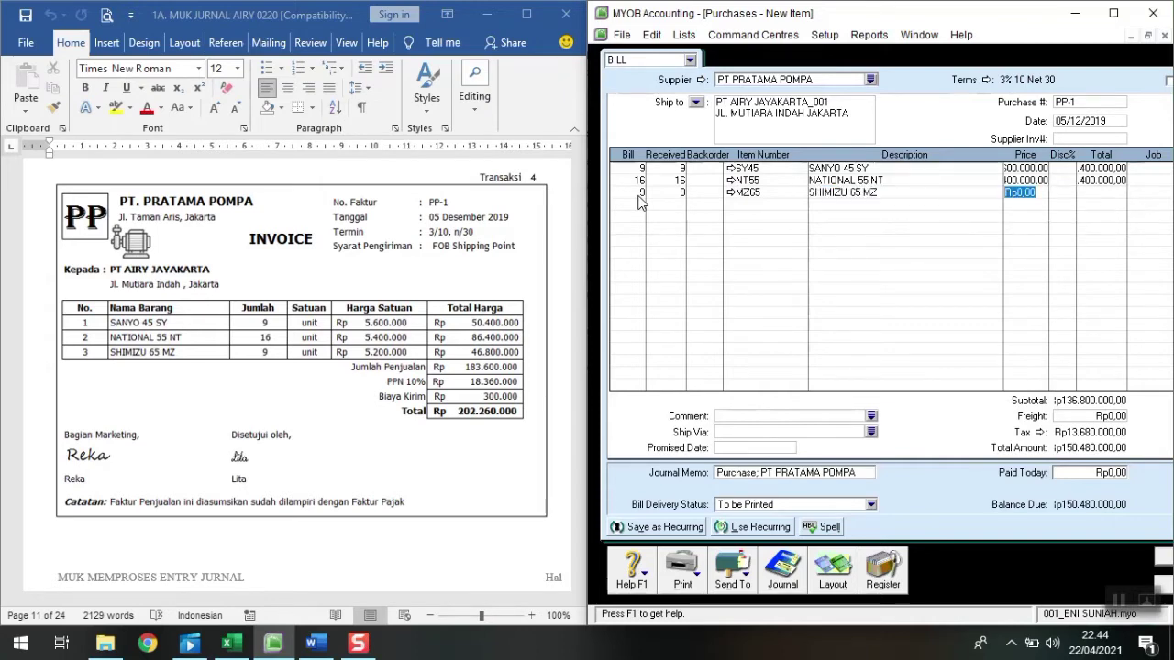
pyautogui.write('5200000')
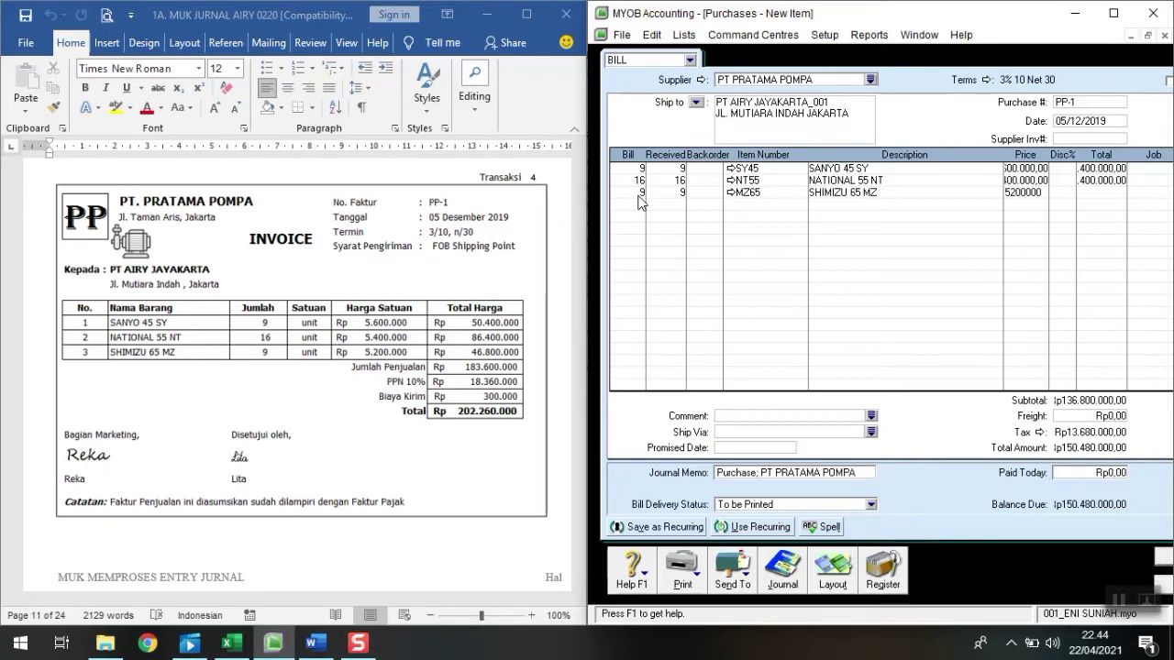
pyautogui.press('Return')
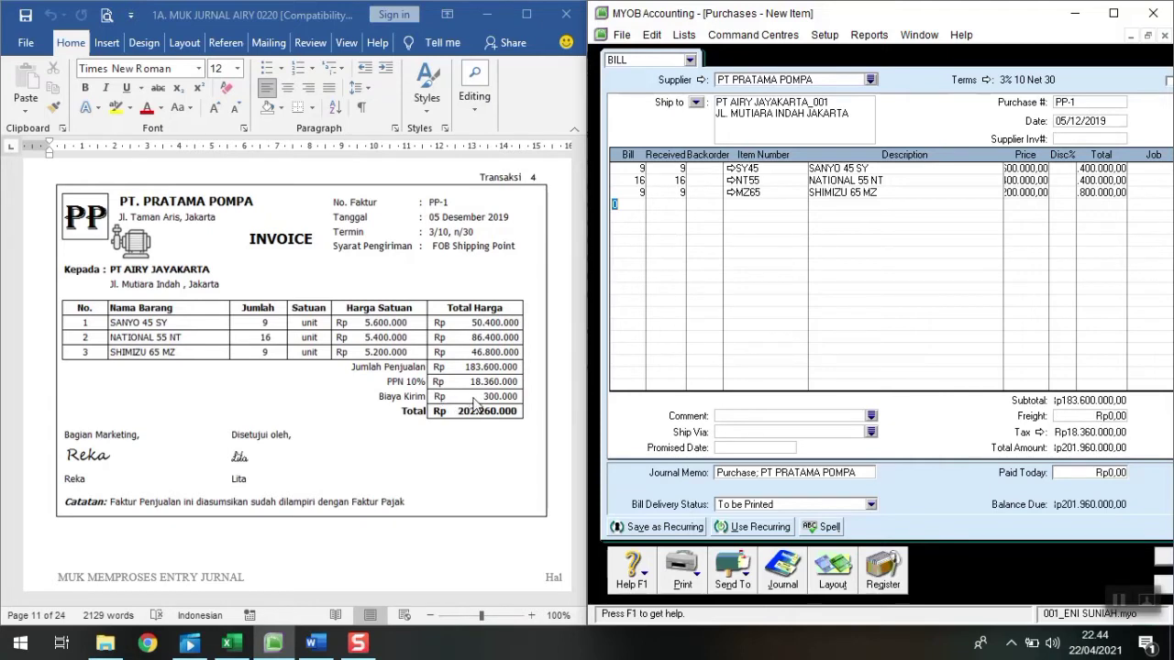
# Set the freight on the purchase bill to Rp300.000
pyautogui.click(1103, 418)
pyautogui.write('300000')
pyautogui.press('Tab')
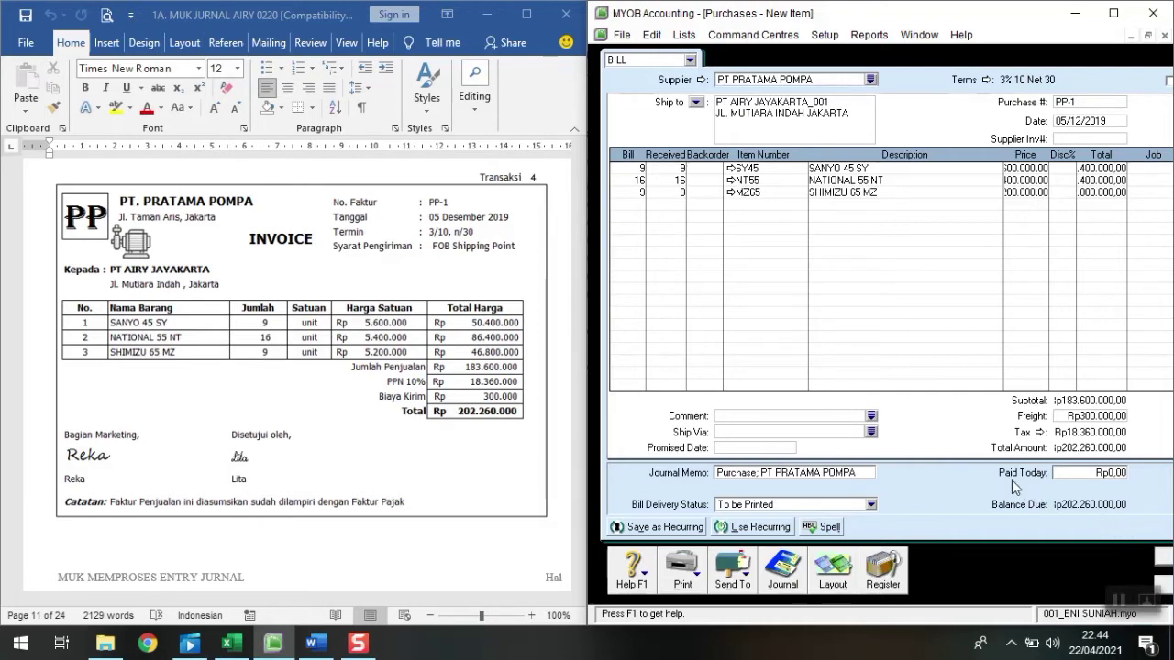
# Review the bill's journal recap, then record the bill without changing the tax code and leave purchase entry
pyautogui.hotkey('ctrl', 'r')
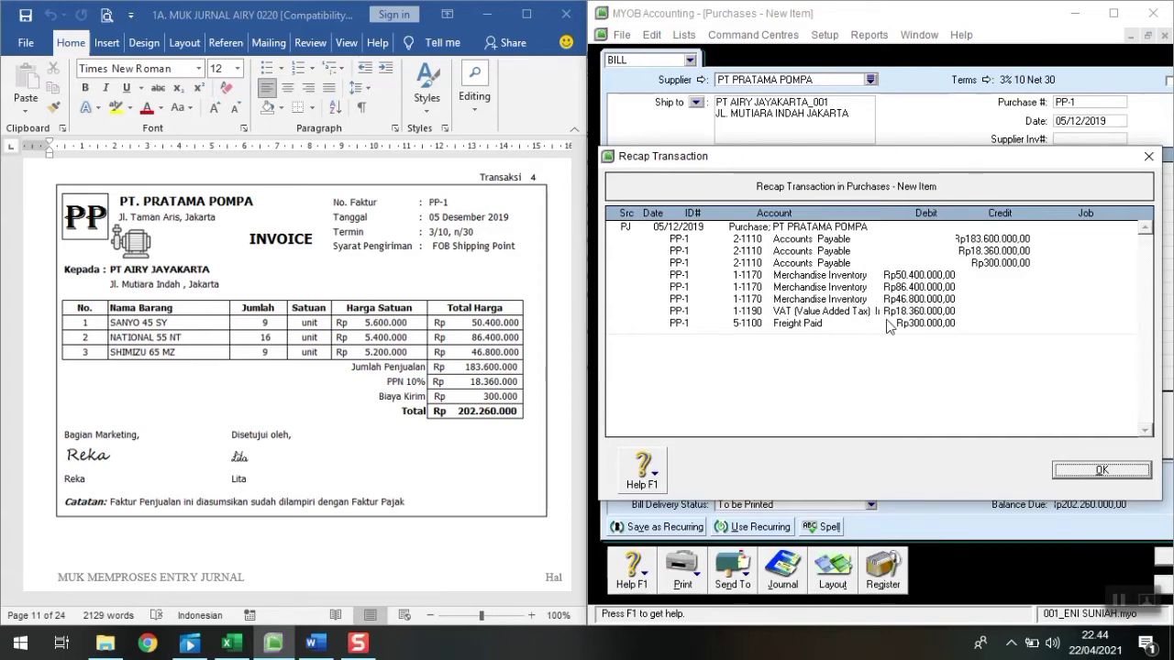
pyautogui.click(1088, 474)
pyautogui.click(1163, 563)
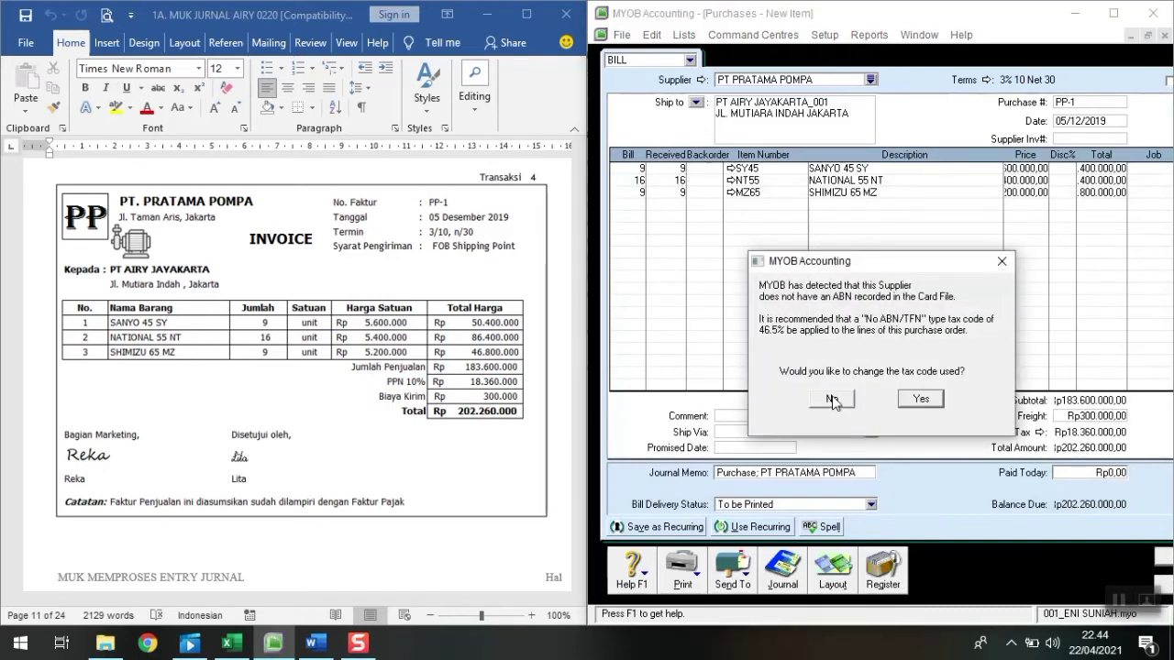
pyautogui.click(846, 401)
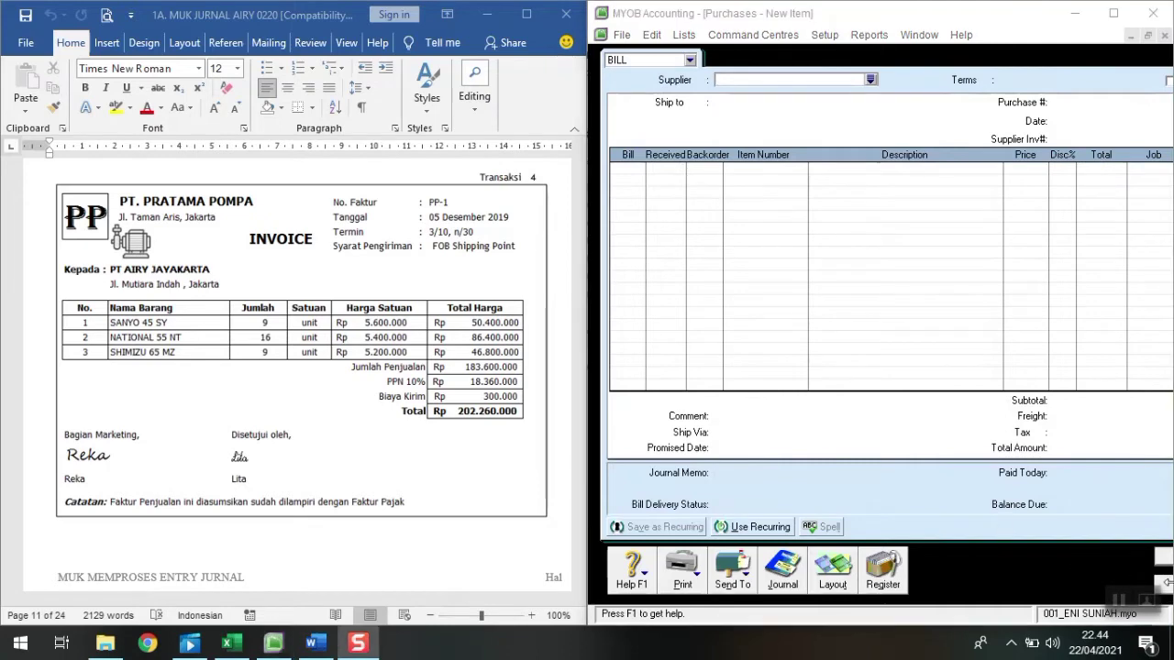
pyautogui.click(1166, 584)
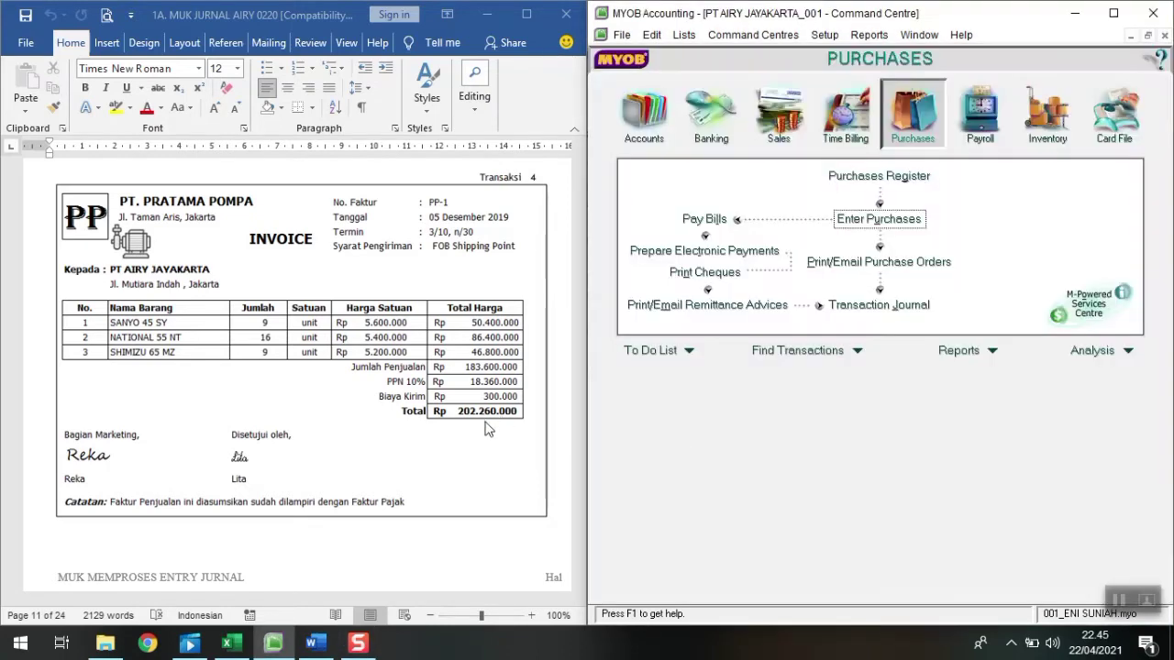
# Start a new sales invoice for customer PT INDAH MANDIRI from the Transaksi 5 invoice
pyautogui.scroll(-9, 486, 427)
pyautogui.scroll(-3, 486, 436)
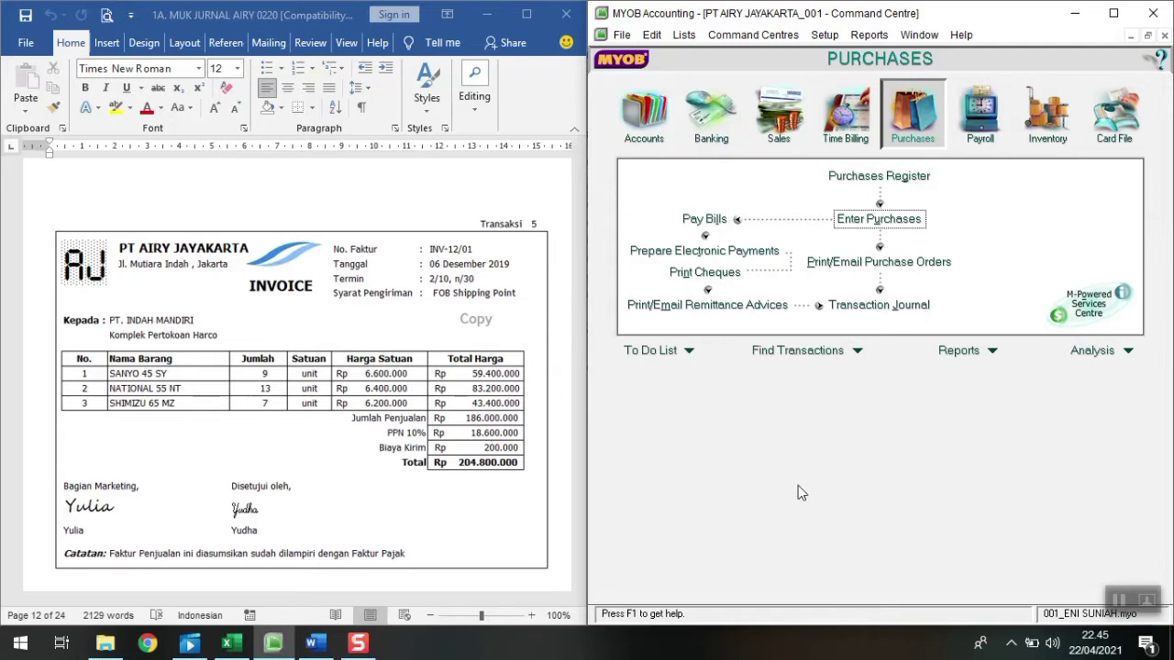
pyautogui.click(775, 135)
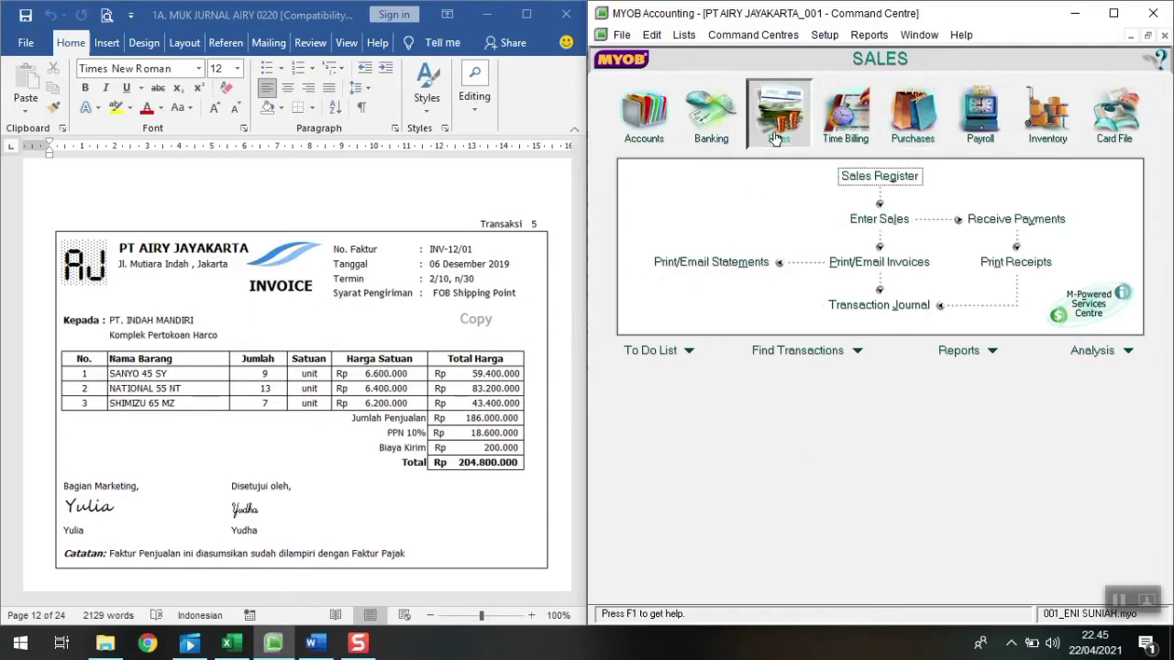
pyautogui.click(891, 224)
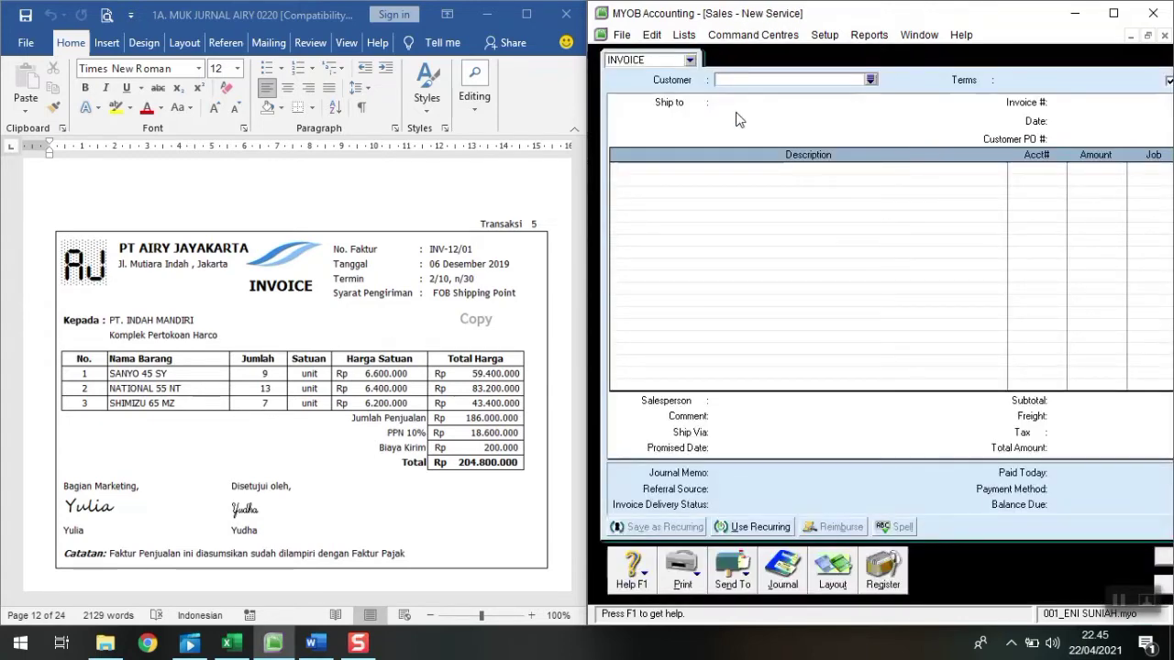
pyautogui.write('PT INDAH MANDIRI')
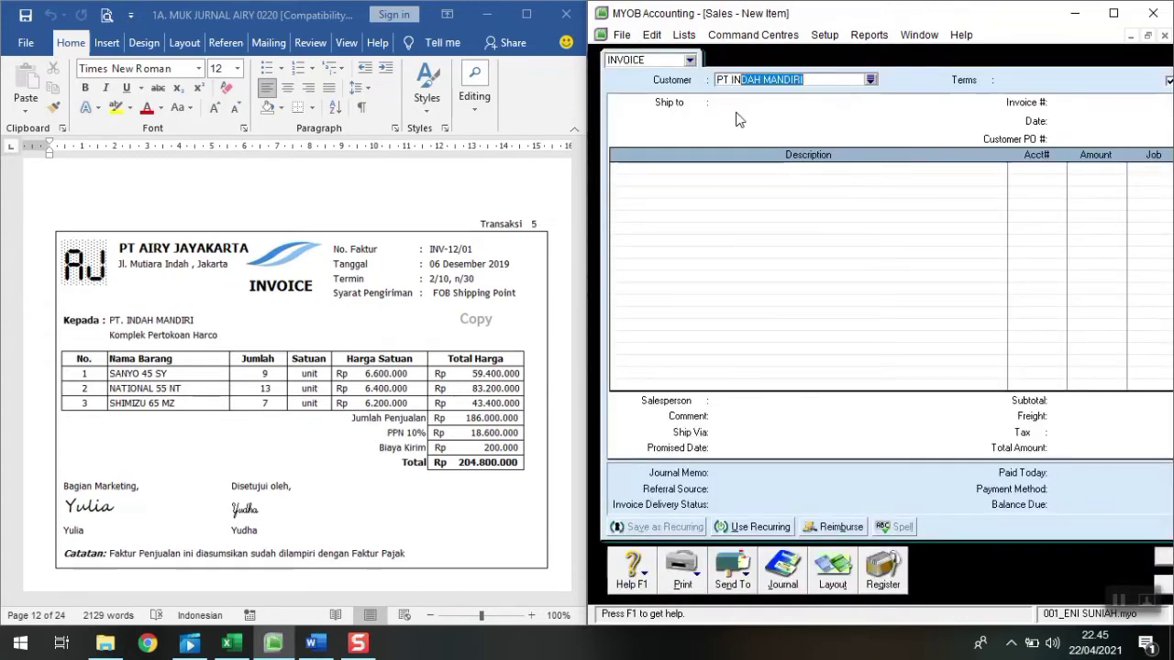
pyautogui.press('Tab')
# Turn off Tax Inclusive for the sales invoice, with Word and MYOB back side by side
pyautogui.click(1113, 13)
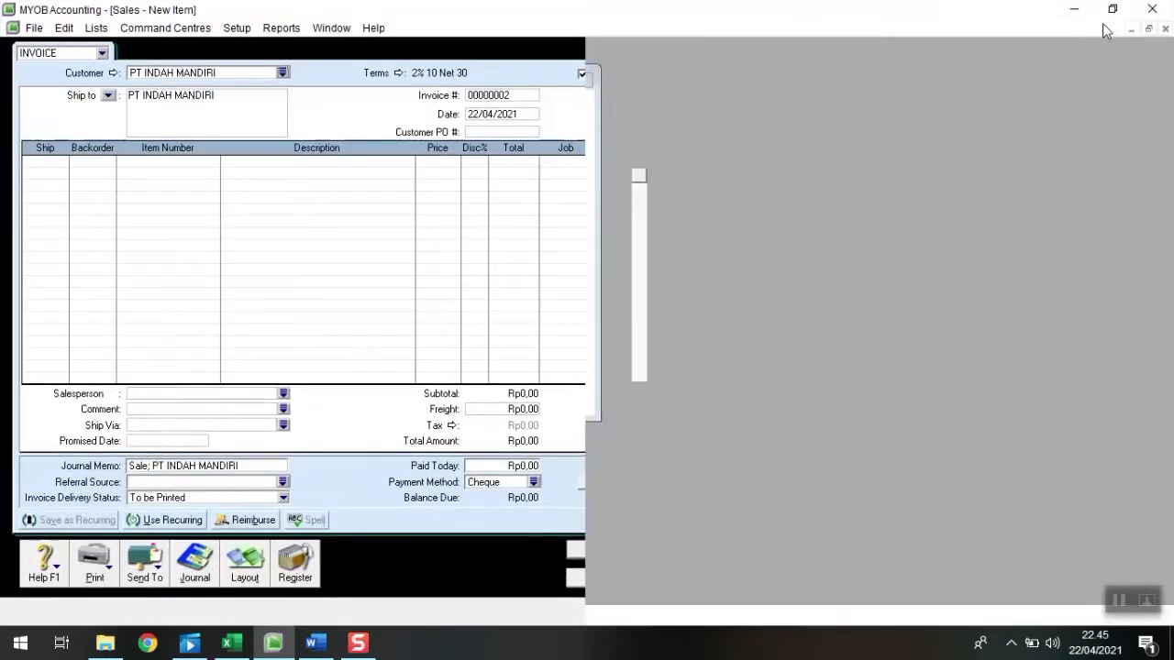
pyautogui.click(583, 79)
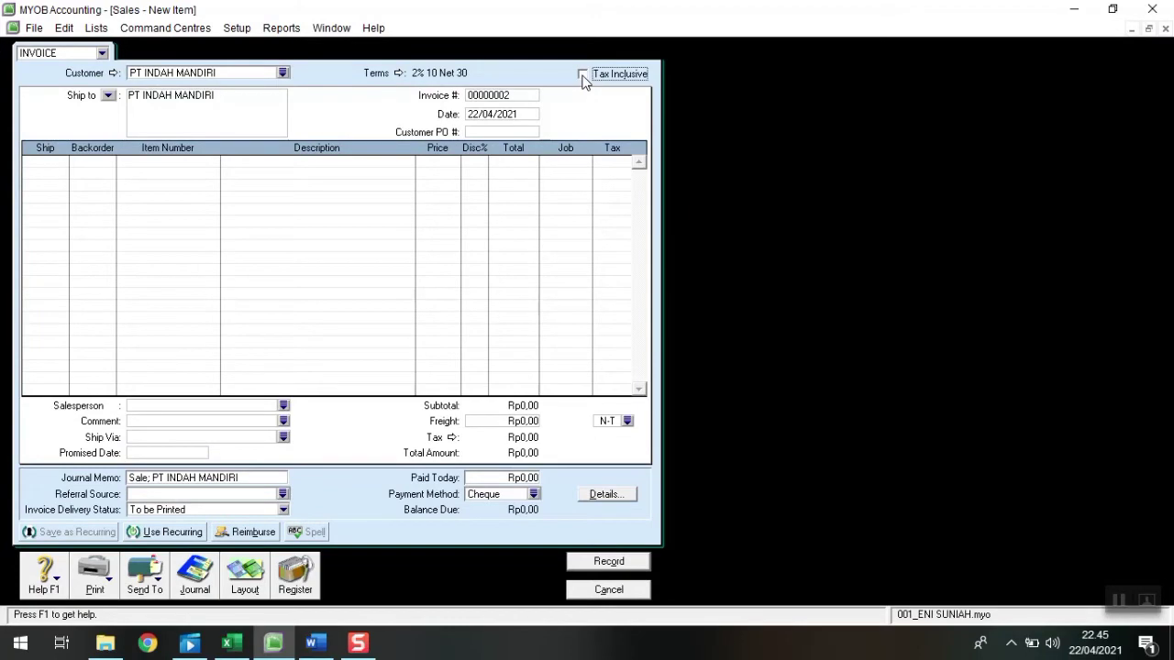
pyautogui.click(1112, 9)
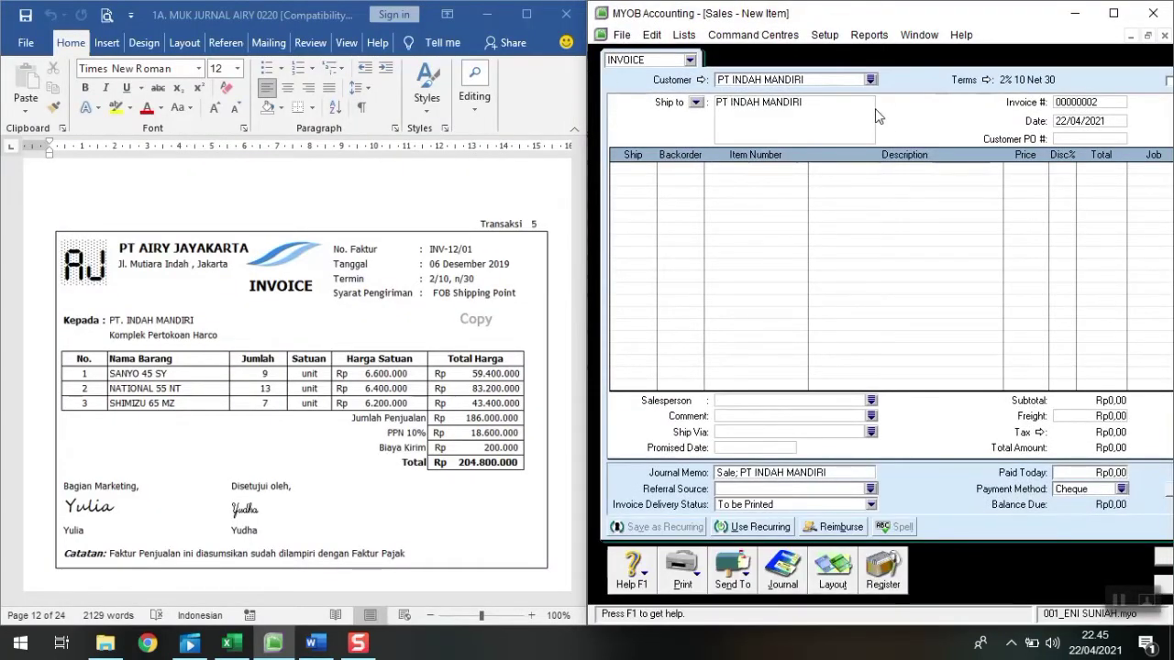
# Set the invoice number to INV12/01 and the invoice date to 06/12/2019
pyautogui.click(1078, 110)
pyautogui.write('INV-12/0')
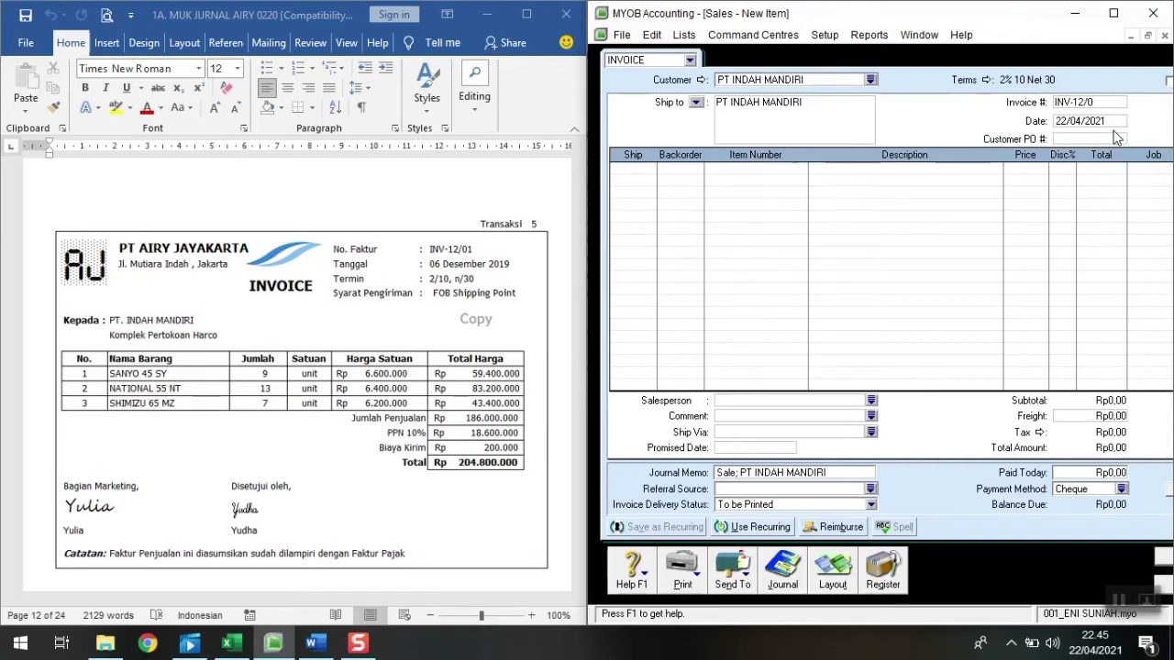
pyautogui.press('BackSpace')
pyautogui.press('End')
pyautogui.write('1')
pyautogui.press('Tab')
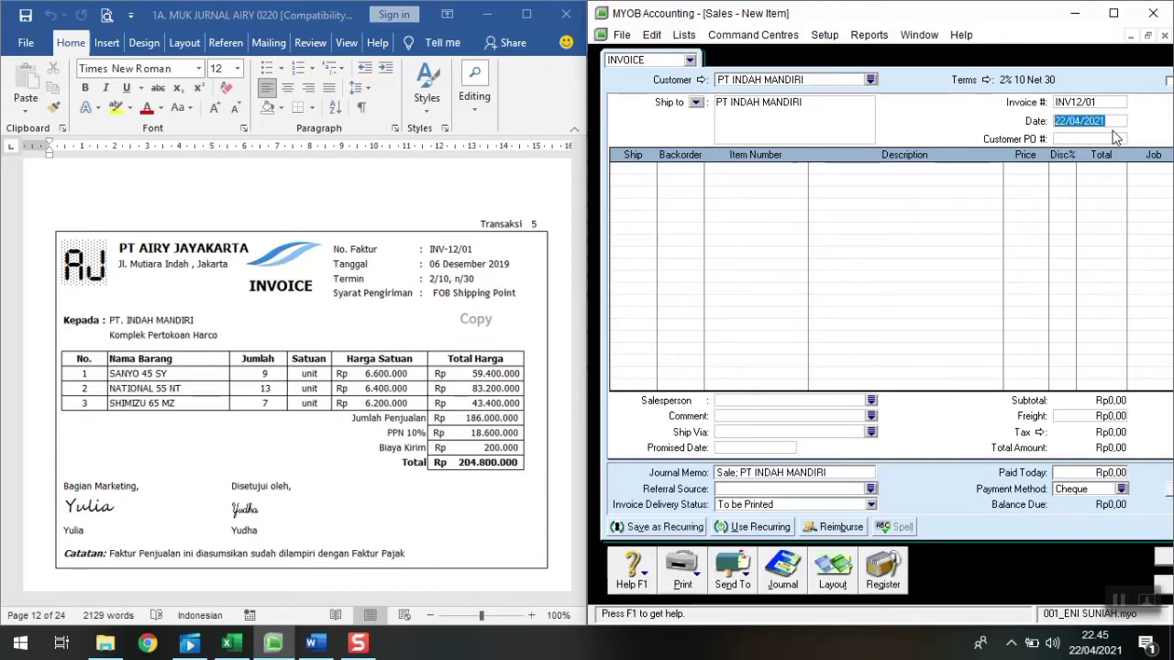
pyautogui.write('6/12/2019')
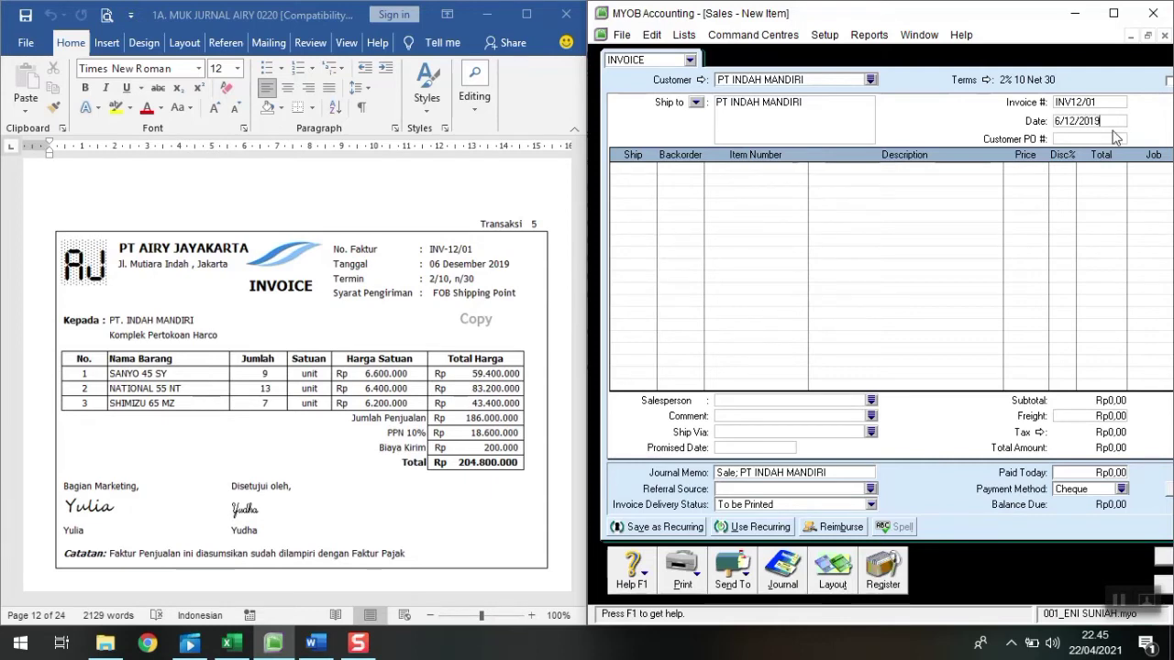
pyautogui.press('Tab')
pyautogui.press('Tab')
# Enter the first invoice line: 9 units of item SY45, SANYO 45 SY, at a price of Rp6.600.000
pyautogui.write('9')
pyautogui.press('Tab')
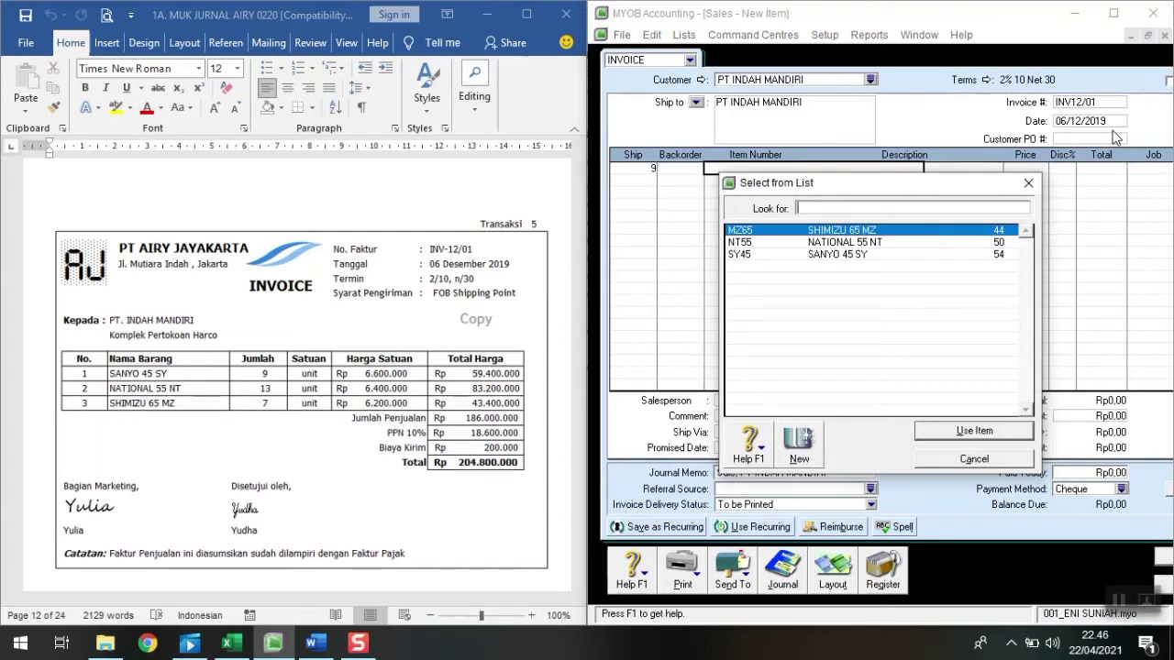
pyautogui.write('MZ65')
pyautogui.press('BackSpace')
pyautogui.press('BackSpace')
pyautogui.press('BackSpace')
pyautogui.press('BackSpace')
pyautogui.write('SY45')
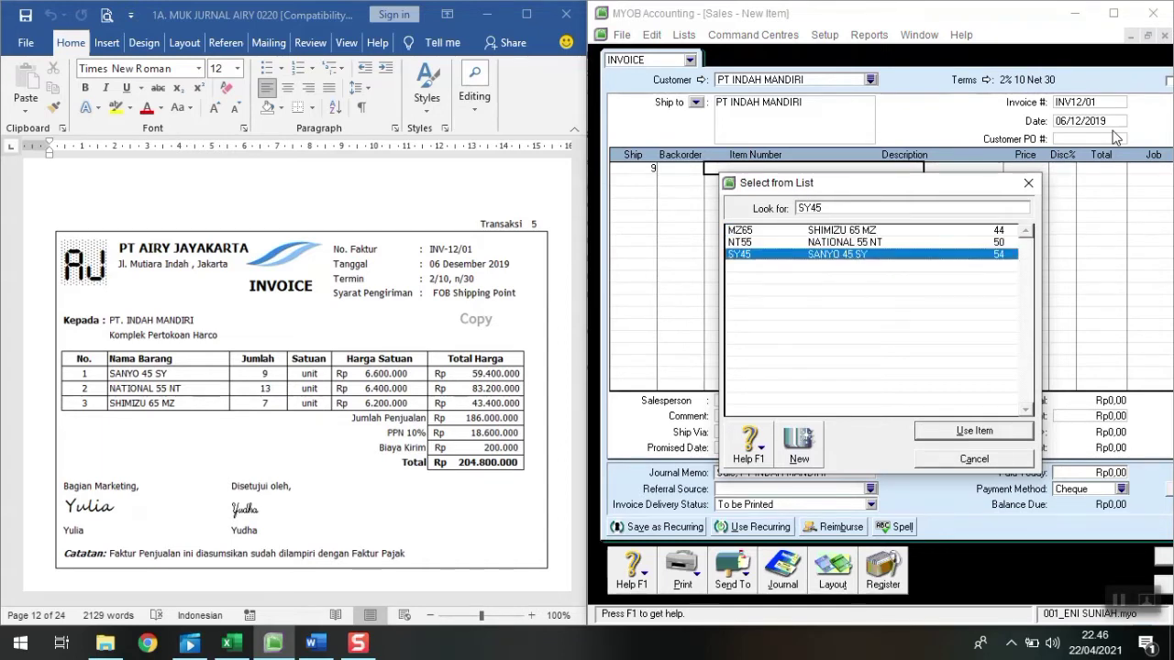
pyautogui.press('Return')
pyautogui.press('Tab')
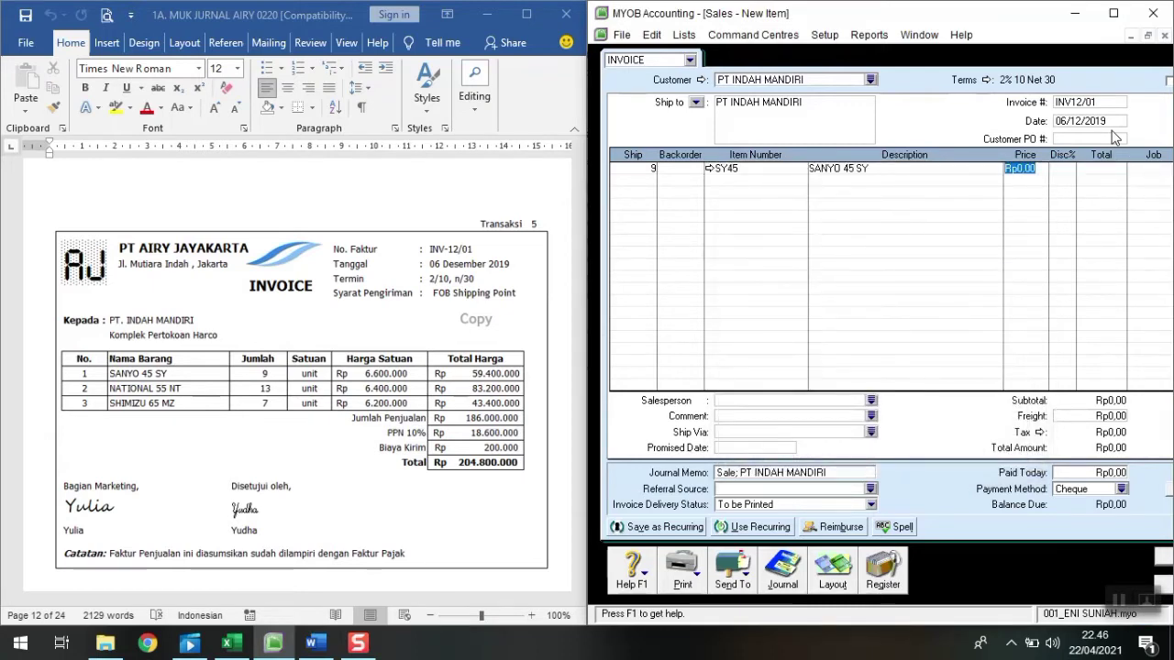
pyautogui.write('6600000')
pyautogui.press('Return')
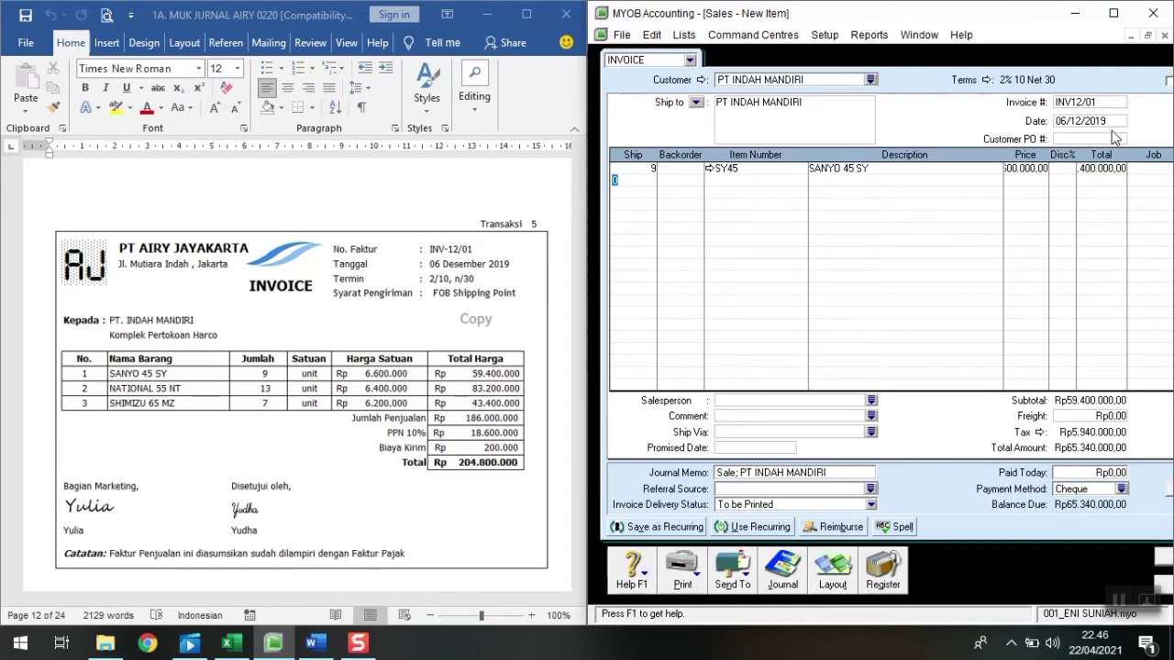
# Enter the second invoice line: 13 units of item NT55, NATIONAL 55 NT, at a price of Rp6.400.000
pyautogui.write('13')
pyautogui.press('Tab')
pyautogui.press('Tab')
pyautogui.write('MZ65')
pyautogui.press('BackSpace')
pyautogui.press('BackSpace')
pyautogui.press('BackSpace')
pyautogui.press('BackSpace')
pyautogui.write('NT55')
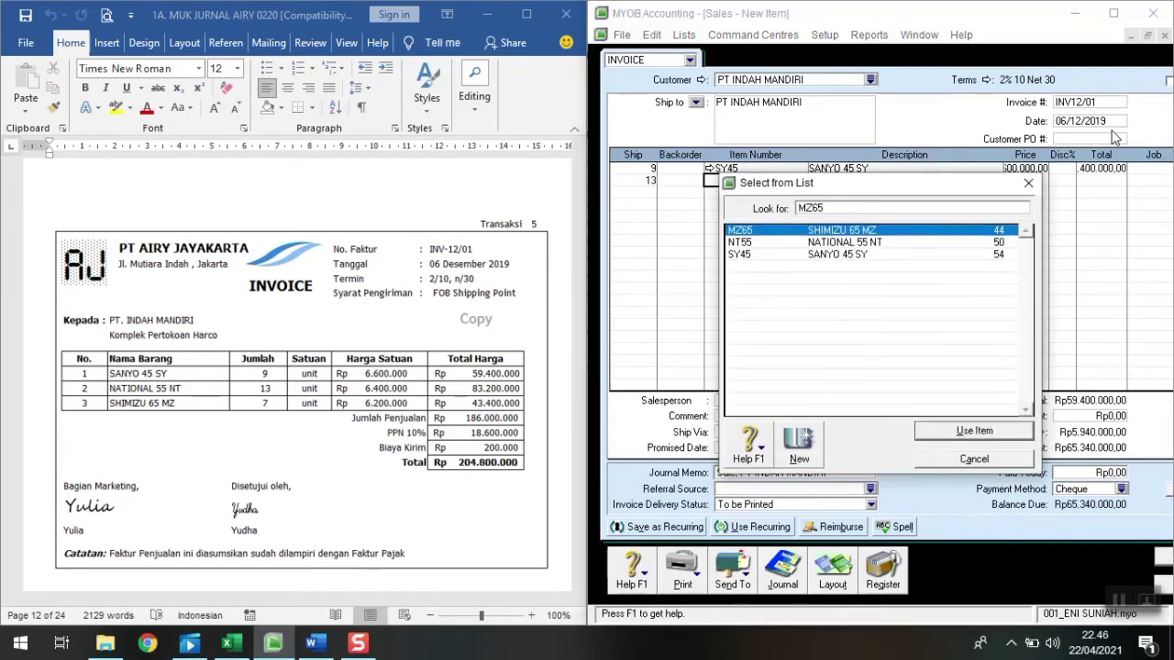
pyautogui.press('Return')
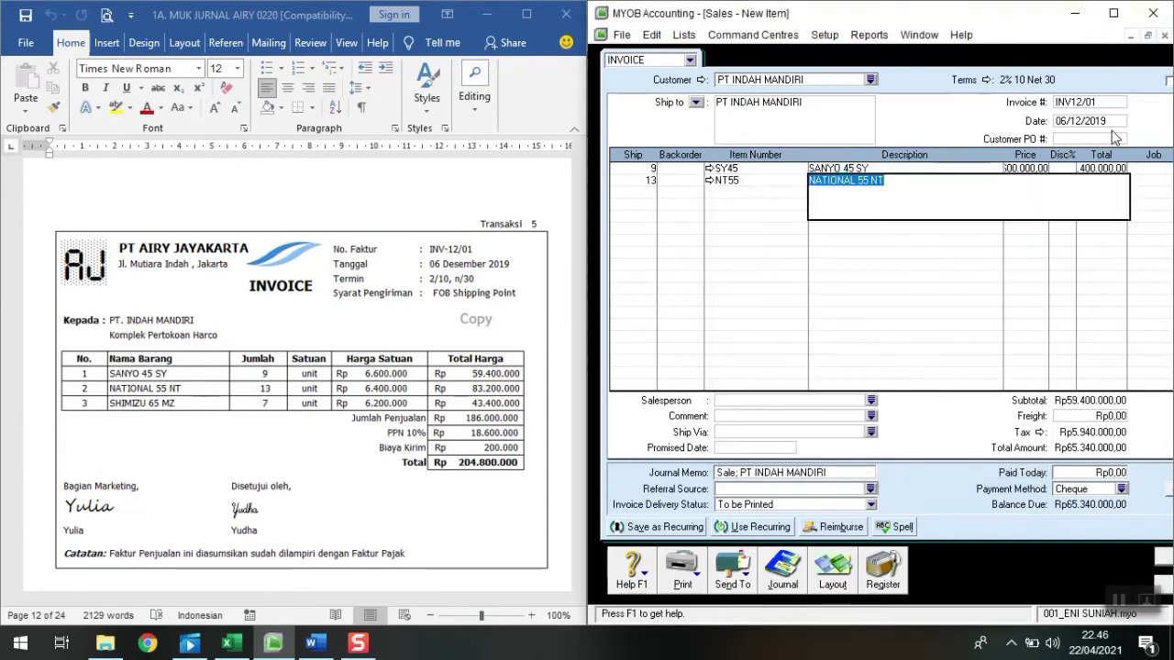
pyautogui.press('Tab')
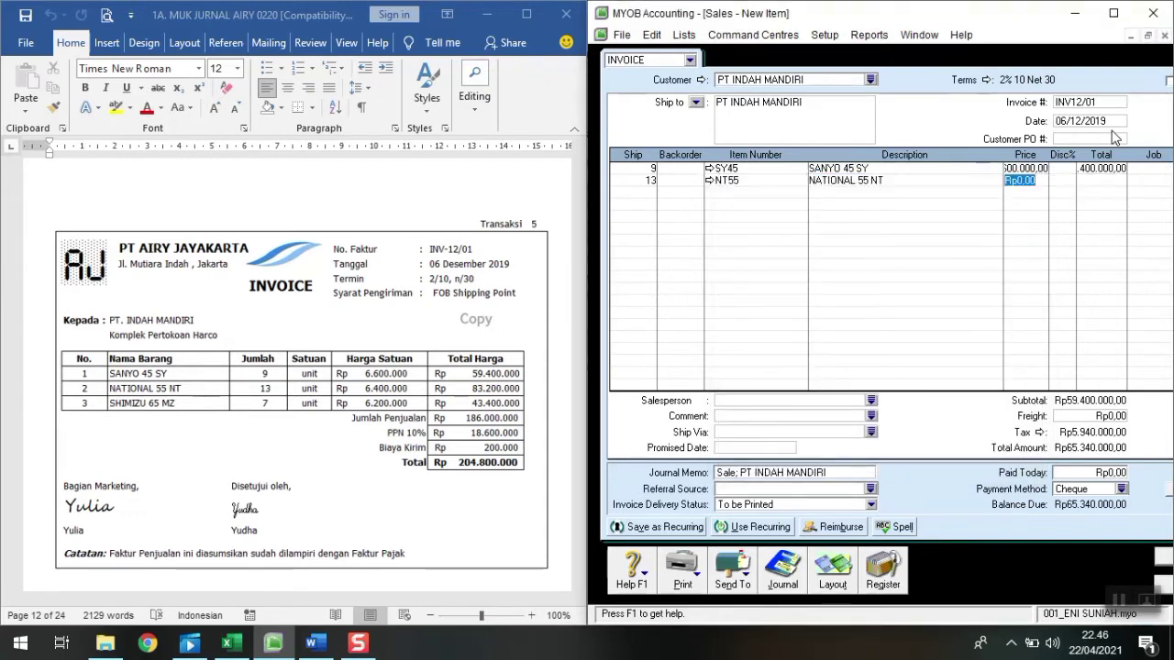
pyautogui.write('64000')
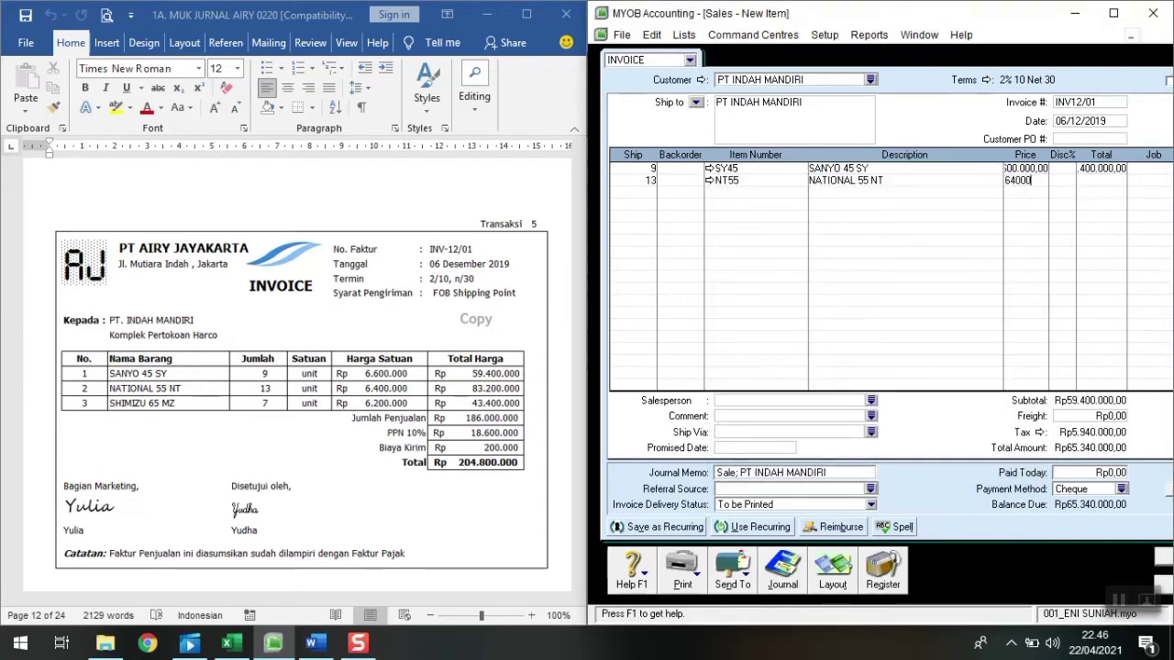
pyautogui.write('00')
pyautogui.press('Return')
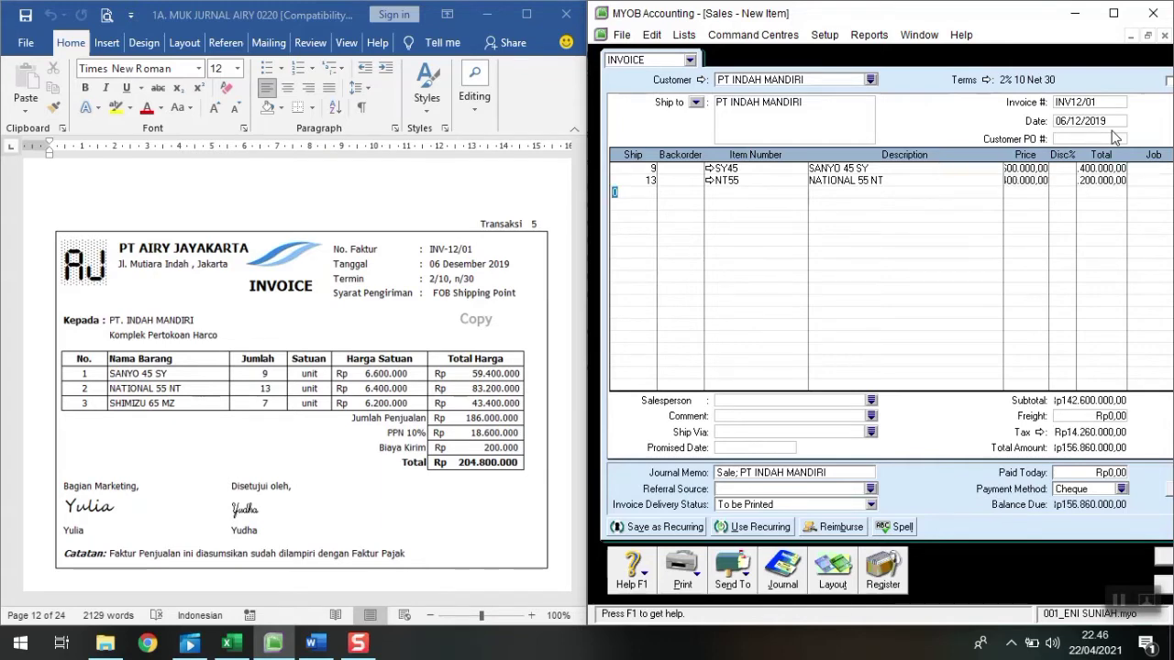
# Enter the third invoice line: 7 units of item MZ65, SHIMIZU 65 MZ, at a price of Rp6.200.000
pyautogui.write('7')
pyautogui.press('Tab')
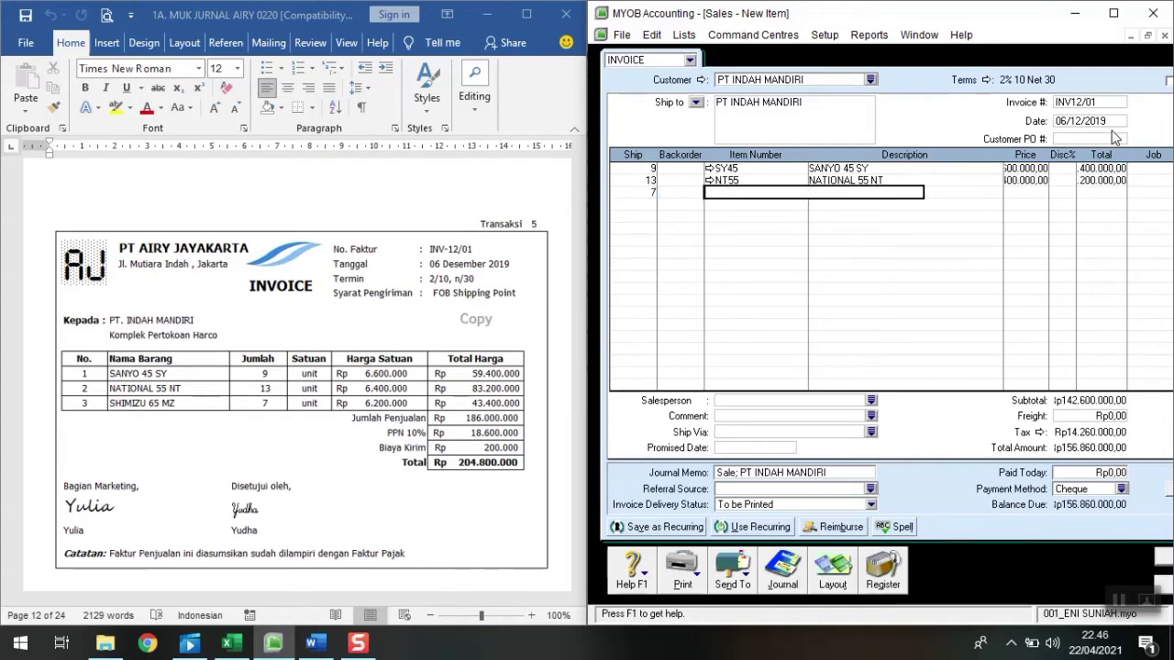
pyautogui.press('Tab')
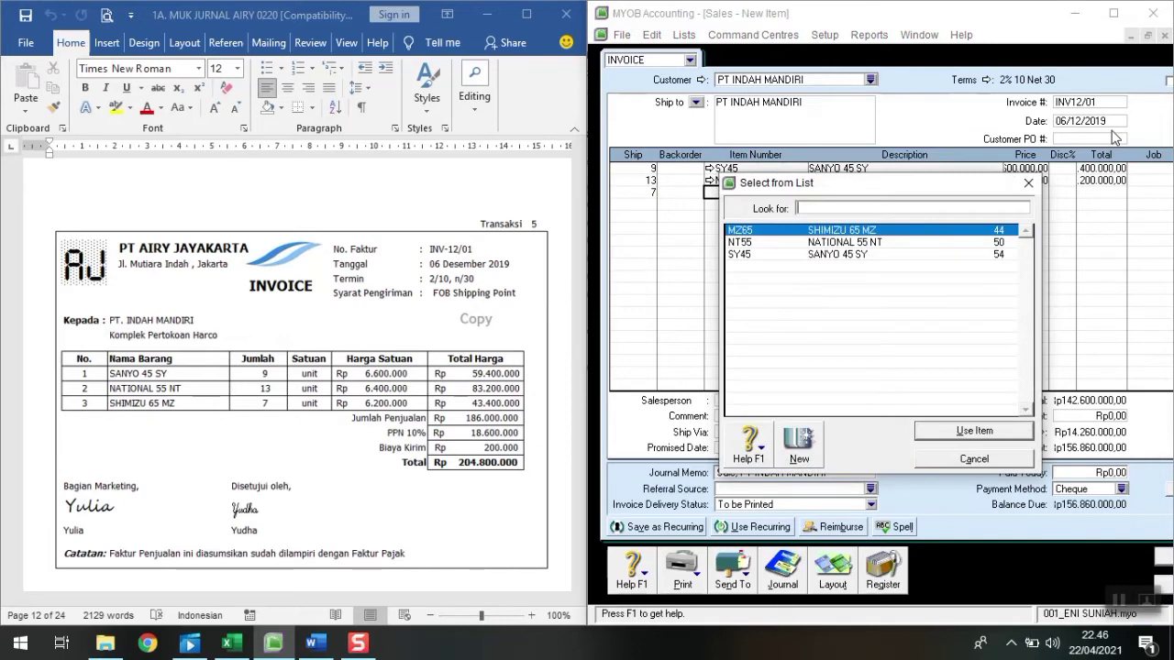
pyautogui.write('MZ65')
pyautogui.press('Return')
pyautogui.press('Tab')
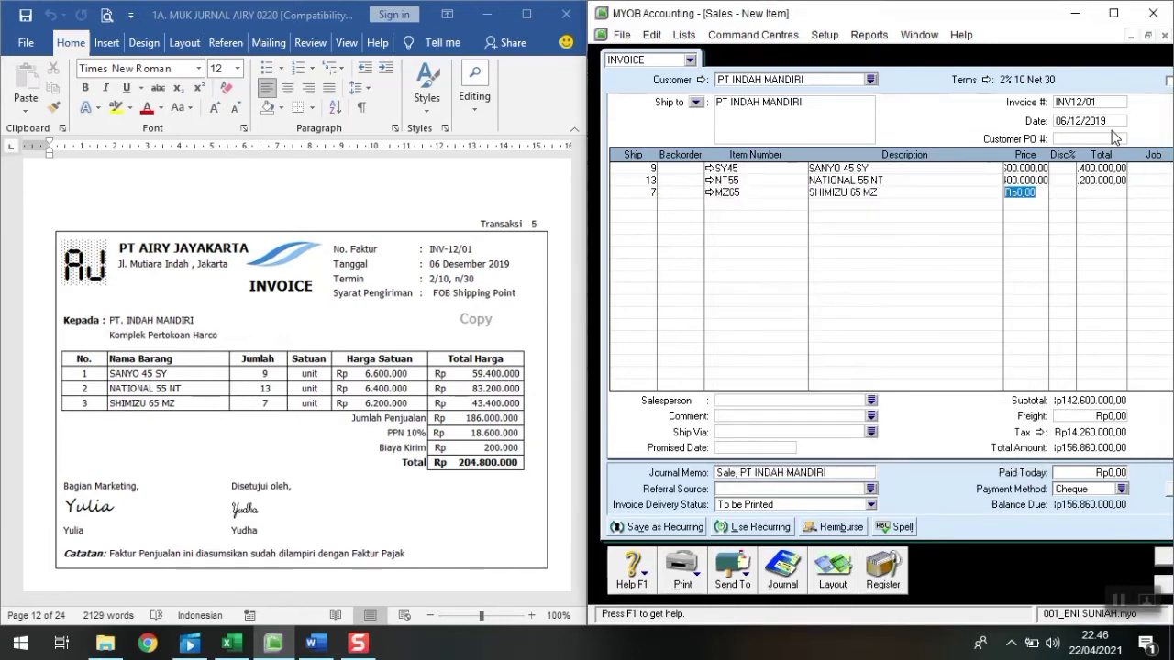
pyautogui.write('6200')
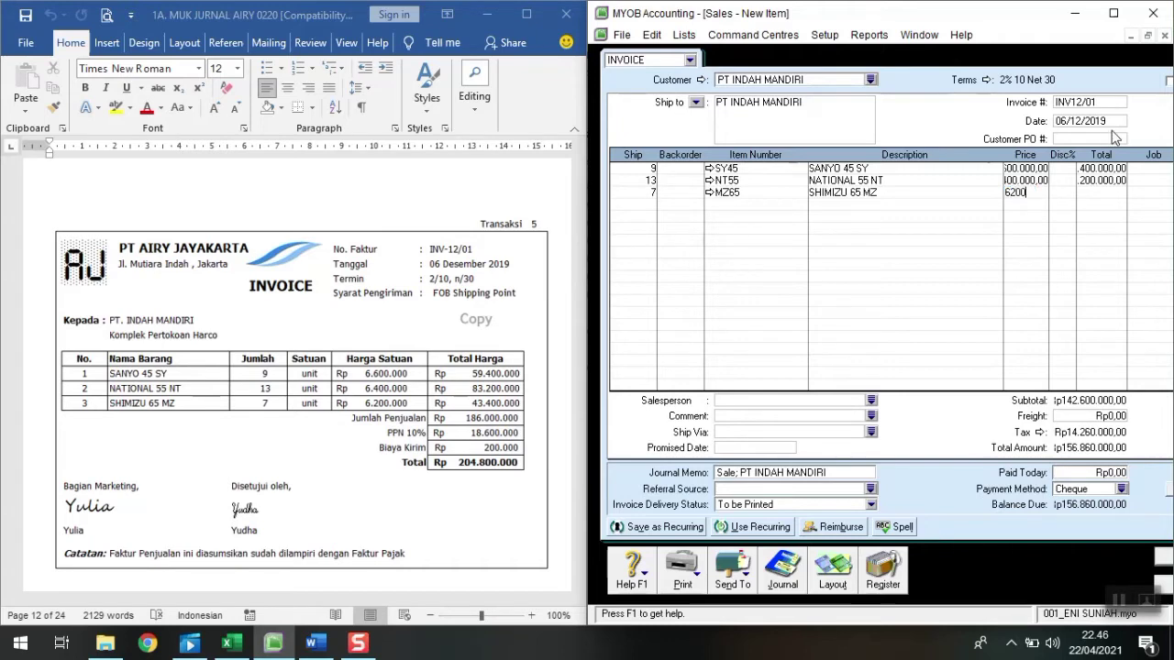
pyautogui.write('000')
pyautogui.press('Return')
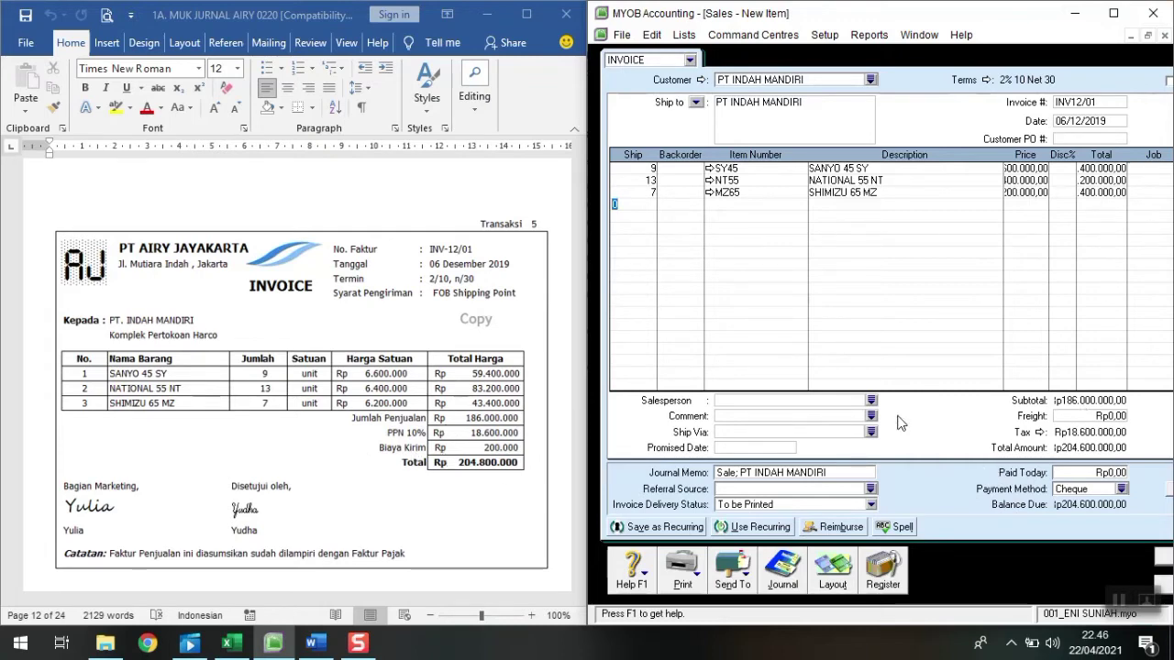
# Set the sales invoice's freight to Rp200.000
pyautogui.click(1084, 417)
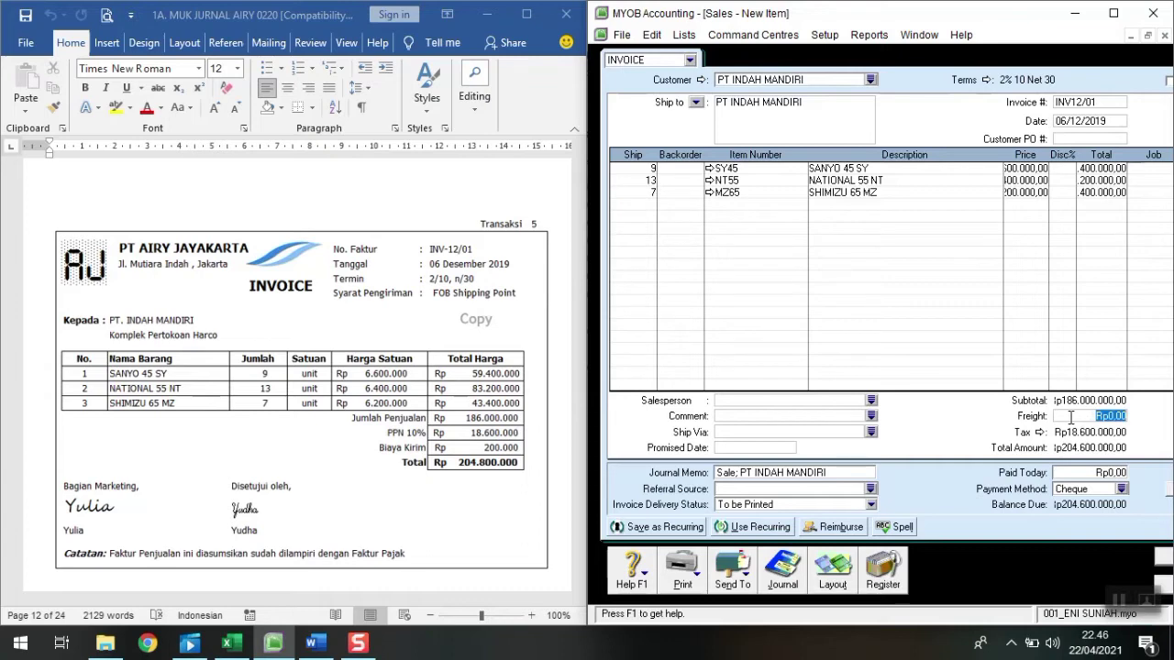
pyautogui.write('200000')
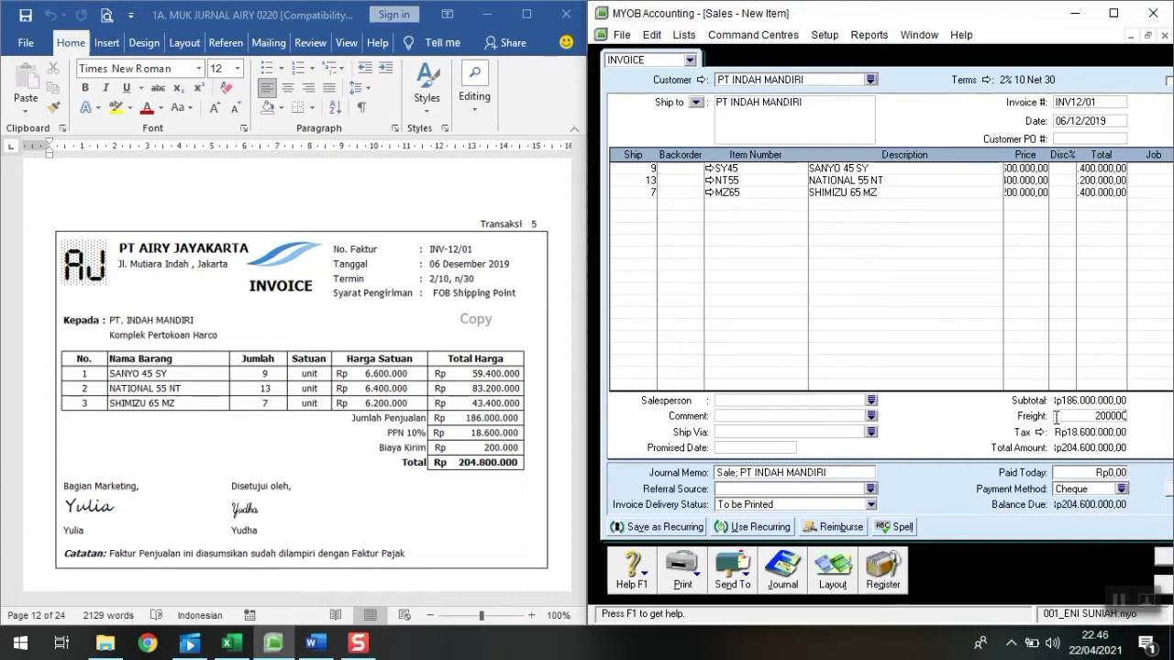
pyautogui.press('Tab')
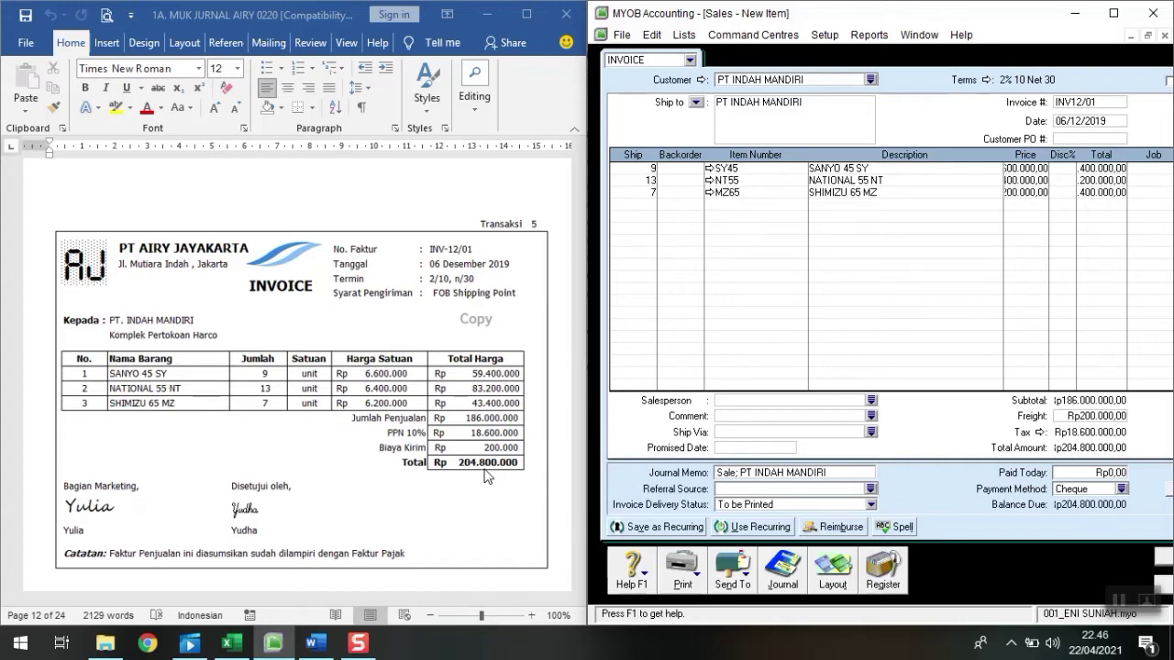
# Review the journal recap of invoice INV12/01, and record the sale, closing the sales entry form
pyautogui.hotkey('ctrl', 'r')
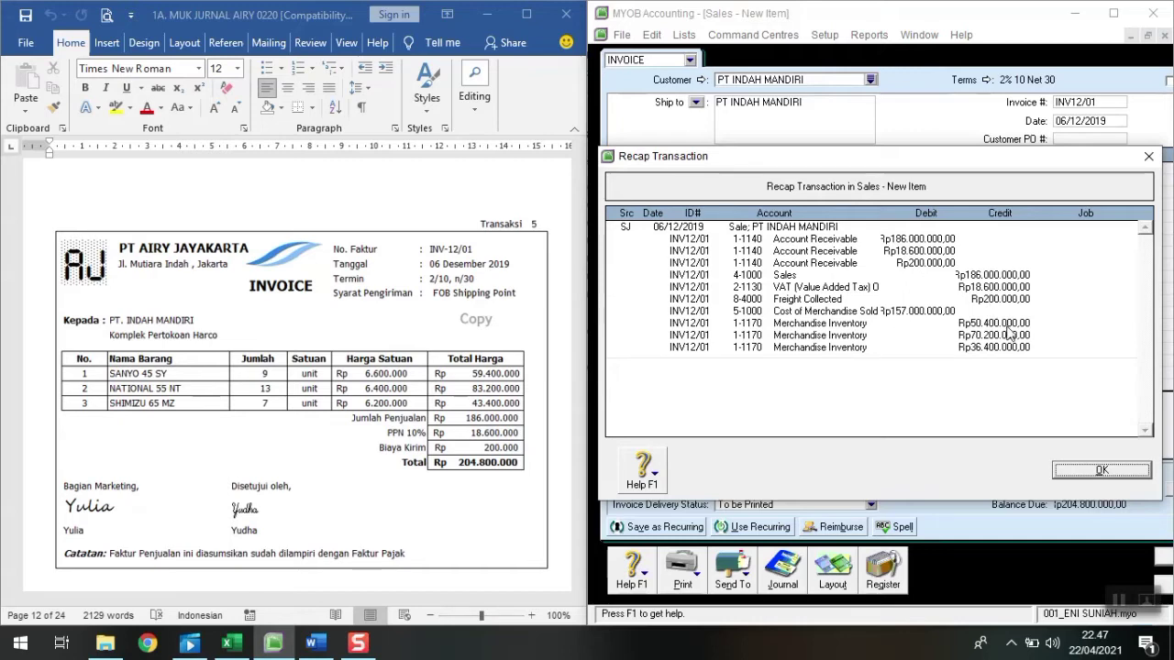
pyautogui.click(1093, 472)
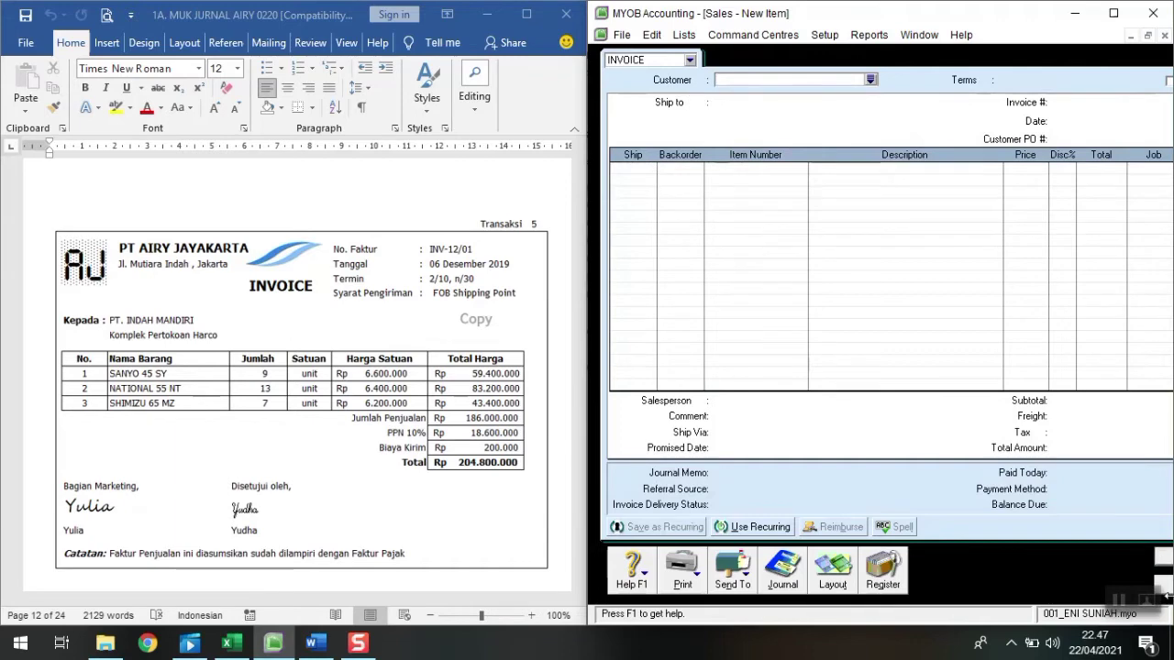
pyautogui.click(1165, 590)
# Start a new purchase for supplier PT PRATAMA POMPA from the Transaksi 6 debit note
pyautogui.scroll(-7, 284, 429)
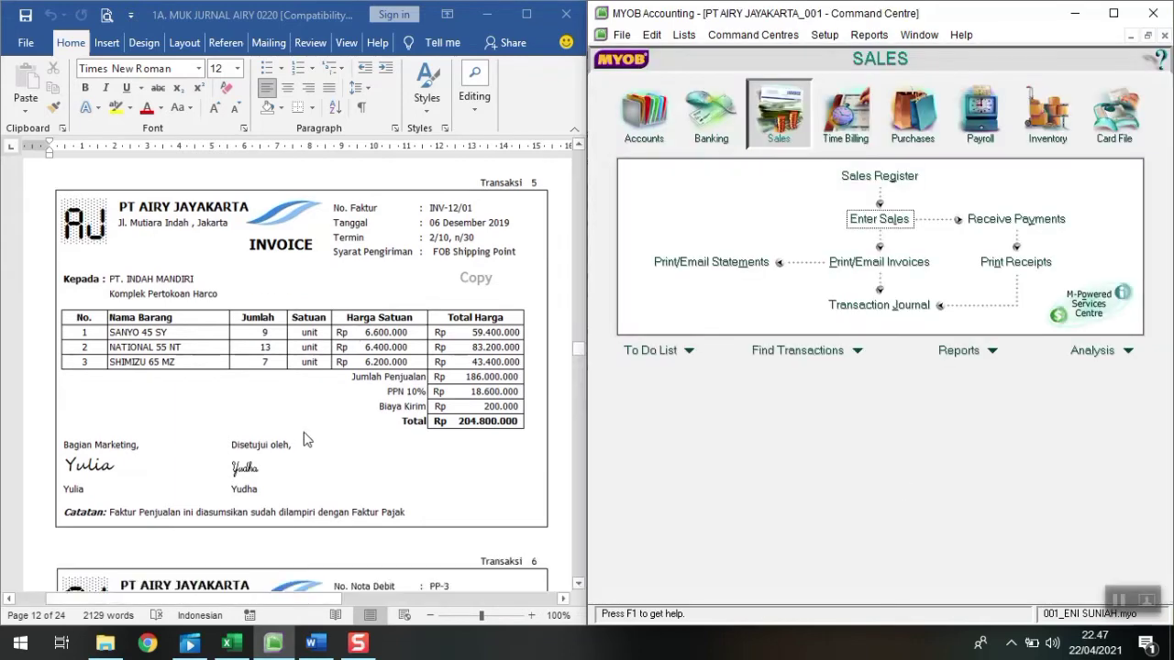
pyautogui.scroll(-2, 310, 439)
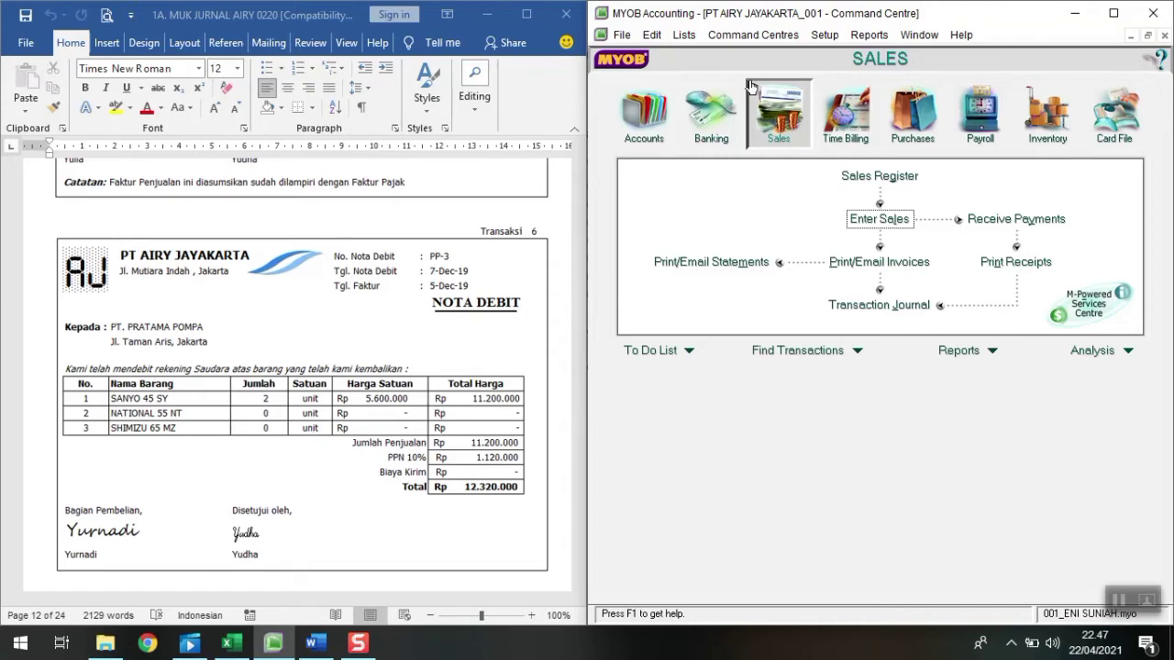
pyautogui.click(910, 147)
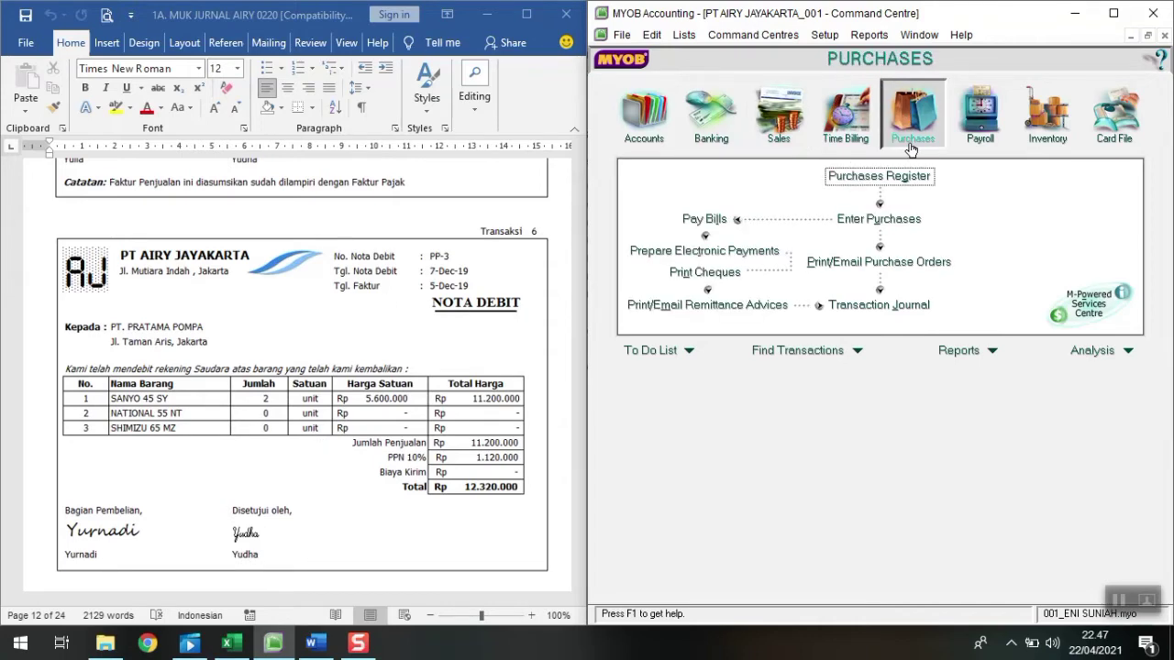
pyautogui.click(900, 226)
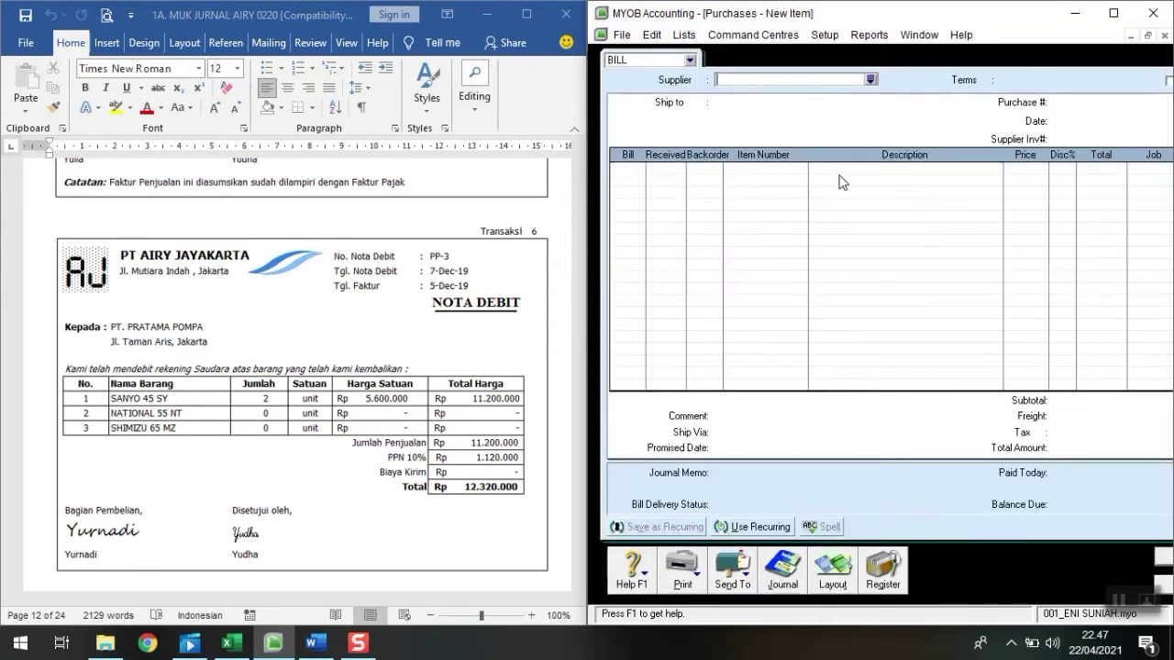
pyautogui.write('PT PRATAMA POMPA')
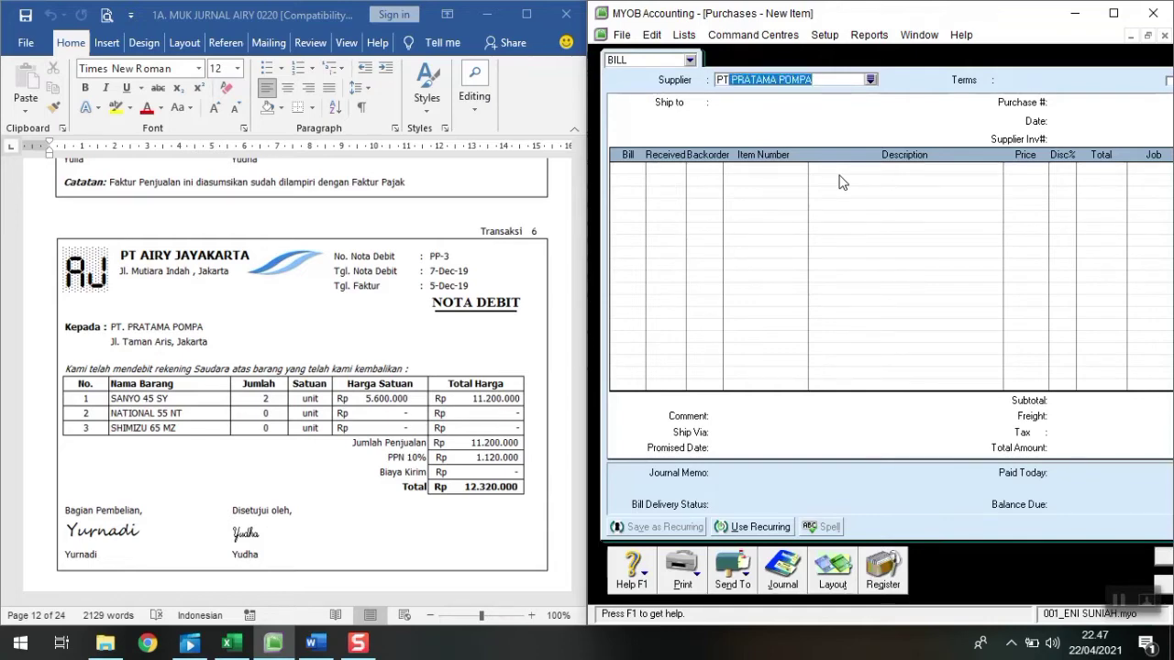
pyautogui.press('Tab')
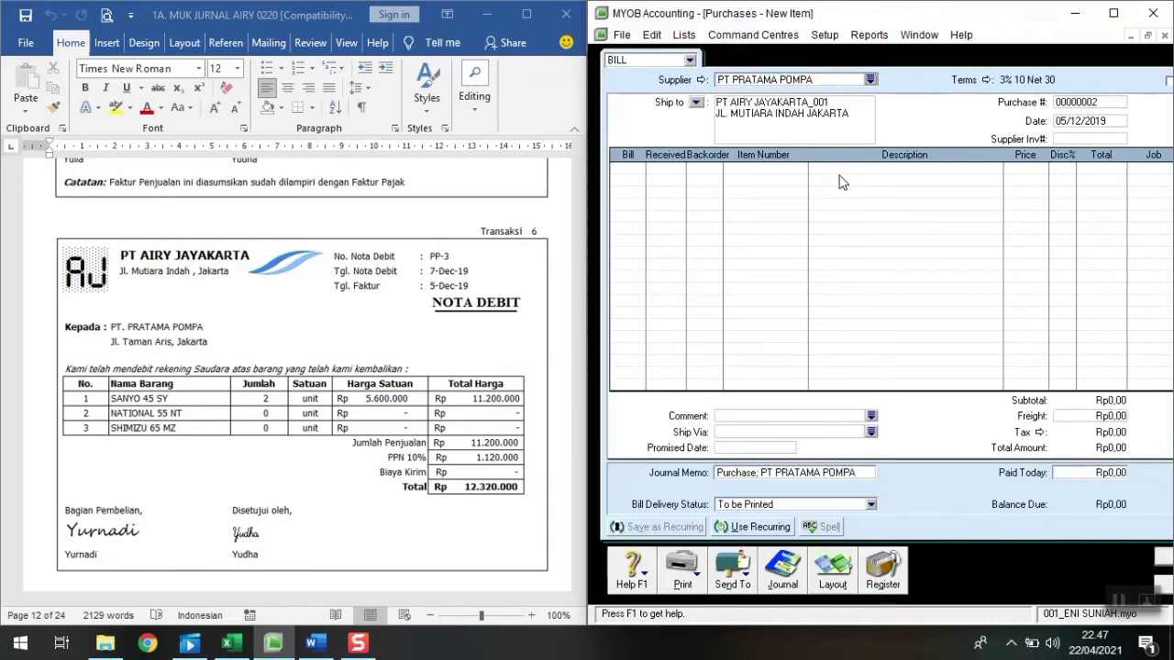
# Set the purchase number to PP-3 and the purchase date to 07/12/2019
pyautogui.click(1062, 109)
pyautogui.write('PP-3')
pyautogui.press('Tab')
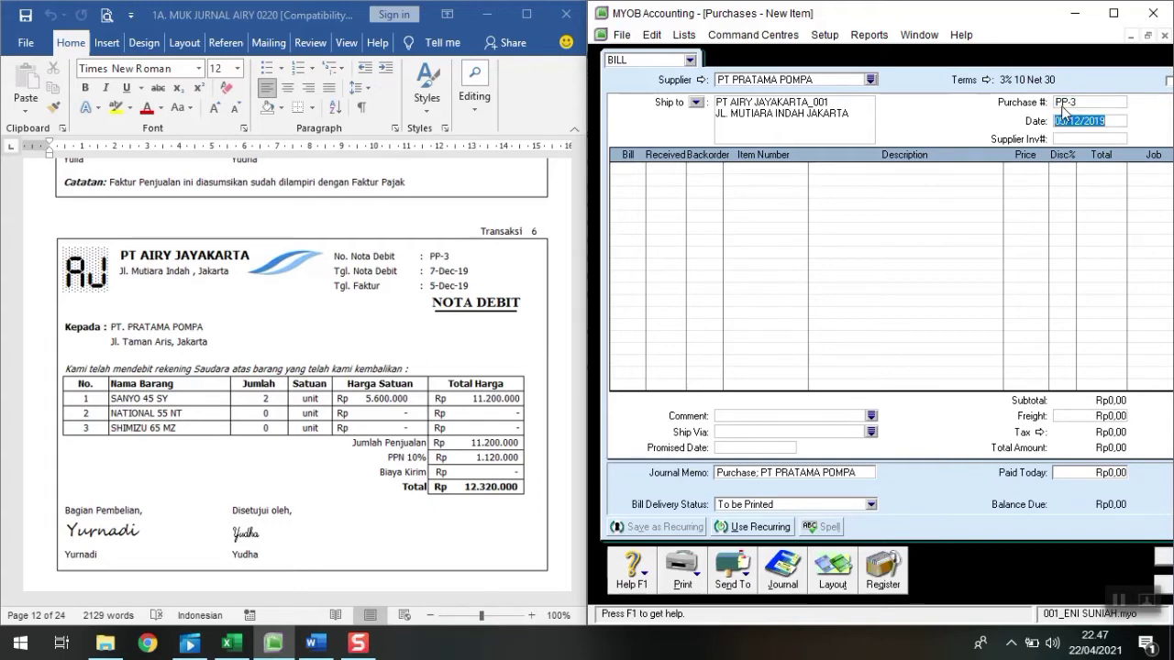
pyautogui.write('7/12/2019')
pyautogui.press('Tab')
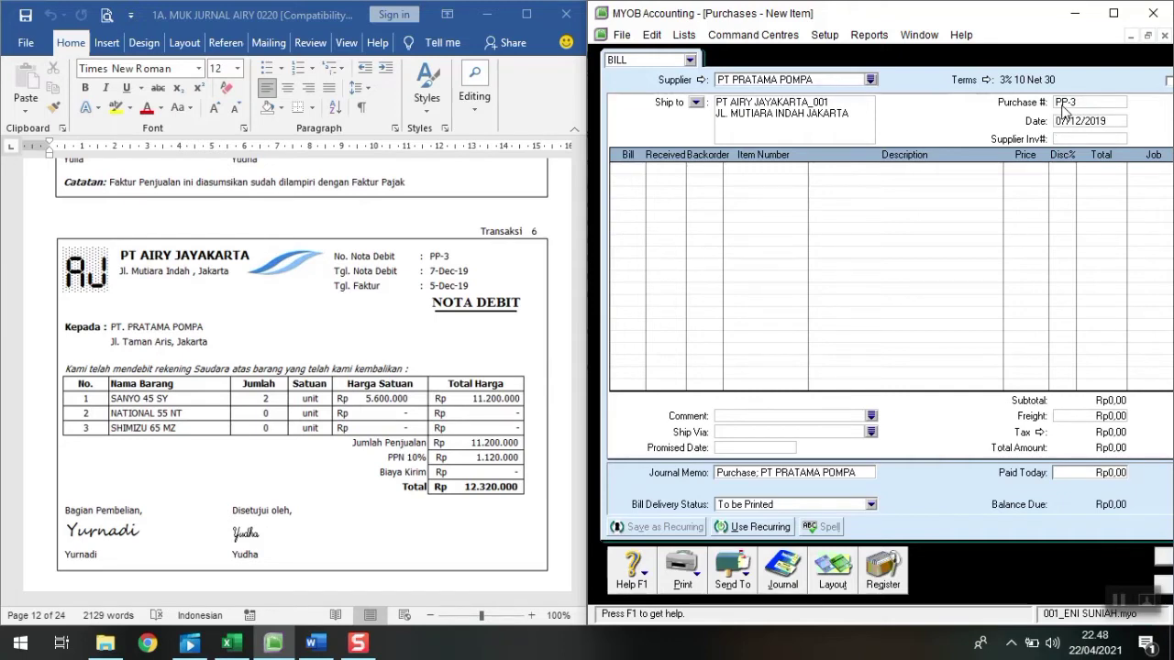
# Enter a return line of -2 units of item SY45, SANYO 45 SY, at Rp5.600.000 each, and record the purchase return
pyautogui.click(636, 171)
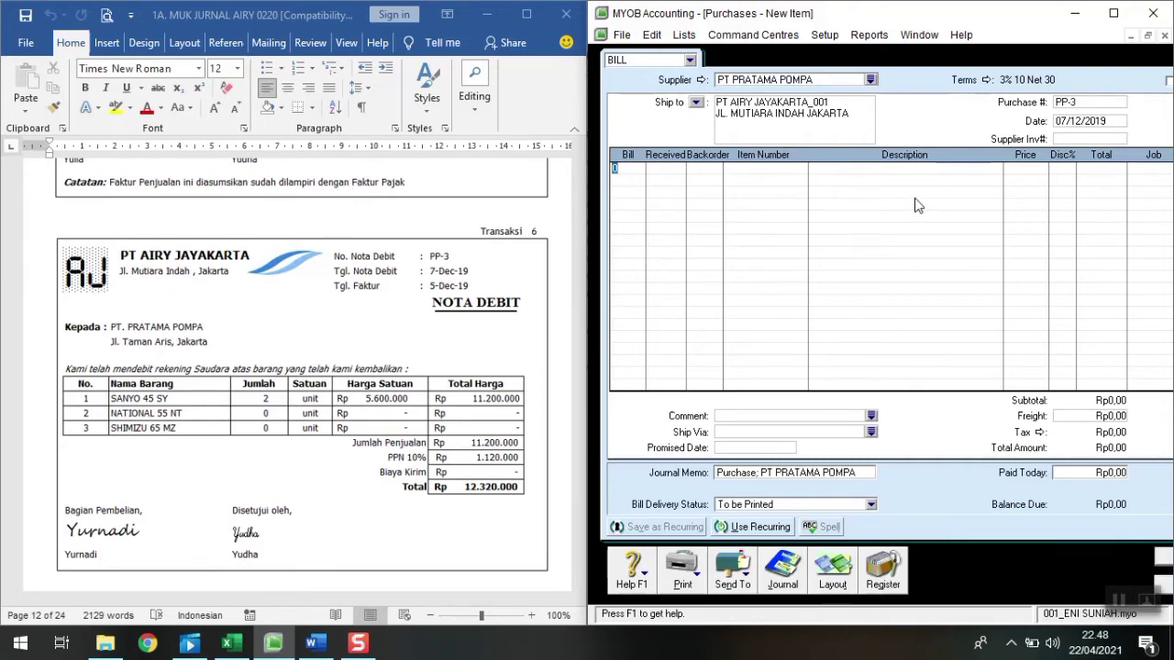
pyautogui.write('-2')
pyautogui.press('Tab')
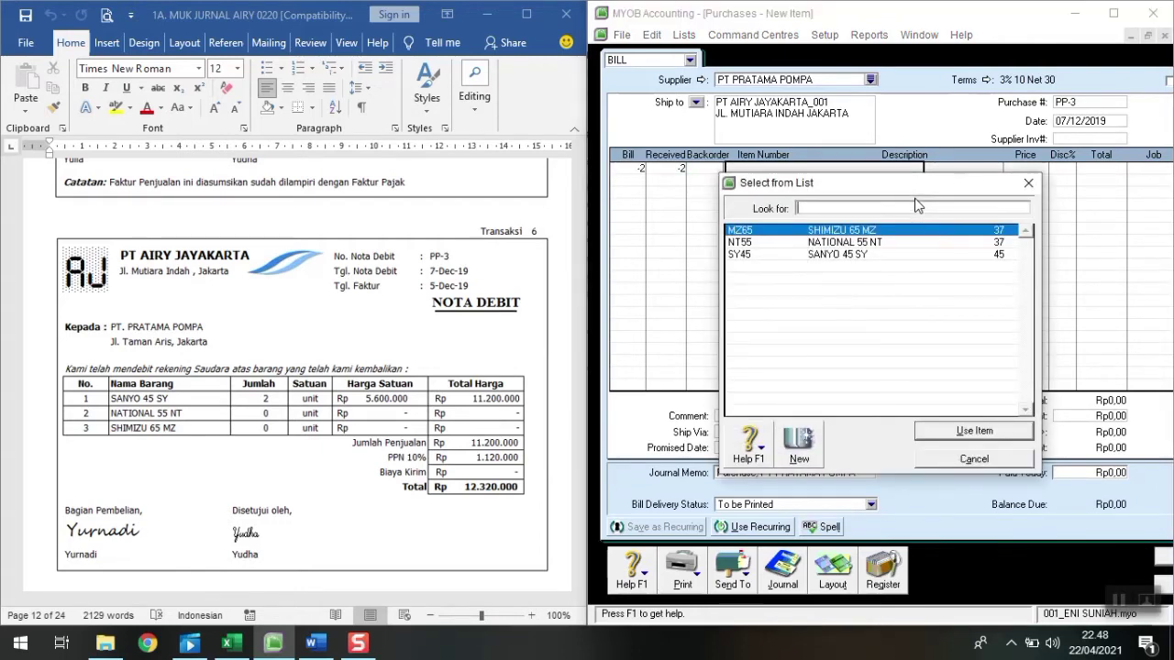
pyautogui.write('MZ65')
pyautogui.press('Down')
pyautogui.press('Down')
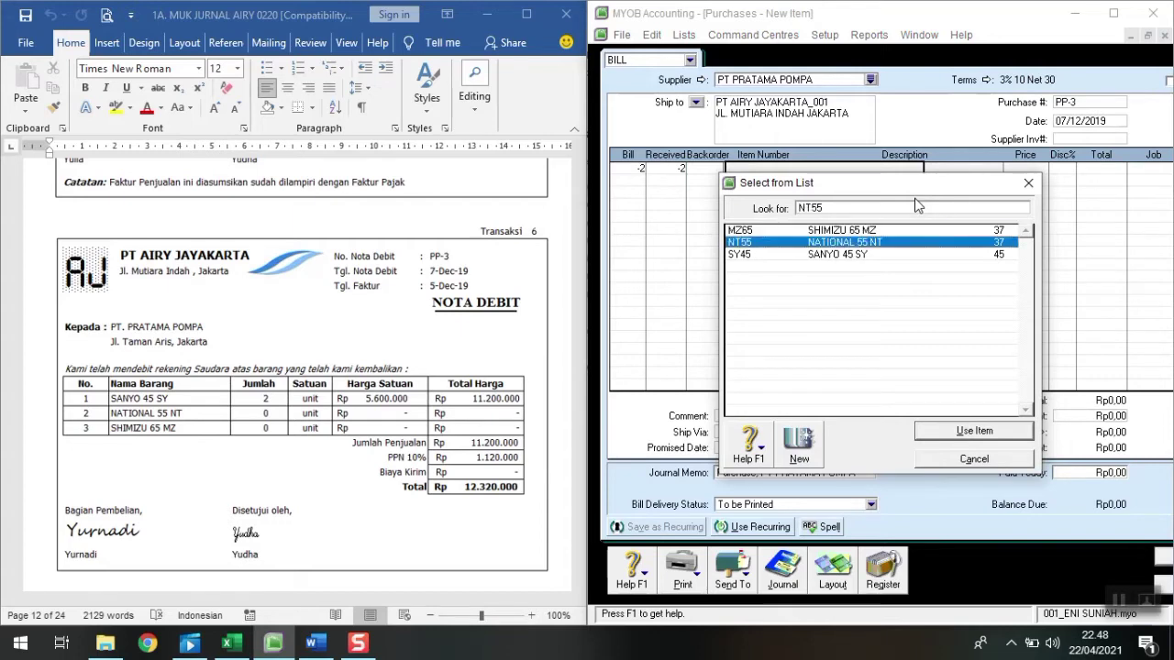
pyautogui.press('Return')
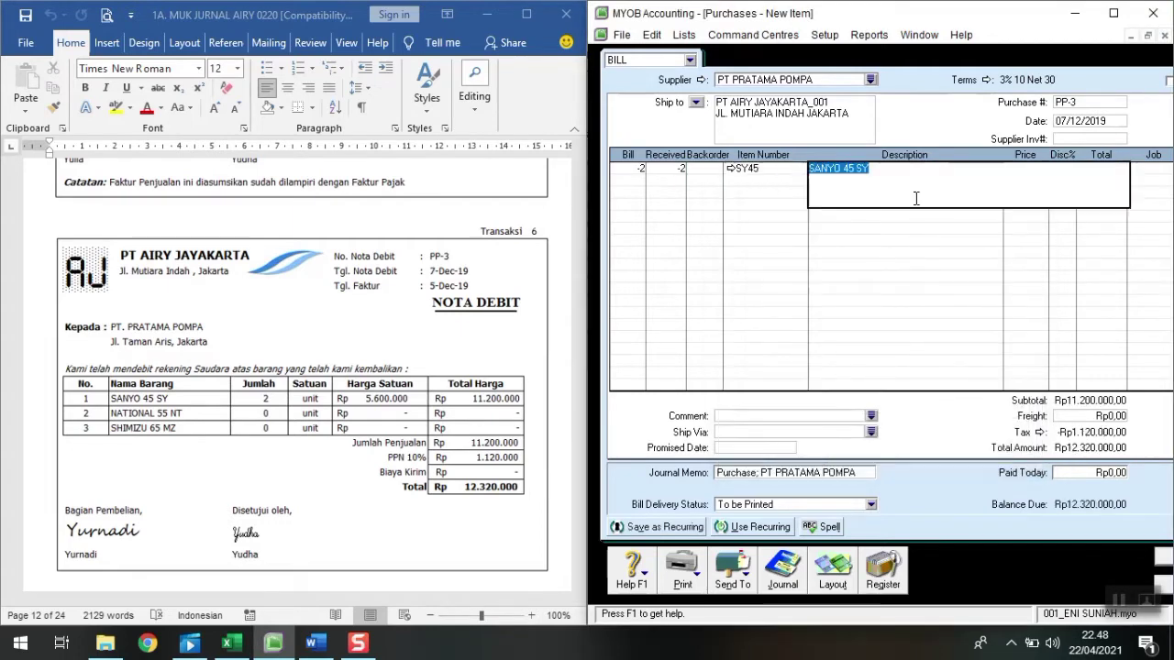
pyautogui.press('Tab')
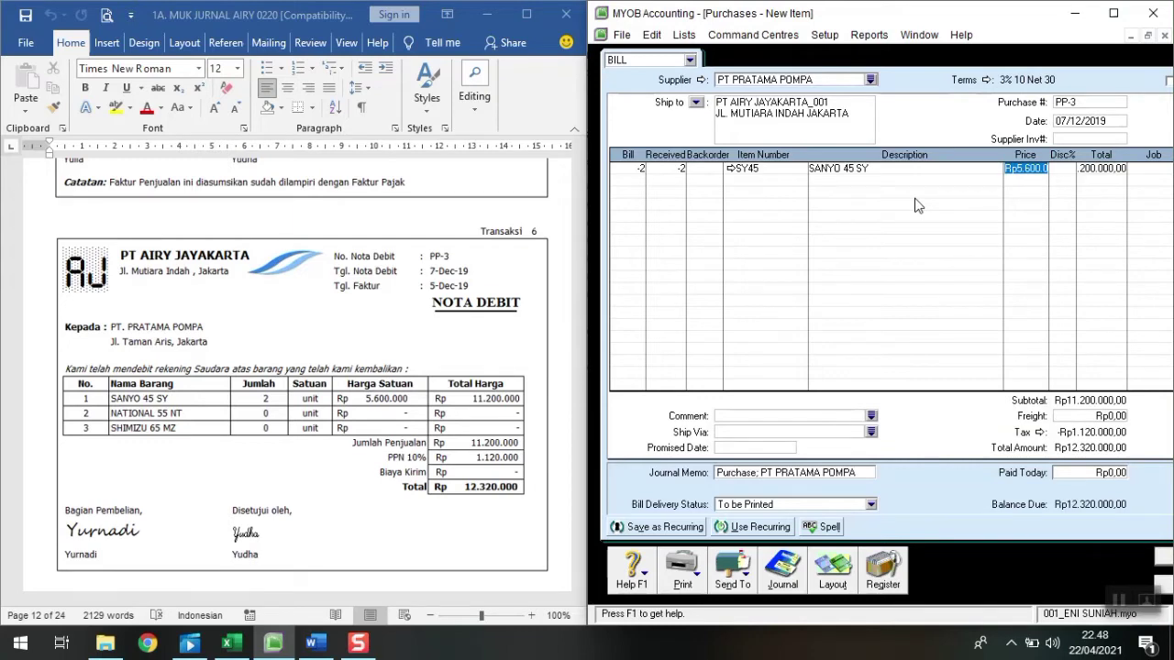
pyautogui.press('Tab')
pyautogui.click(1162, 556)
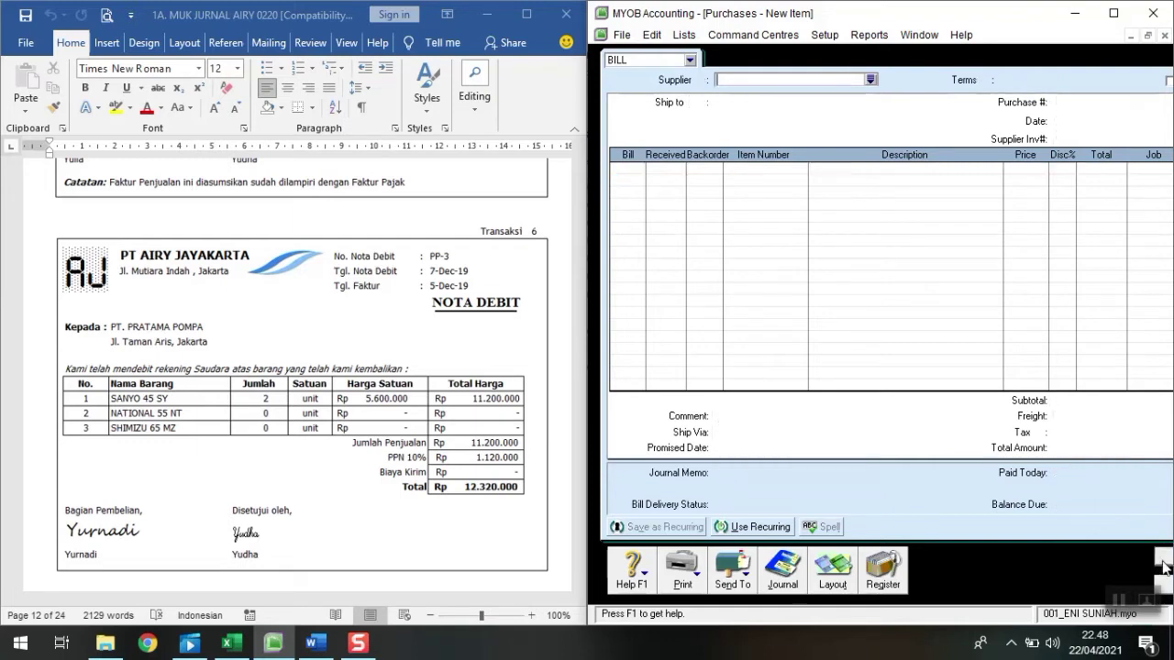
# Find debit PP-3 among the returns and debits in the Purchases Register and start applying it to a purchase
pyautogui.click(894, 575)
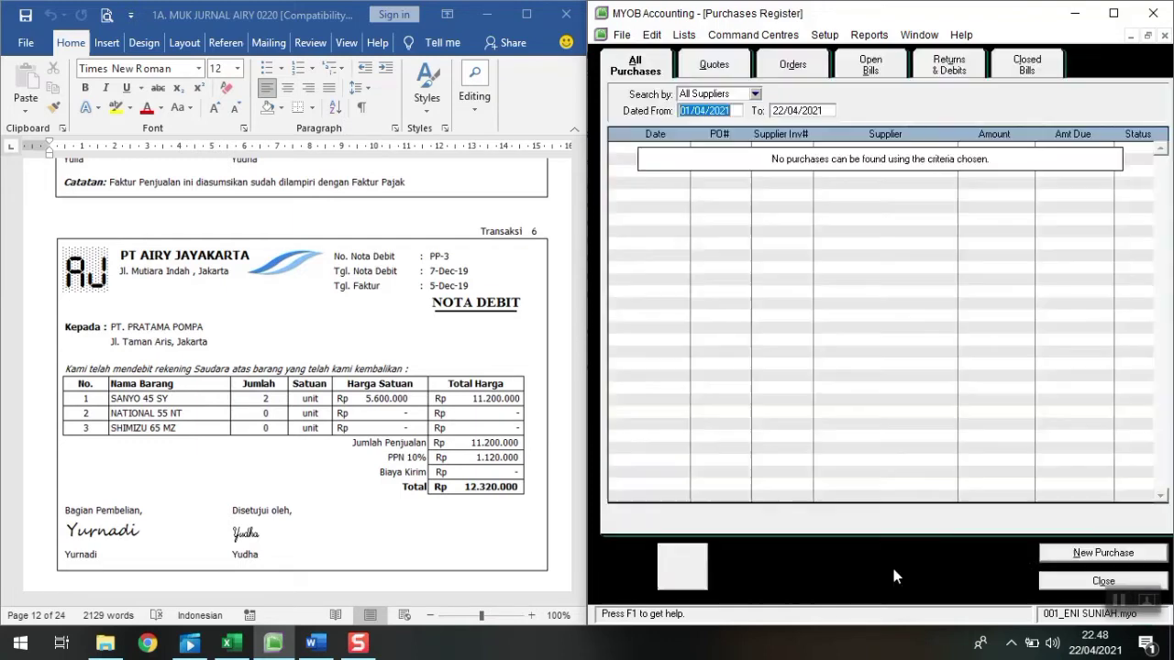
pyautogui.click(921, 62)
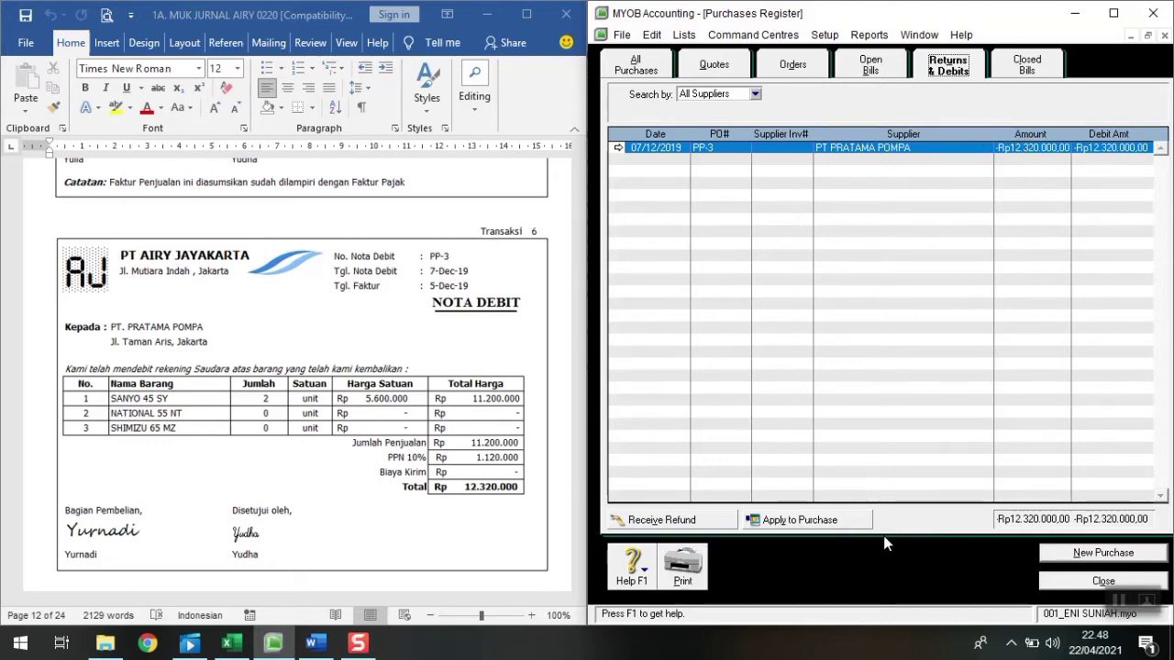
pyautogui.click(836, 520)
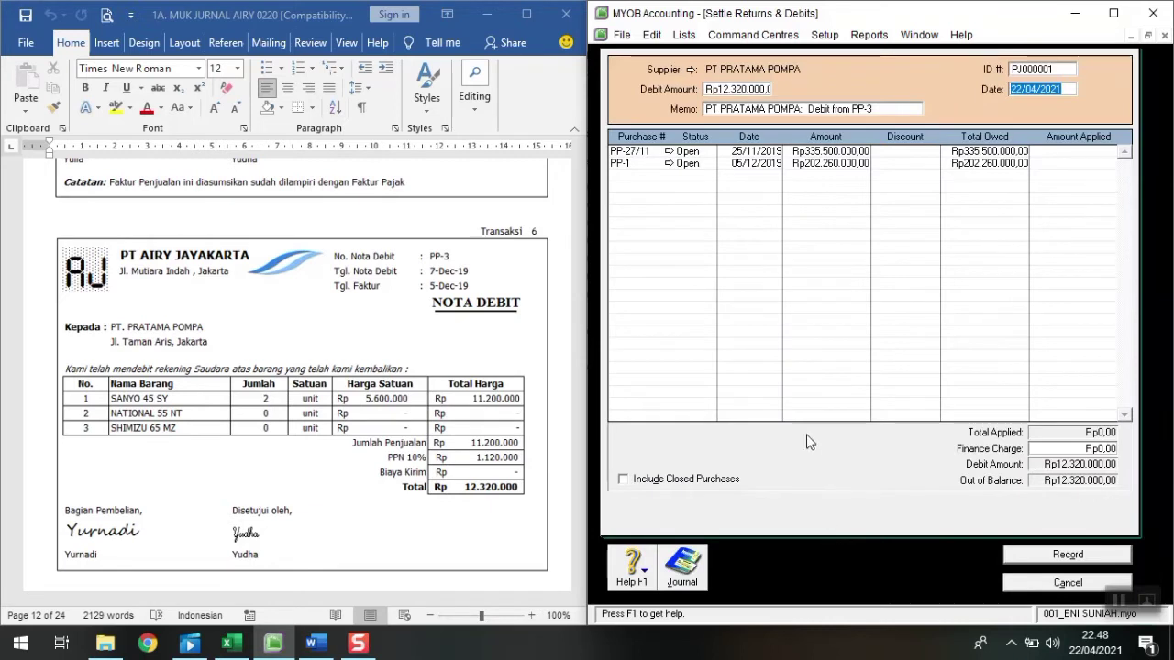
# Set the debit settlement's ID number to PP-3 and its date to 07/12/2019
pyautogui.click(1028, 71)
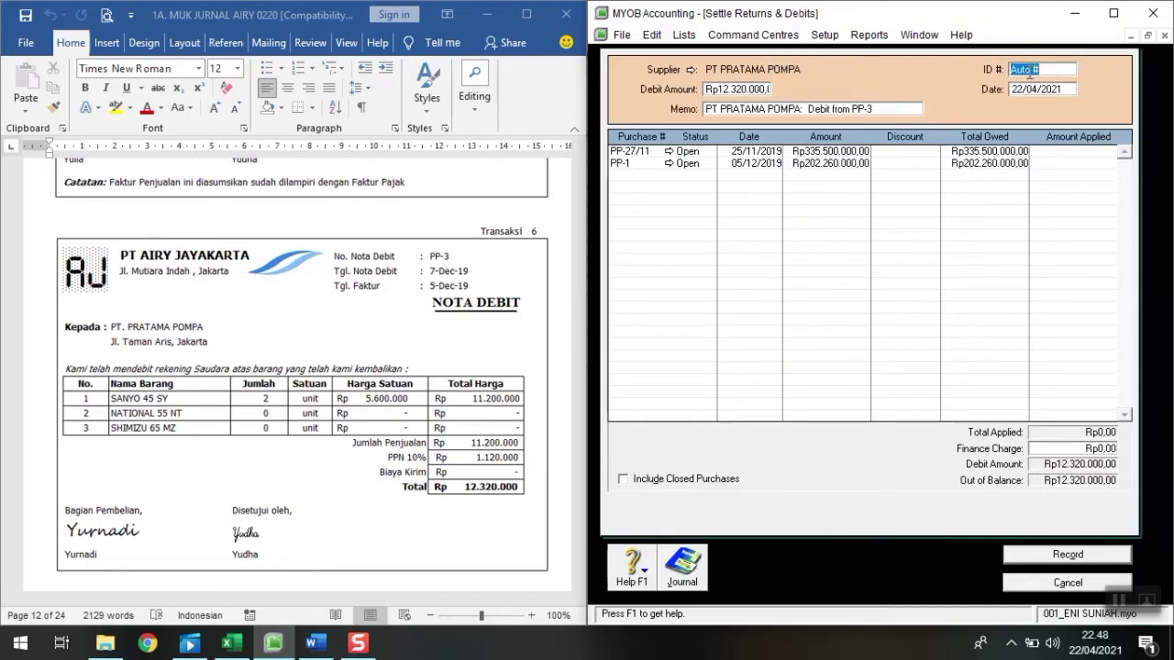
pyautogui.write('PP-')
pyautogui.write('3')
pyautogui.write('7/12/2')
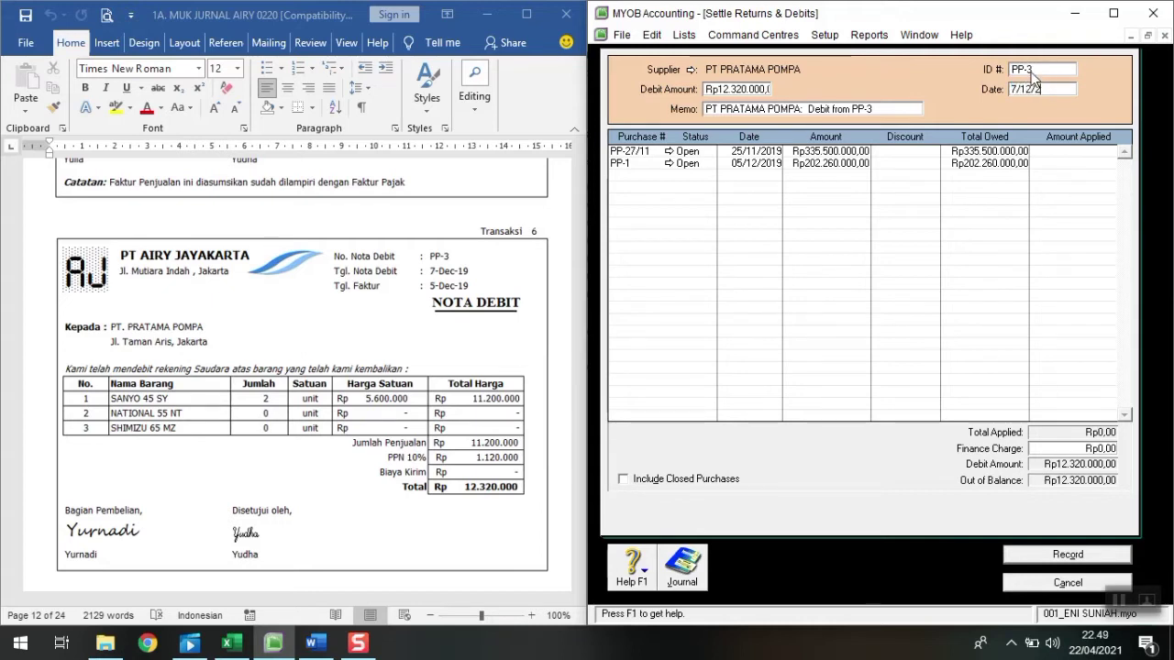
pyautogui.write('019')
pyautogui.press('Tab')
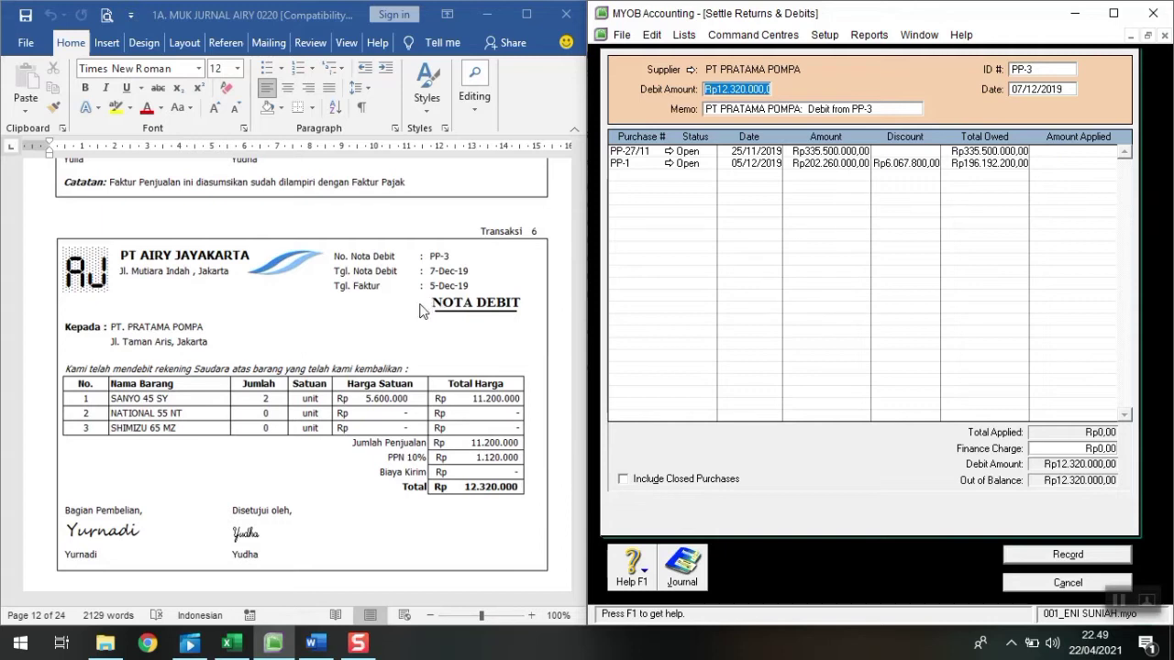
# Apply Rp12.320.000 of the debit to purchase PP-1 and clear that purchase's discount
pyautogui.click(1083, 163)
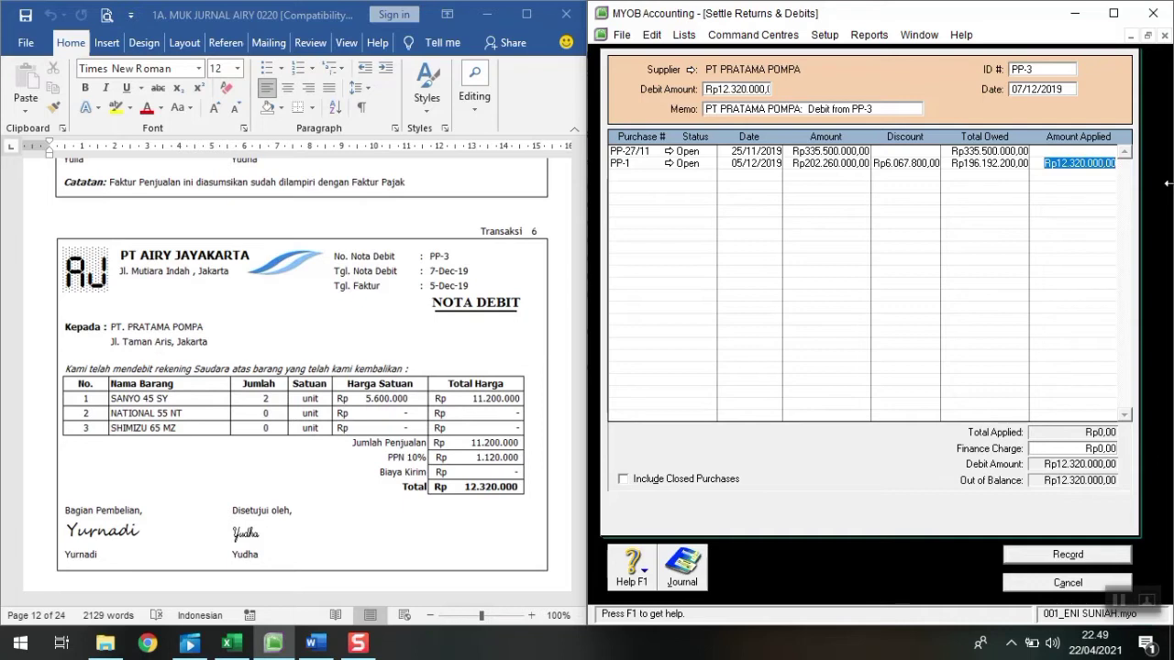
pyautogui.press('Tab')
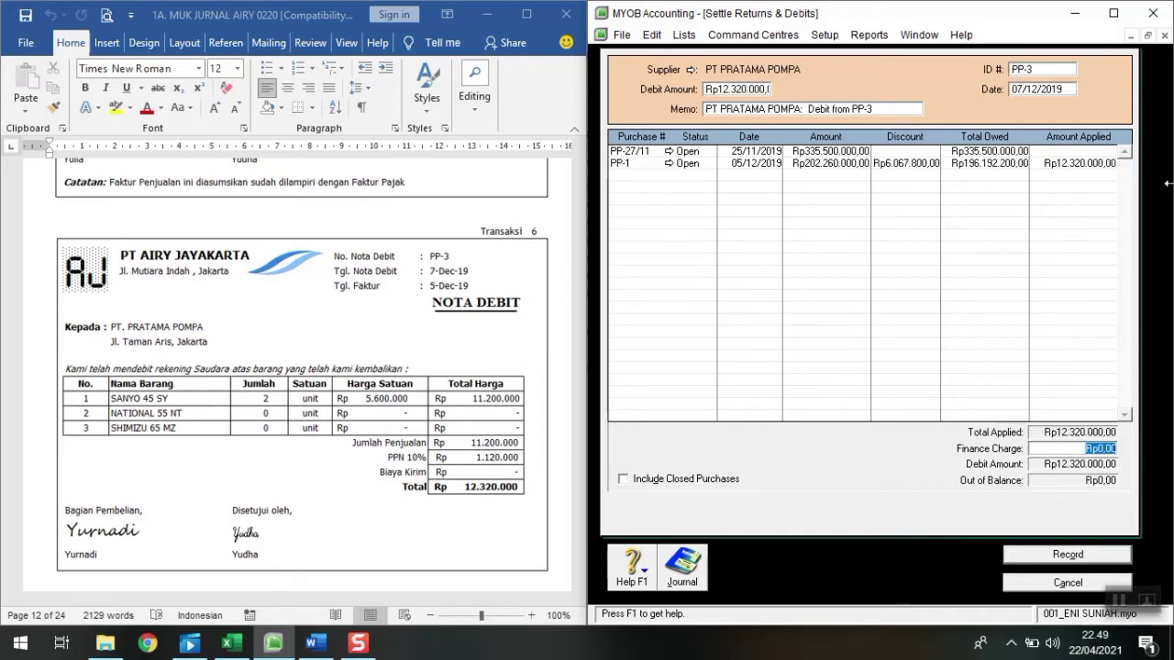
pyautogui.click(901, 165)
pyautogui.press('Delete')
pyautogui.press('Tab')
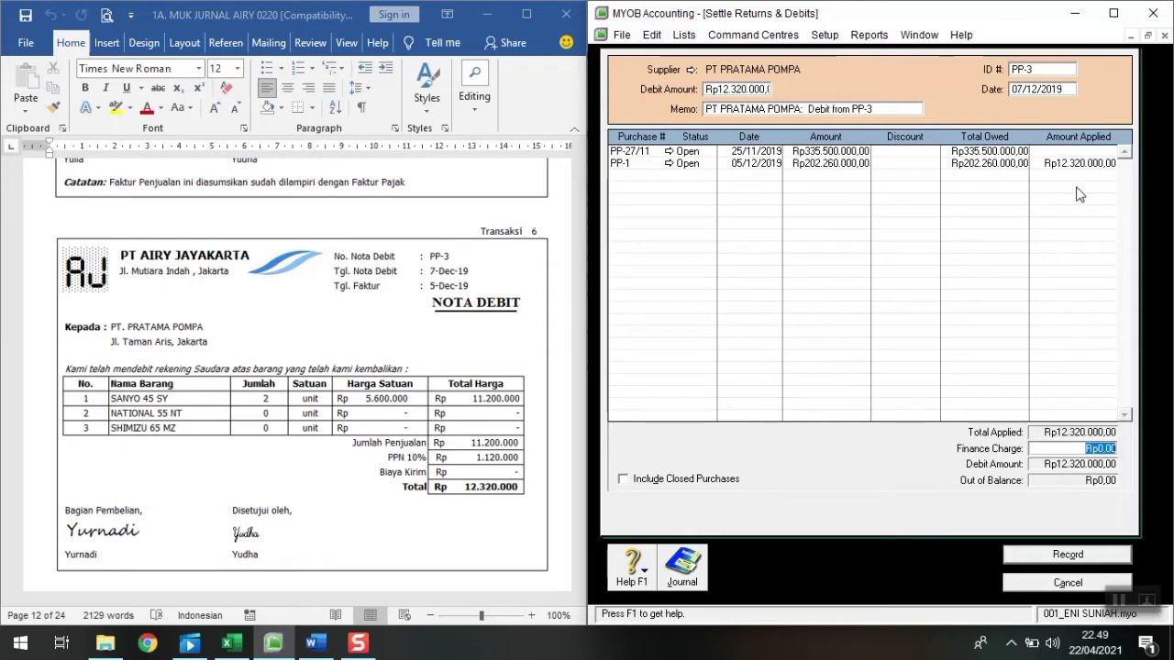
# Check the settlement's journal recap, then record the debit settlement and leave the purchase entry form
pyautogui.hotkey('ctrl', 'r')
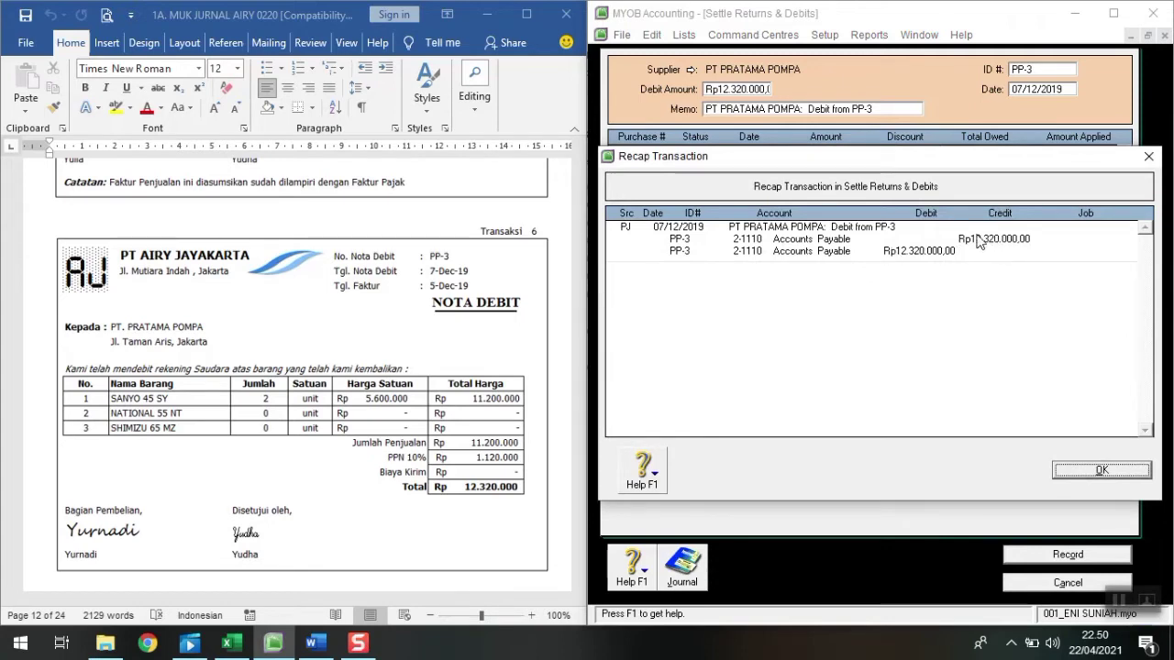
pyautogui.click(1089, 471)
pyautogui.click(1085, 558)
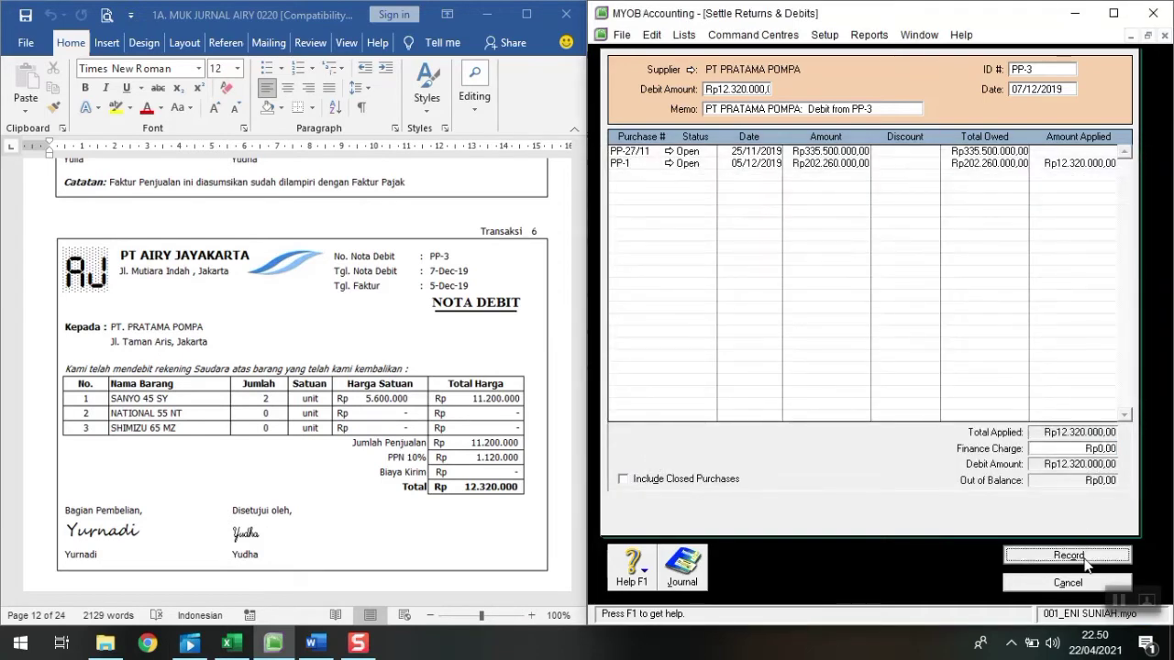
pyautogui.click(1082, 553)
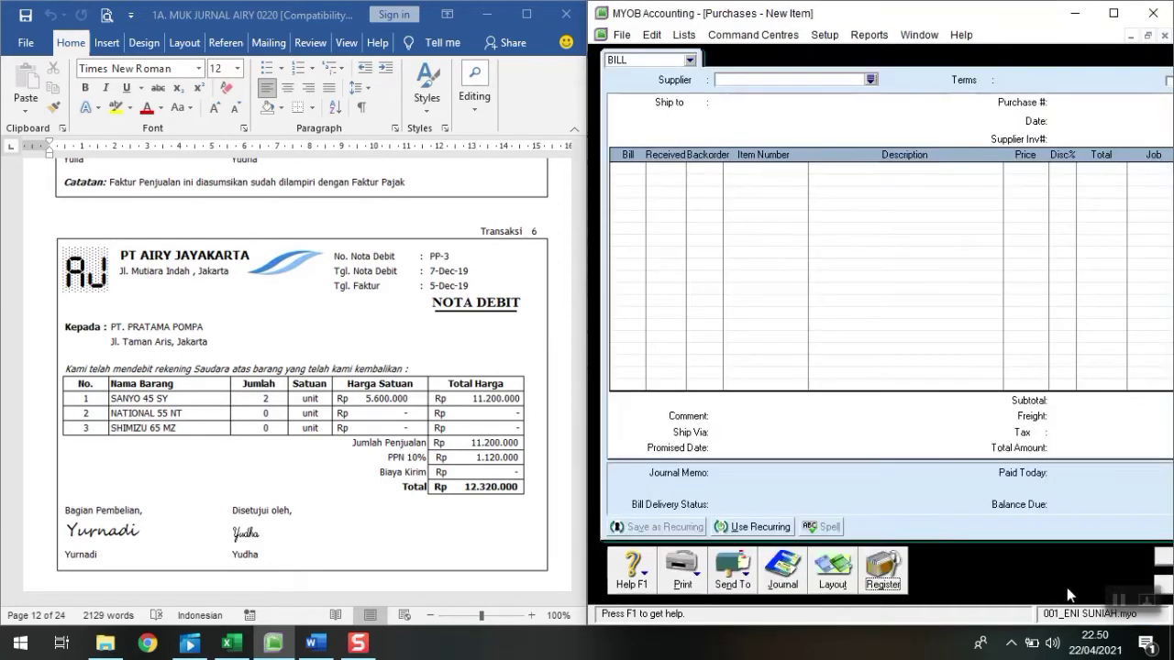
pyautogui.click(1157, 589)
# Start a bill payment to supplier PT PRATAMA POMPA from Bank BNI for the transaction 7 voucher
pyautogui.scroll(-1, 516, 415)
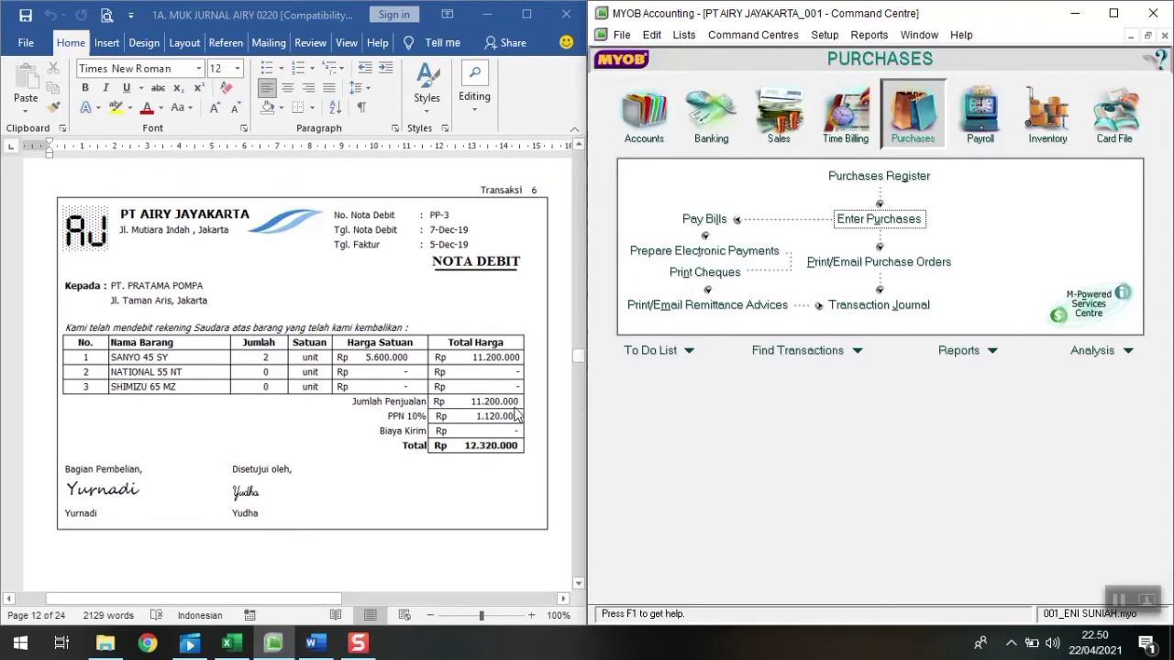
pyautogui.scroll(-8, 495, 417)
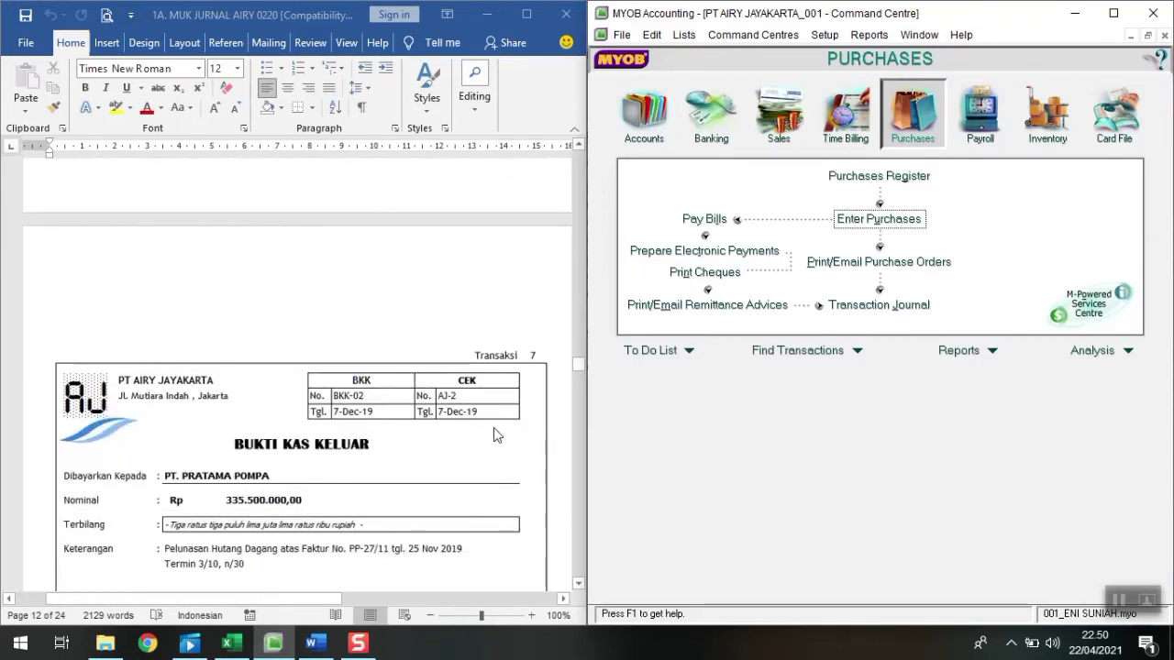
pyautogui.scroll(-1, 495, 435)
pyautogui.scroll(-1, 495, 435)
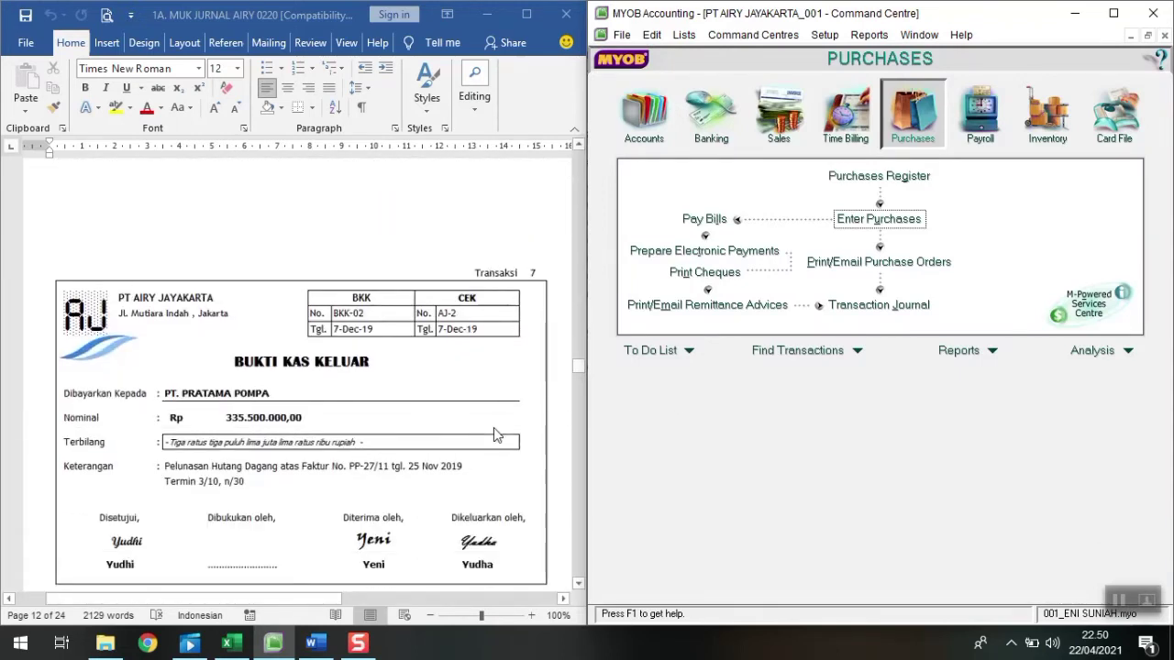
pyautogui.scroll(-2, 495, 435)
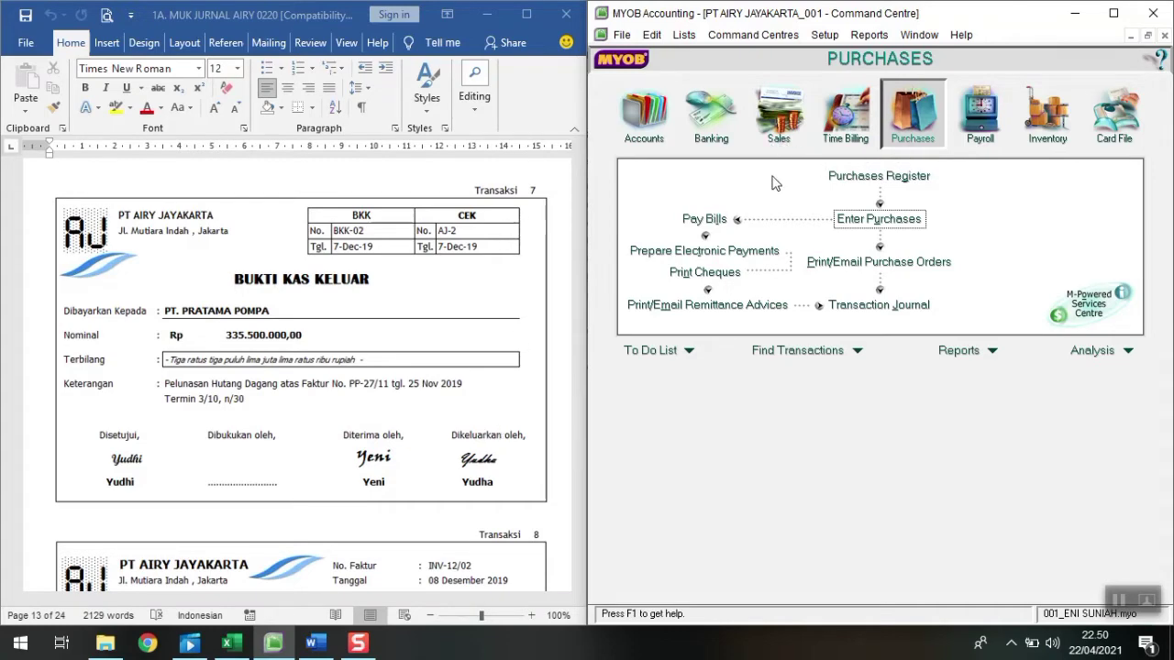
pyautogui.click(719, 219)
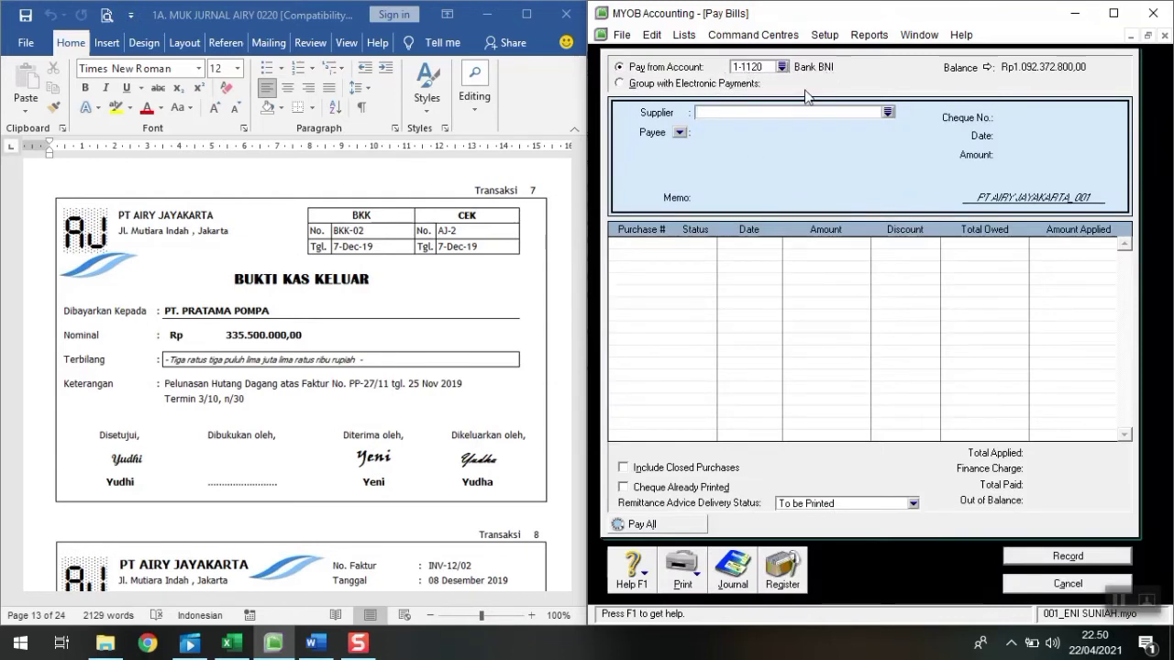
pyautogui.write('PT PRATAMA POMPA')
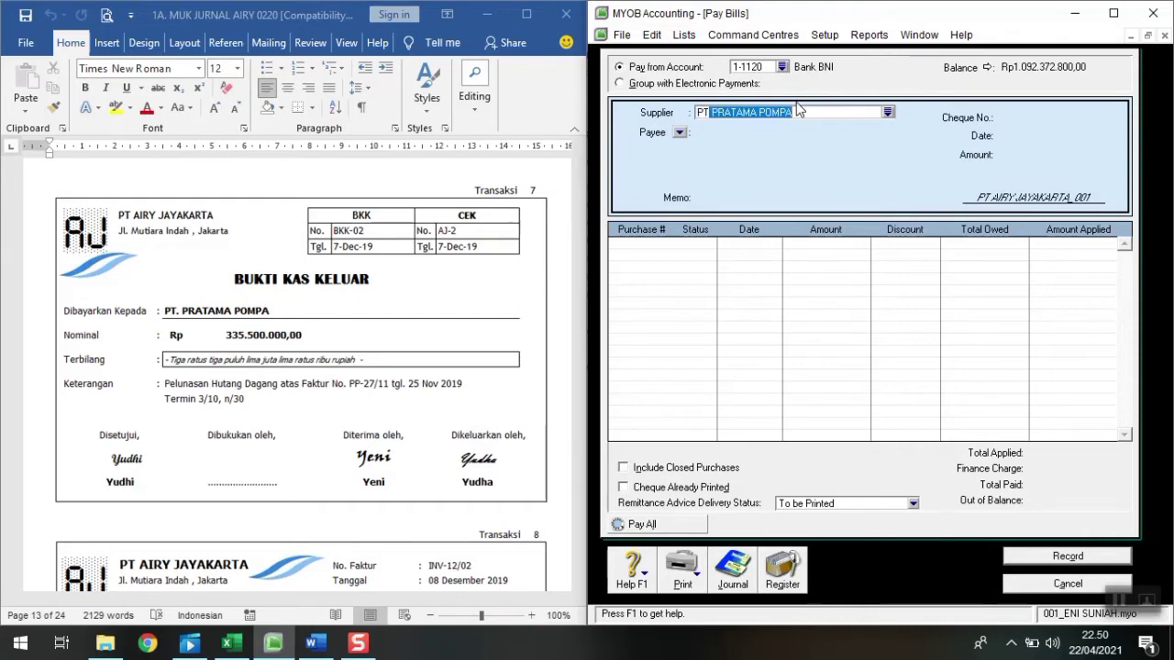
pyautogui.press('Tab')
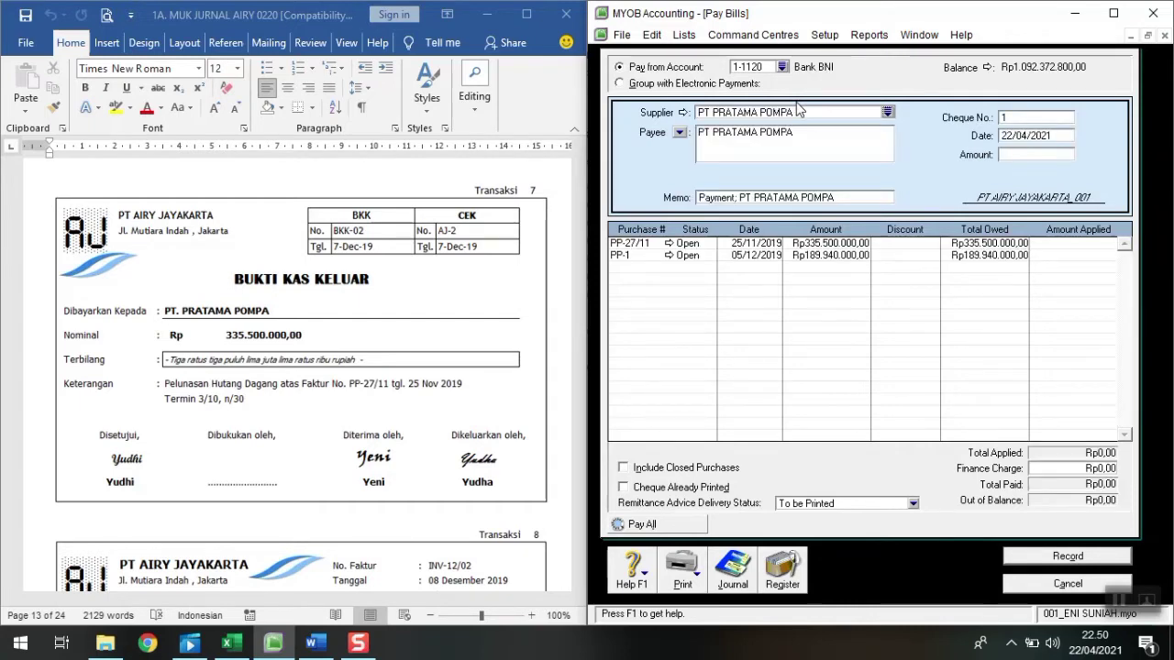
# Set the payment's cheque number to BKK-02 and its date to 07/12/2019
pyautogui.click(1012, 122)
pyautogui.write('BKK-02')
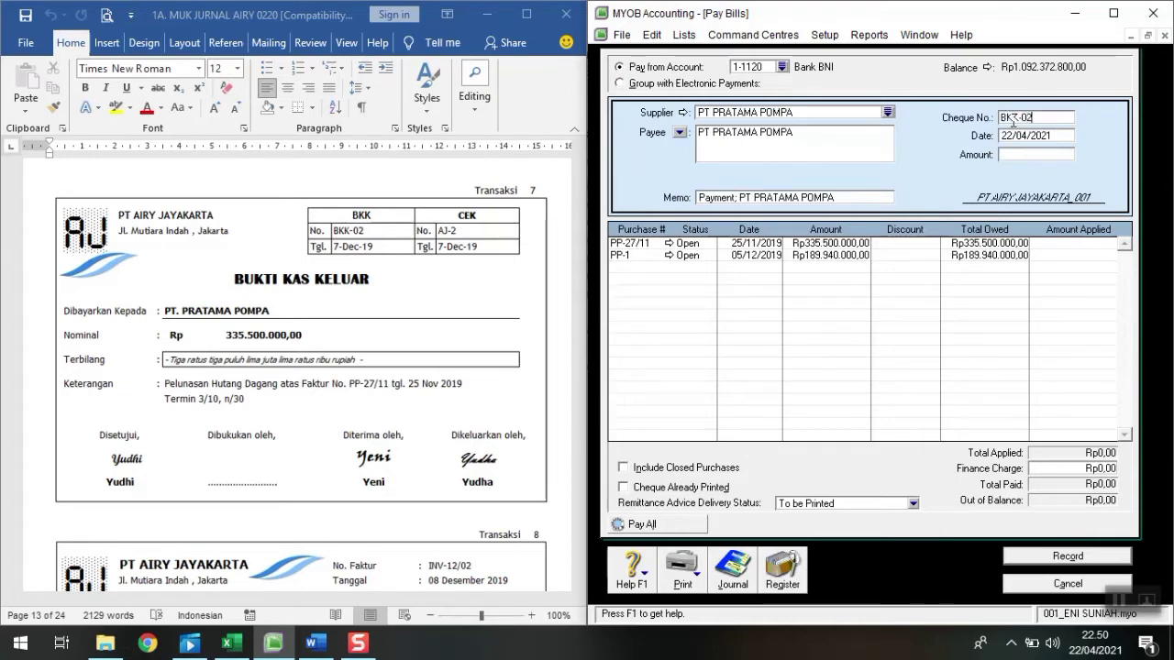
pyautogui.press('Tab')
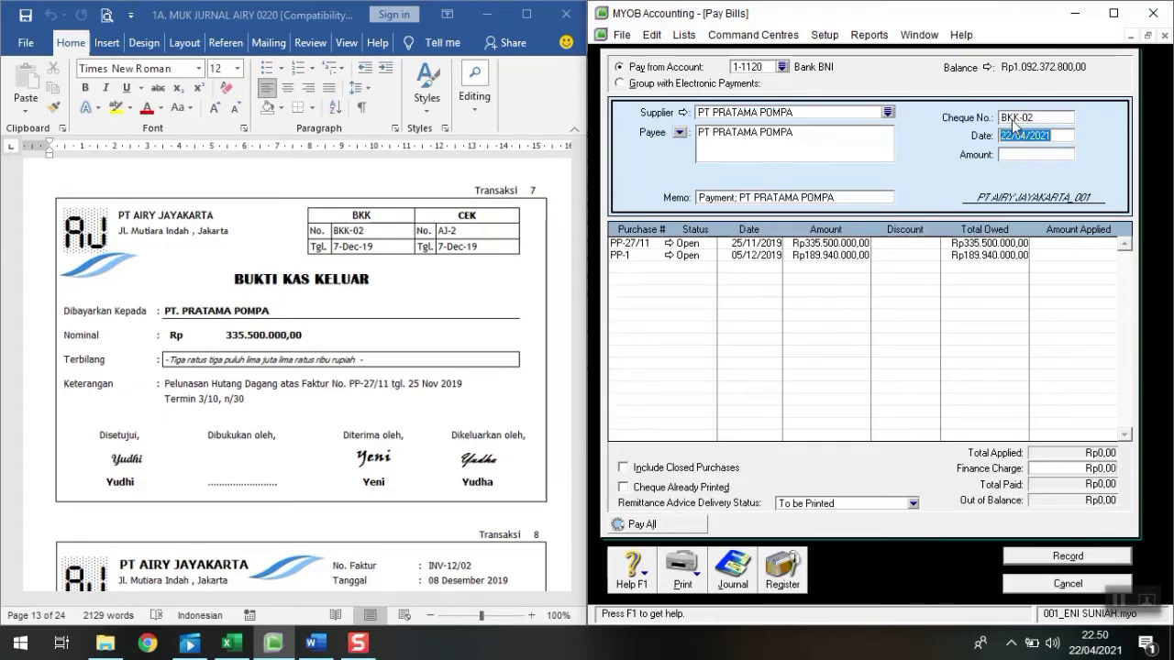
pyautogui.write('7/')
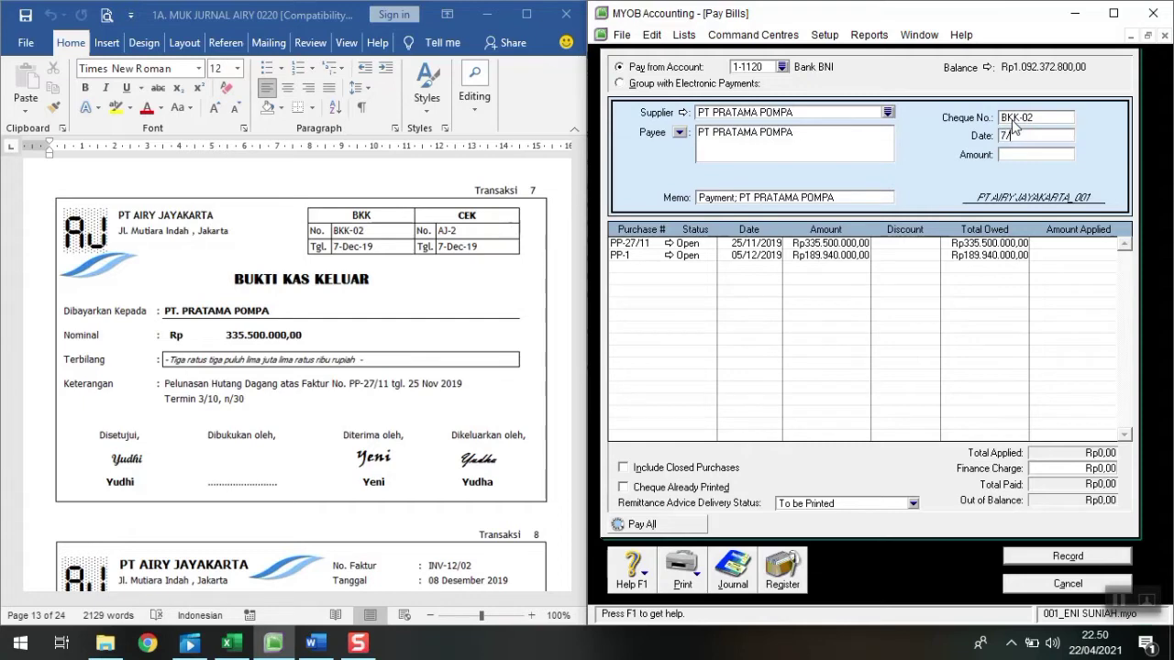
pyautogui.write('12/2019')
pyautogui.press('Tab')
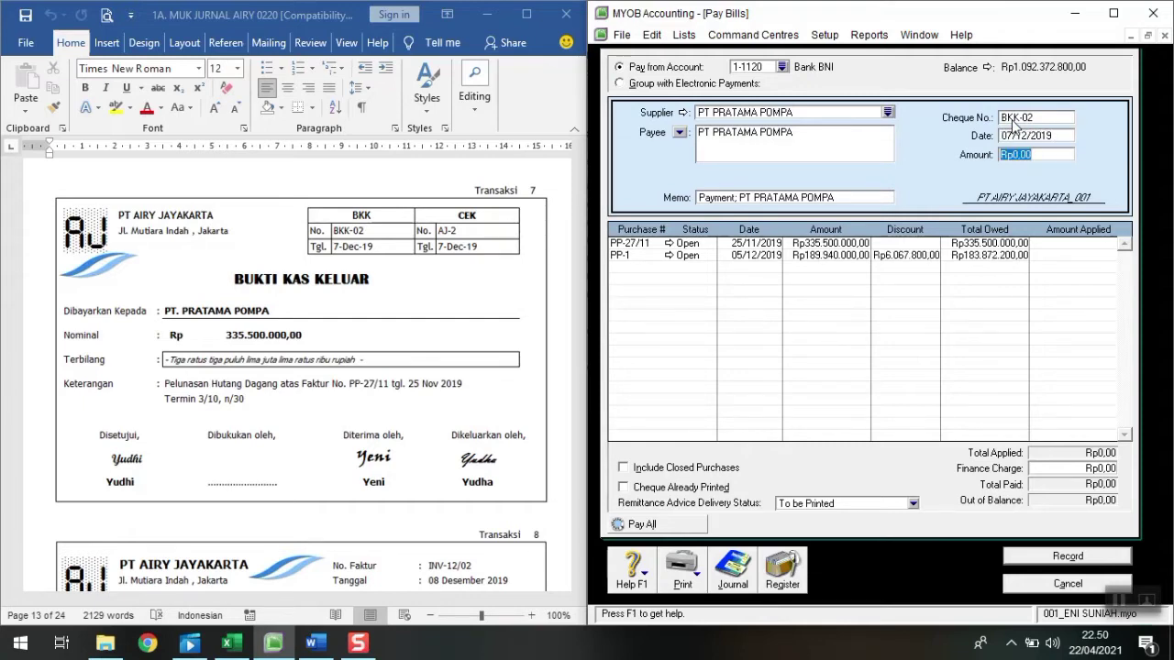
# Set the payment amount to Rp335.500.000 and apply all of it to purchase PP-27/11
pyautogui.write('335500000')
pyautogui.press('Tab')
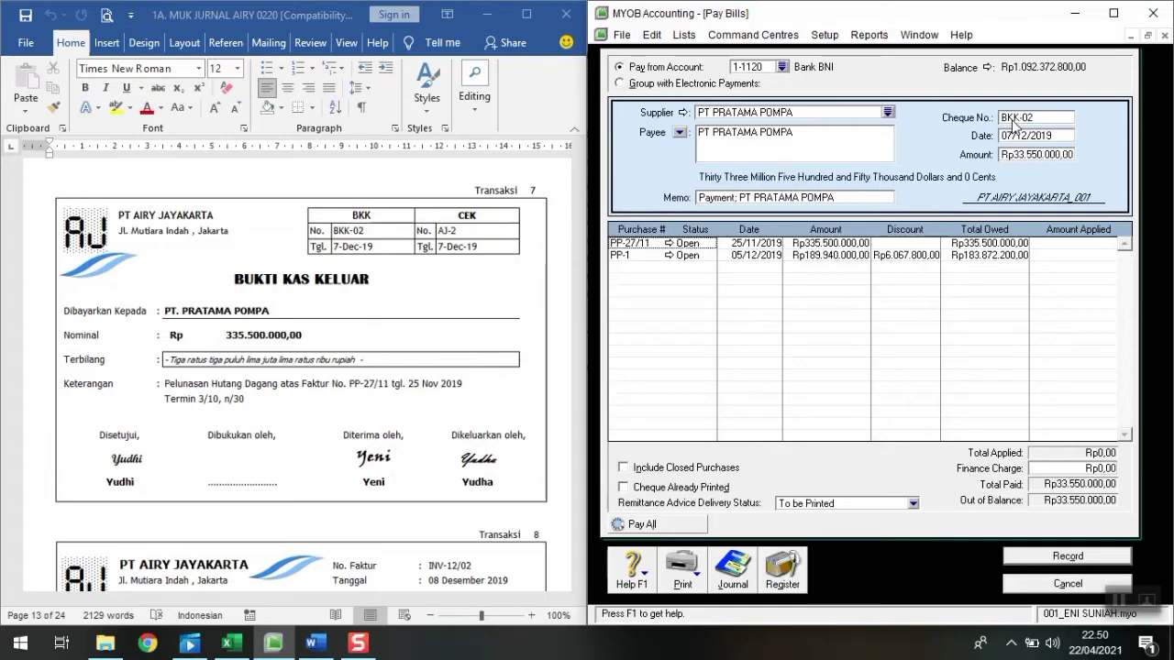
pyautogui.click(1059, 156)
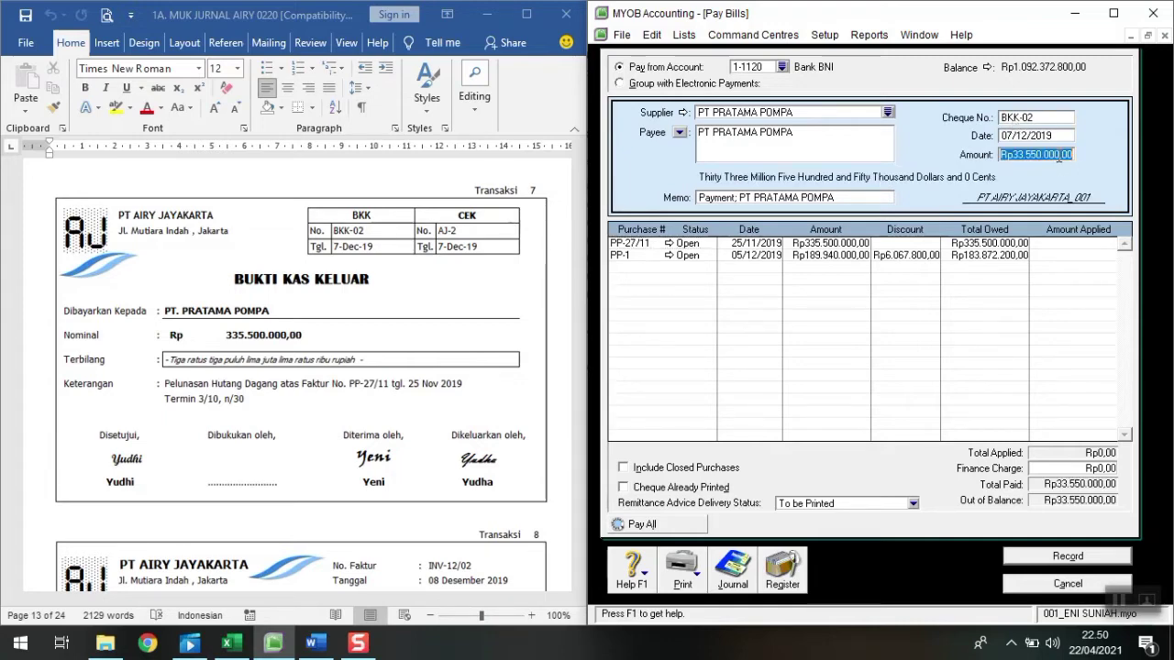
pyautogui.write('335500000')
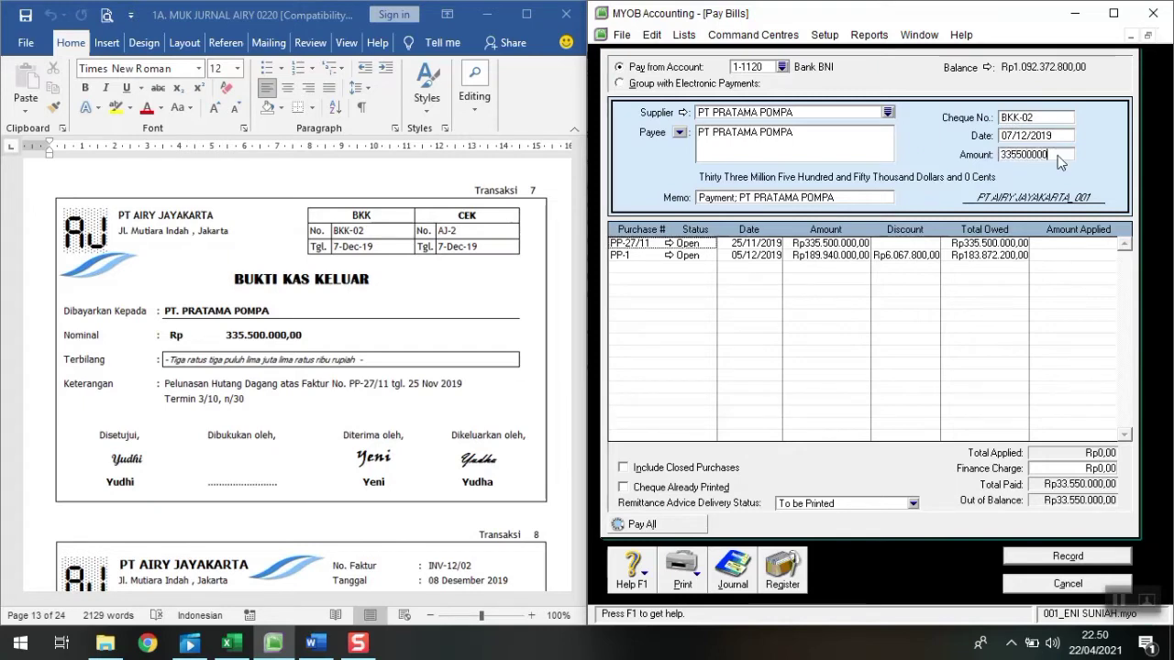
pyautogui.press('Tab')
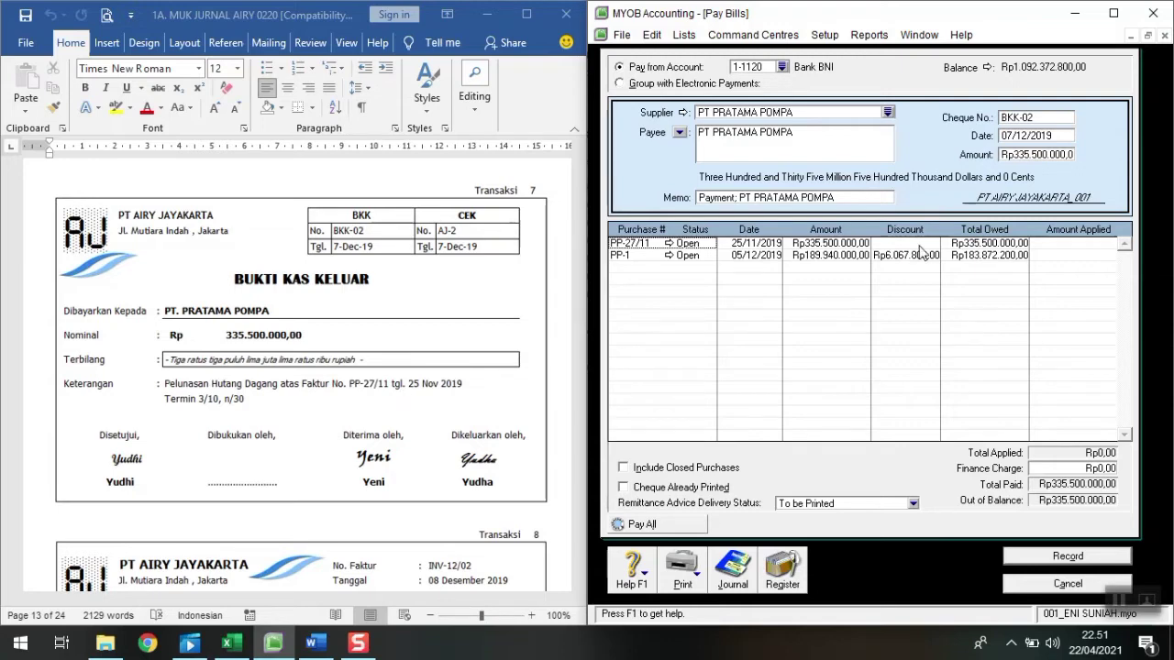
pyautogui.click(1079, 244)
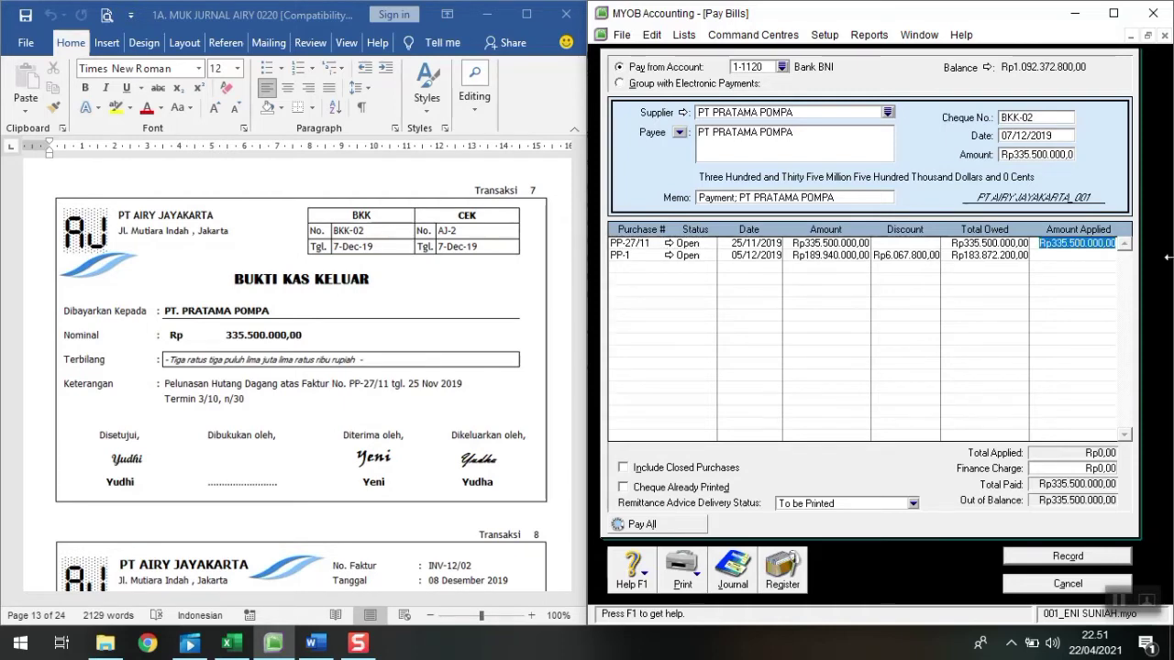
pyautogui.press('Tab')
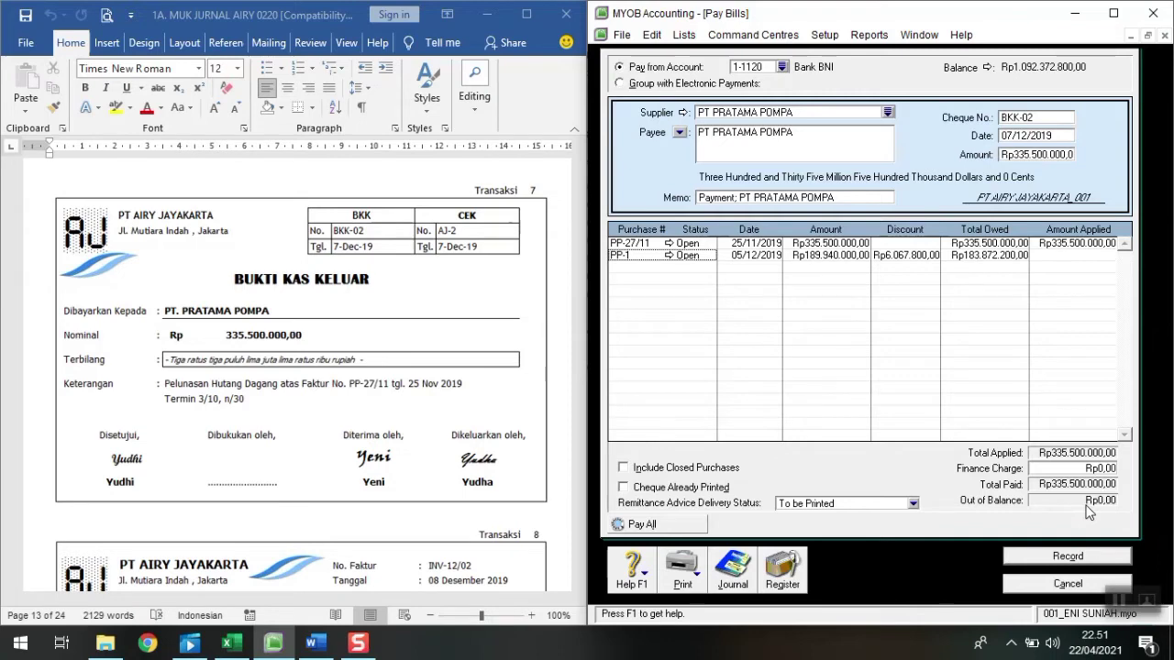
# Check the payment's journal recap, then record the bill payment and leave the payment form
pyautogui.hotkey('ctrl', 'r')
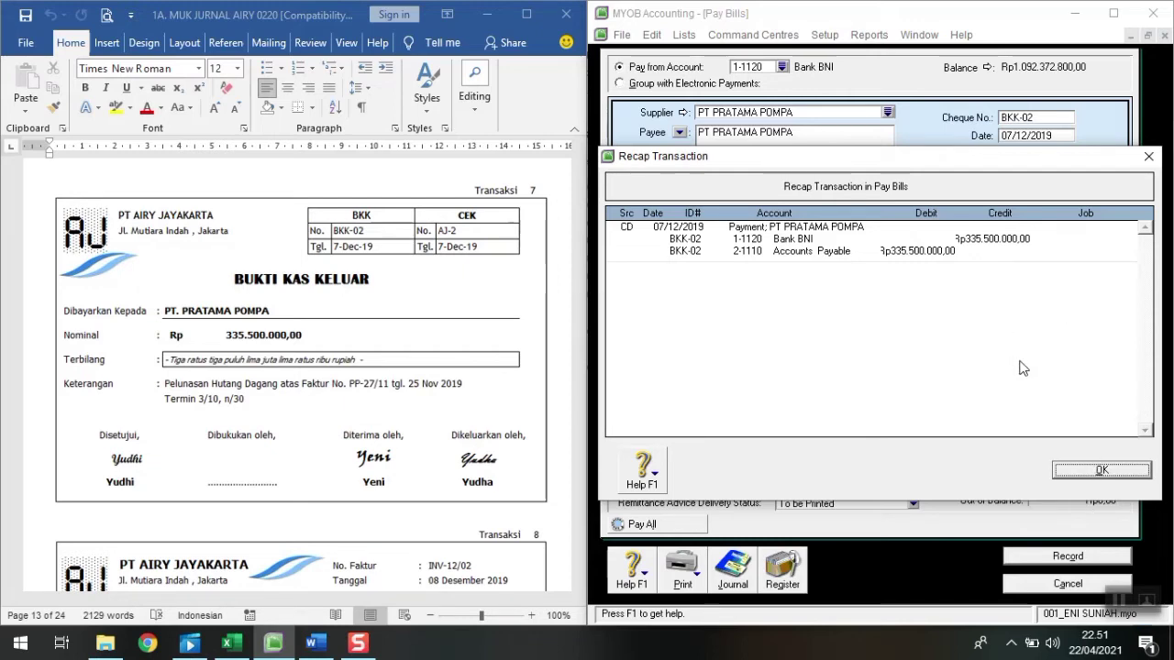
pyautogui.click(1092, 481)
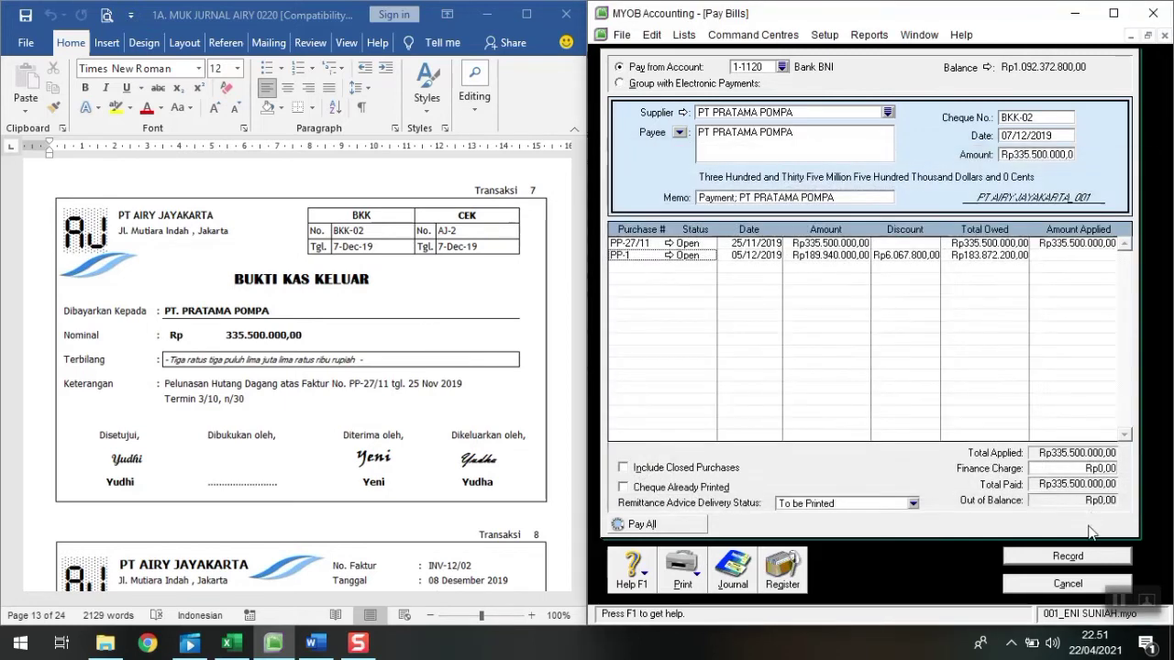
pyautogui.click(1093, 554)
pyautogui.click(1079, 587)
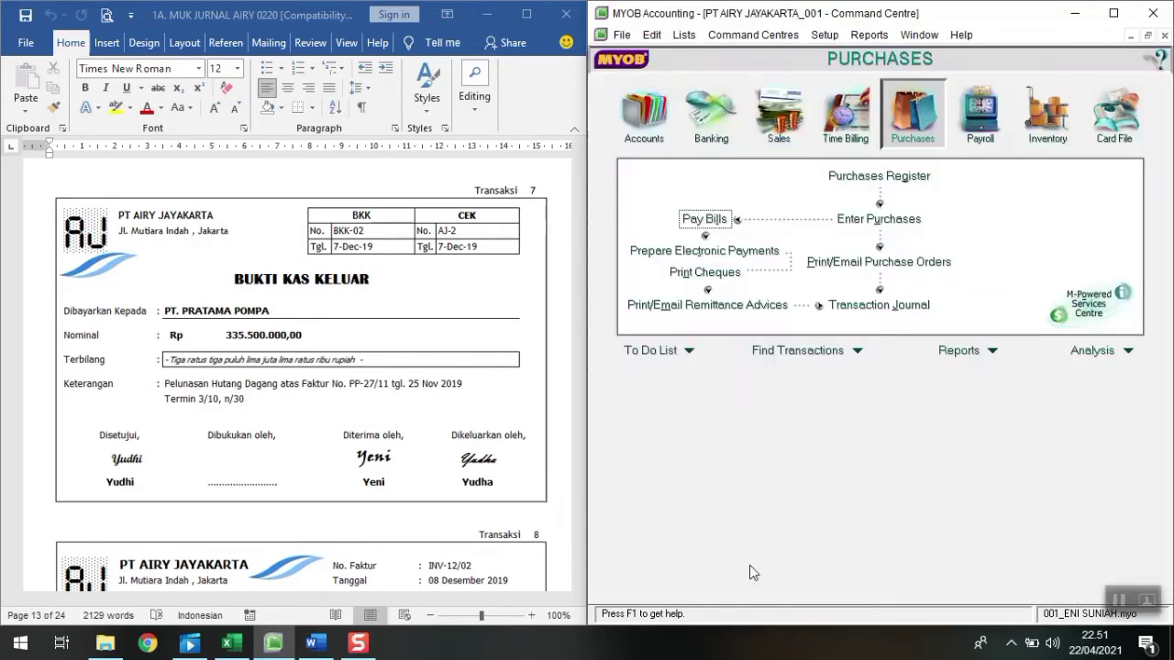
# Start a new item sales invoice for customer PT KENCANA JAYA from the transaction 8 voucher
pyautogui.scroll(-3, 454, 499)
pyautogui.scroll(-5, 454, 500)
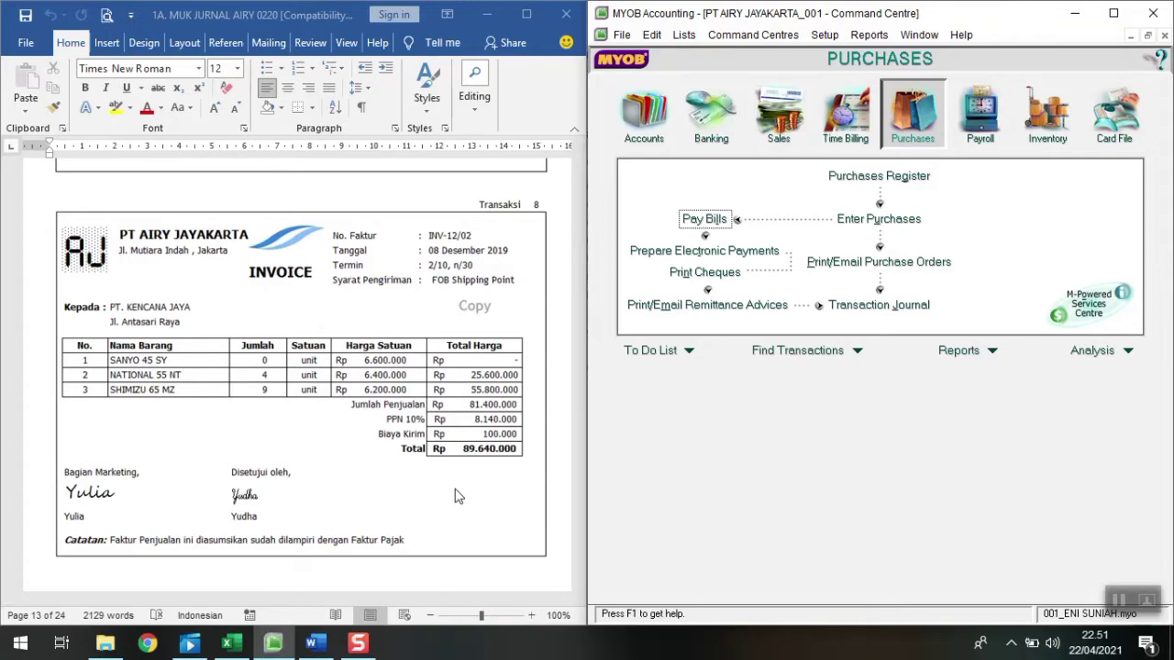
pyautogui.click(778, 120)
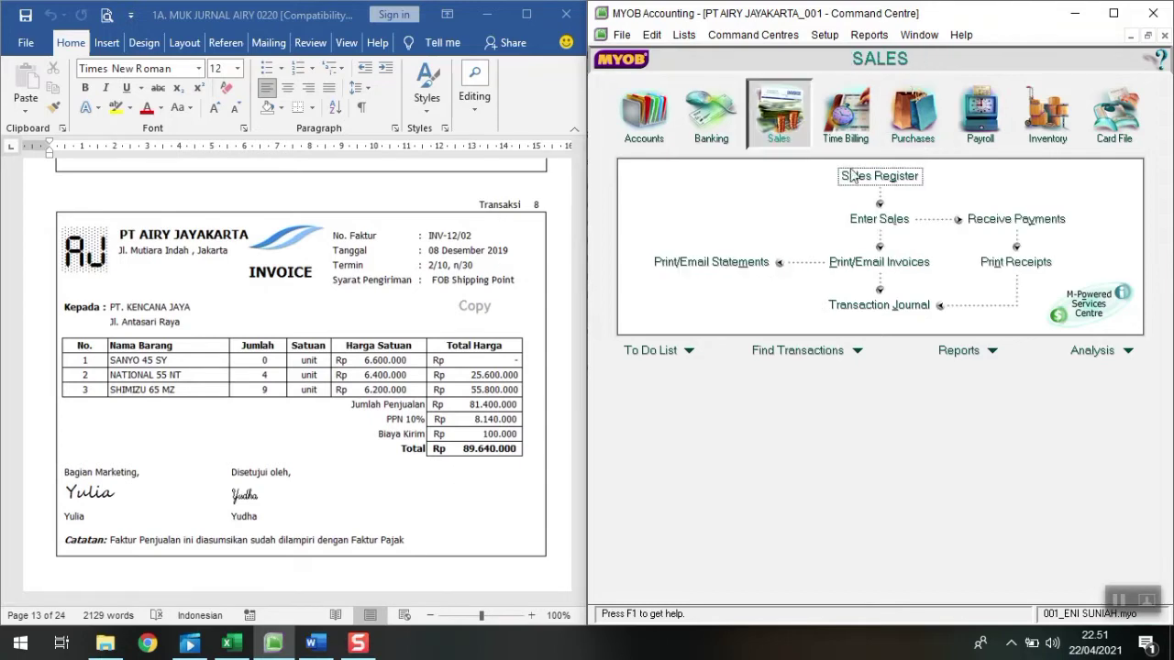
pyautogui.click(878, 220)
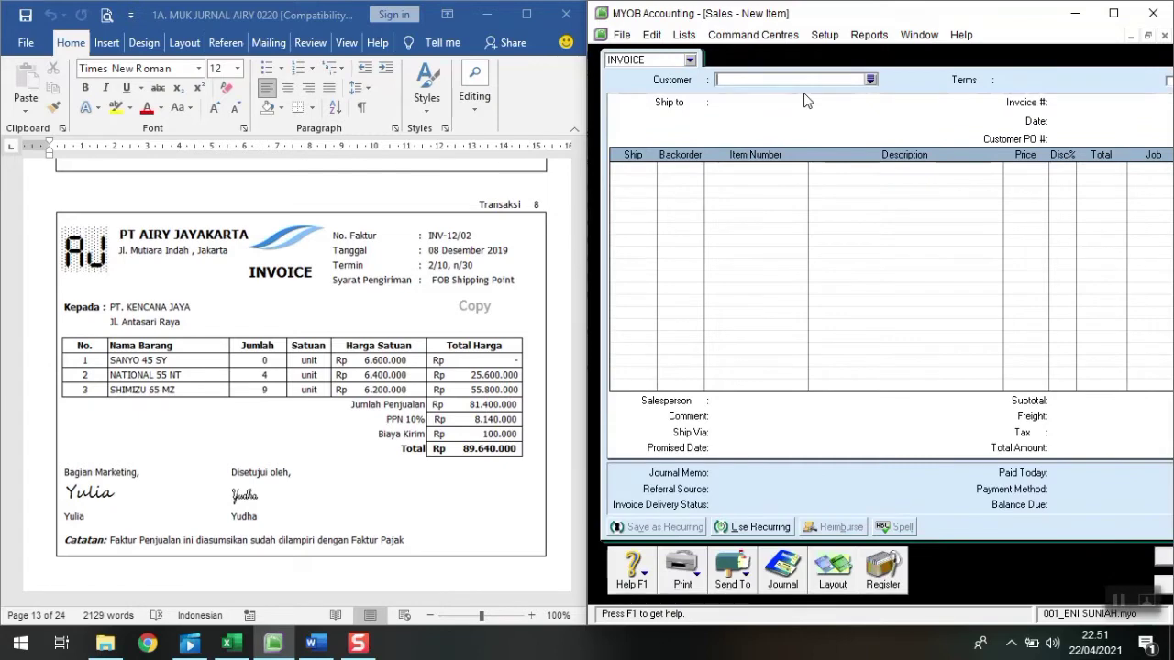
pyautogui.write('PT KENCANA JAYA')
pyautogui.press('Tab')
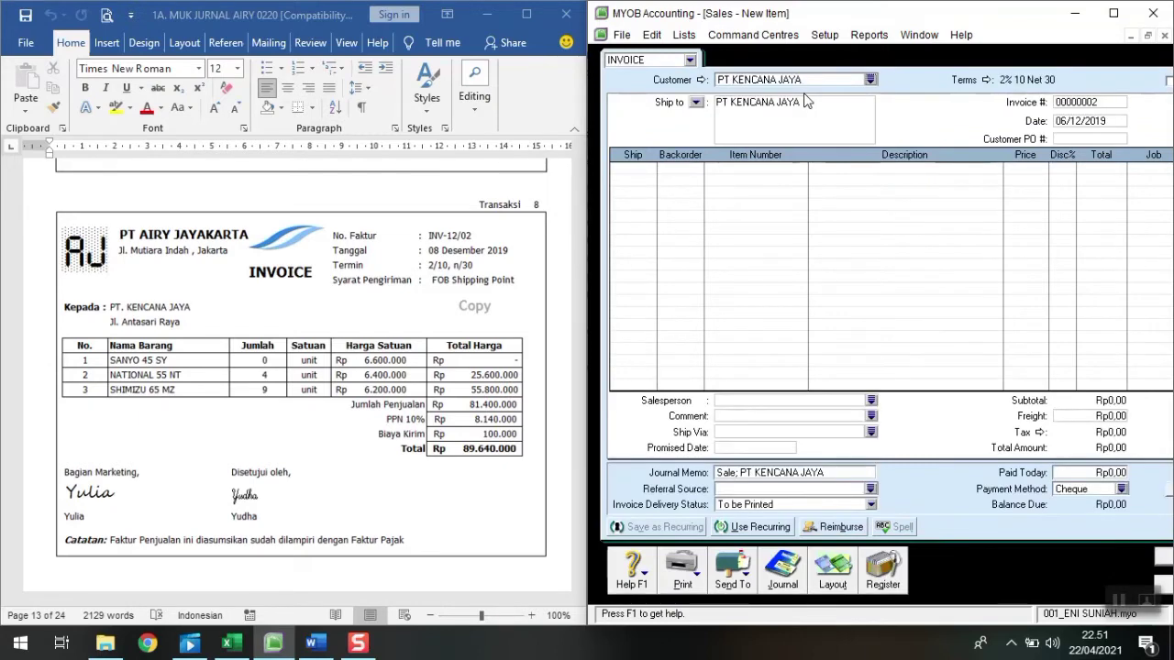
# Set the invoice number to INV12/02 and the invoice date to 08/12/2019
pyautogui.click(1068, 106)
pyautogui.write('INV-12')
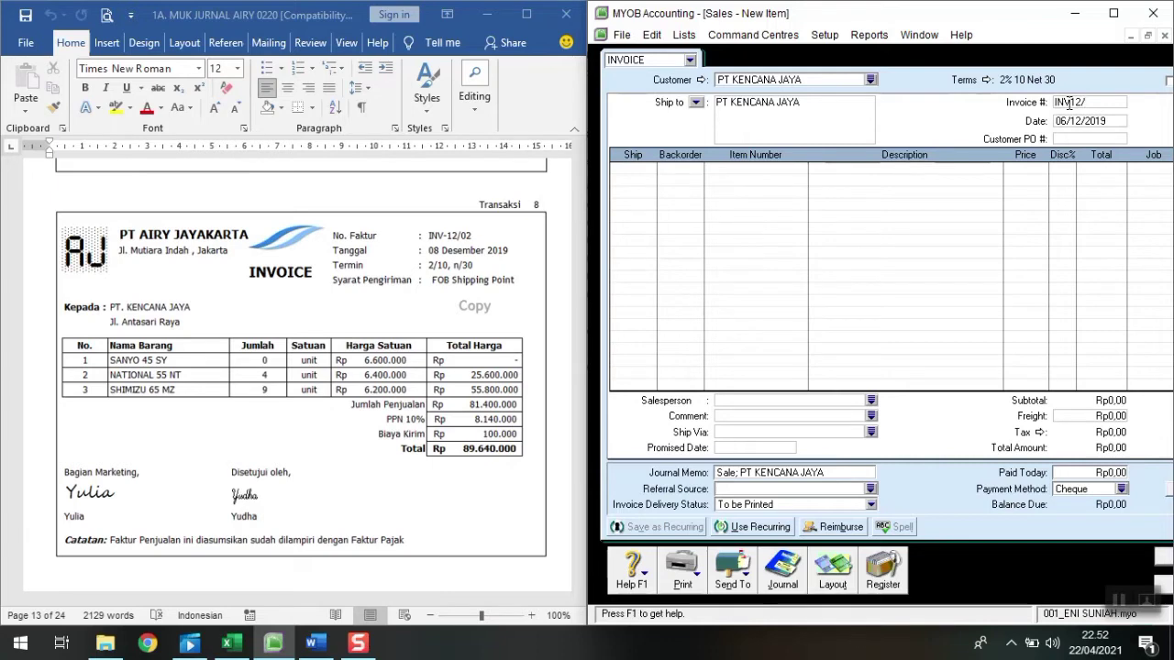
pyautogui.write('/02')
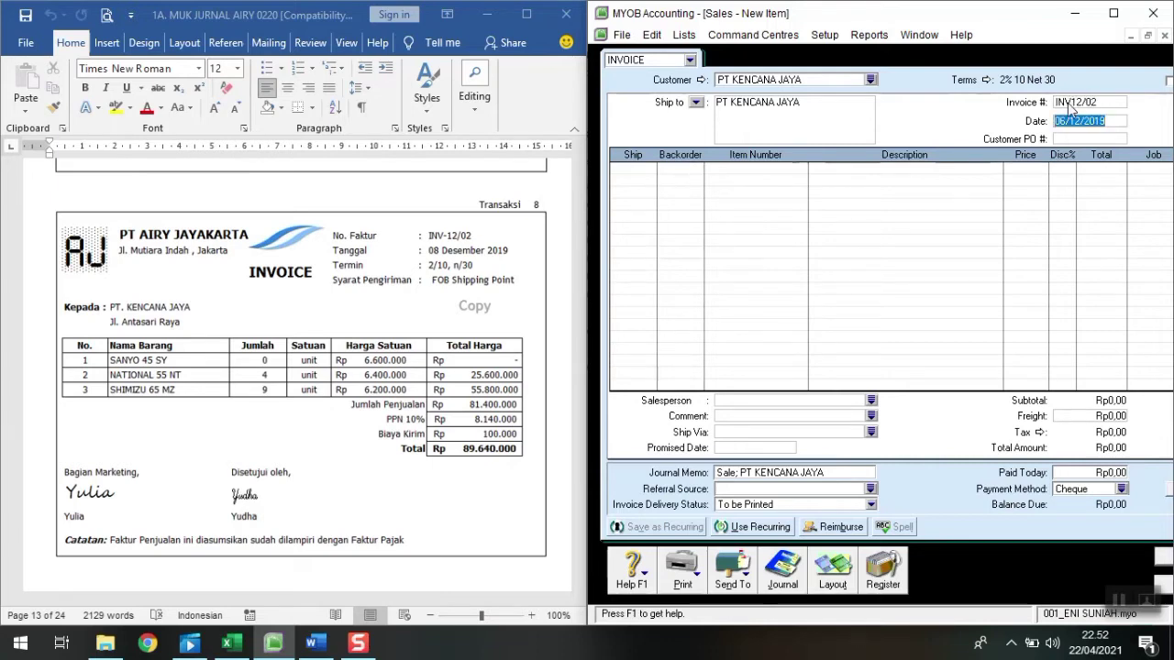
pyautogui.write('8/12/2019')
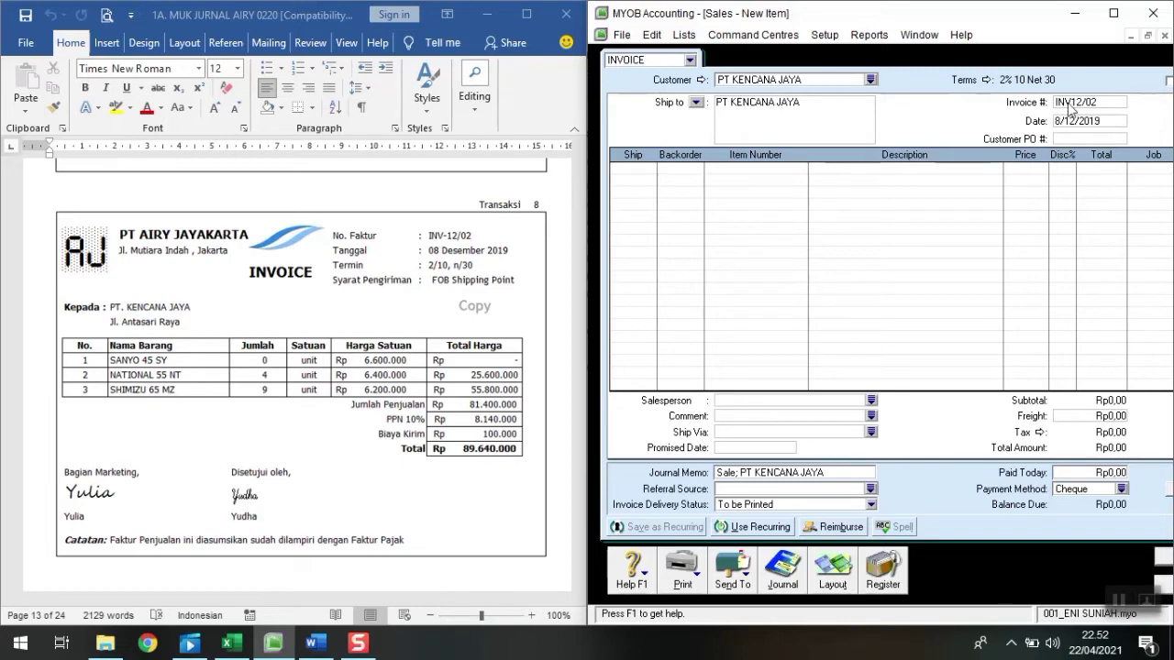
pyautogui.press('Tab')
pyautogui.press('Tab')
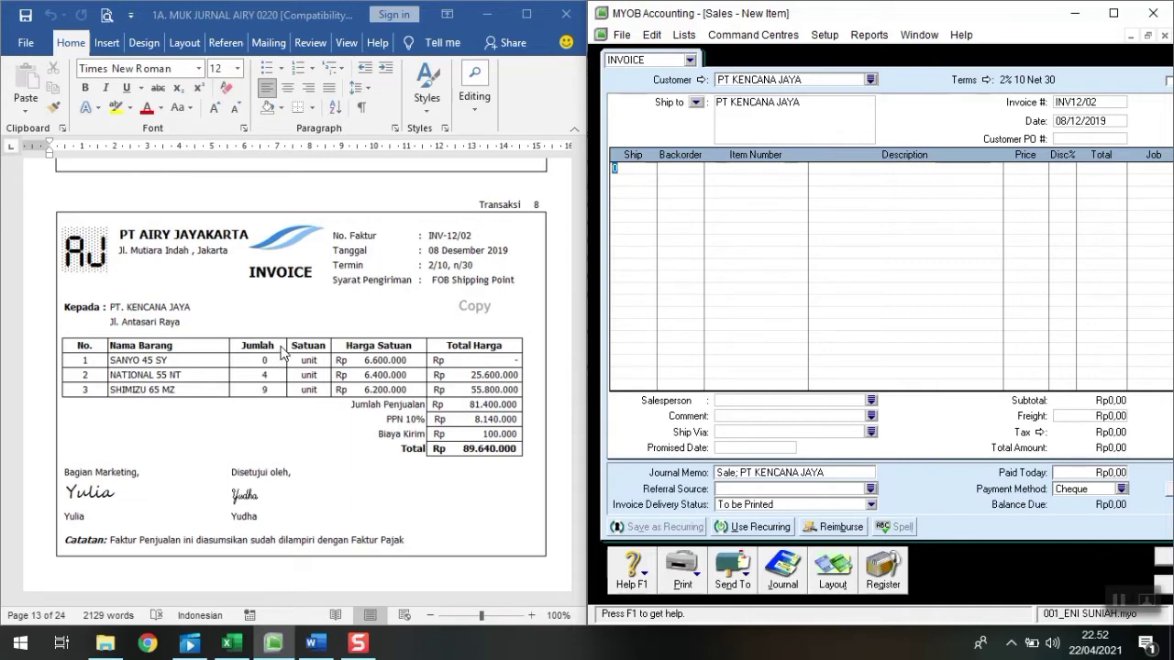
# Add an invoice line for 4 units of item NT55, NATIONAL 55 NT, at a price of Rp6.400.000
pyautogui.press('Tab')
pyautogui.press('Tab')
pyautogui.press('Return')
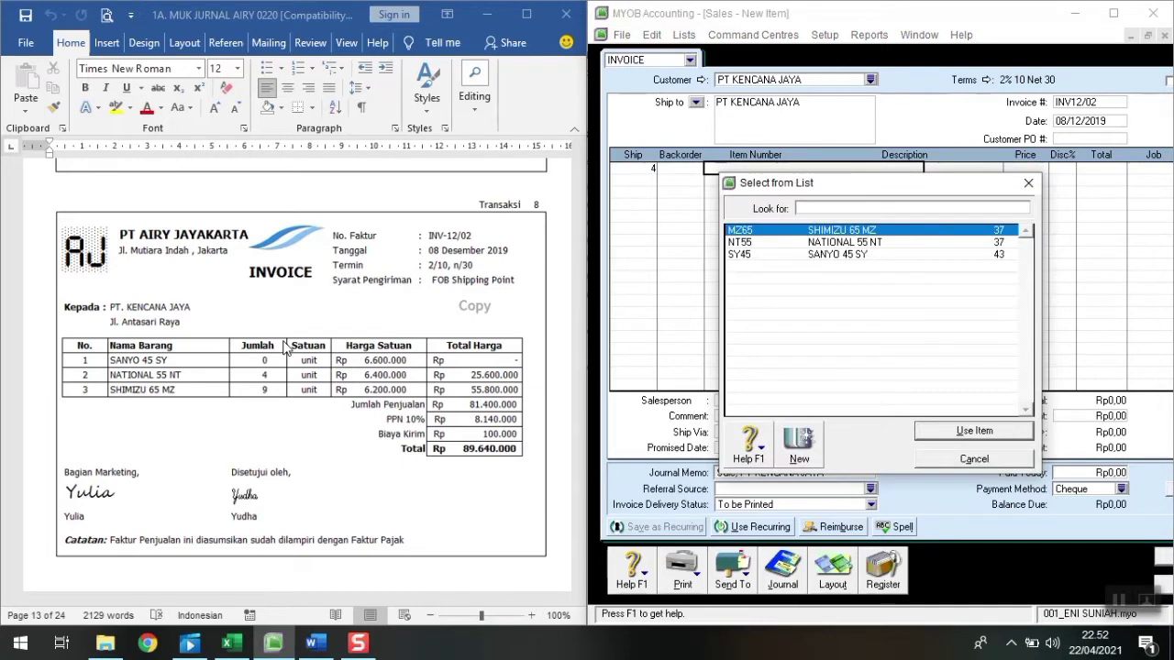
pyautogui.write('NT55')
pyautogui.press('Return')
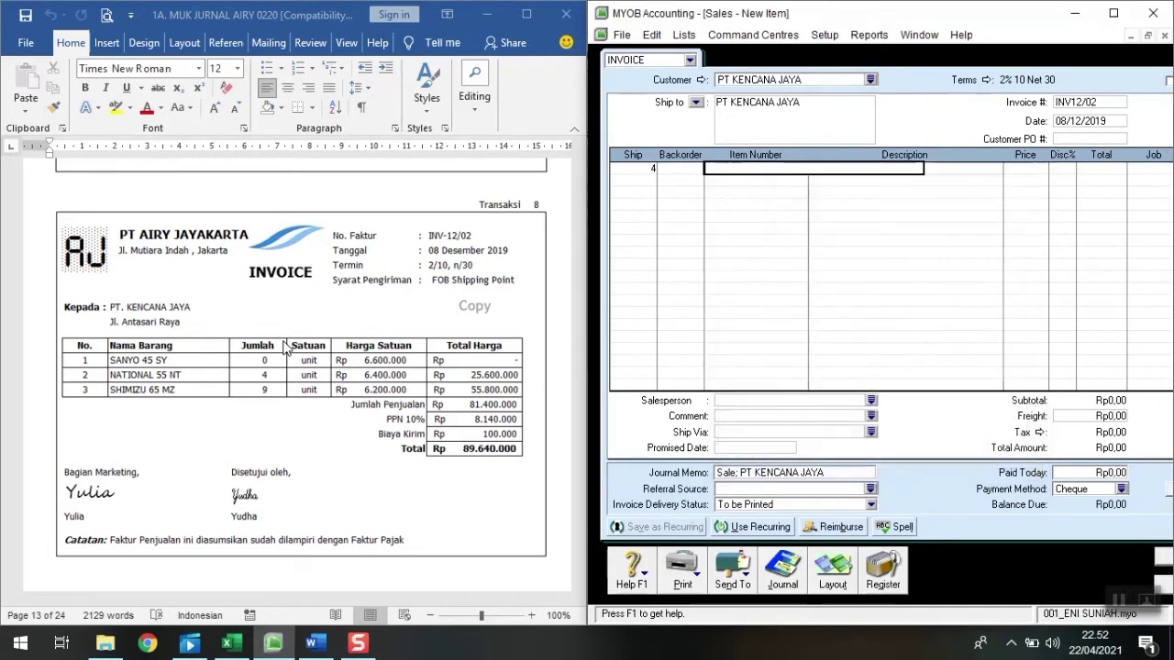
pyautogui.press('Tab')
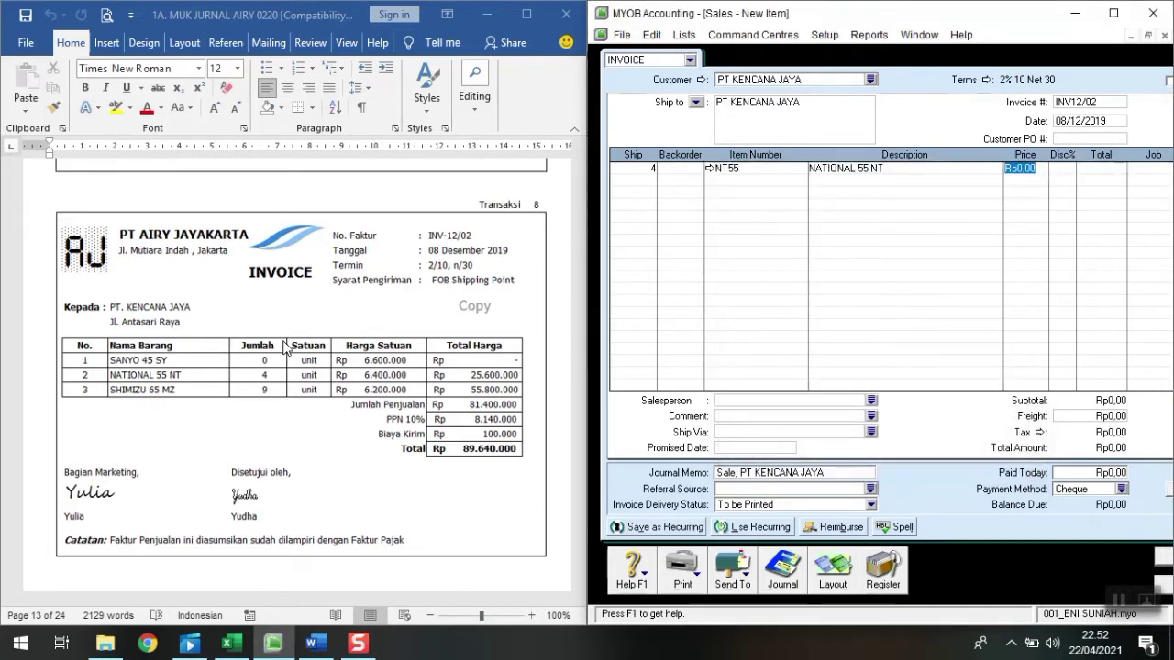
pyautogui.write('6400000')
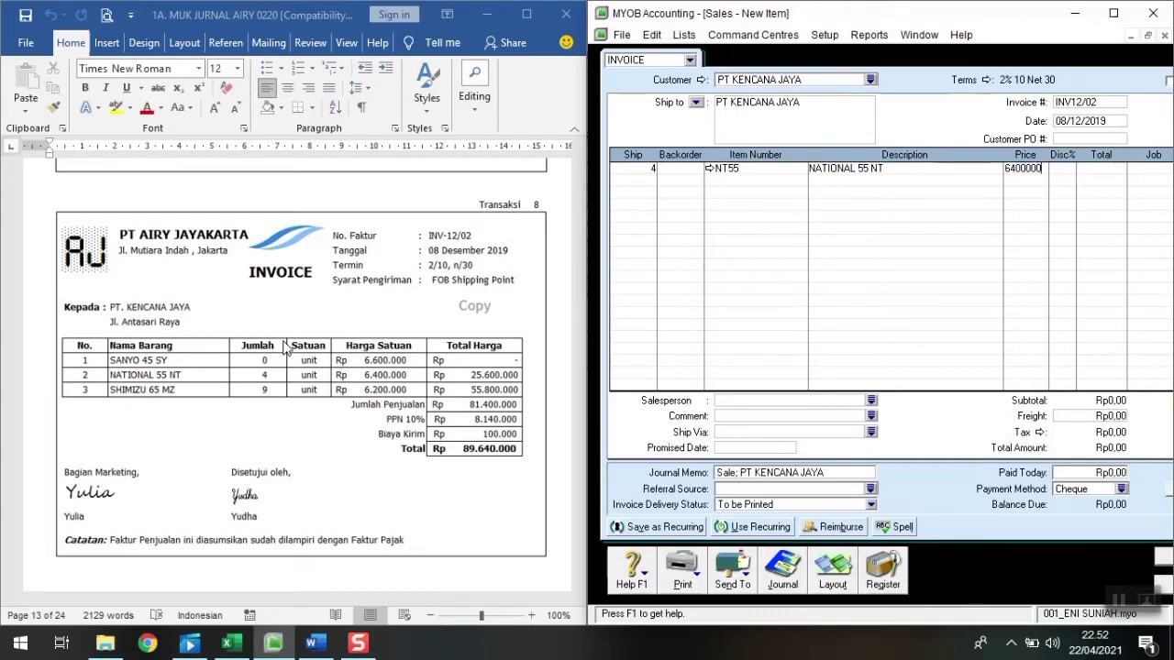
pyautogui.press('Tab')
pyautogui.press('Tab')
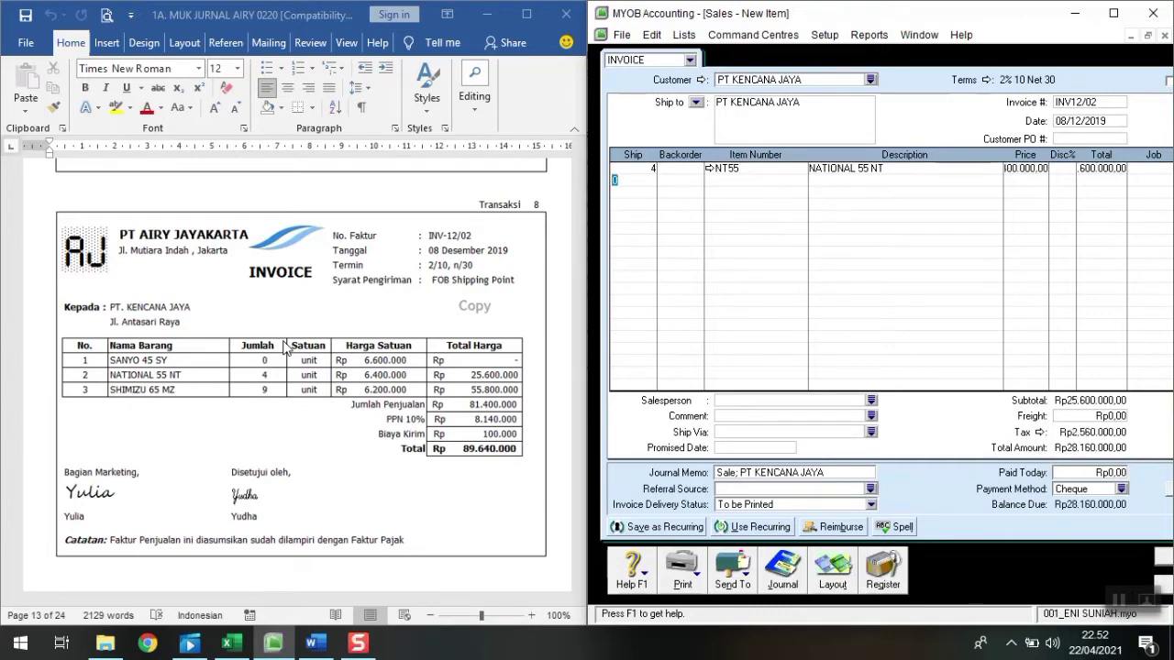
# Add a second invoice line for 9 units of item MZ65, SHIMIZU 65 MZ, at a price of Rp6.200.000
pyautogui.write('9')
pyautogui.press('Tab')
pyautogui.press('Tab')
pyautogui.press('Tab')
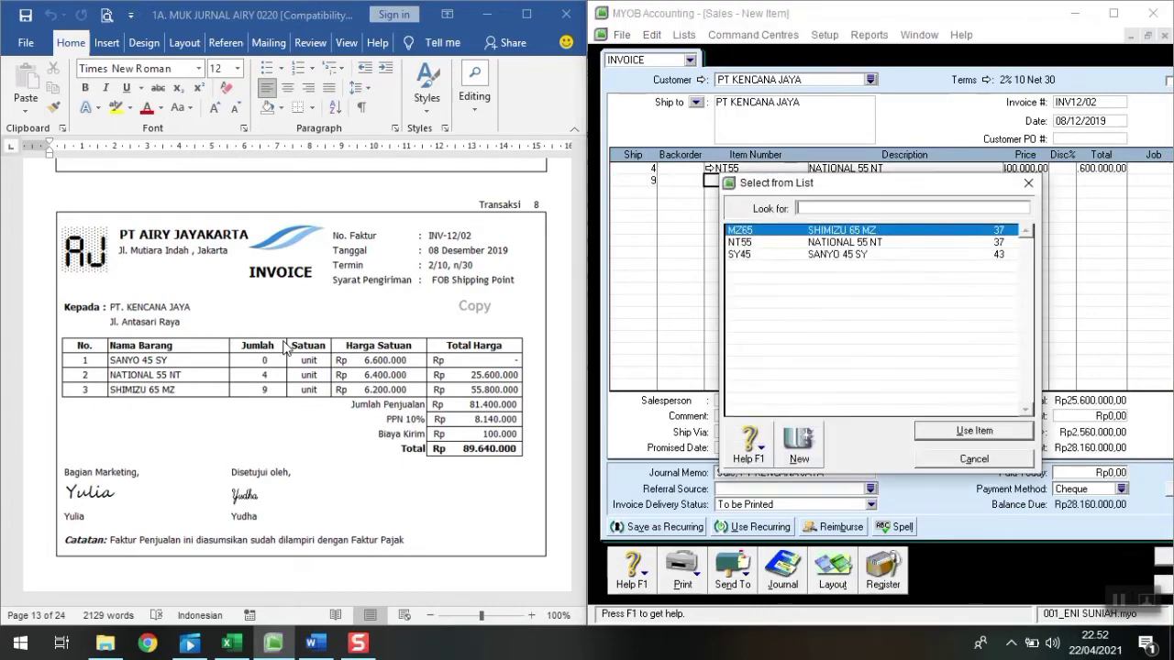
pyautogui.press('Down')
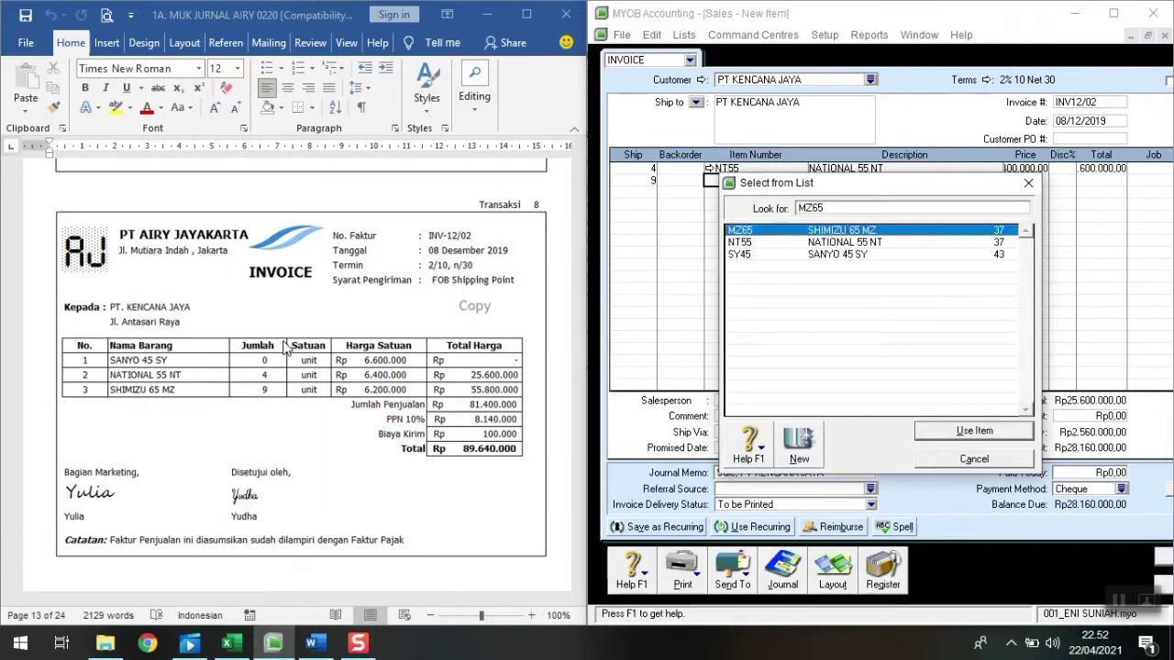
pyautogui.press('Return')
pyautogui.press('Tab')
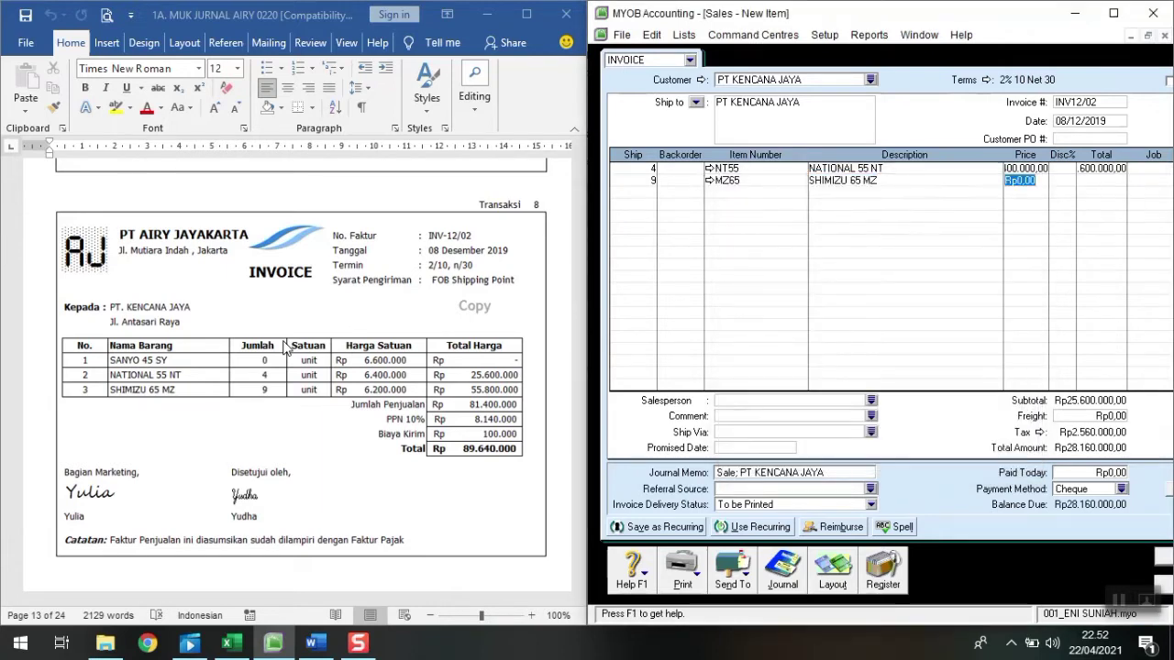
pyautogui.write('62000')
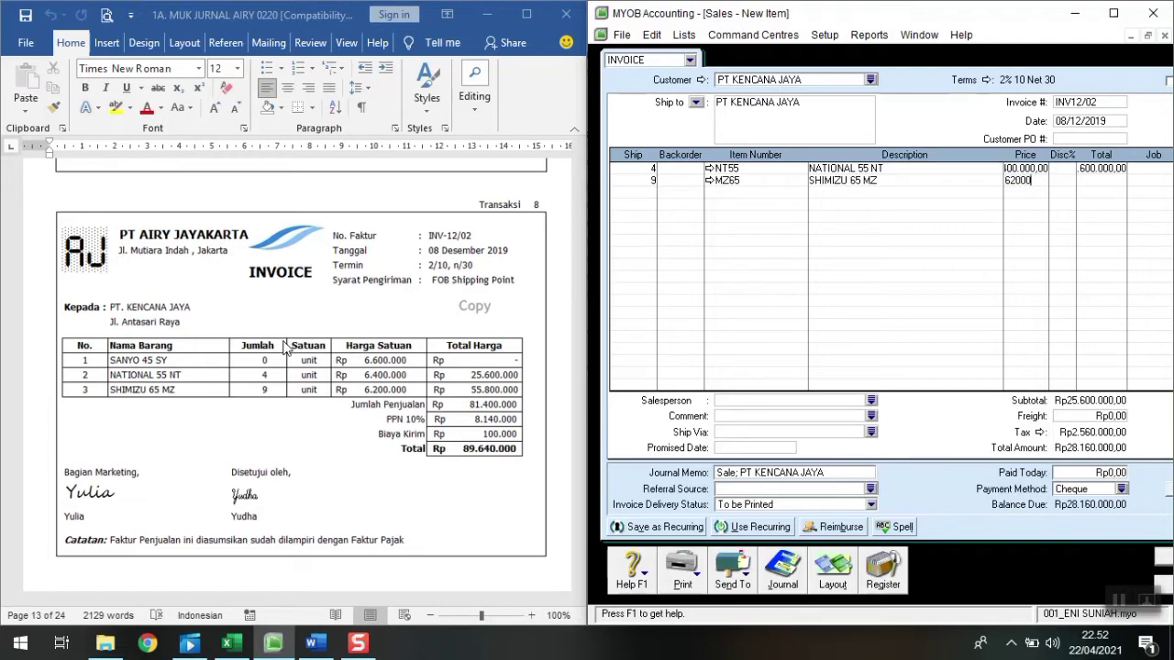
pyautogui.write('00')
pyautogui.press('Return')
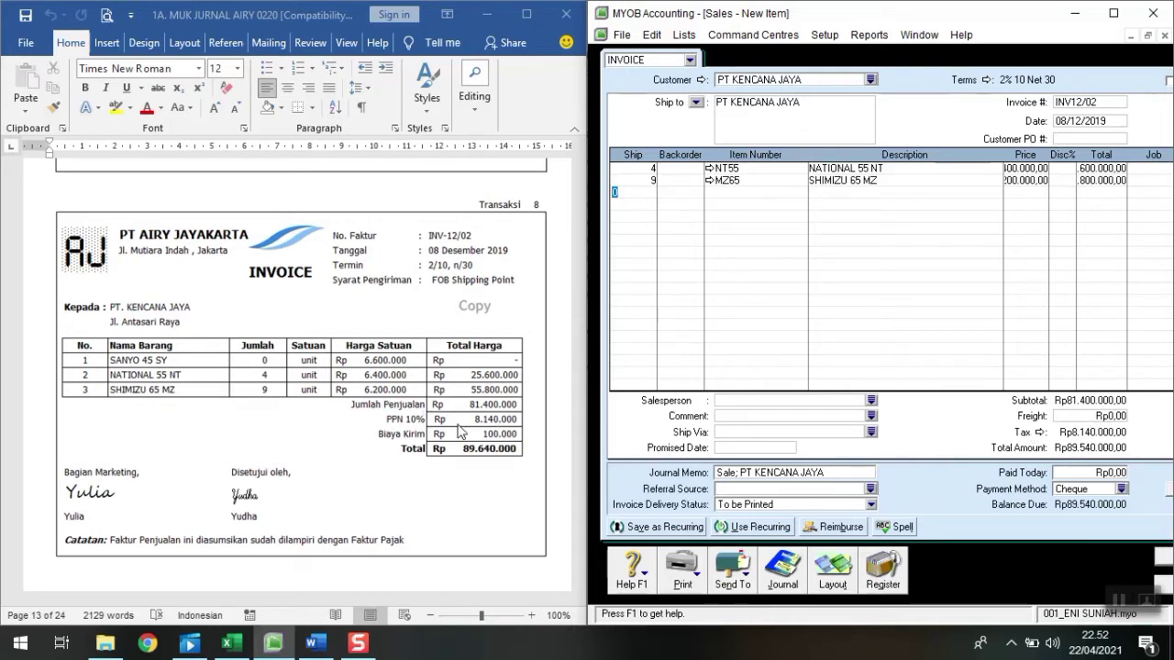
# Set the invoice's freight charge to Rp100.000
pyautogui.click(1103, 417)
pyautogui.write('100000')
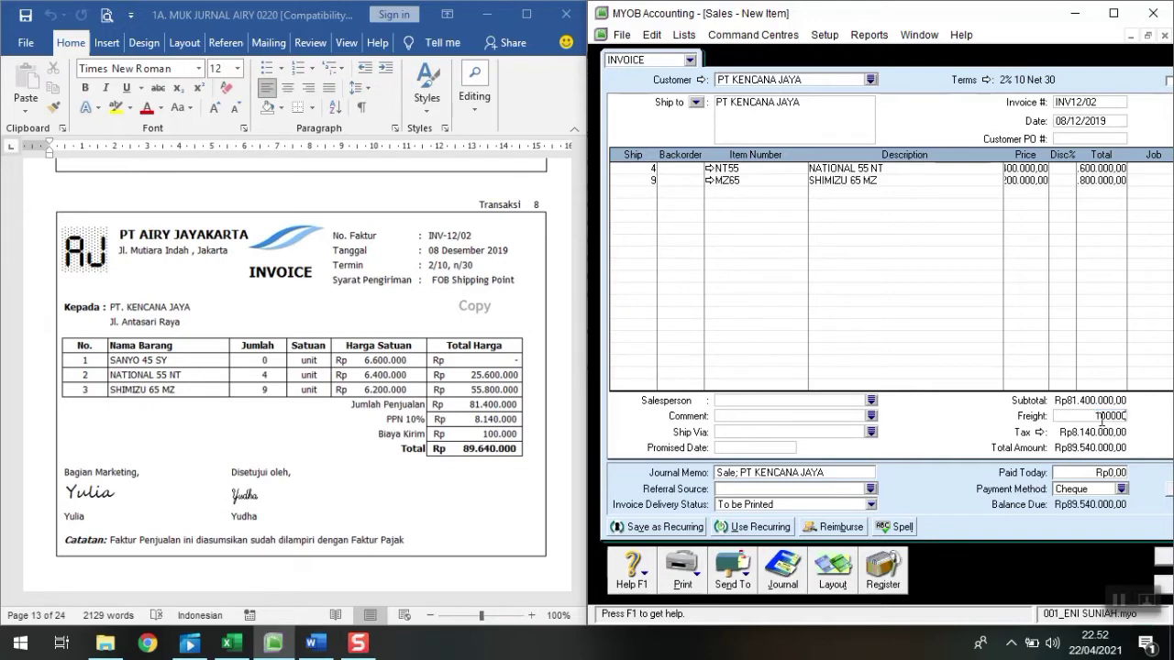
pyautogui.press('Tab')
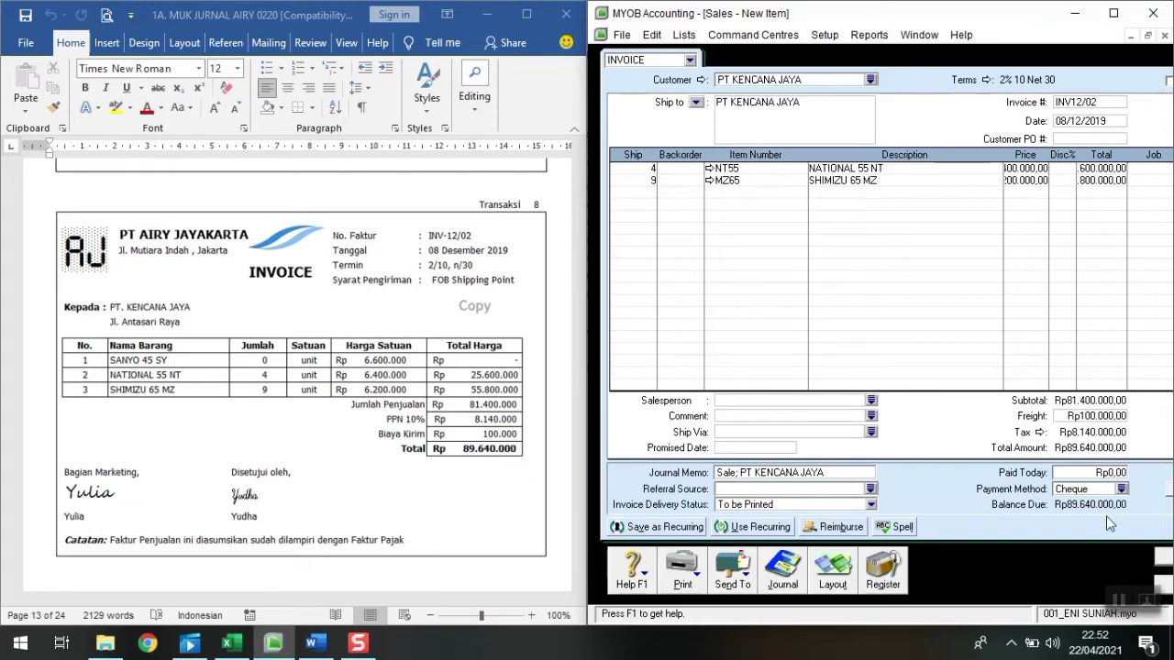
# Check the sale's journal recap, then record the invoice and leave the sales form
pyautogui.hotkey('ctrl', 'r')
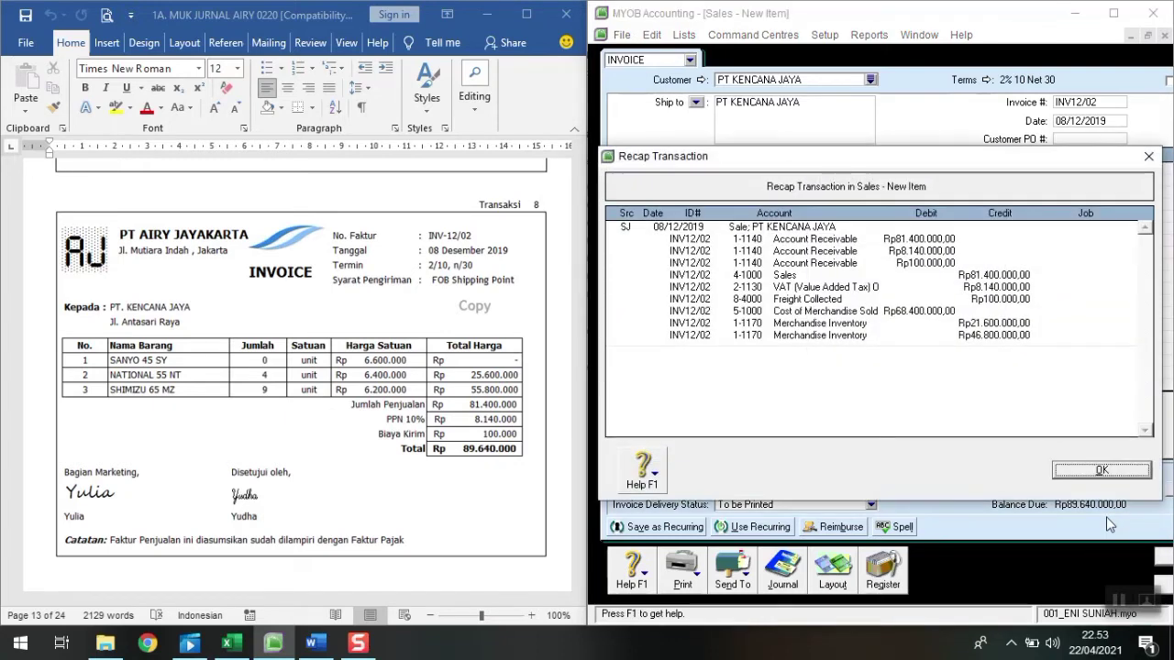
pyautogui.click(1126, 472)
pyautogui.click(1164, 560)
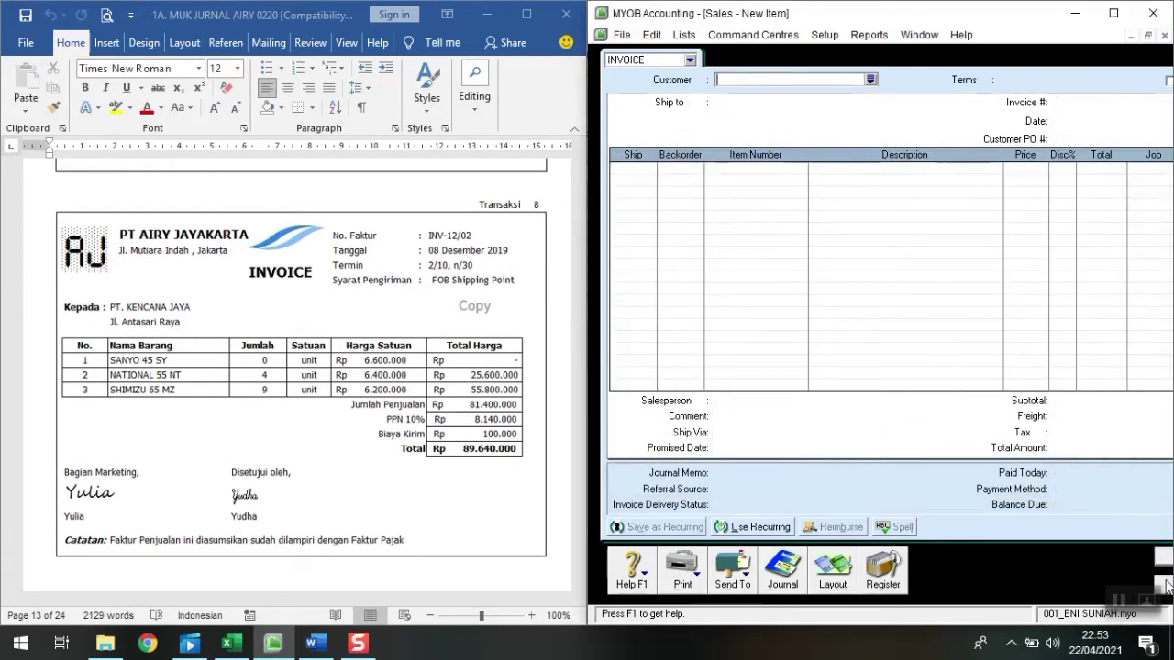
pyautogui.click(1165, 581)
# Start a Spend Money entry for the transaction 9 voucher, paid from account 1-1120 Bank BNI
pyautogui.scroll(-2, 318, 469)
pyautogui.scroll(-8, 317, 469)
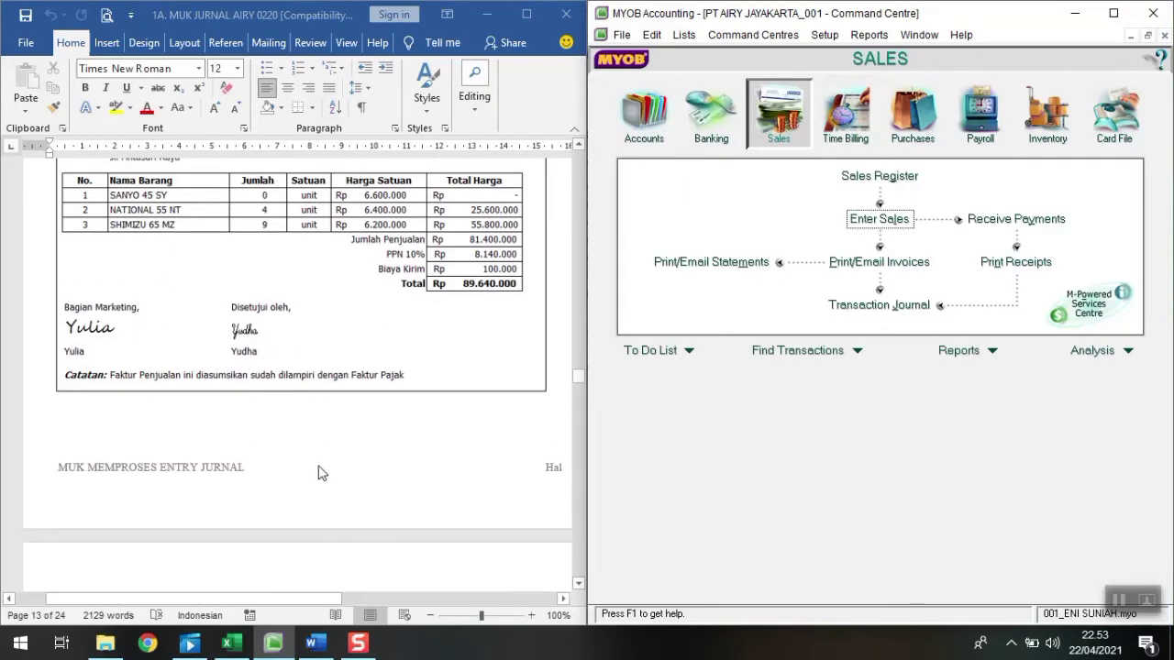
pyautogui.scroll(-6, 345, 483)
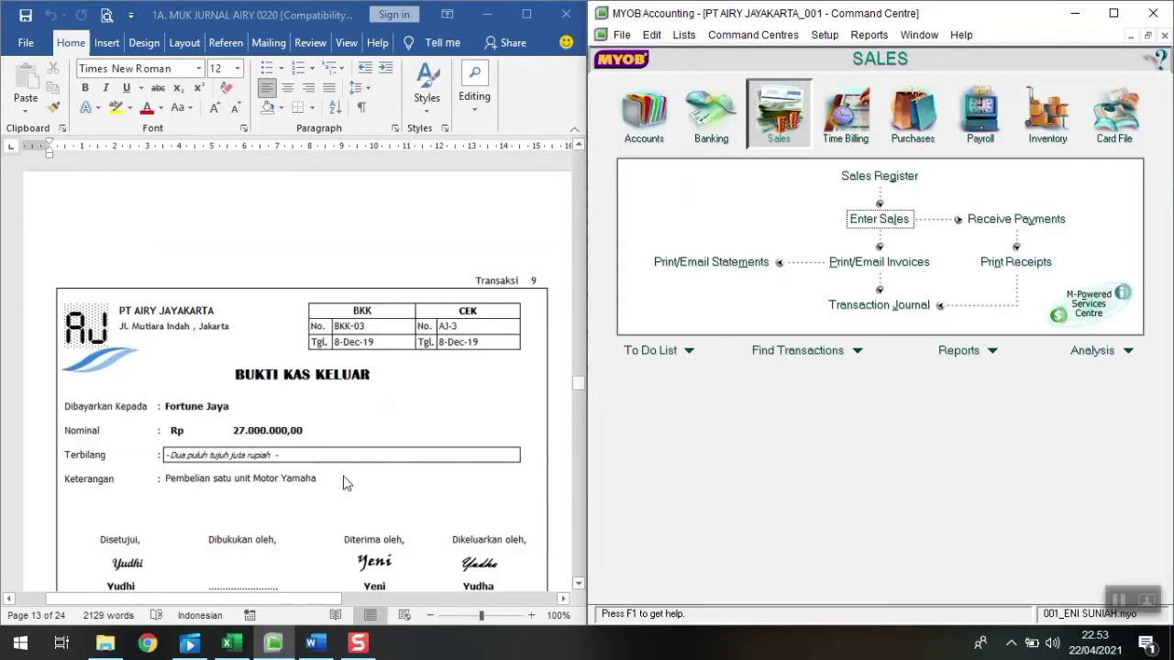
pyautogui.scroll(1, 345, 483)
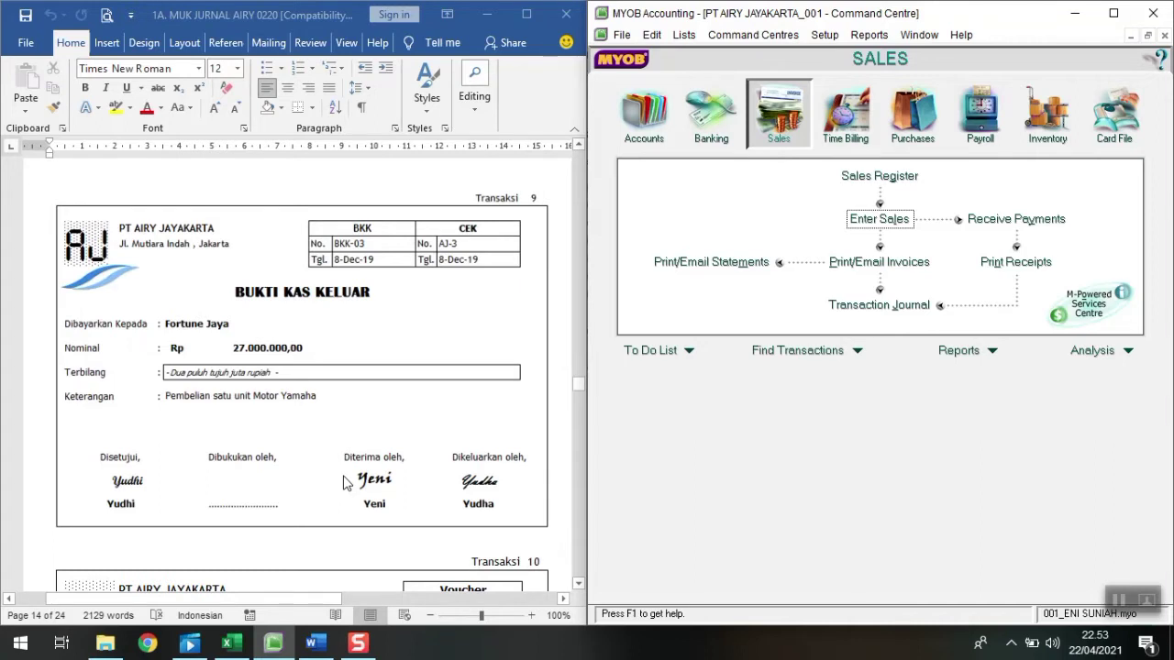
pyautogui.click(711, 135)
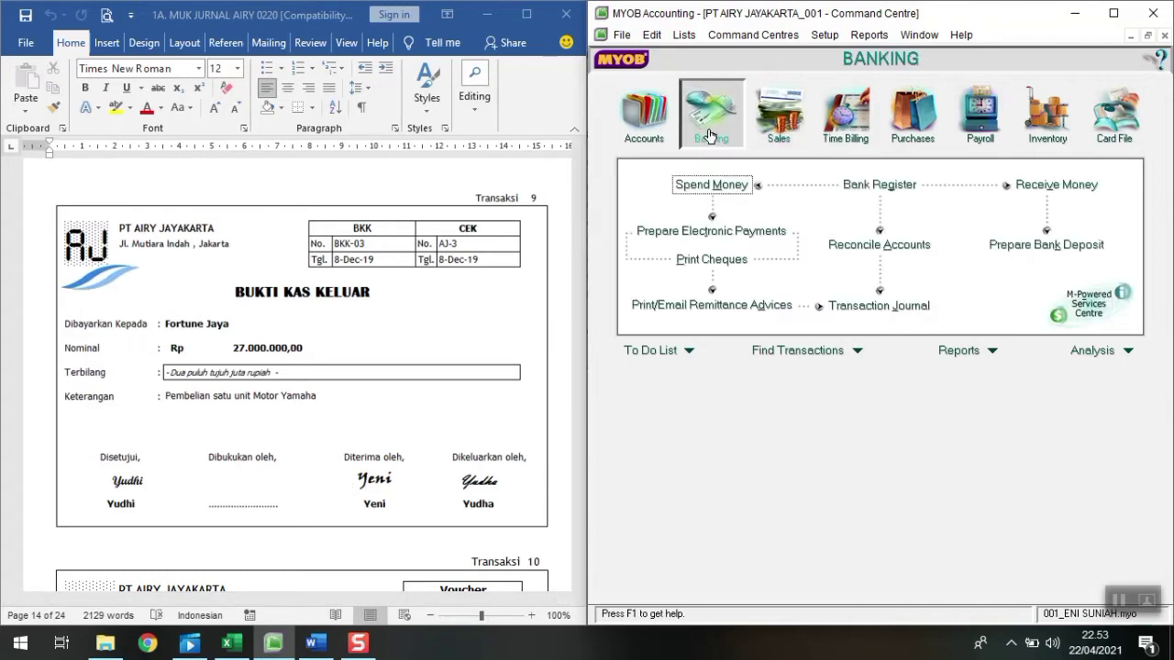
pyautogui.click(714, 185)
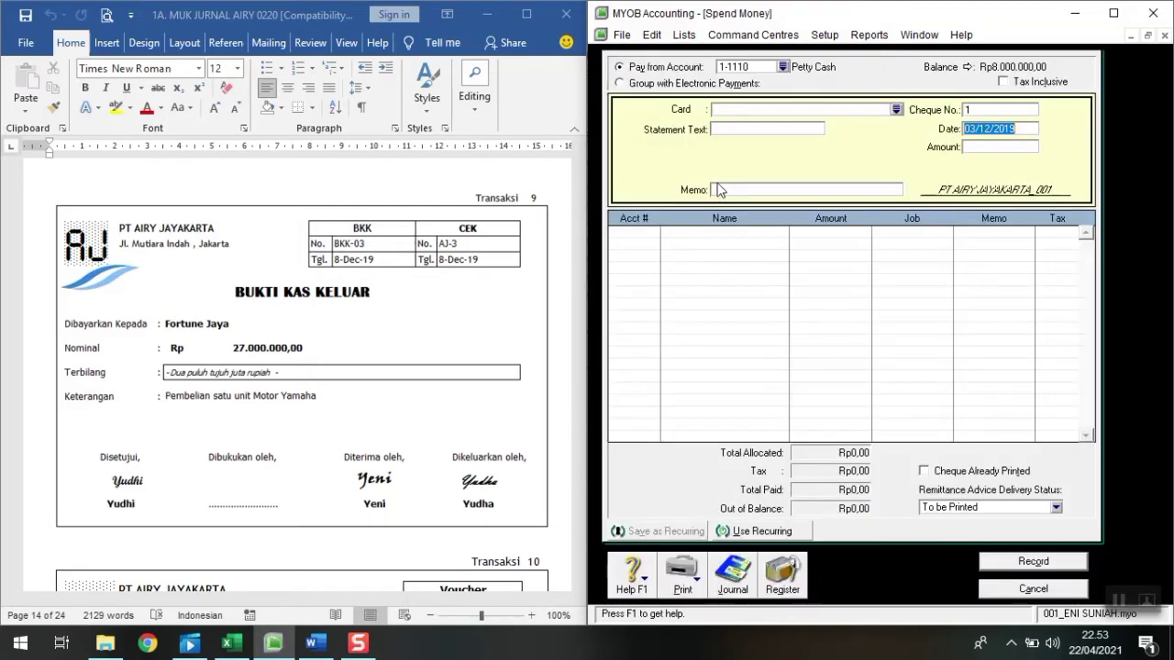
pyautogui.click(782, 67)
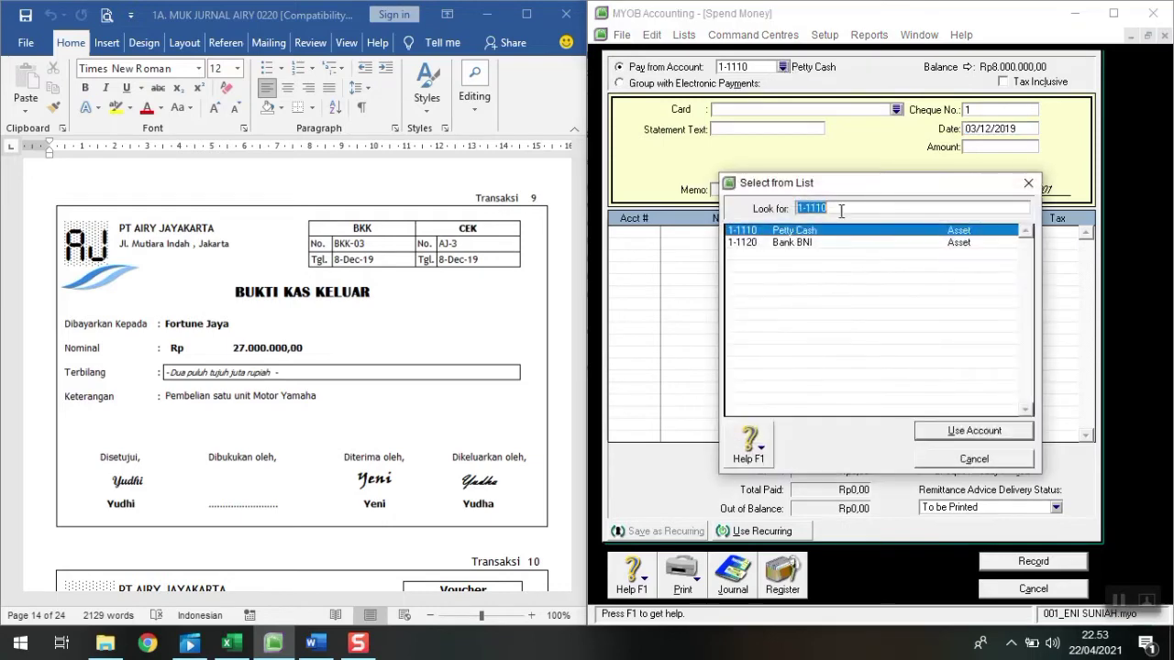
pyautogui.click(830, 242)
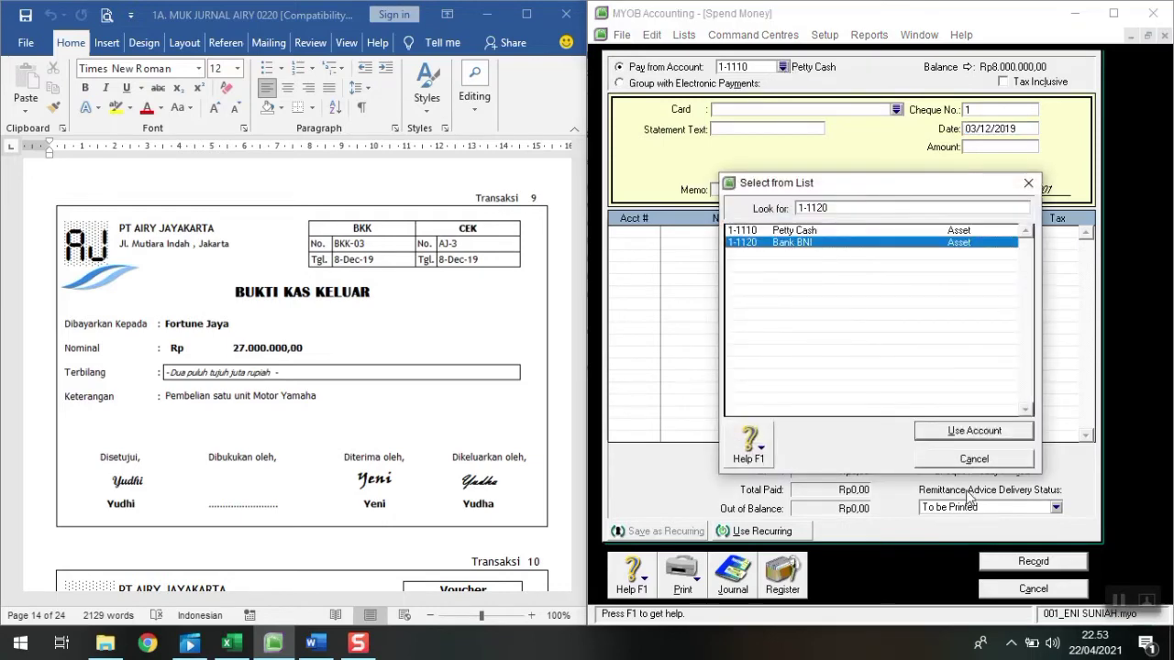
pyautogui.click(974, 431)
# Set the cheque number to BKK-03, the date to 08/12/2019 and the amount to Rp27.000.000
pyautogui.click(979, 110)
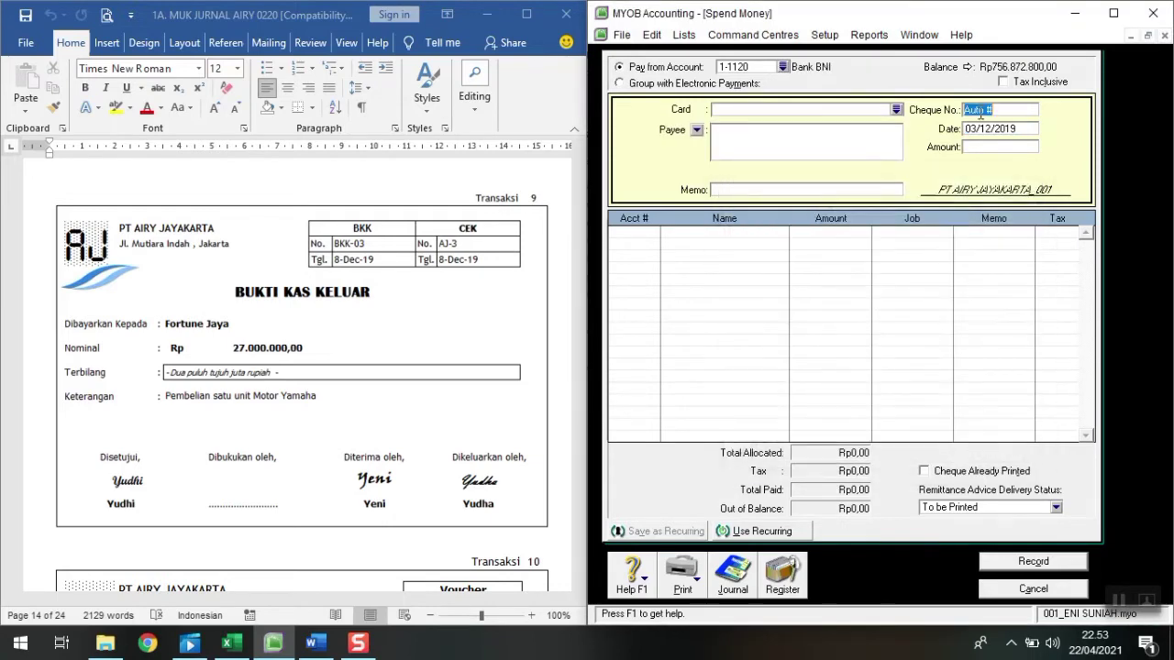
pyautogui.write('BKK-03')
pyautogui.press('Tab')
pyautogui.write('8/12/2019')
pyautogui.press('Tab')
pyautogui.write('270.000.00')
pyautogui.write('0')
pyautogui.press('Tab')
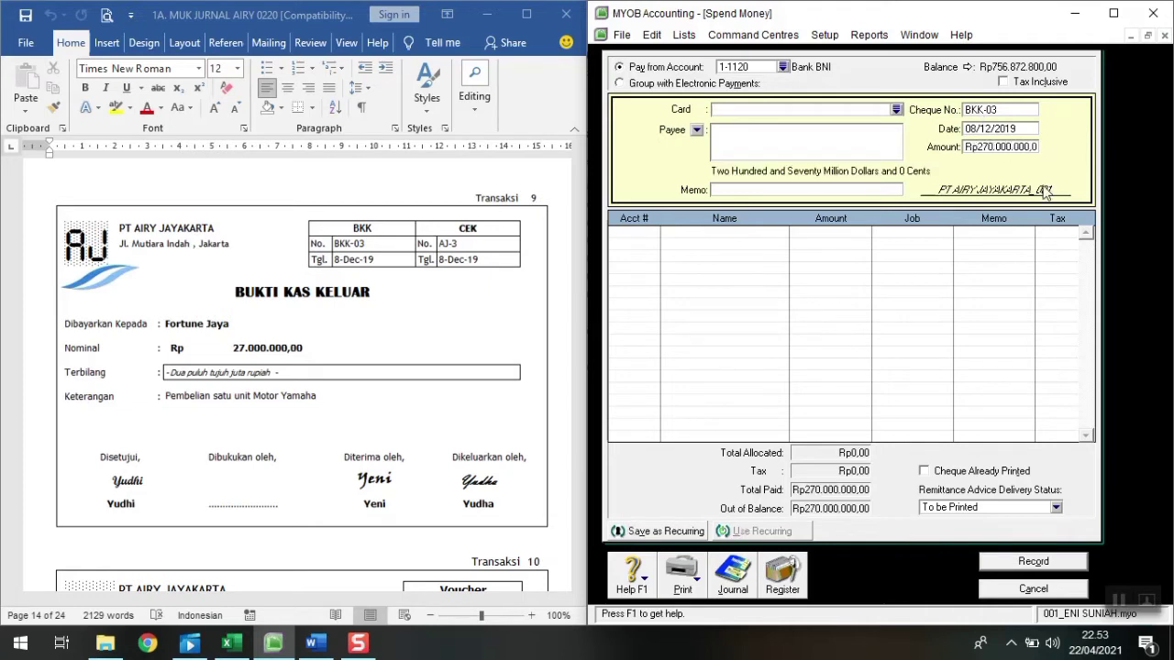
pyautogui.click(1005, 147)
pyautogui.click(1005, 147)
pyautogui.press('BackSpace')
pyautogui.press('Tab')
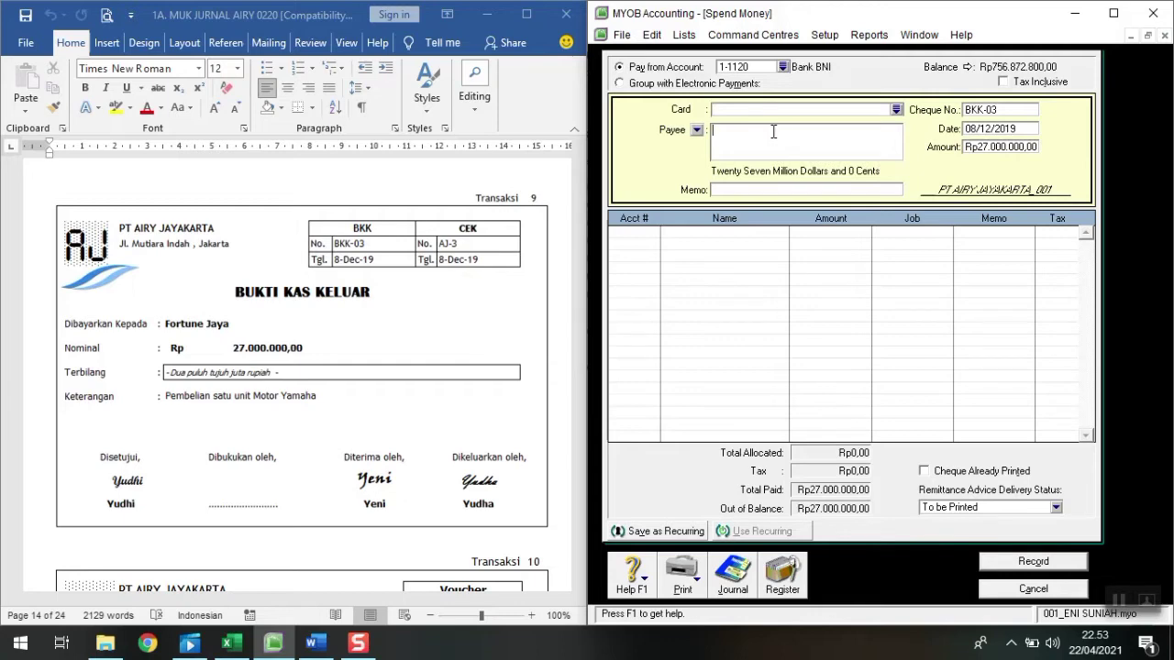
# Enter FORTUNE JAYA as the payee and PEMBELIAAN KENDARAAN as the memo
pyautogui.write('FORTUNE JAYA')
pyautogui.press('Tab')
pyautogui.write('PEMBELIAAN KENDARAAN')
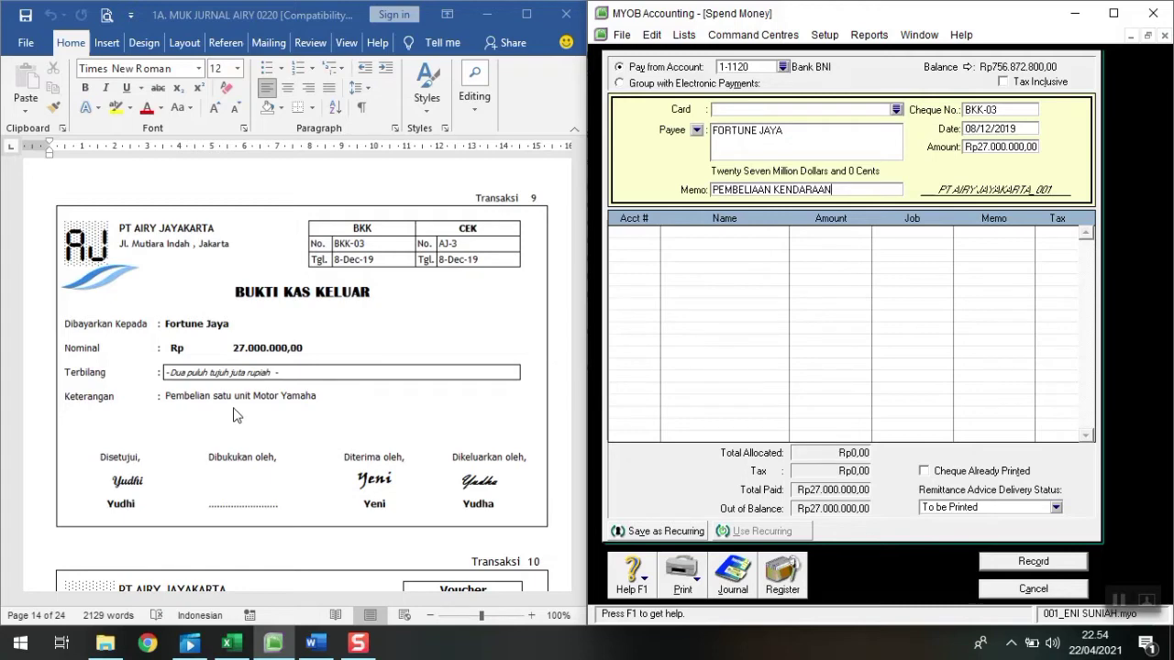
# Allocate the full payment amount to account 1-2310 Vehicle
pyautogui.click(656, 237)
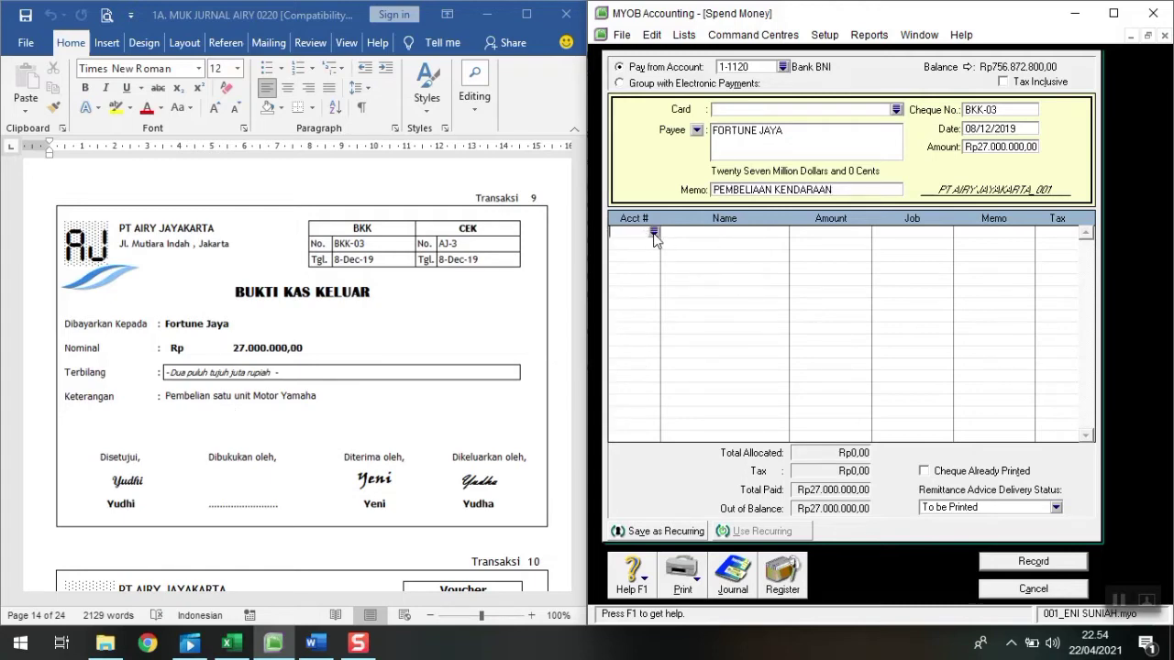
pyautogui.click(653, 234)
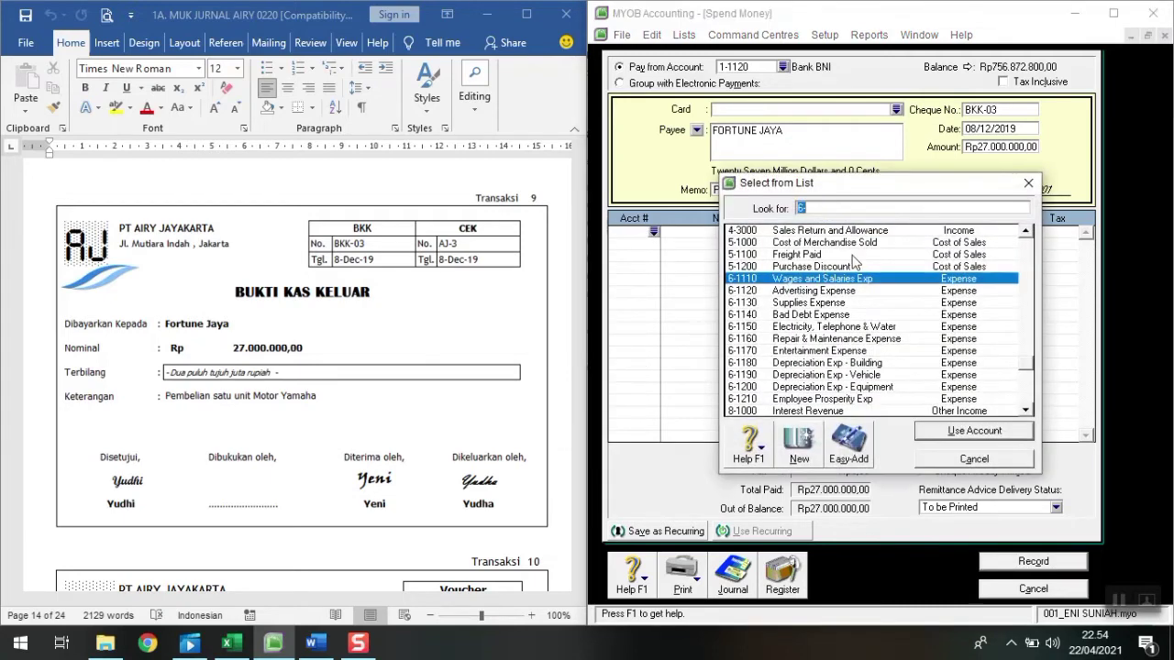
pyautogui.write('1')
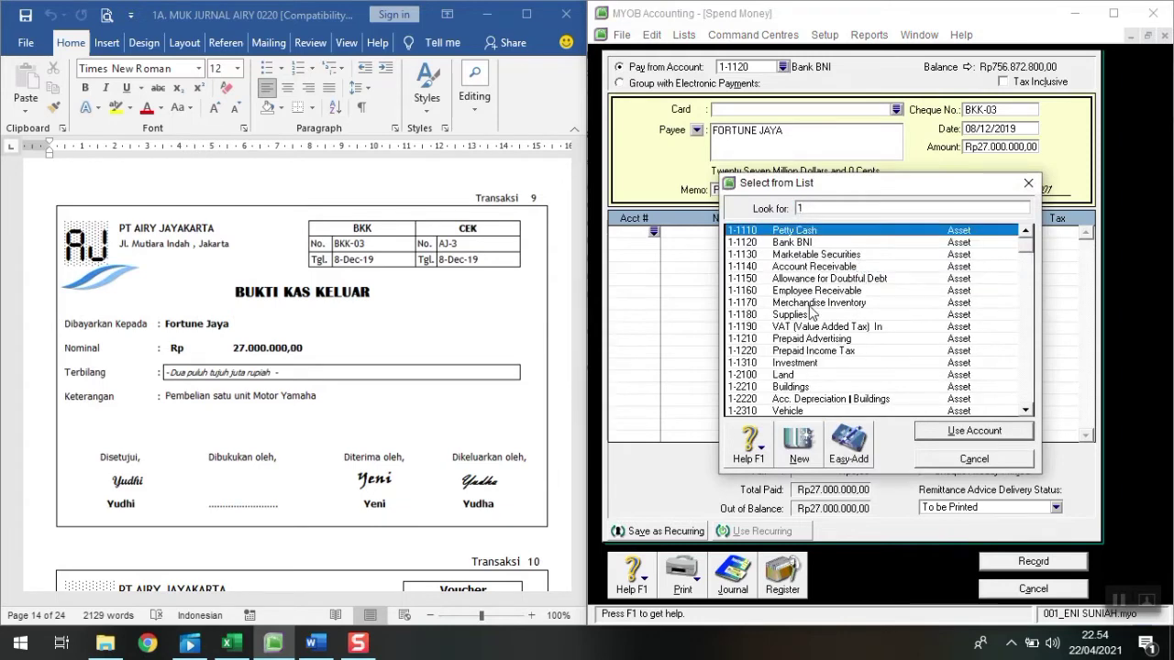
pyautogui.click(801, 390)
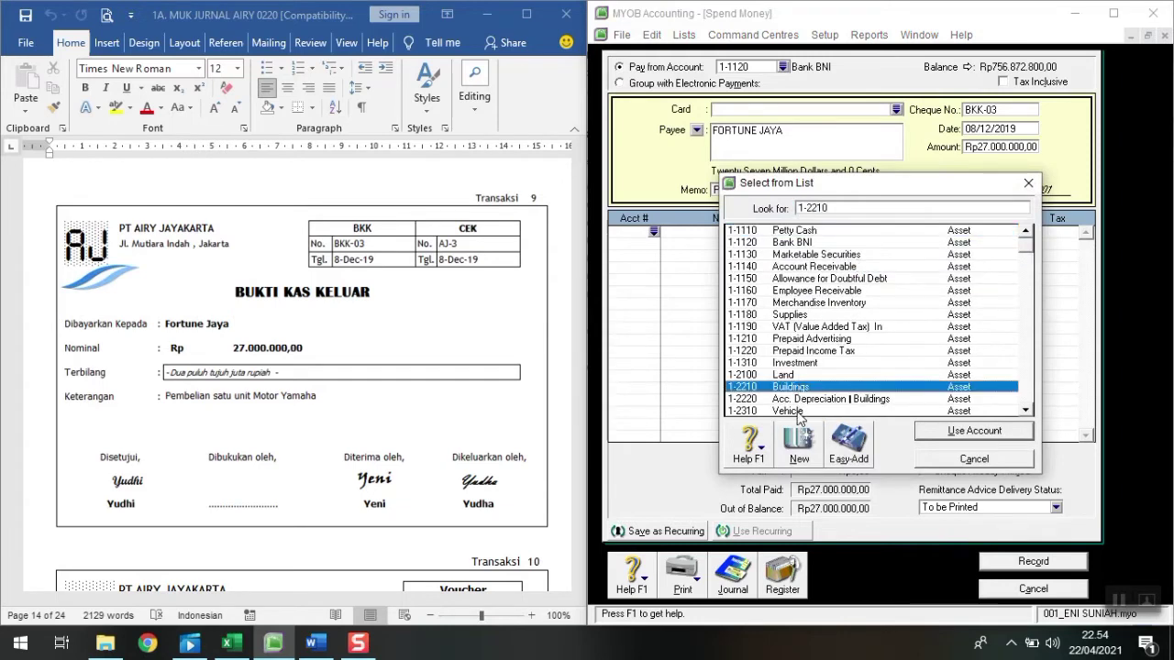
pyautogui.click(800, 413)
pyautogui.click(949, 433)
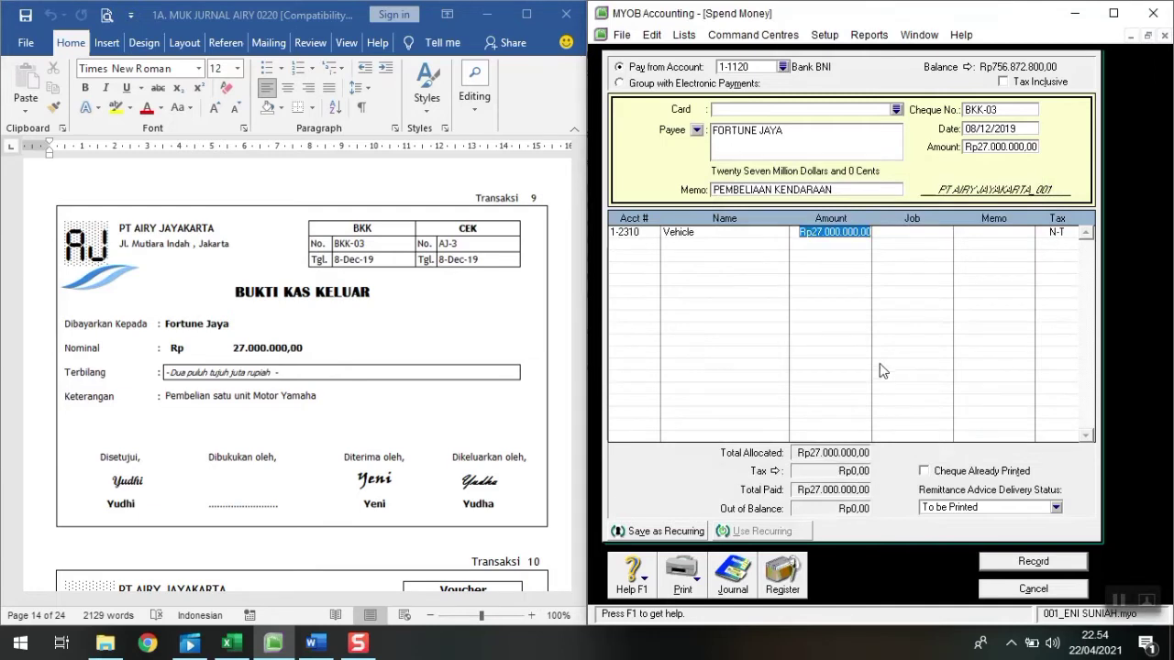
pyautogui.press('Return')
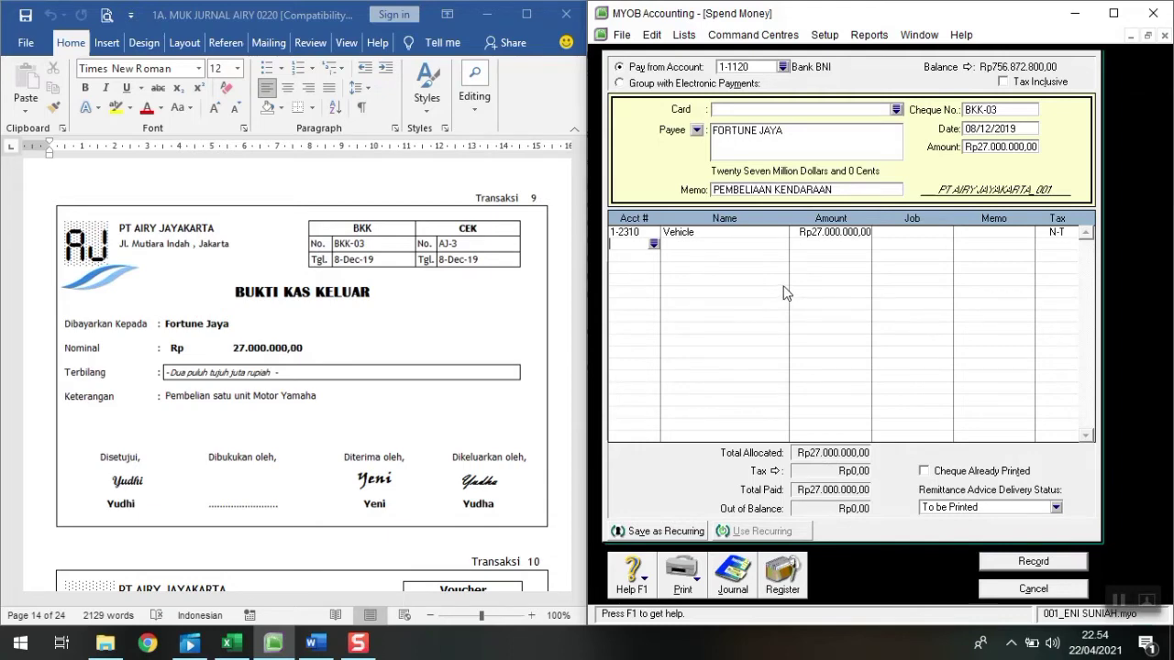
# Check the vehicle payment's journal recap, then record it and leave the Spend Money form
pyautogui.hotkey('ctrl', 'r')
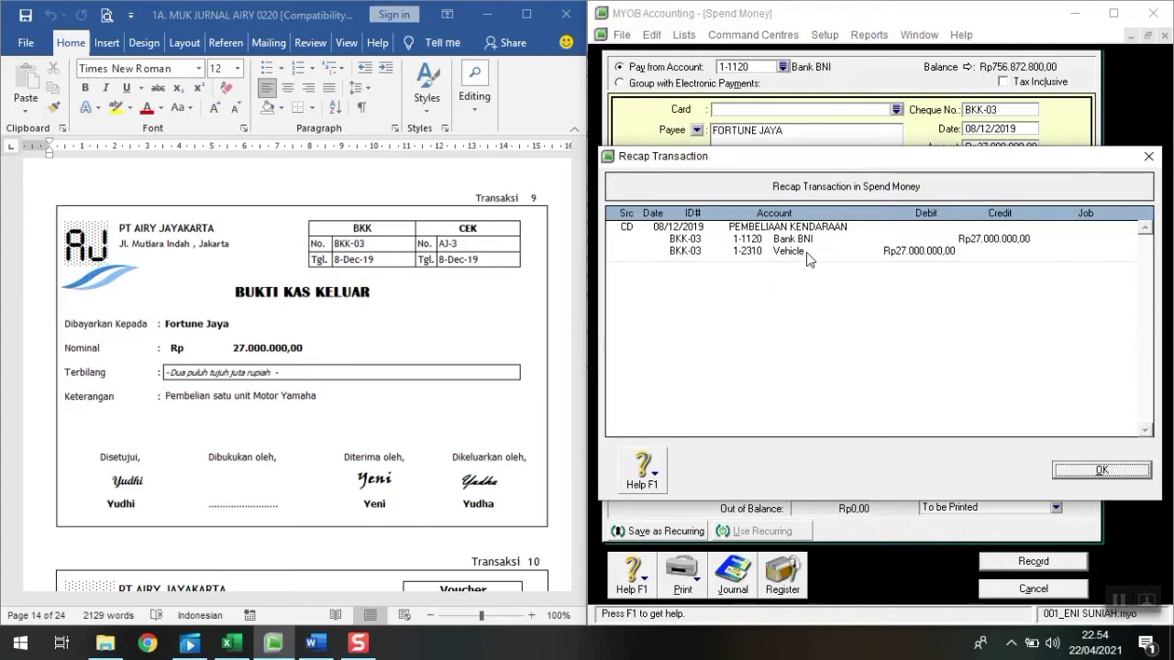
pyautogui.click(1105, 471)
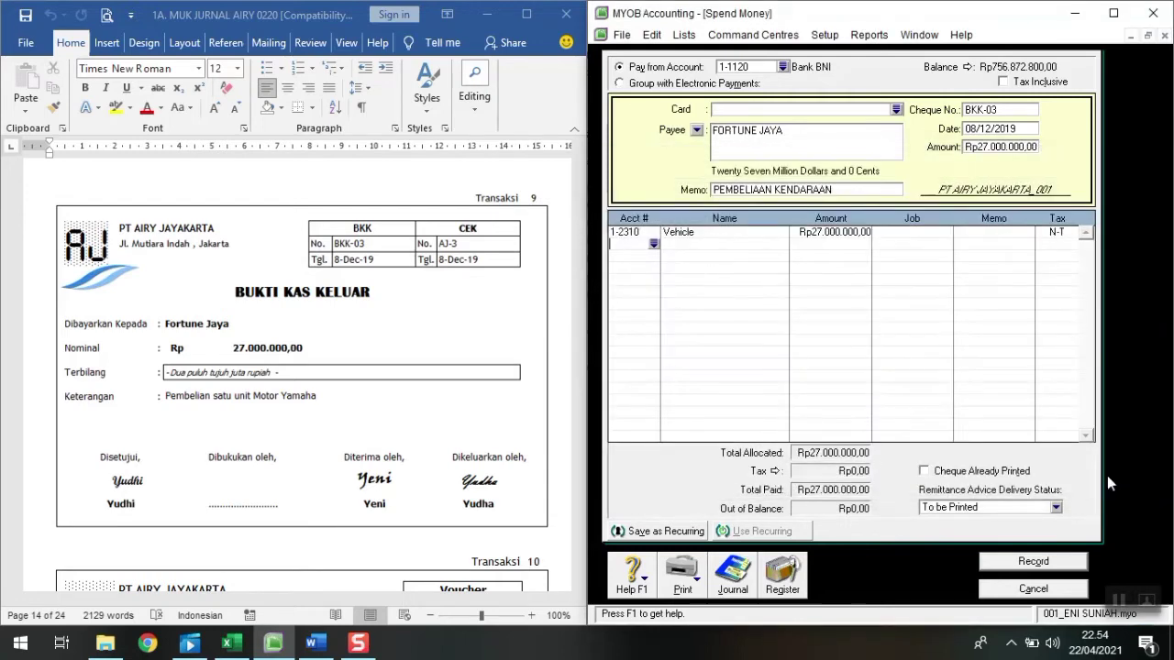
pyautogui.click(1065, 564)
pyautogui.click(1050, 592)
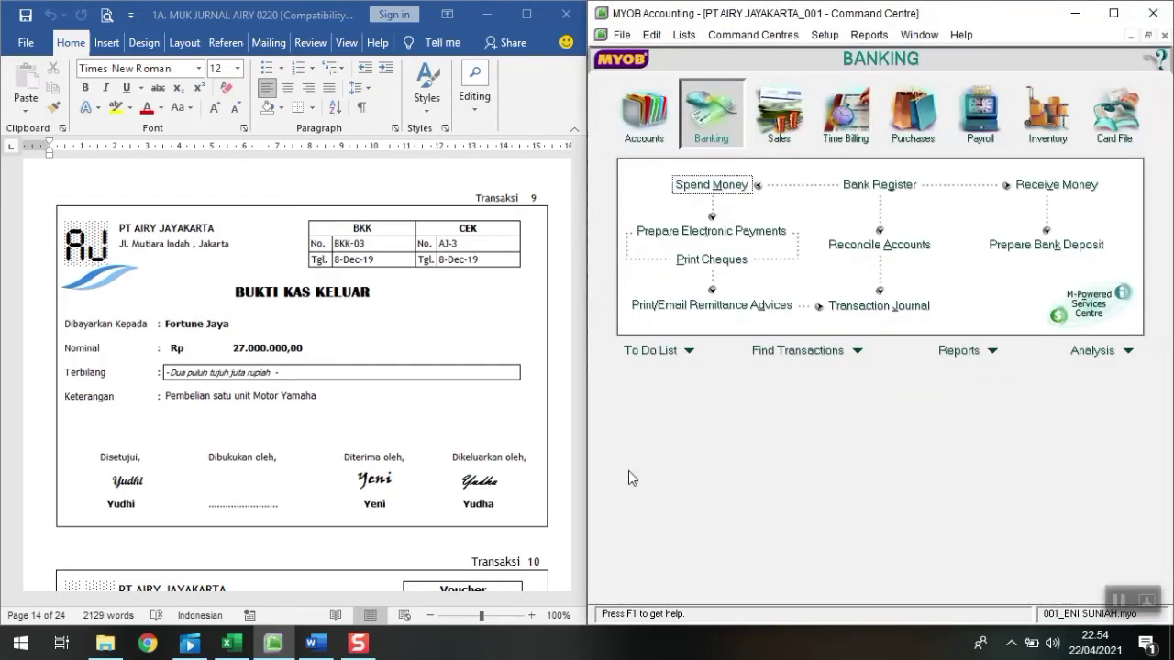
# Start a Receive Money entry for the Transaksi 11 voucher, deposited to 1-1120 Bank BNI with Tax Inclusive turned off
pyautogui.scroll(-8, 280, 417)
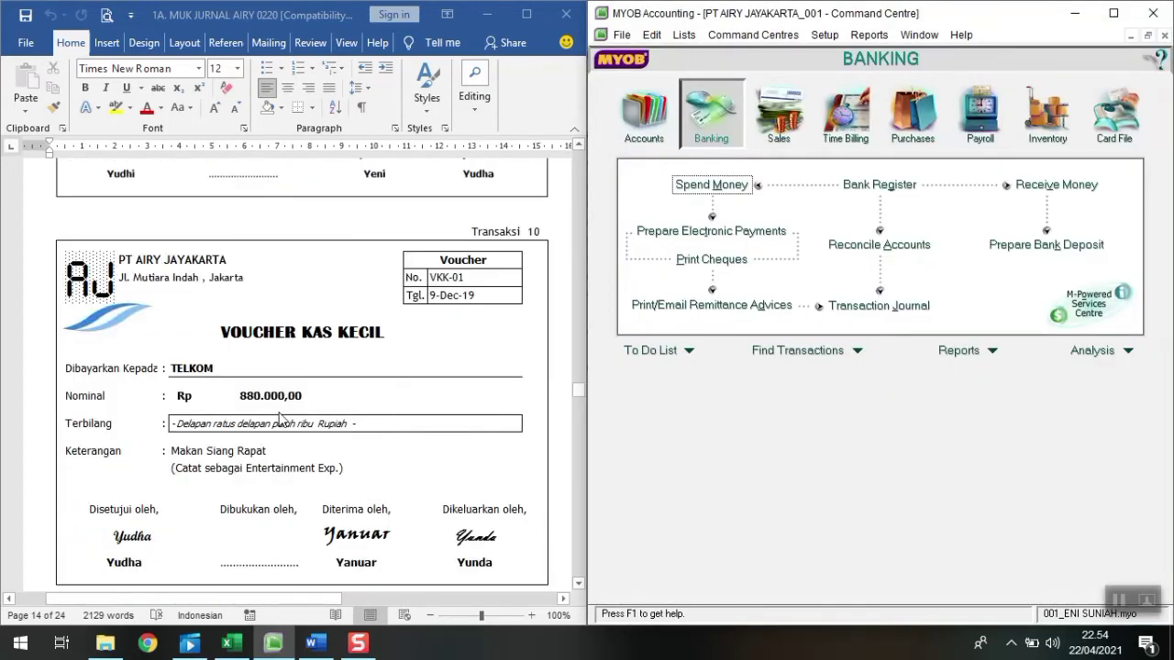
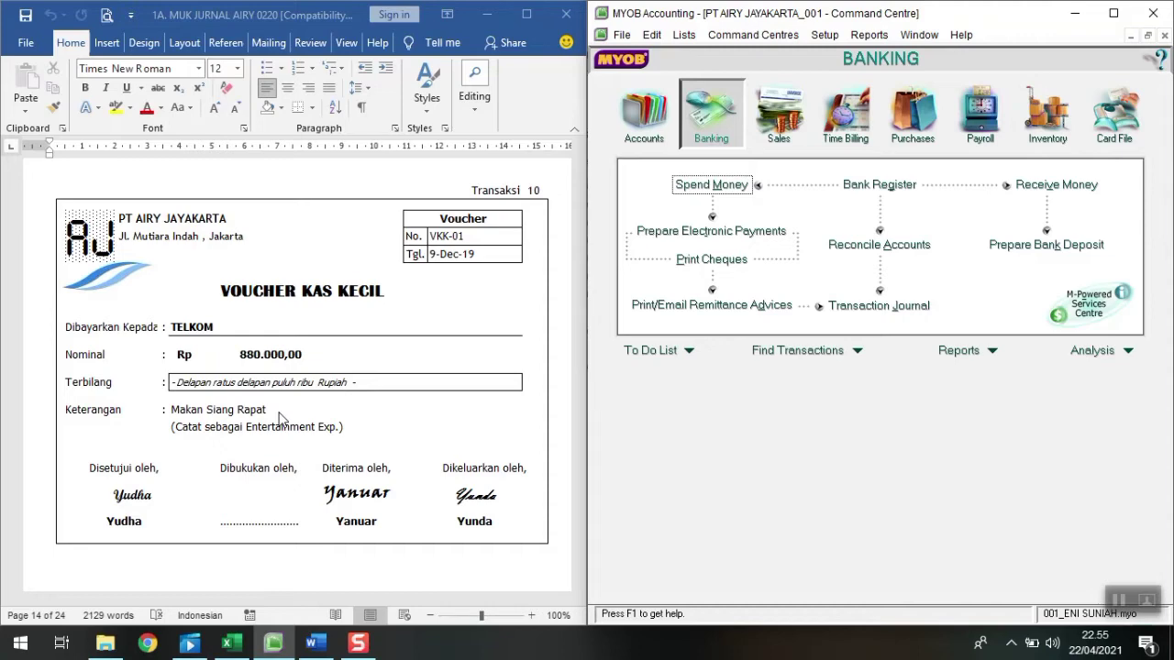
pyautogui.scroll(-4, 266, 427)
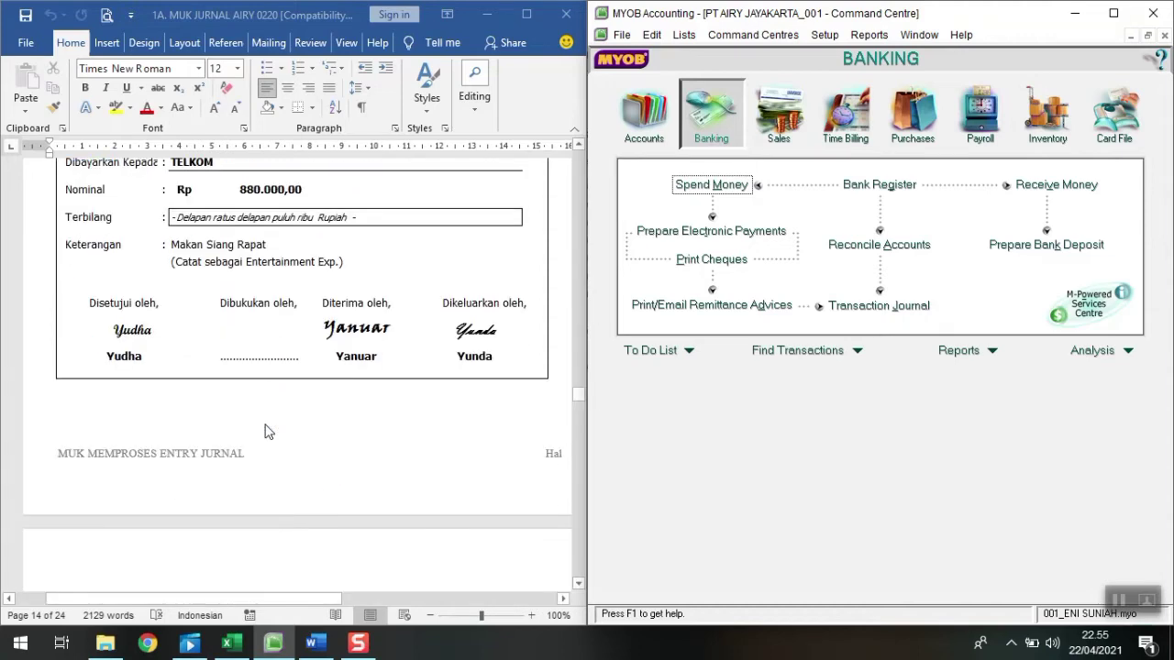
pyautogui.scroll(-6, 266, 431)
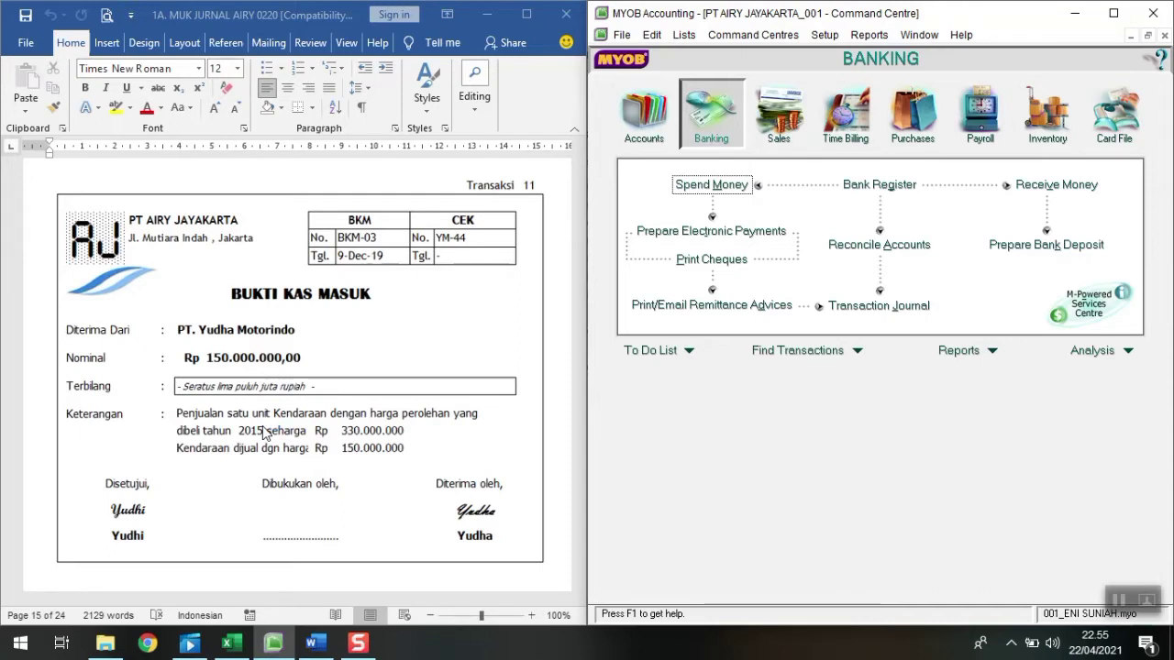
pyautogui.click(1038, 187)
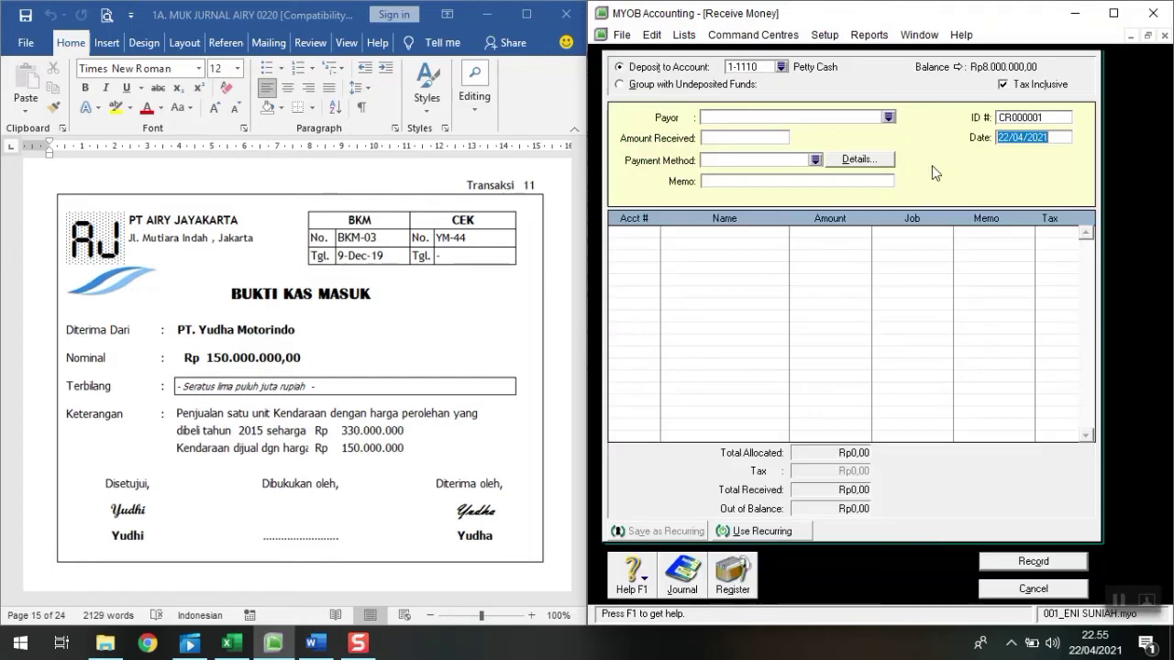
pyautogui.click(780, 67)
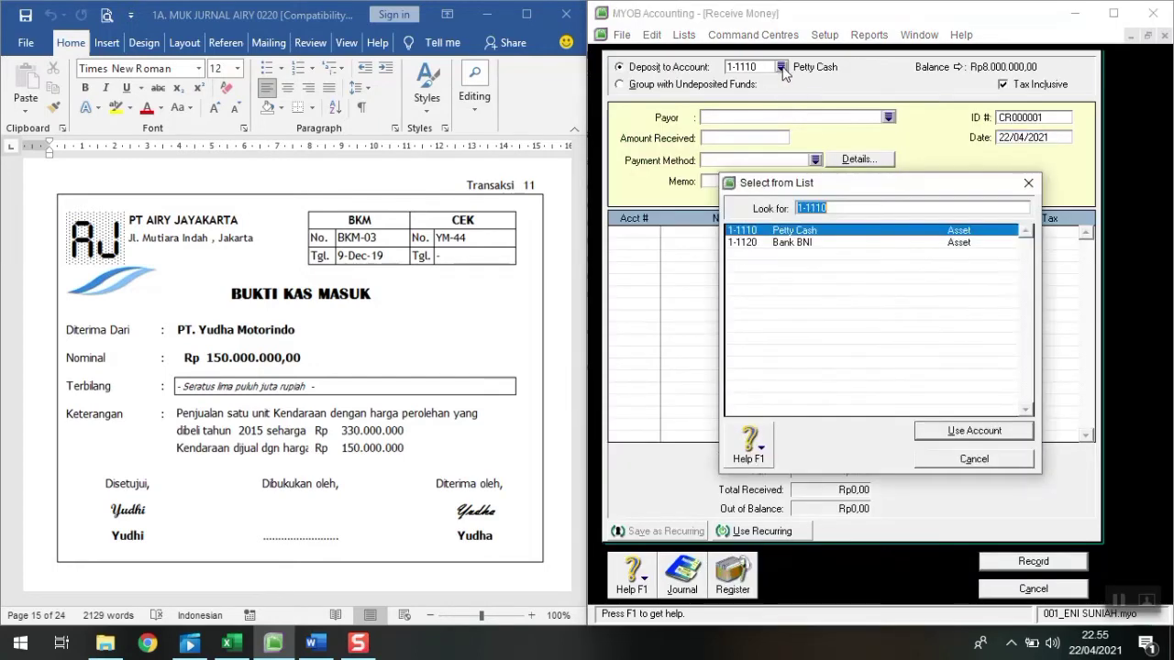
pyautogui.click(778, 244)
pyautogui.click(968, 433)
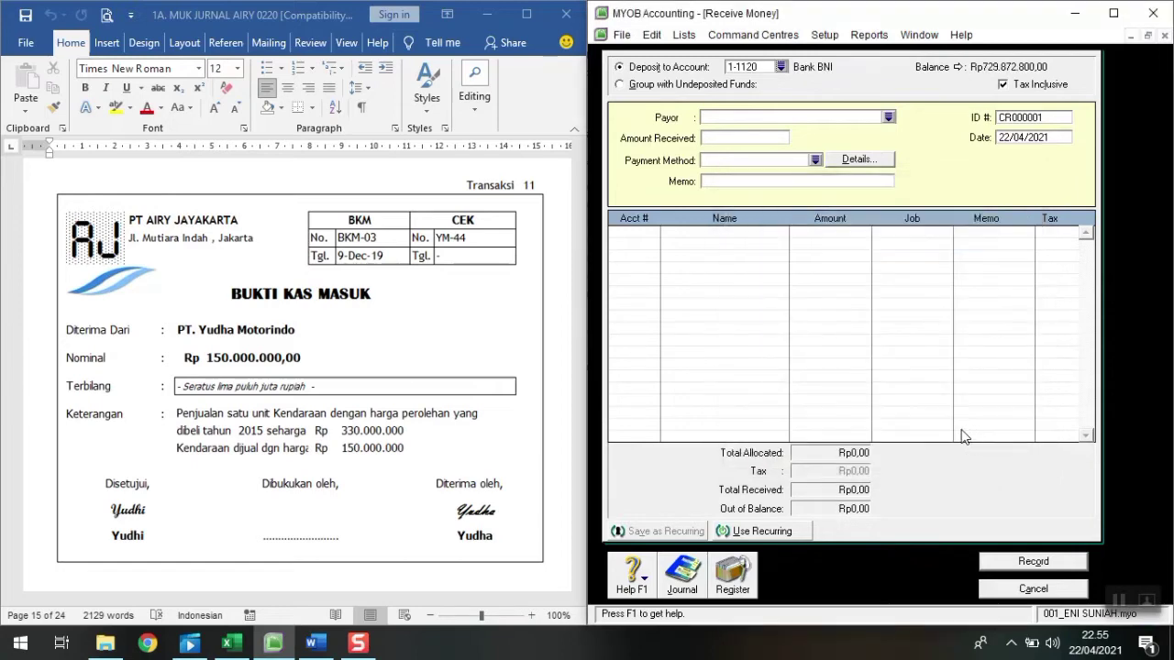
pyautogui.click(1007, 94)
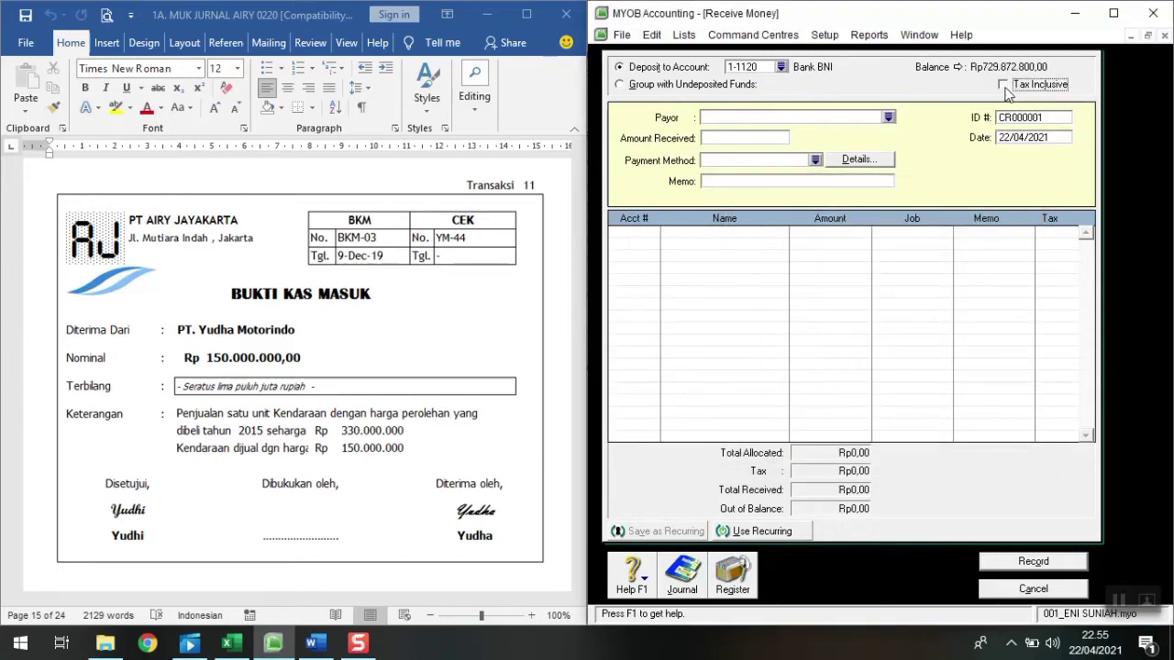
# Set the receipt's ID number to BKM-03, the date to 09/12/2019 and the amount received to Rp150.000.000
pyautogui.click(1006, 118)
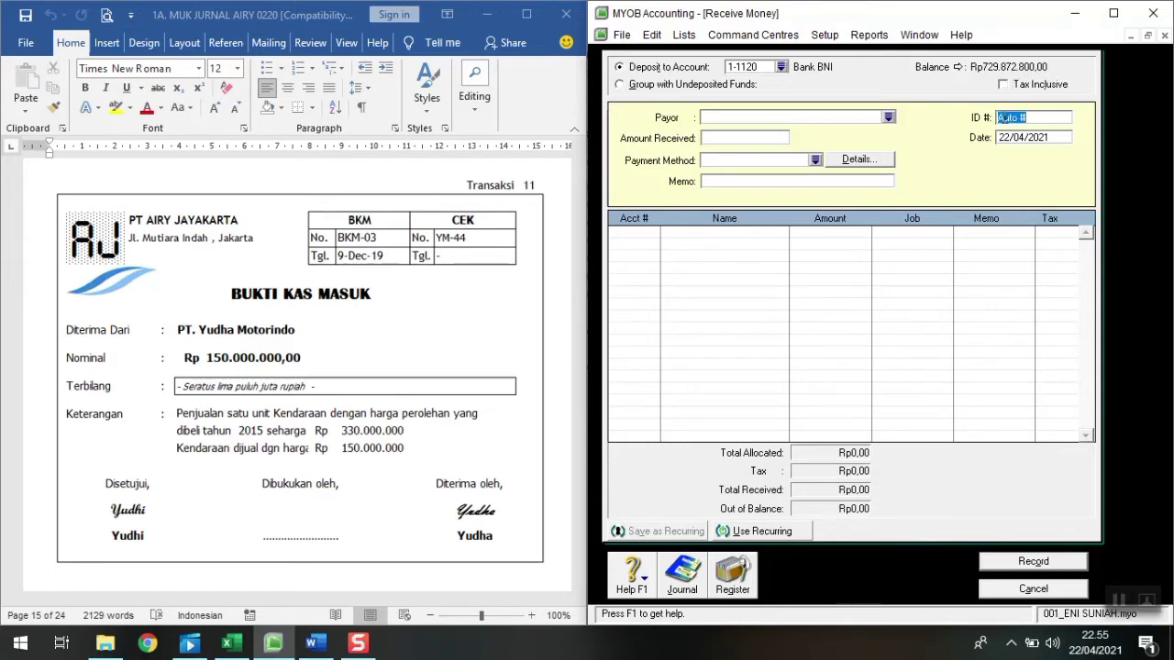
pyautogui.write('BKM')
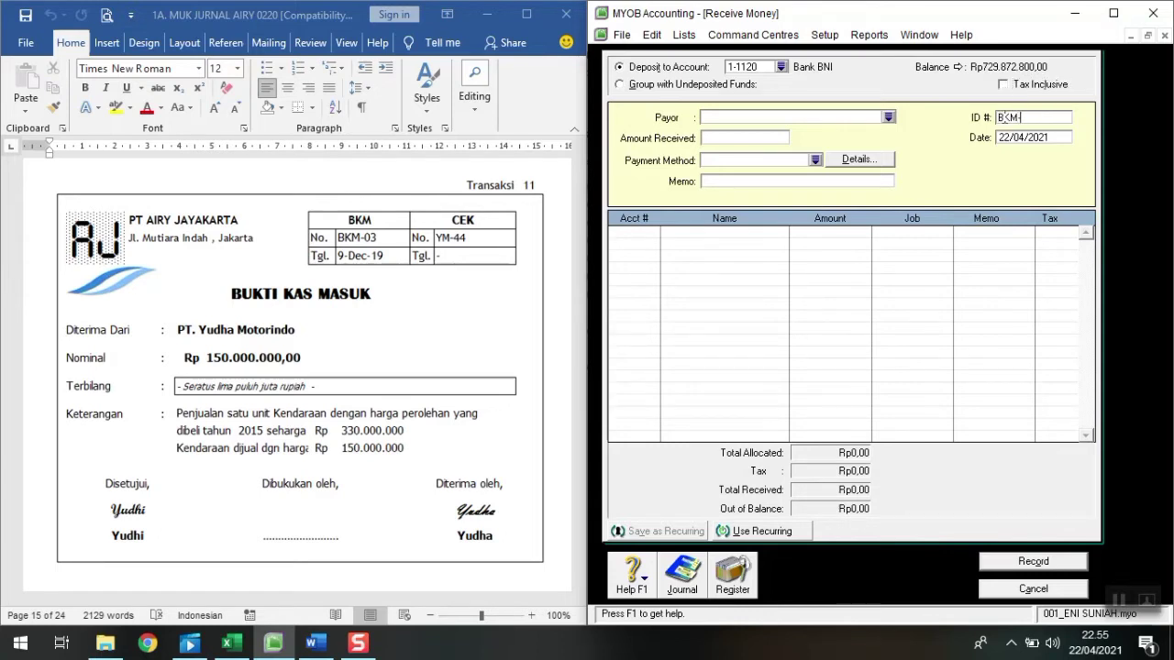
pyautogui.write('-03')
pyautogui.press('Tab')
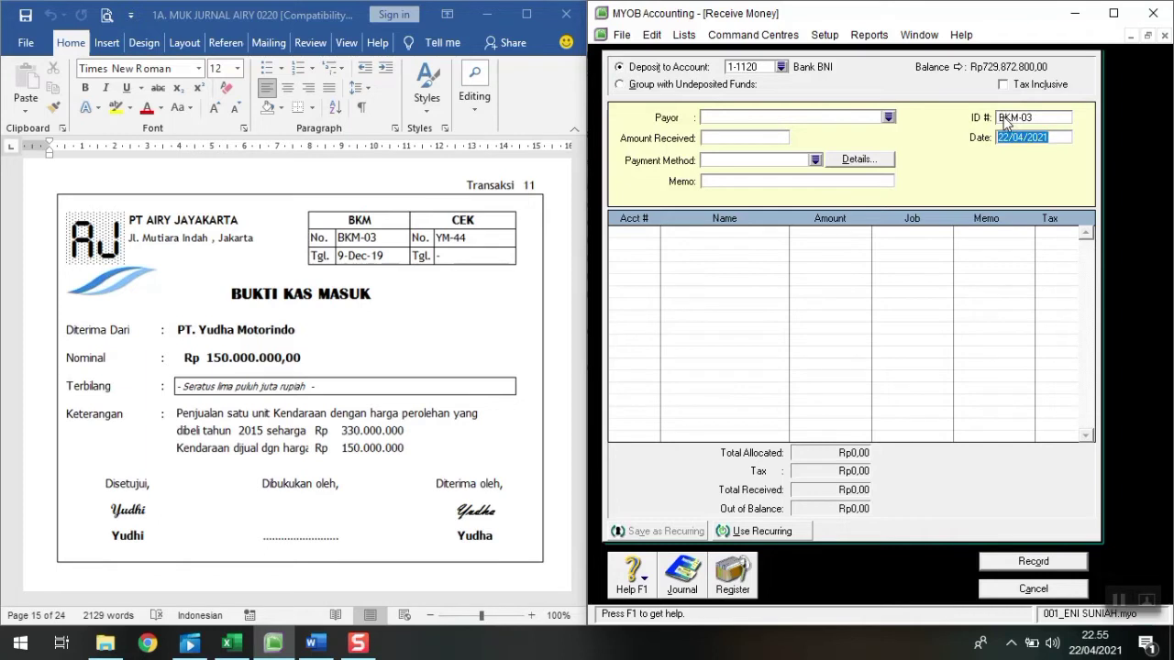
pyautogui.write('9/12/20')
pyautogui.press('Tab')
pyautogui.press('Tab')
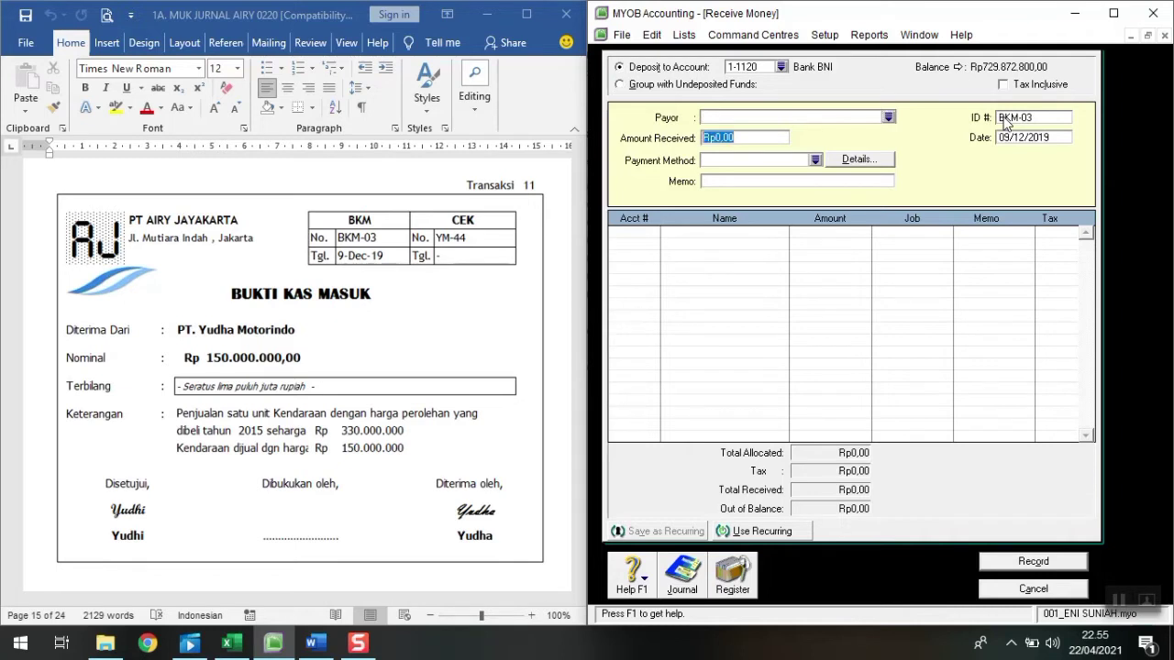
pyautogui.write('150.000.000')
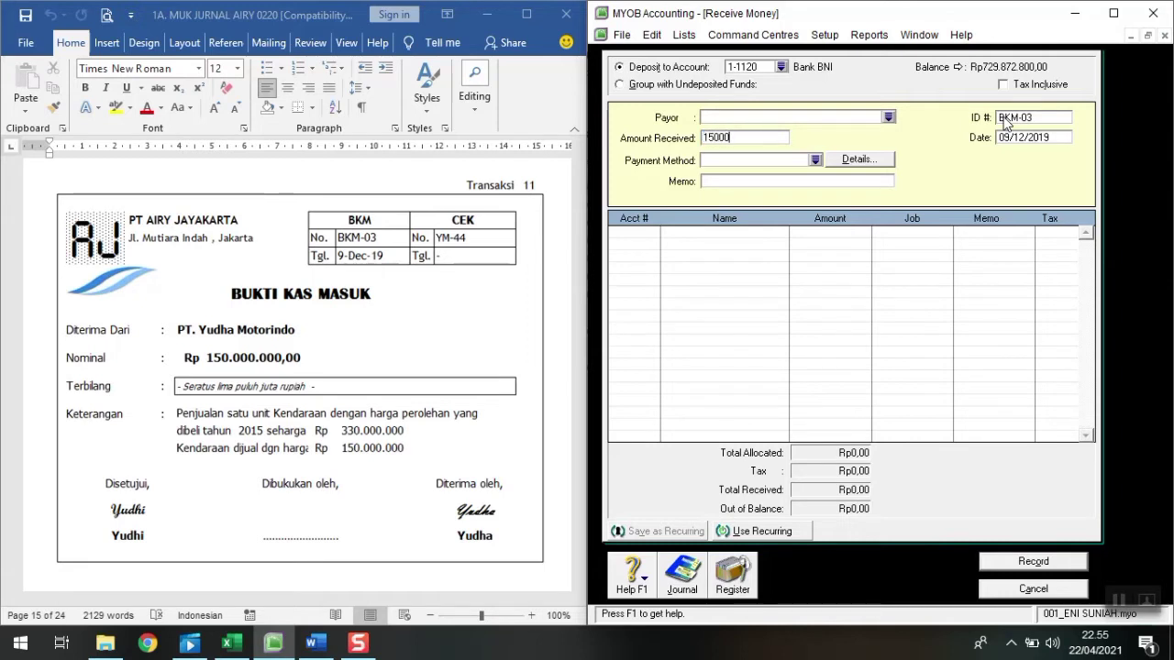
pyautogui.press('Tab')
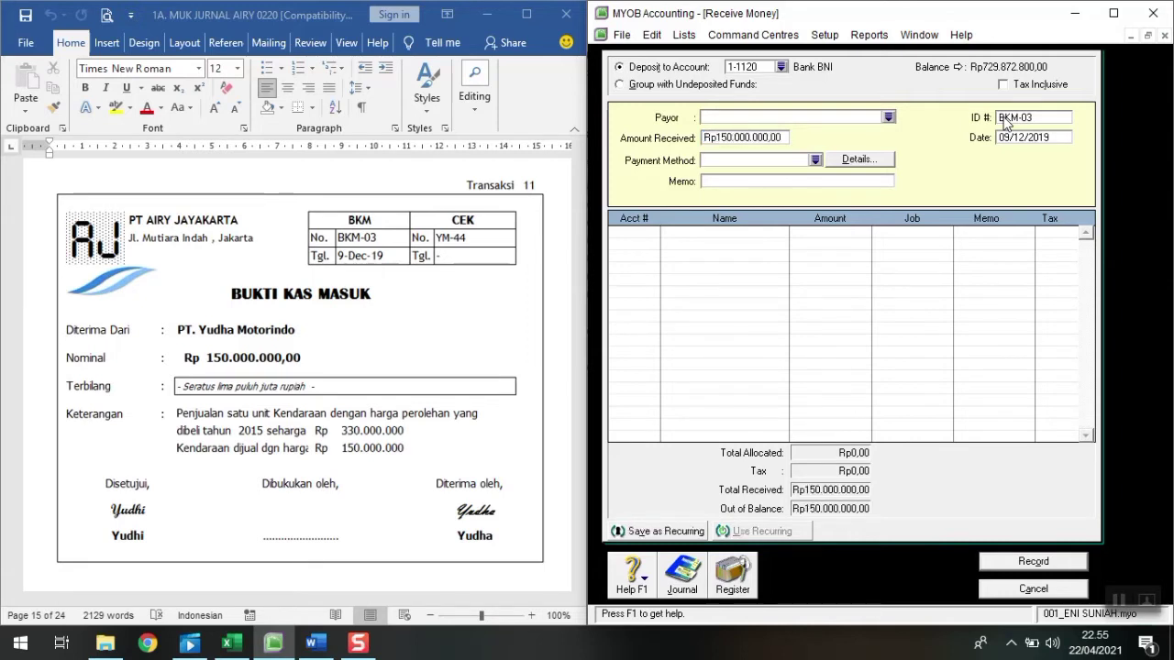
# Choose Cheque as the receipt's payment method and enter PENJUALAN KENDARAAN as the memo
pyautogui.click(815, 160)
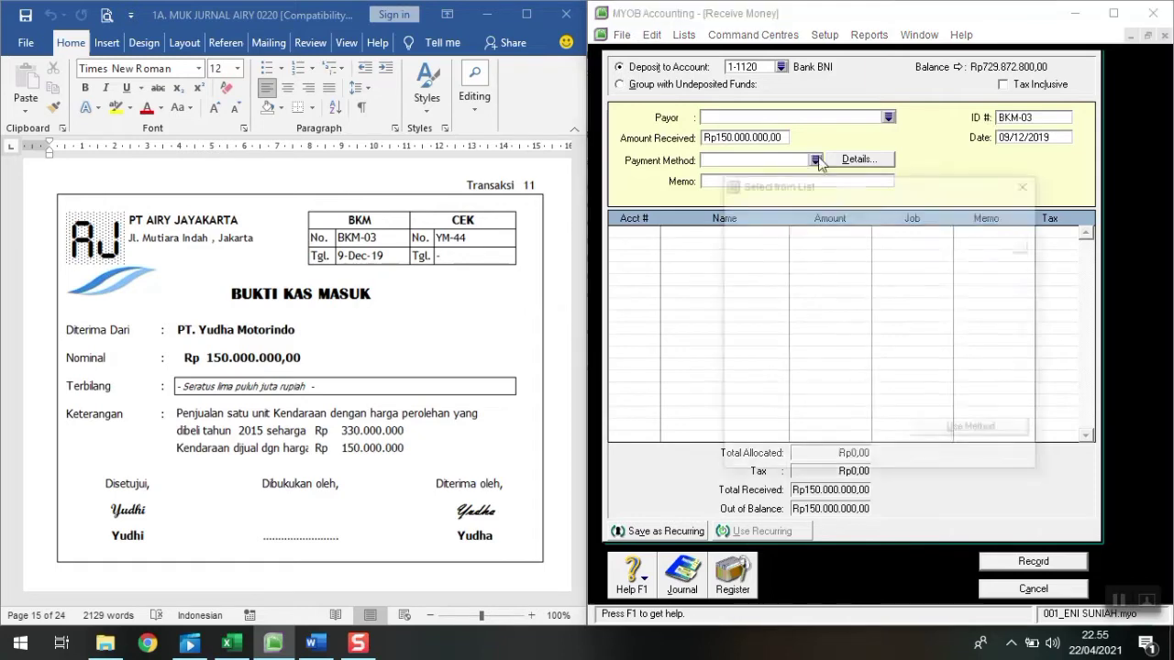
pyautogui.click(770, 279)
pyautogui.click(970, 427)
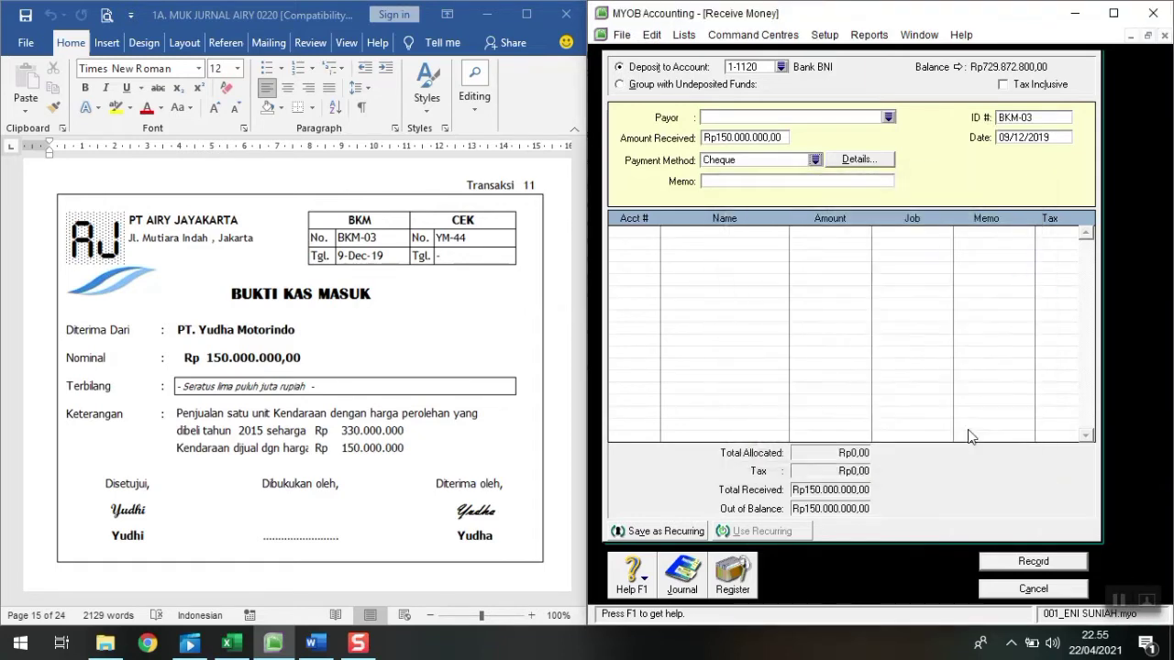
pyautogui.click(845, 179)
pyautogui.write('PENJUALAN ')
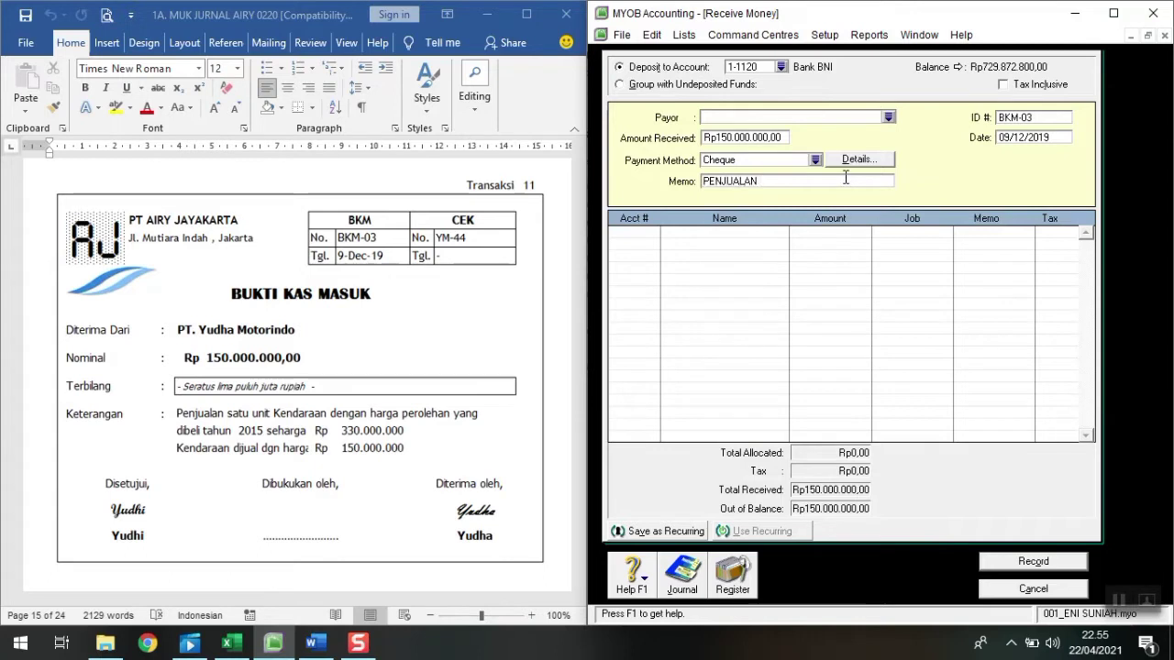
pyautogui.write('KENDARAAN')
pyautogui.press('Tab')
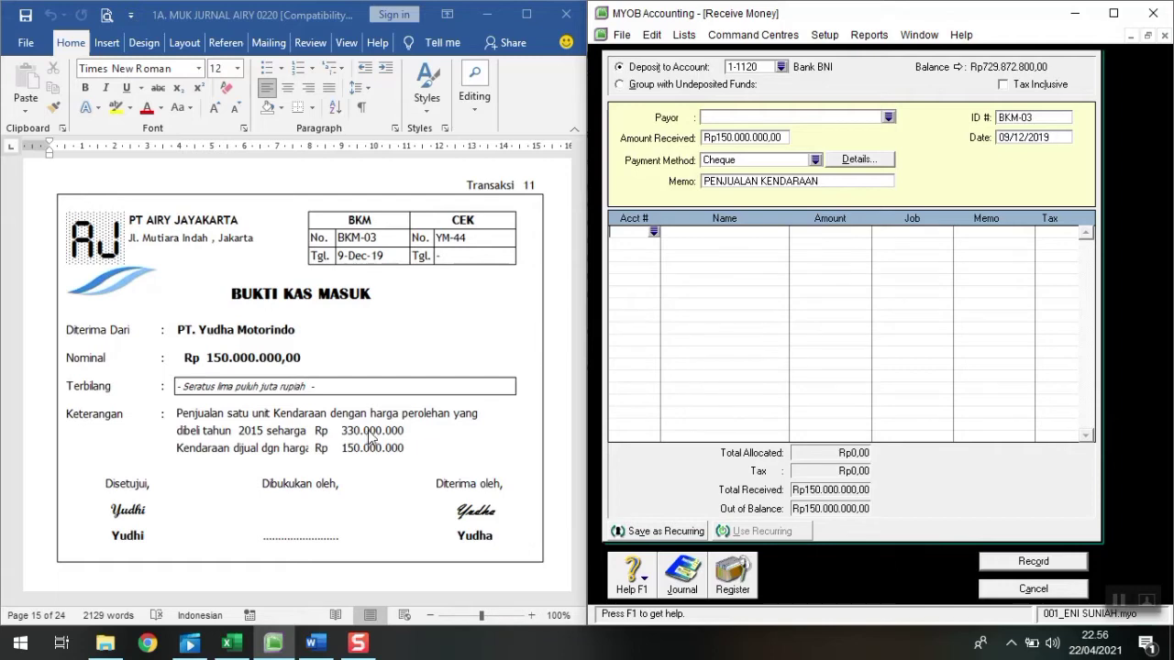
# Allocate Rp330.000.000 to account 1-2310 Vehicle on the receipt's first line
pyautogui.click(654, 231)
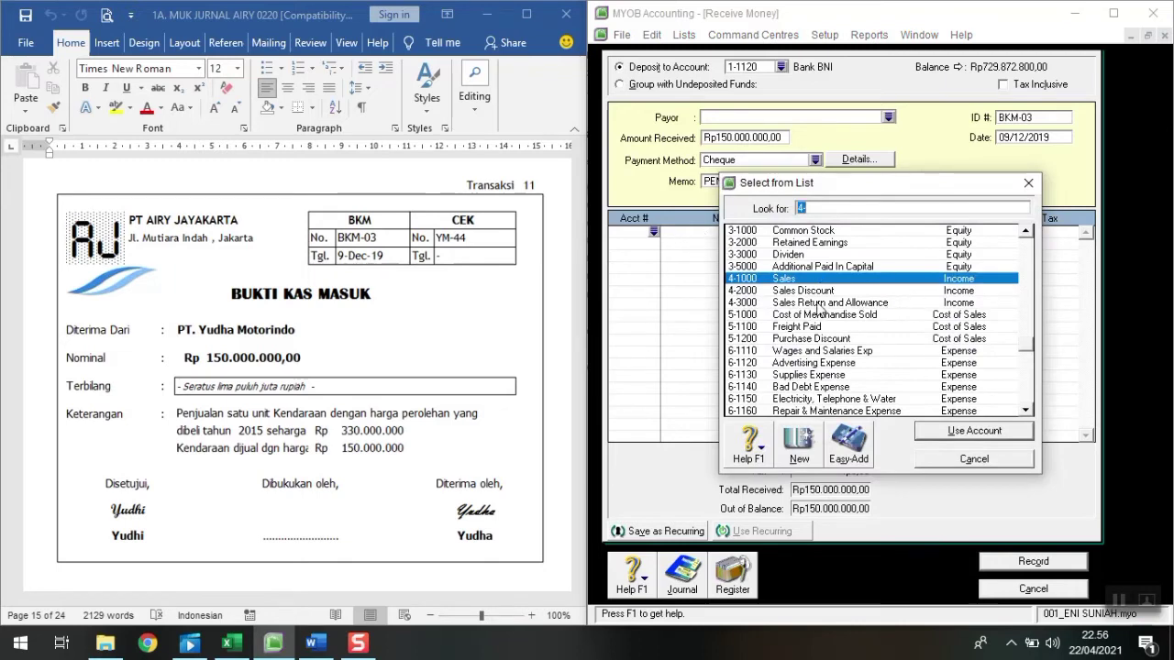
pyautogui.write('1')
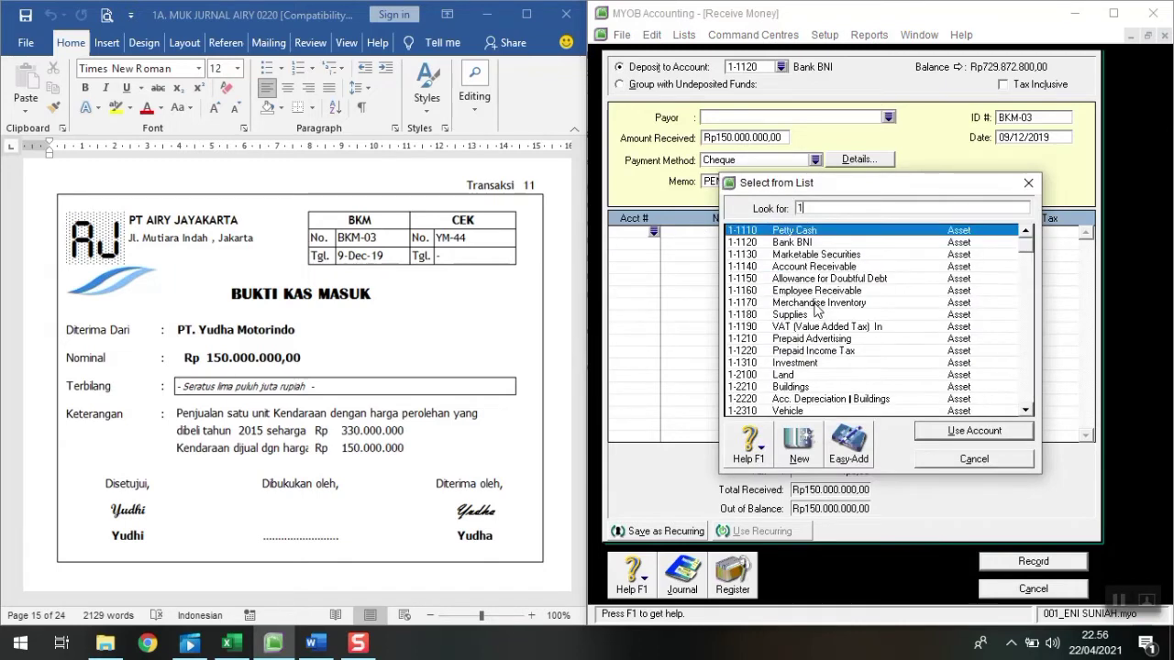
pyautogui.click(801, 411)
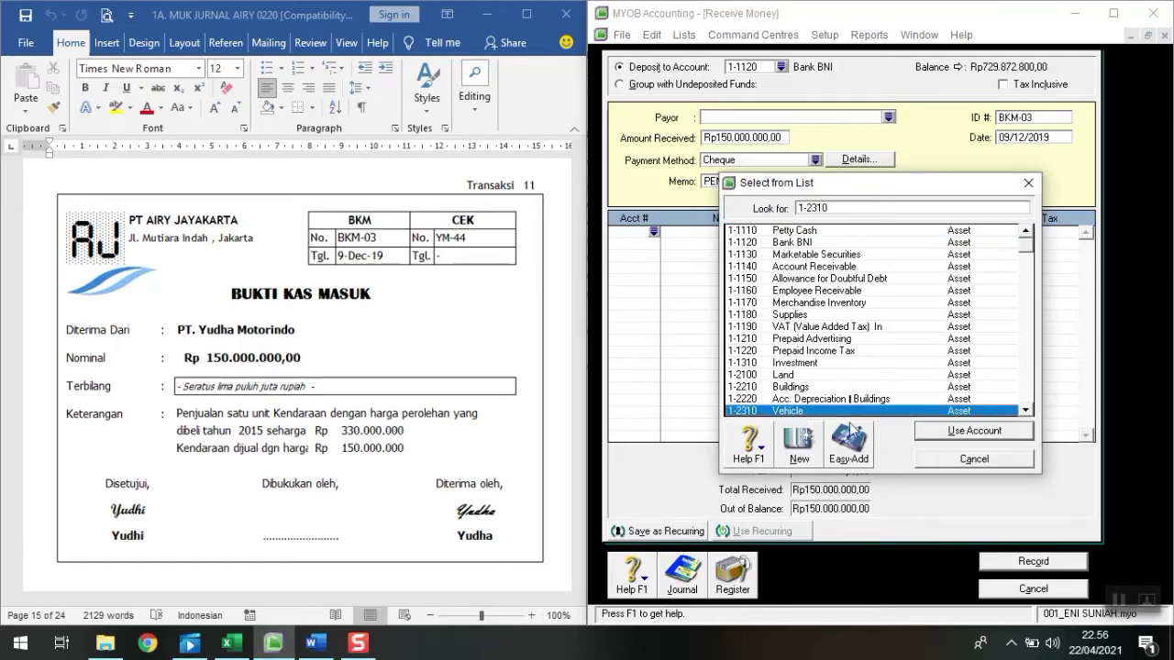
pyautogui.click(957, 435)
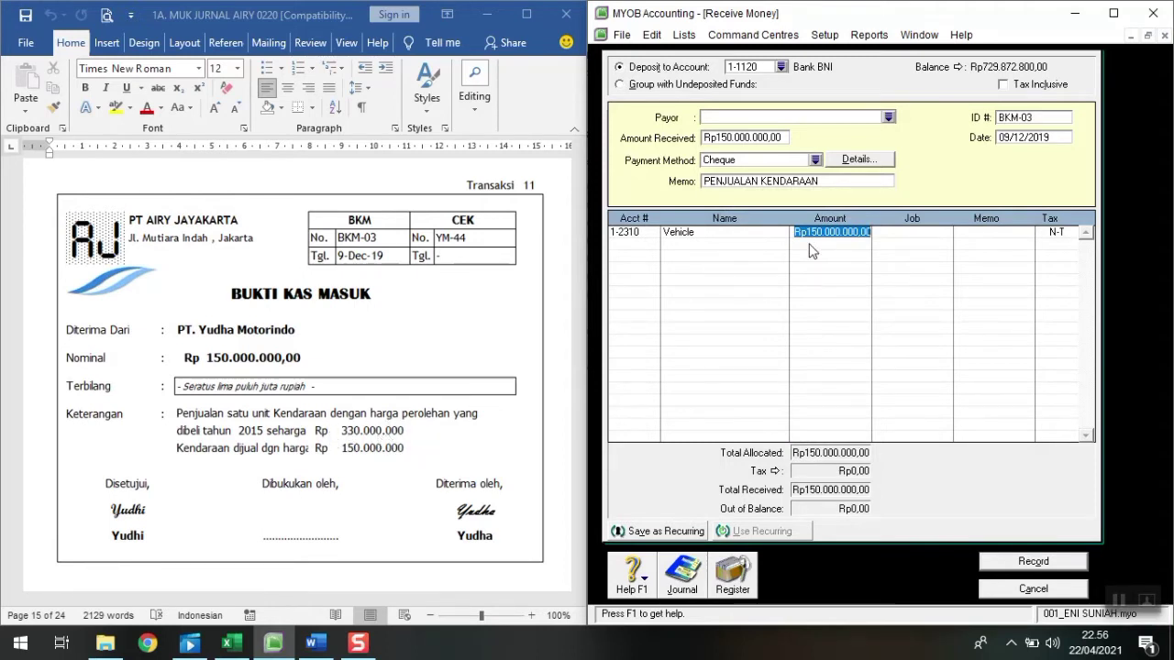
pyautogui.write('33')
pyautogui.write('0.000.000')
pyautogui.press('Tab')
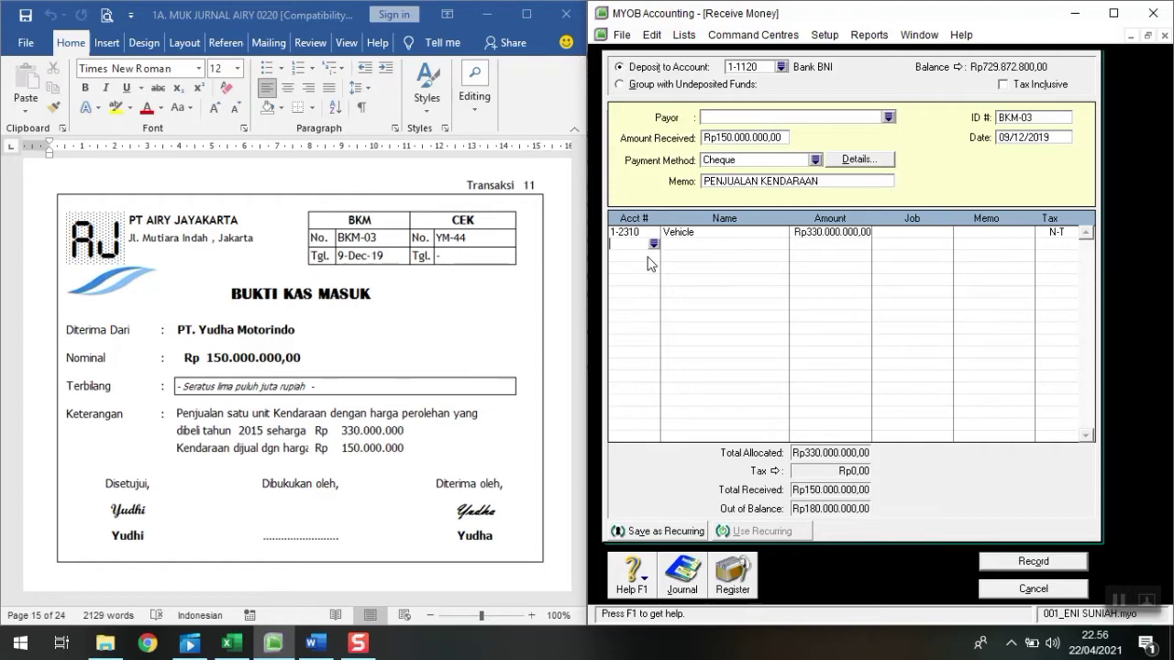
# Switch to the Word document and examine the sold vehicle's accumulated depreciation in the fixed asset list
pyautogui.click(502, 405)
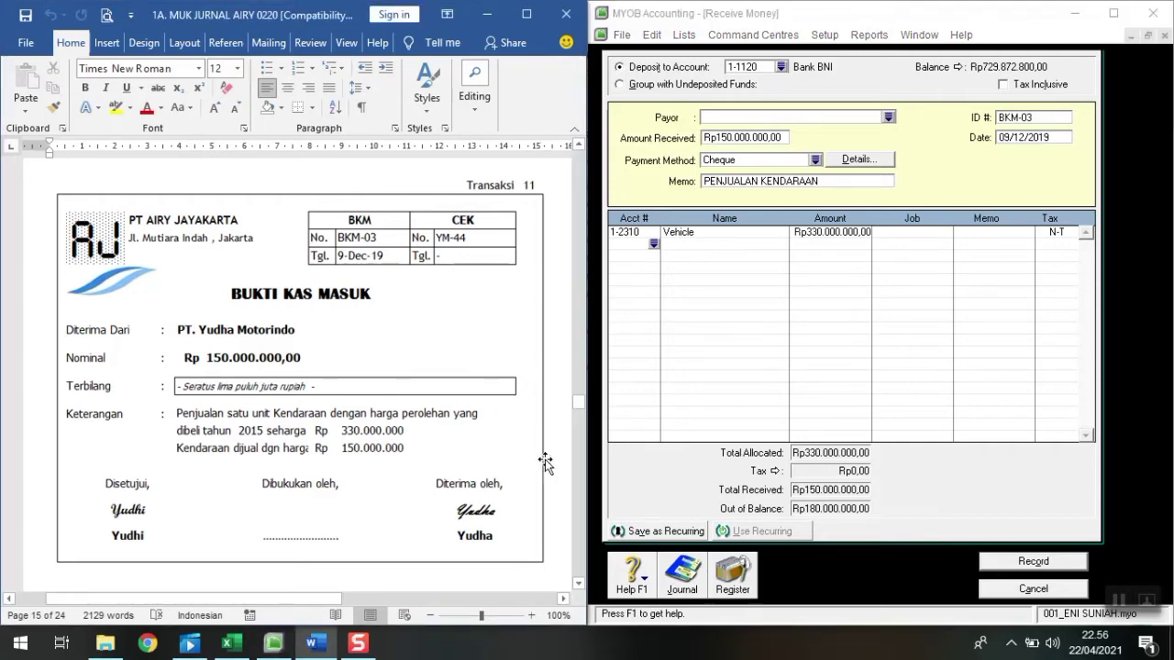
pyautogui.moveTo(577, 405); pyautogui.dragTo(579, 237)
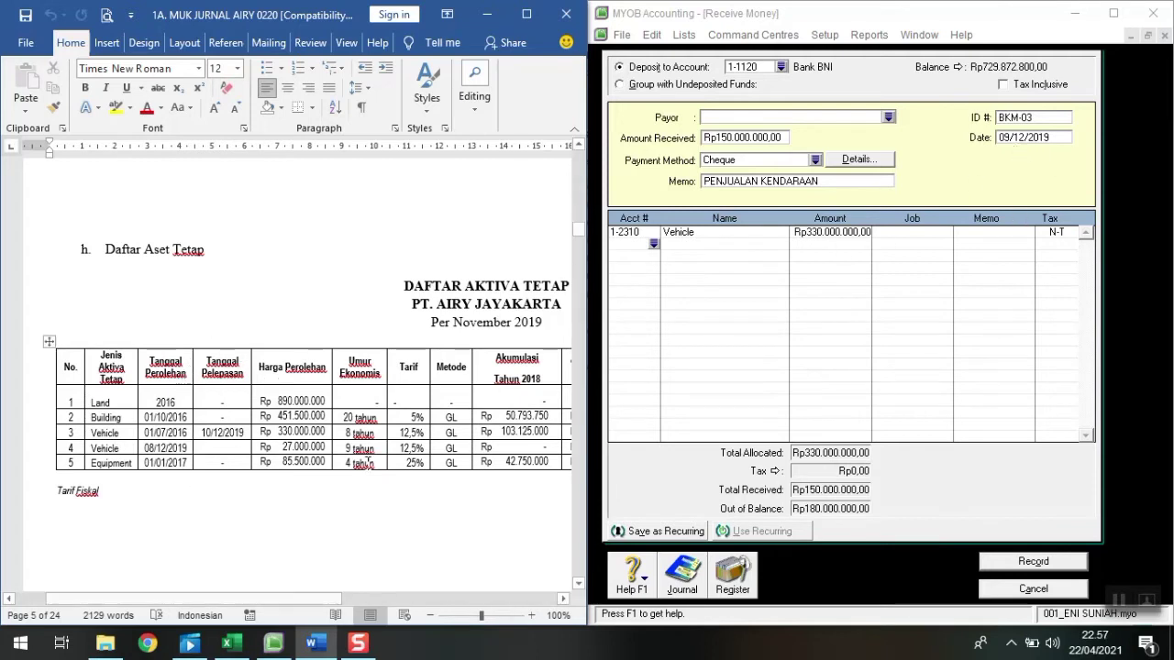
pyautogui.click(208, 433)
pyautogui.moveTo(70, 434); pyautogui.dragTo(521, 431)
pyautogui.moveTo(334, 598); pyautogui.dragTo(520, 594)
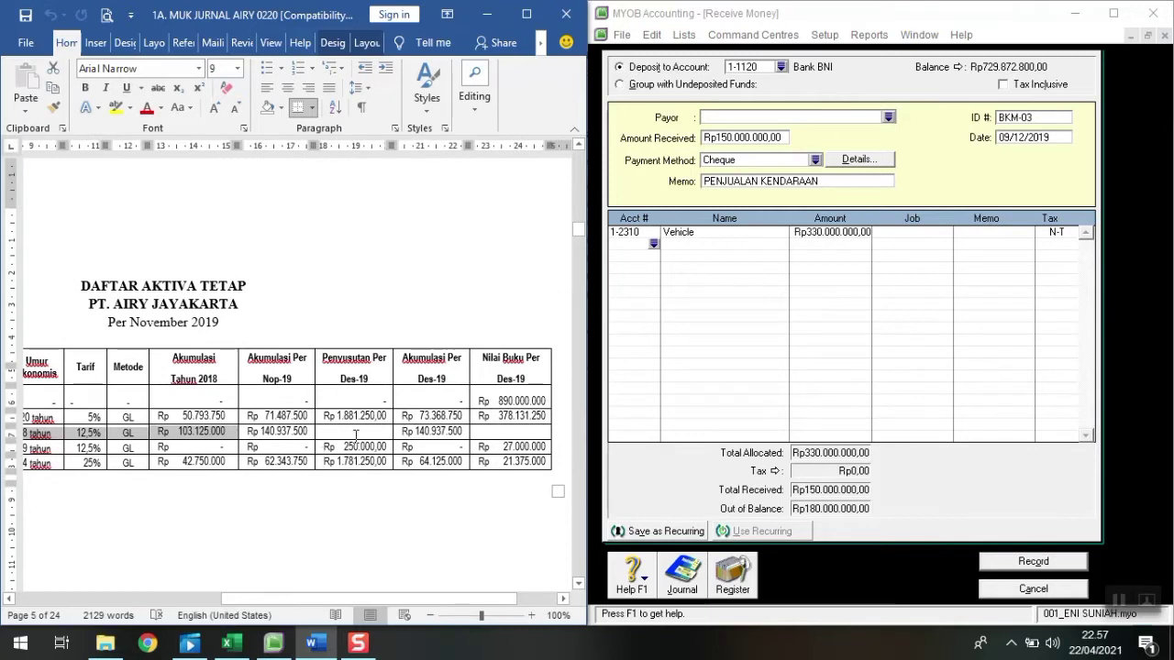
pyautogui.moveTo(256, 431); pyautogui.dragTo(449, 438)
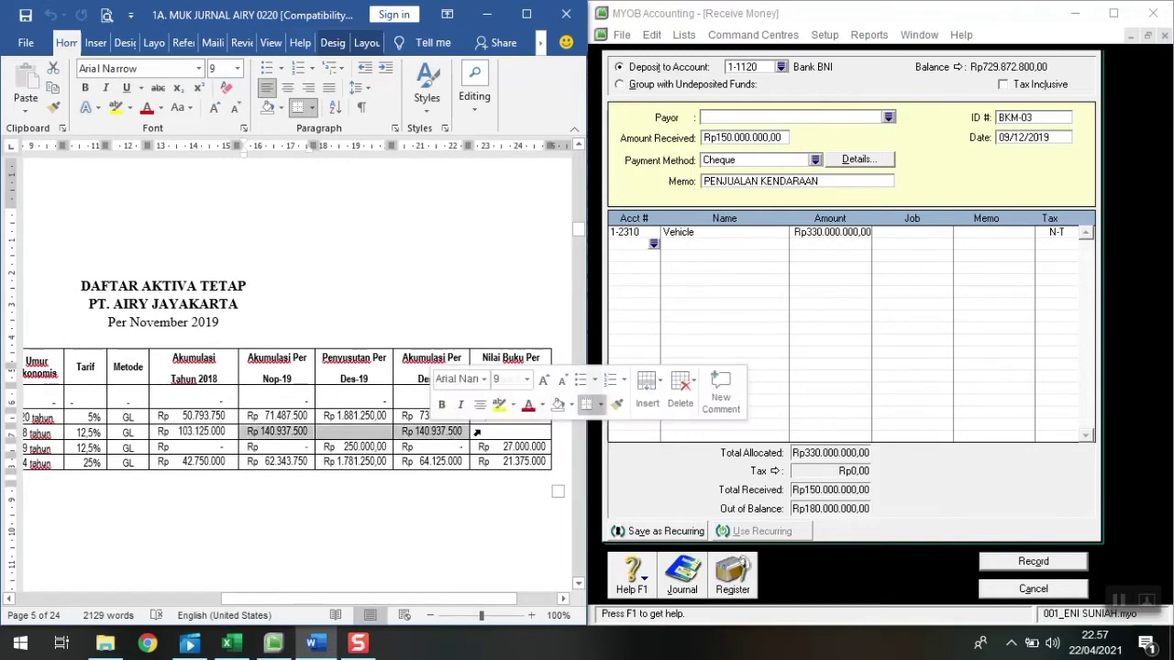
# Back in MYOB, add a receipt line for account 1-2320 Acc. Depreciation Vehicle with the amount -Rp140.937.500
pyautogui.click(654, 244)
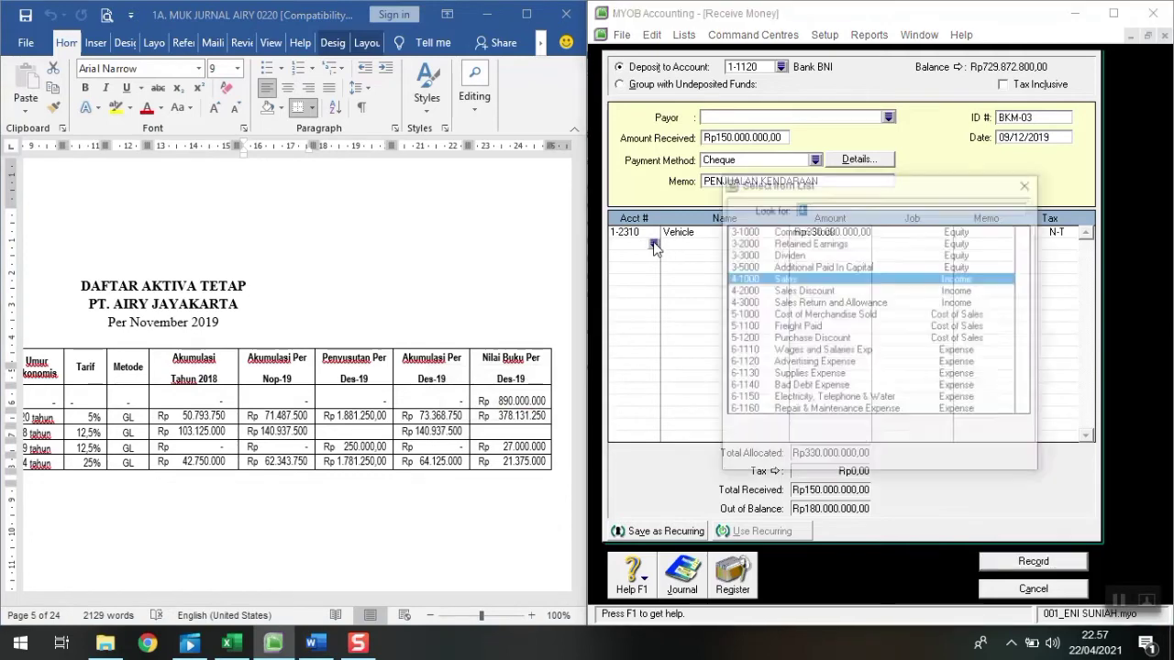
pyautogui.write('1-2220')
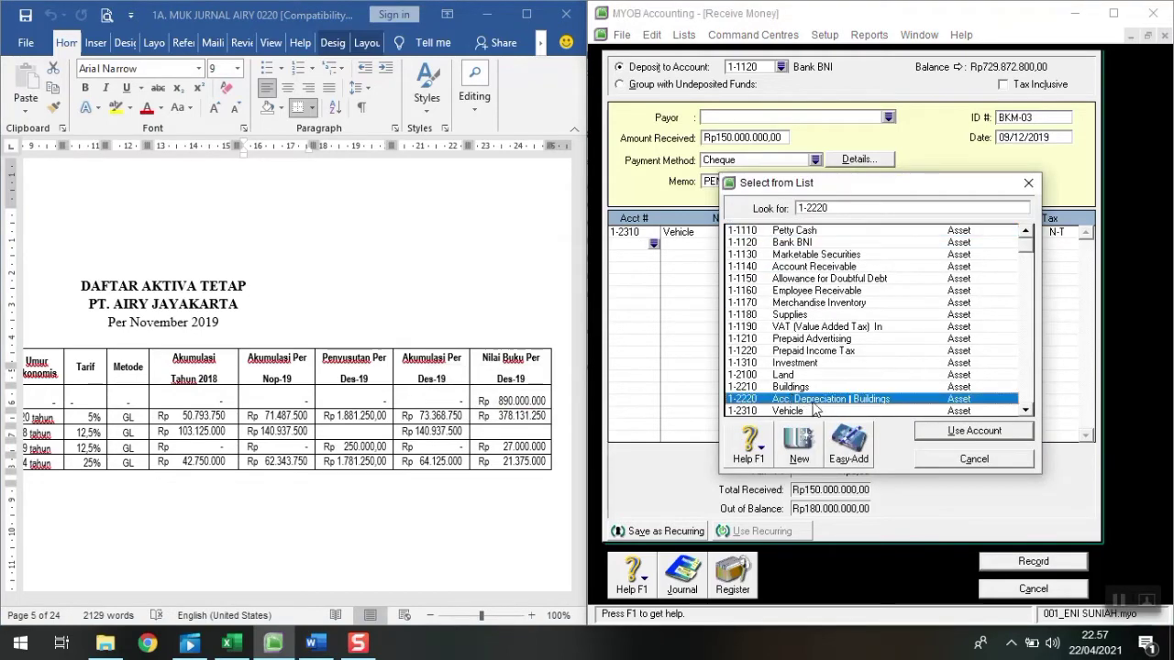
pyautogui.scroll(-1, 814, 403)
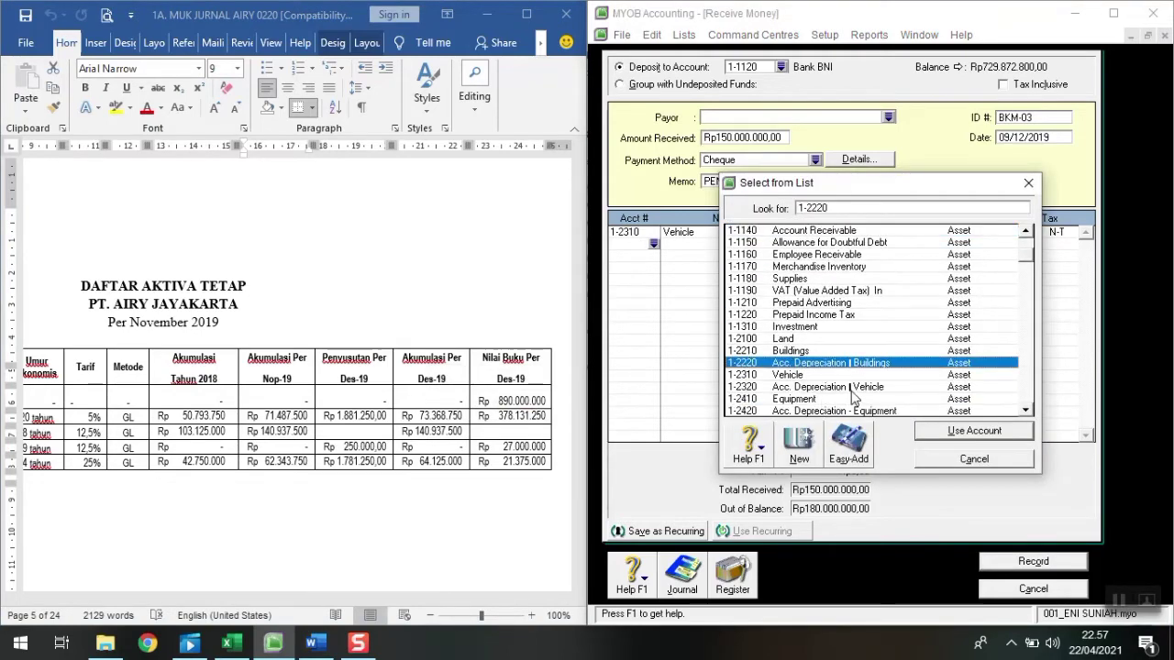
pyautogui.click(851, 391)
pyautogui.click(982, 431)
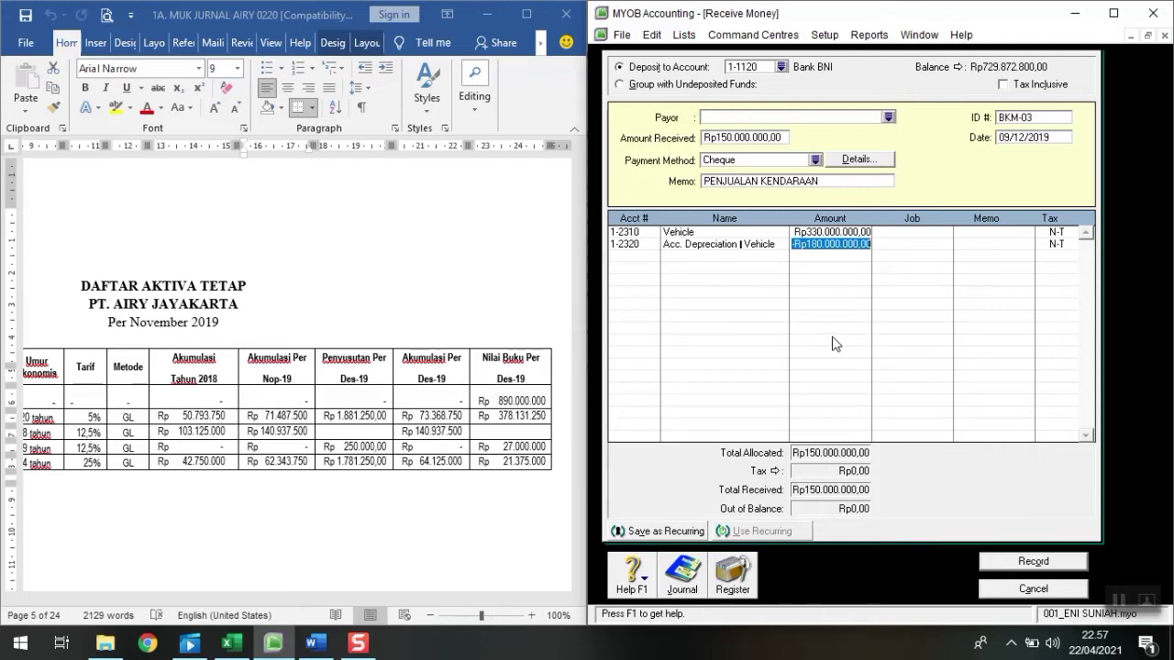
pyautogui.press('BackSpace')
pyautogui.write('-14')
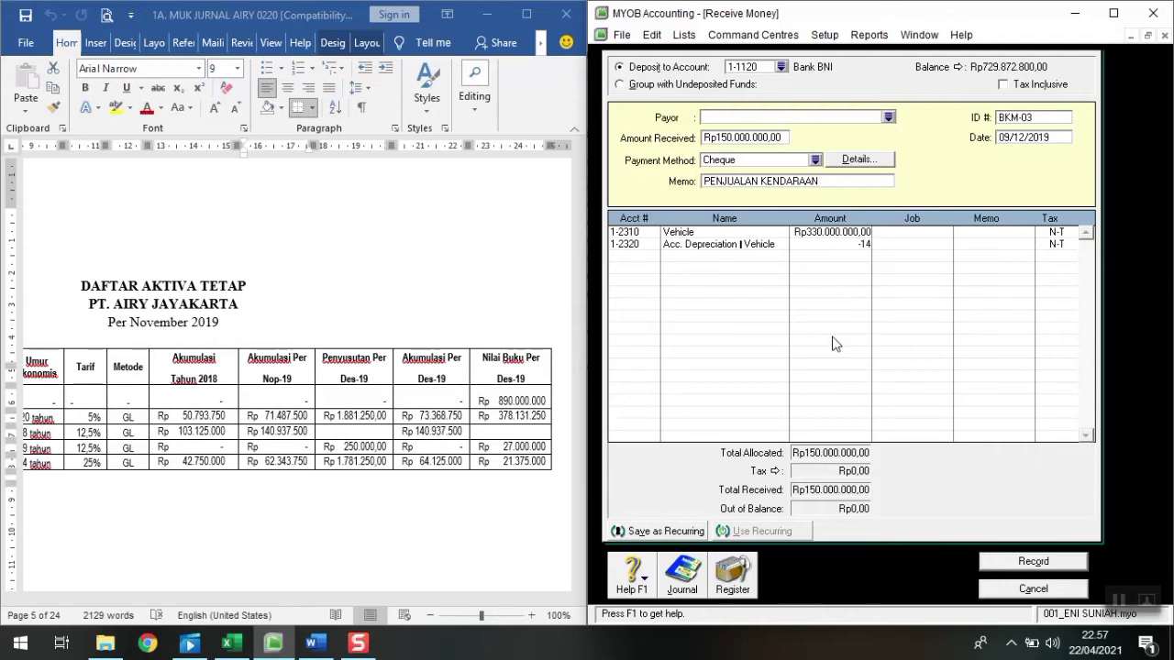
pyautogui.write('0937500')
pyautogui.press('Return')
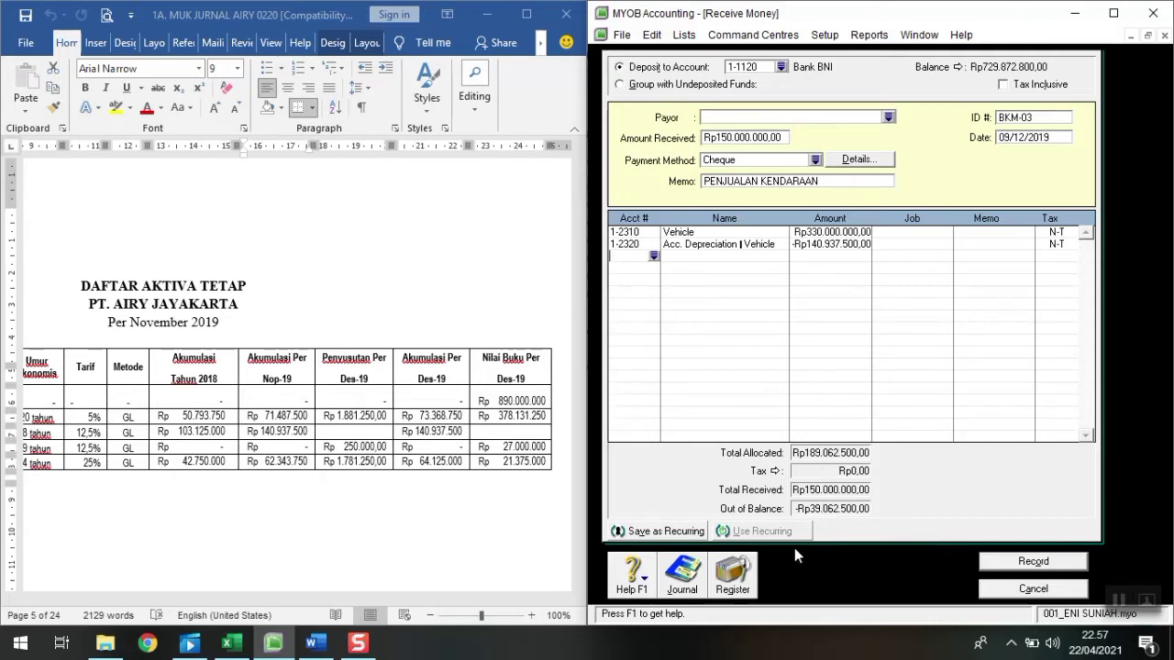
# Return in the Word document from the fixed asset list to the Transaksi 11 receipt voucher BKM-03 for the vehicle sale
pyautogui.click(225, 591)
pyautogui.moveTo(250, 594); pyautogui.dragTo(64, 601)
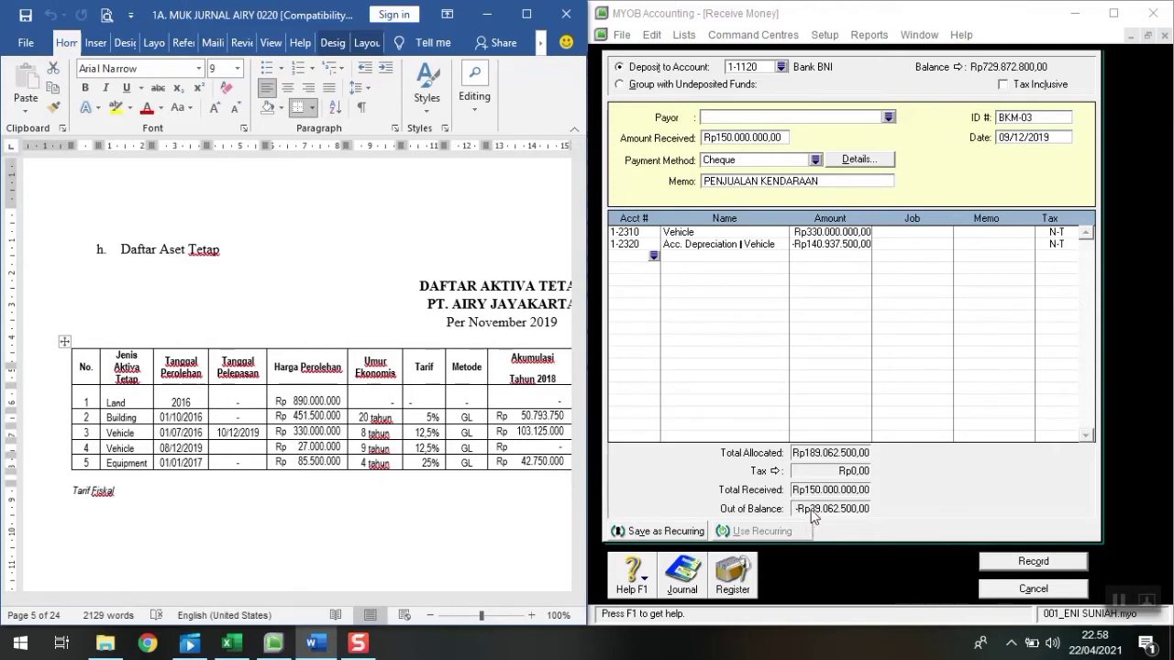
pyautogui.click(581, 239)
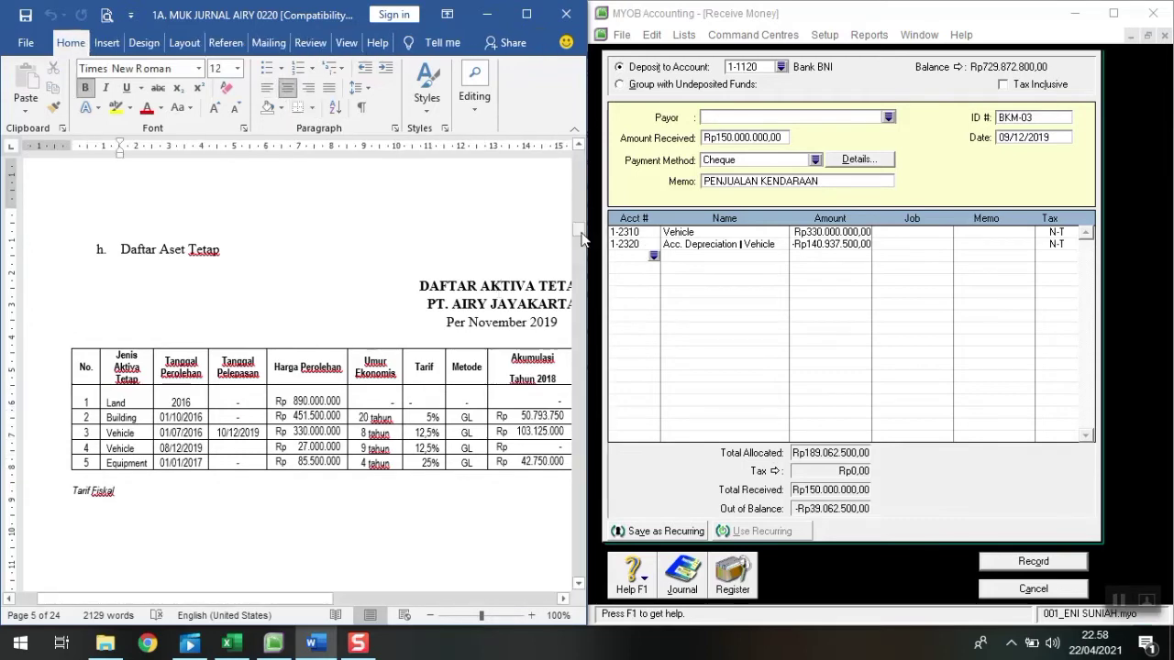
pyautogui.moveTo(582, 238); pyautogui.dragTo(590, 384)
pyautogui.moveTo(590, 386); pyautogui.dragTo(591, 402)
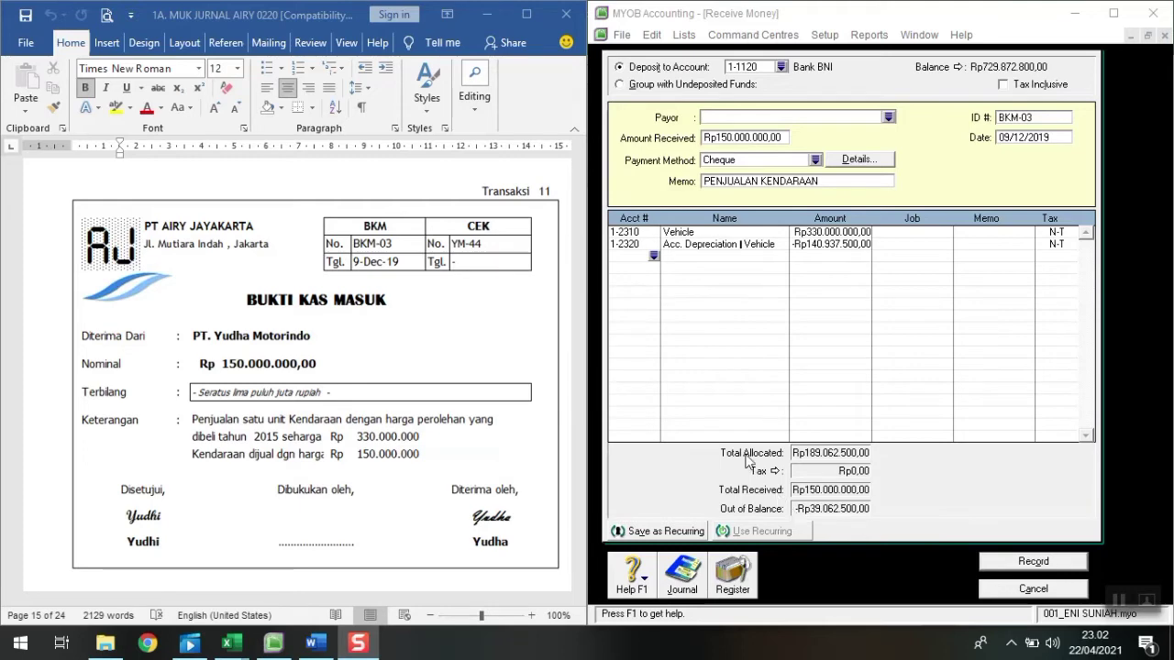
# Add a receipt line for account 9-5000 Loss on Disposal/Sales of Fixed assets with the amount -Rp39.062.500
pyautogui.click(653, 258)
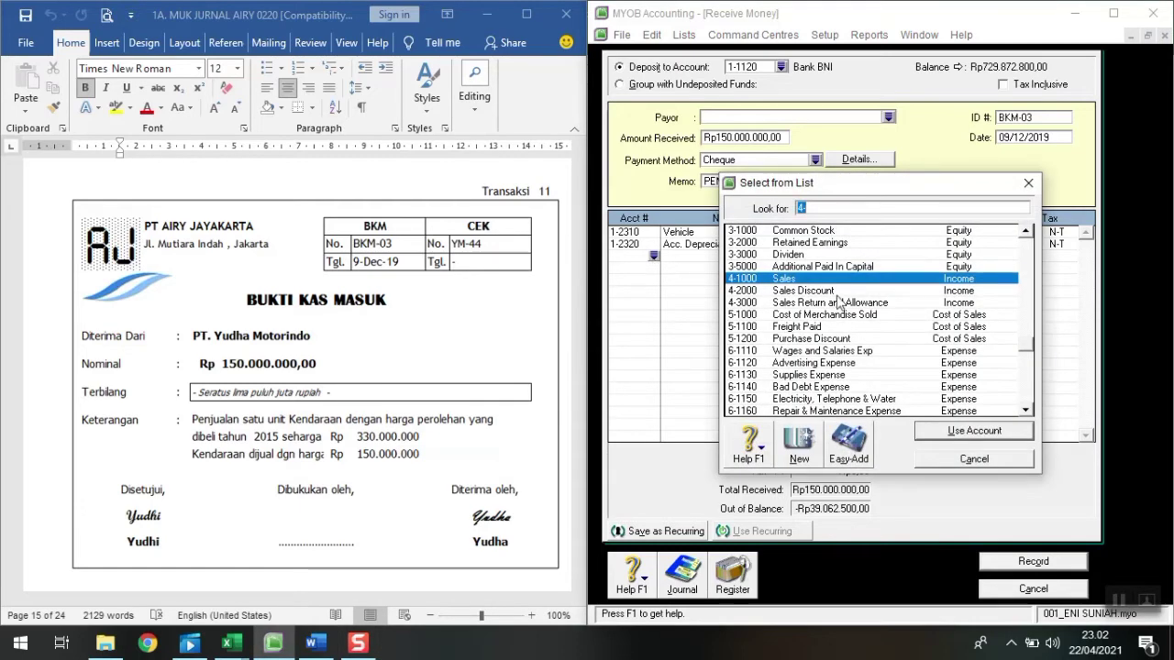
pyautogui.click(1030, 394)
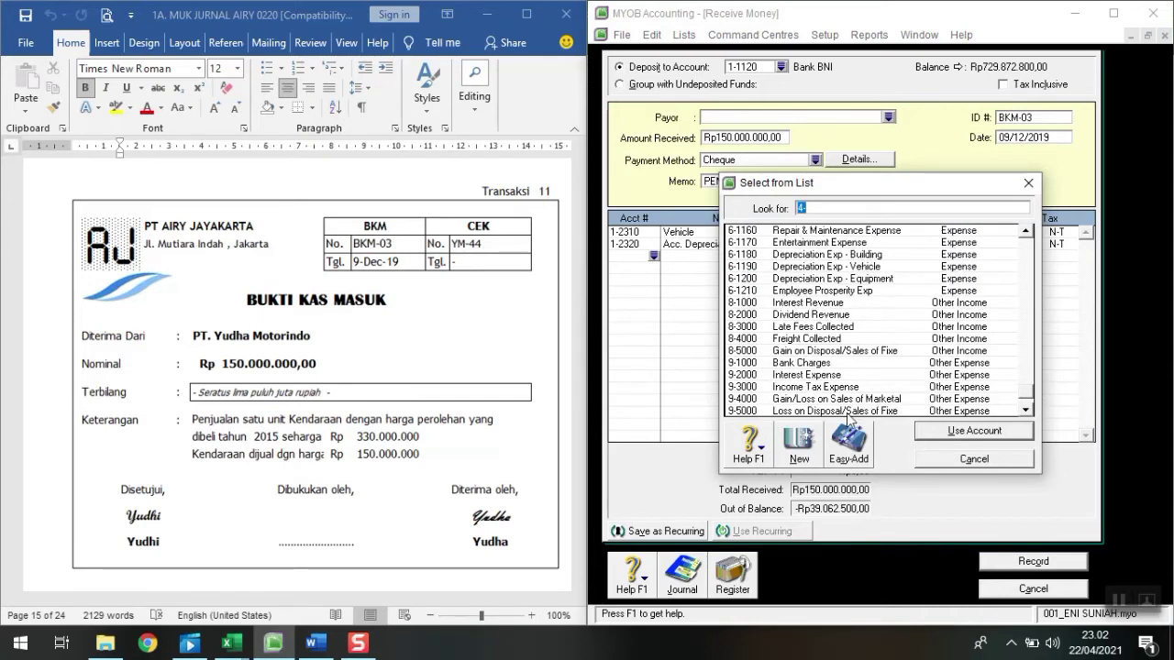
pyautogui.click(845, 411)
pyautogui.click(960, 431)
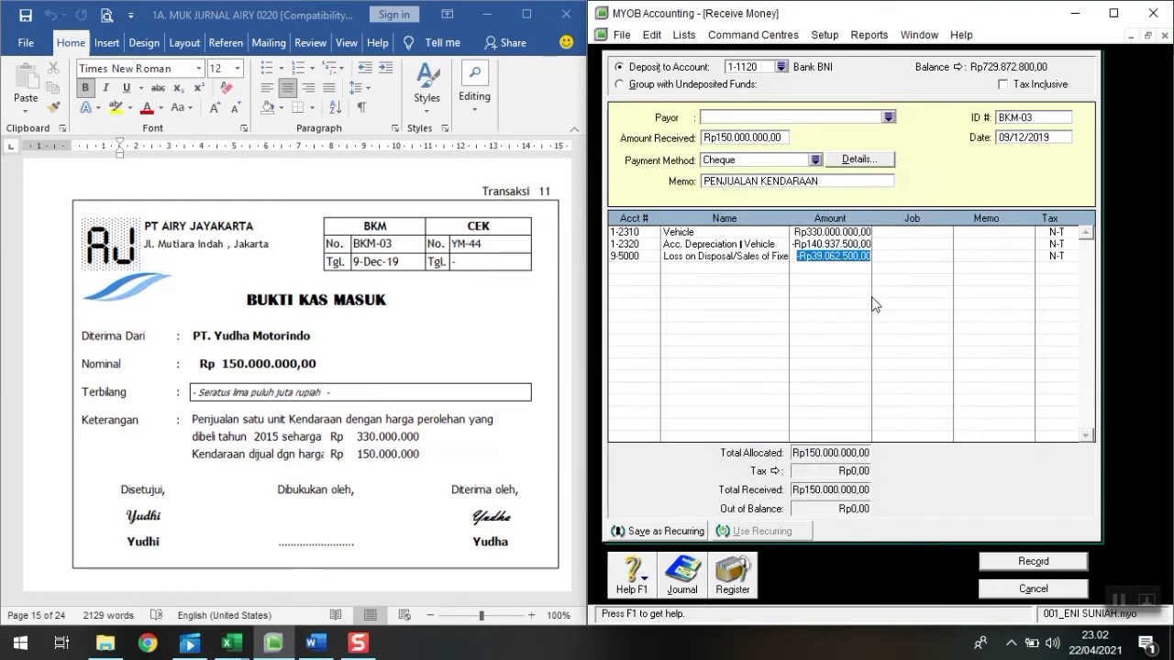
pyautogui.press('Tab')
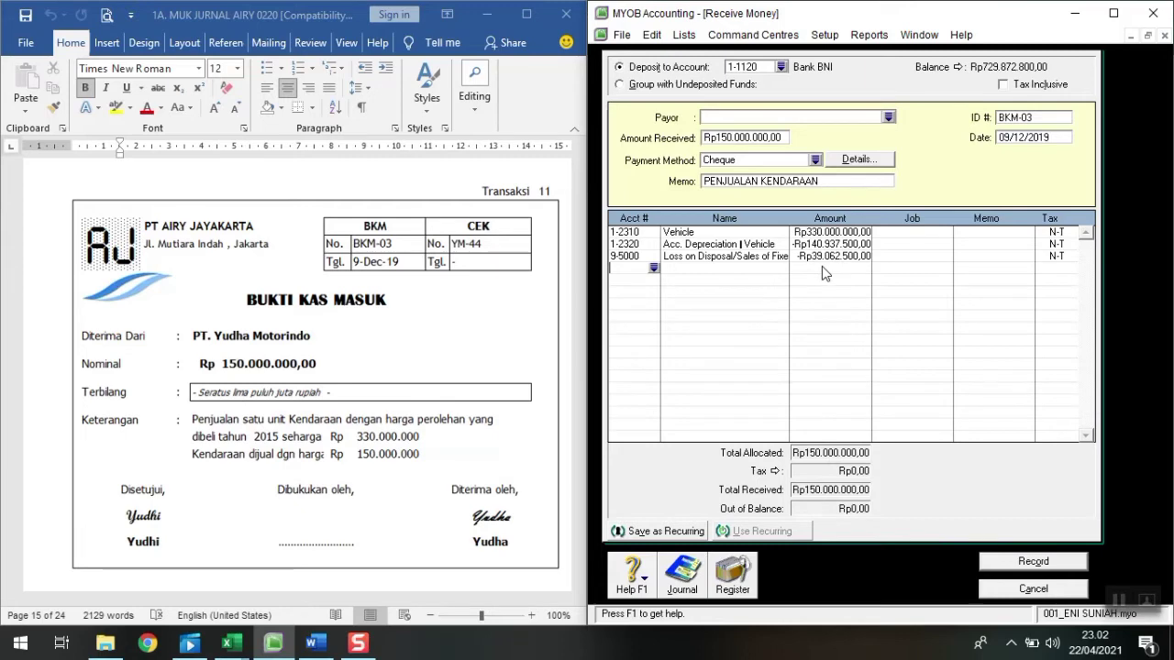
# Review the transaction recap for the vehicle sale, record the receipt and close Receive Money
pyautogui.hotkey('ctrl', 'r')
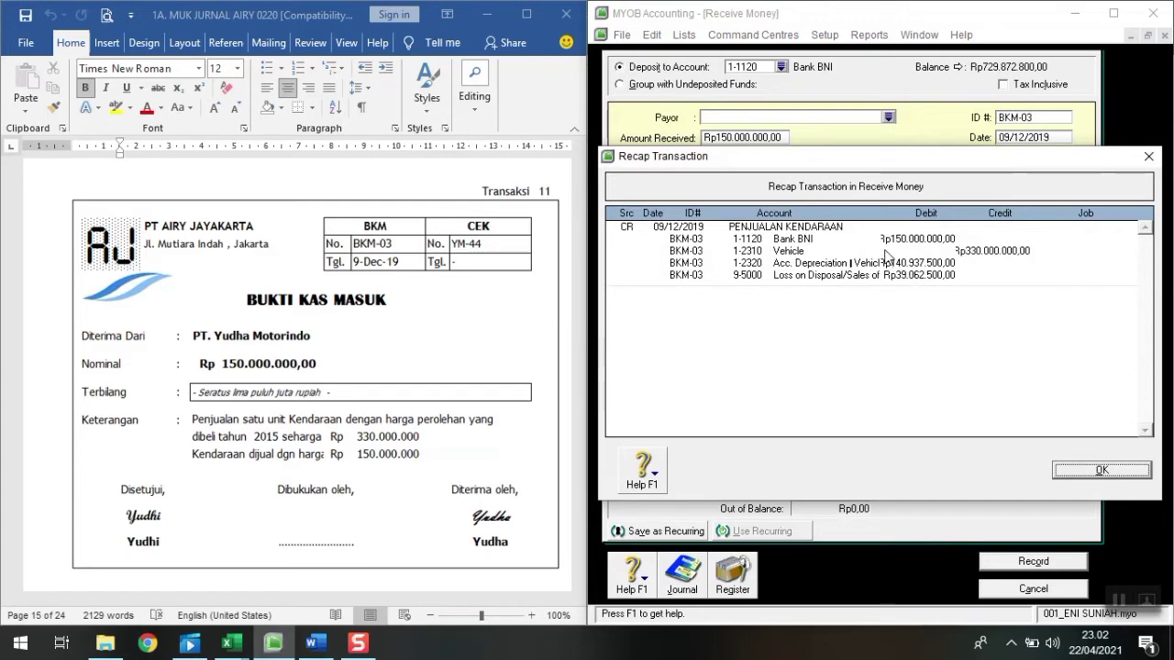
pyautogui.click(1127, 467)
pyautogui.click(1033, 562)
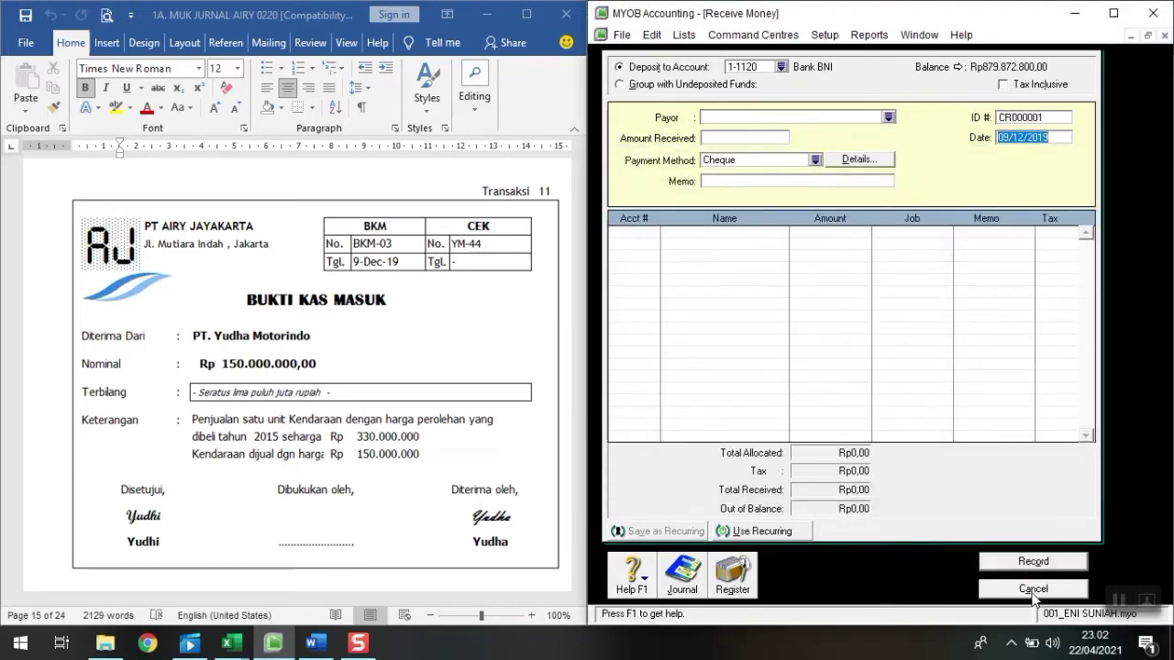
pyautogui.click(1033, 588)
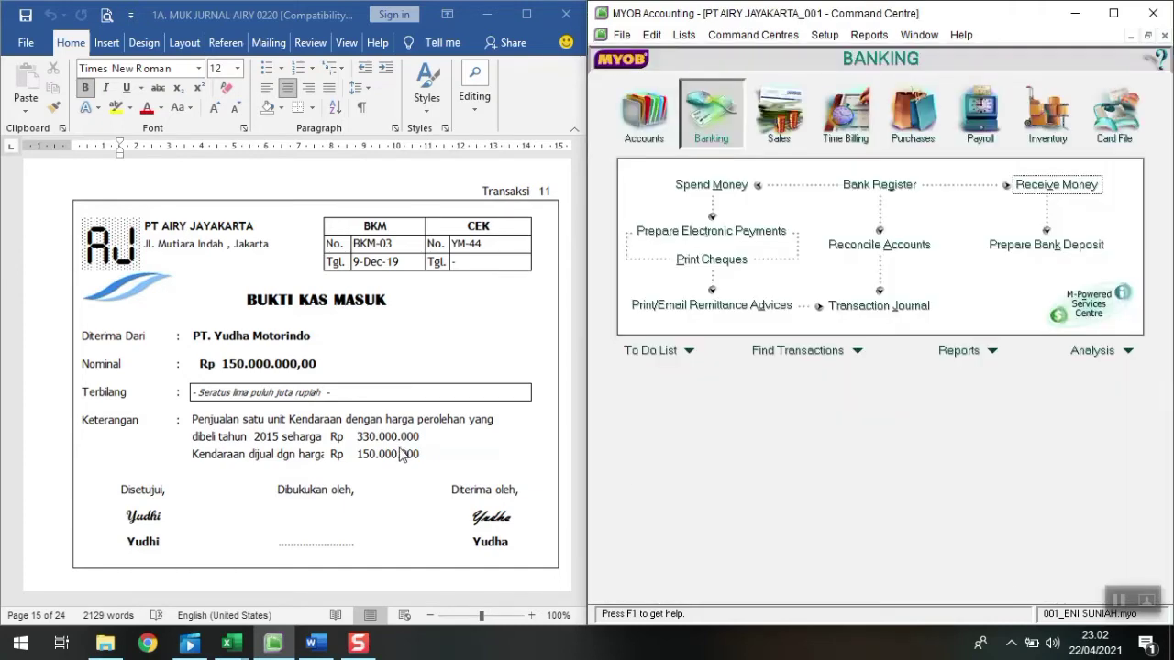
# Start a general journal entry for the Transaksi 12 memo, numbered BM-01 and dated 10/12/2019
pyautogui.scroll(-3, 407, 449)
pyautogui.scroll(-3, 407, 450)
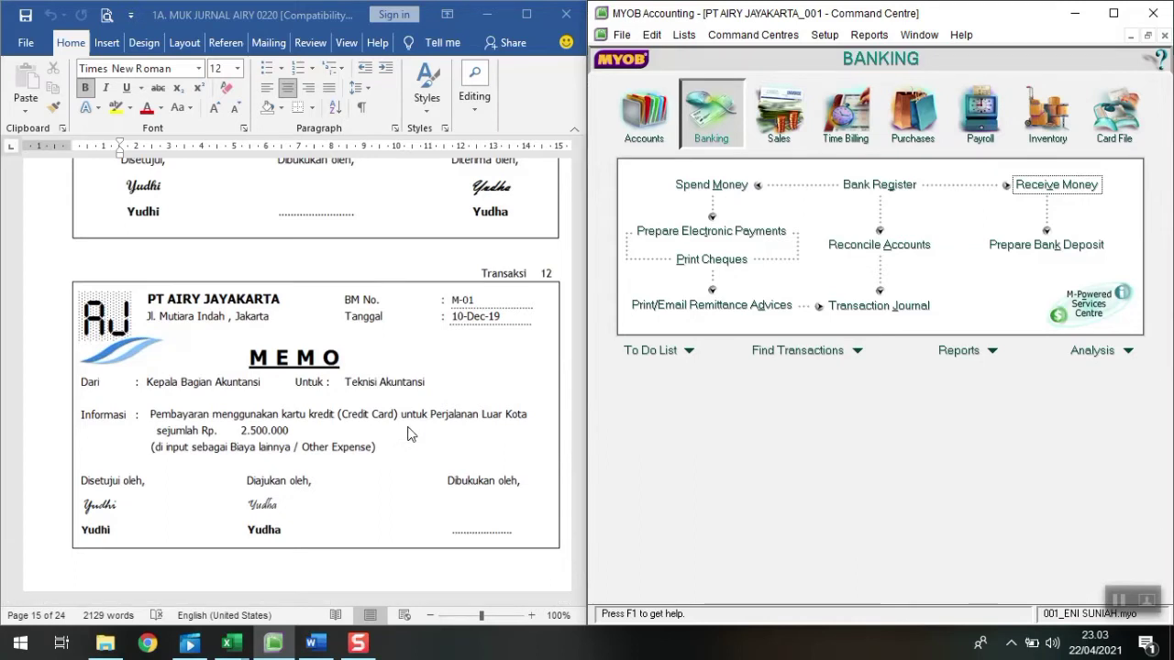
pyautogui.click(643, 114)
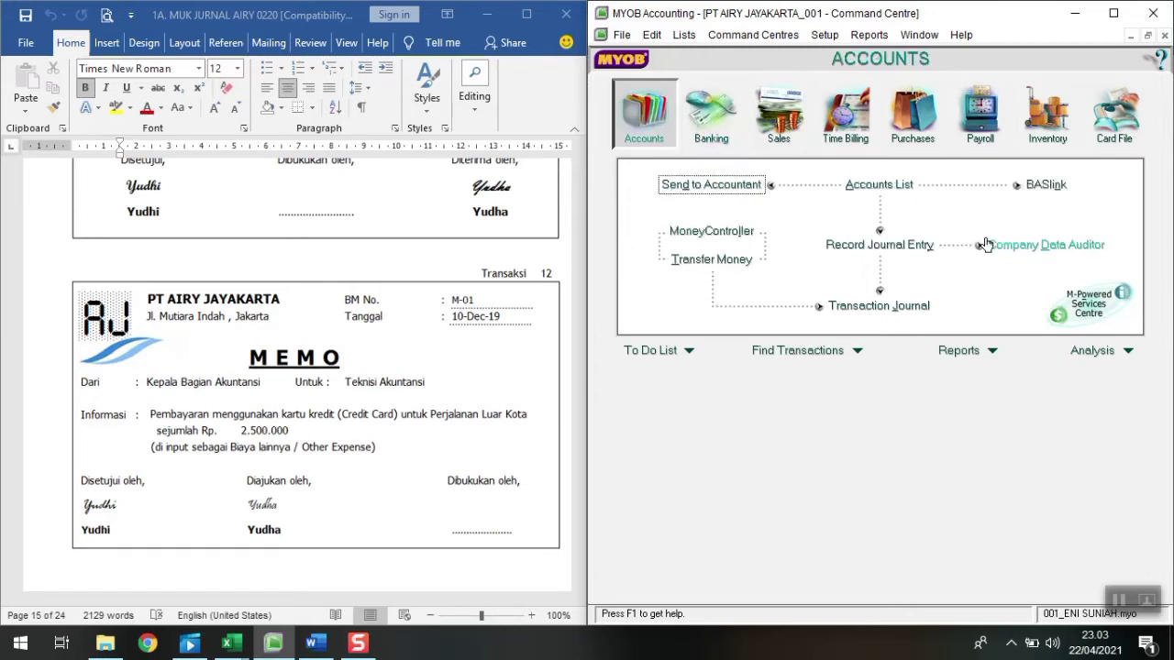
pyautogui.click(900, 245)
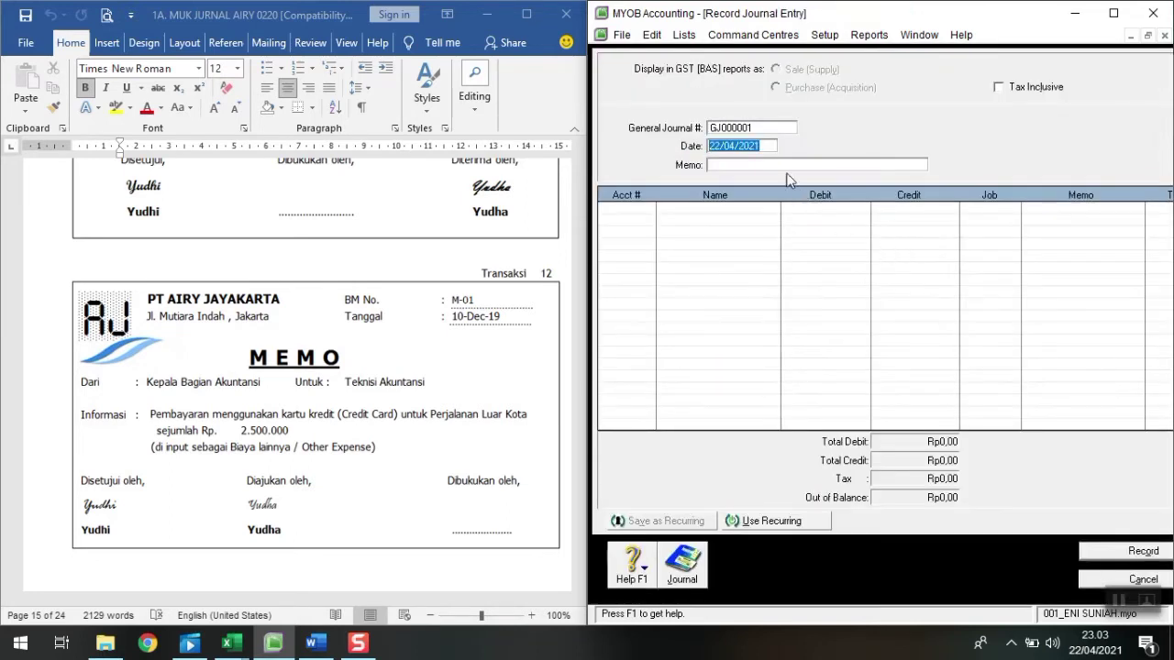
pyautogui.click(762, 126)
pyautogui.write('BM-')
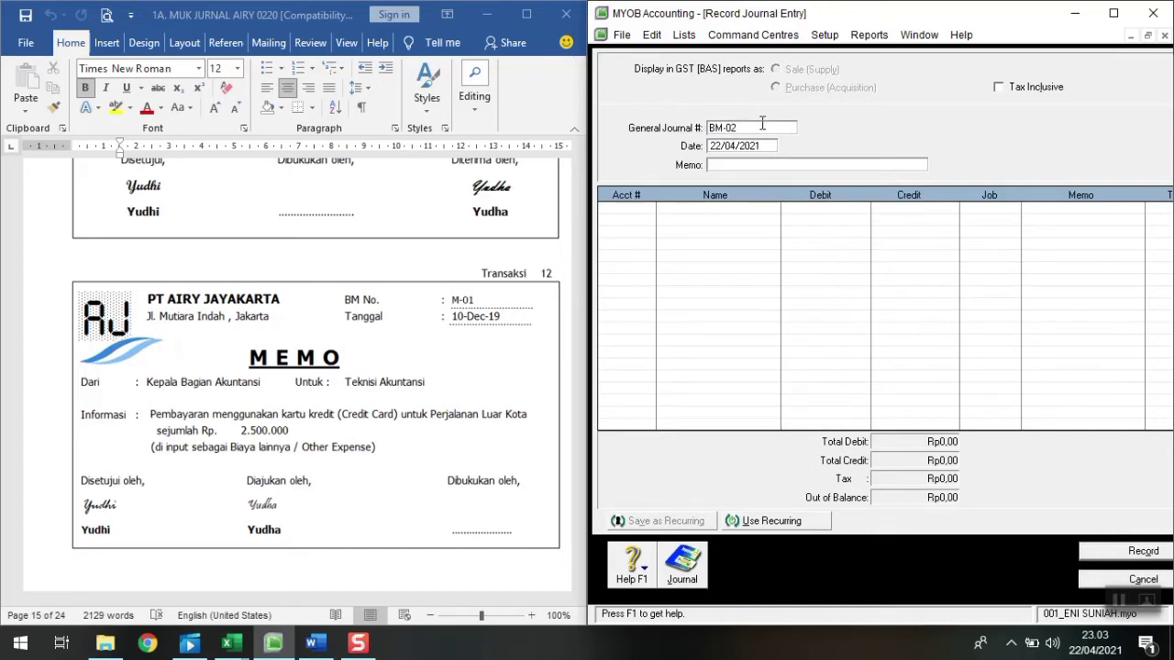
pyautogui.press('Tab')
pyautogui.write('10/12/2019')
# Enter CC UNTUK PERJALANAN LUAR KOTA as the journal entry's memo
pyautogui.click(818, 166)
pyautogui.write('CC untu')
pyautogui.press('BackSpace')
pyautogui.write('UNTUK PERJAL')
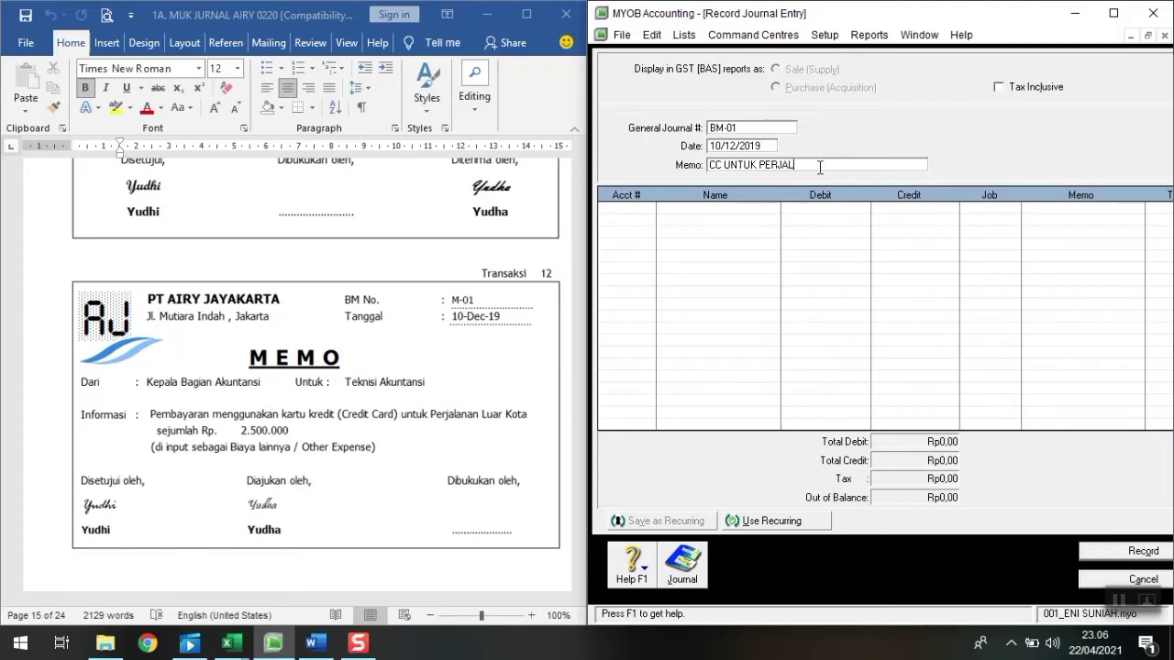
pyautogui.write('ANAN LUAR KOTA')
pyautogui.press('Tab')
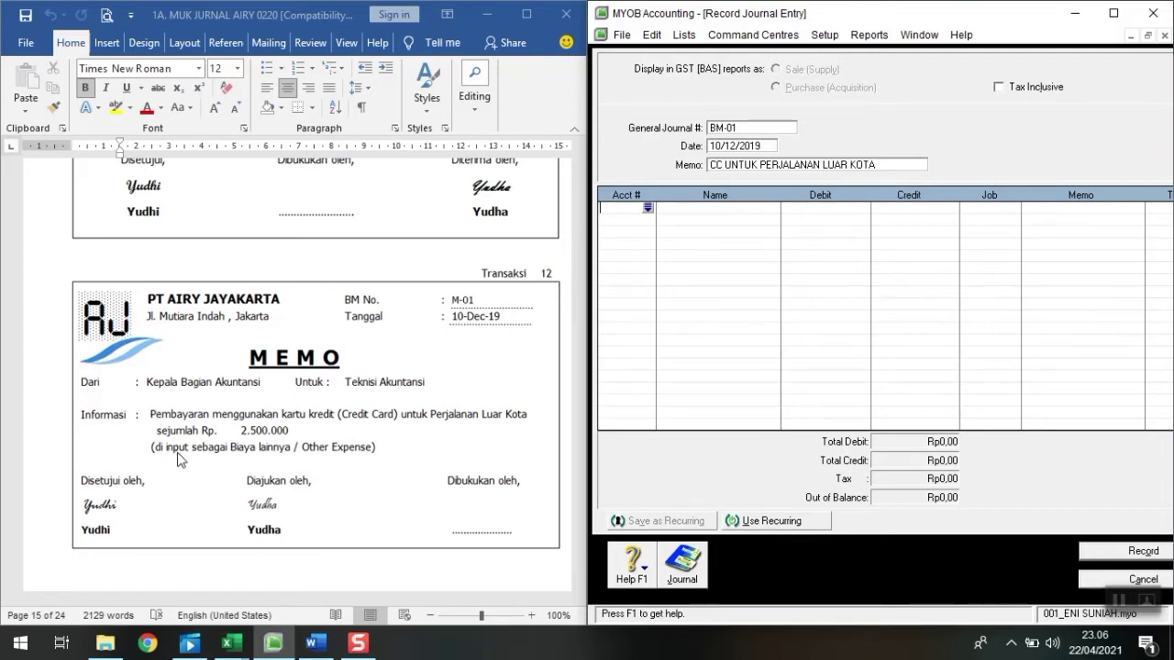
# Look through the expense accounts for the first journal line and start a new account of type Expense
pyautogui.click(648, 208)
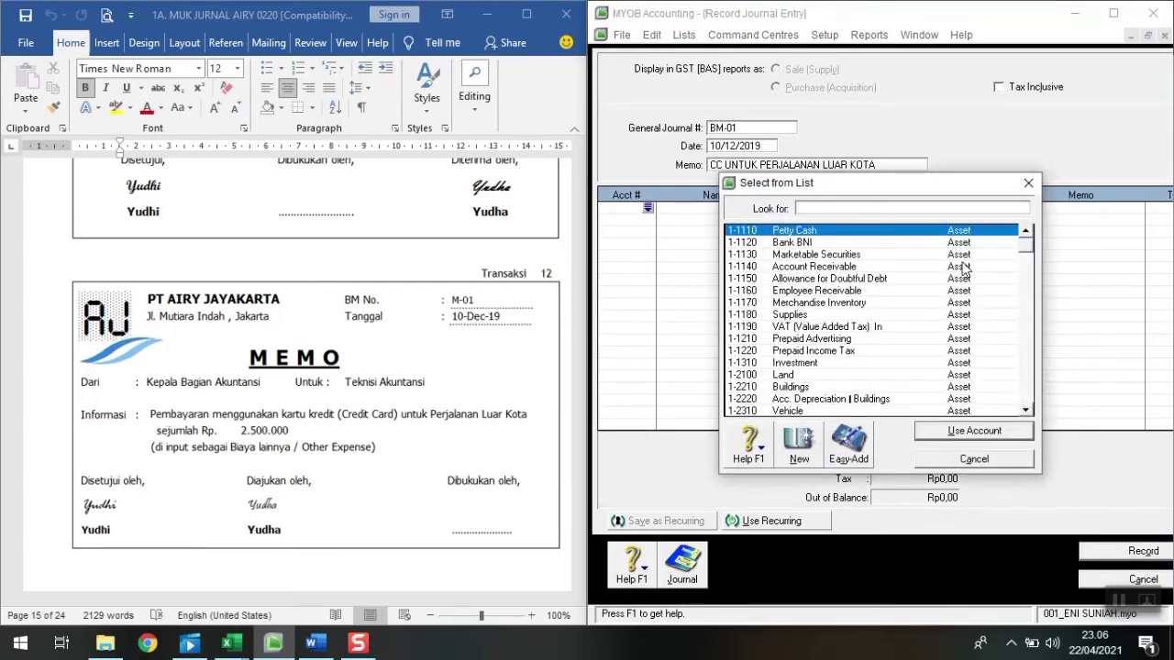
pyautogui.write('9')
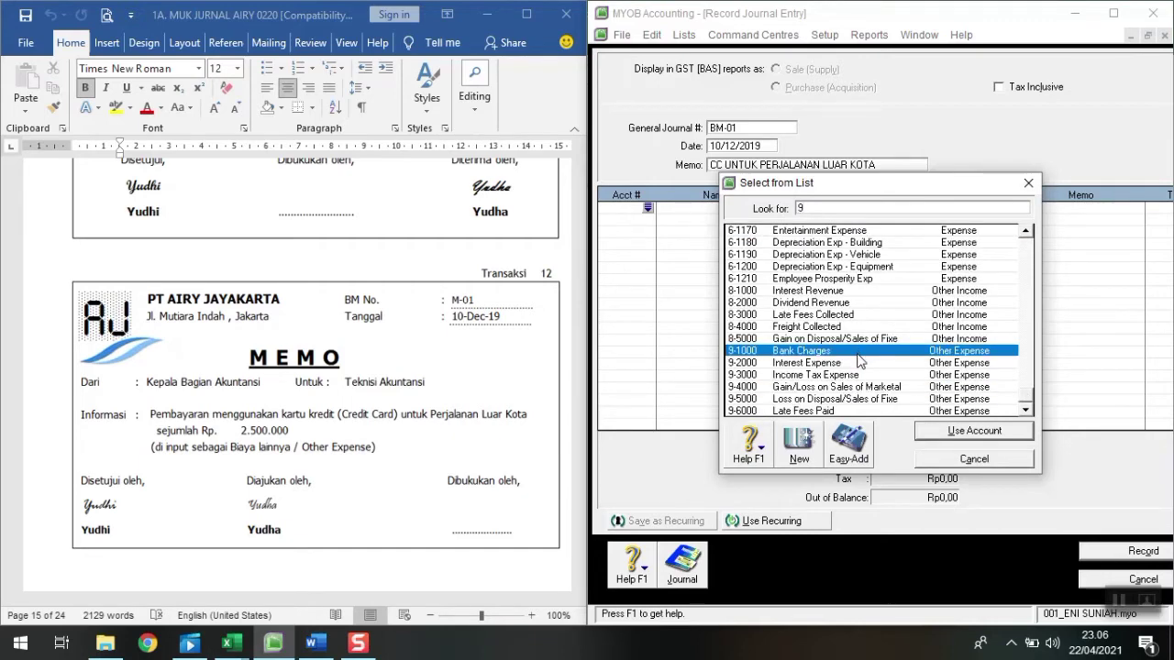
pyautogui.scroll(2, 851, 355)
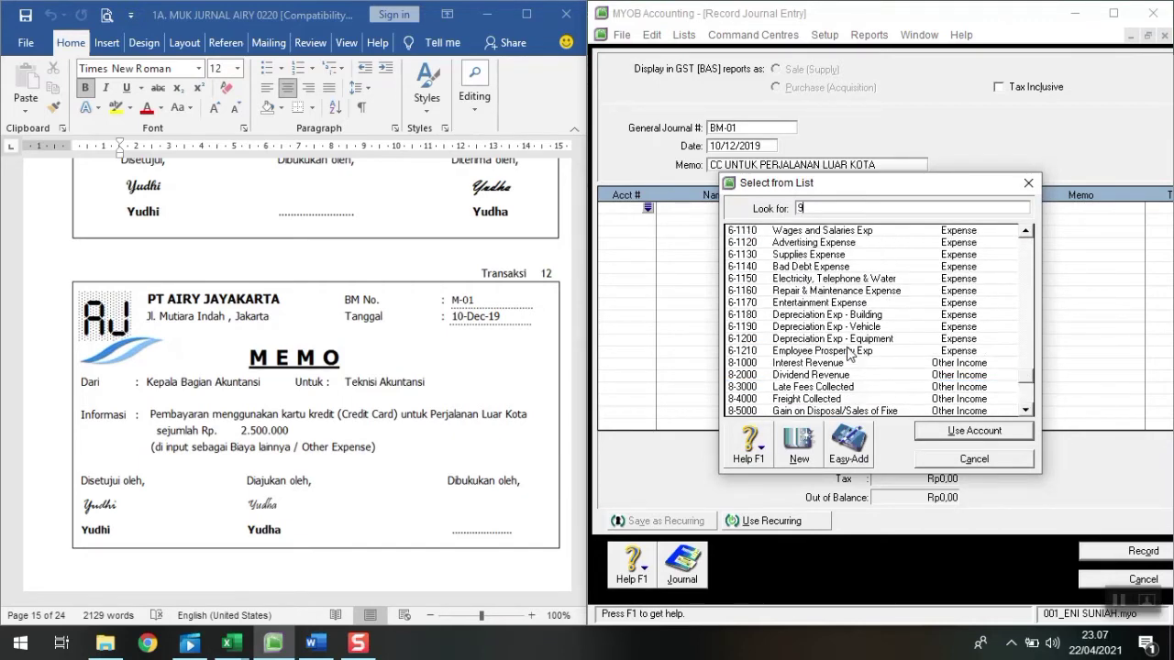
pyautogui.scroll(1, 842, 330)
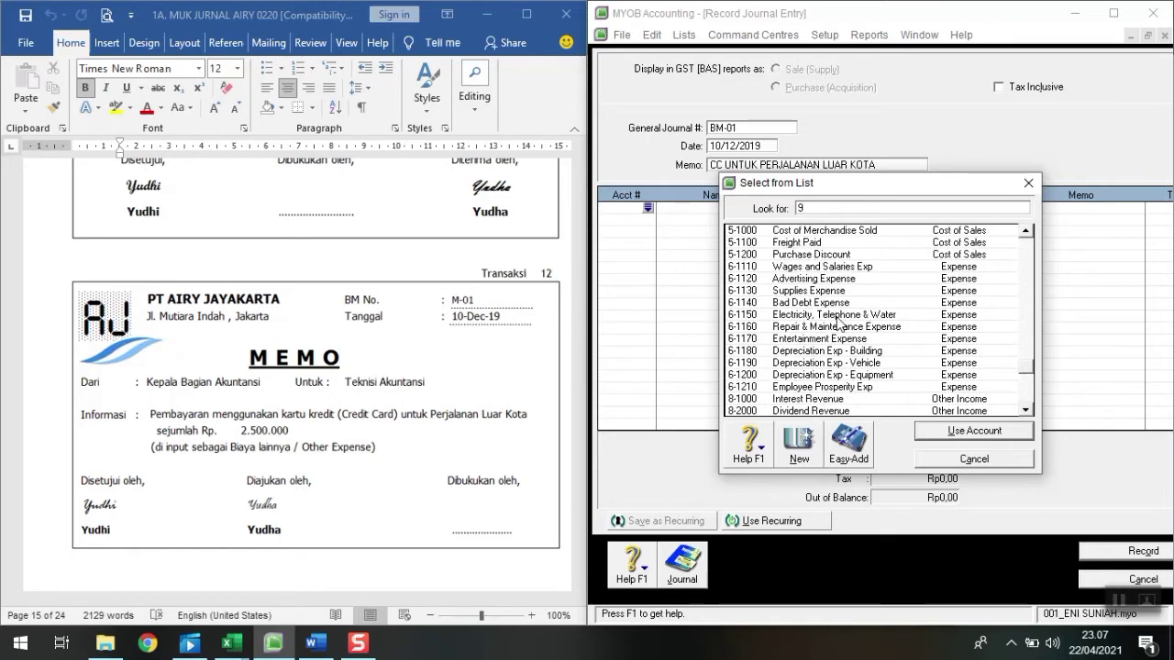
pyautogui.scroll(-1, 836, 319)
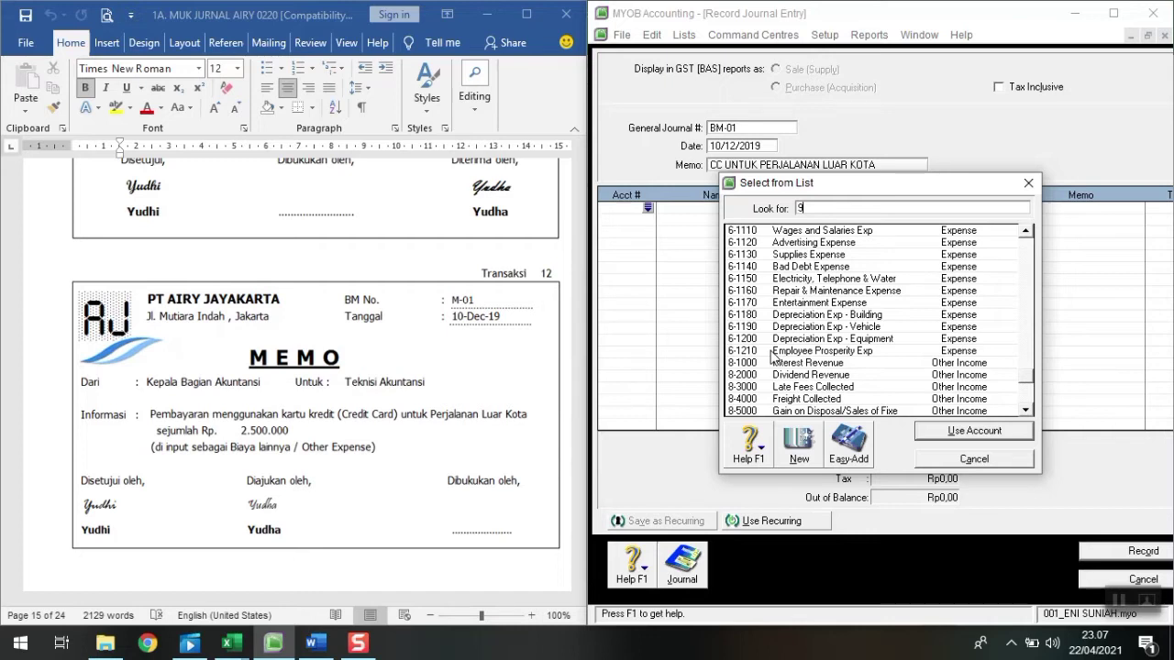
pyautogui.click(799, 447)
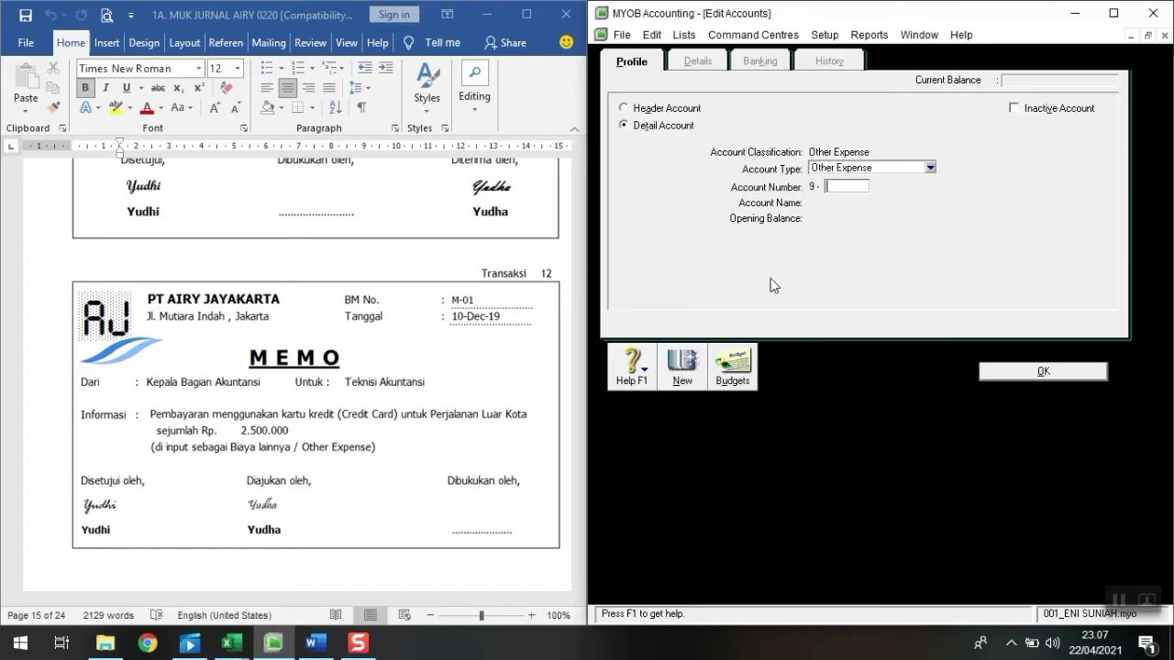
pyautogui.click(842, 169)
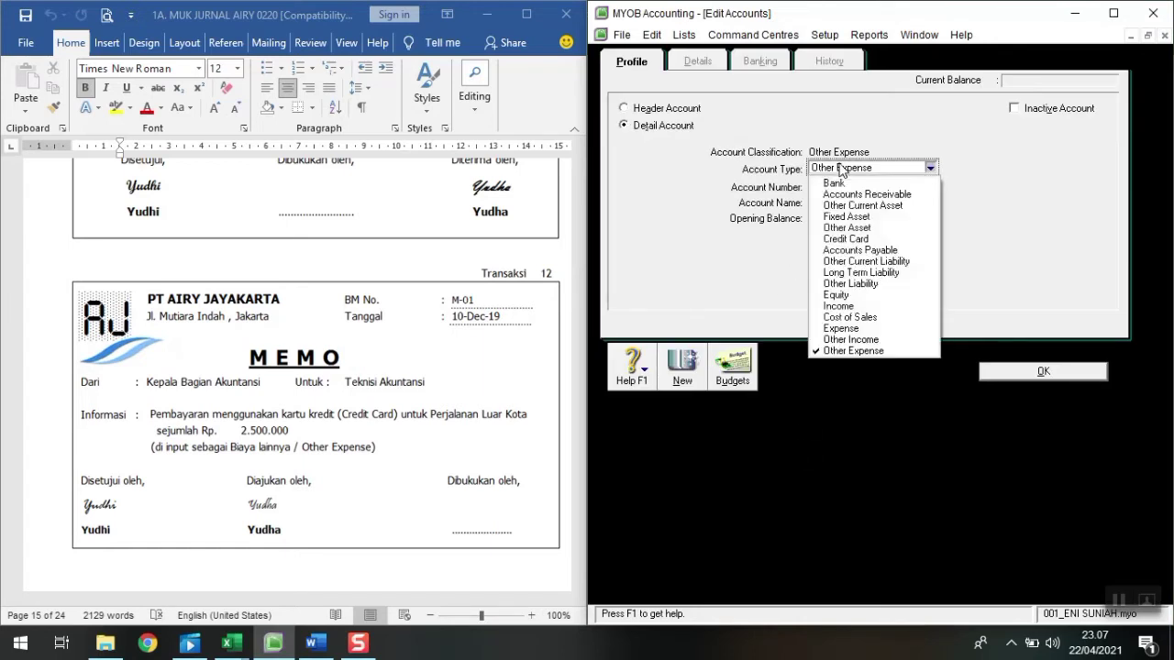
pyautogui.click(840, 328)
# Number the new account 6-1220, name it OTHER EXPENSE and save it
pyautogui.click(842, 188)
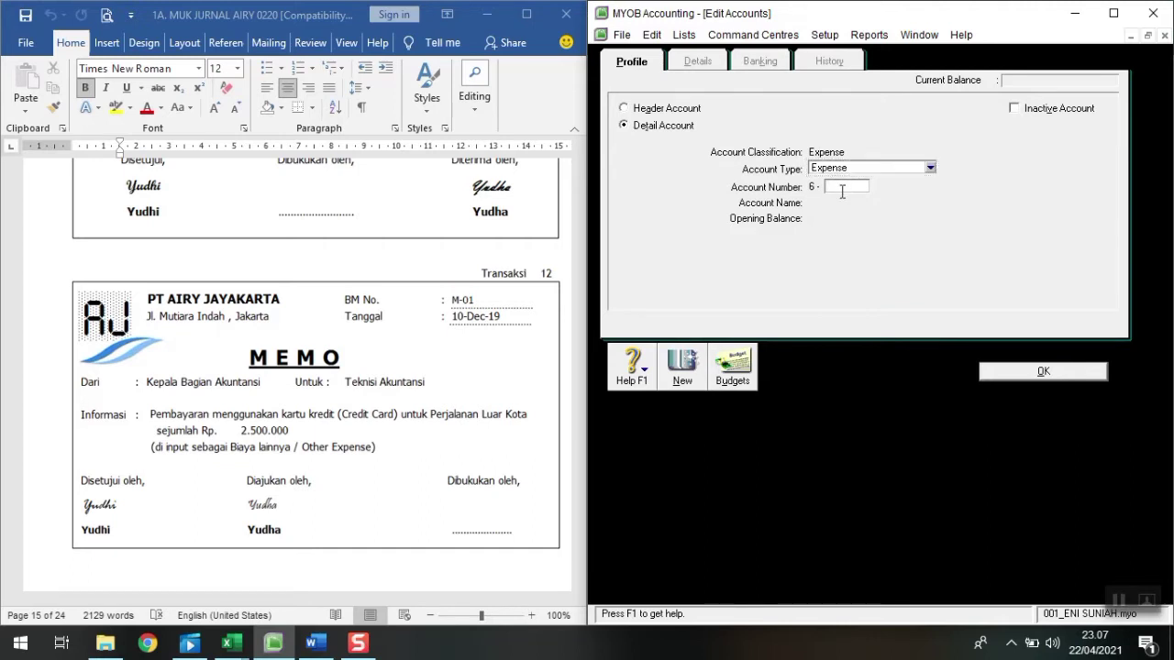
pyautogui.write('1220')
pyautogui.press('Tab')
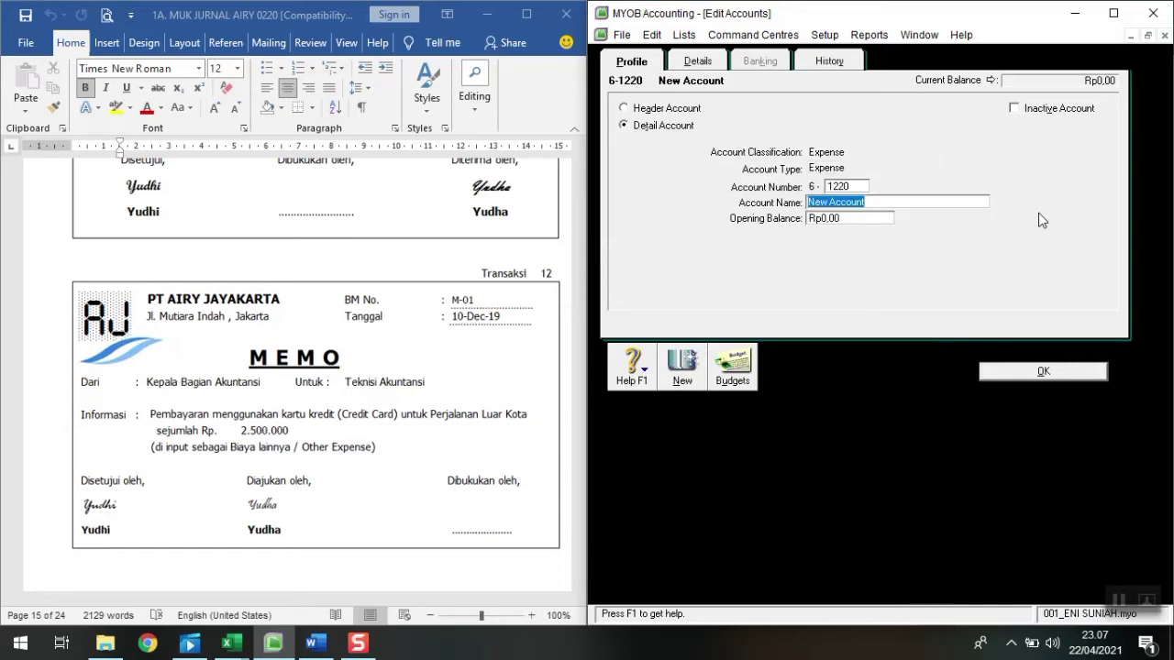
pyautogui.write('OTHER EXPENSE')
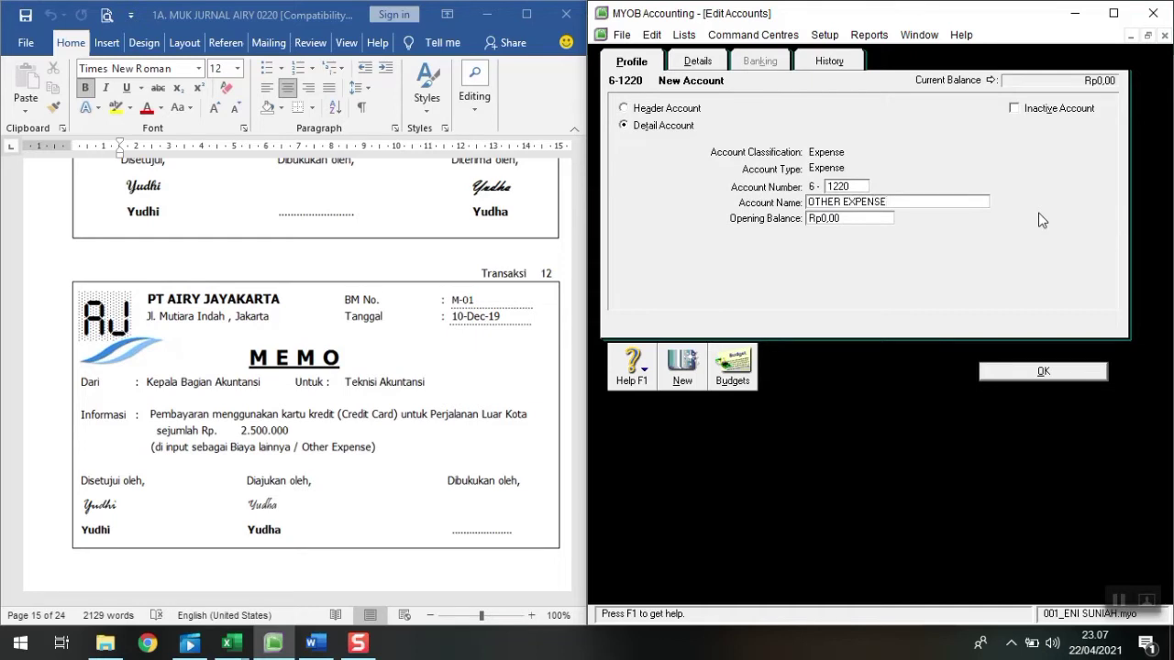
pyautogui.click(1088, 371)
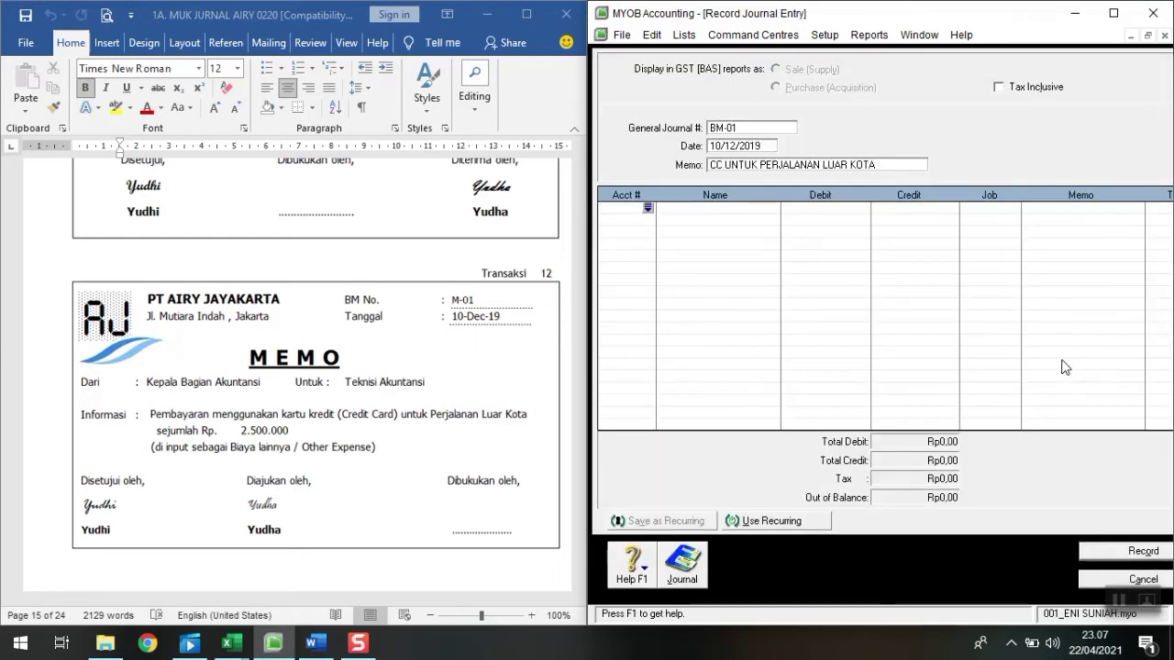
# Debit account 6-1220 OTHER EXPENSE with Rp2.500.000 on the journal's first line
pyautogui.click(646, 209)
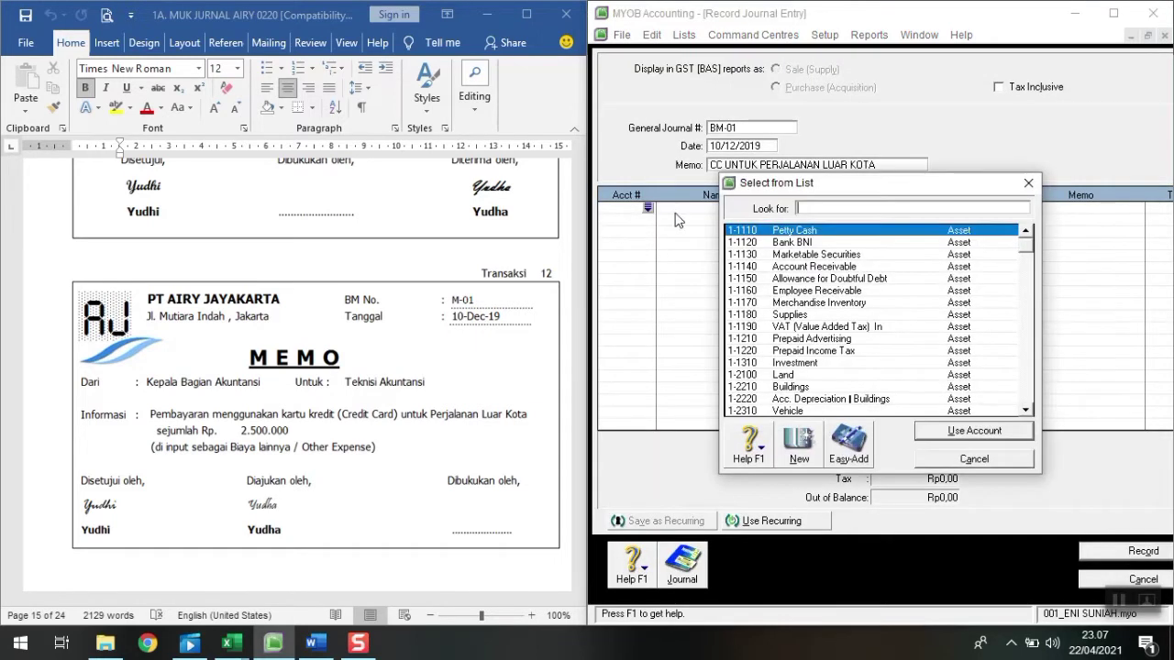
pyautogui.write('6')
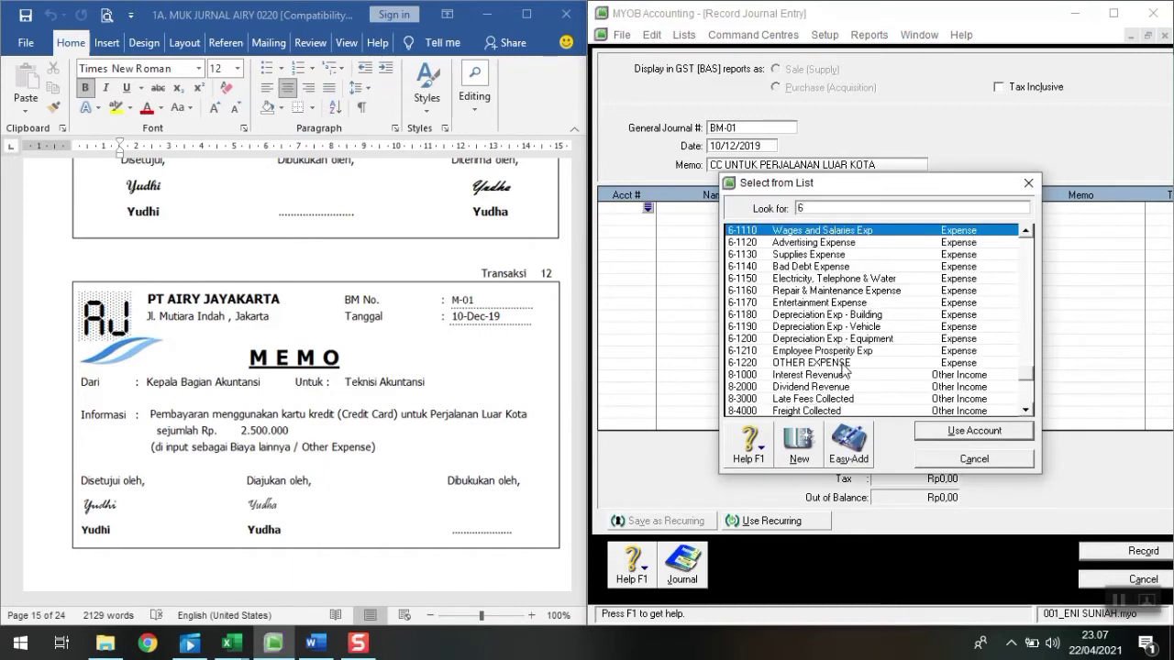
pyautogui.write('-1220')
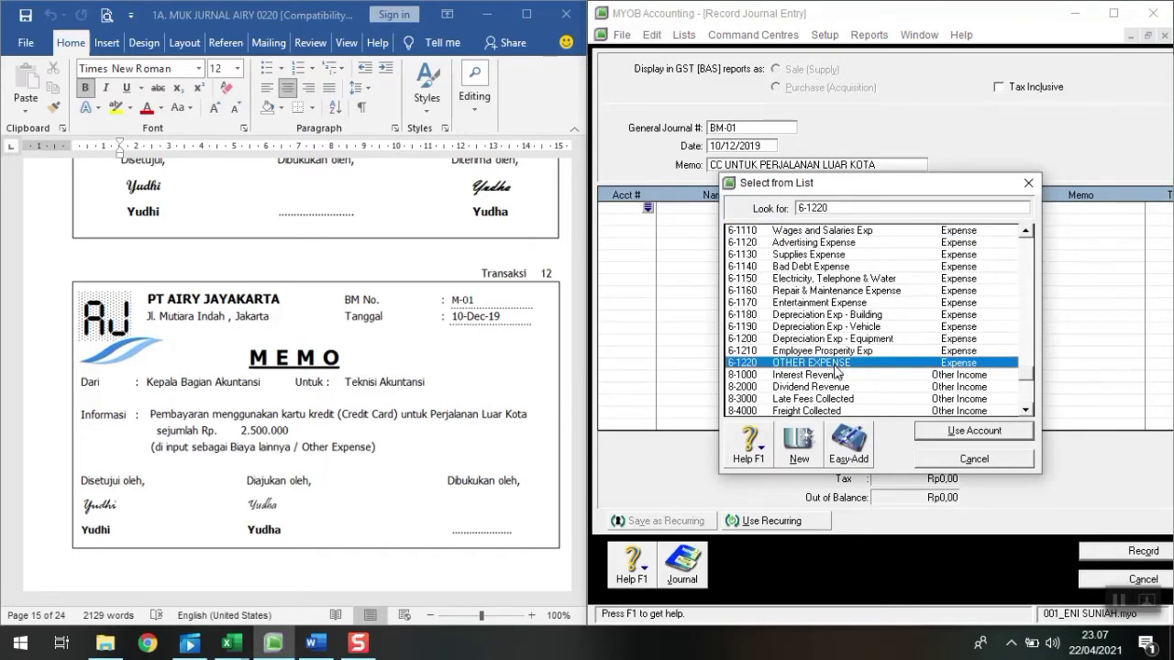
pyautogui.click(974, 431)
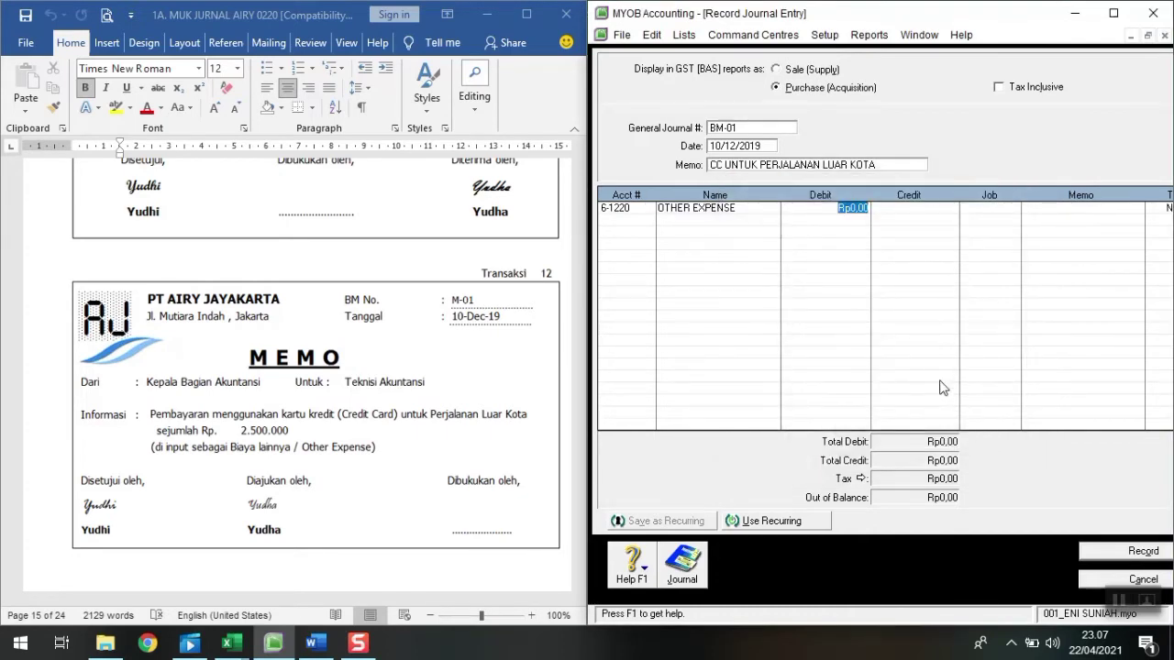
pyautogui.write('25000000')
pyautogui.press('Return')
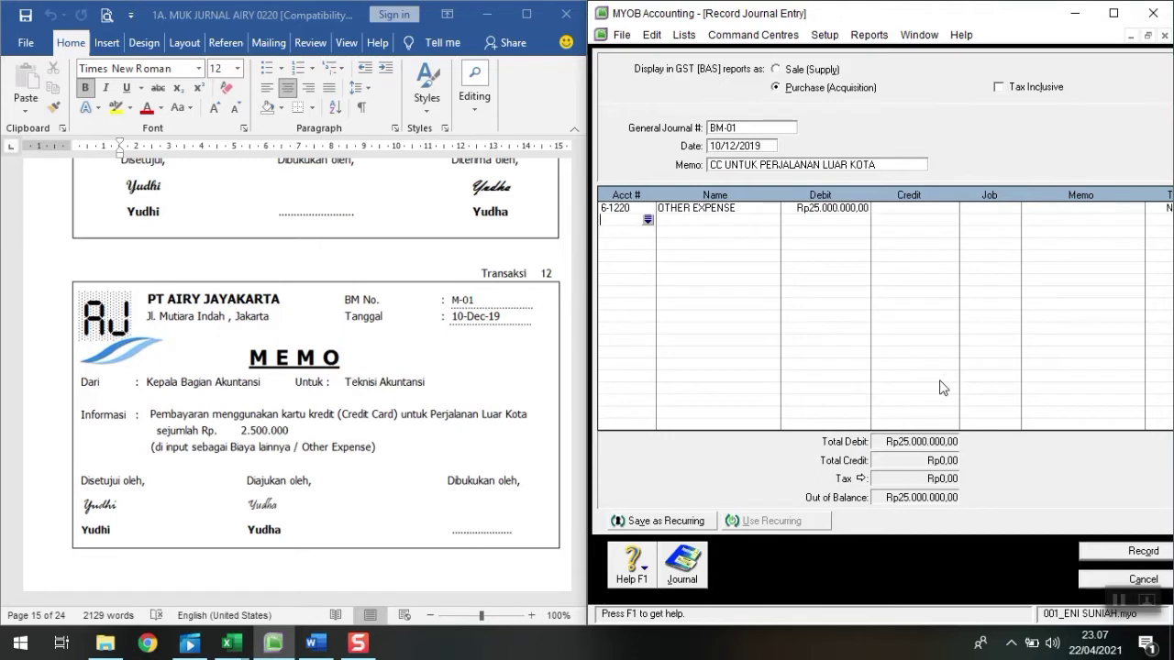
pyautogui.click(860, 208)
pyautogui.write('2500000')
pyautogui.press('Return')
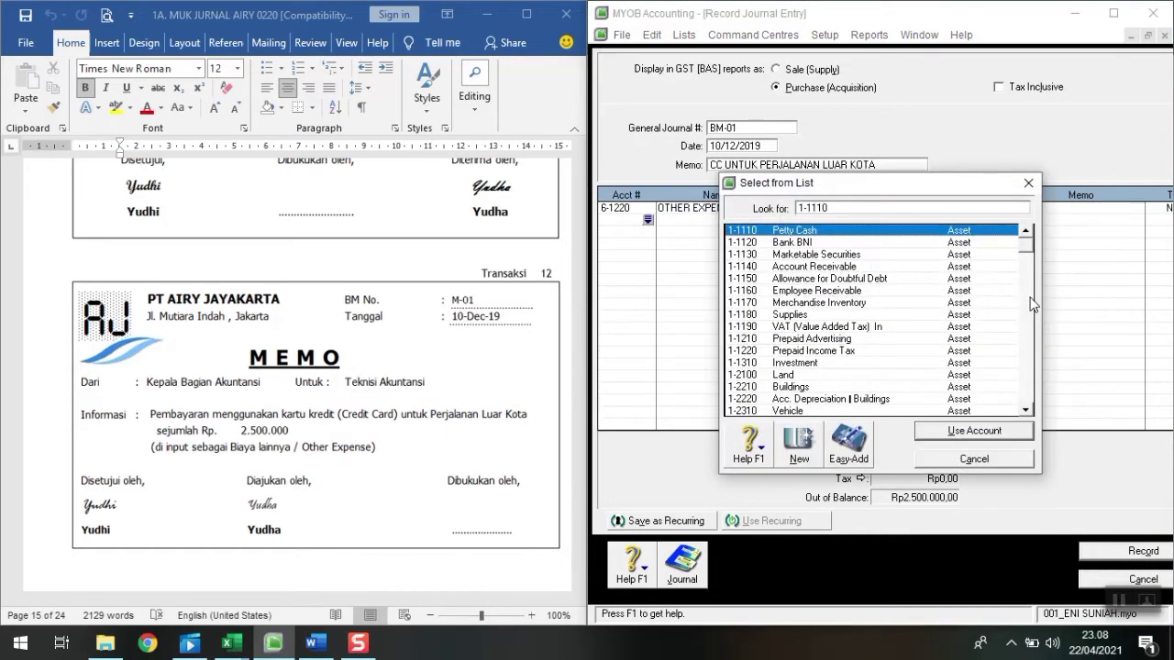
# Credit account 2-1105 Credit Card with Rp2.500.000 on the journal's second line
pyautogui.scroll(-1, 814, 261)
pyautogui.click(830, 204)
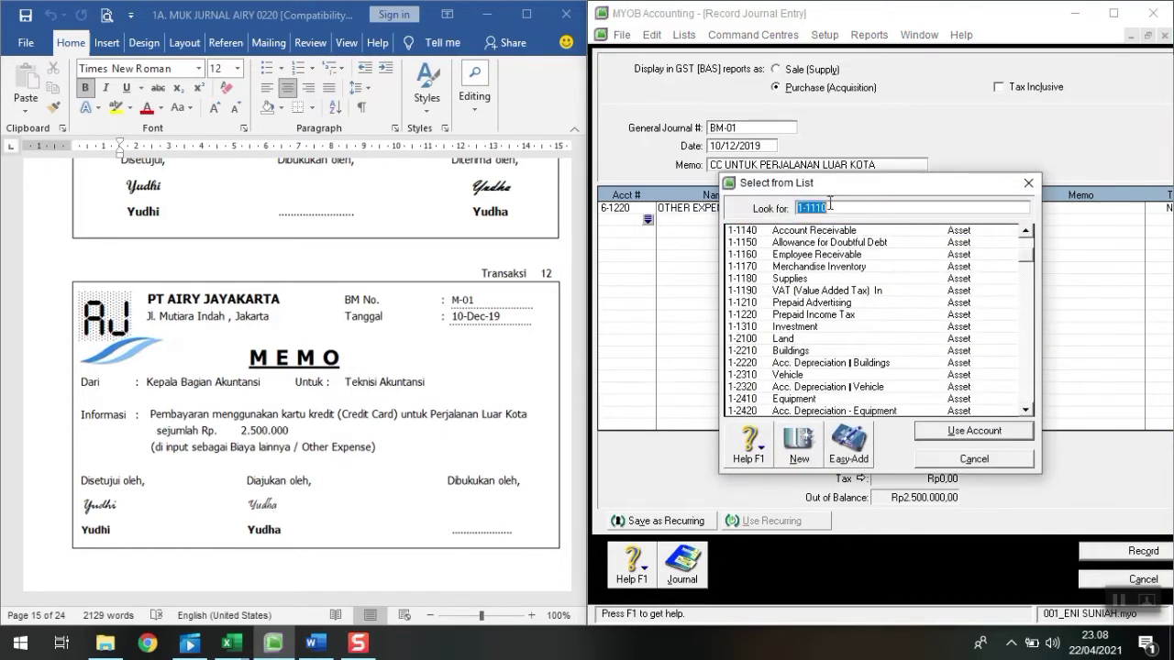
pyautogui.write('2')
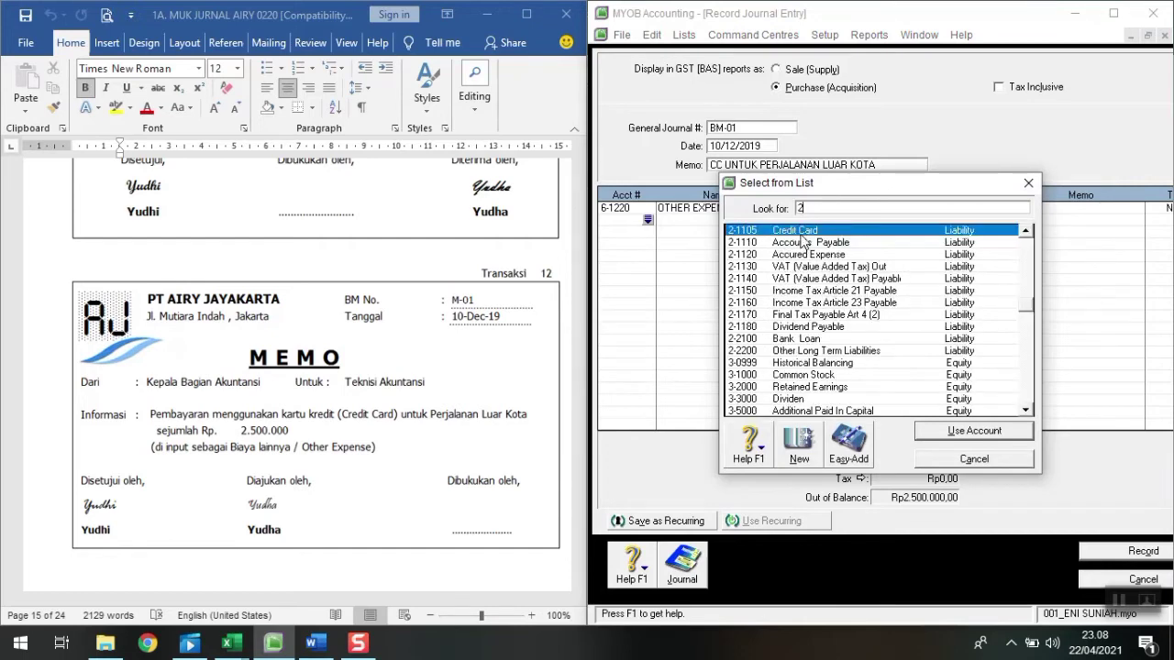
pyautogui.click(946, 432)
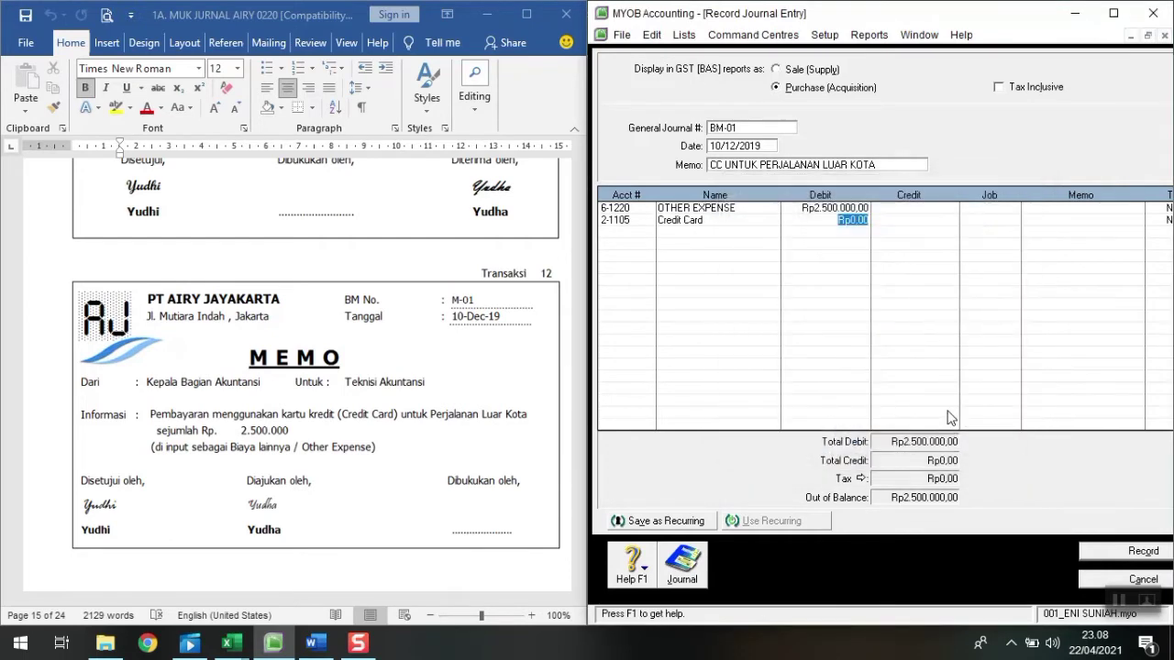
pyautogui.press('Tab')
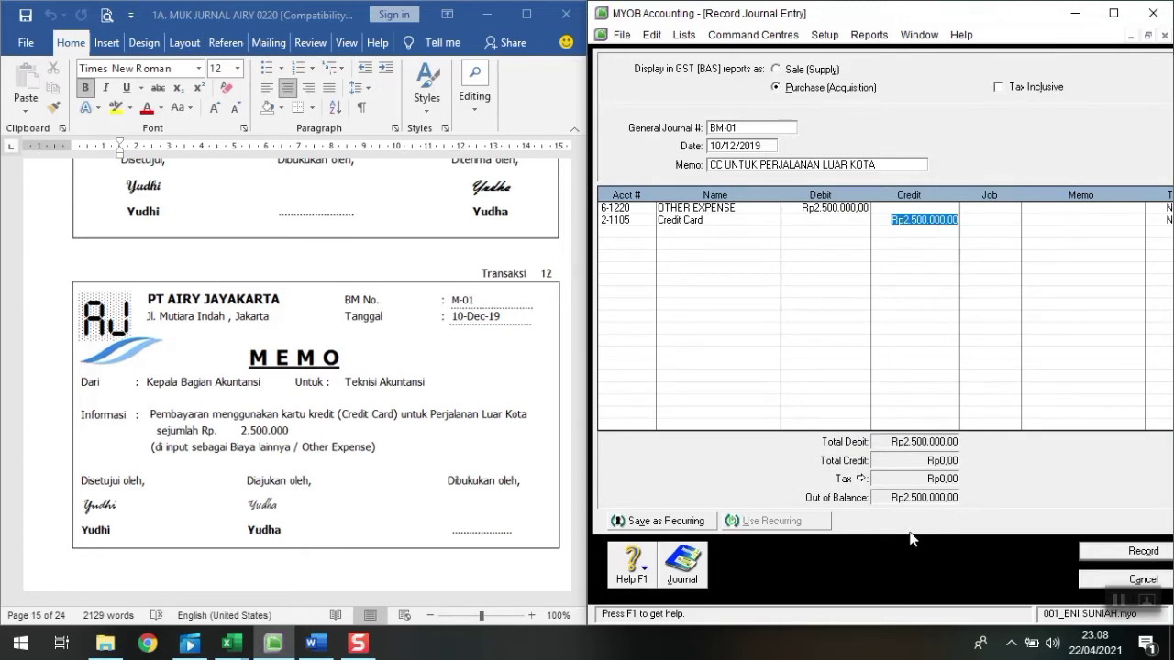
pyautogui.press('Tab')
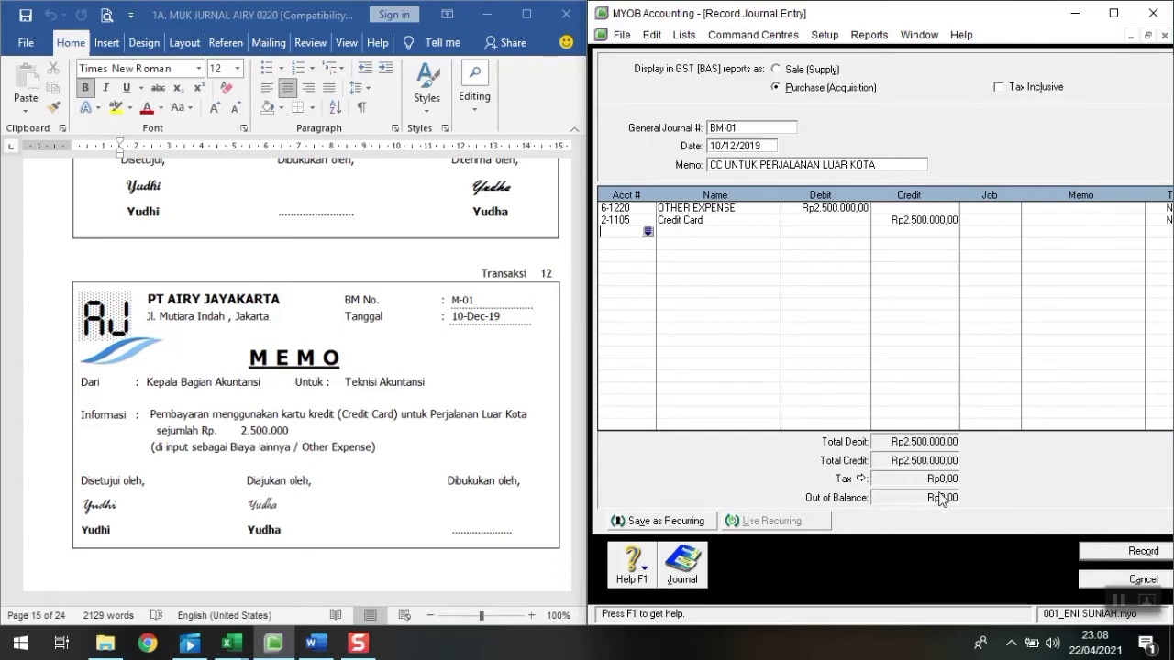
# Review the recap of journal BM-01, record the entry and close the journal form
pyautogui.hotkey('ctrl', 'r')
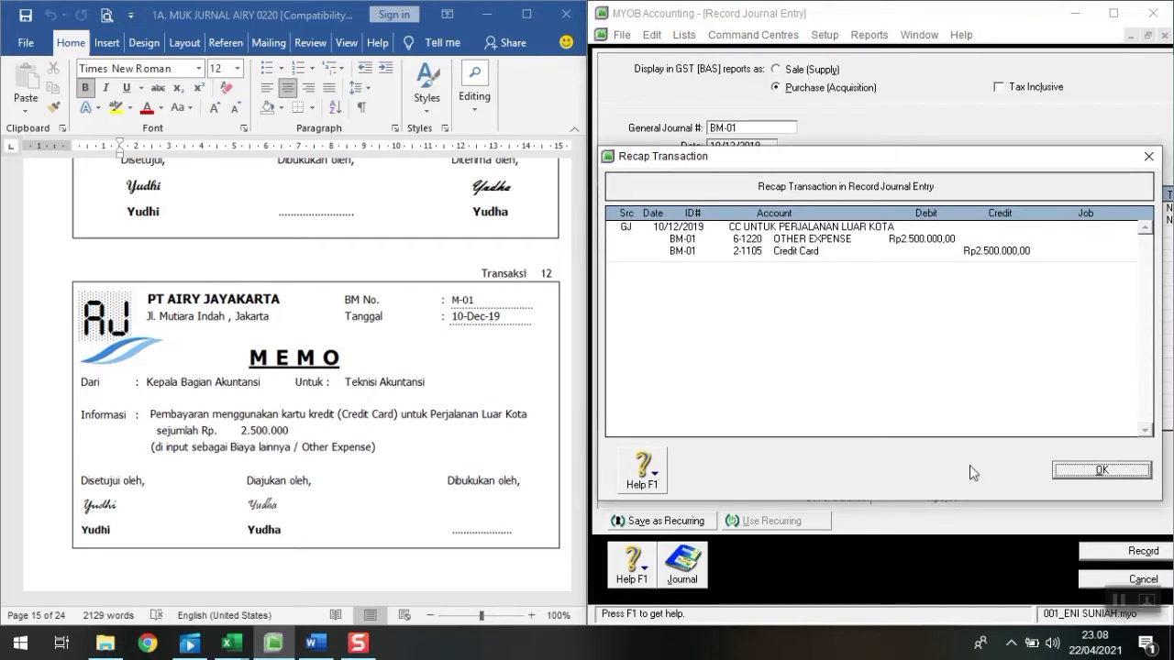
pyautogui.click(1085, 472)
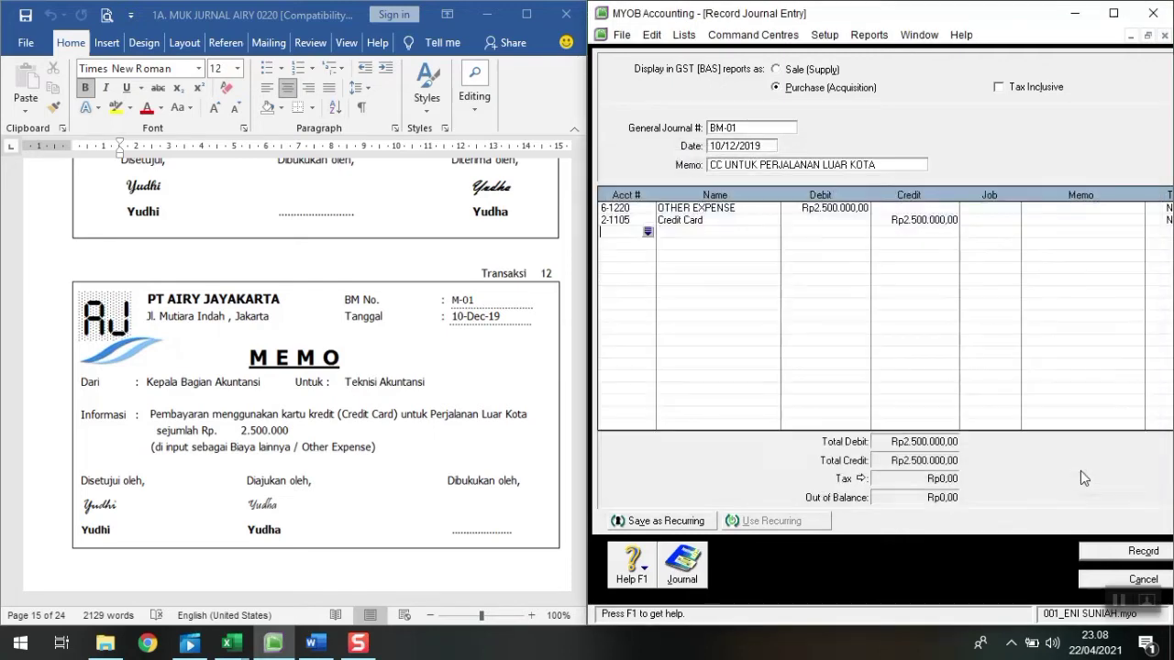
pyautogui.click(1144, 551)
pyautogui.click(1117, 577)
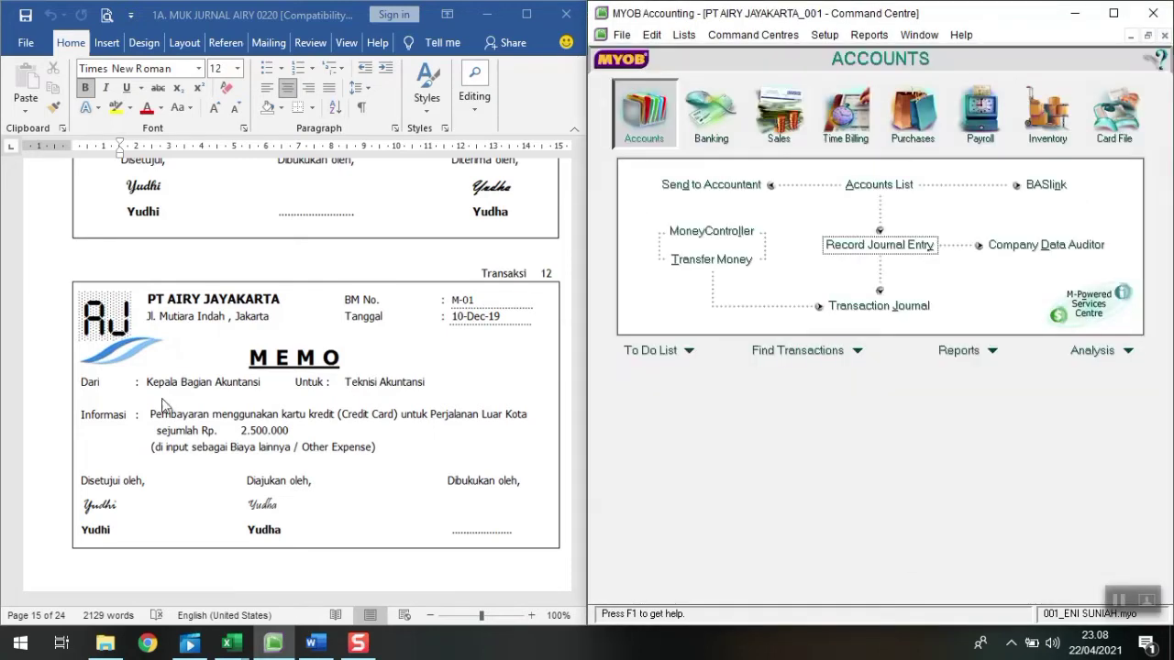
# Go to voucher BKM-04 and start a Receive Money entry deposited to account 1-1120 Bank BNI
pyautogui.scroll(-2, 241, 400)
pyautogui.scroll(-10, 243, 400)
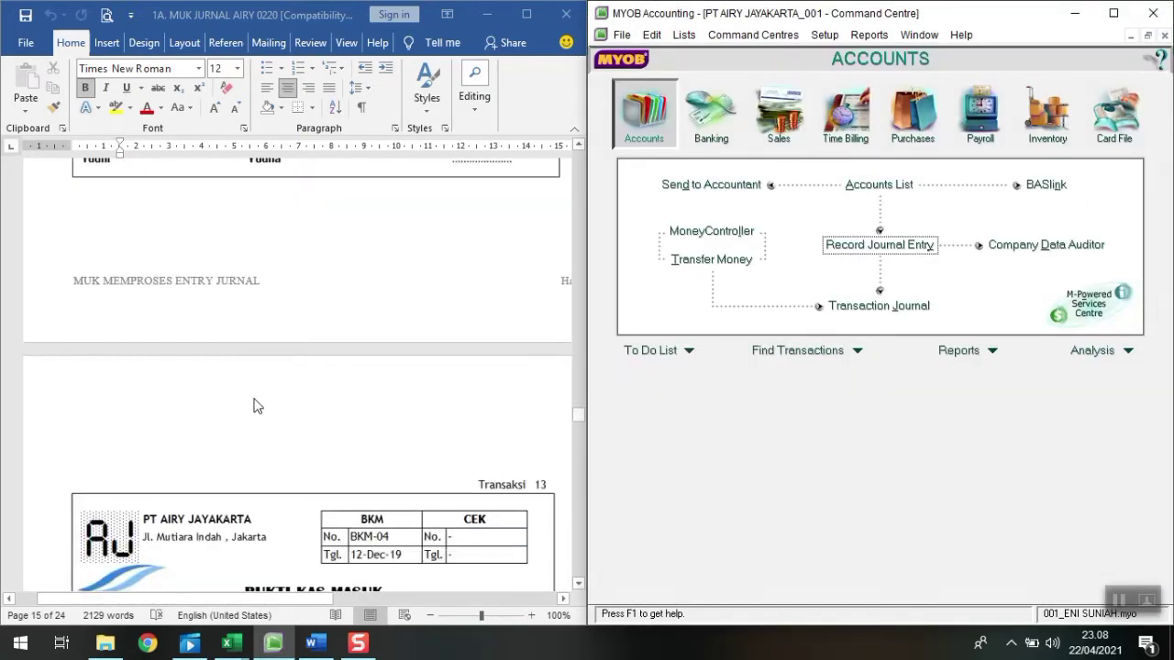
pyautogui.scroll(-4, 269, 415)
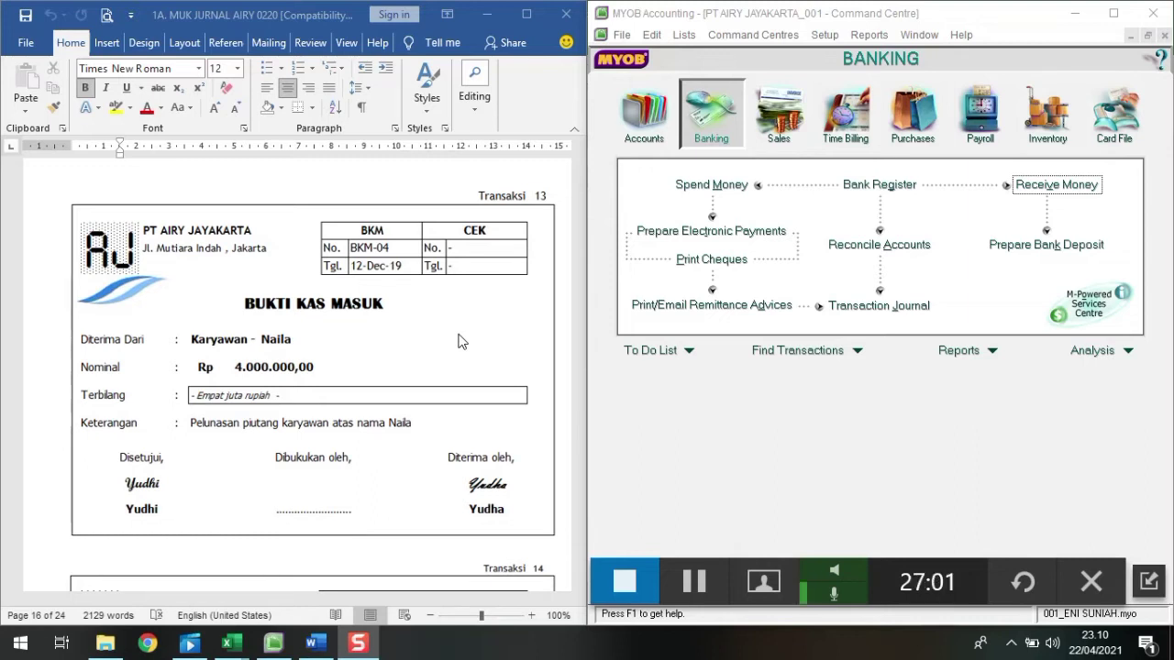
pyautogui.click(1057, 187)
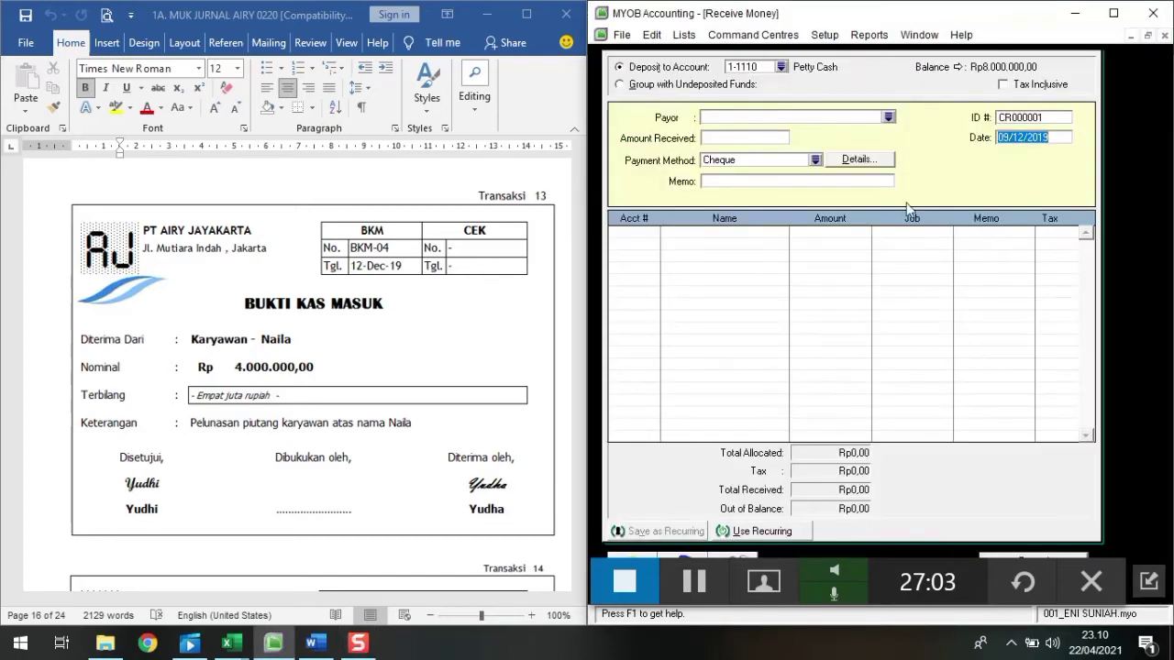
pyautogui.click(781, 67)
pyautogui.click(798, 243)
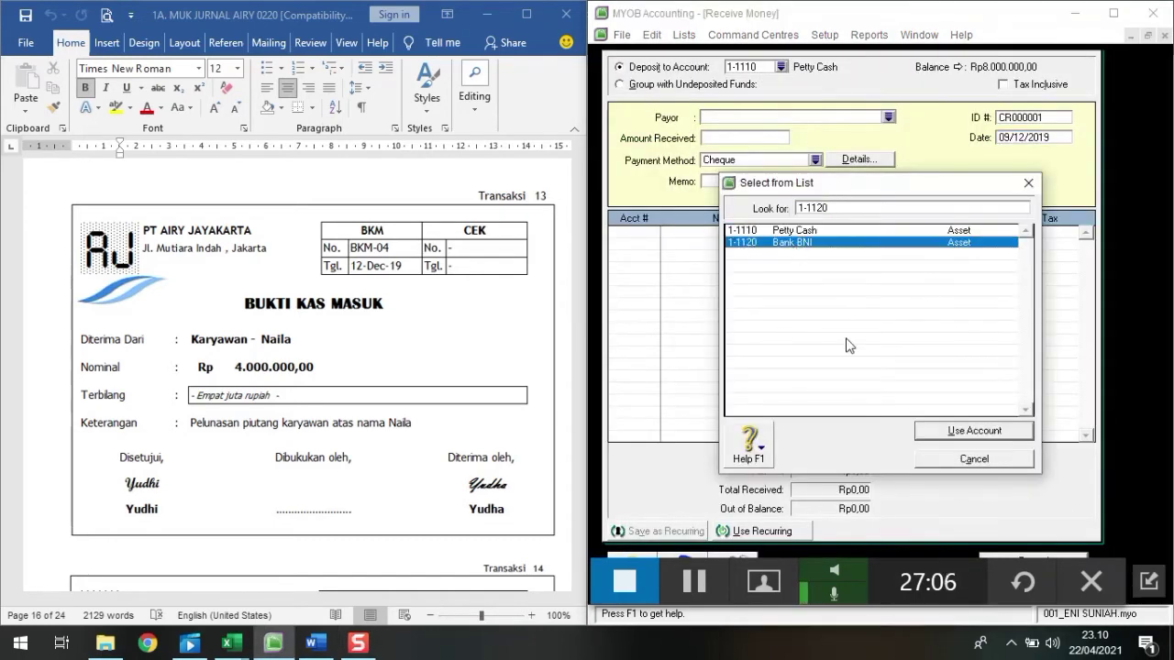
pyautogui.click(930, 436)
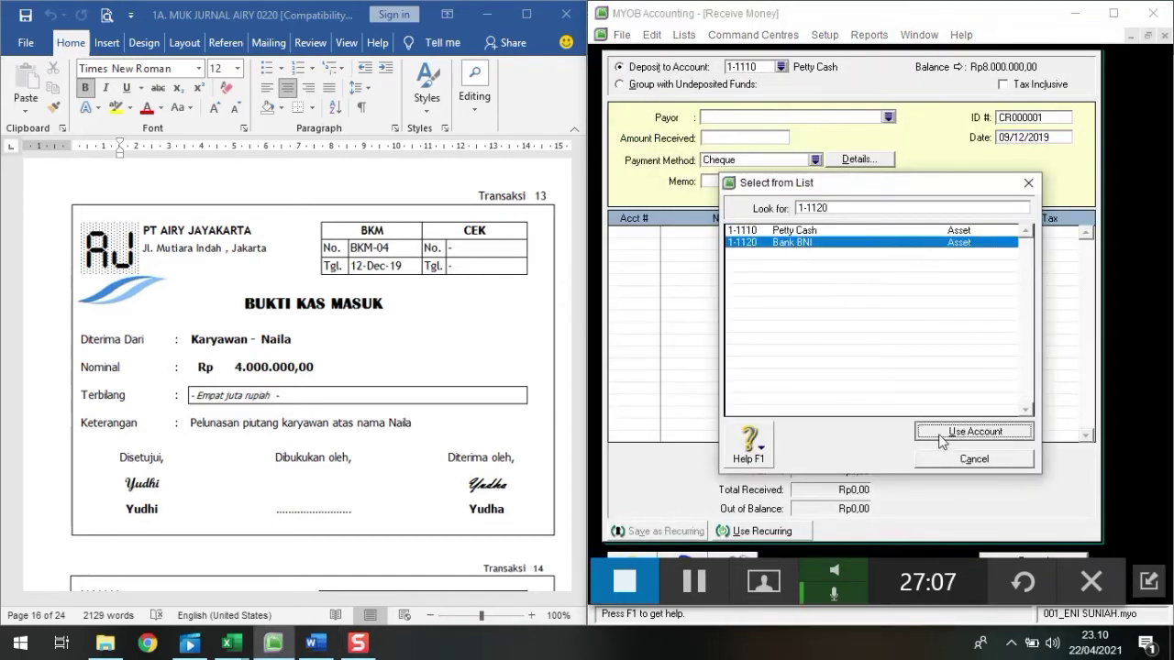
# Number the receipt BKM-04 and date it 12/12/2019
pyautogui.click(1006, 119)
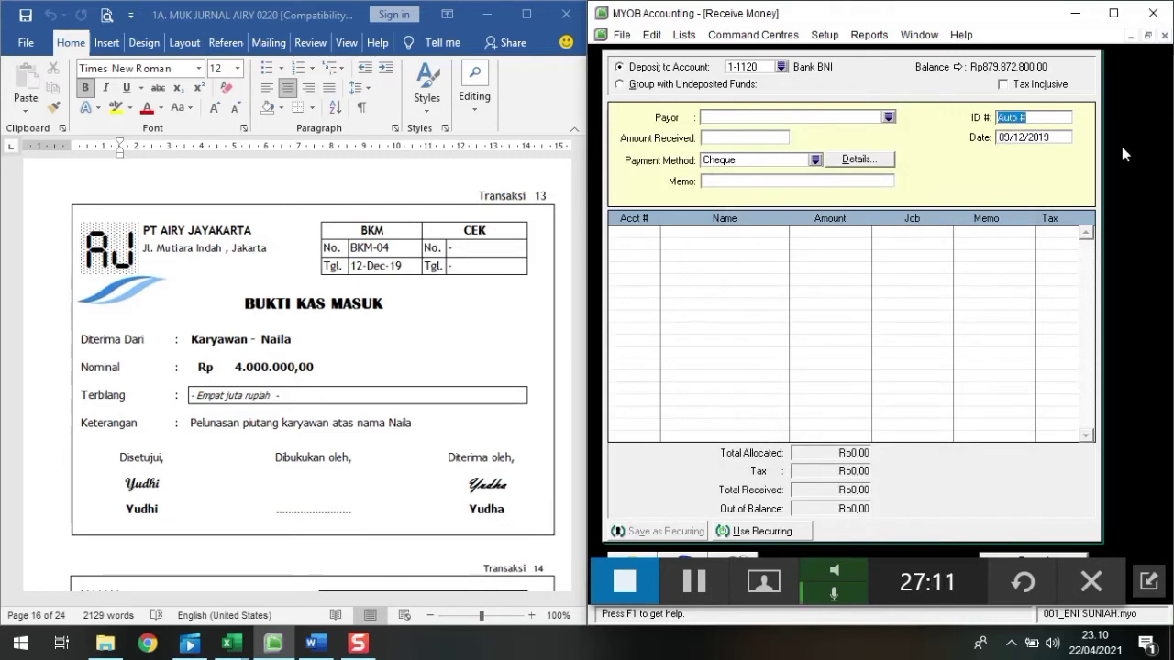
pyautogui.write('BKM-04')
pyautogui.press('Tab')
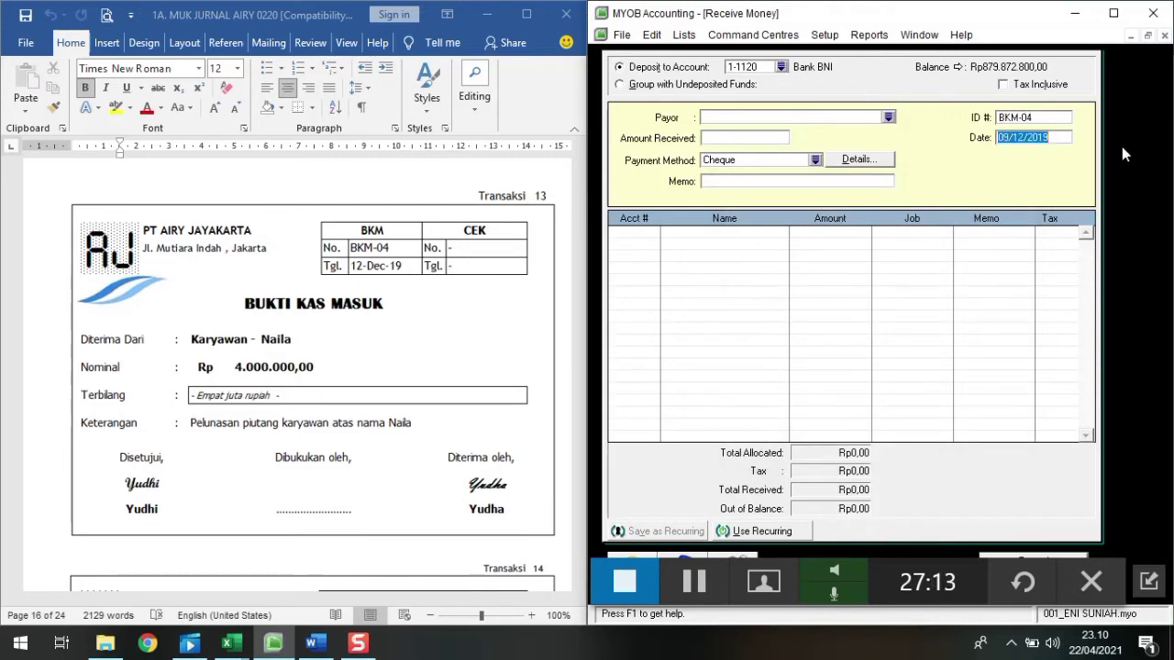
pyautogui.write('12')
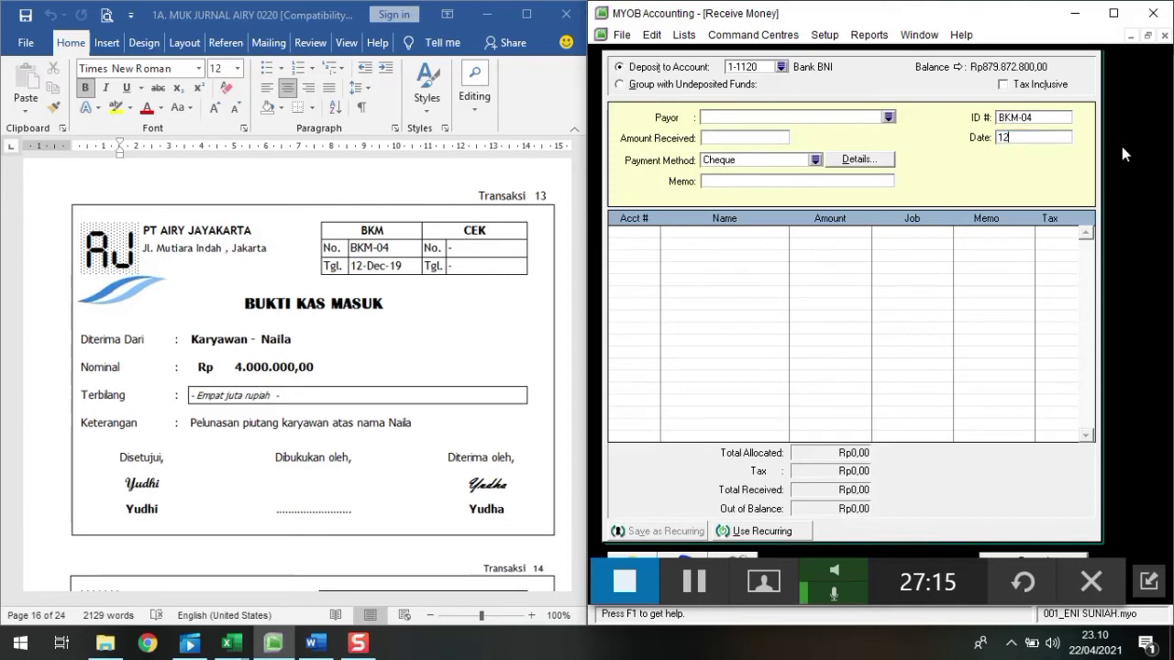
pyautogui.write('/12/2019')
# Set the amount received on the receipt to Rp4.000.000
pyautogui.click(724, 139)
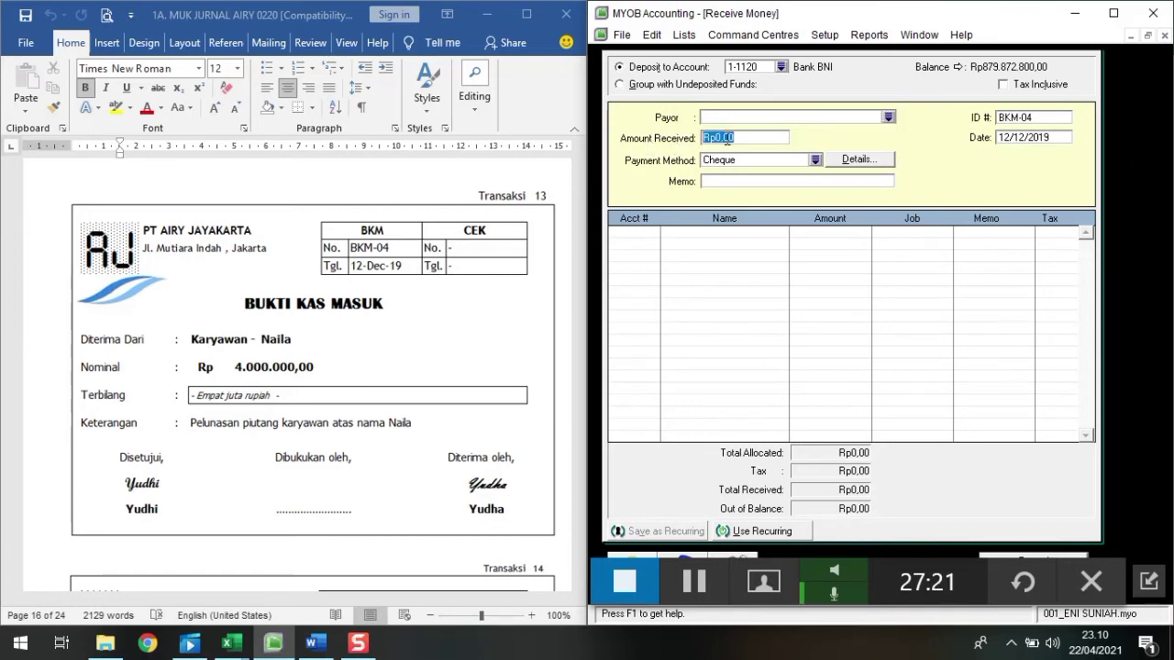
pyautogui.write('4.000.')
pyautogui.write('000000')
pyautogui.press('Tab')
# Enter PELUNASAN PIUTANG AN followed by the employee's name as the receipt's memo
pyautogui.click(737, 181)
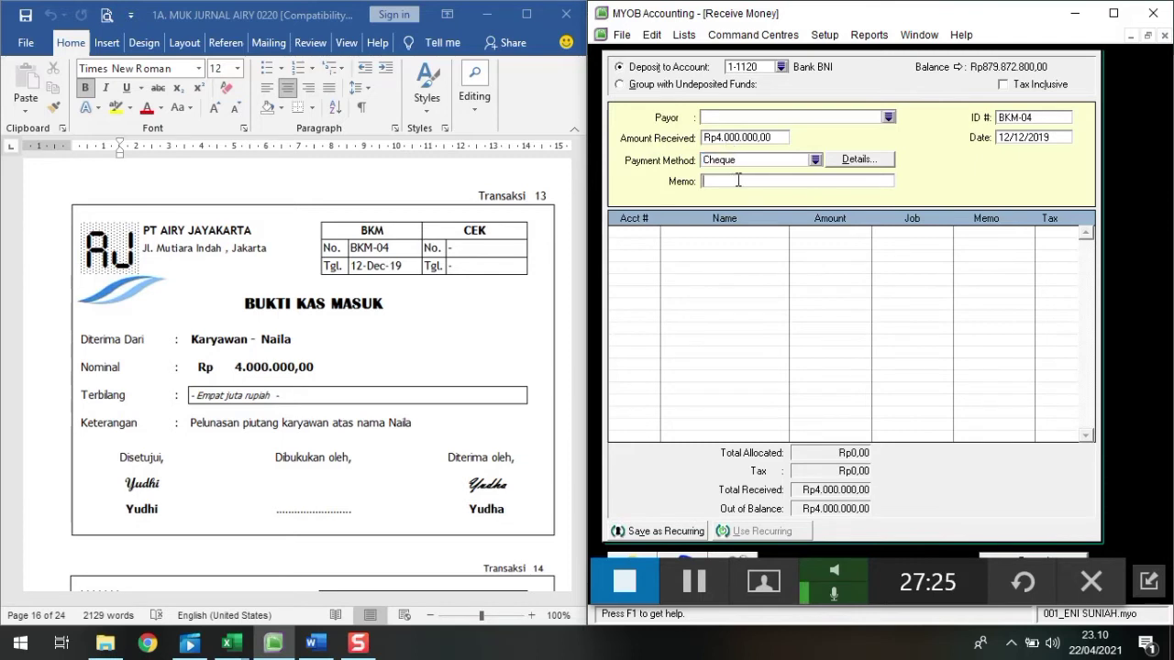
pyautogui.write('PELUNASA')
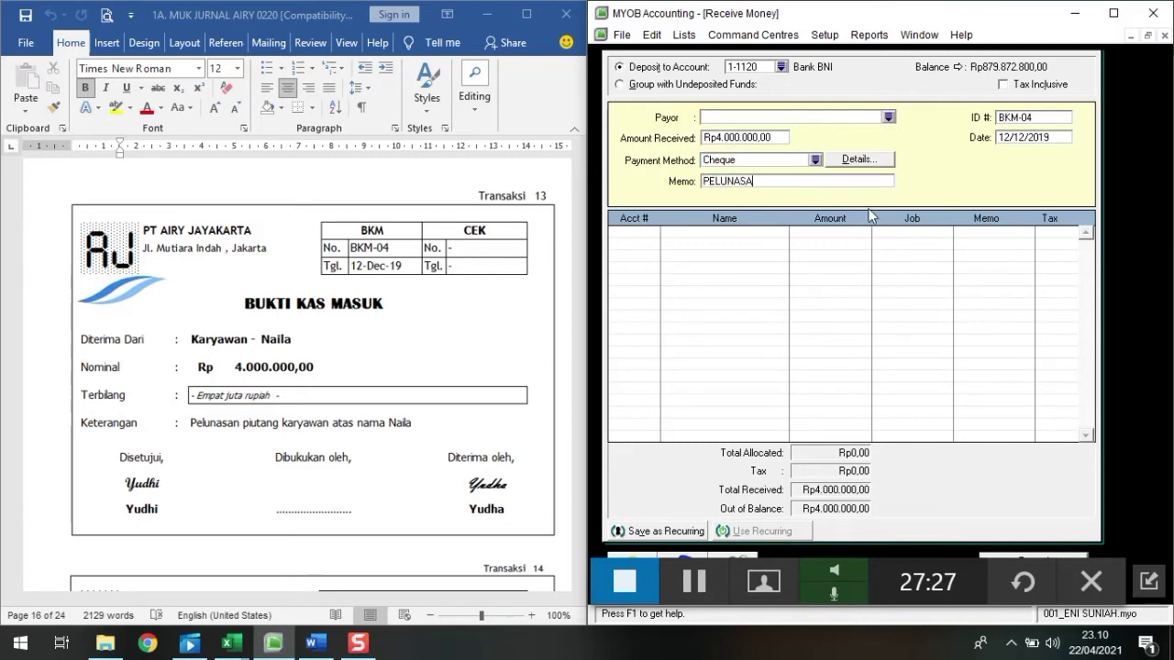
pyautogui.write('N PIUTANG AN ')
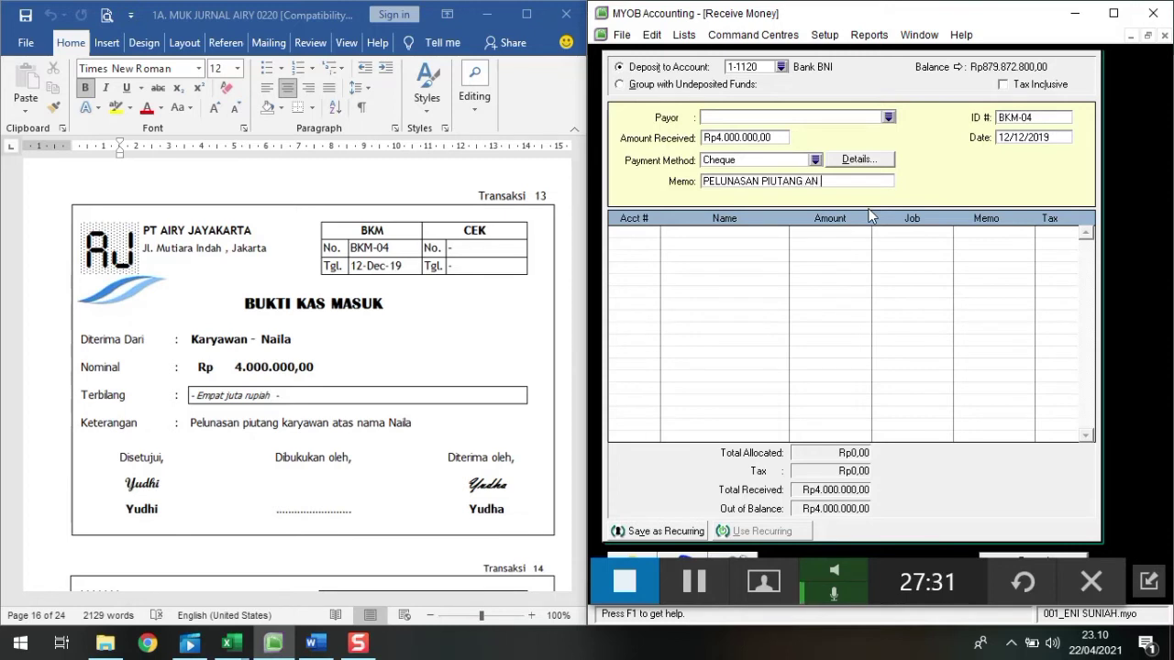
pyautogui.write('NAL')
pyautogui.write('AILA')
pyautogui.press('Tab')
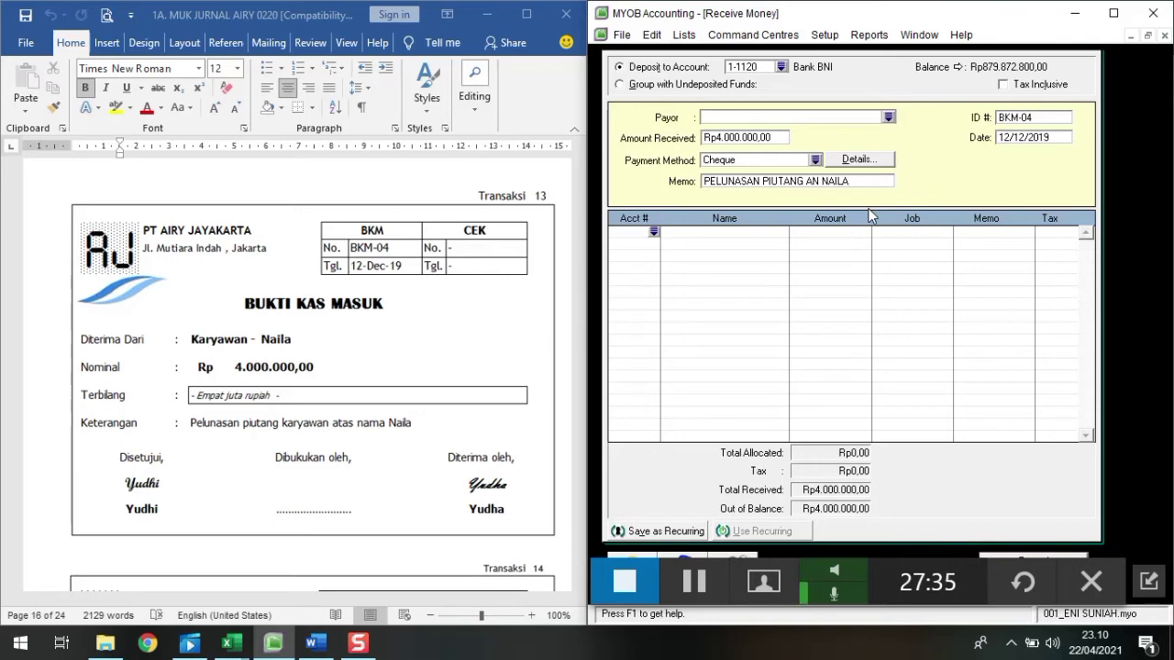
# Allocate the full Rp4.000.000 receipt to account 1-1160 Employee Receivable
pyautogui.write('4-')
pyautogui.write('1-1160')
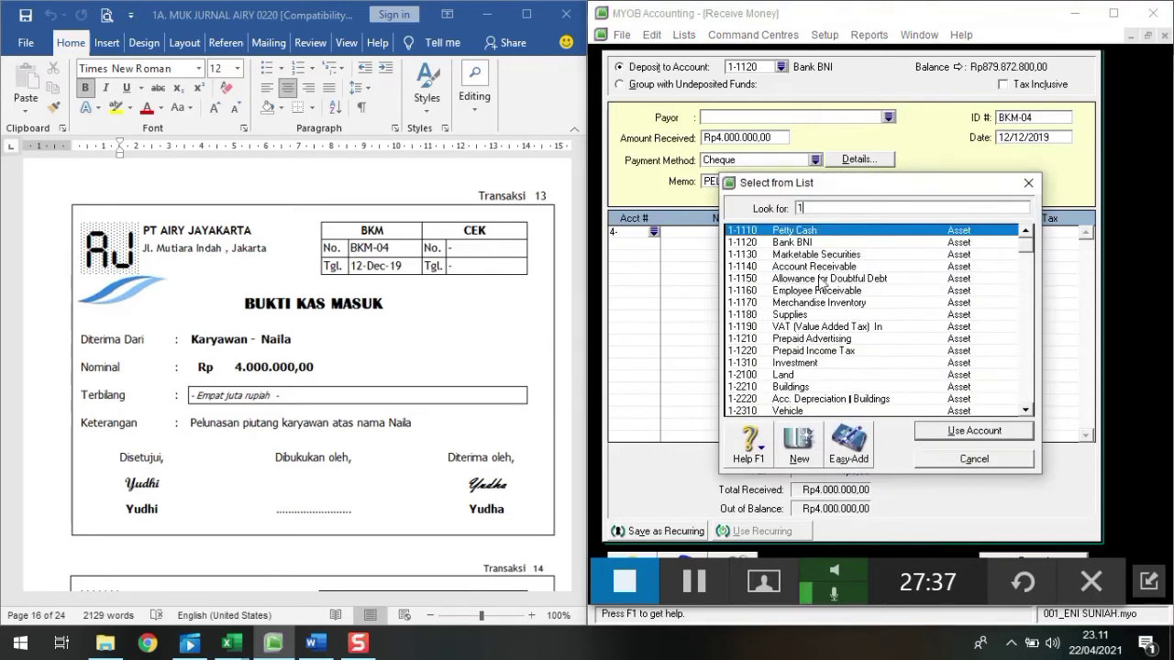
pyautogui.click(954, 433)
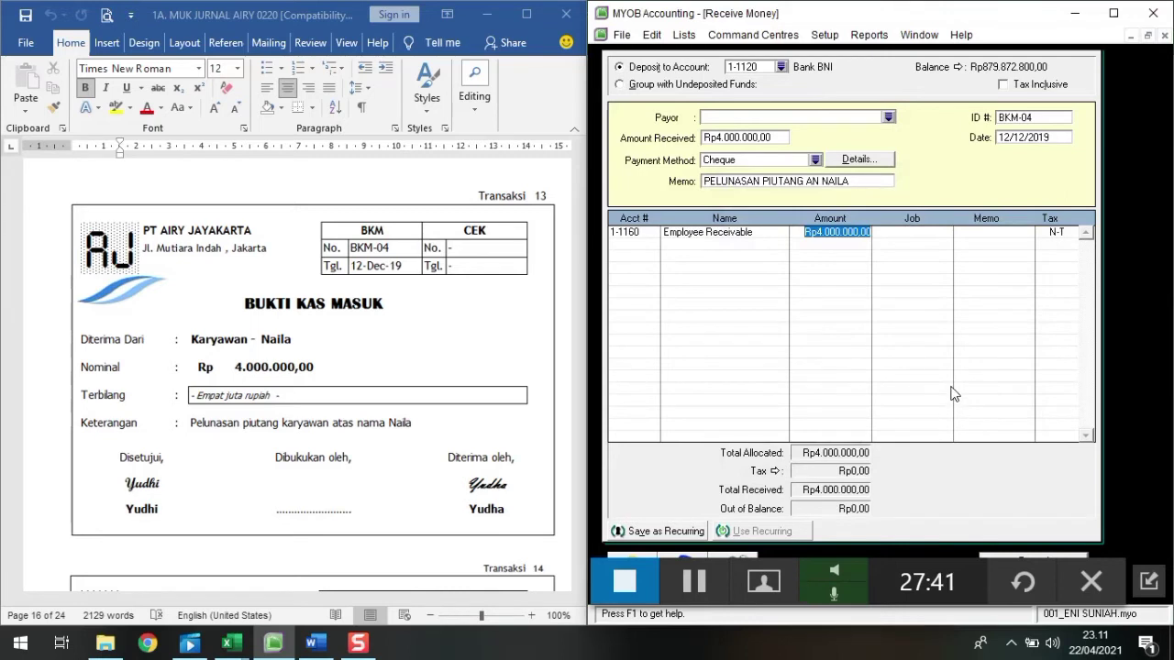
pyautogui.press('Return')
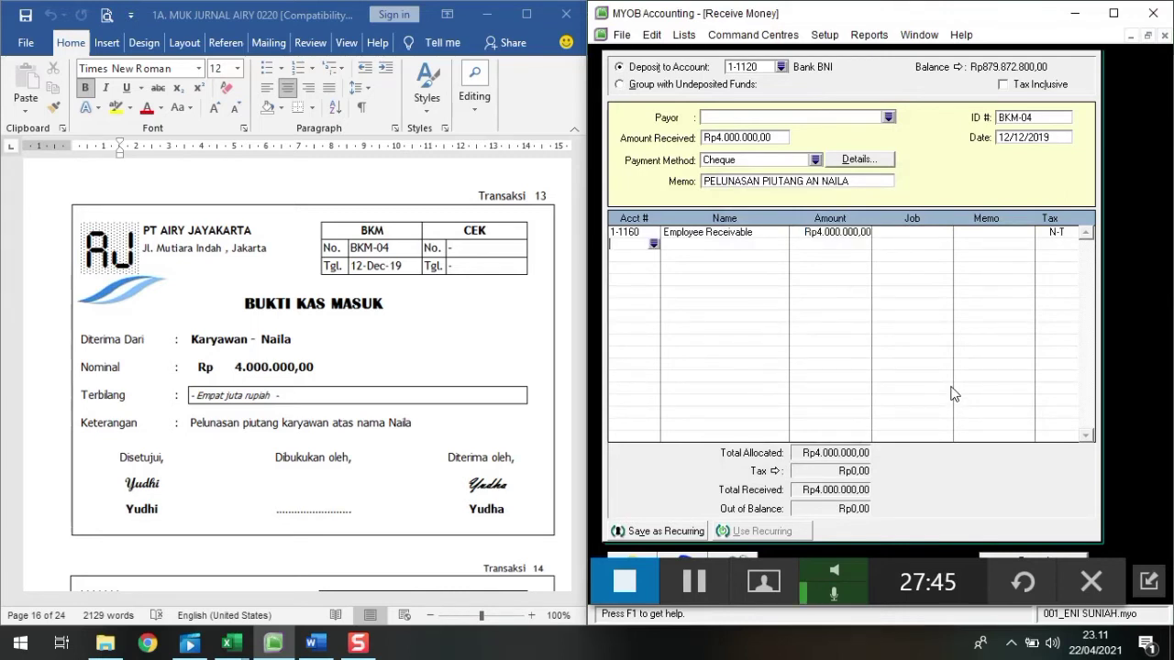
# Review the recap of receipt BKM-04, record it and close the Receive Money form
pyautogui.hotkey('ctrl', 'r')
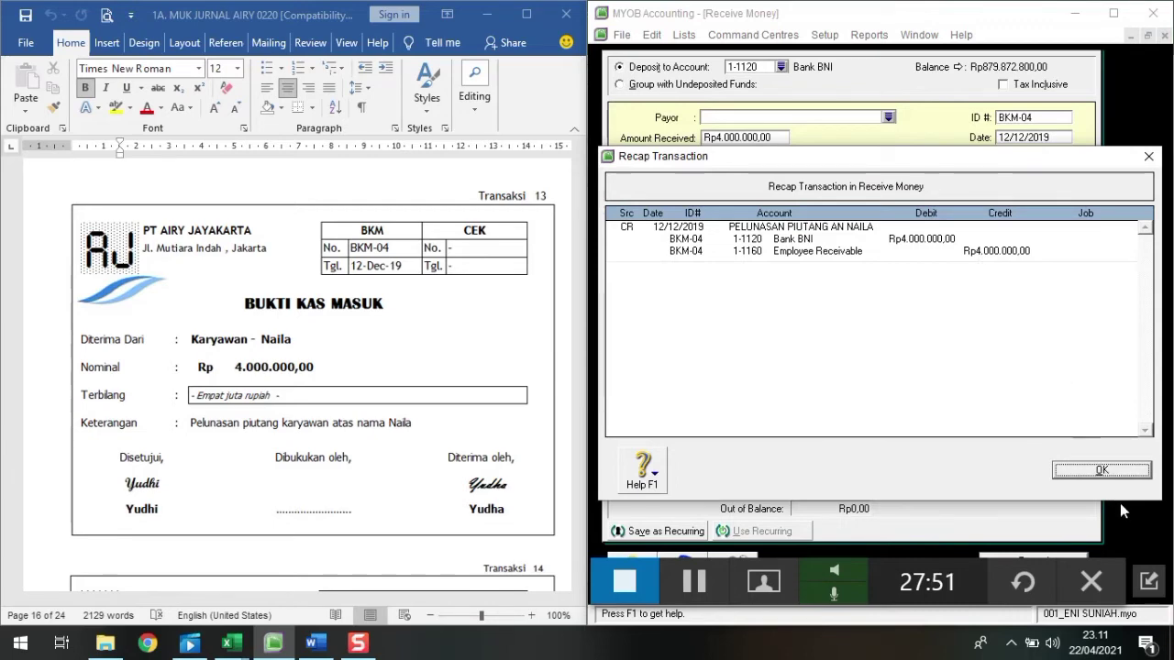
pyautogui.click(1112, 470)
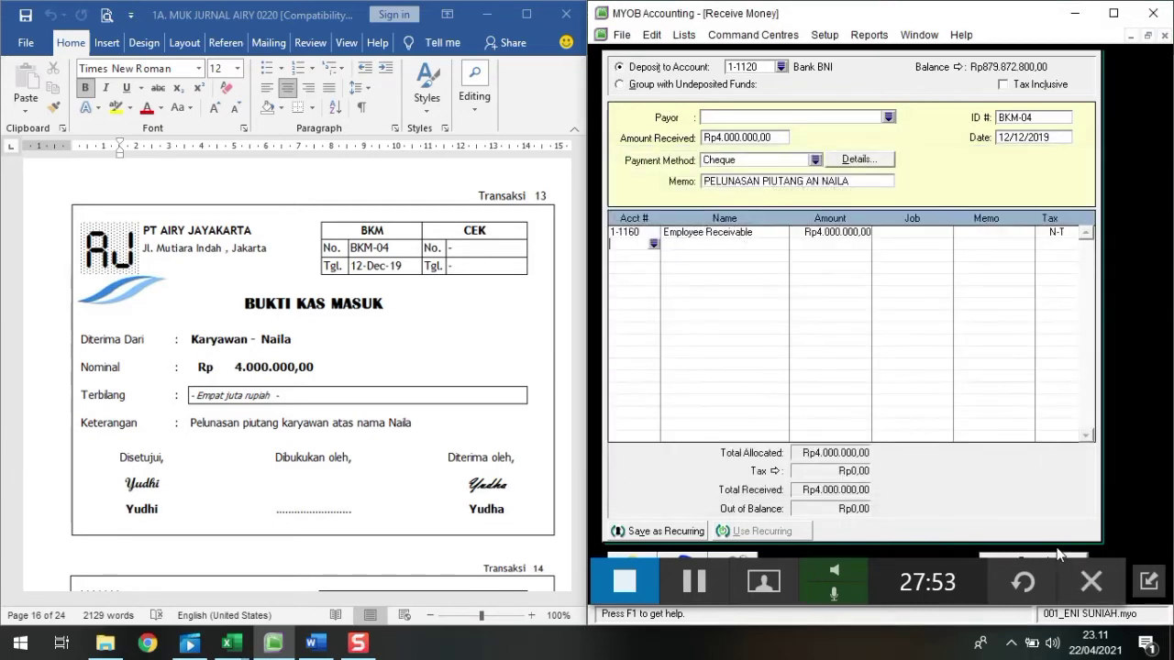
pyautogui.click(1056, 552)
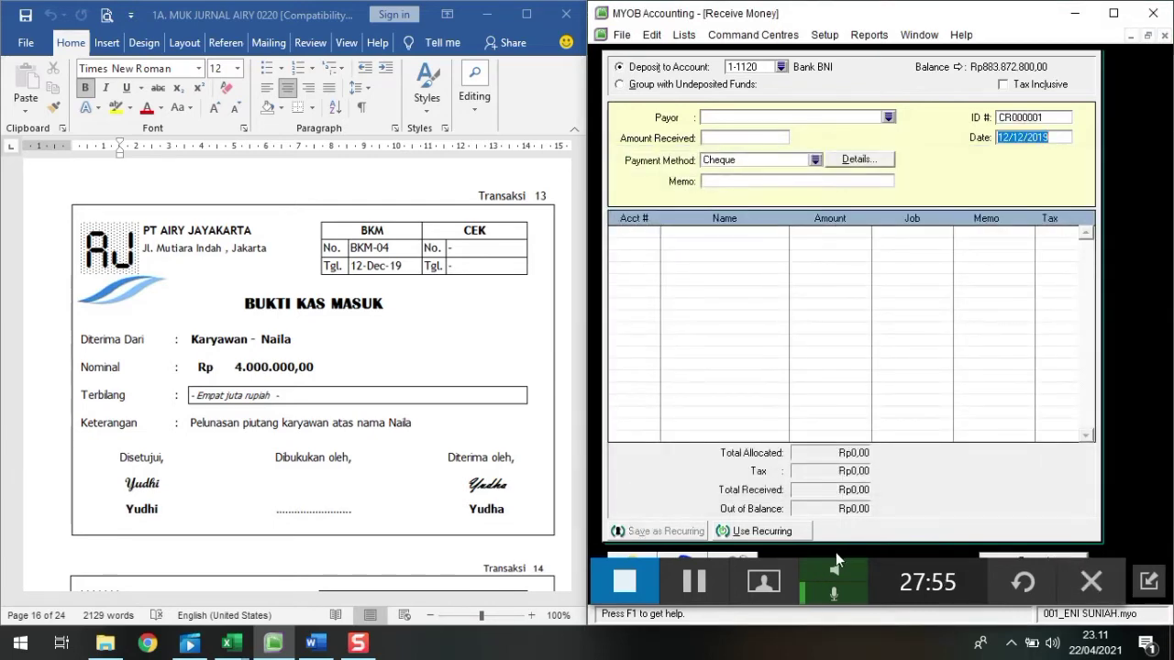
pyautogui.click(1012, 587)
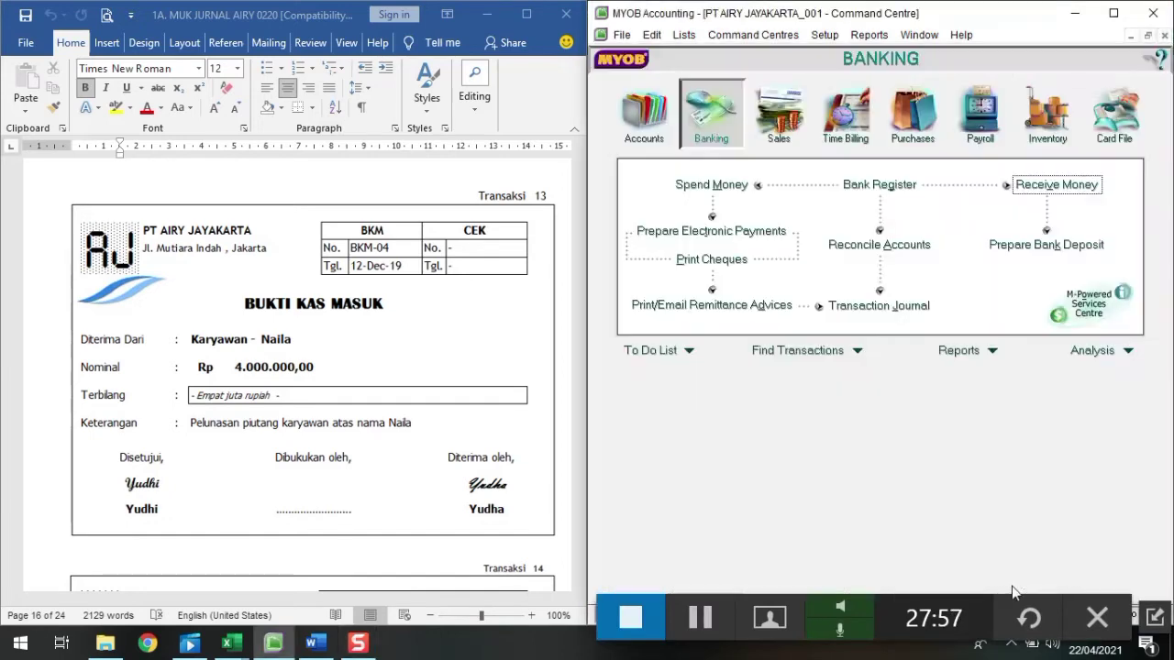
# Go to voucher BKK-05 and start a Spend Money entry paid from account 1-1120 Bank BNI
pyautogui.scroll(-4, 378, 383)
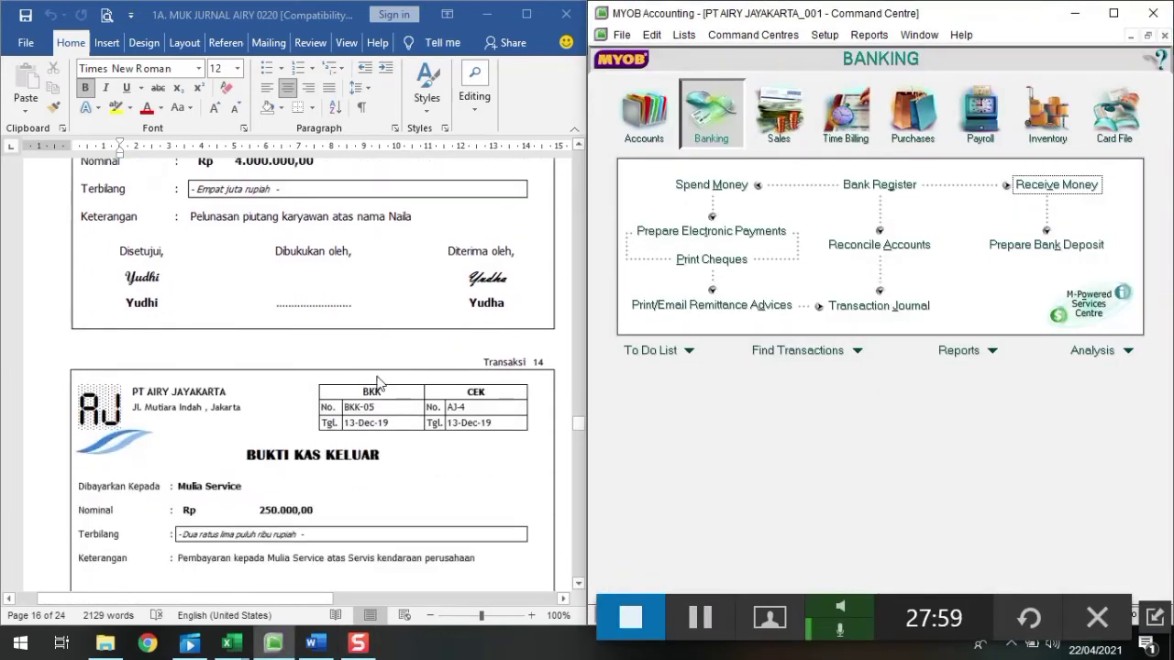
pyautogui.scroll(-3, 376, 383)
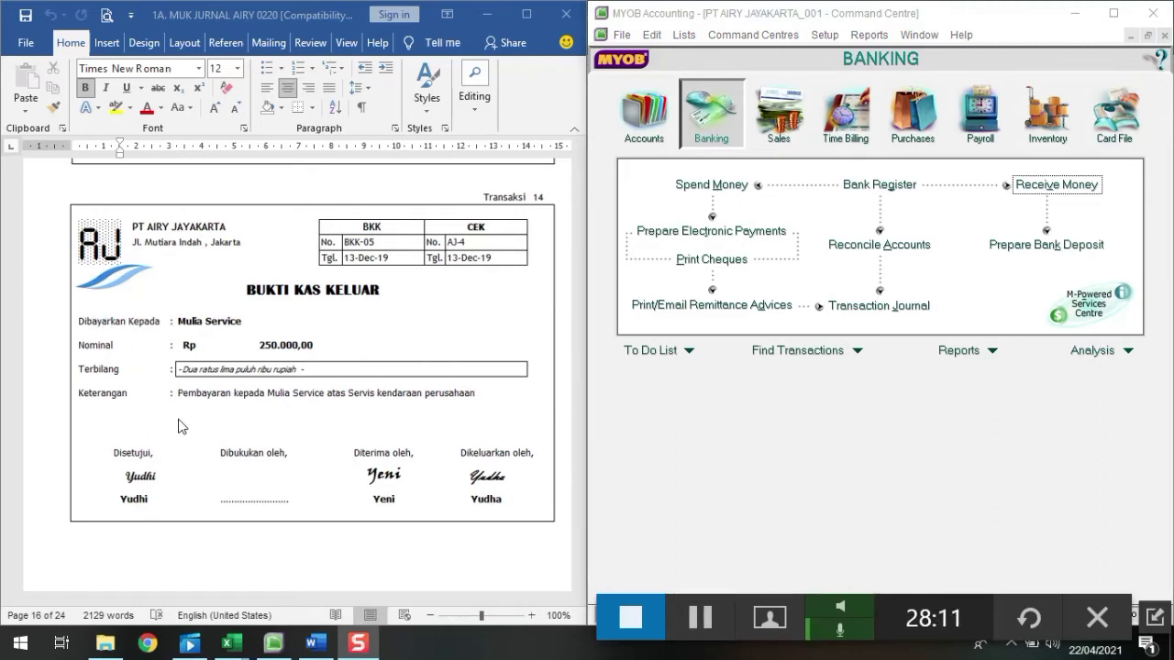
pyautogui.click(727, 194)
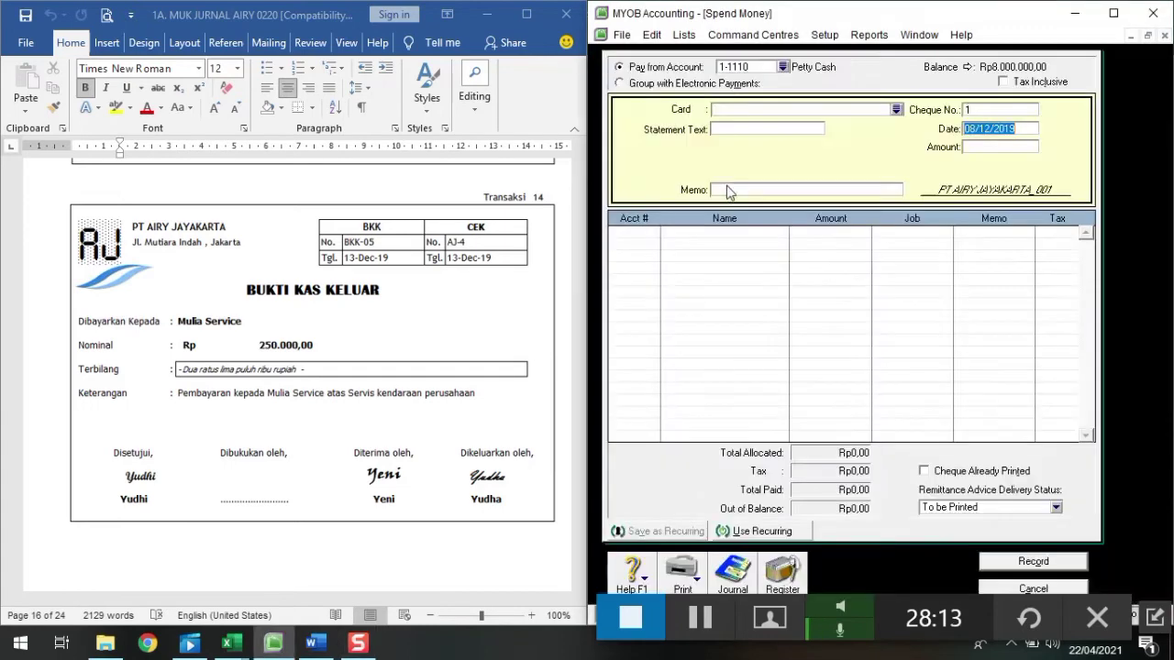
pyautogui.click(782, 67)
pyautogui.click(778, 244)
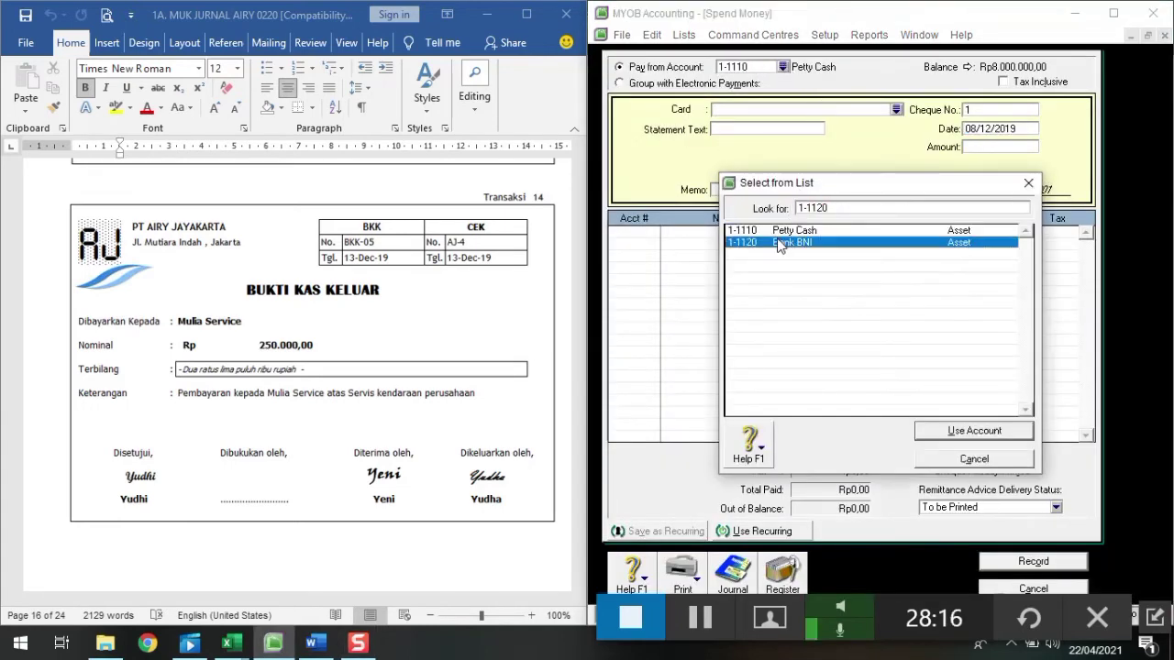
pyautogui.click(964, 438)
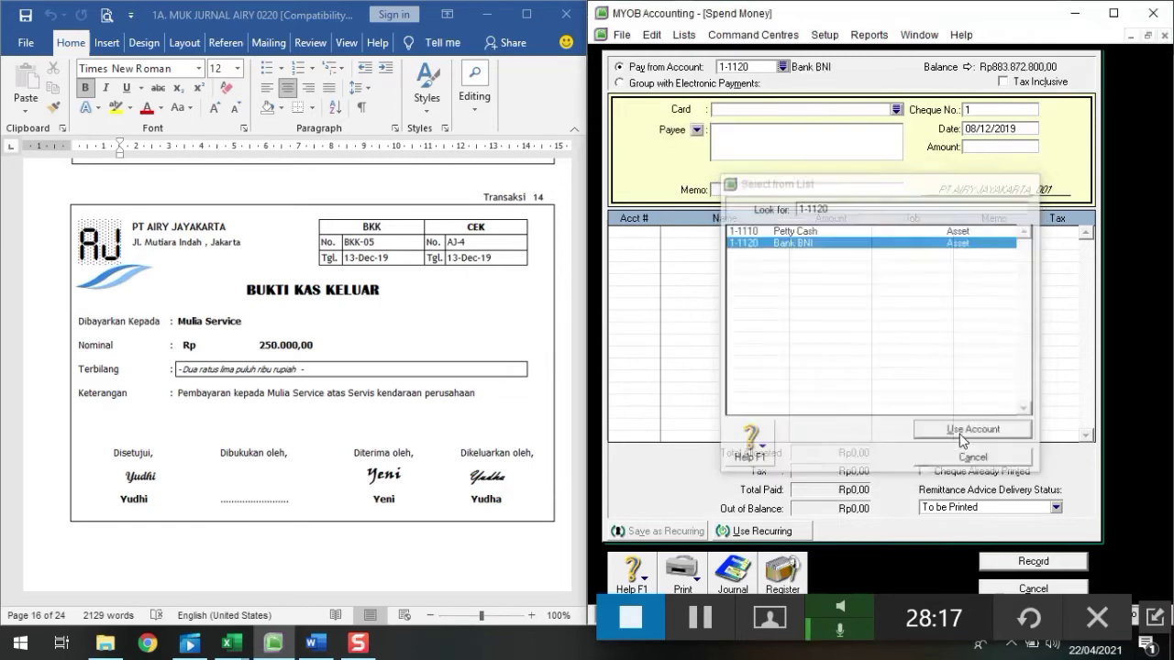
# Set the payment's cheque number to BKK-05
pyautogui.click(973, 110)
pyautogui.write('BKK-')
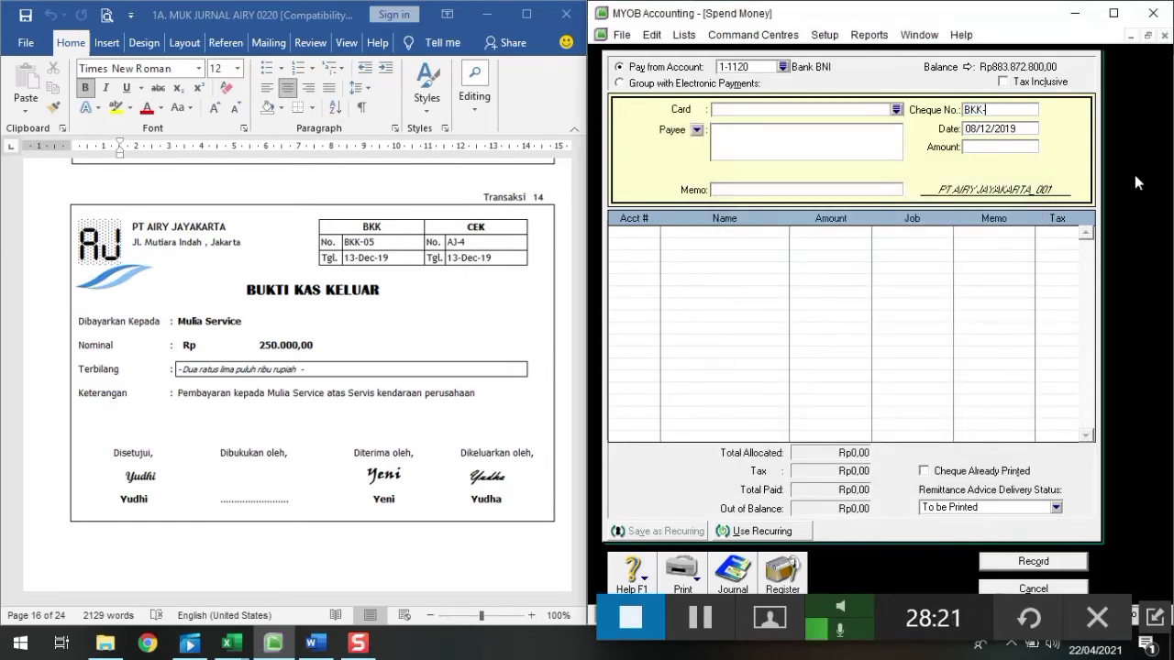
pyautogui.write('05')
pyautogui.press('Tab')
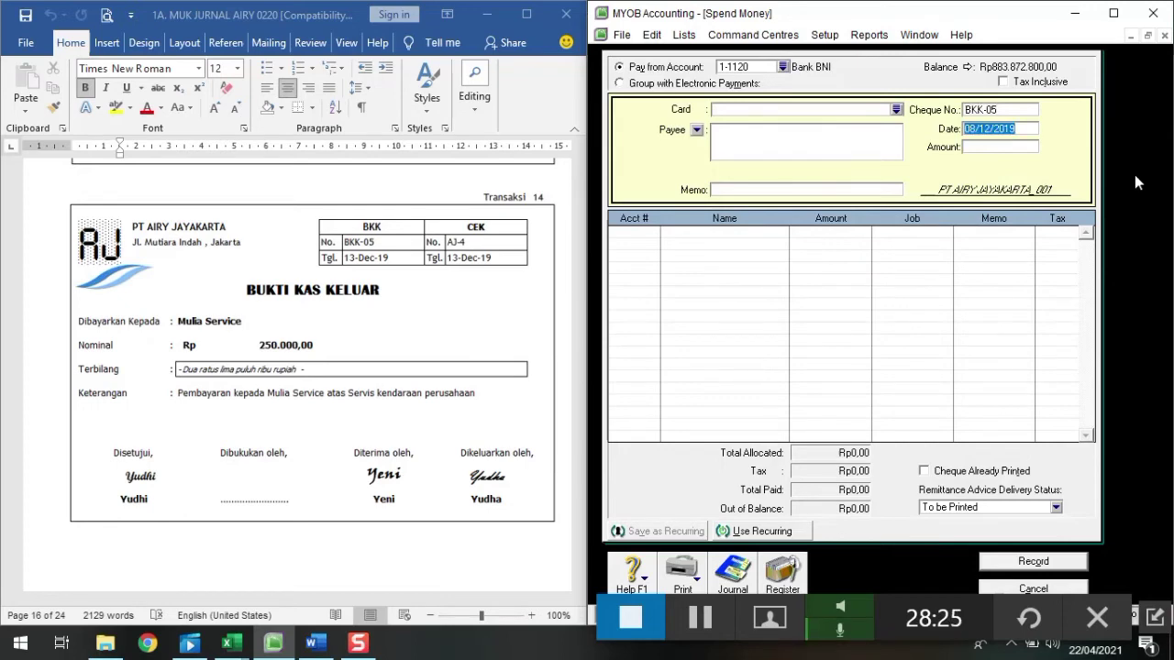
# Set the BKK-05 payment's date to 13/12/2019 and its amount to Rp250.000
pyautogui.write('13/12/2019')
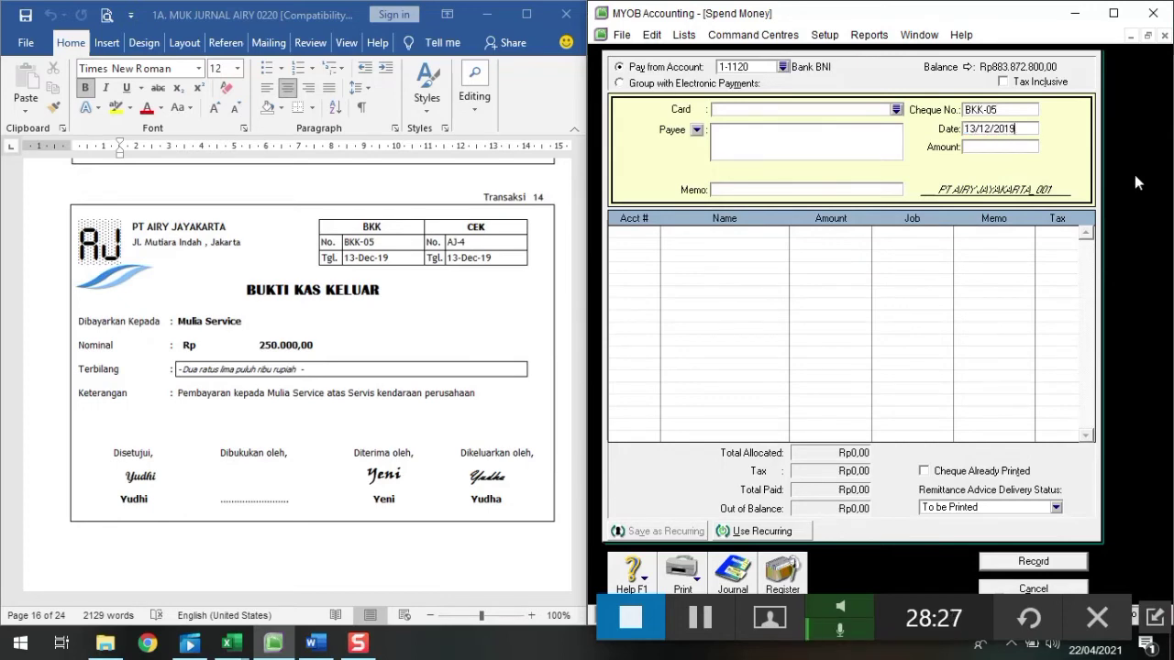
pyautogui.press('Tab')
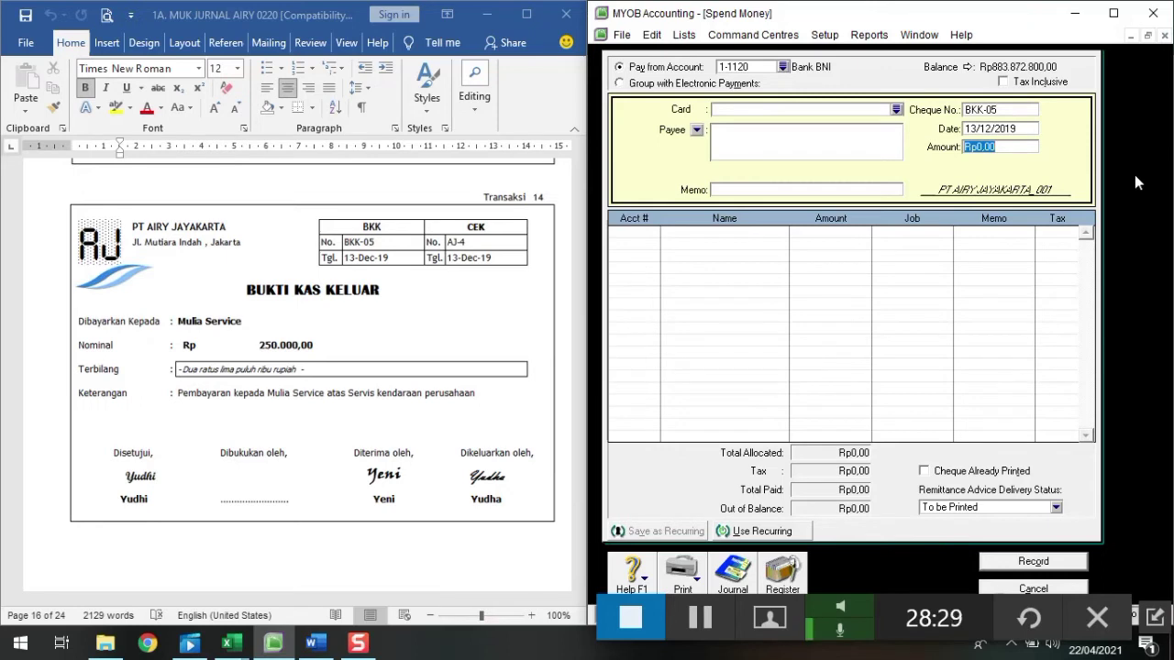
pyautogui.write('250000')
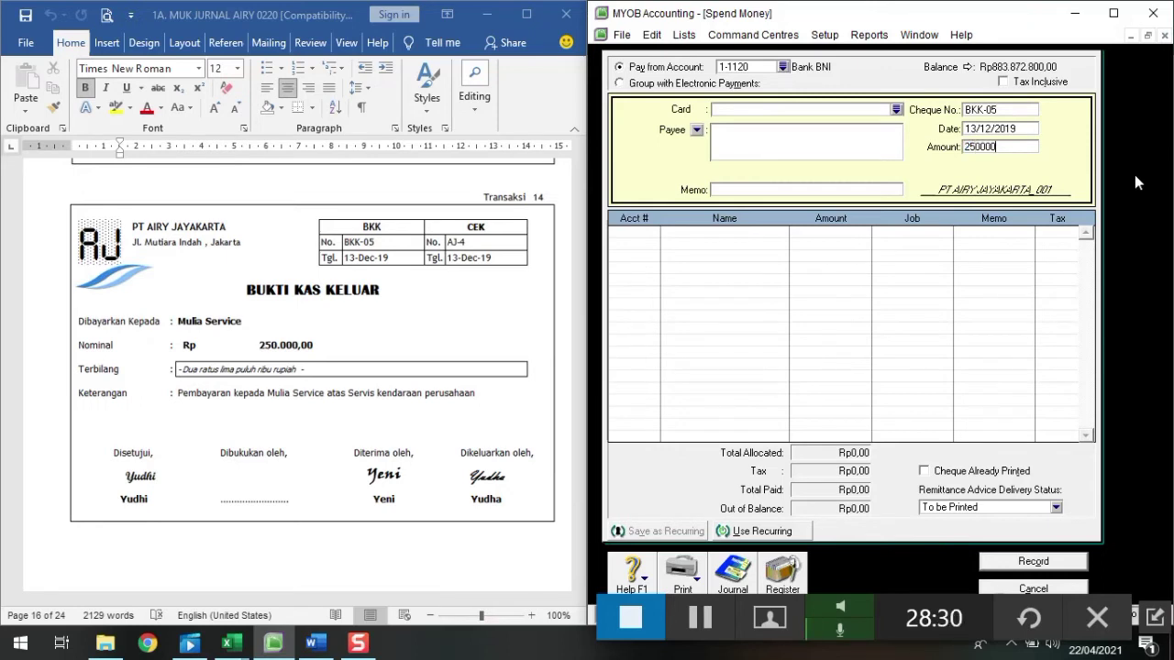
pyautogui.press('Tab')
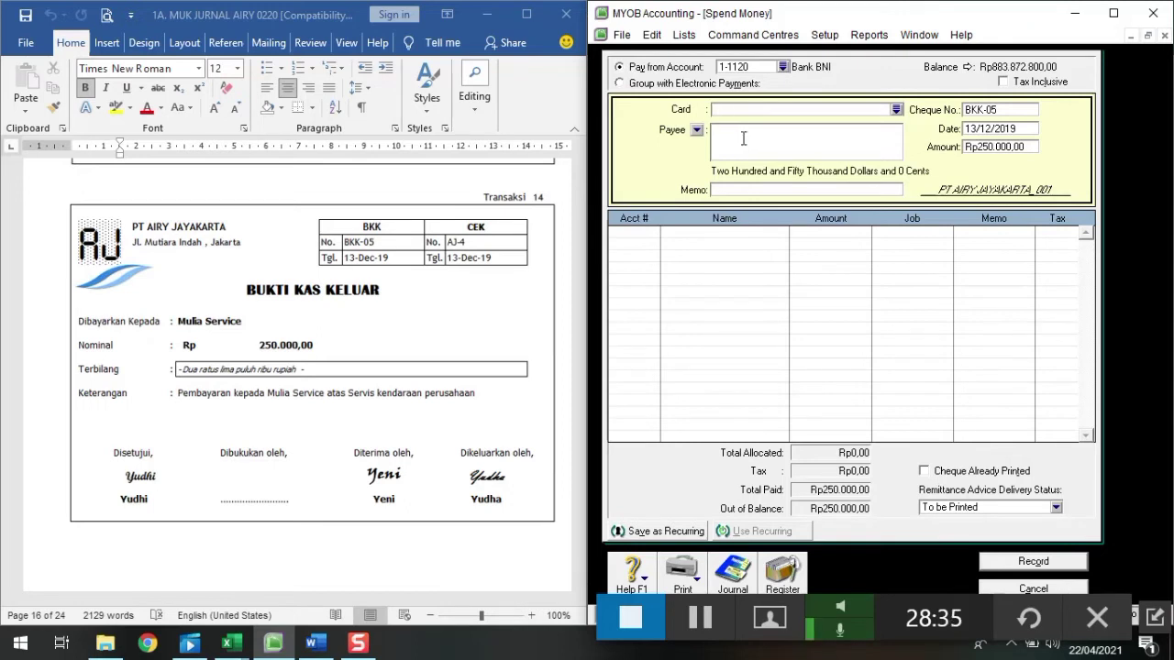
# Enter MULIA SERVICE as the payee and SERVIS KENDARAAN as the payment's memo
pyautogui.write('MULIA')
pyautogui.write(' SERVIC')
pyautogui.write('SER')
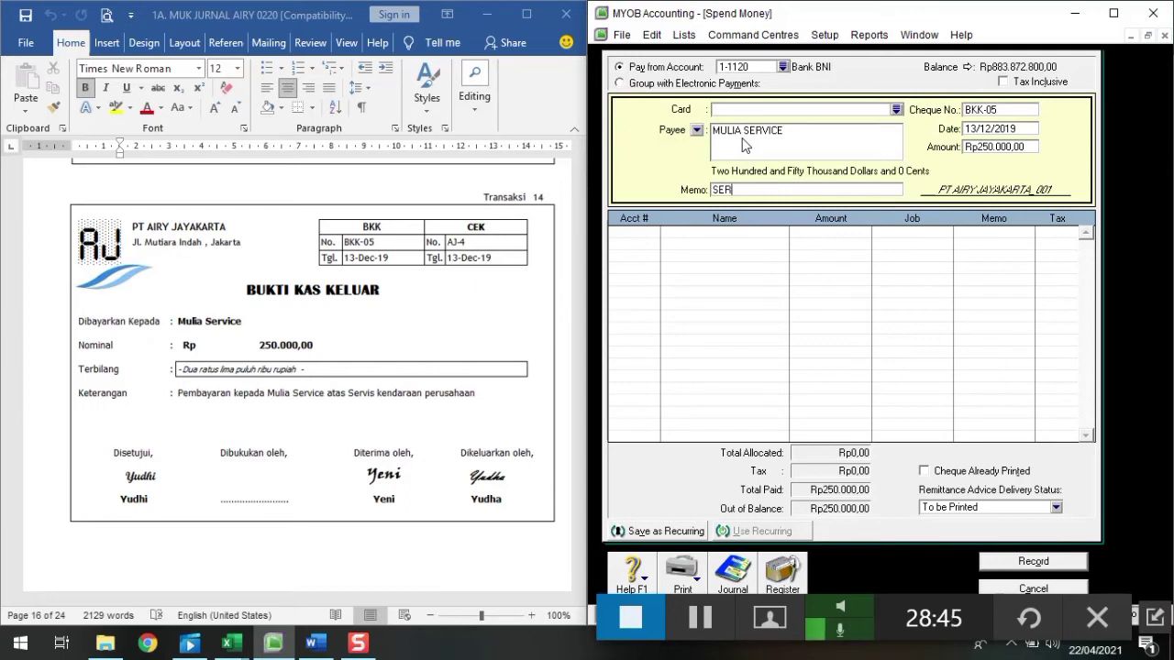
pyautogui.write('VIS KED')
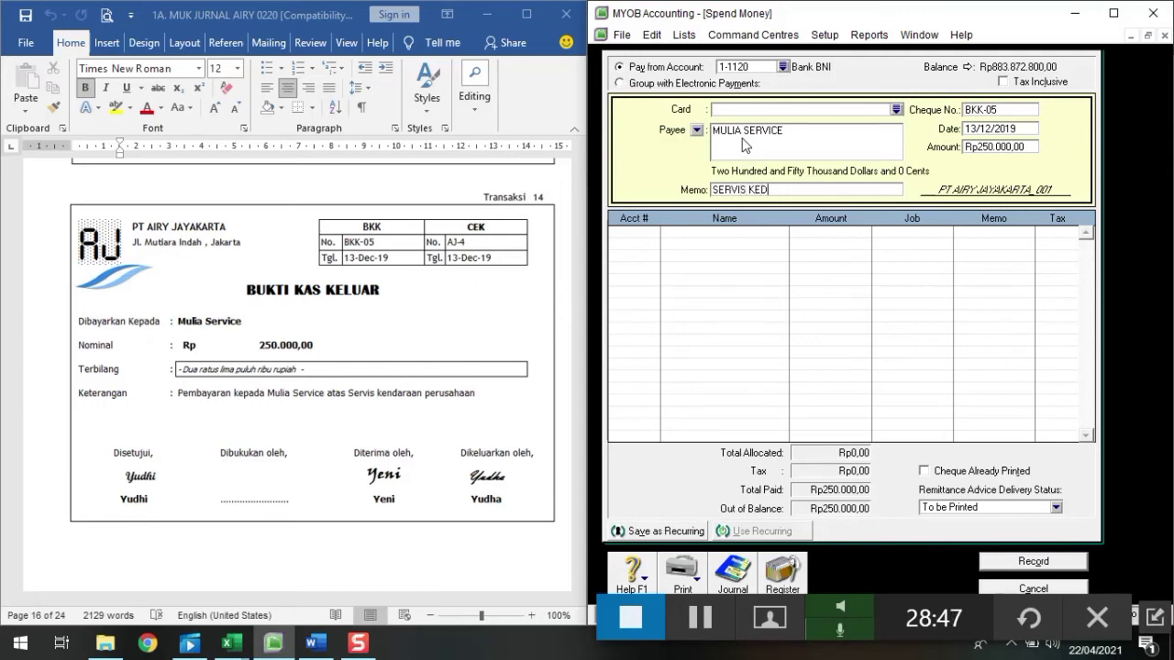
pyautogui.press('BackSpace')
pyautogui.write('NDARAAN')
pyautogui.press('Tab')
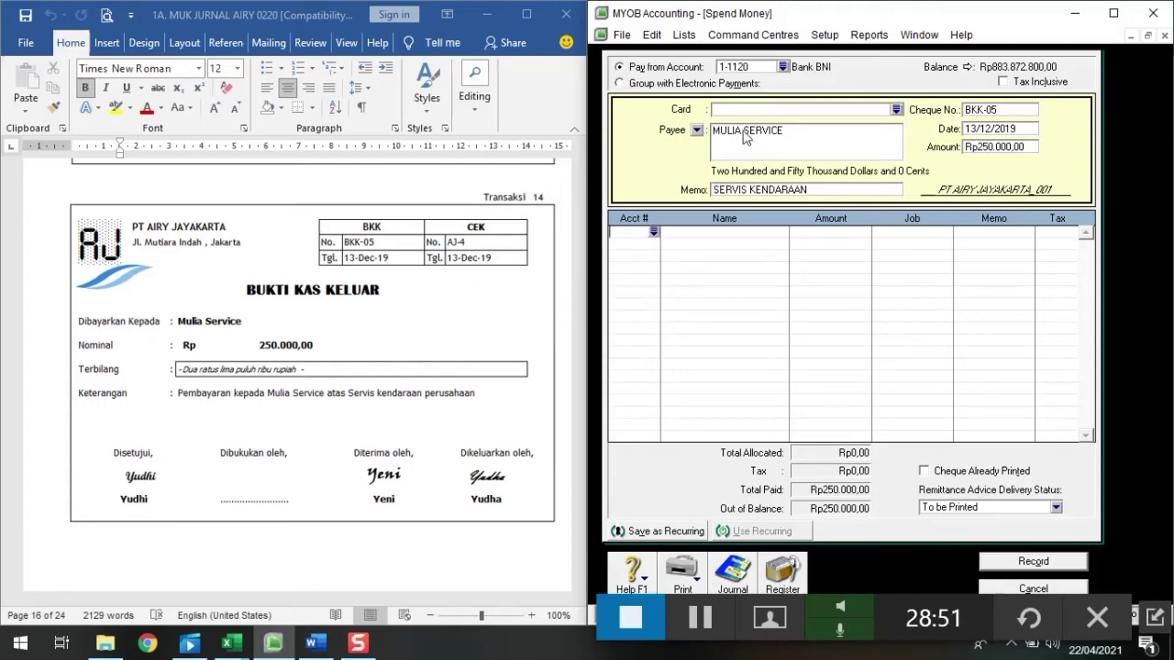
# Allocate the full Rp250.000 payment to account 6-1160 Repair & Maintenance Expense
pyautogui.click(653, 233)
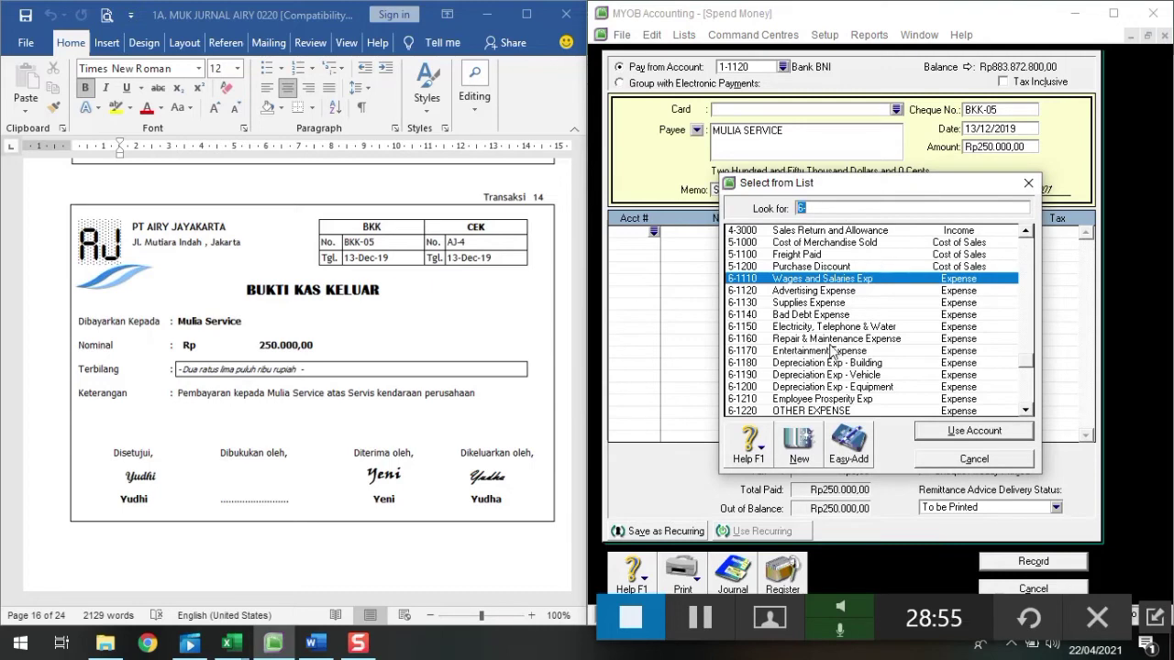
pyautogui.write('6-1160')
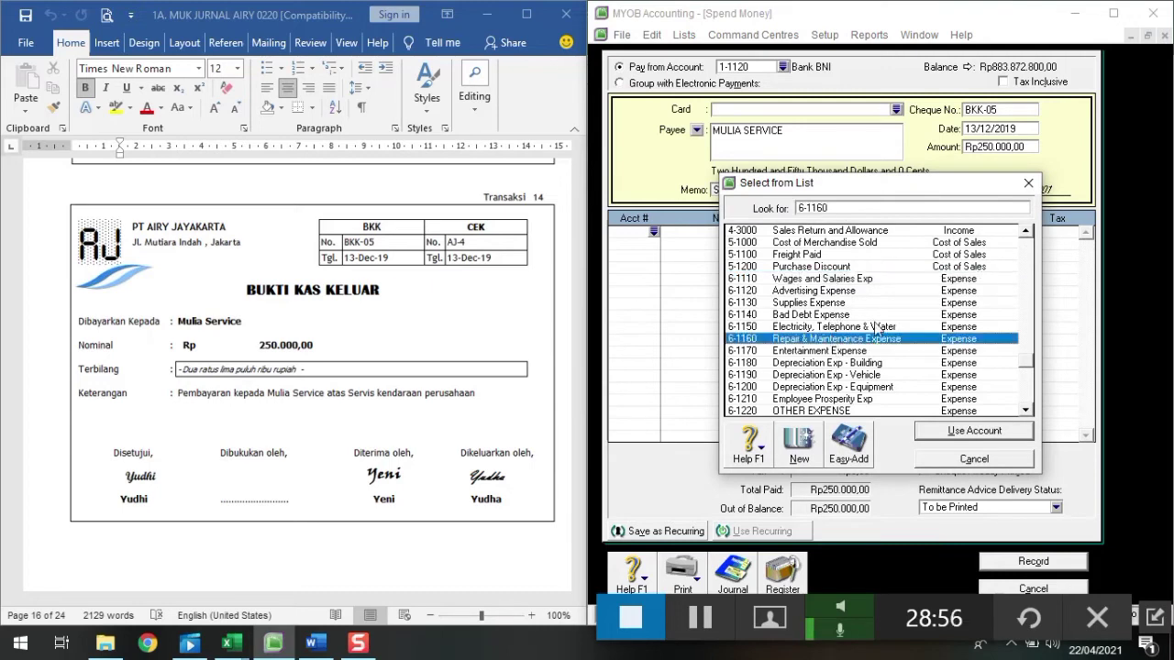
pyautogui.click(1006, 437)
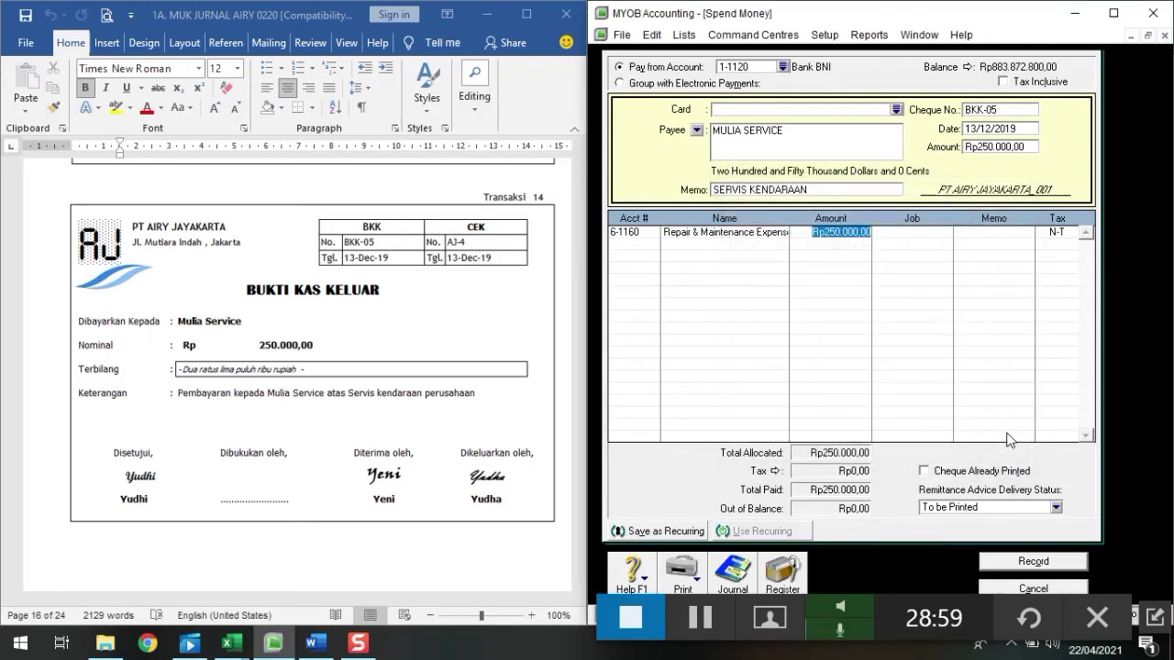
pyautogui.press('Return')
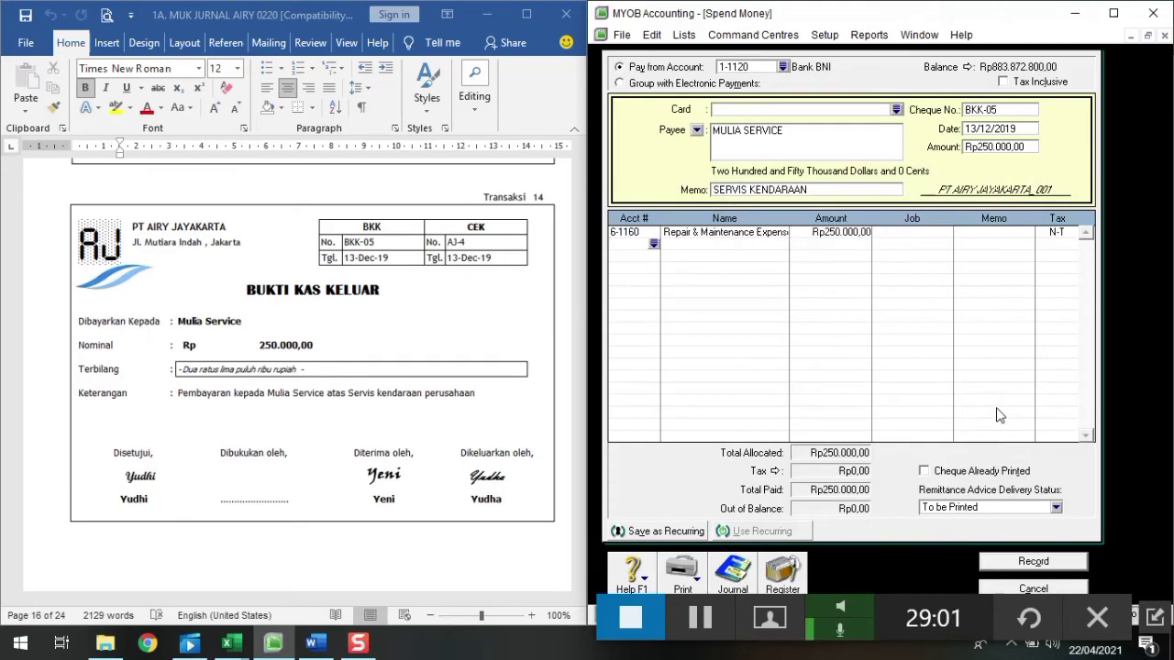
# Review the recap of payment BKK-05, record it and close the Spend Money form
pyautogui.hotkey('ctrl', 'r')
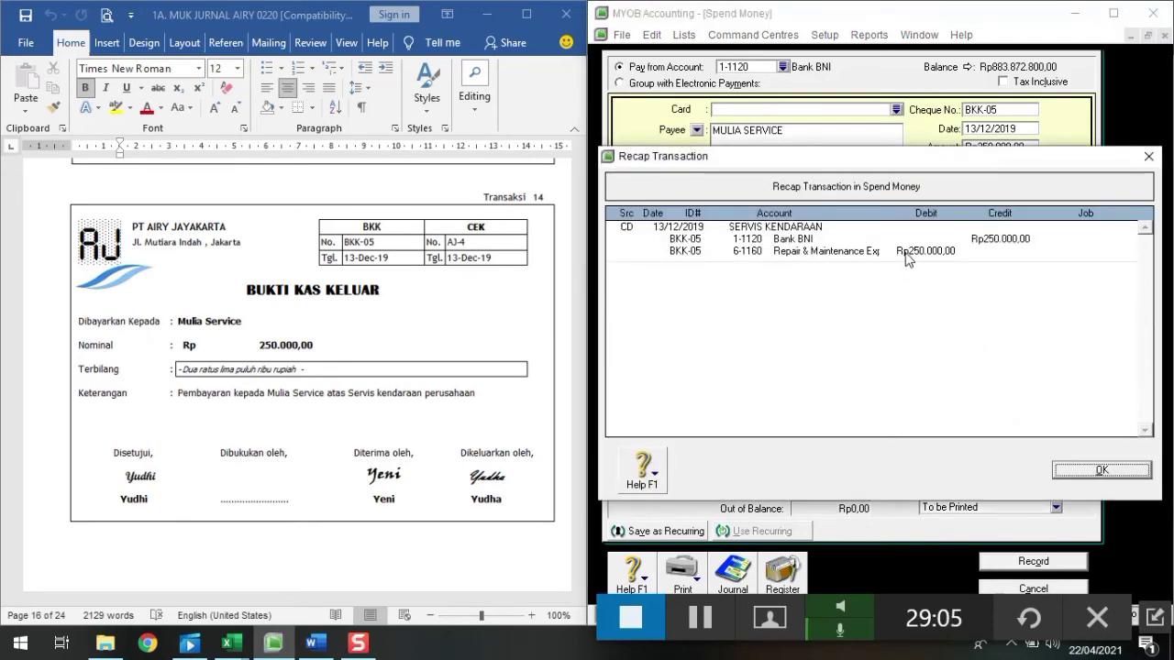
pyautogui.click(1126, 469)
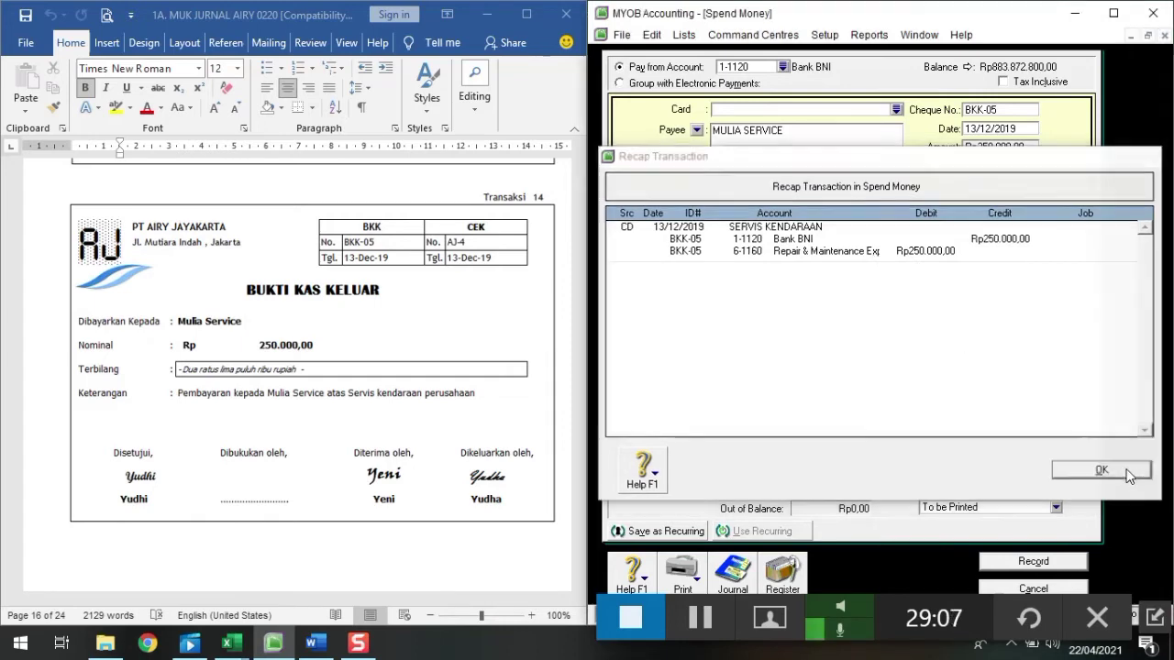
pyautogui.click(1056, 562)
pyautogui.click(1050, 584)
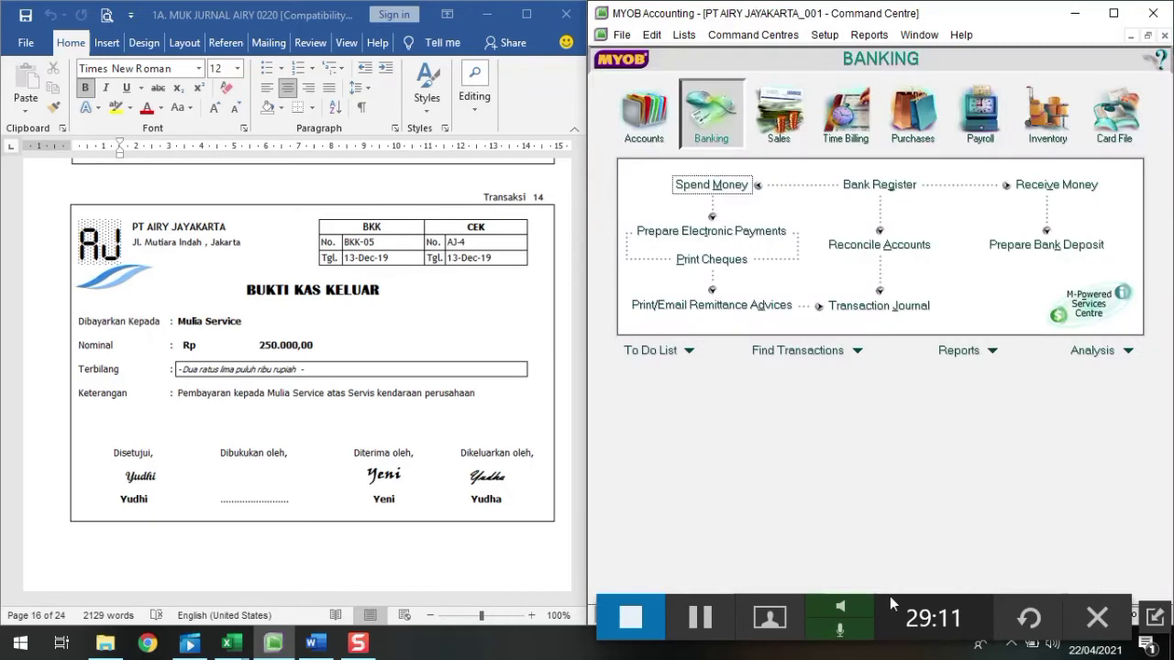
pyautogui.click(699, 624)
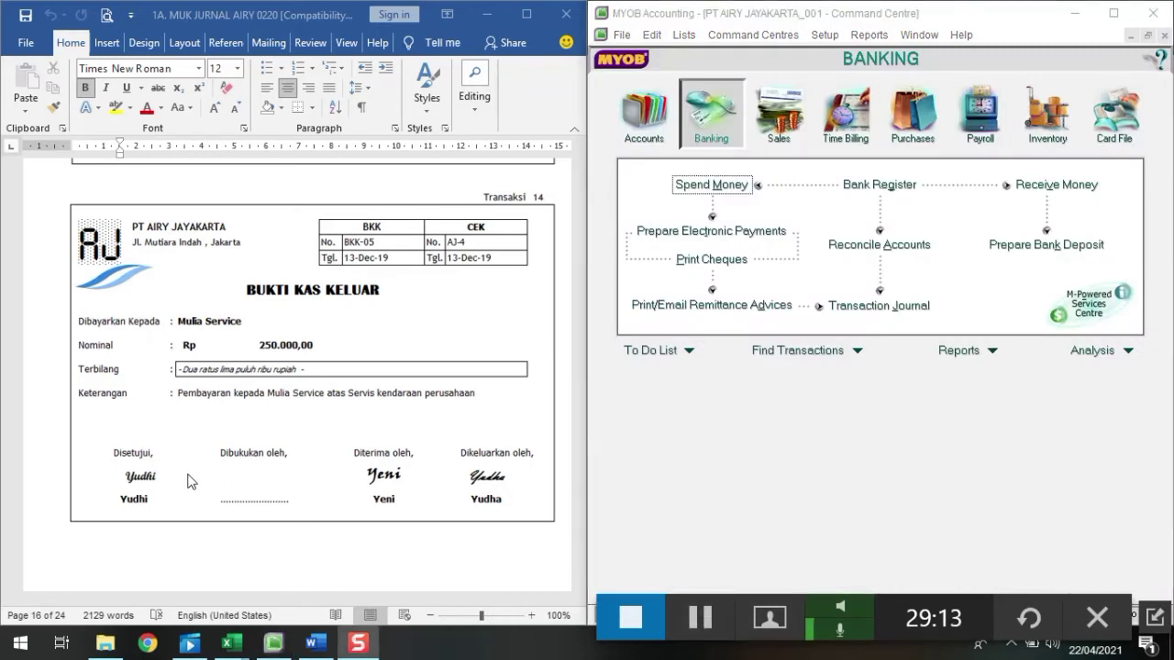
# Go to voucher BKK-06 and start a Pay Bills entry for supplier PT PRATAMA POMPA
pyautogui.scroll(-3, 187, 481)
pyautogui.scroll(-10, 187, 481)
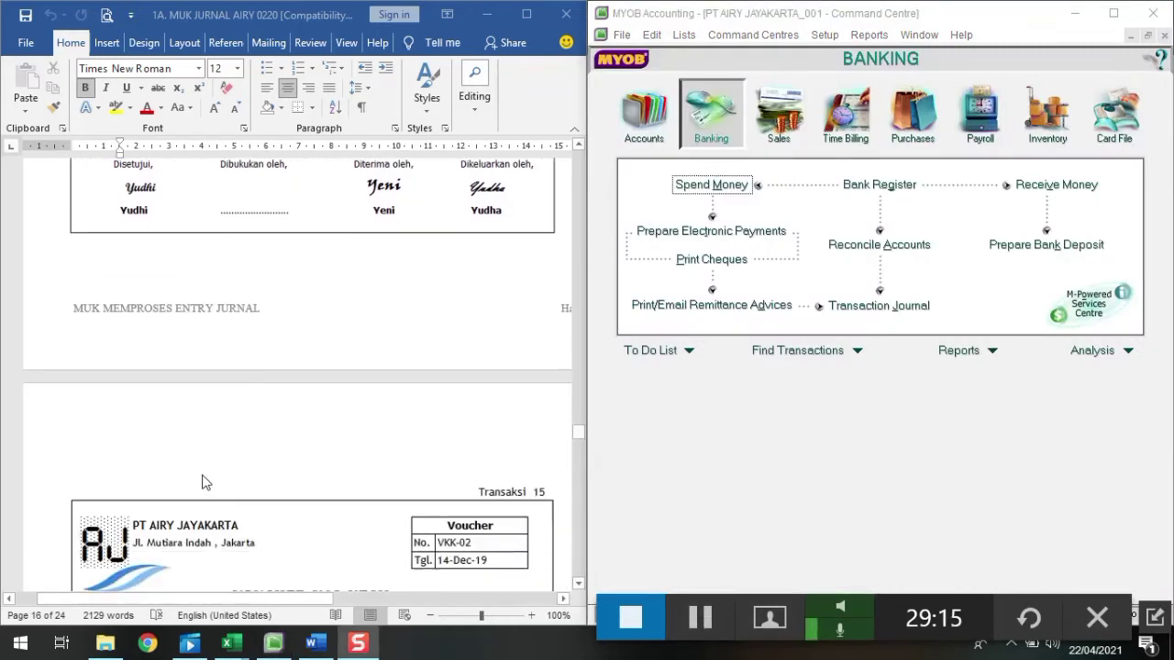
pyautogui.scroll(-1, 210, 481)
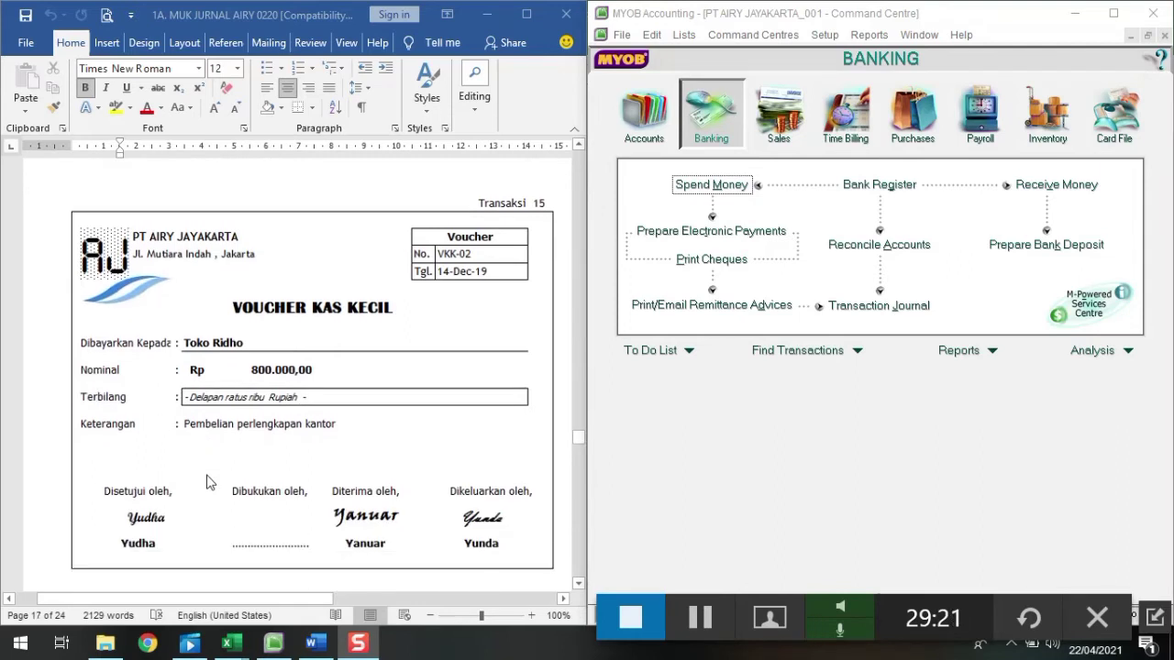
pyautogui.scroll(-8, 254, 441)
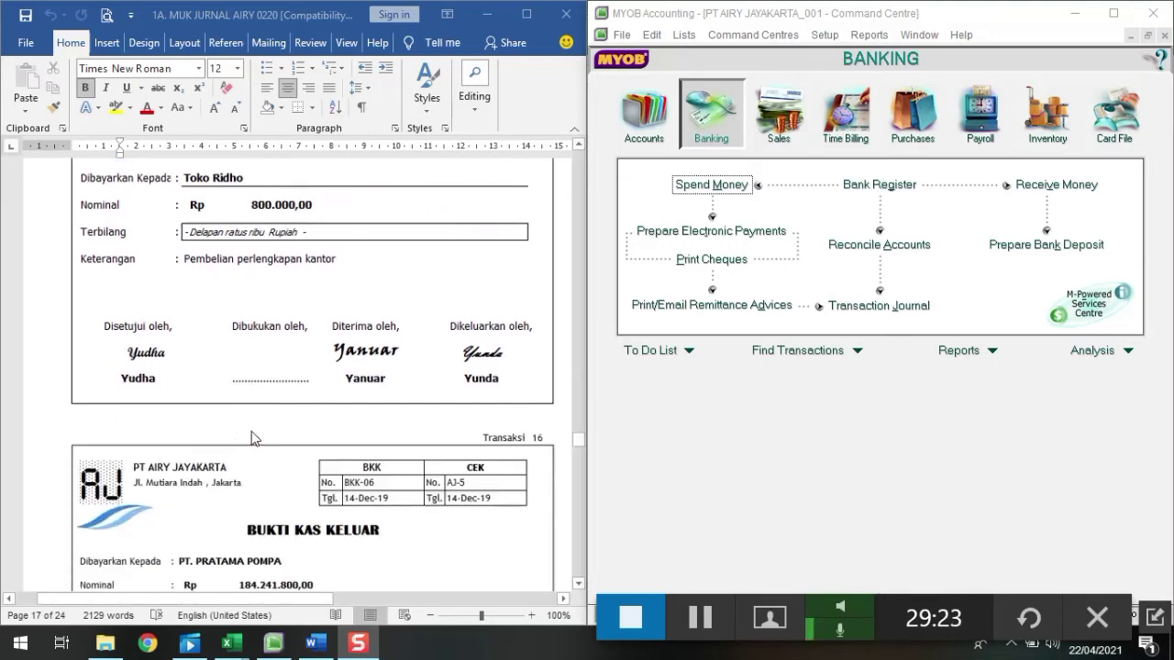
pyautogui.scroll(-1, 254, 437)
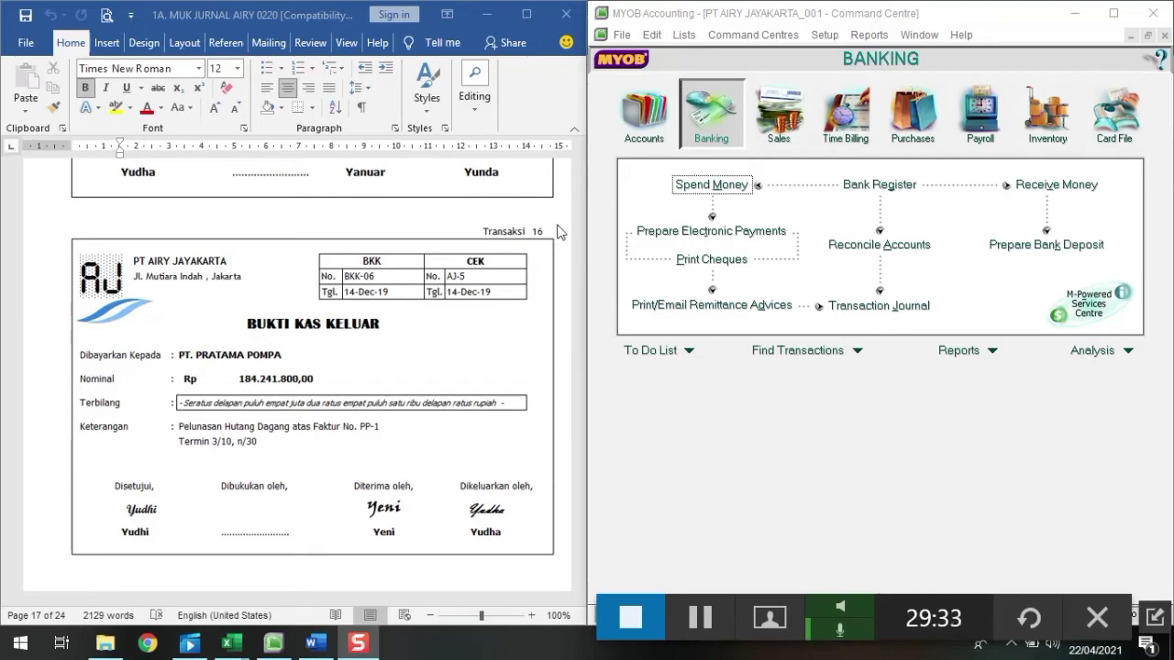
pyautogui.click(912, 119)
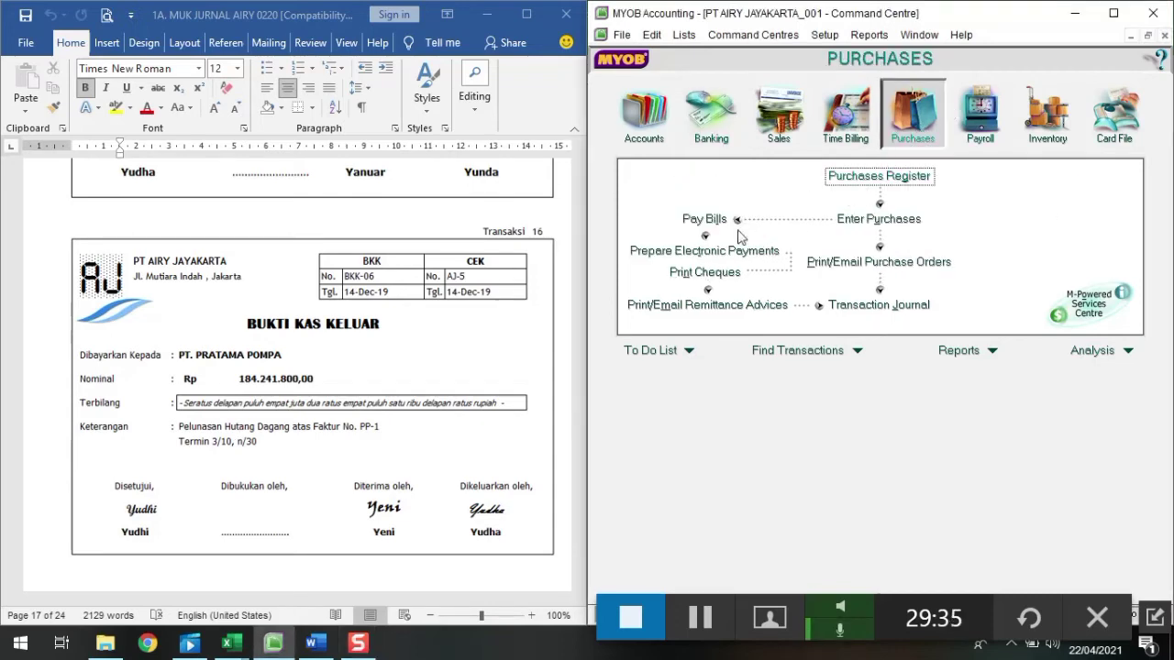
pyautogui.click(704, 219)
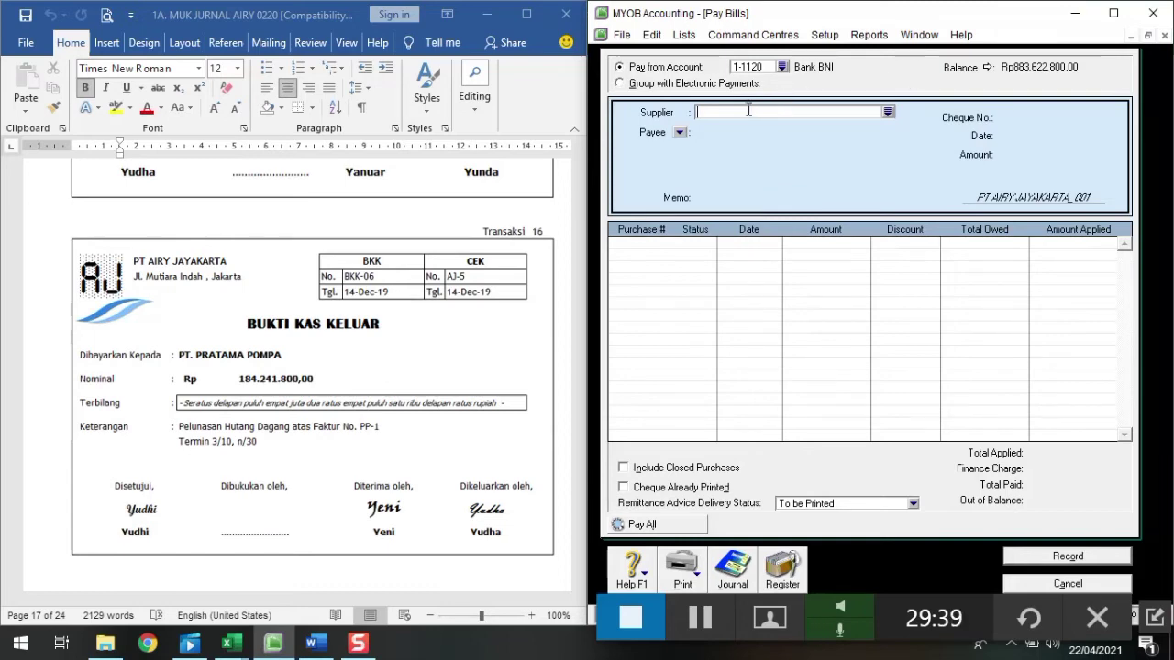
pyautogui.write('PT PRATAMA POMPA')
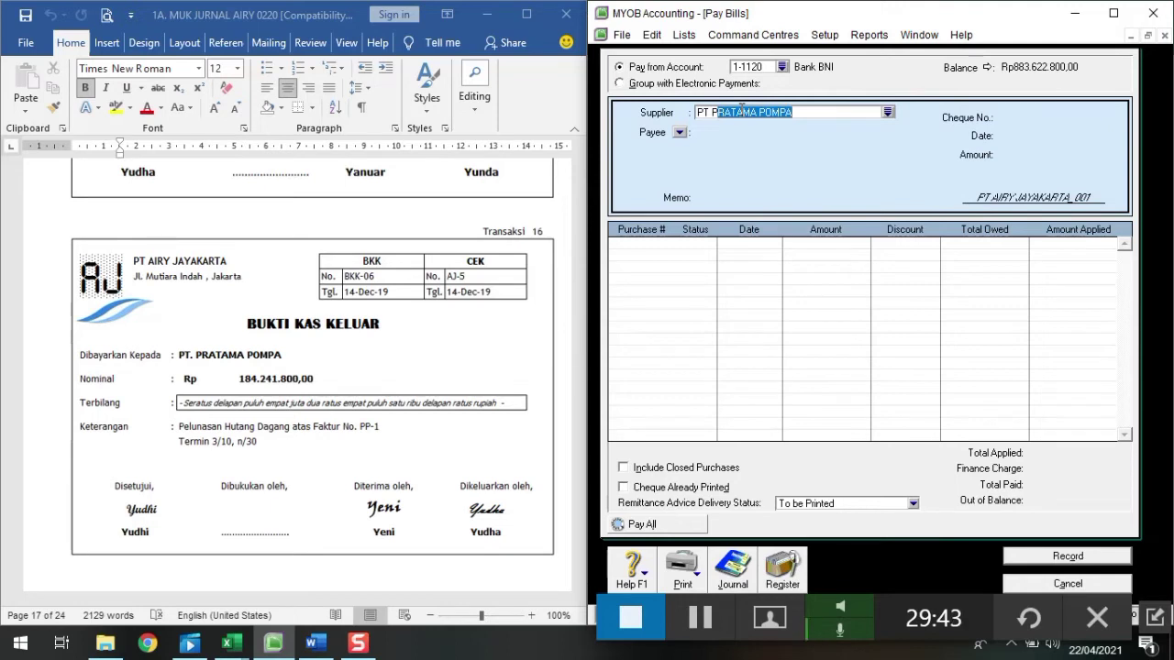
# Confirm PT PRATAMA POMPA as the supplier, and set the cheque number to BKK-06 and the date to 14/12/2019
pyautogui.press('Tab')
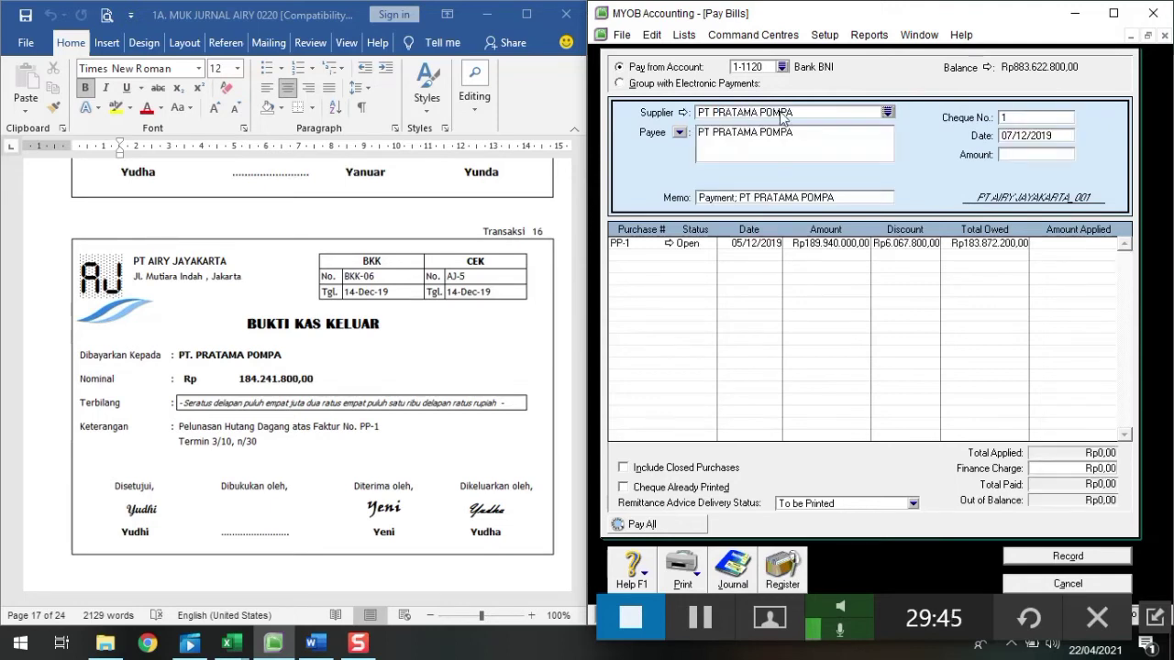
pyautogui.click(1024, 118)
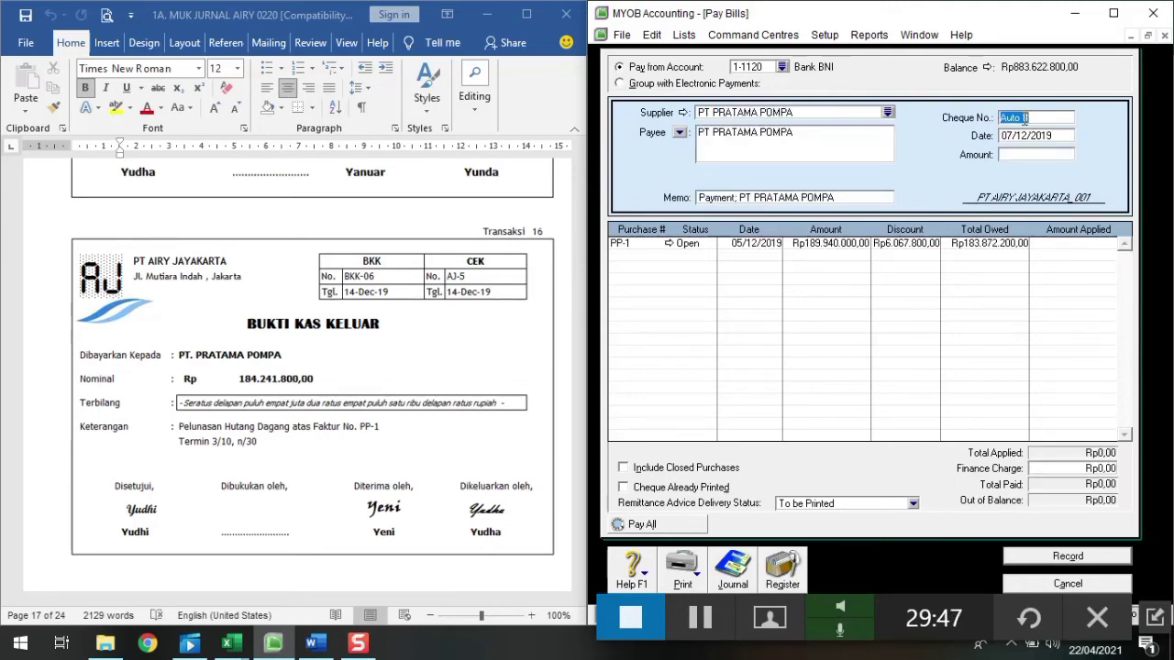
pyautogui.write('BKK')
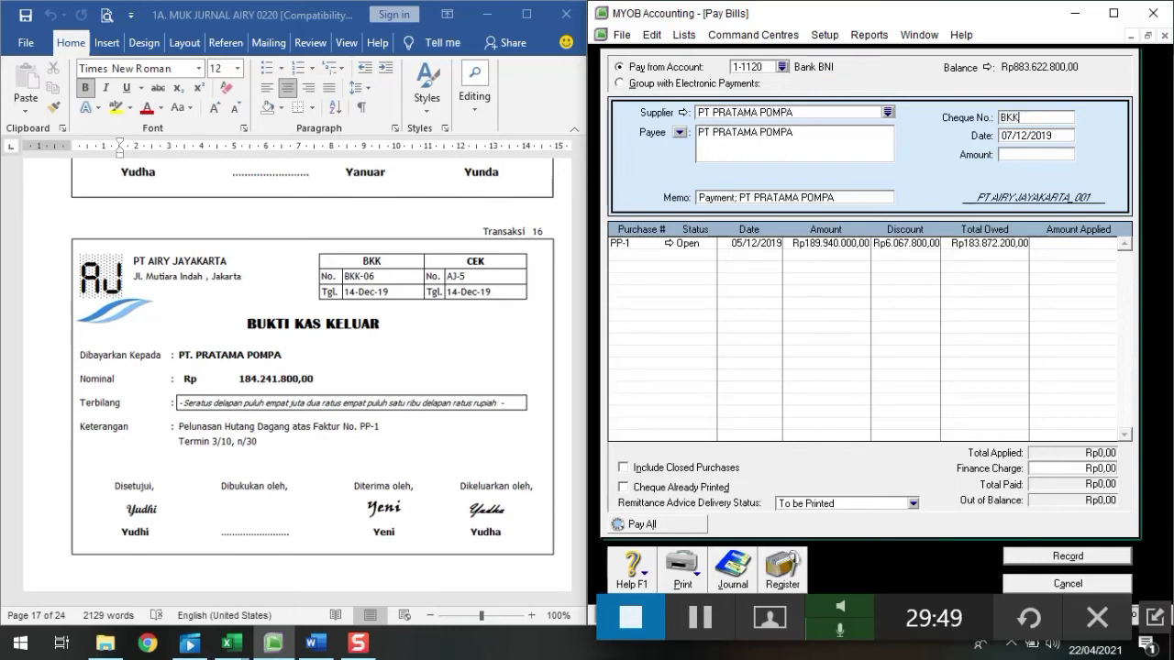
pyautogui.write('-06')
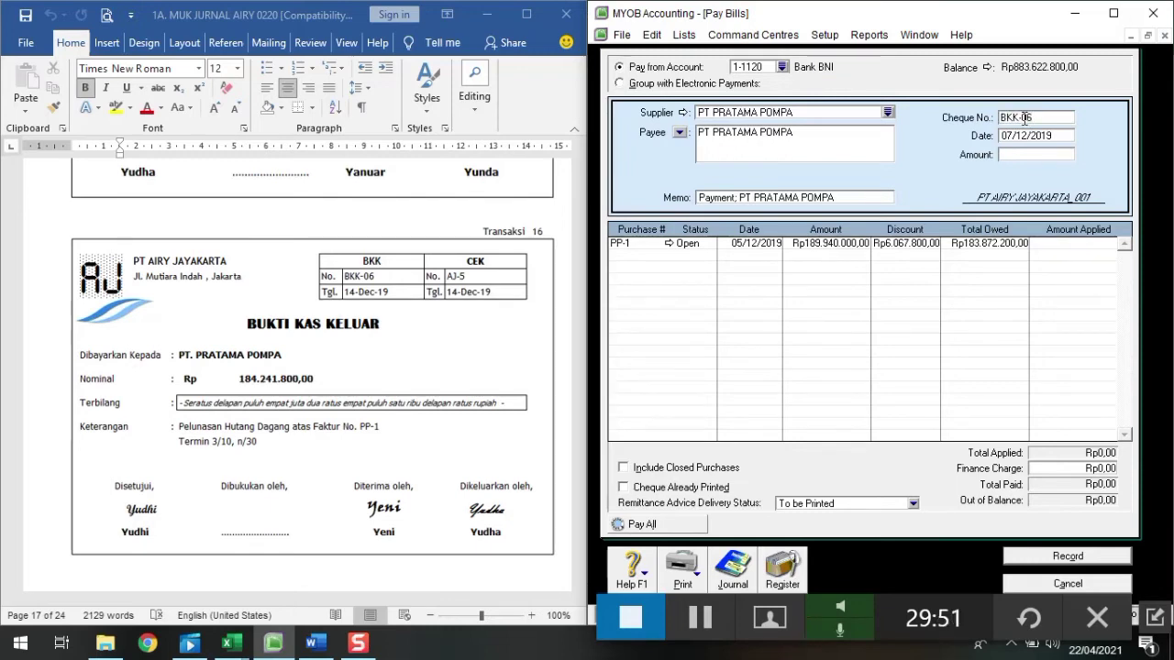
pyautogui.press('Tab')
pyautogui.write('14/12/2019')
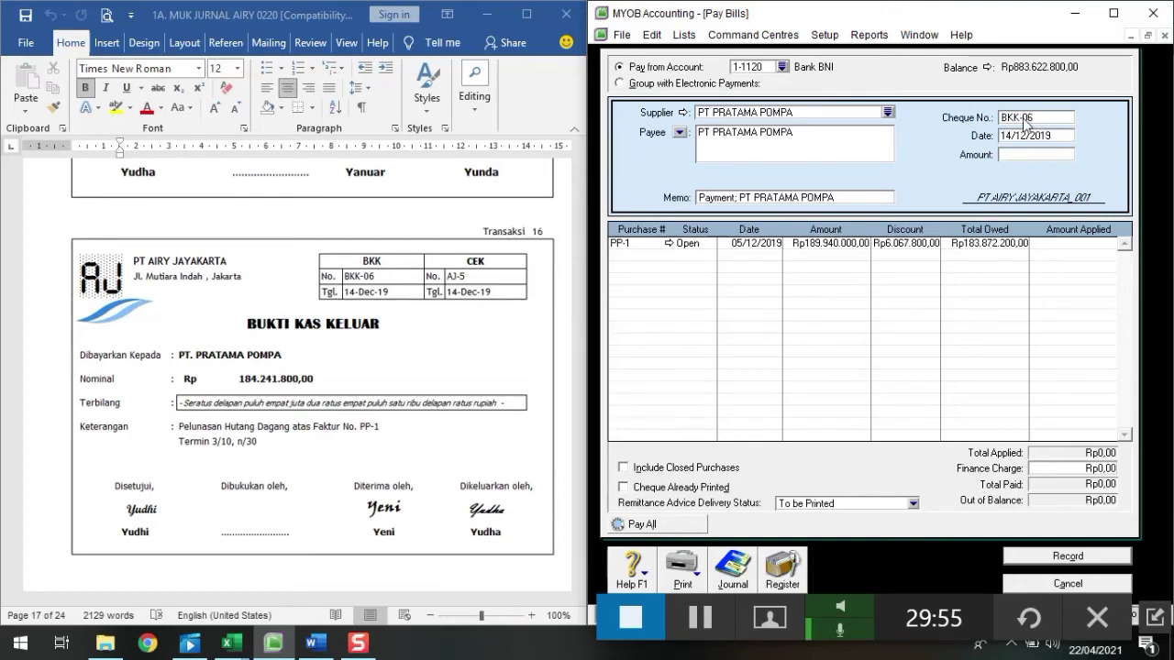
pyautogui.press('Tab')
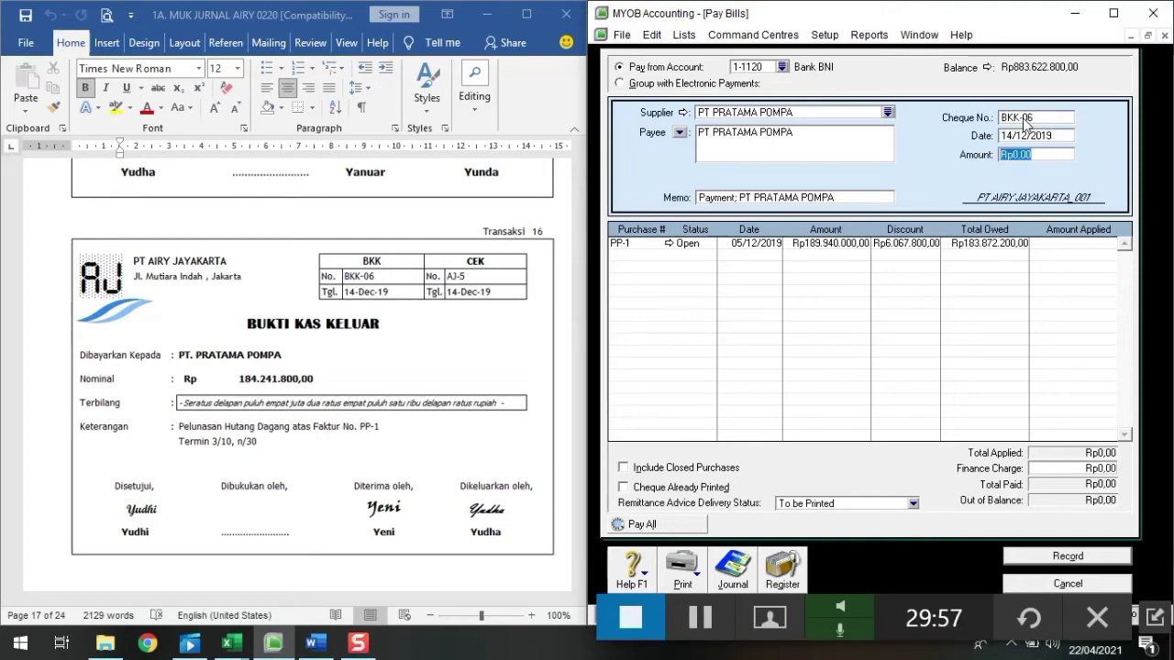
# Set the payment amount for PT PRATAMA POMPA to Rp184.241.800
pyautogui.write('184')
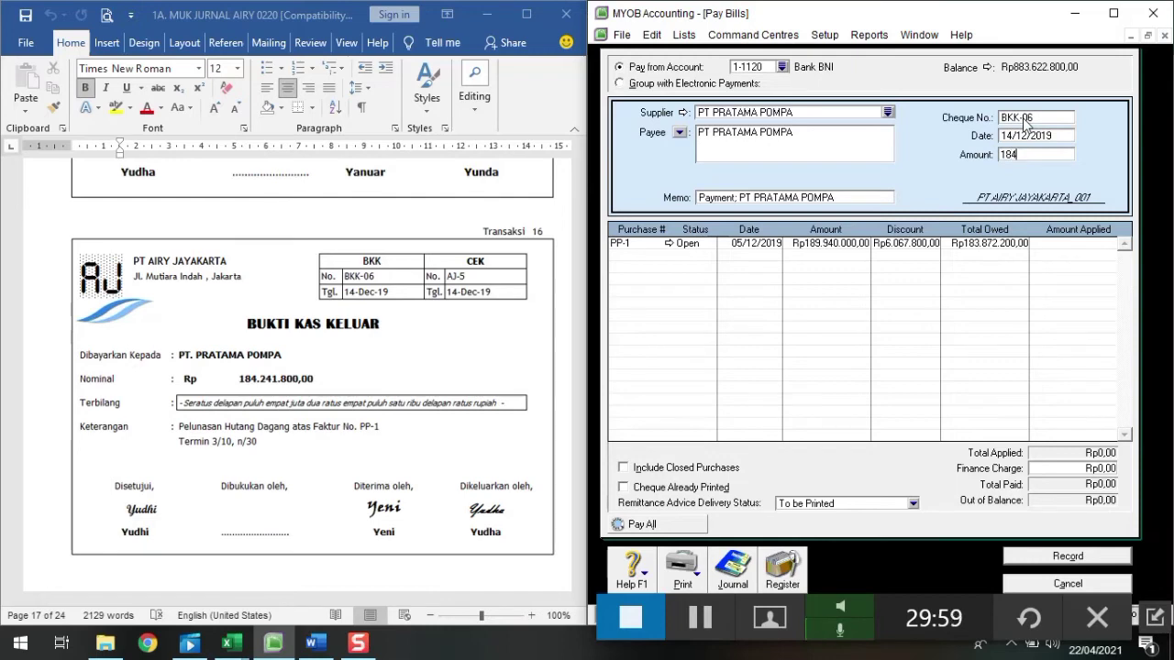
pyautogui.write('241800')
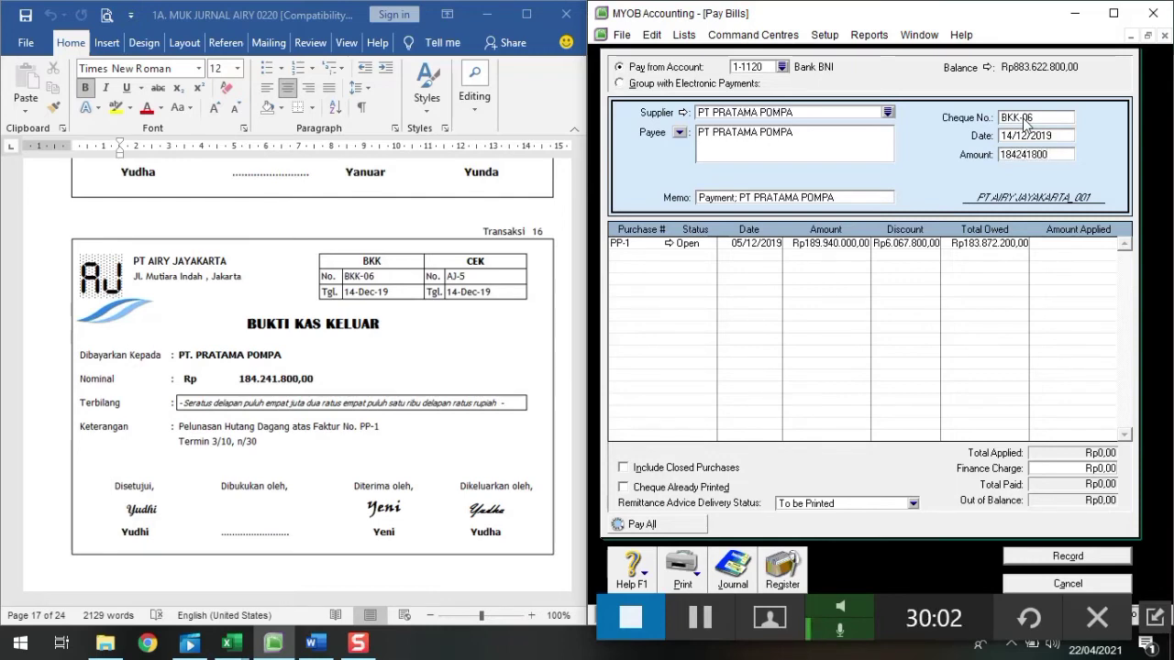
pyautogui.press('Tab')
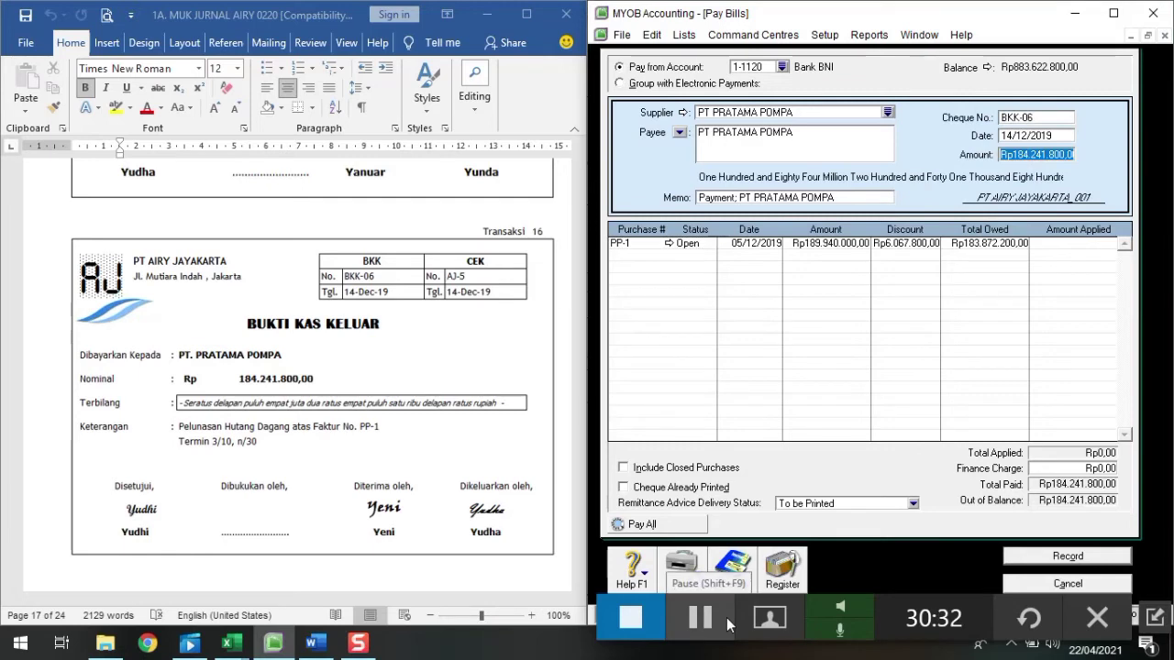
pyautogui.click(713, 621)
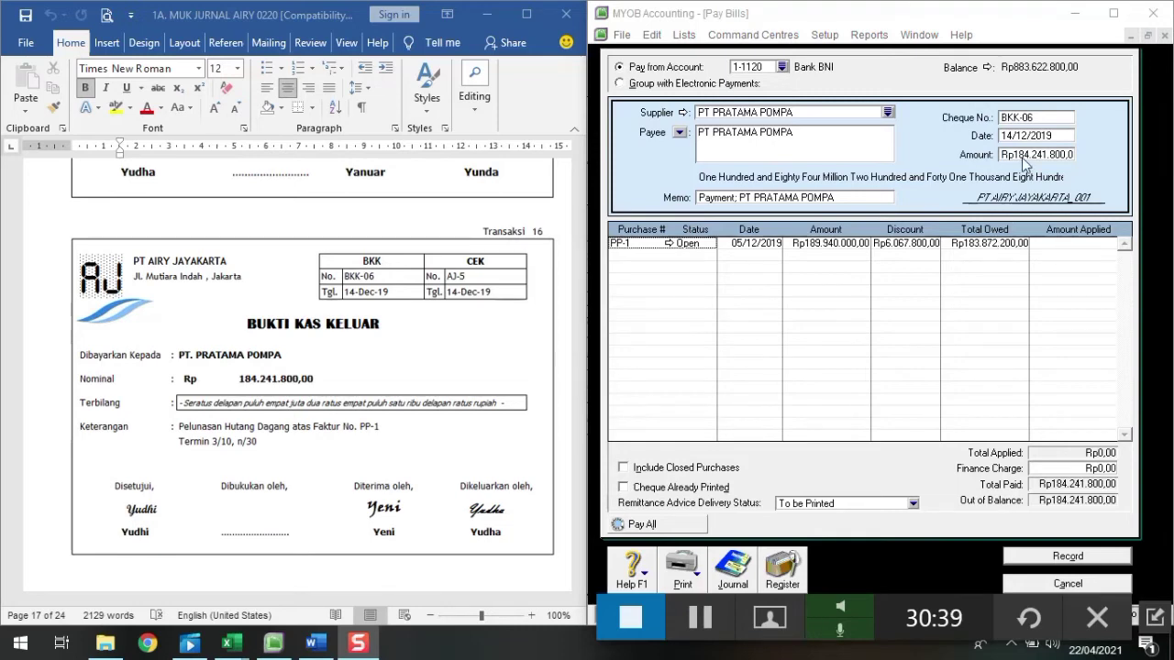
# Consult the 3% discount calculation in the Book2 Excel workbook and set the discount on purchase PP-1 to Rp5.698.200
pyautogui.click(907, 243)
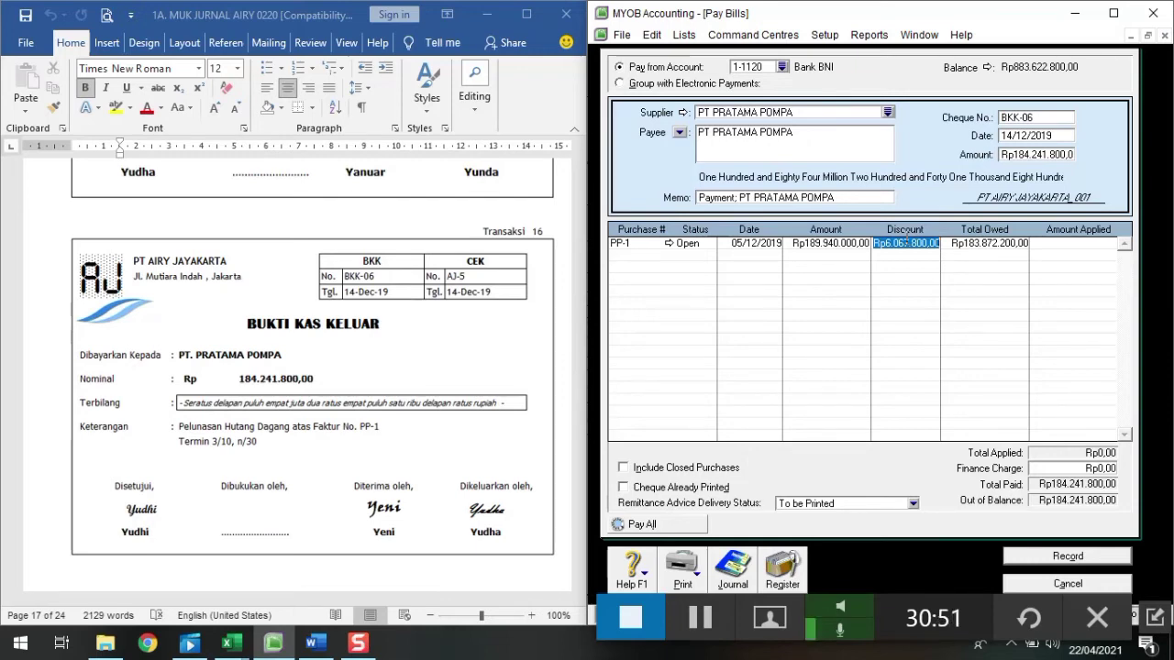
pyautogui.click(231, 643)
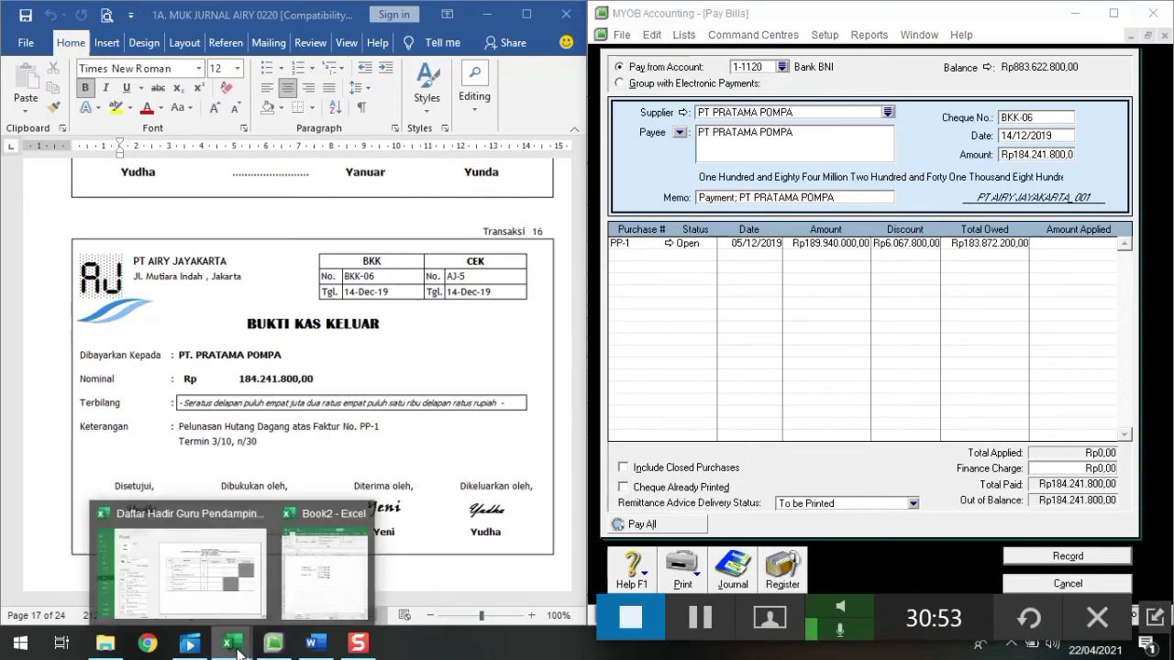
pyautogui.click(289, 588)
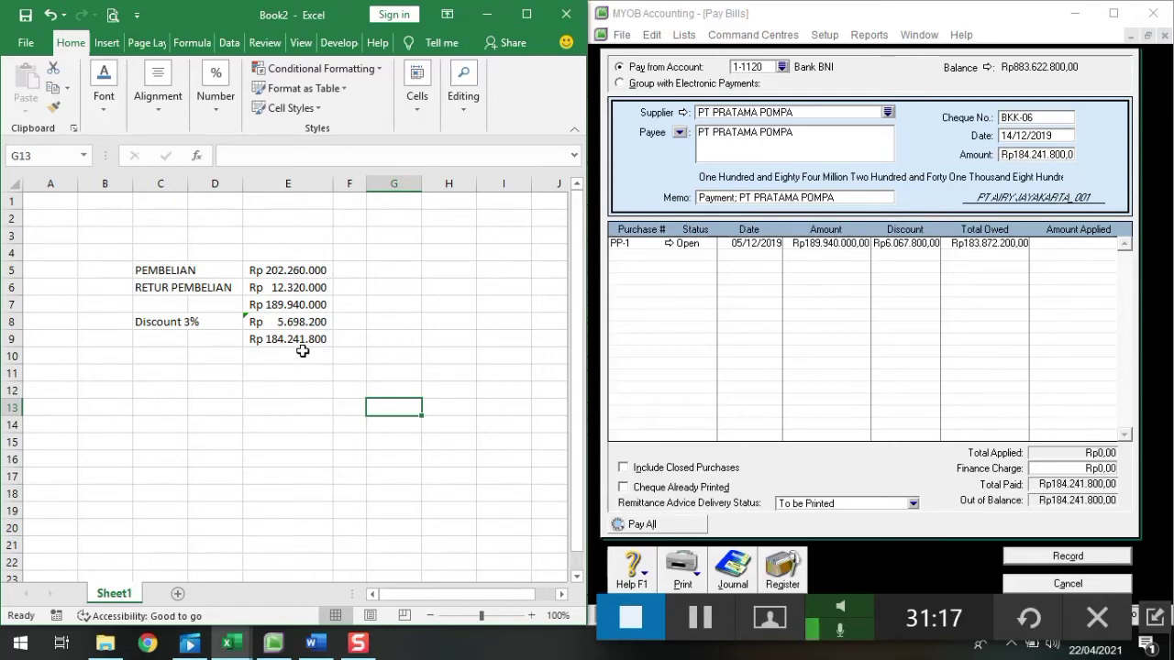
pyautogui.click(896, 247)
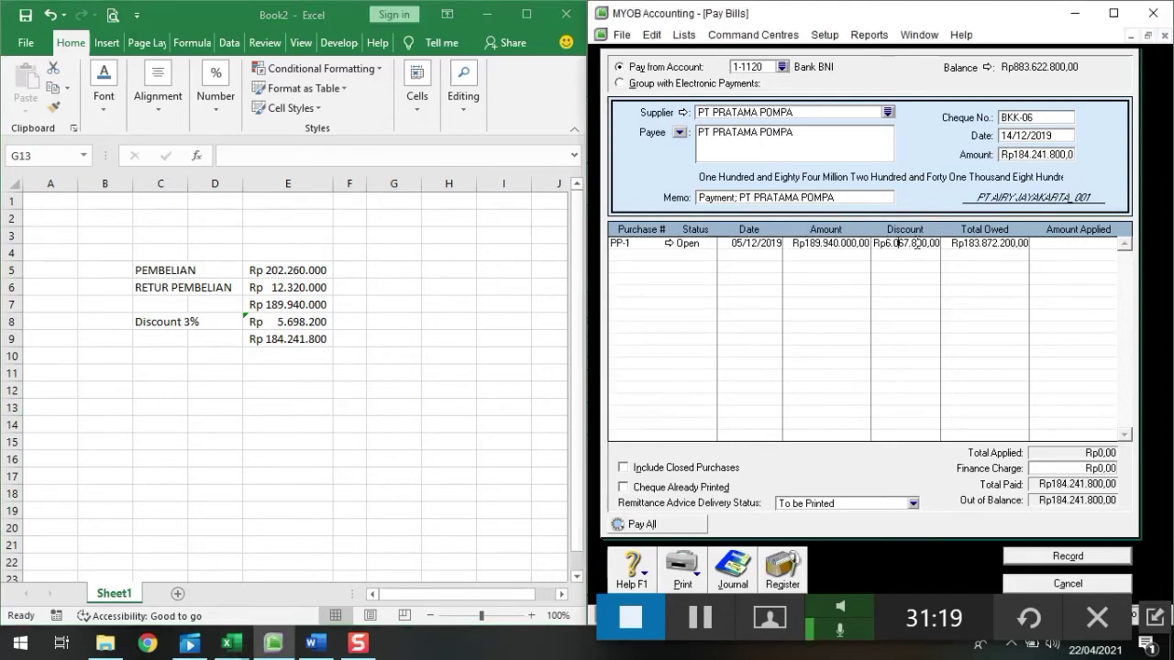
pyautogui.moveTo(936, 246); pyautogui.dragTo(888, 251)
pyautogui.write('0')
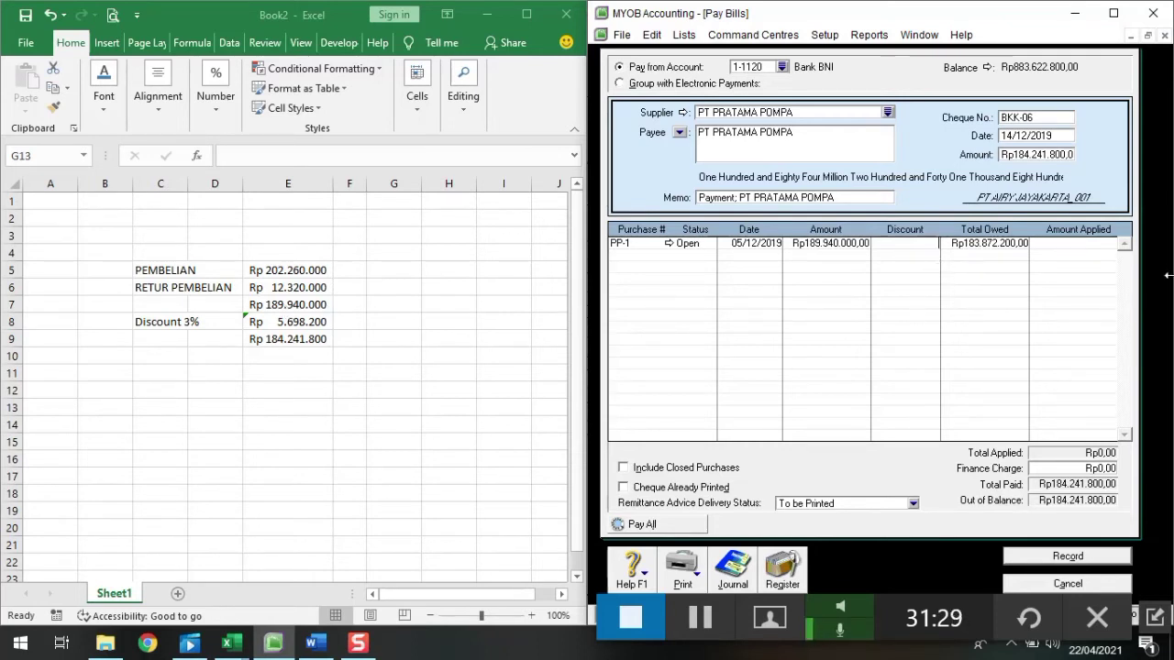
pyautogui.write('5.6')
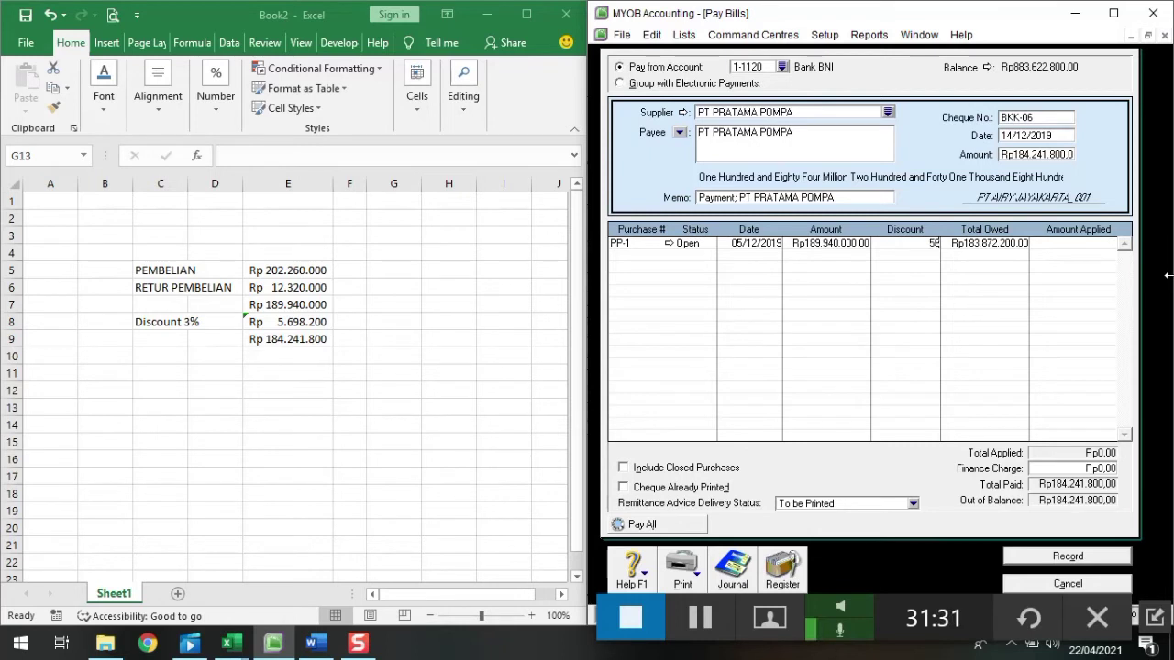
pyautogui.write('98.200')
pyautogui.press('Tab')
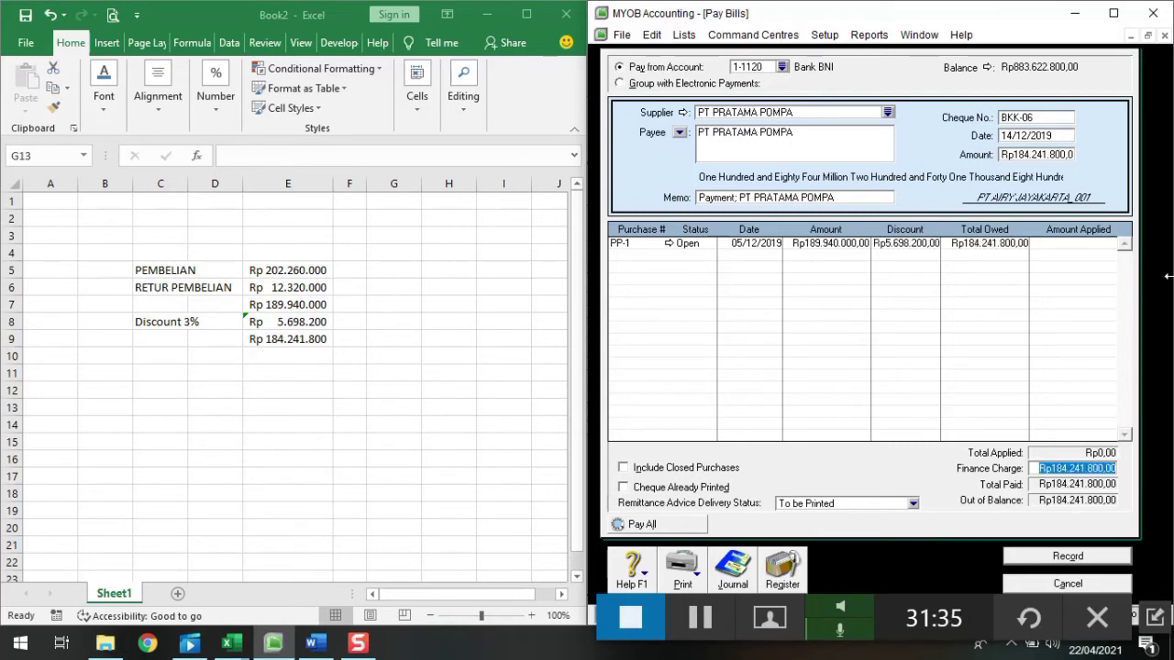
# Set the amount applied to purchase PP-1 to Rp184.241.800
pyautogui.click(1080, 244)
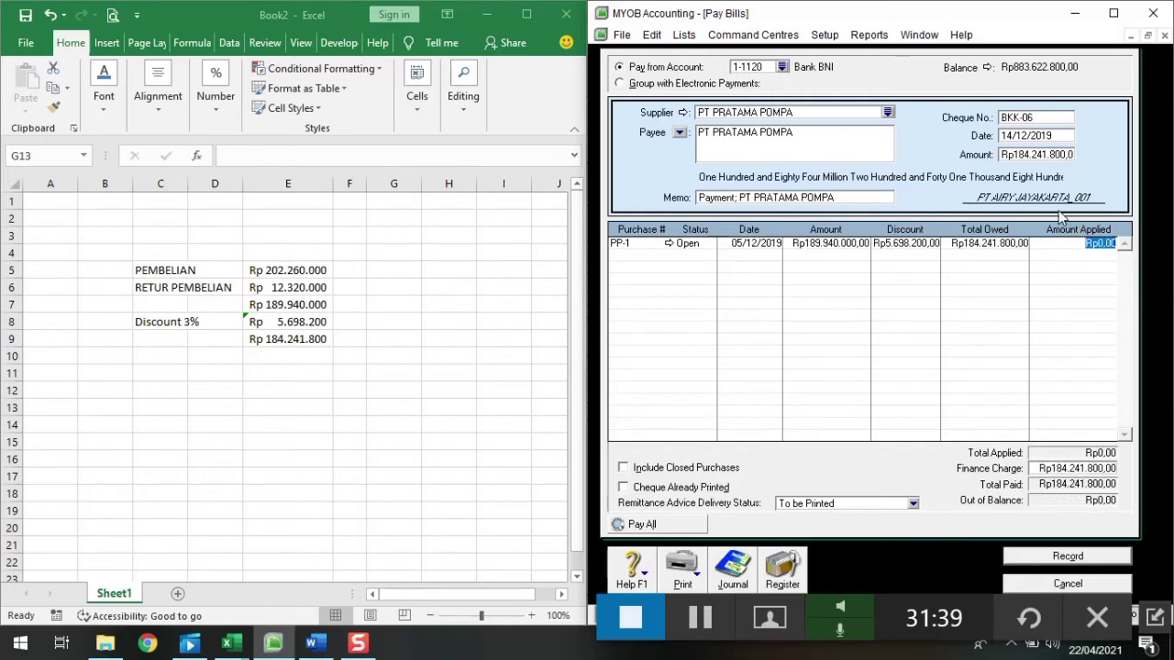
pyautogui.write('1842')
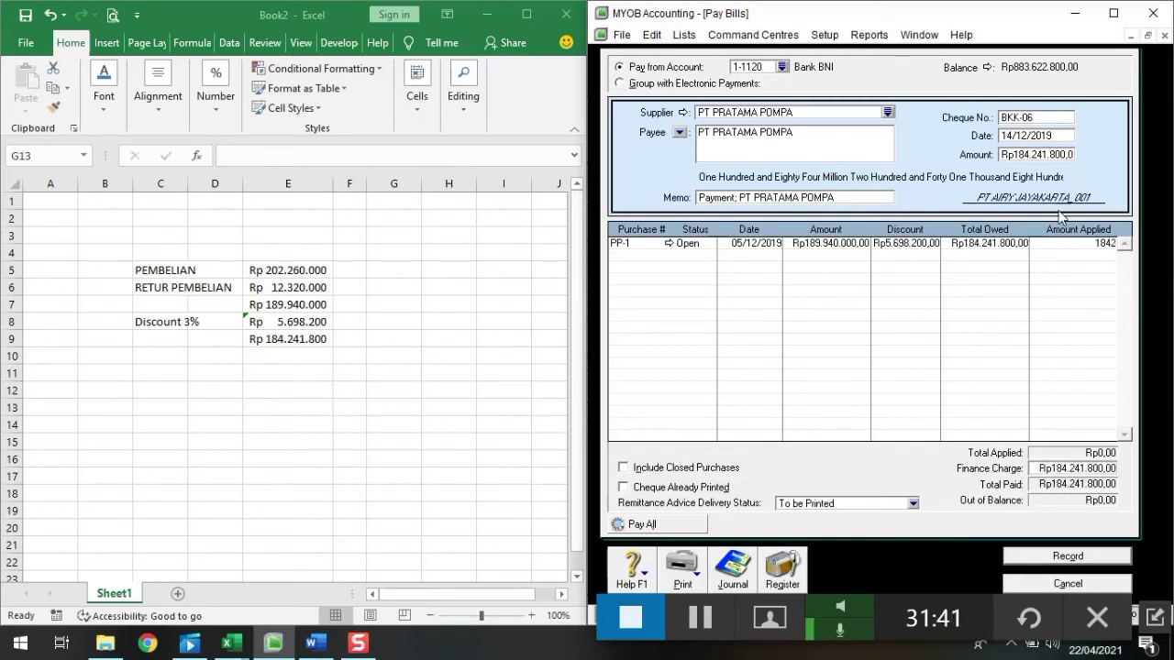
pyautogui.write('41800')
pyautogui.press('Tab')
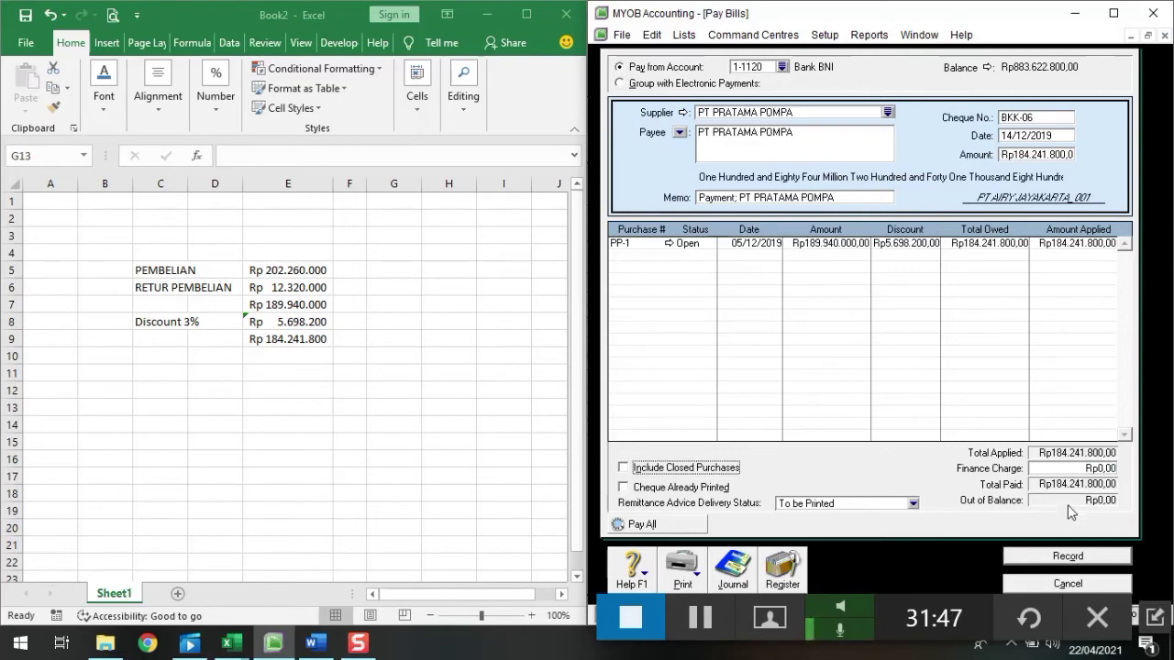
# Bring the Word voucher back into view and review the recap of the payment's journal entries
pyautogui.click(490, 14)
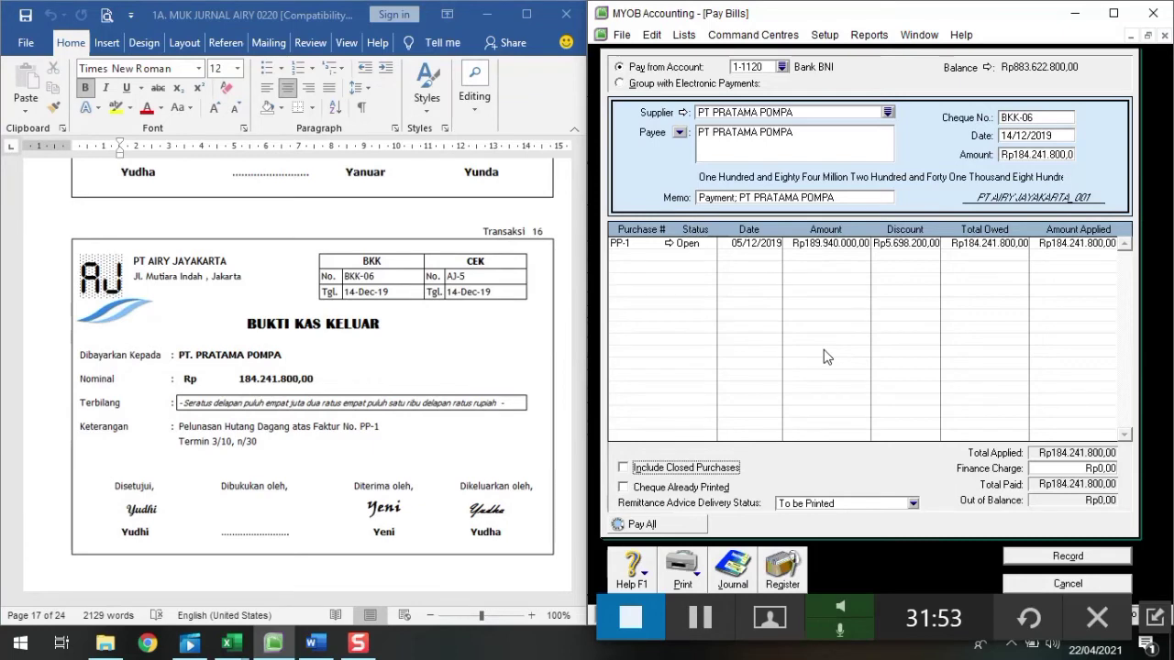
pyautogui.hotkey('ctrl', 'r')
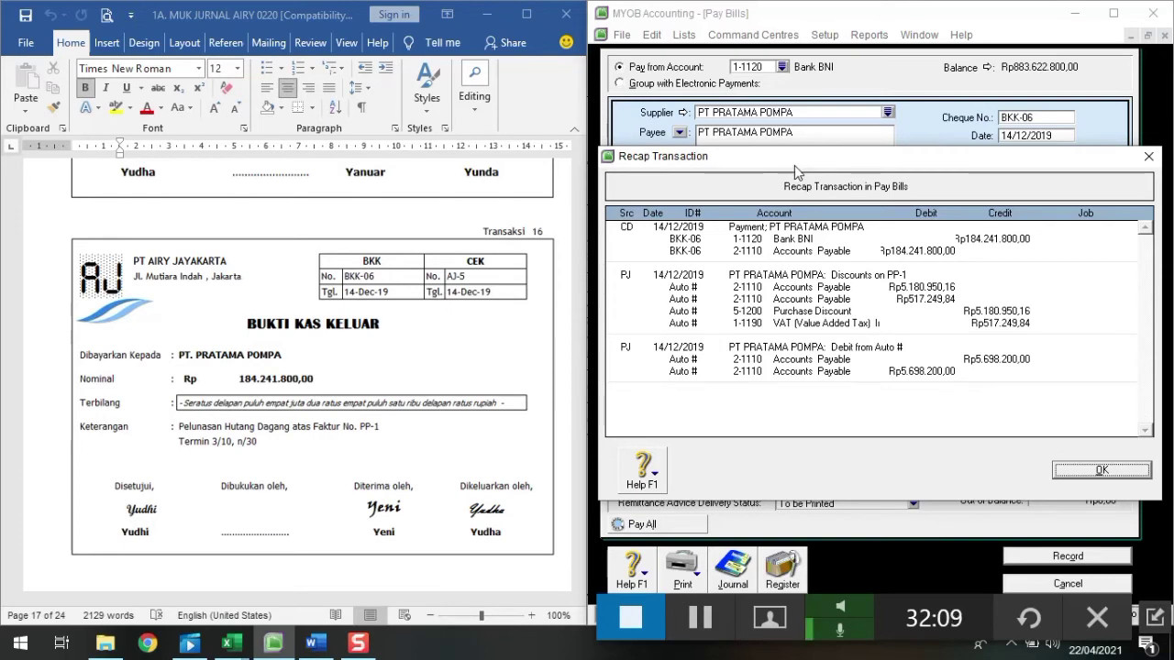
pyautogui.click(1092, 477)
# Record the PT PRATAMA POMPA payment, leaving the debit purchase order to print later, and close Pay Bills
pyautogui.click(1085, 555)
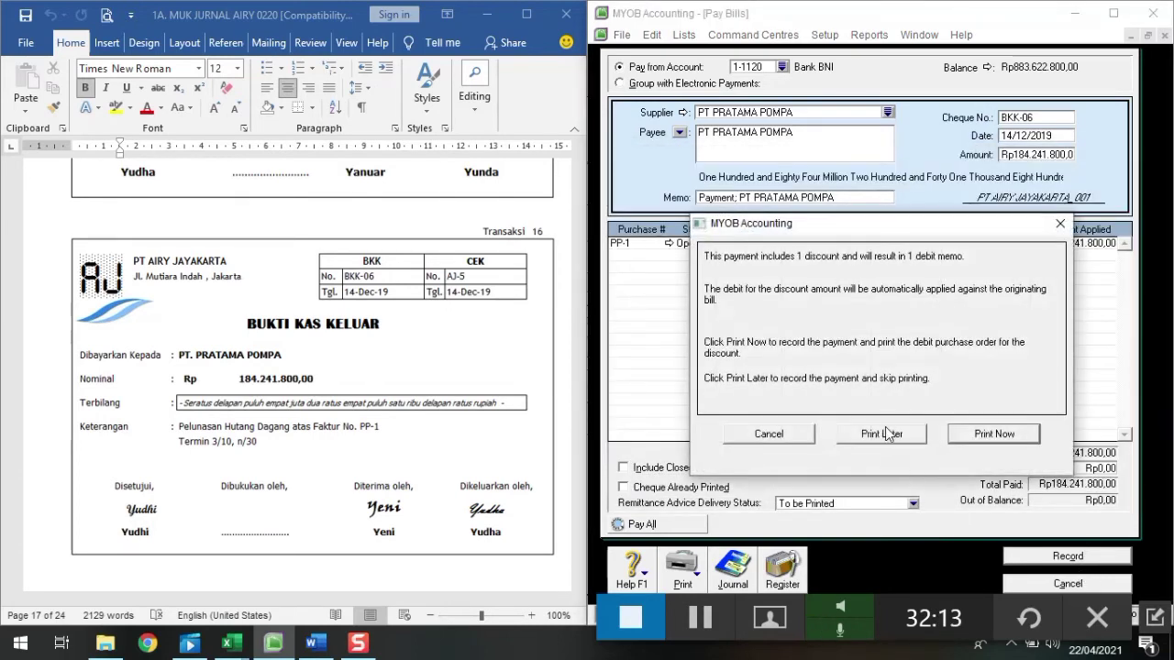
pyautogui.click(885, 434)
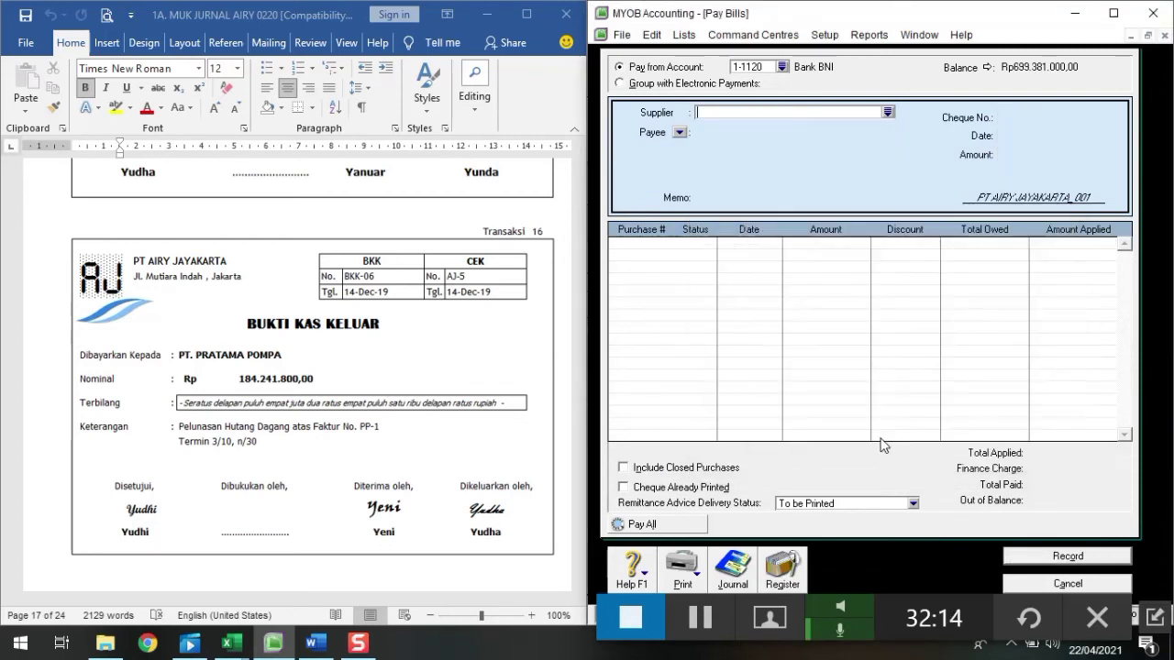
pyautogui.click(1022, 585)
# Find the Transaksi 17 invoice in the Word document and start a new sales invoice for customer PT BANYU BUANA
pyautogui.scroll(-2, 233, 355)
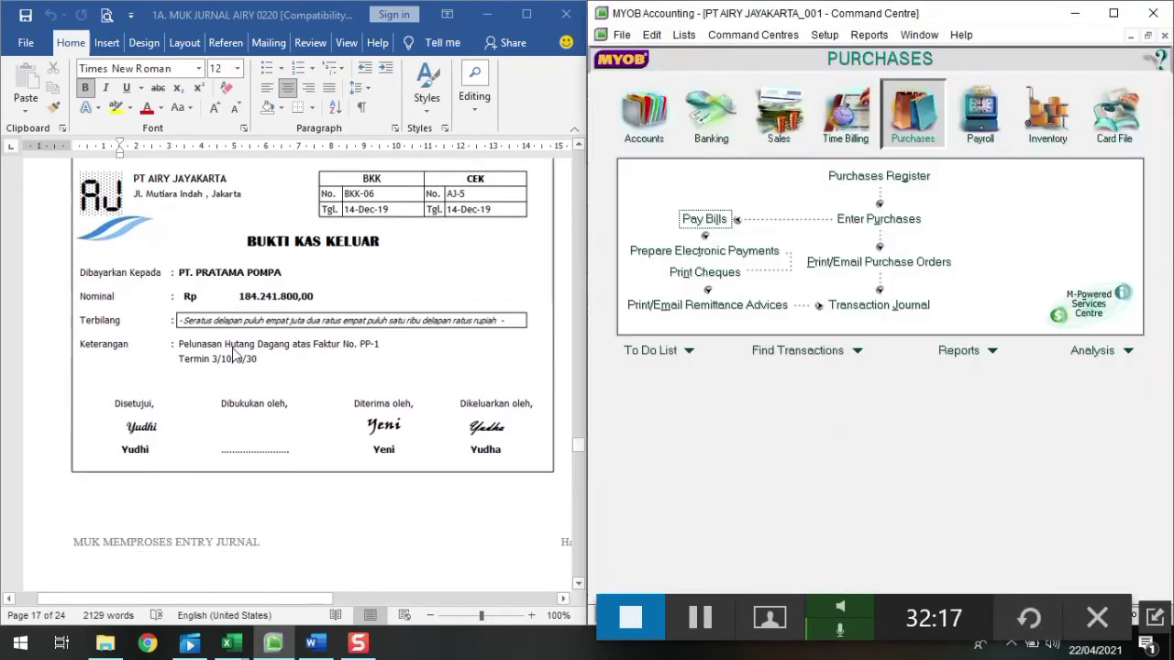
pyautogui.scroll(-8, 239, 359)
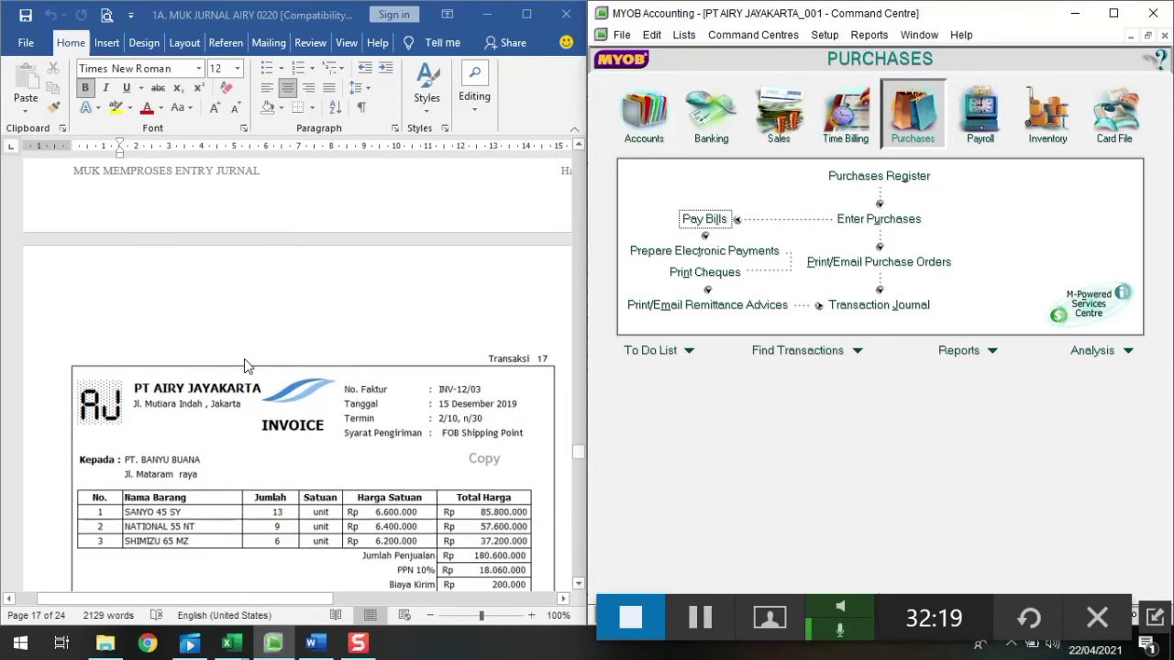
pyautogui.scroll(-3, 245, 366)
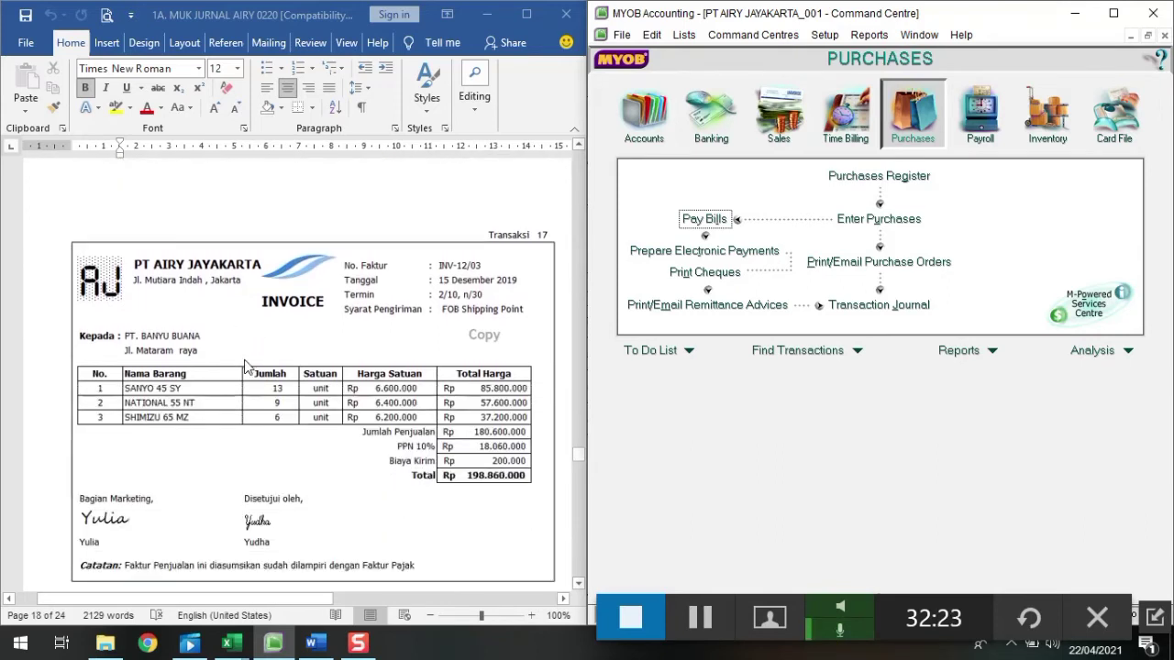
pyautogui.click(779, 112)
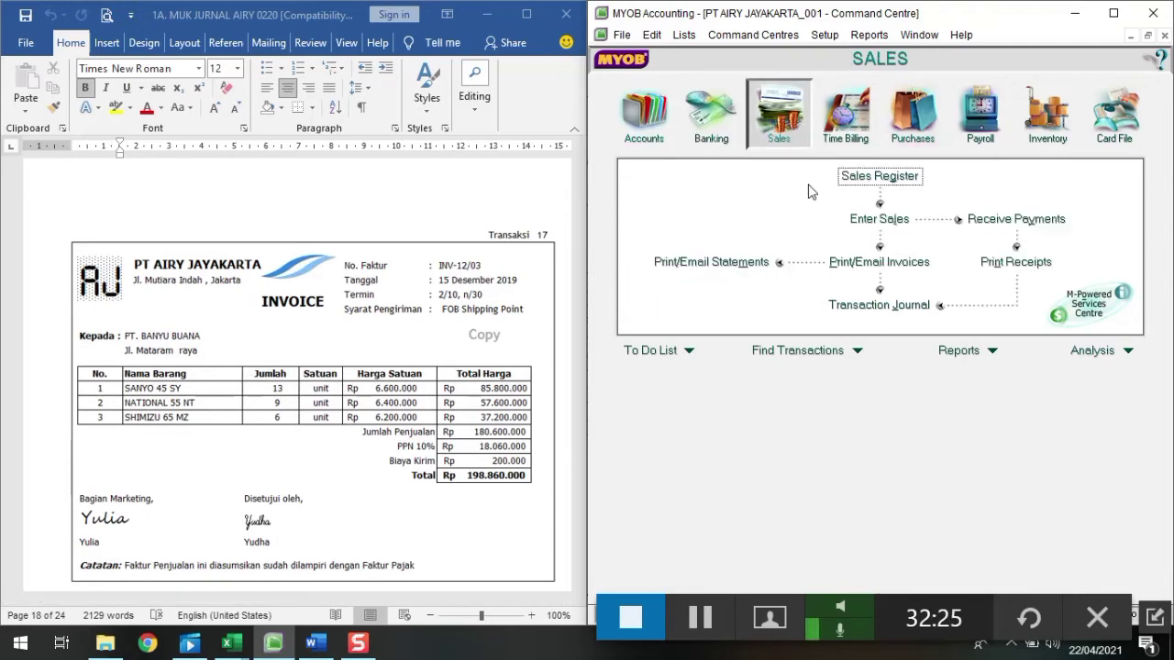
pyautogui.click(868, 222)
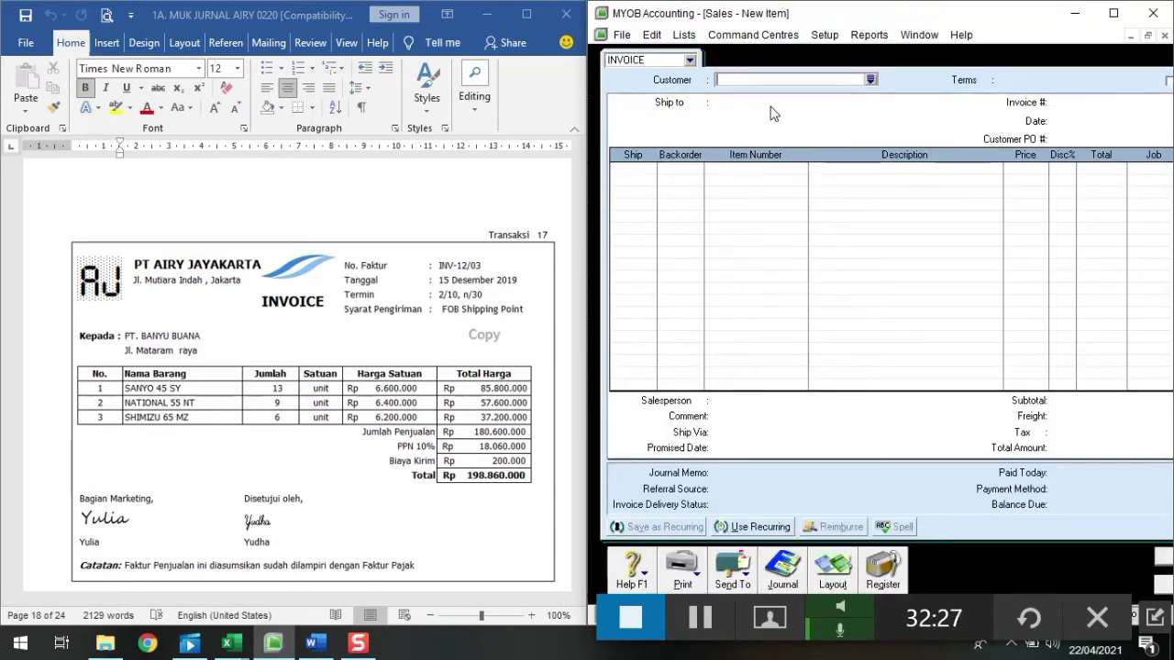
pyautogui.write('PT BANYU BUANA')
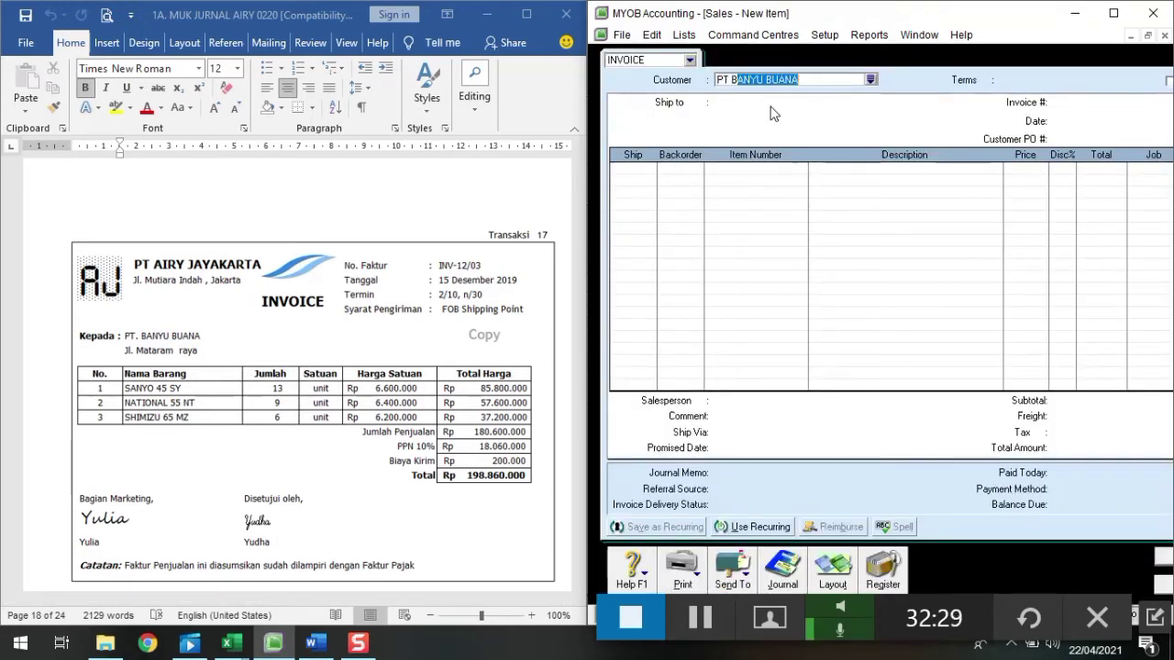
pyautogui.press('Tab')
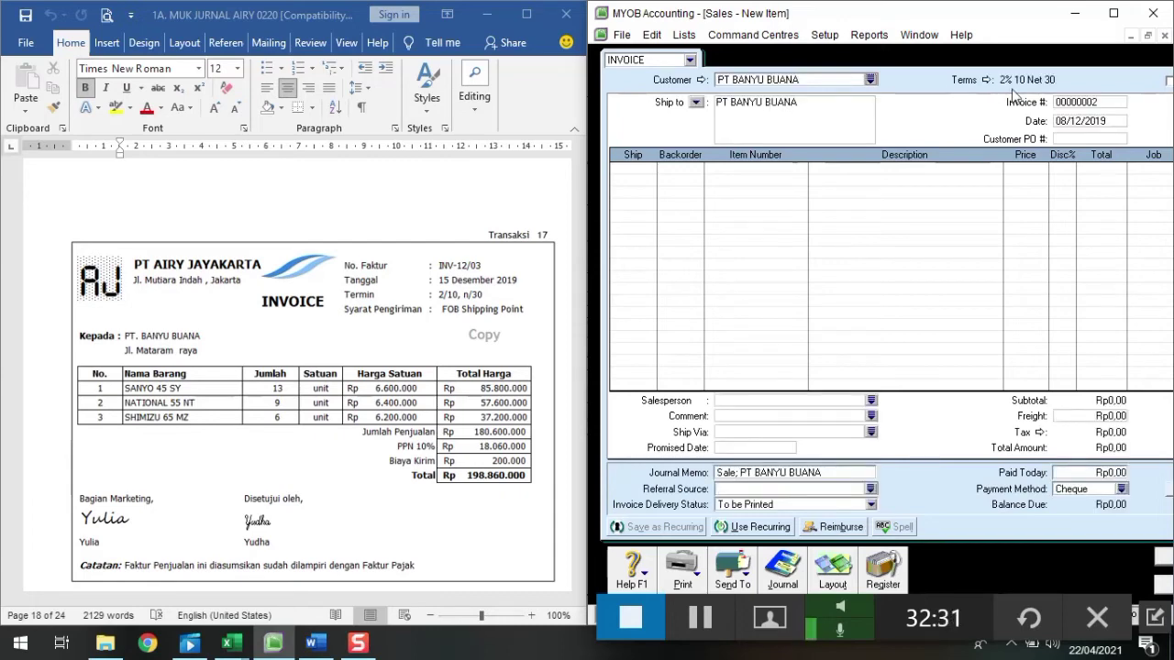
# Set the sales invoice number to INV12/03, with the prefix in capitals and no hyphen
pyautogui.click(1067, 106)
pyautogui.write('inv-12/03')
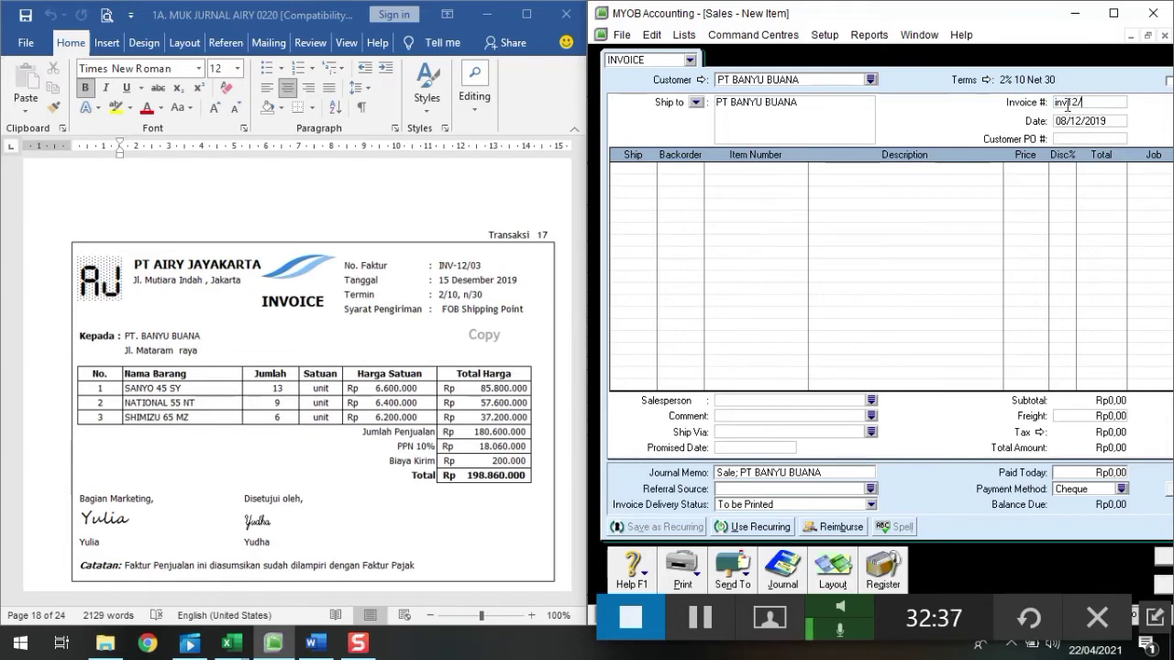
pyautogui.press('Tab')
pyautogui.click(1066, 104)
pyautogui.click(1072, 104)
pyautogui.press('BackSpace')
pyautogui.press('BackSpace')
pyautogui.press('BackSpace')
pyautogui.press('BackSpace')
pyautogui.write('INV')
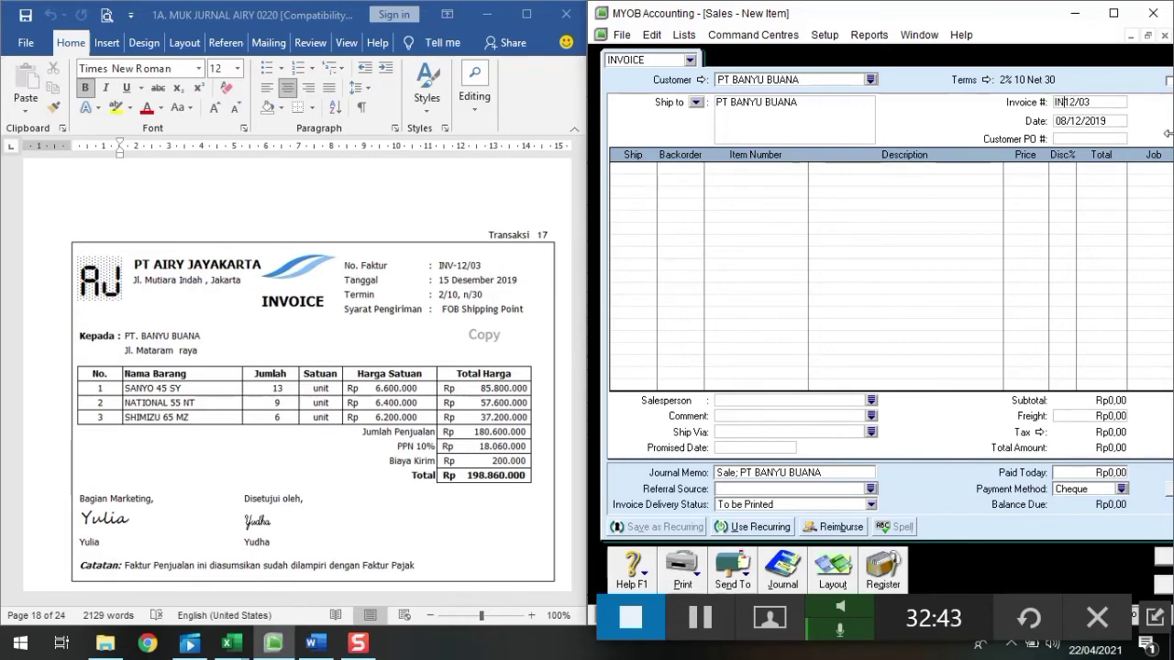
# Set the sales invoice date to 15/12/2019 and go to the first item line
pyautogui.click(1094, 122)
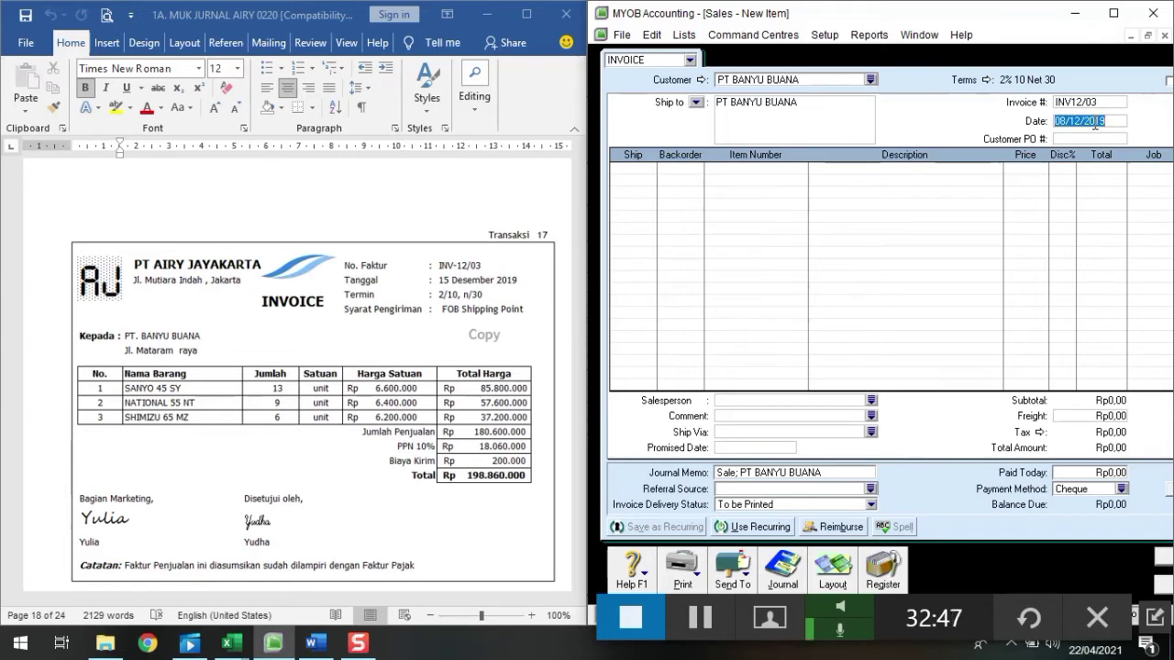
pyautogui.write('15/12/2')
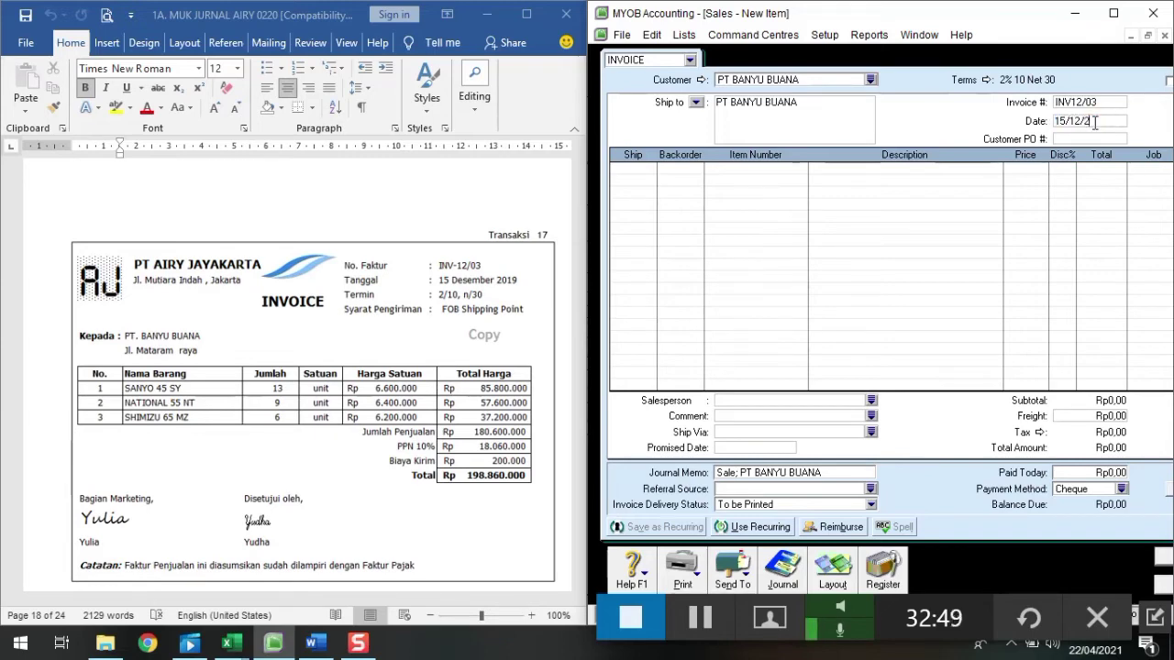
pyautogui.write('019')
pyautogui.press('Tab')
pyautogui.press('Tab')
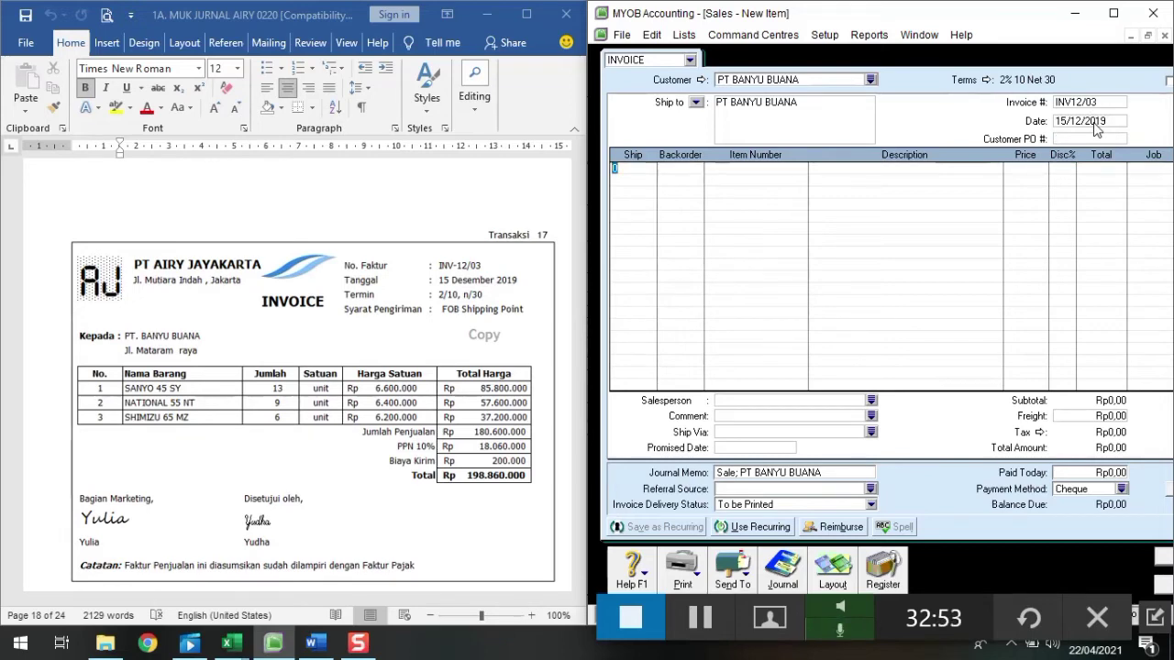
# Enter the first invoice line as 13 units of item SY45 (SANYO 45 SY) at a price of 6600000
pyautogui.write('13')
pyautogui.press('Tab')
pyautogui.press('Tab')
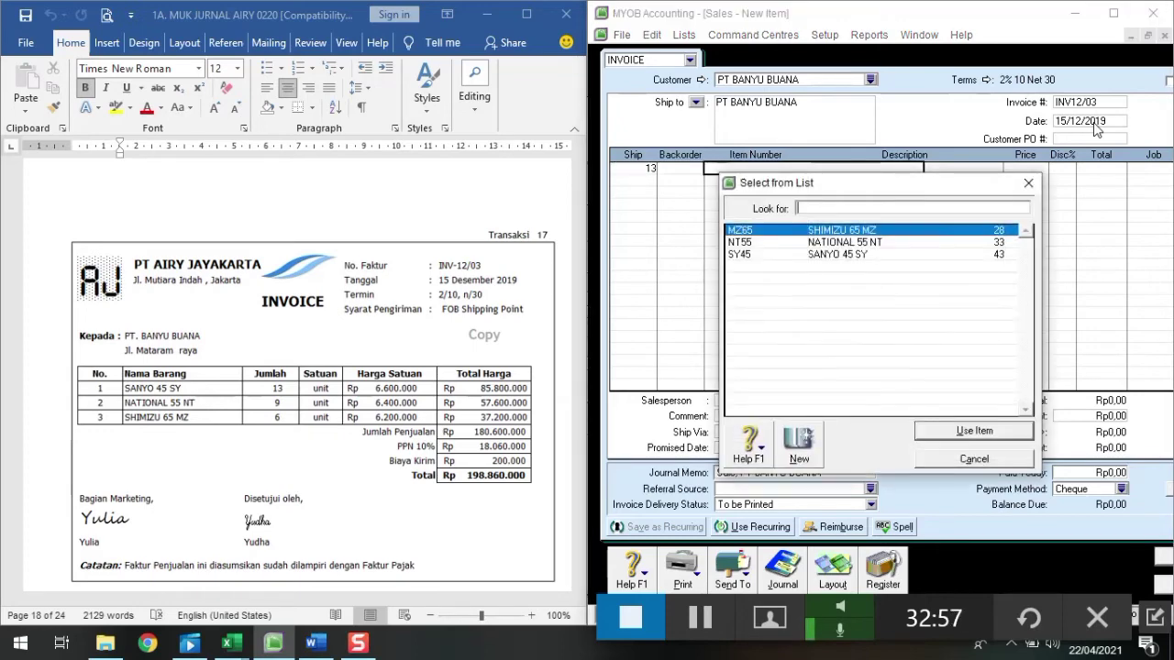
pyautogui.write('SY45')
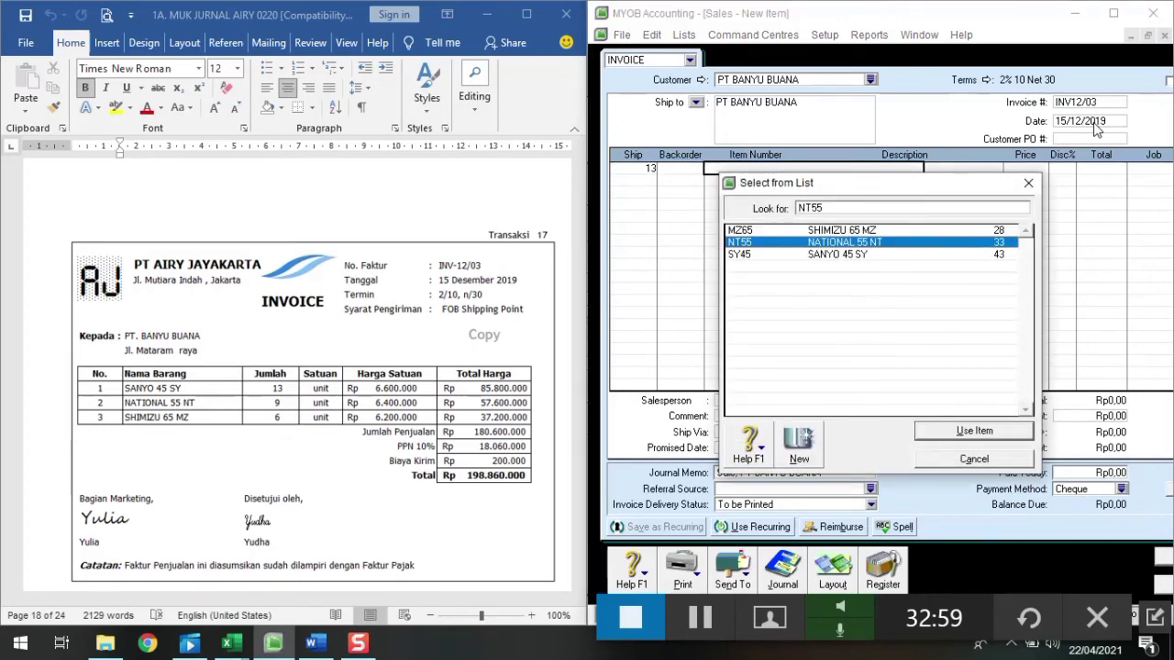
pyautogui.press('Return')
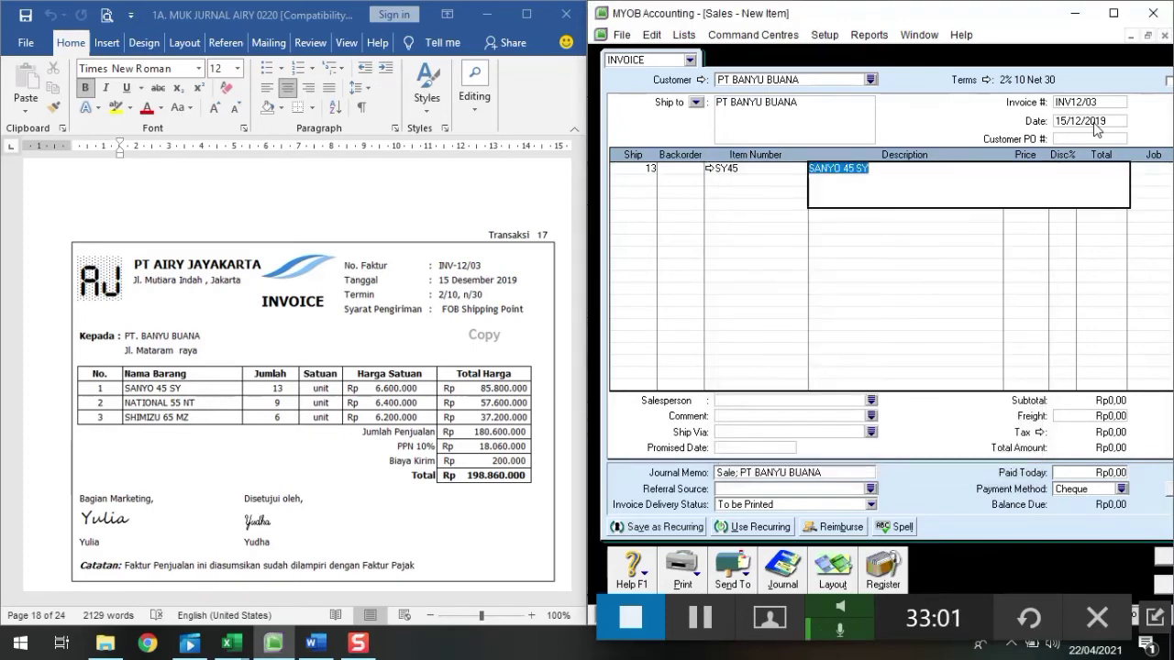
pyautogui.press('Tab')
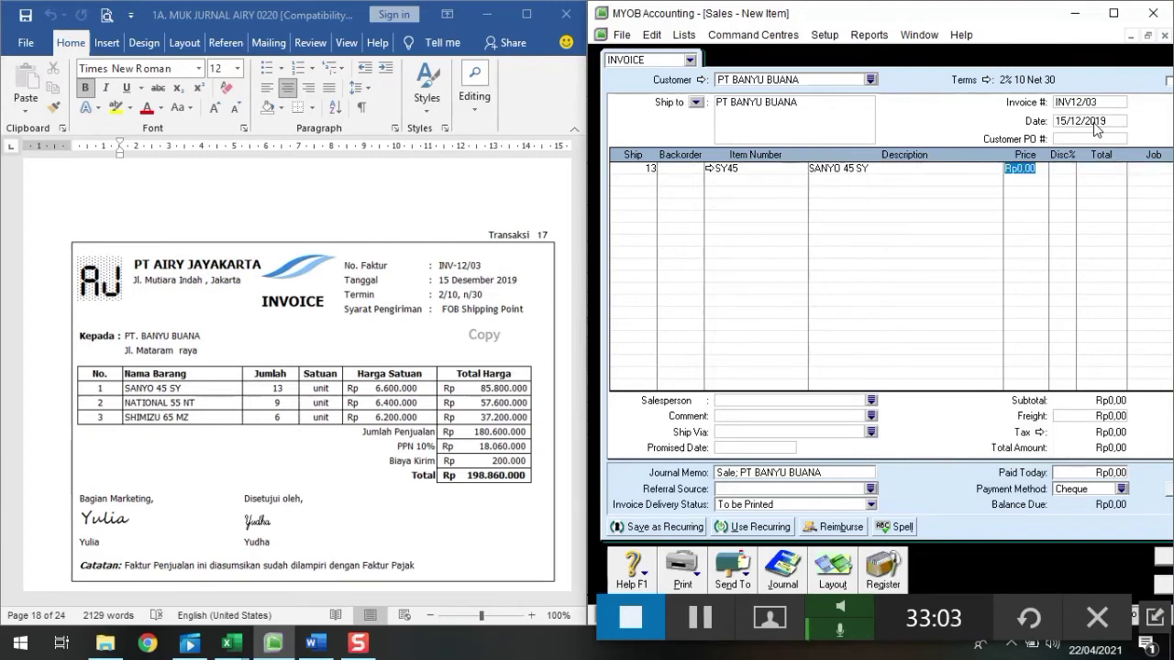
pyautogui.write('6600000')
pyautogui.press('Return')
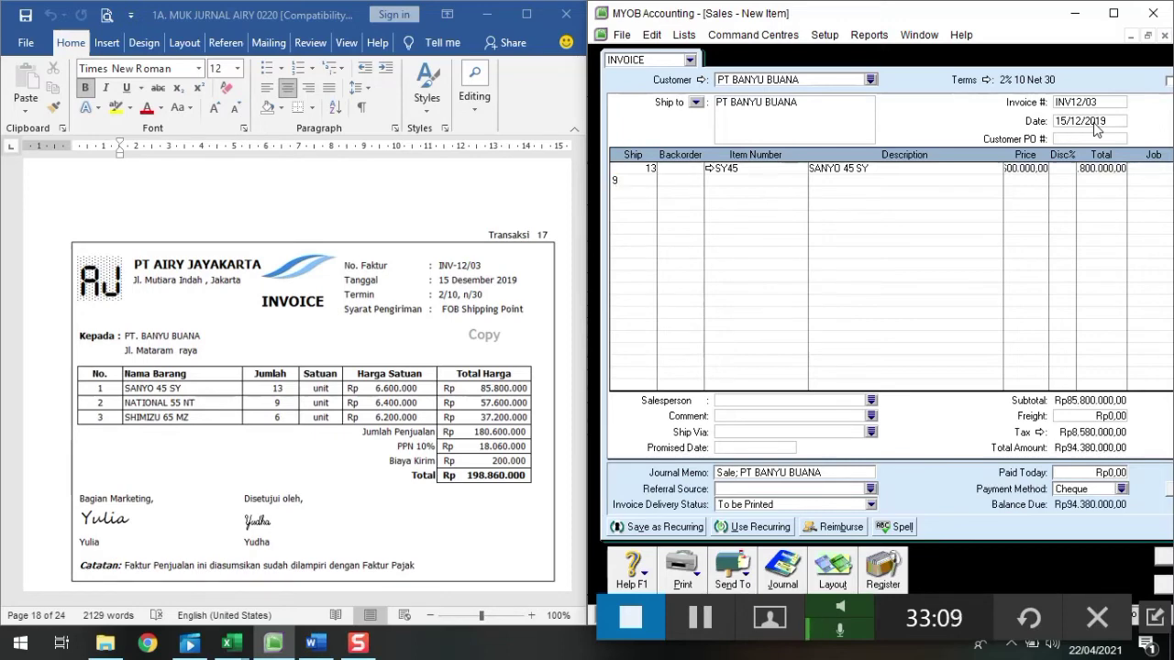
# Enter the second invoice line as 9 units of item NT55 (NATIONAL 55 NT) at a price of 6400000
pyautogui.press('Tab')
pyautogui.press('Tab')
pyautogui.press('Tab')
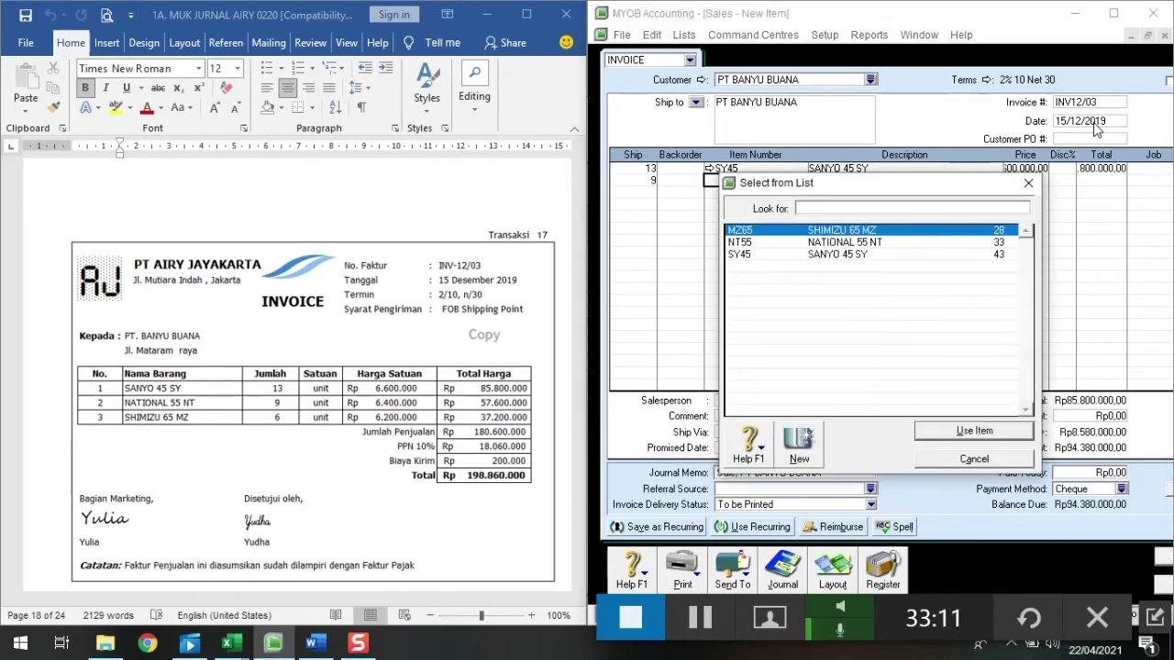
pyautogui.write('NT55')
pyautogui.press('Return')
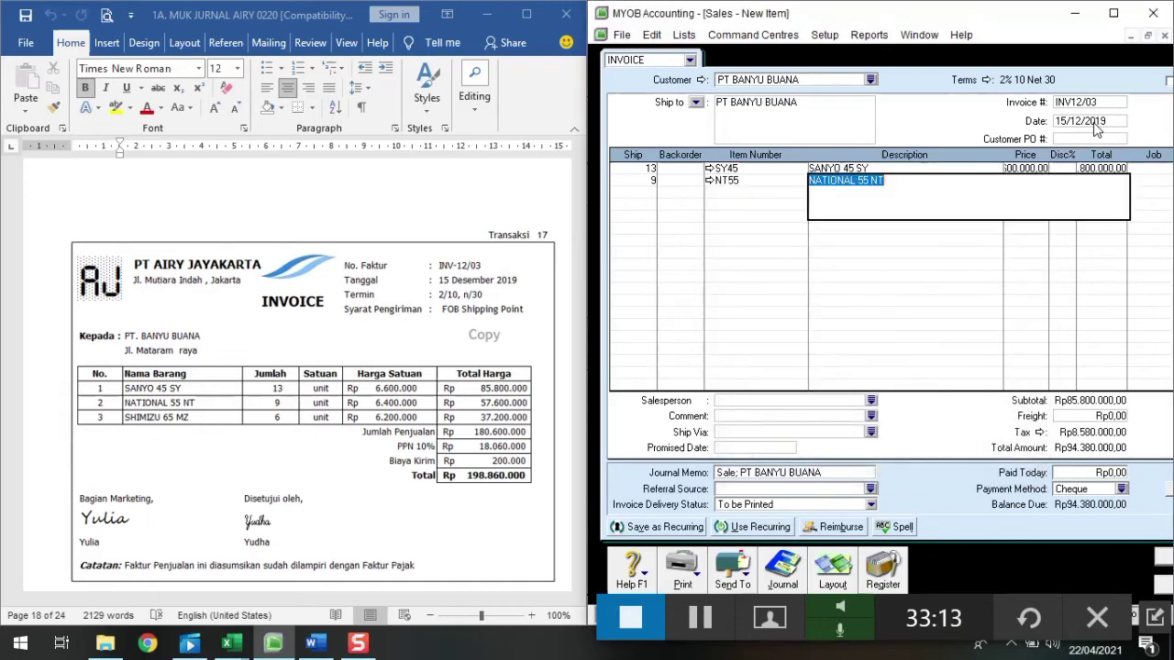
pyautogui.press('Tab')
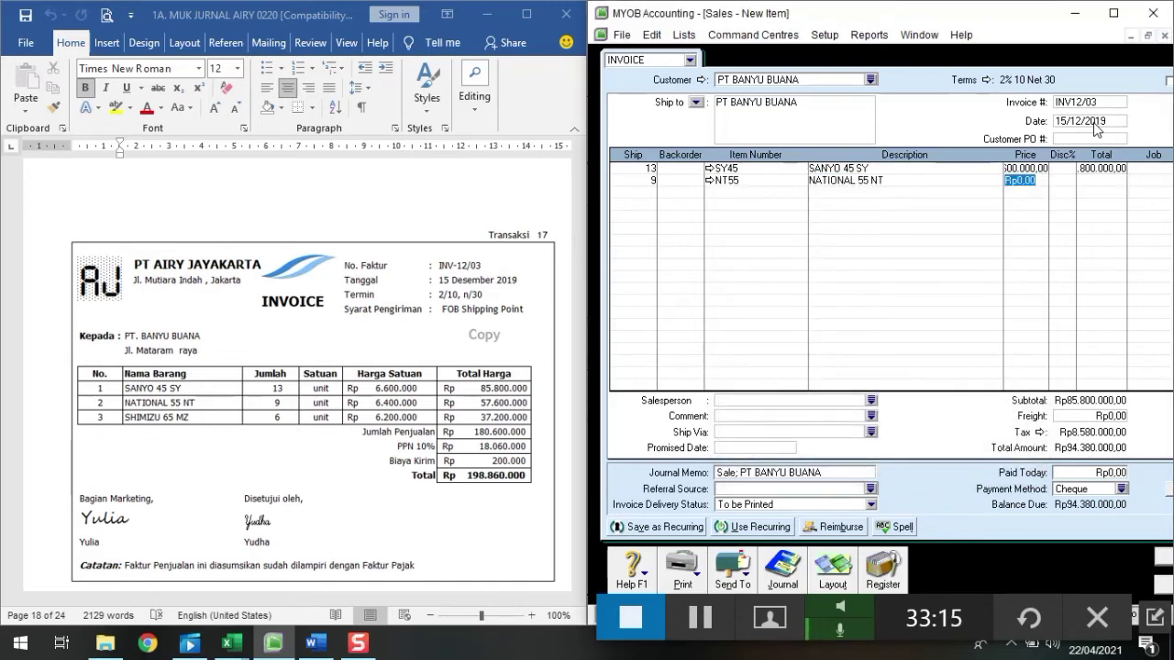
pyautogui.write('64000')
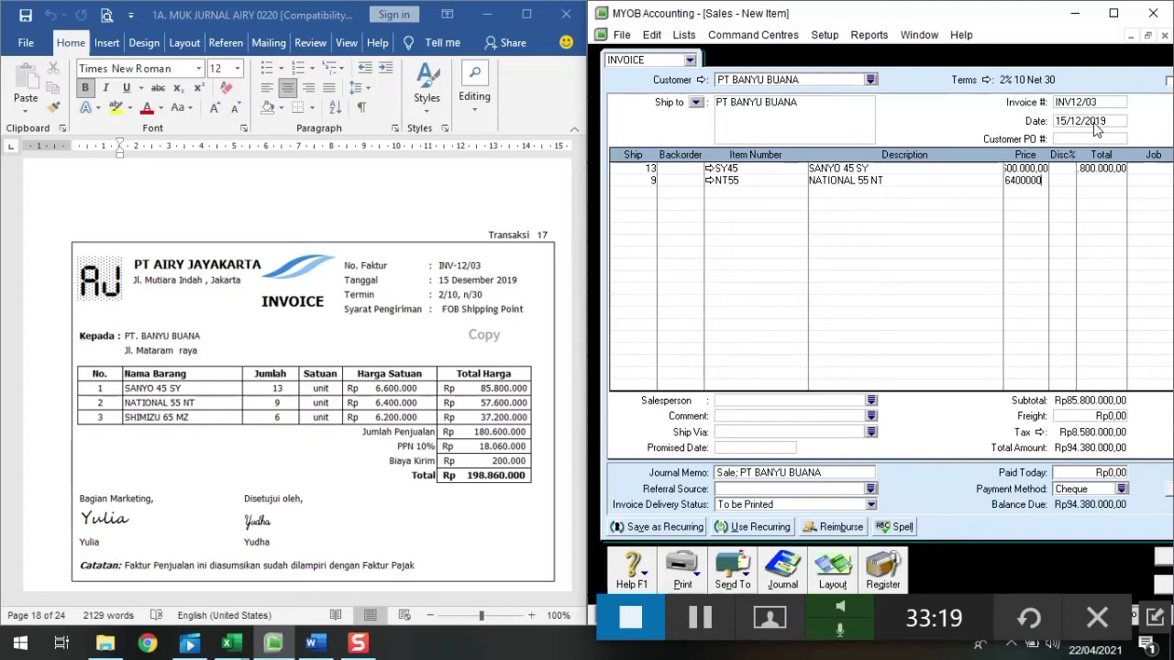
pyautogui.press('Tab')
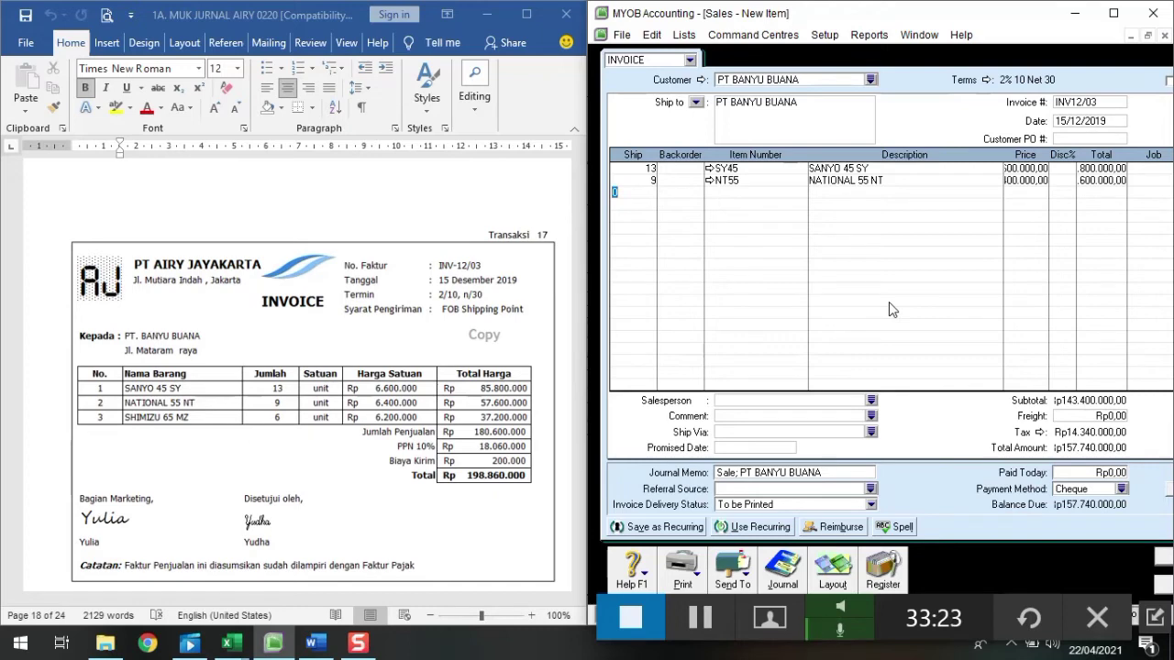
# Enter the third invoice line as 6 units of item MZ65 (SHIMIZU 65 MZ) at a price of 6200000
pyautogui.write('6')
pyautogui.press('Tab')
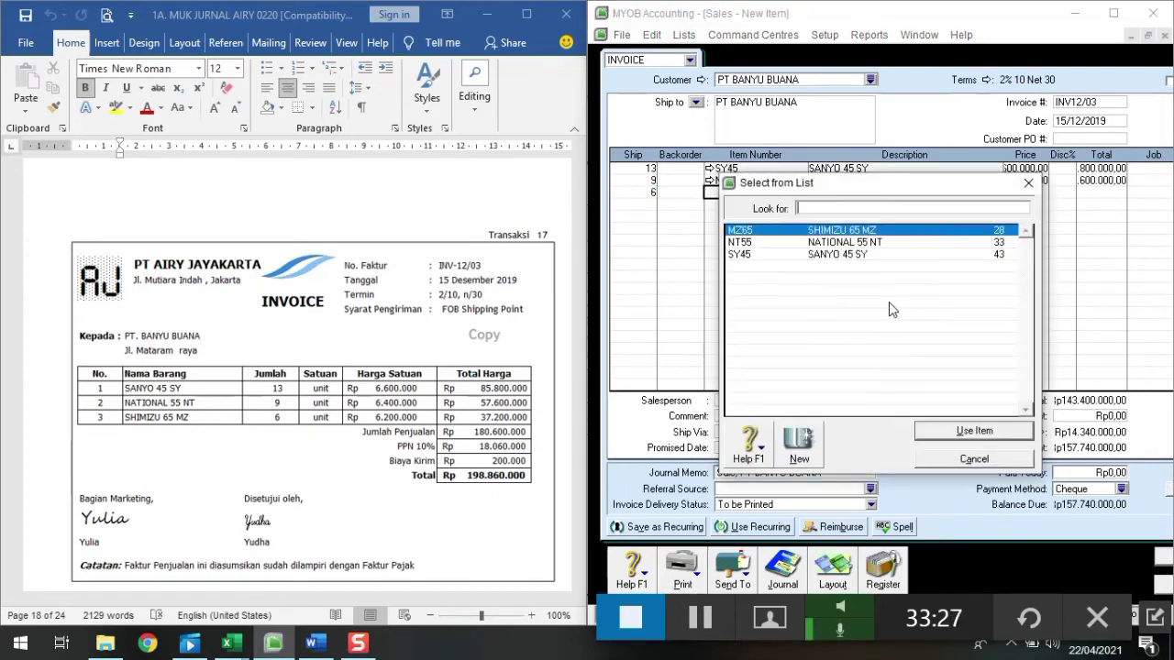
pyautogui.press('Return')
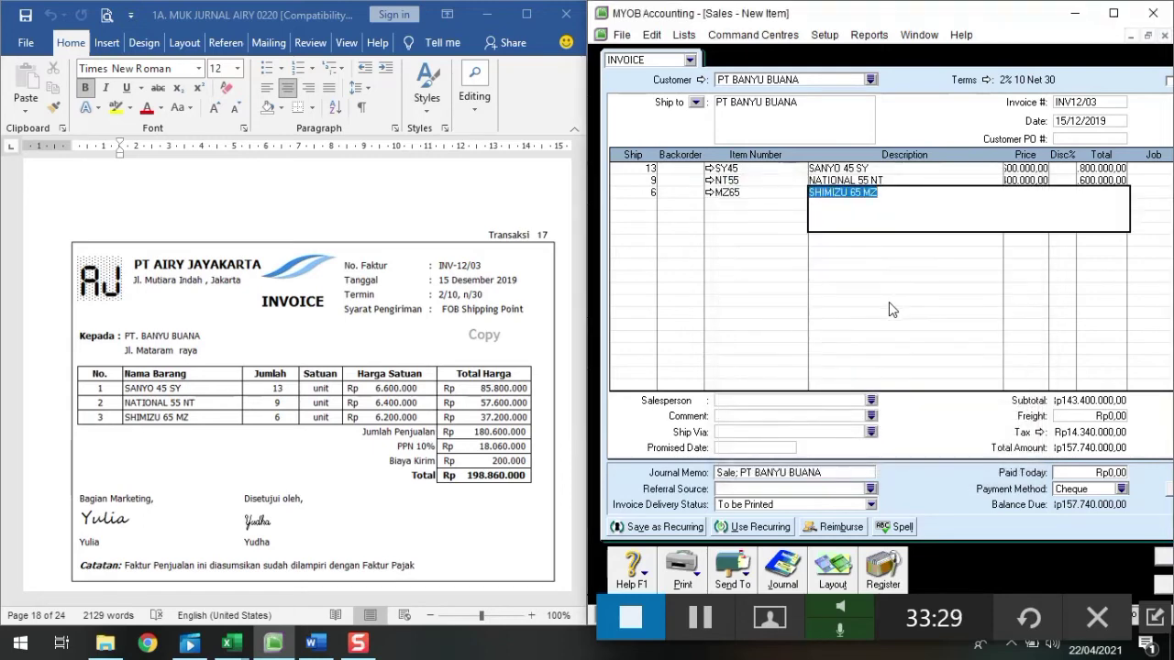
pyautogui.press('Tab')
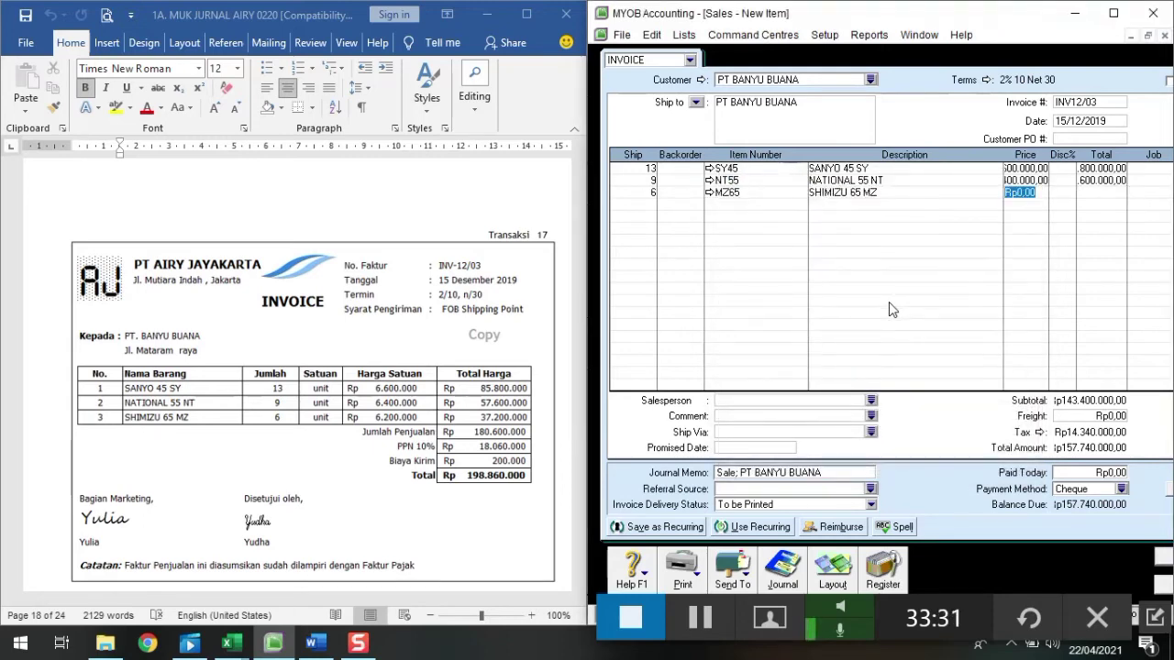
pyautogui.write('6200000')
pyautogui.press('Return')
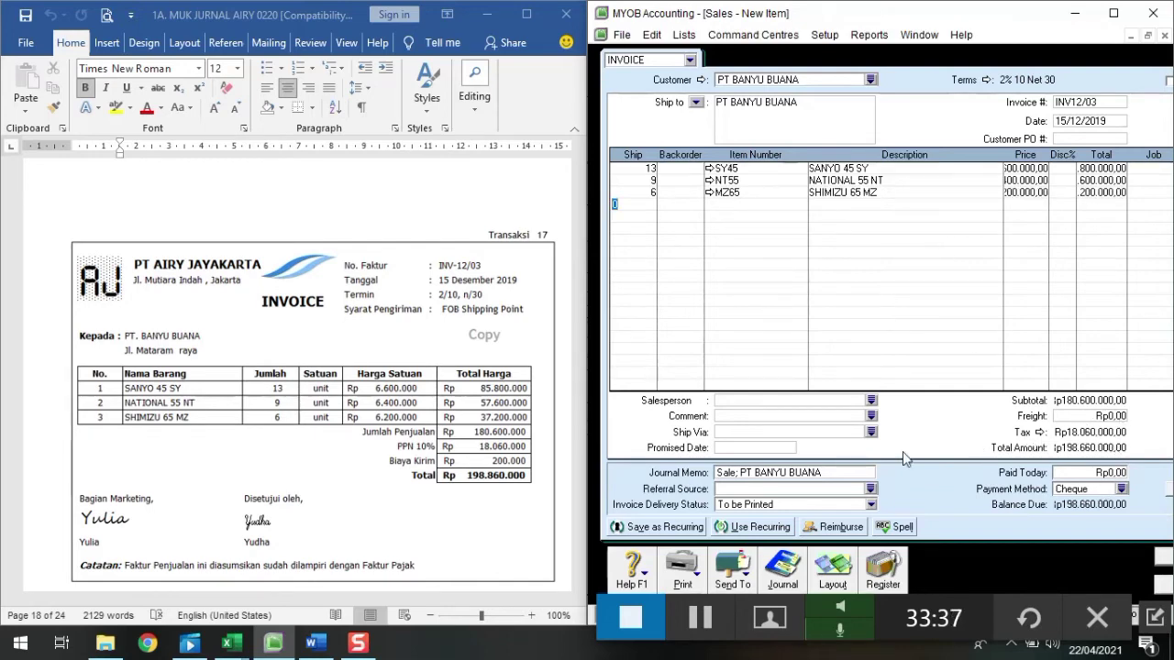
# Set the freight charge on the PT BANYU BUANA invoice to Rp200.000
pyautogui.click(1093, 417)
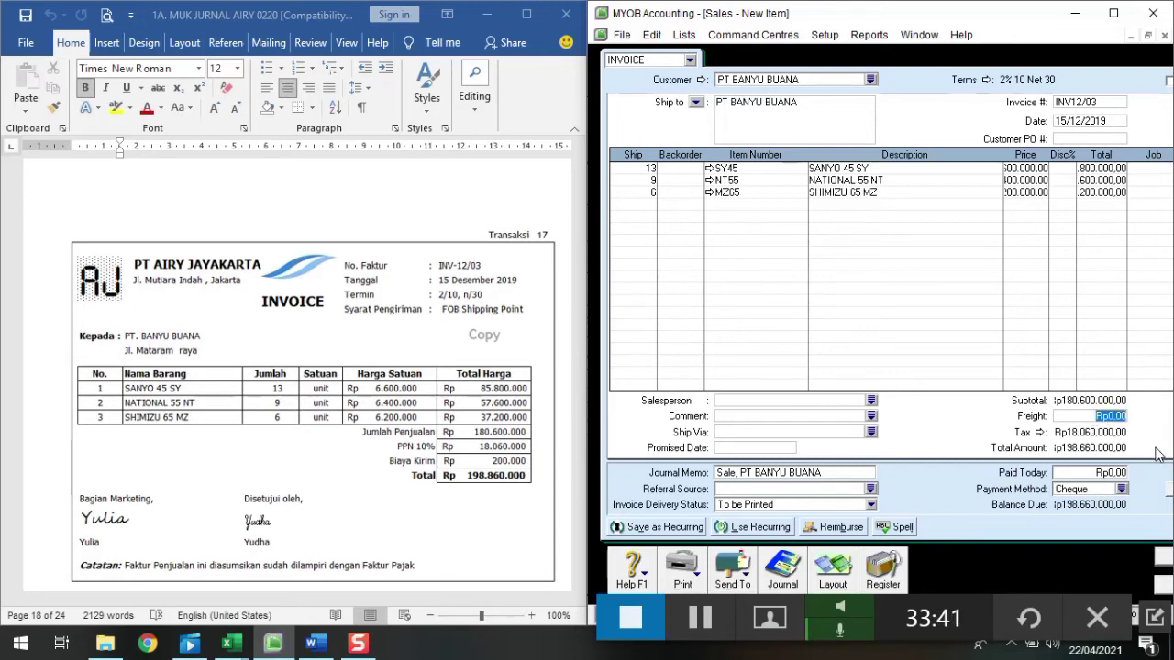
pyautogui.write('200.')
pyautogui.write('000')
pyautogui.press('Tab')
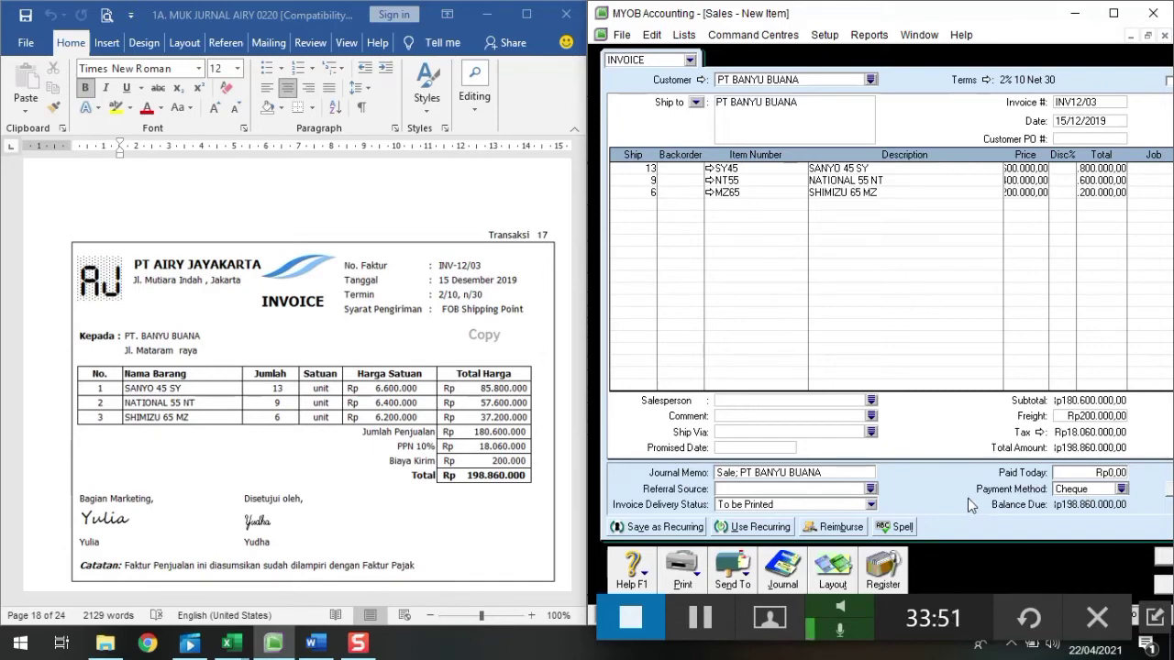
# Review the recap of the sale's journal entries, then record the invoice and close the sales form
pyautogui.hotkey('ctrl', 'r')
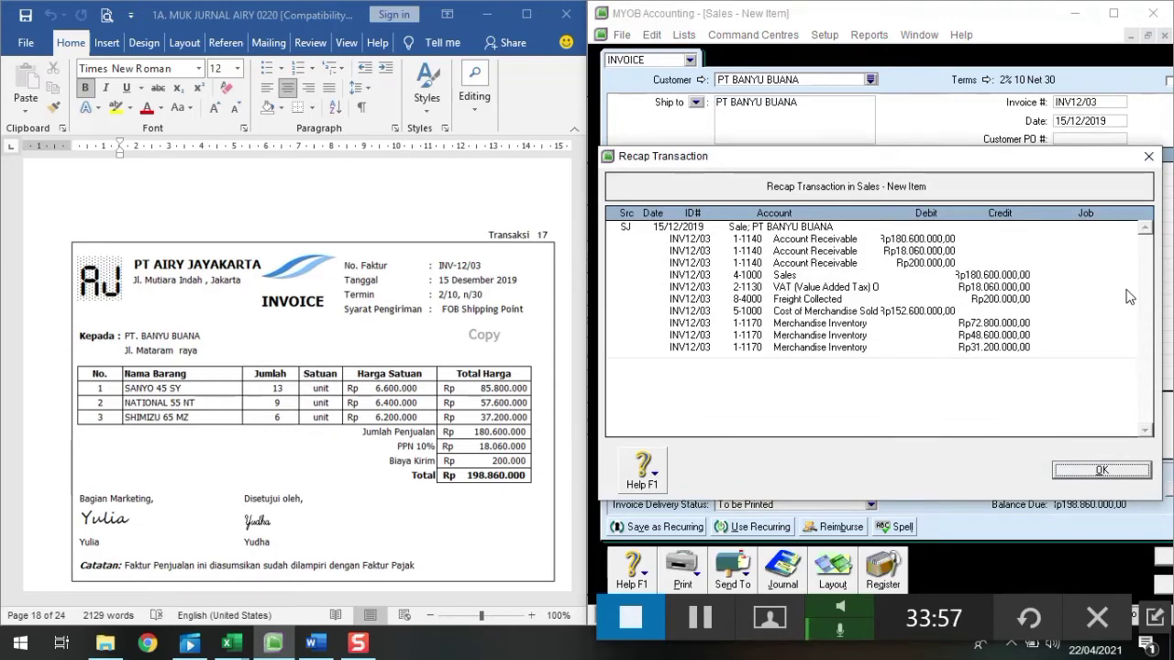
pyautogui.click(1105, 471)
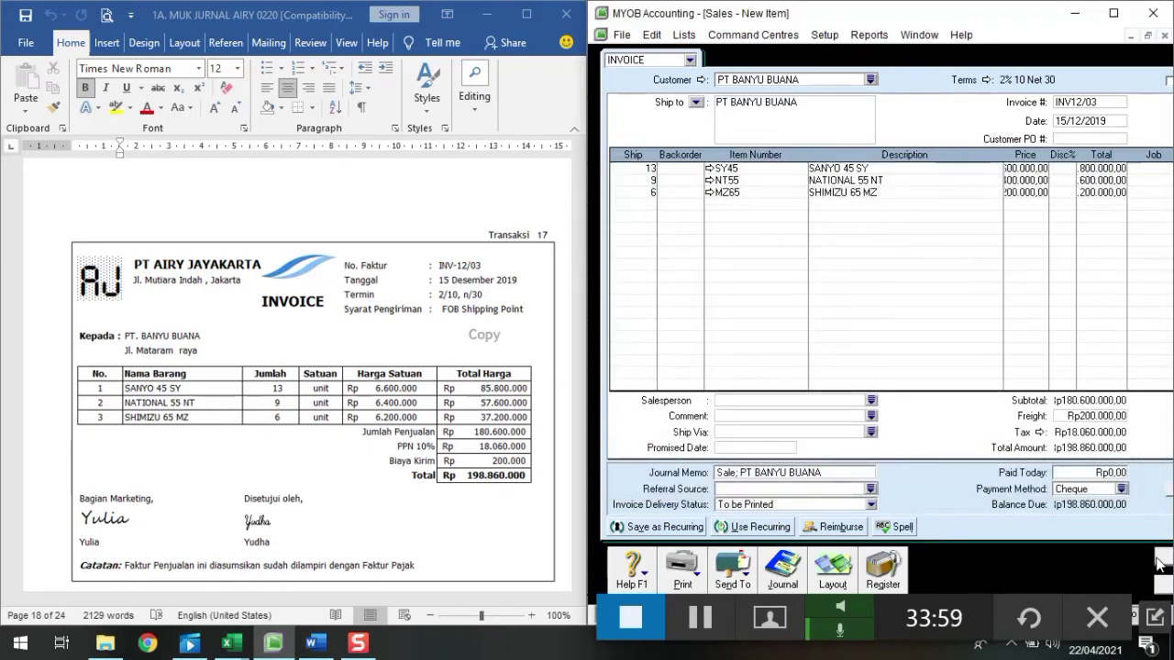
pyautogui.click(1162, 583)
pyautogui.click(1162, 583)
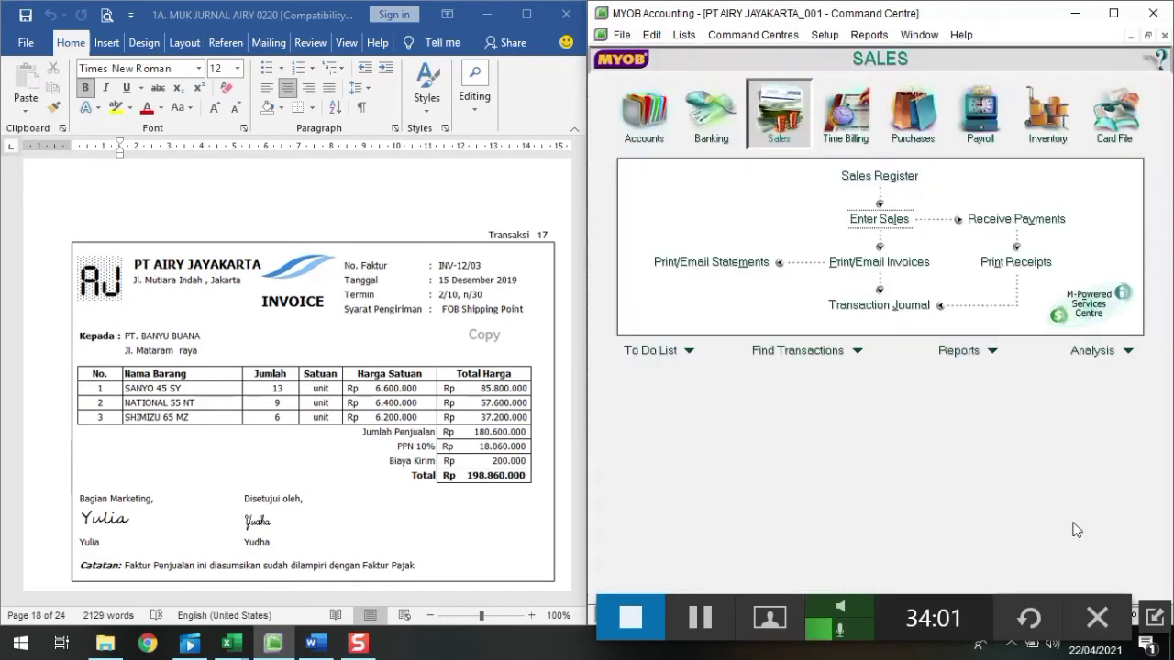
# Find the Transaksi 18 voucher in the Word document and start a Spend Money entry paid from account 1-1120 Bank BNI
pyautogui.scroll(-5, 316, 358)
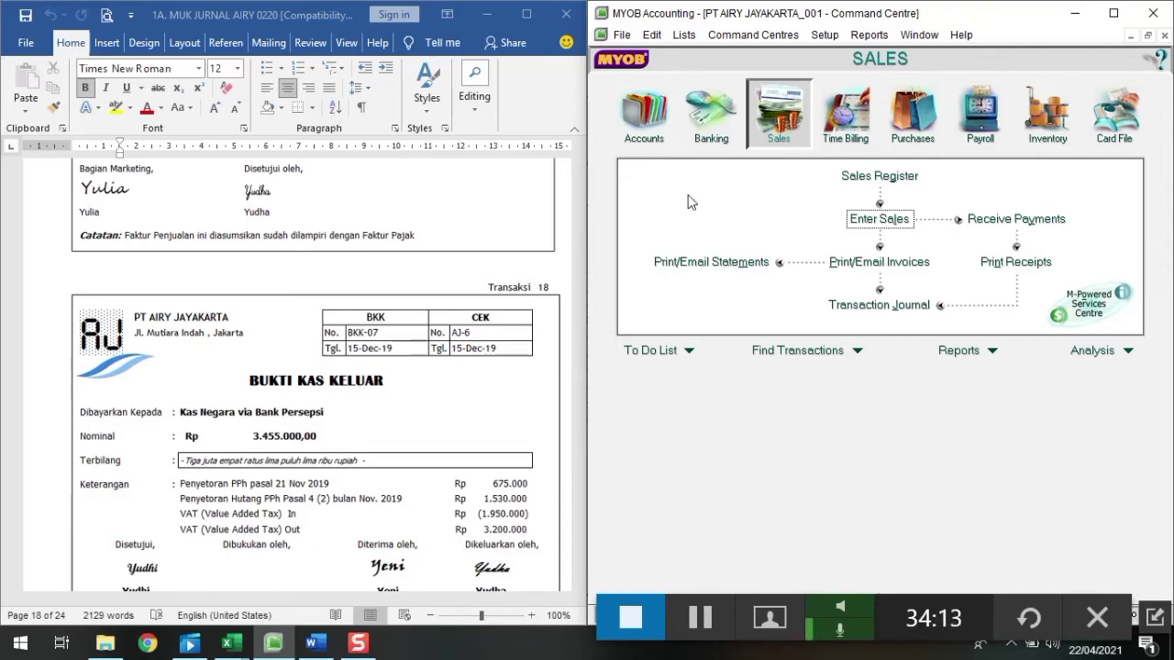
pyautogui.click(711, 140)
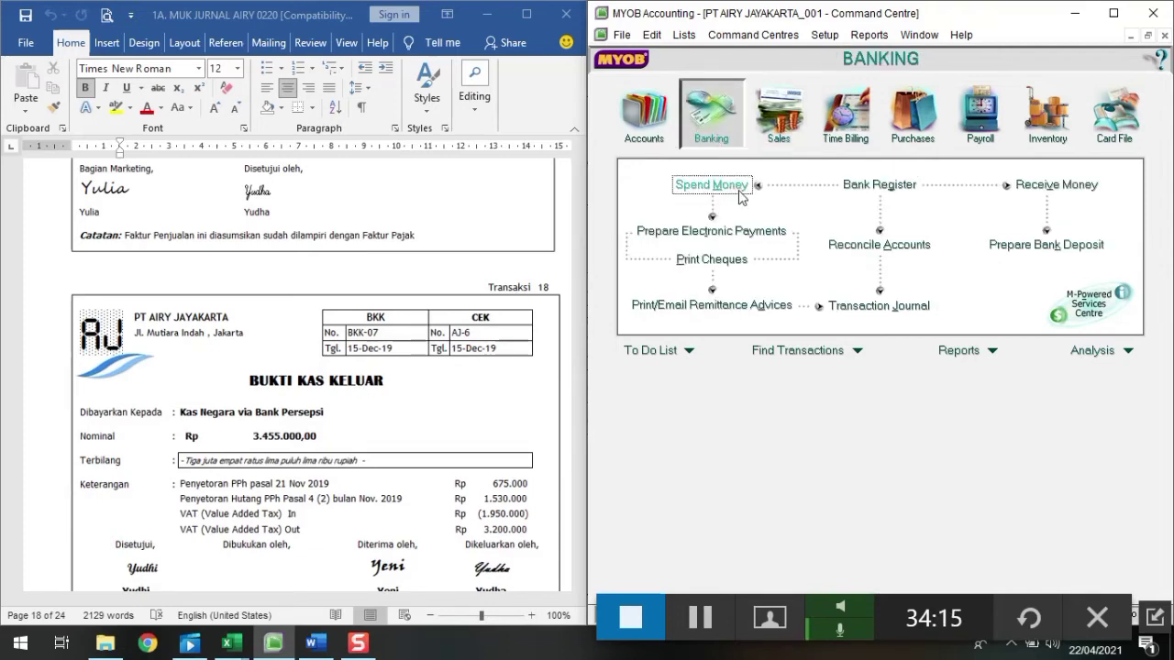
pyautogui.click(731, 187)
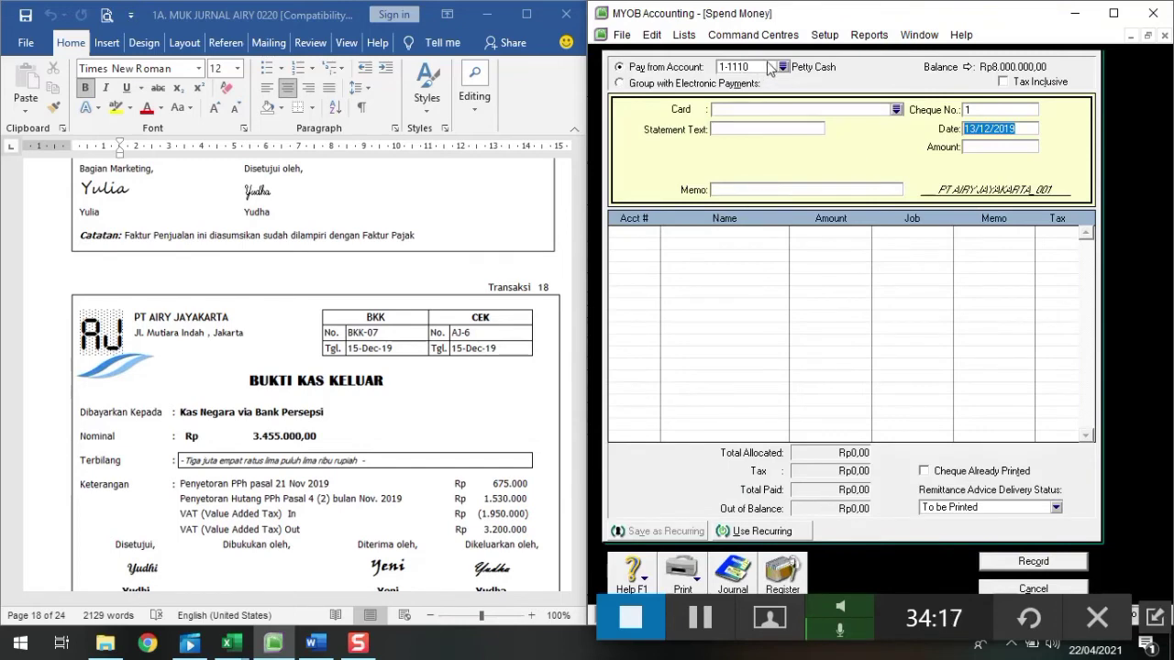
pyautogui.scroll(-1, 449, 373)
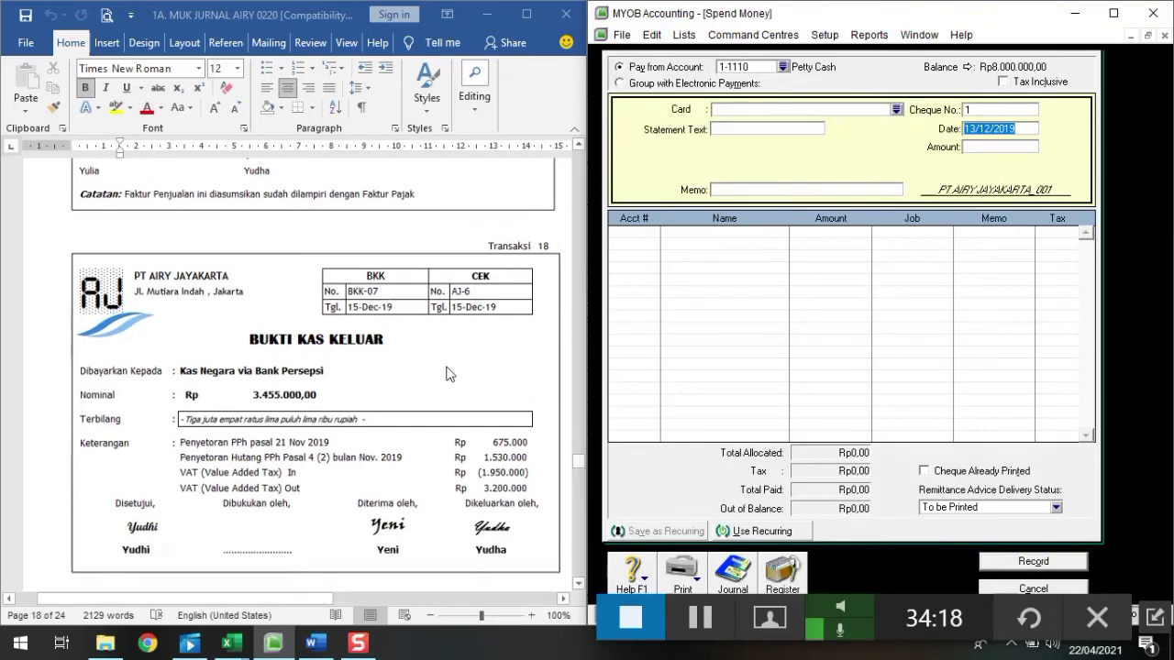
pyautogui.click(782, 67)
pyautogui.click(807, 243)
pyautogui.click(955, 433)
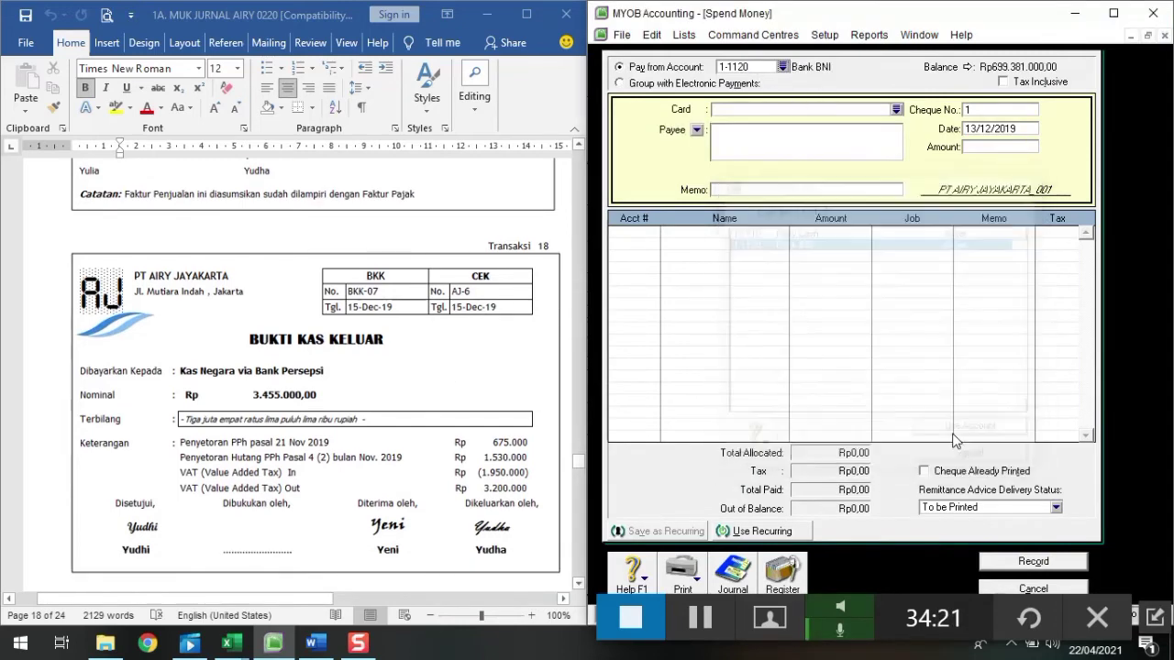
# Set the cheque number to BKK-07 and the payment date to 15/12/2019
pyautogui.click(981, 110)
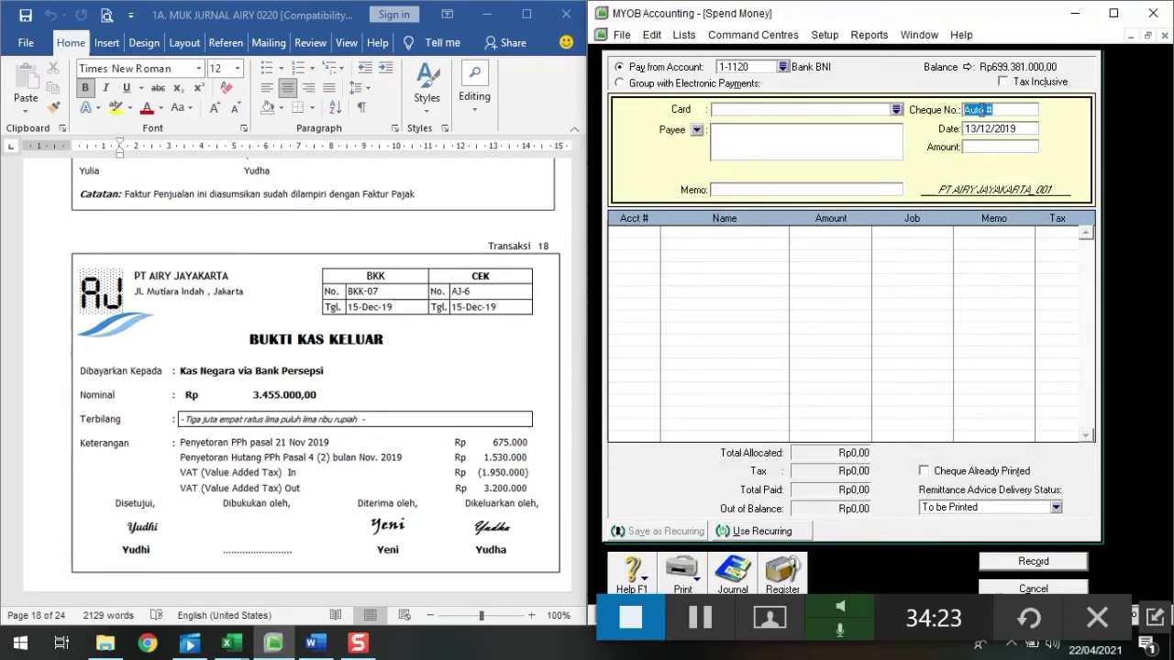
pyautogui.write('BKK-07')
pyautogui.press('Tab')
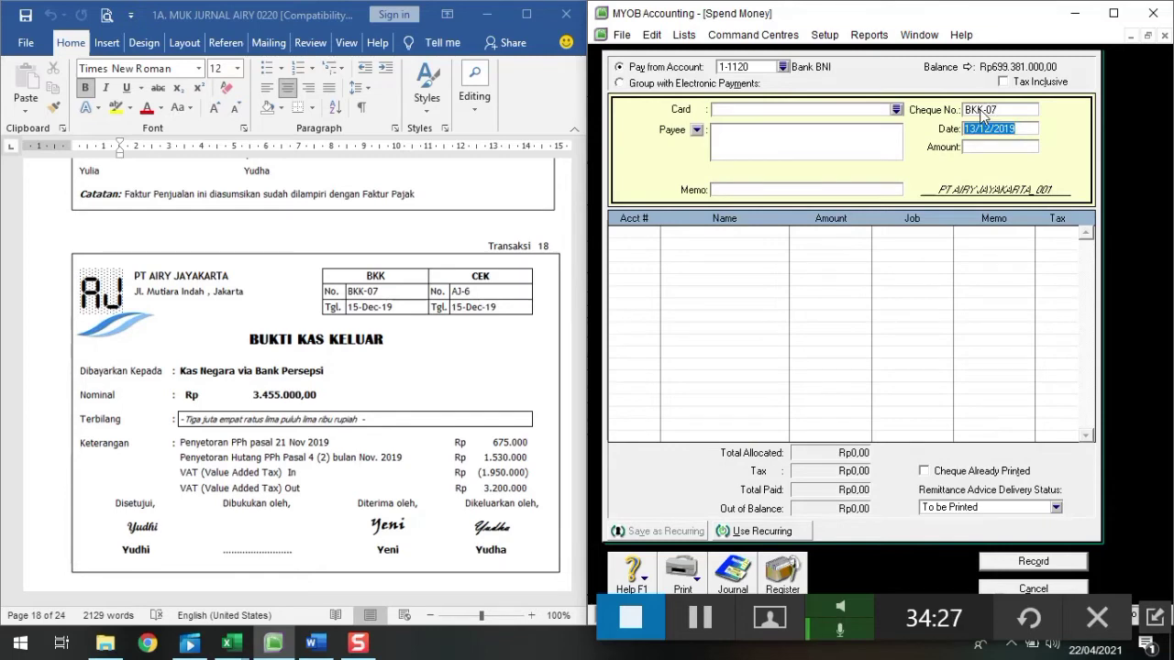
pyautogui.write('15/12')
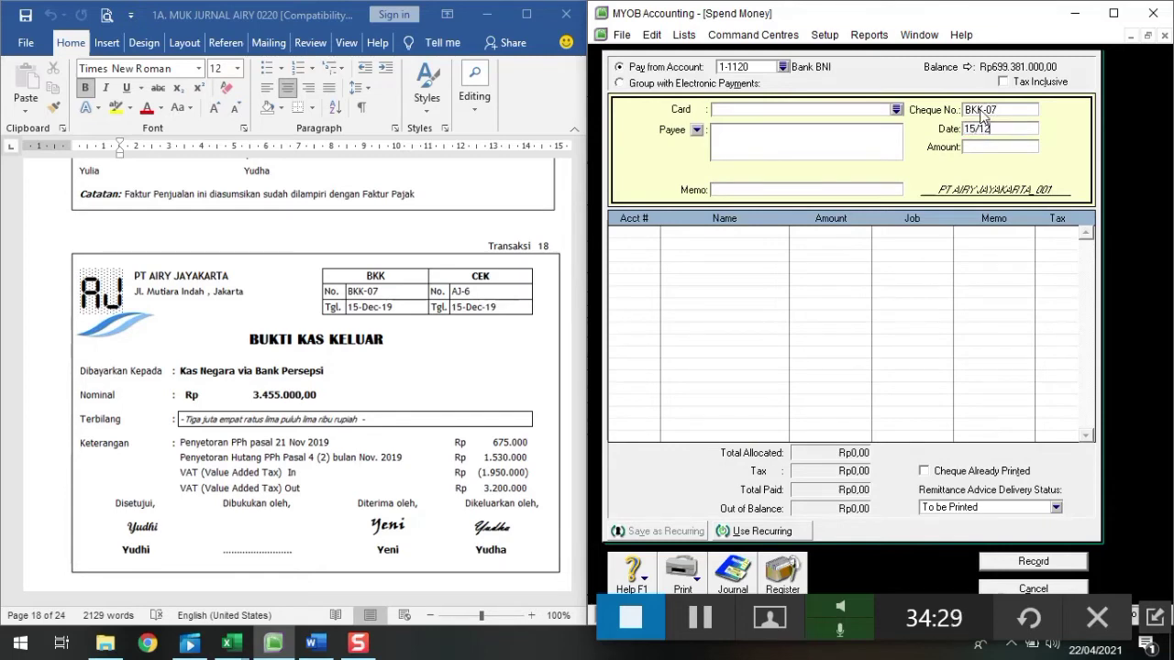
pyautogui.write('/2019')
pyautogui.press('Tab')
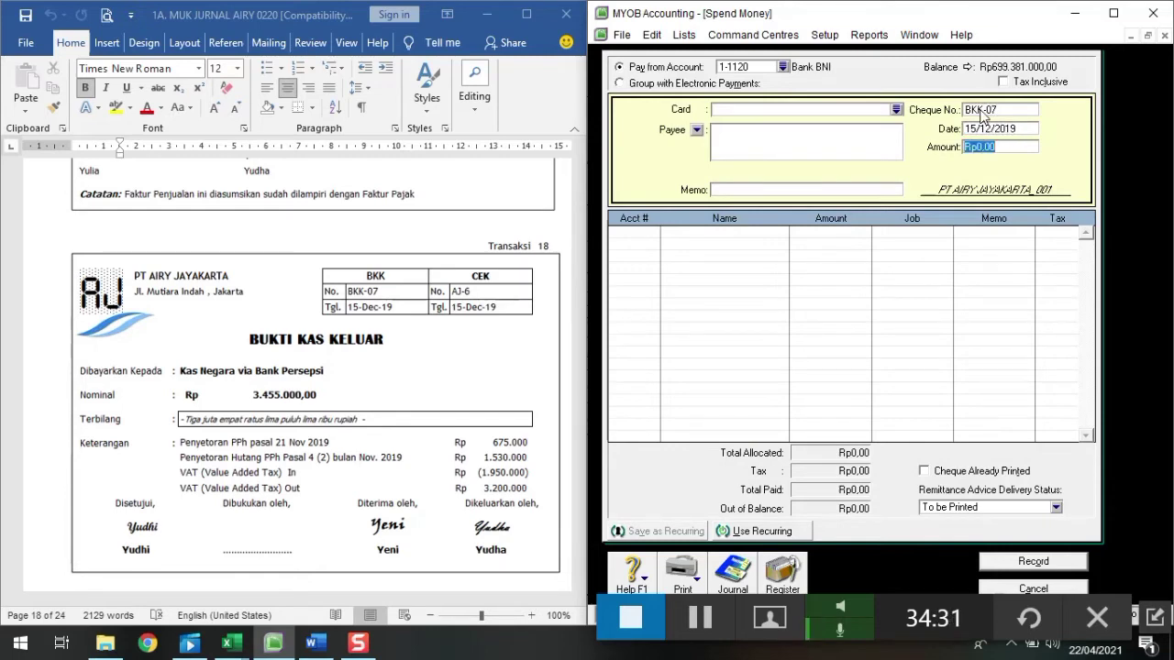
# Set the payment amount to 3455000 and the payee to KAS NEGARA VIA BANK PERSEPSI
pyautogui.write('3455000')
pyautogui.press('Tab')
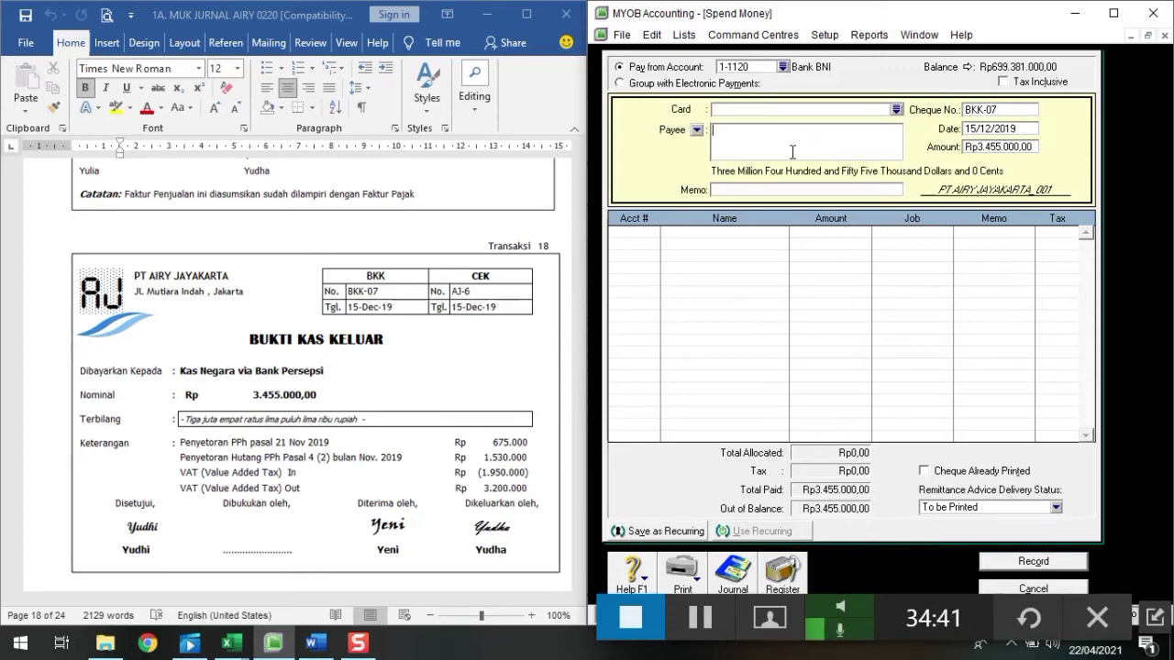
pyautogui.write('KAS NEGARA VIA BANK PER')
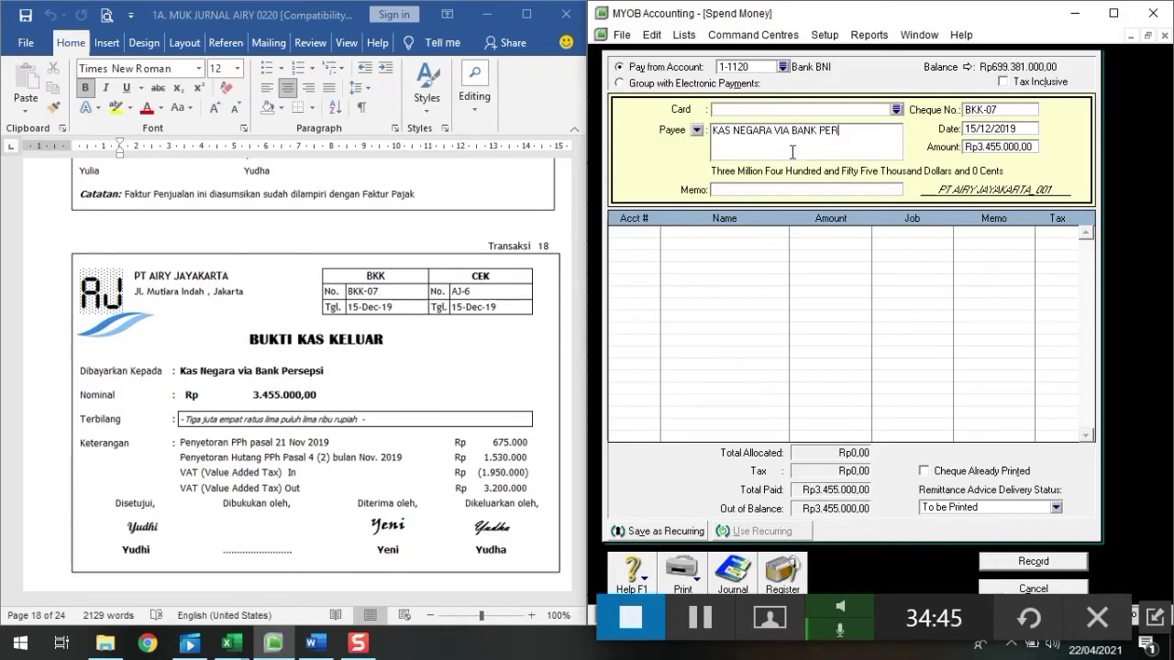
pyautogui.write('SEPSI')
pyautogui.press('Tab')
# Set the payment memo to SETOR PPH PSL. 21 & PSL. 4 (2) NOV 2019
pyautogui.write('E')
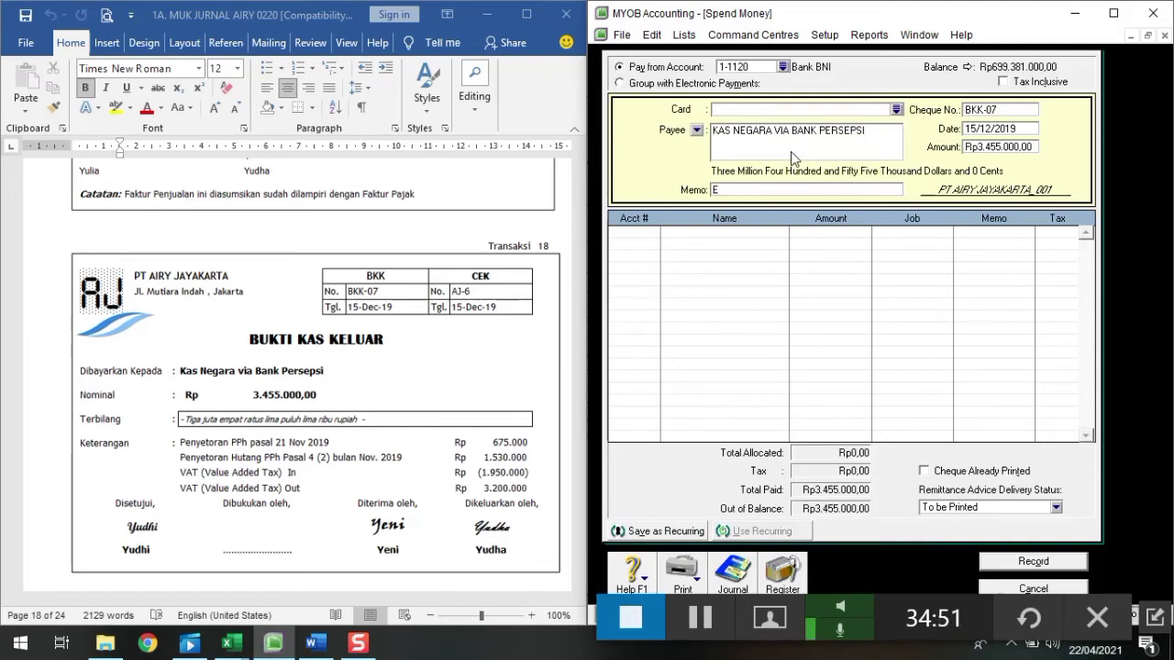
pyautogui.press('BackSpace')
pyautogui.write('SETOR PPH ')
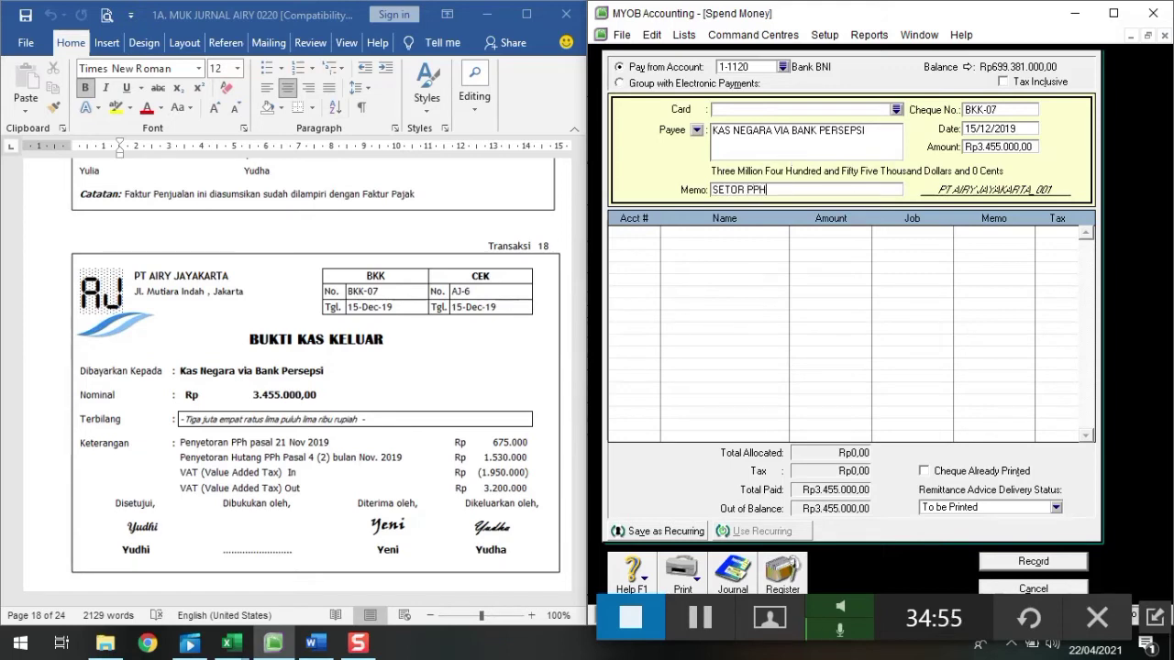
pyautogui.write('PSL. 21 & PSL. 4 (2) NO')
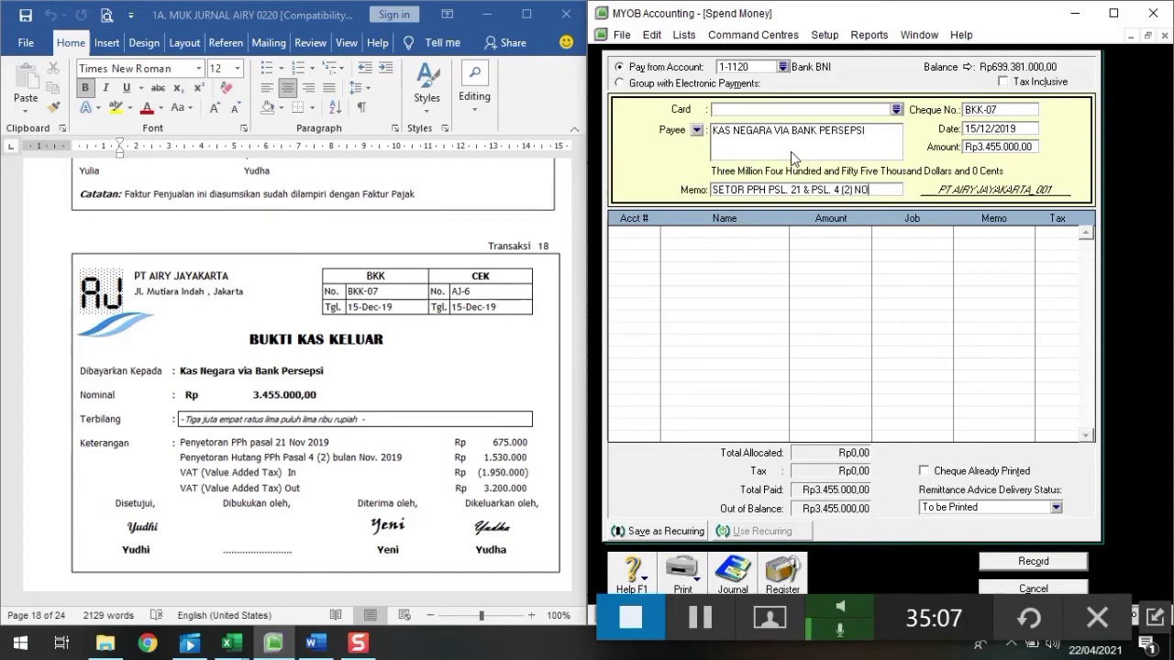
pyautogui.write('V 2019')
pyautogui.press('Tab')
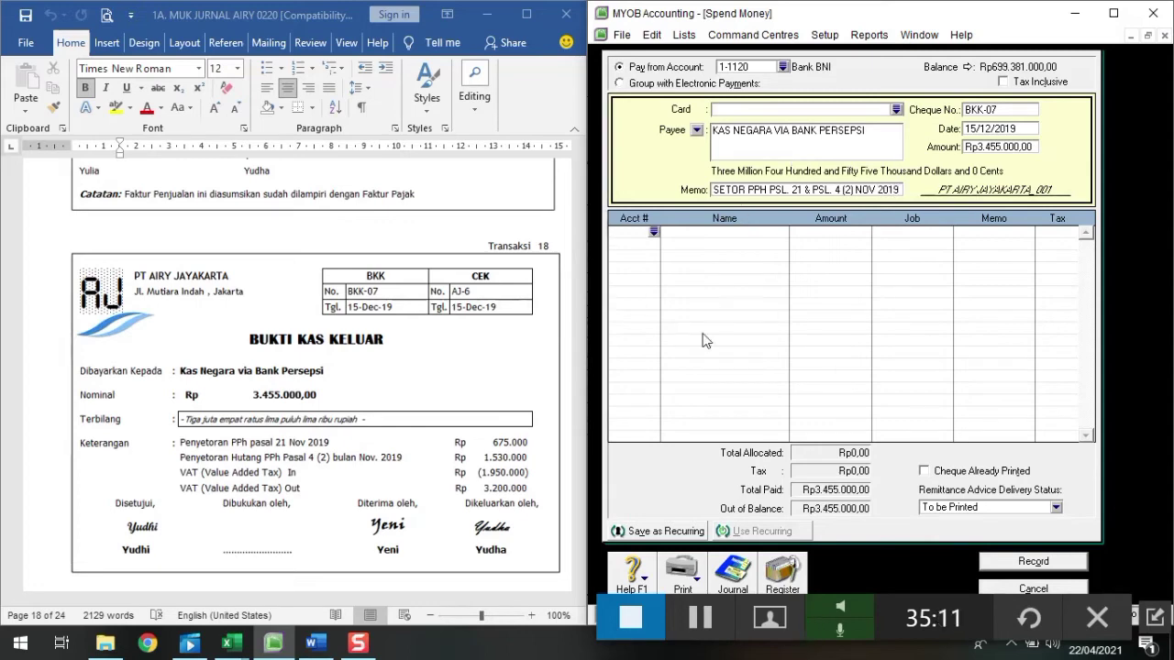
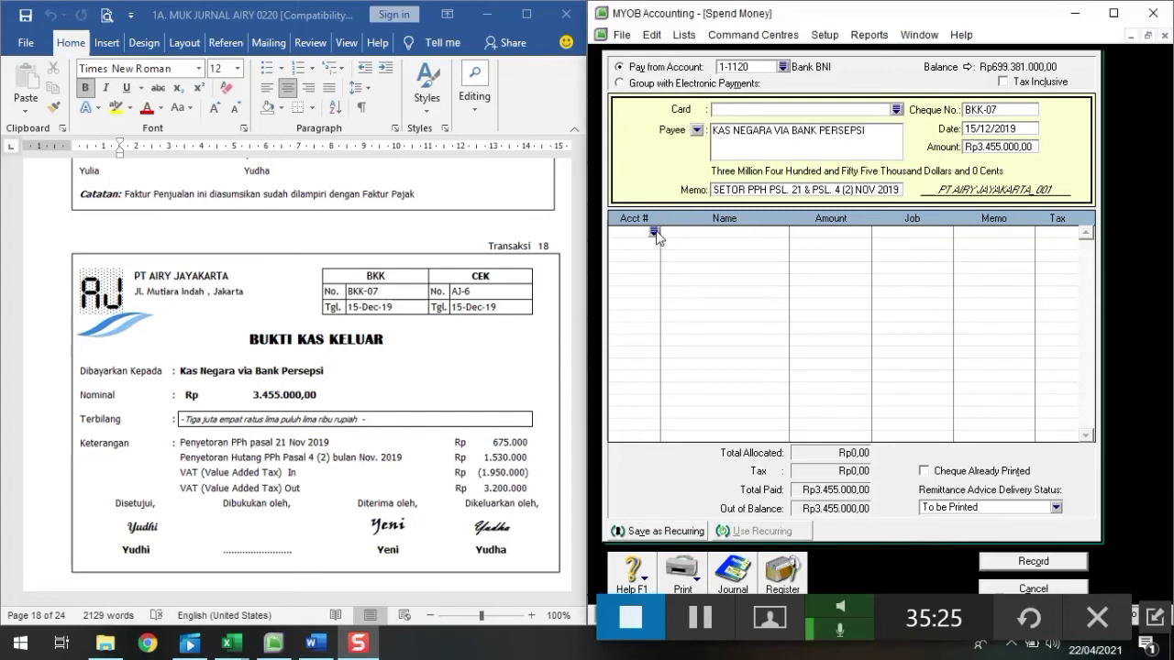
# Allocate 675000 of the payment to account 2-1150 Income Tax Article 21 Payable on the first line
pyautogui.click(655, 233)
pyautogui.write('2')
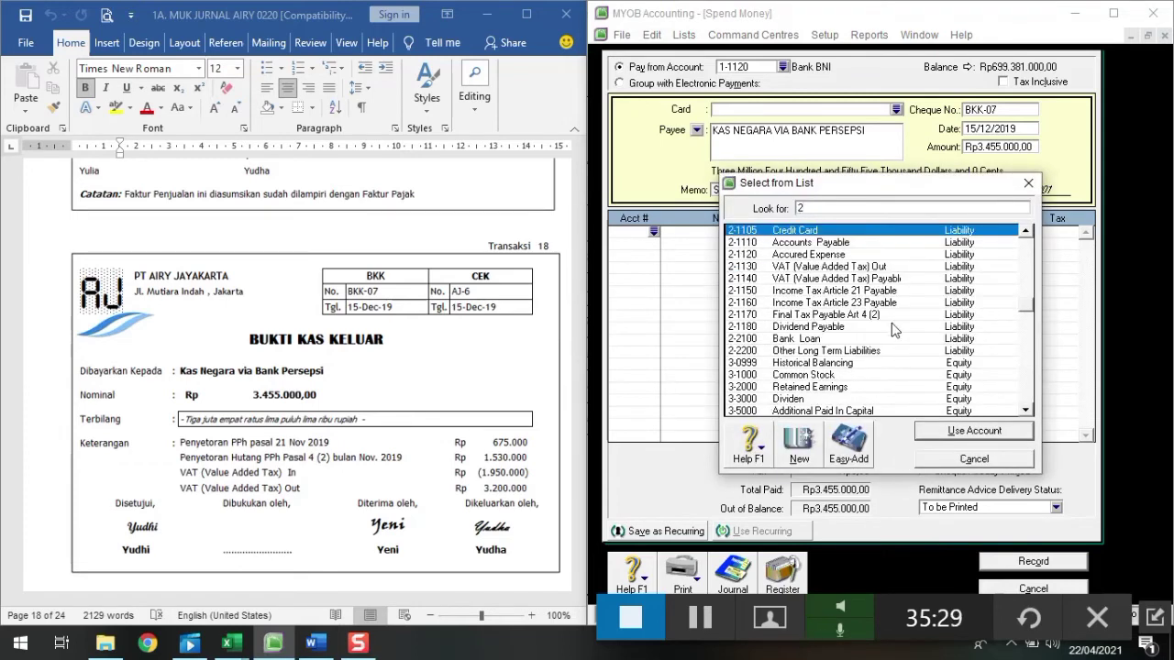
pyautogui.write('-1150')
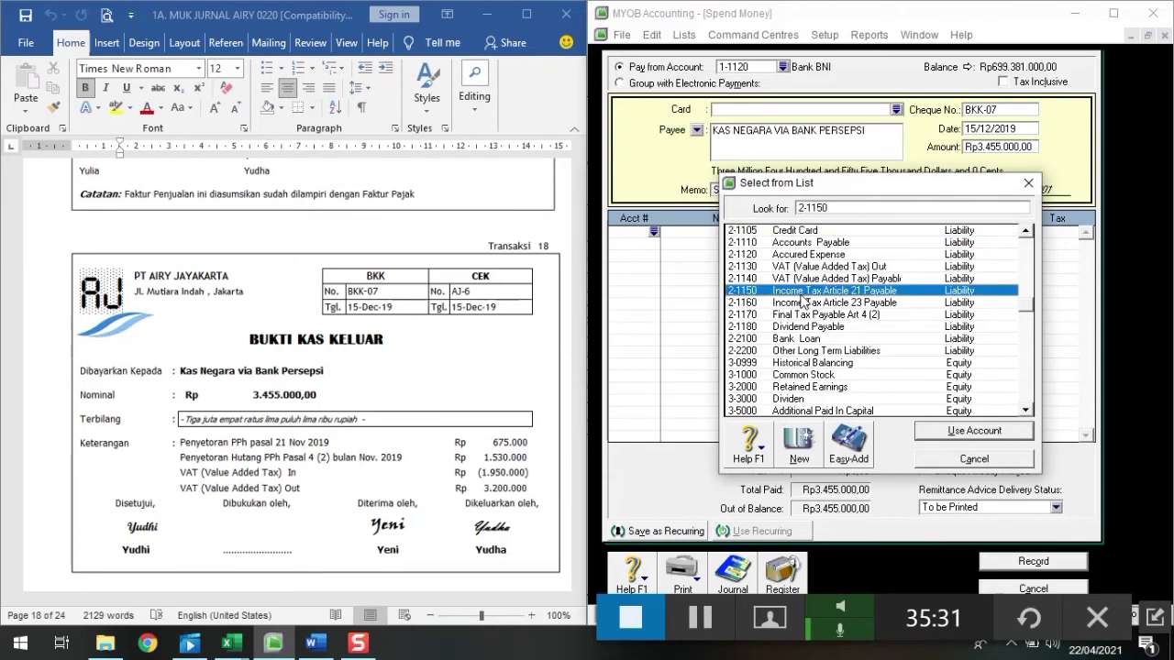
pyautogui.click(974, 430)
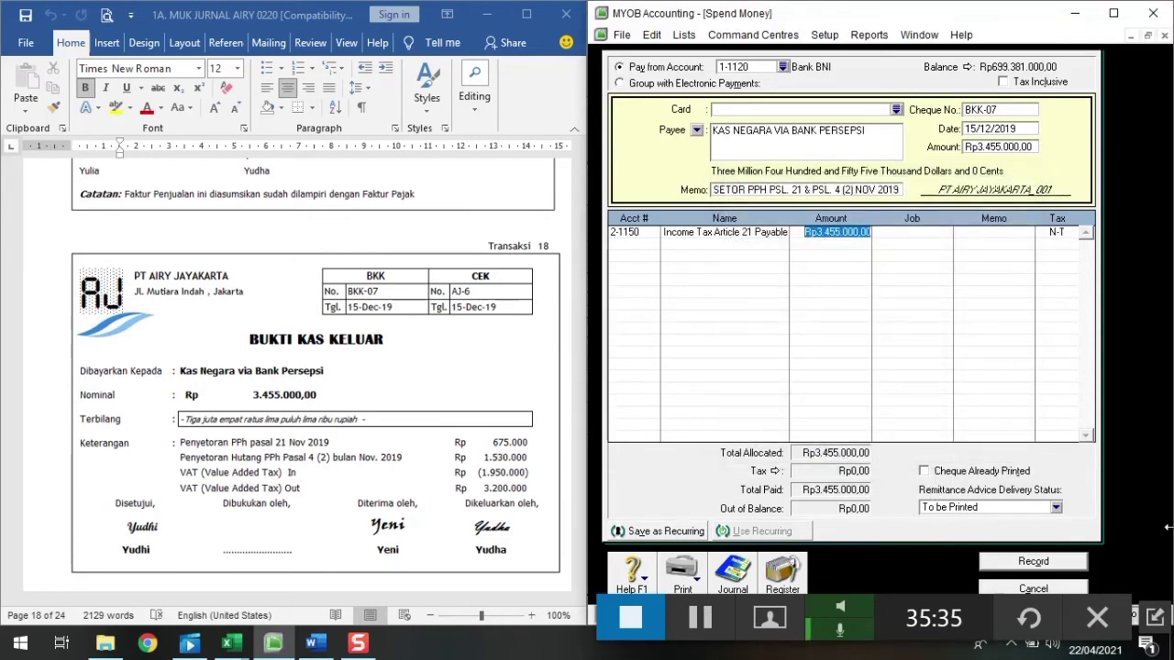
pyautogui.write('675.00')
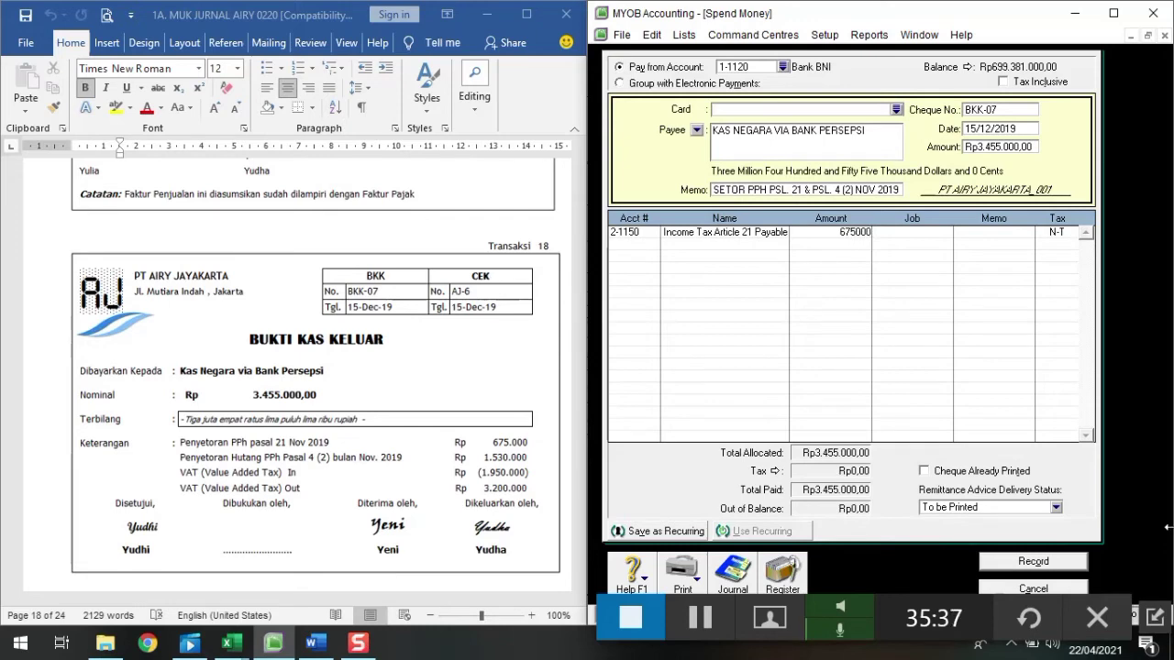
pyautogui.write('0')
pyautogui.press('Tab')
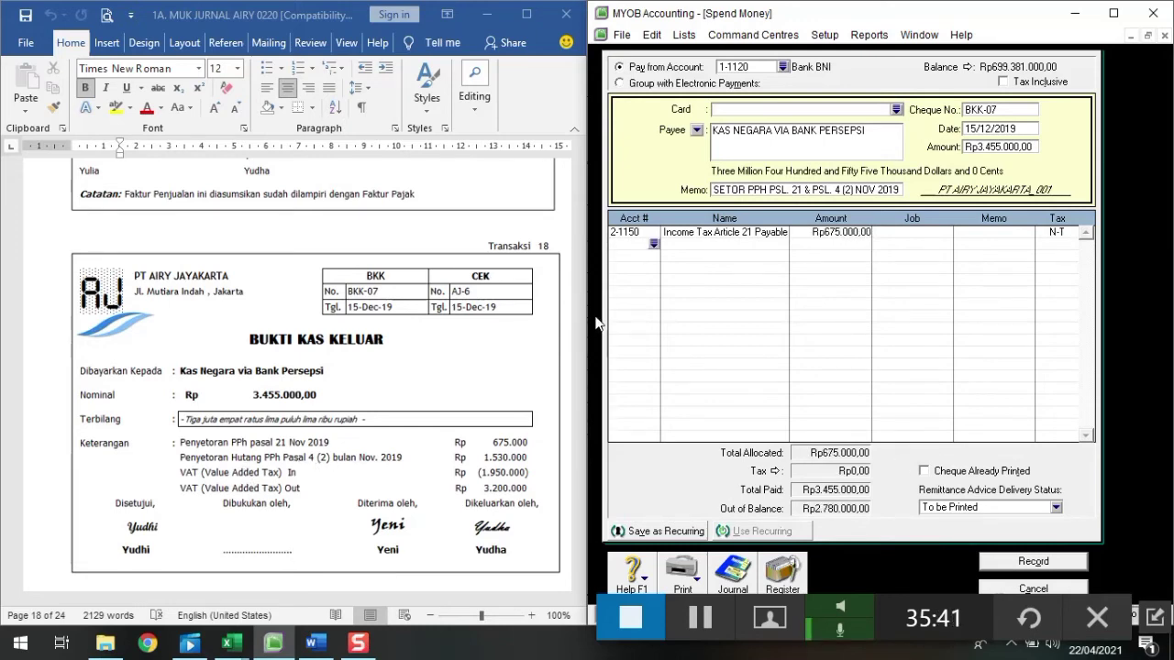
# Add an allocation line of 1530000 to account 2-1170 Final Tax Payable Art 4 (2)
pyautogui.click(653, 244)
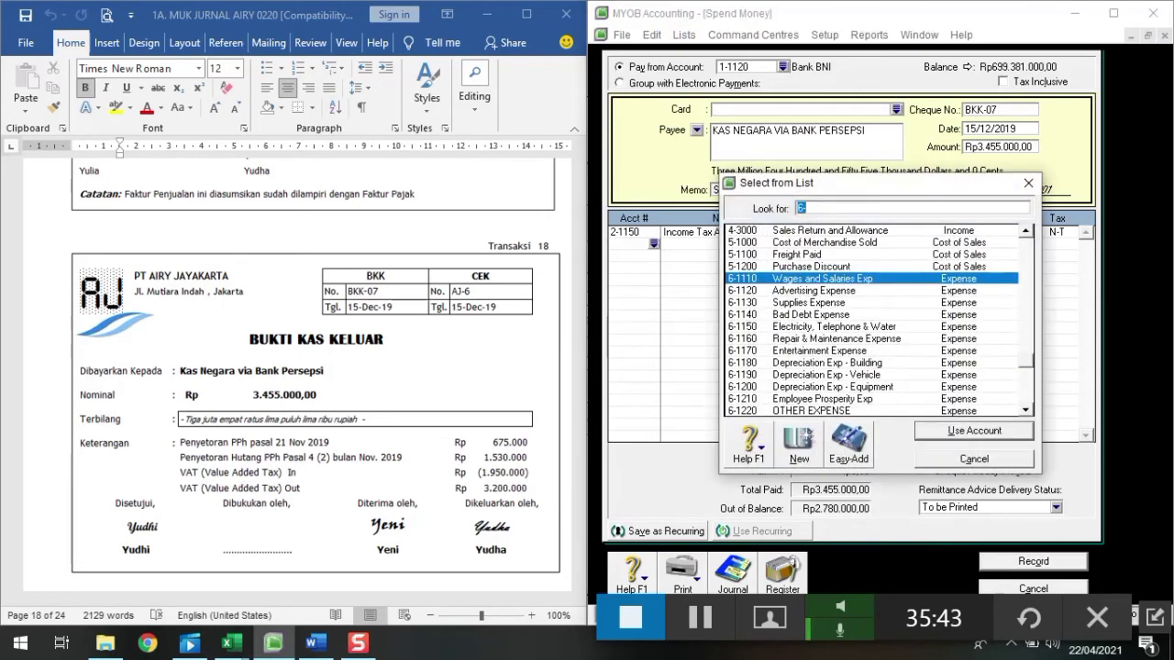
pyautogui.write('2')
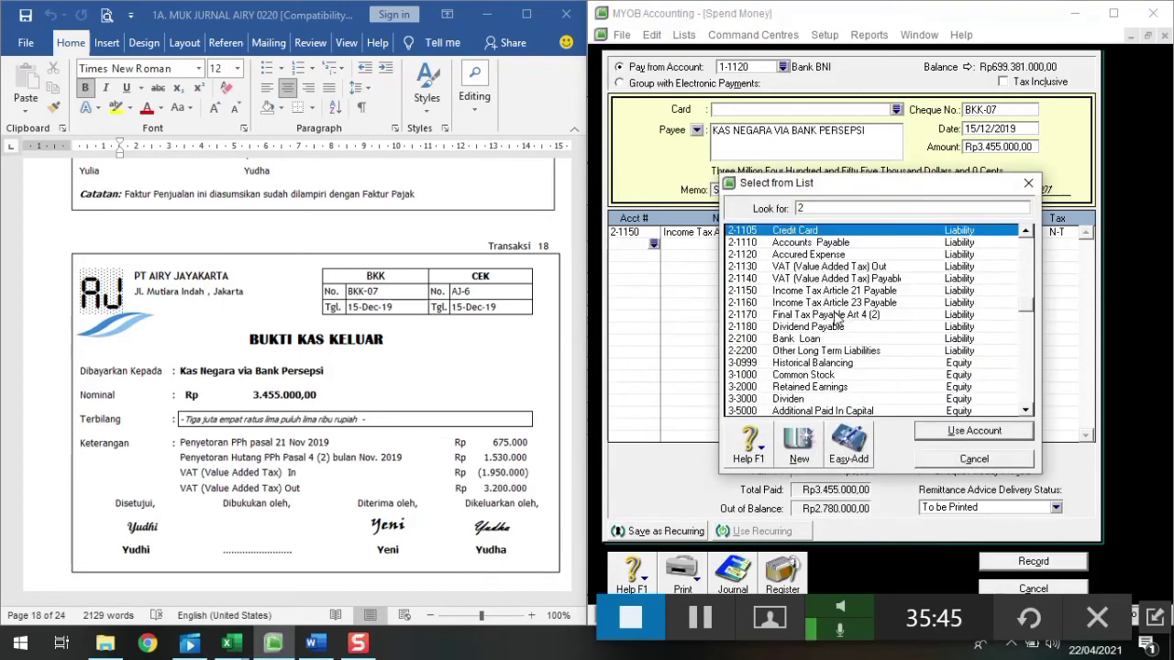
pyautogui.write('-1170')
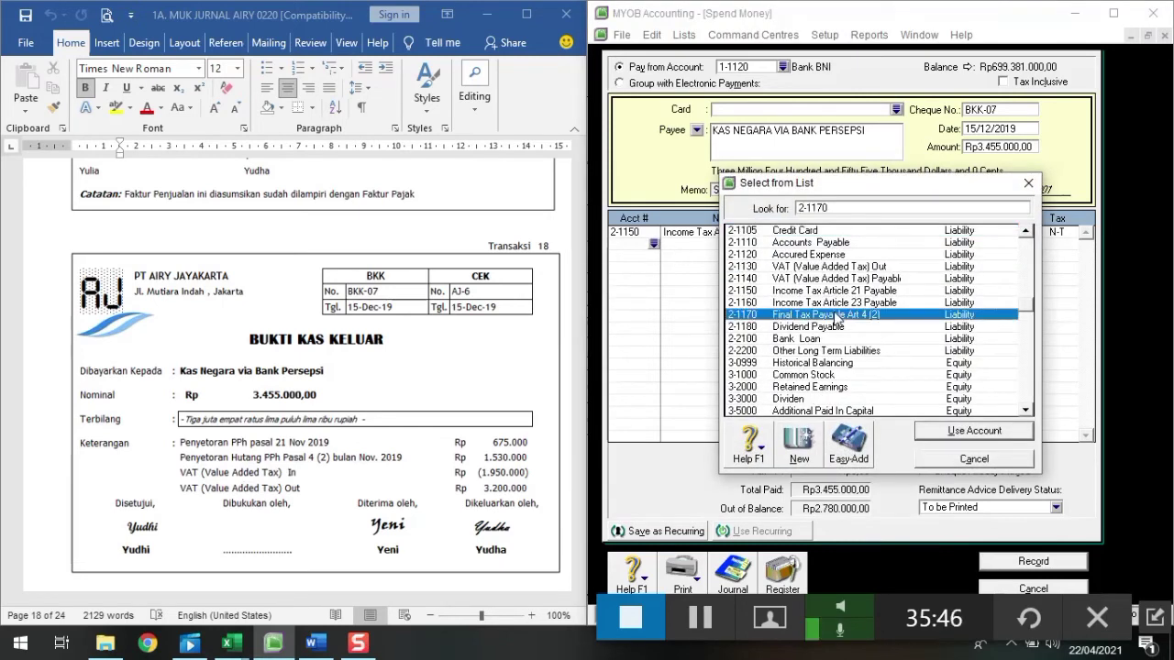
pyautogui.click(975, 431)
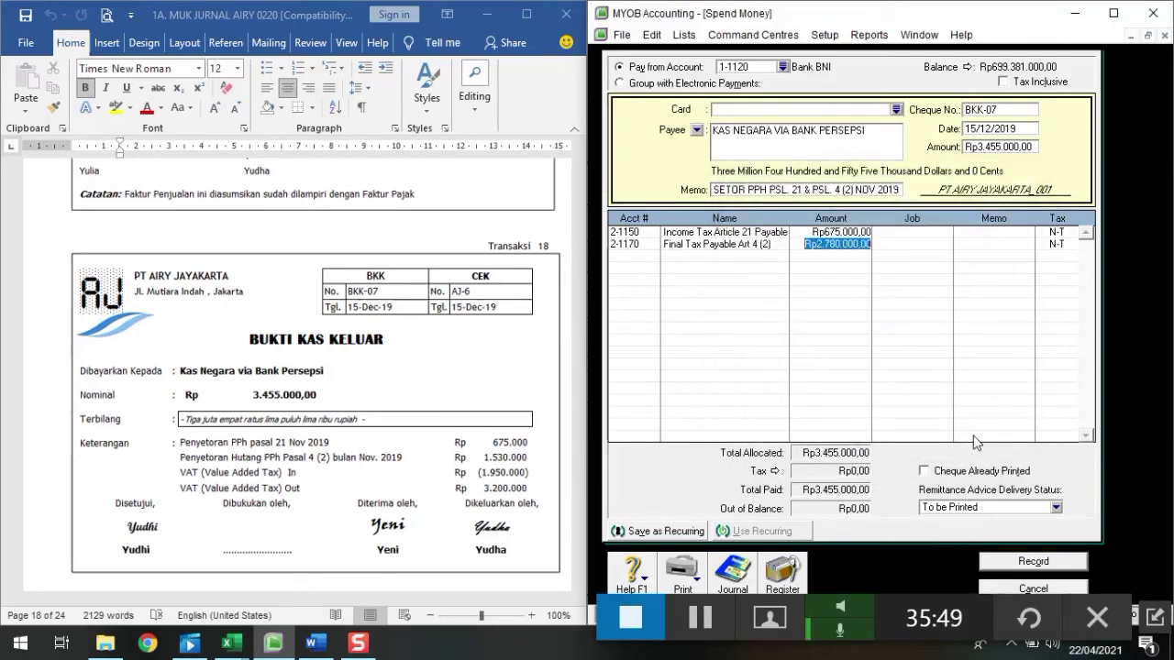
pyautogui.write('1.530.')
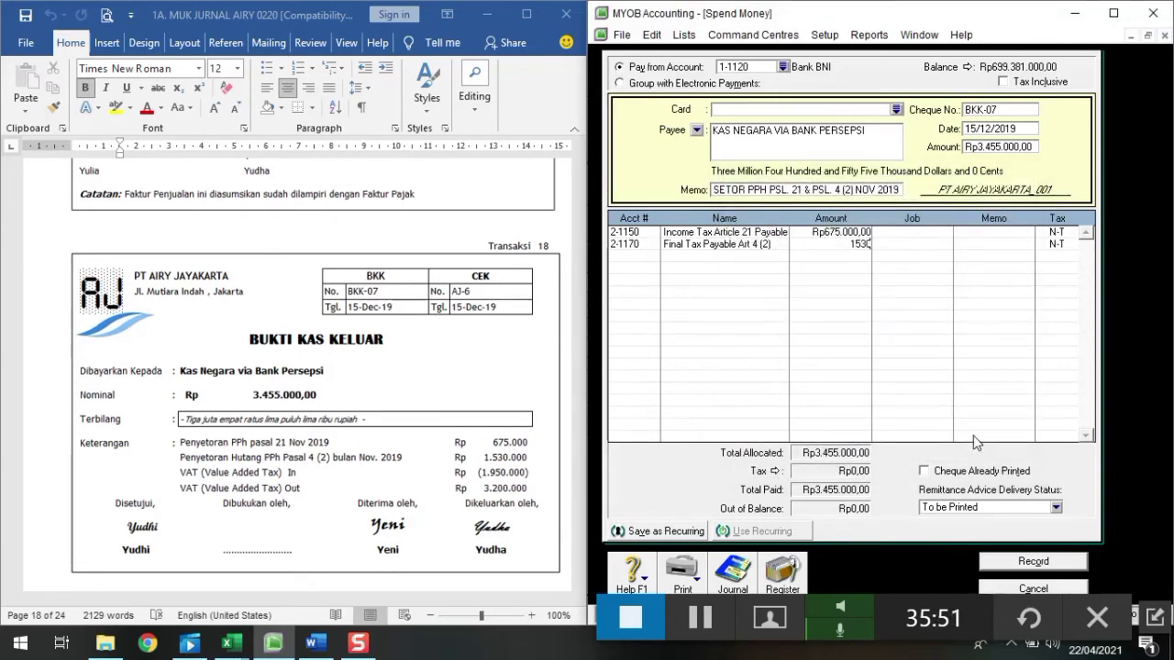
pyautogui.write('000')
pyautogui.press('Return')
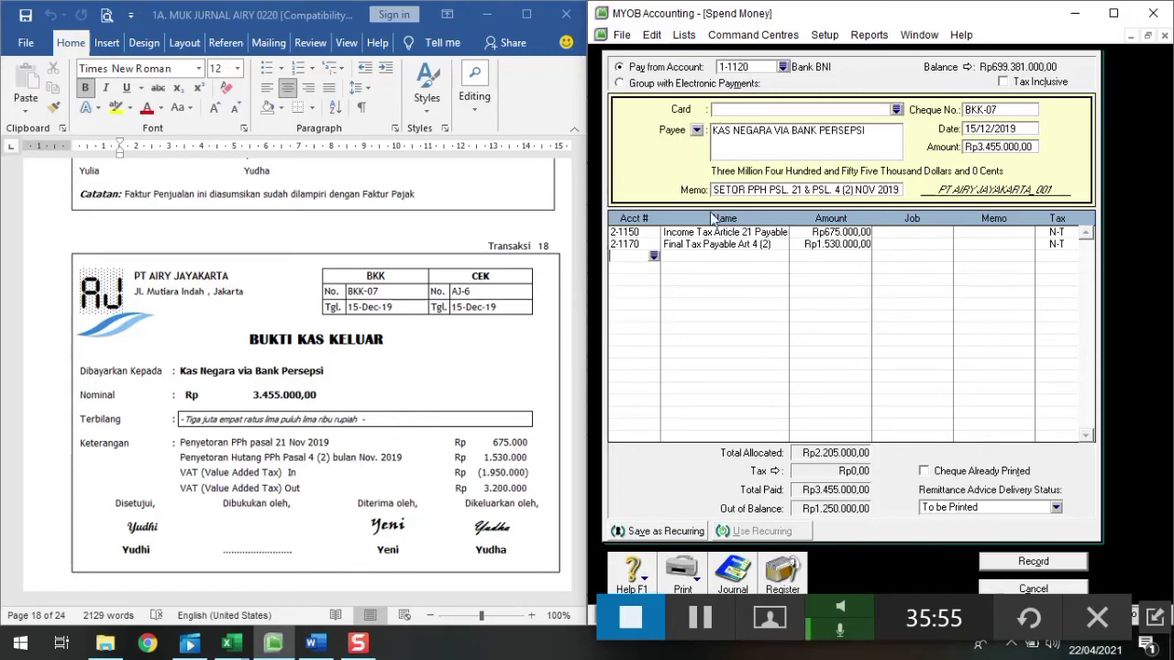
# Add an allocation line of 3200000 to account 2-1130 VAT (Value Added Tax) Out
pyautogui.write('6')
pyautogui.press('Return')
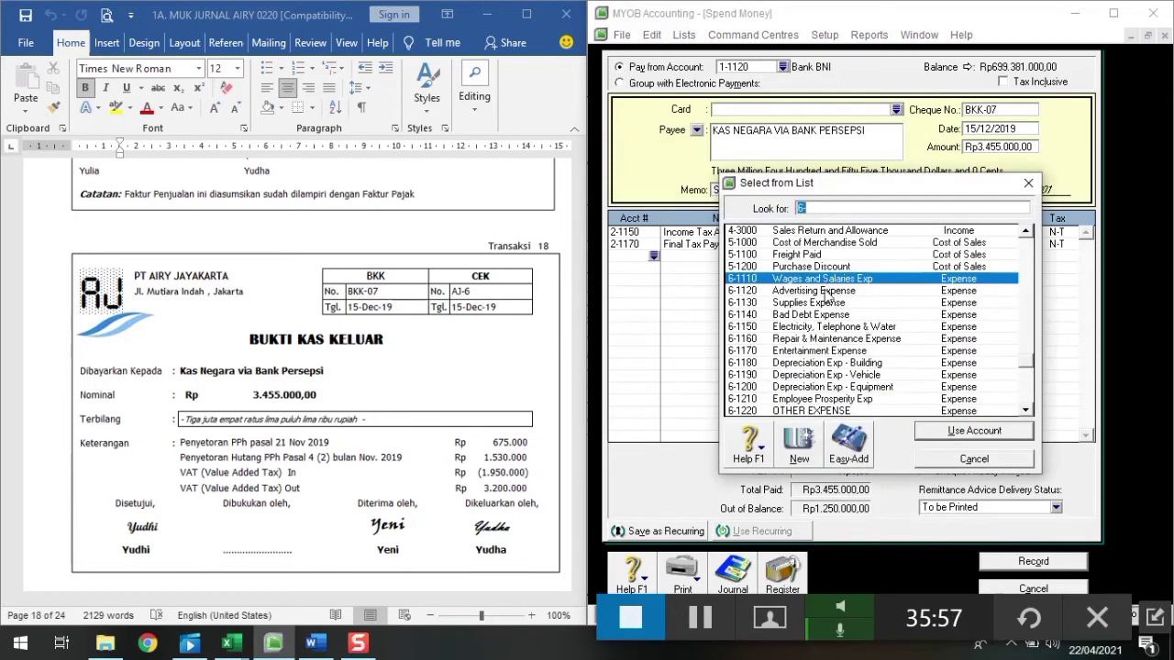
pyautogui.write('2-1130')
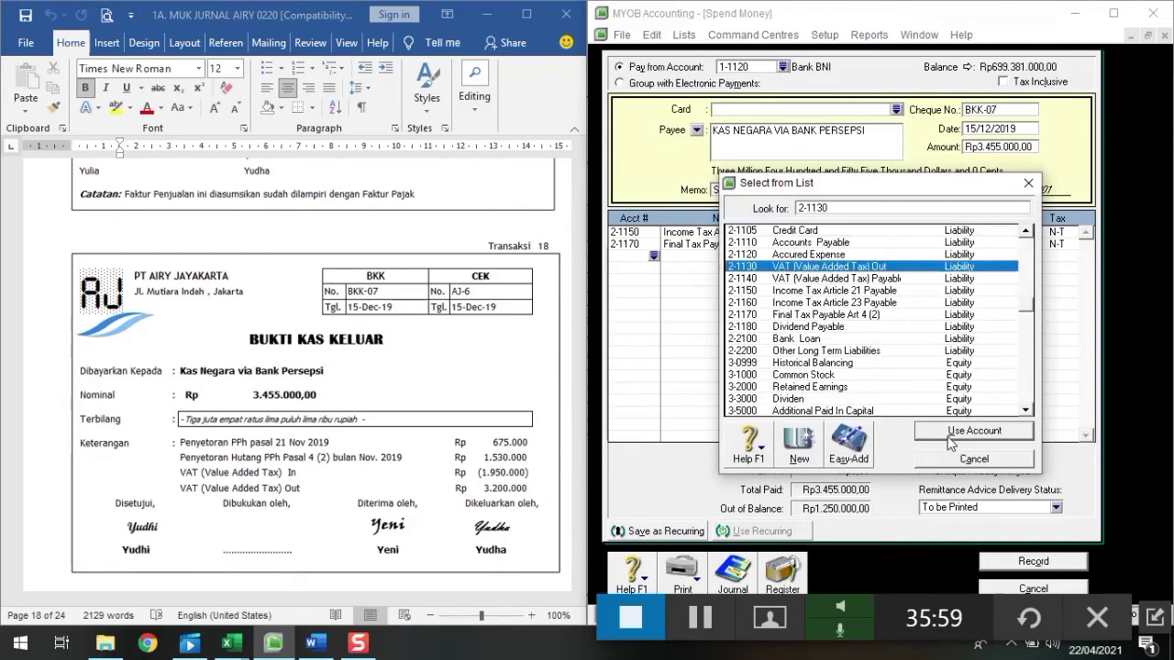
pyautogui.click(950, 438)
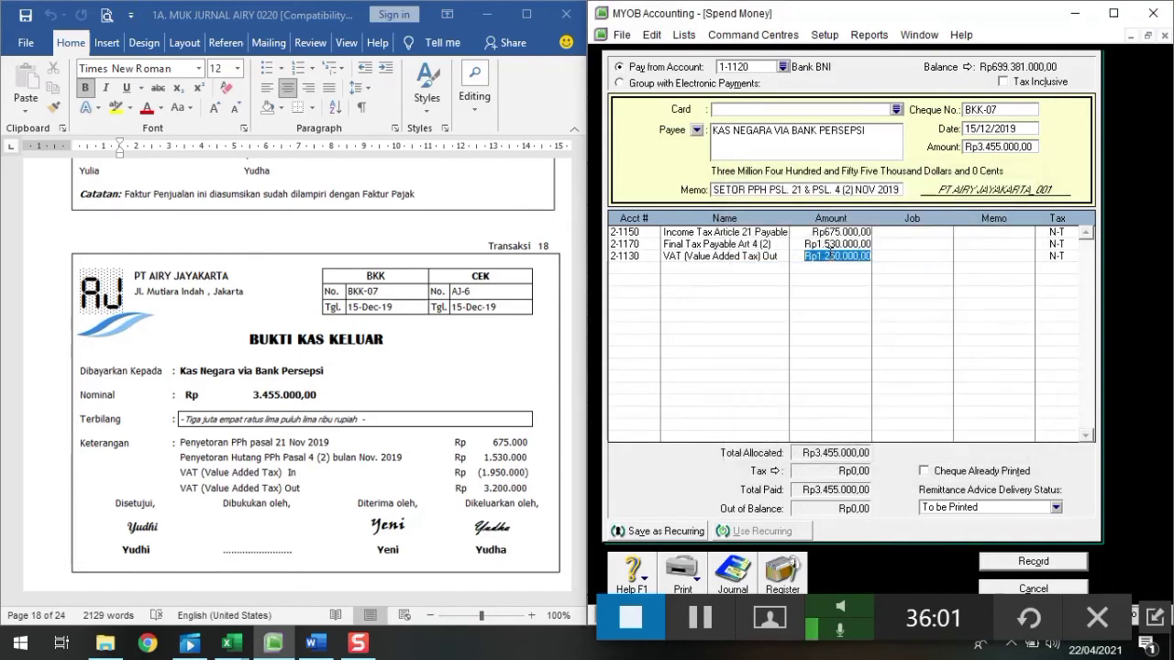
pyautogui.write('3200000')
pyautogui.press('Tab')
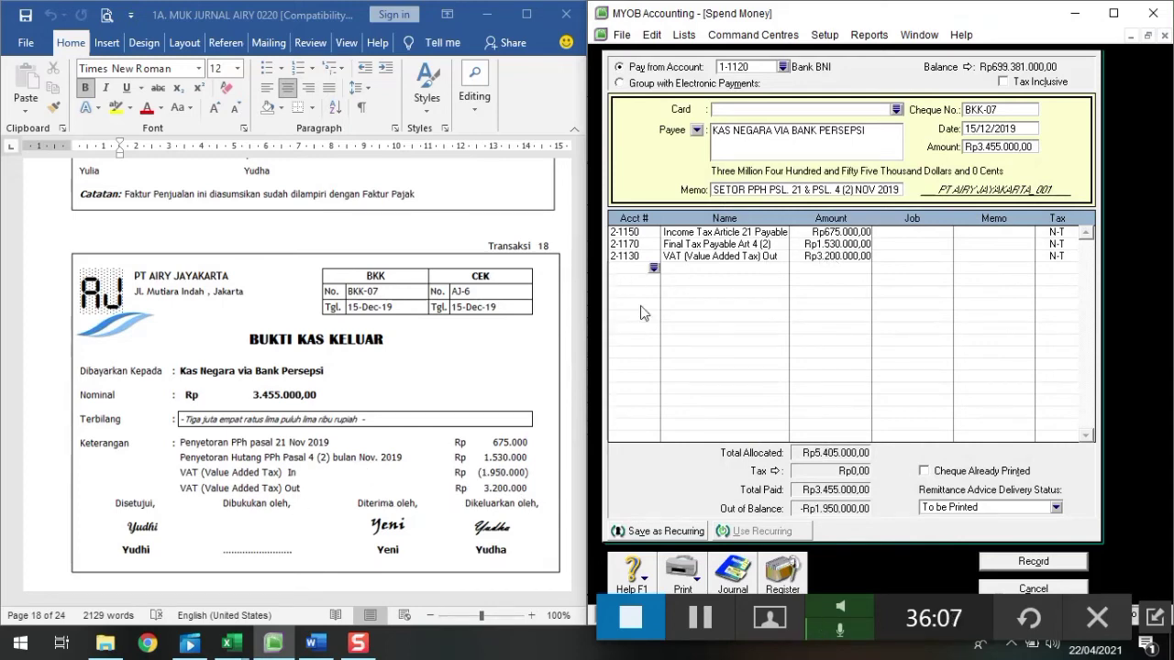
# Add an allocation line of -1950000 to account 1-1190 VAT (Value Added Tax) In
pyautogui.click(653, 267)
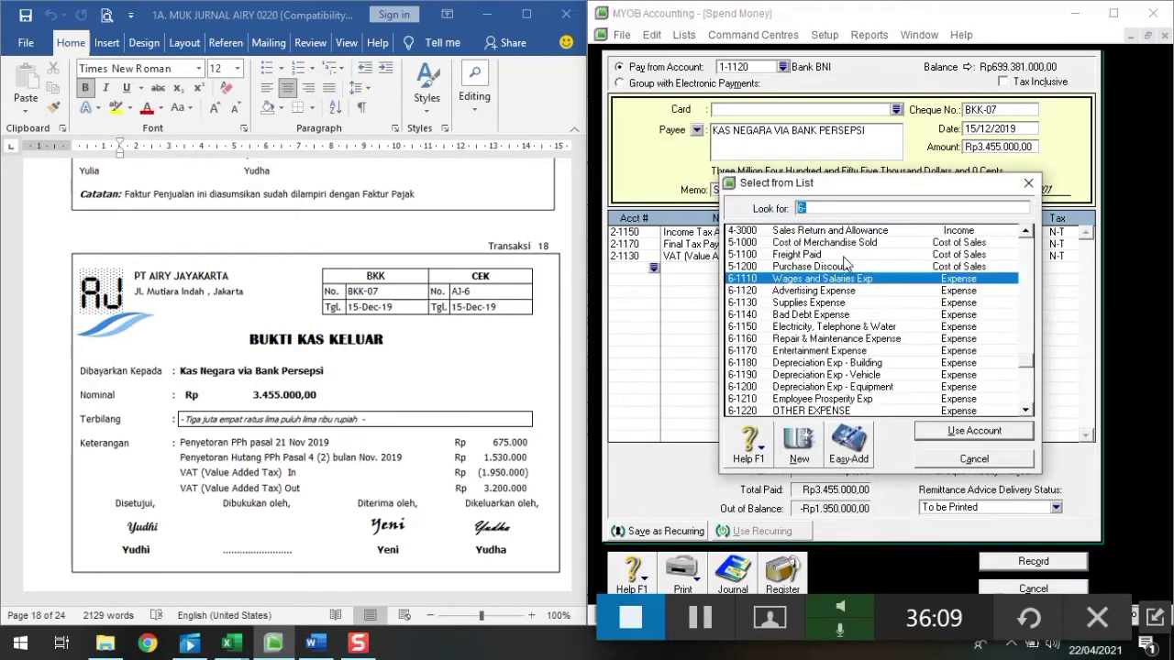
pyautogui.write('1')
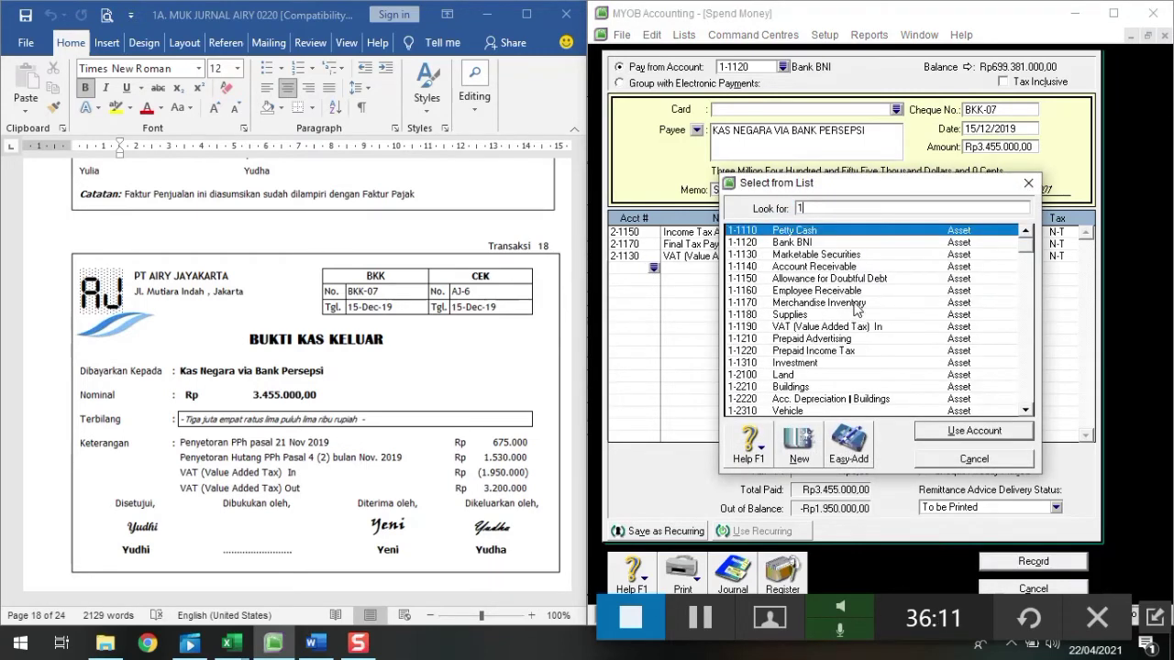
pyautogui.write('-1190')
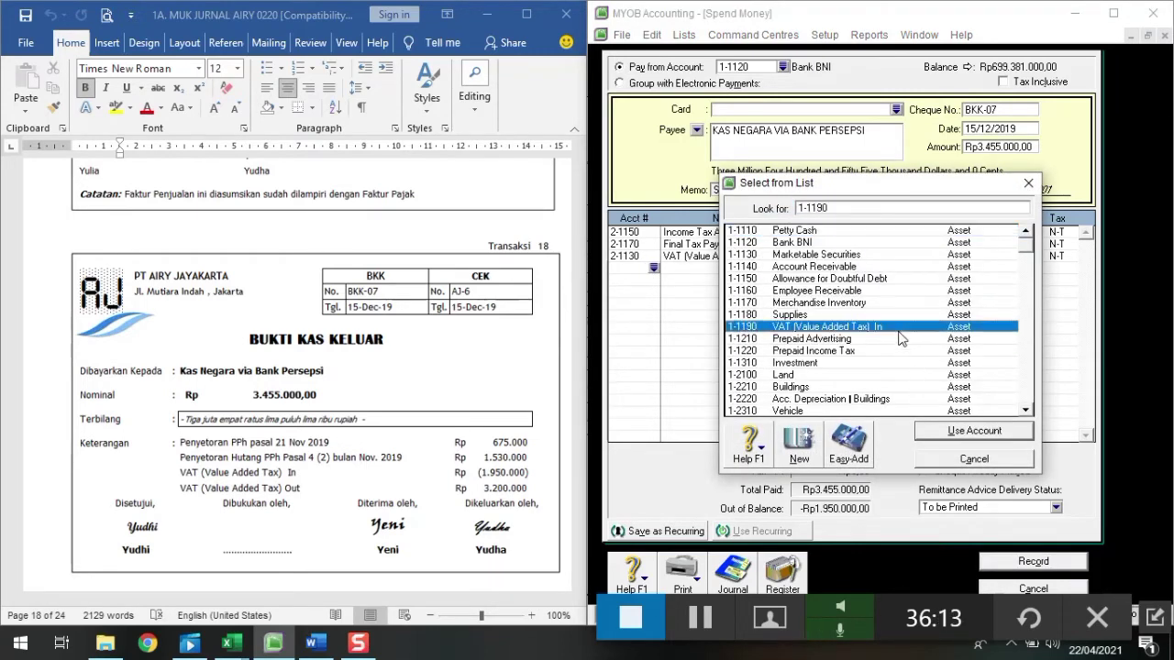
pyautogui.click(953, 428)
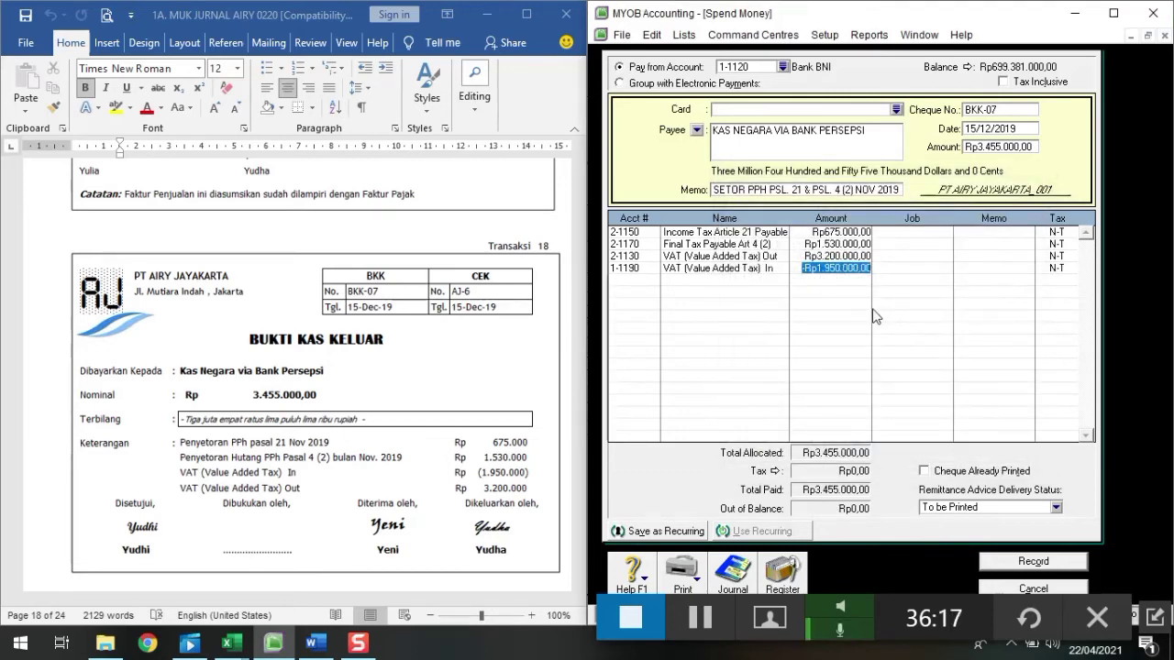
pyautogui.press('Return')
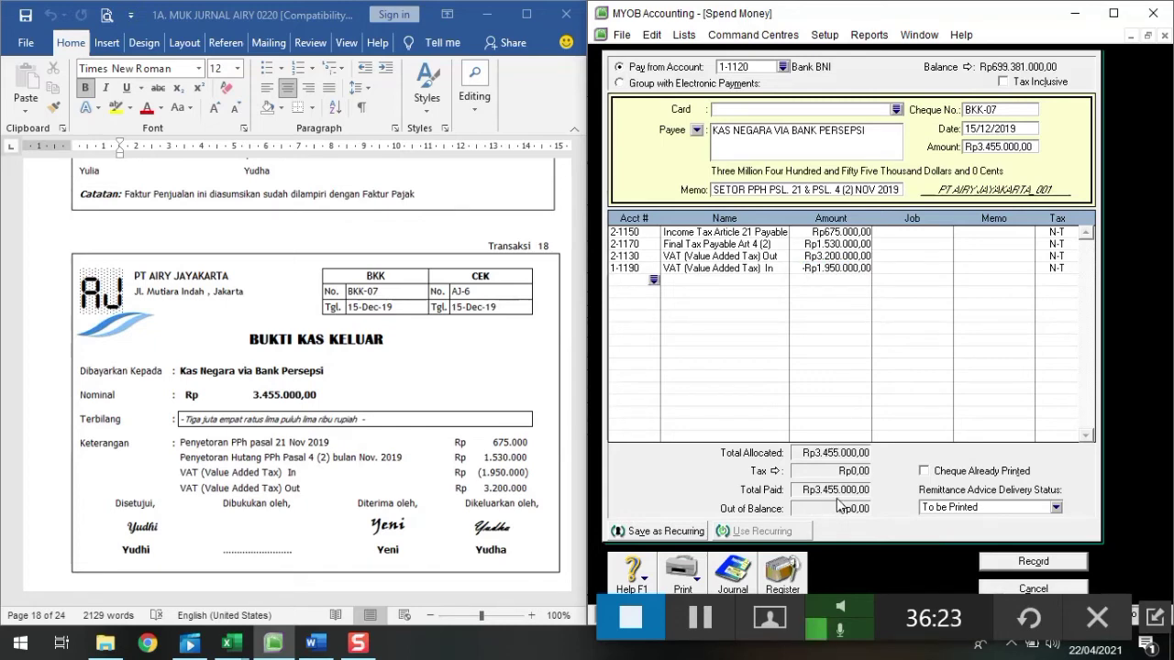
# Review the recap of the BKK-07 payment's journal entries, then record the payment and close the Spend Money form
pyautogui.hotkey('ctrl', 'r')
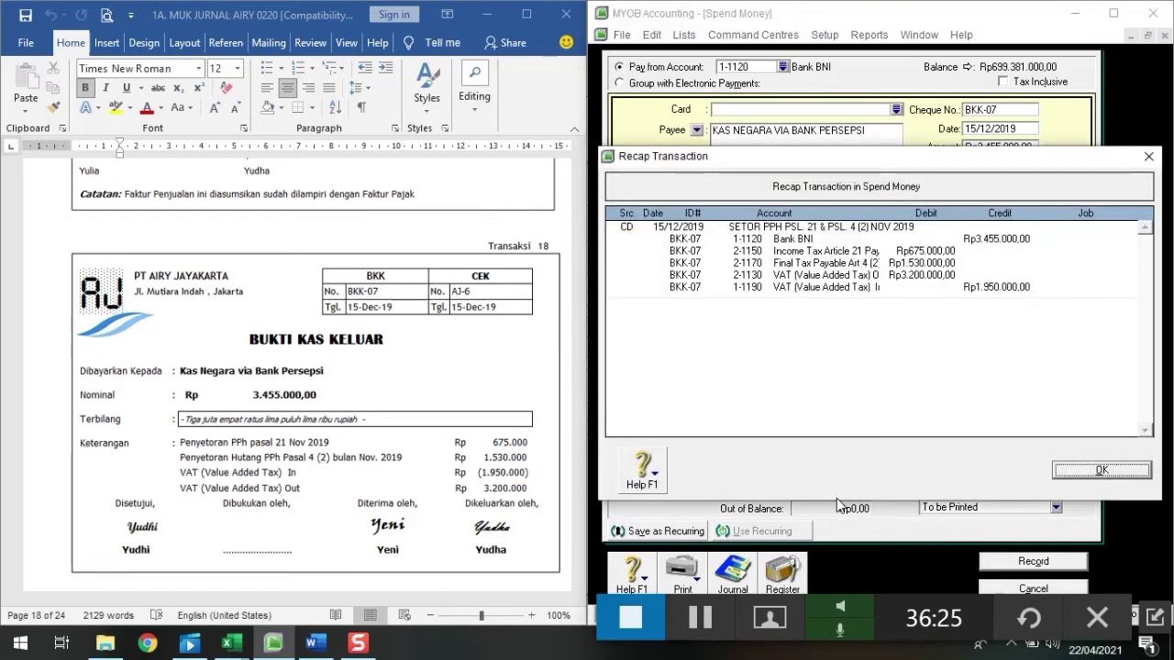
pyautogui.moveTo(844, 158); pyautogui.dragTo(854, 357)
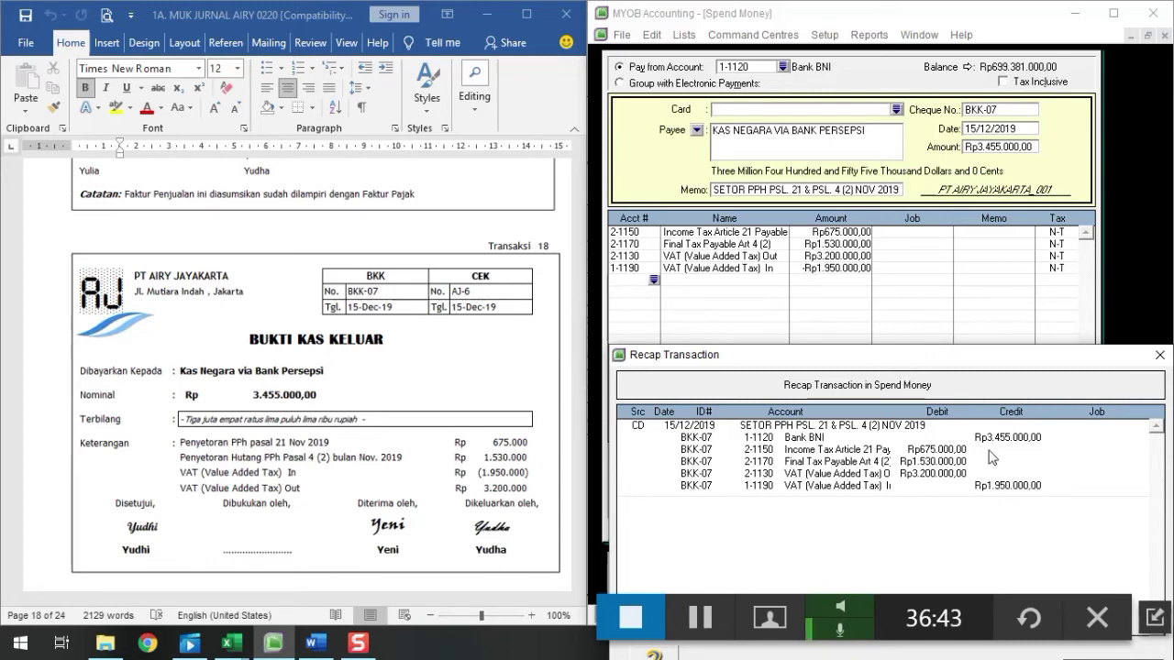
pyautogui.moveTo(964, 361); pyautogui.dragTo(926, 183)
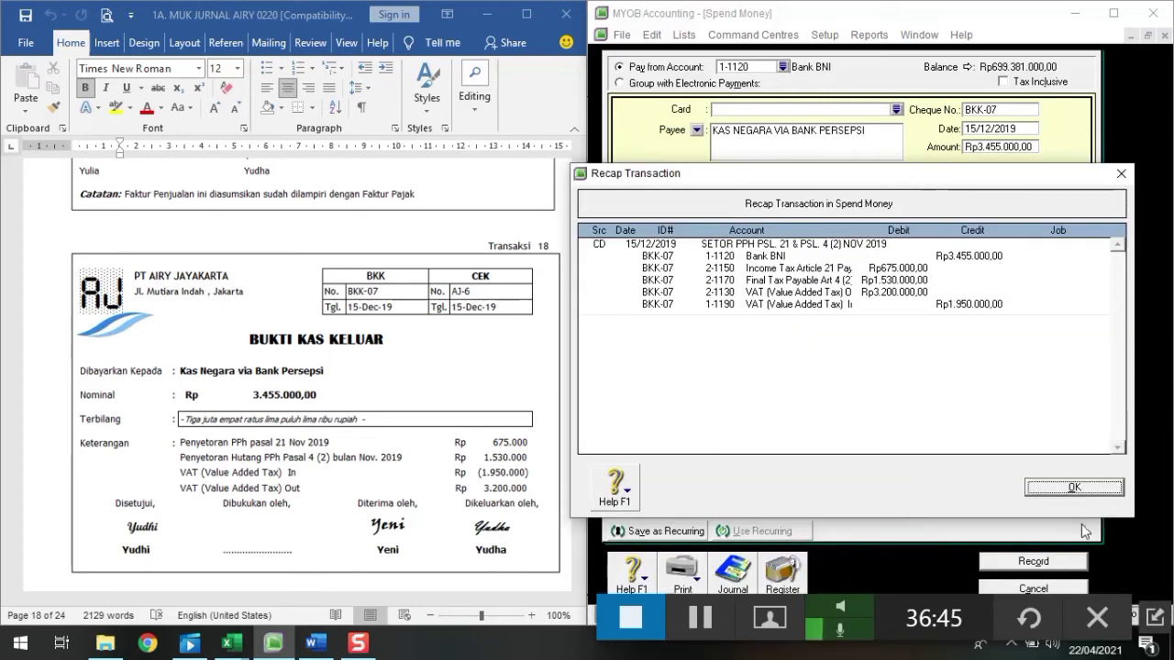
pyautogui.click(1076, 493)
pyautogui.click(1059, 563)
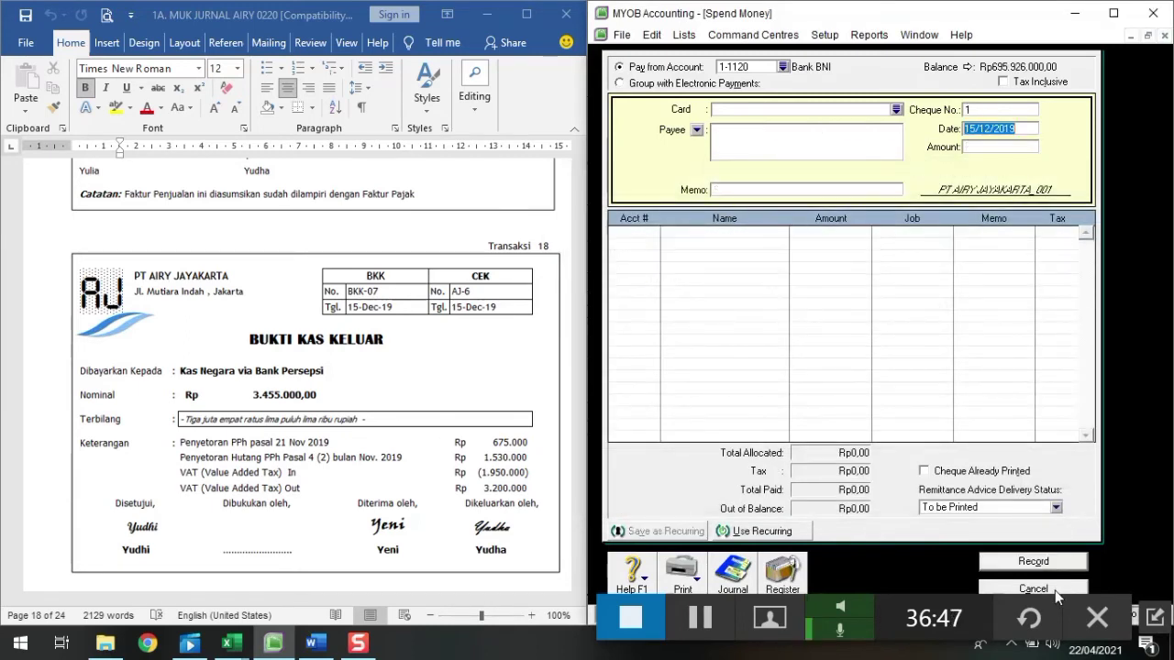
pyautogui.click(1055, 590)
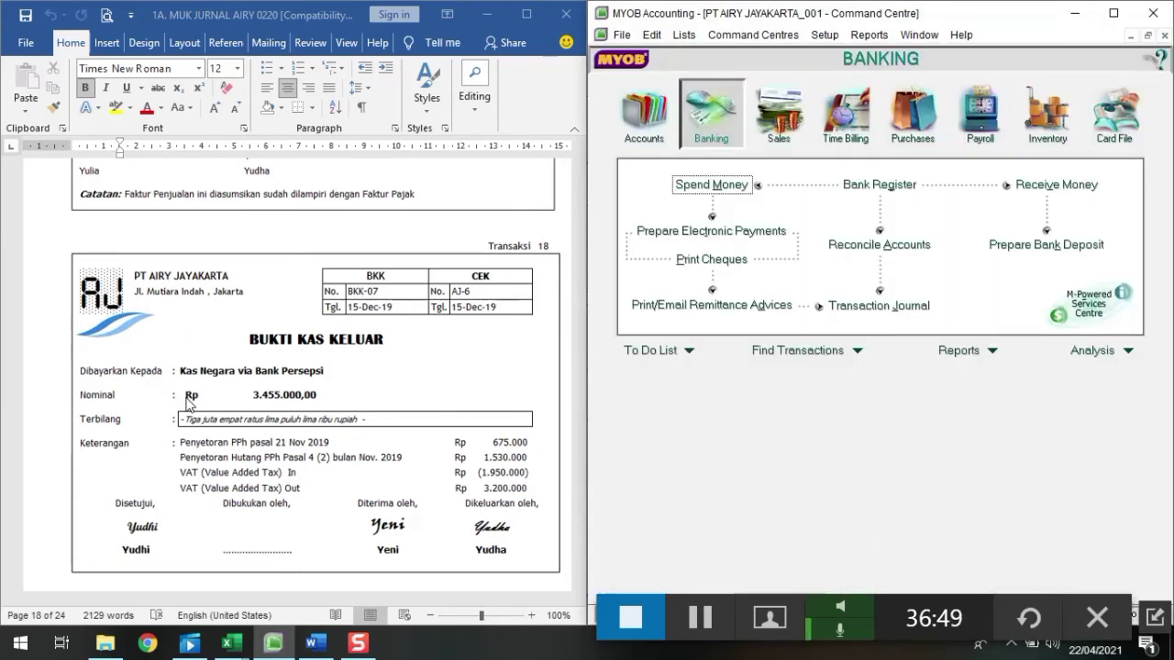
# Find the Transaksi 19 invoice in the Word document and start a new purchase bill for supplier PT PRATAMA POMPA
pyautogui.scroll(-7, 191, 403)
pyautogui.scroll(-6, 191, 403)
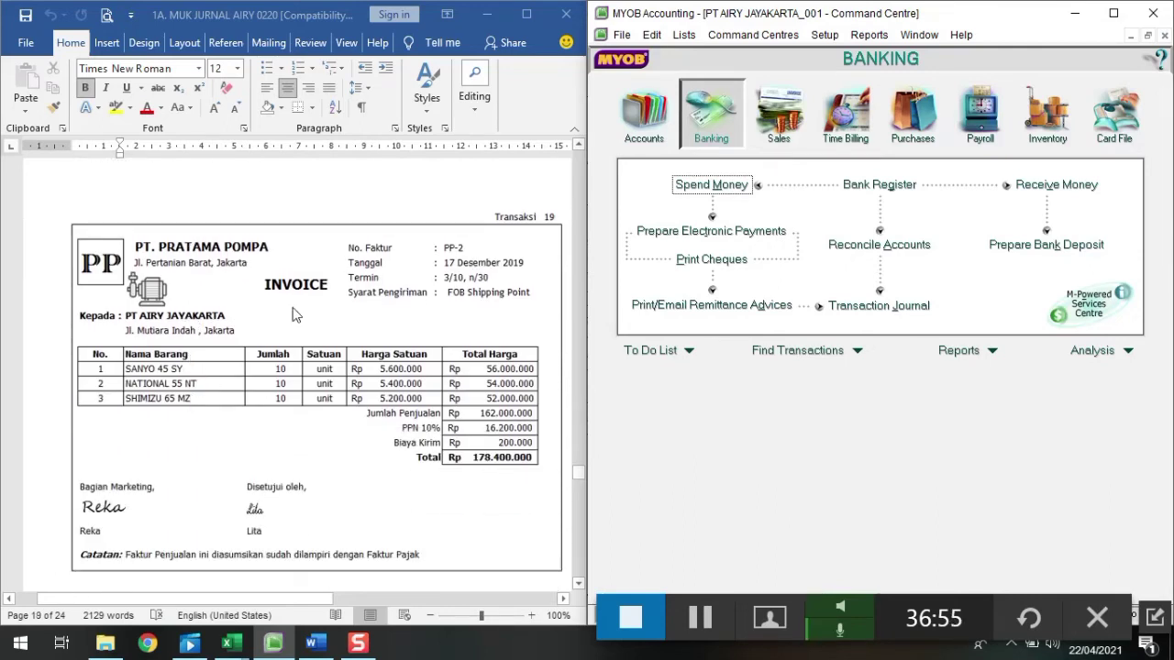
pyautogui.click(896, 128)
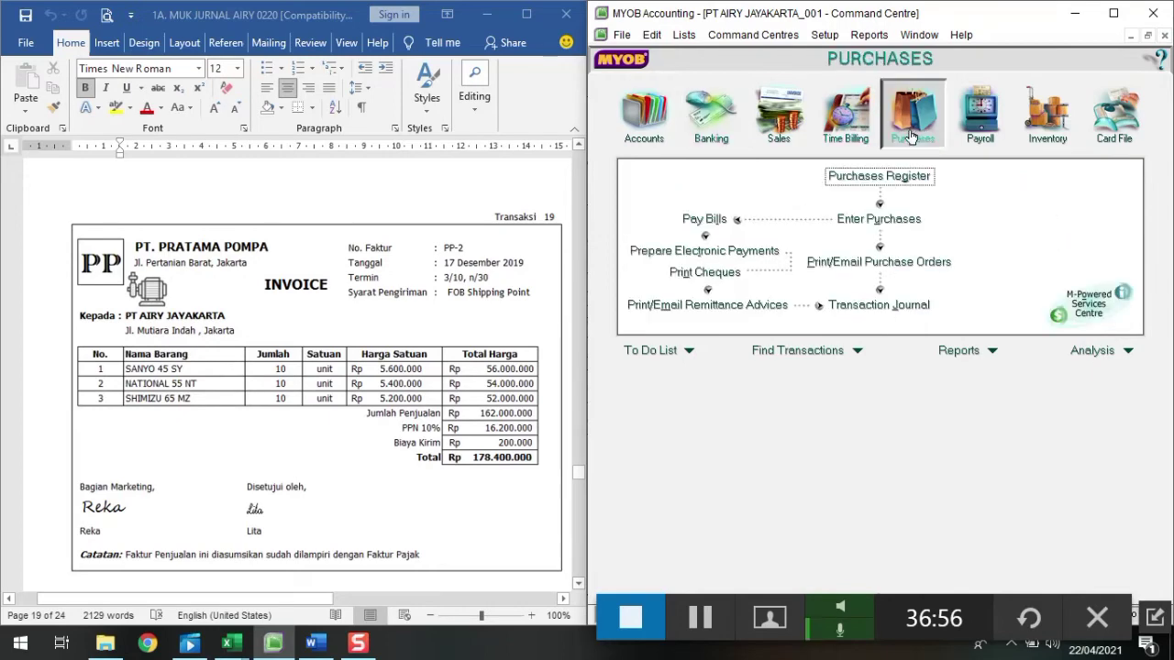
pyautogui.click(832, 220)
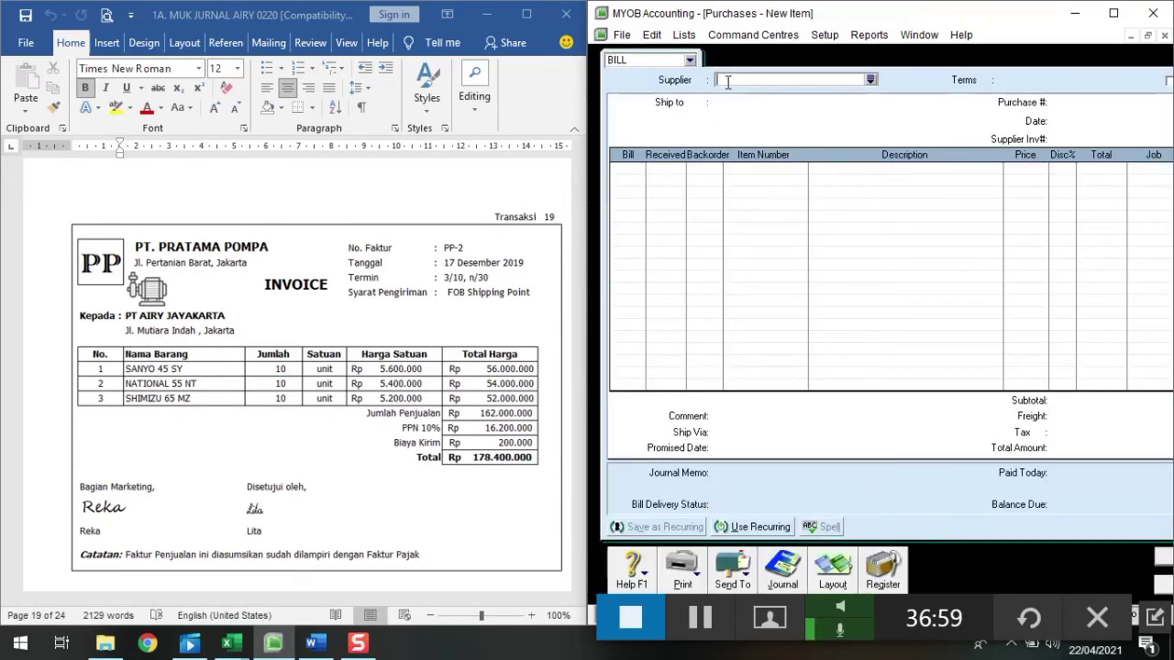
pyautogui.write('p')
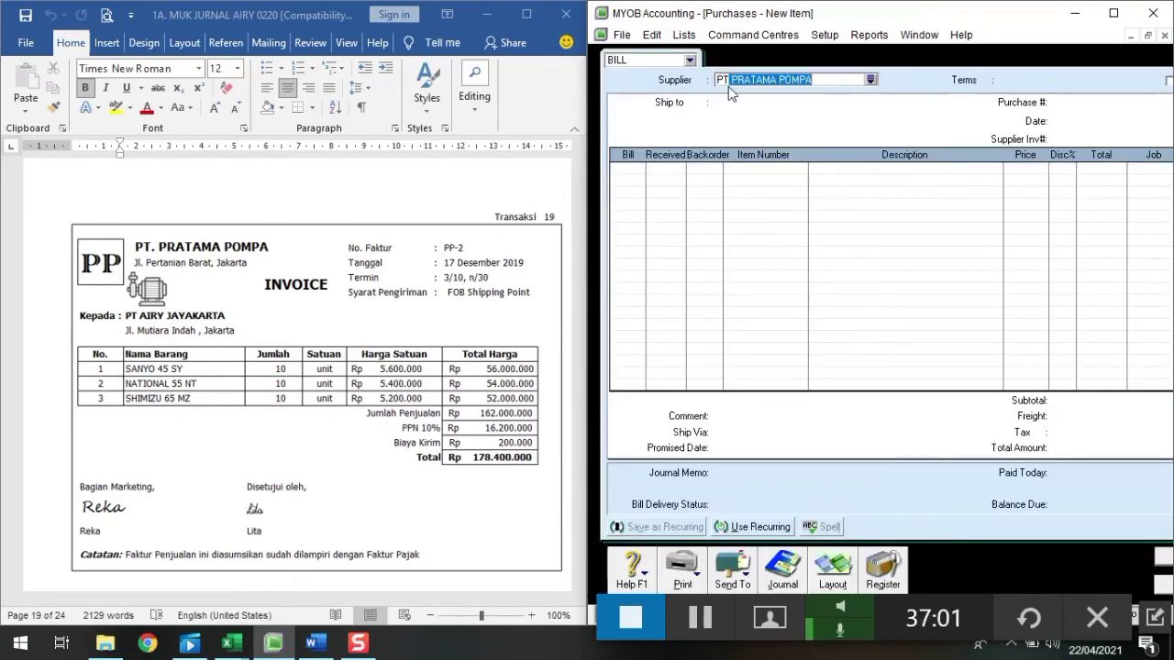
pyautogui.press('Tab')
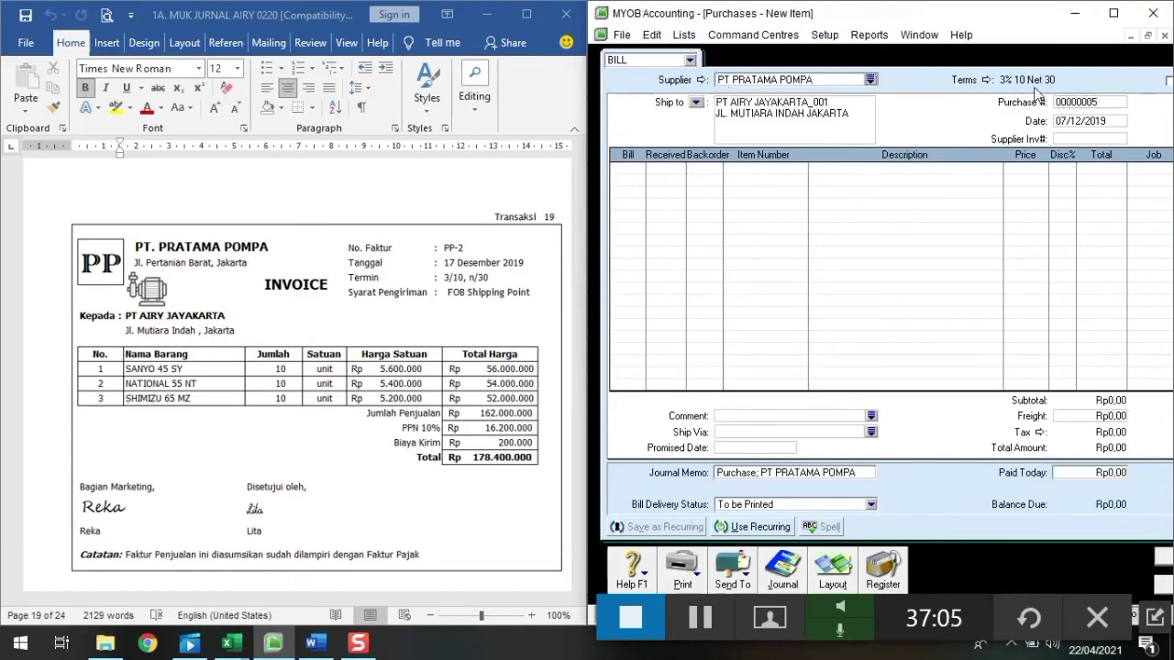
# Set the bill's purchase number to PP-2 and its date to 17/12/2019
pyautogui.click(1071, 102)
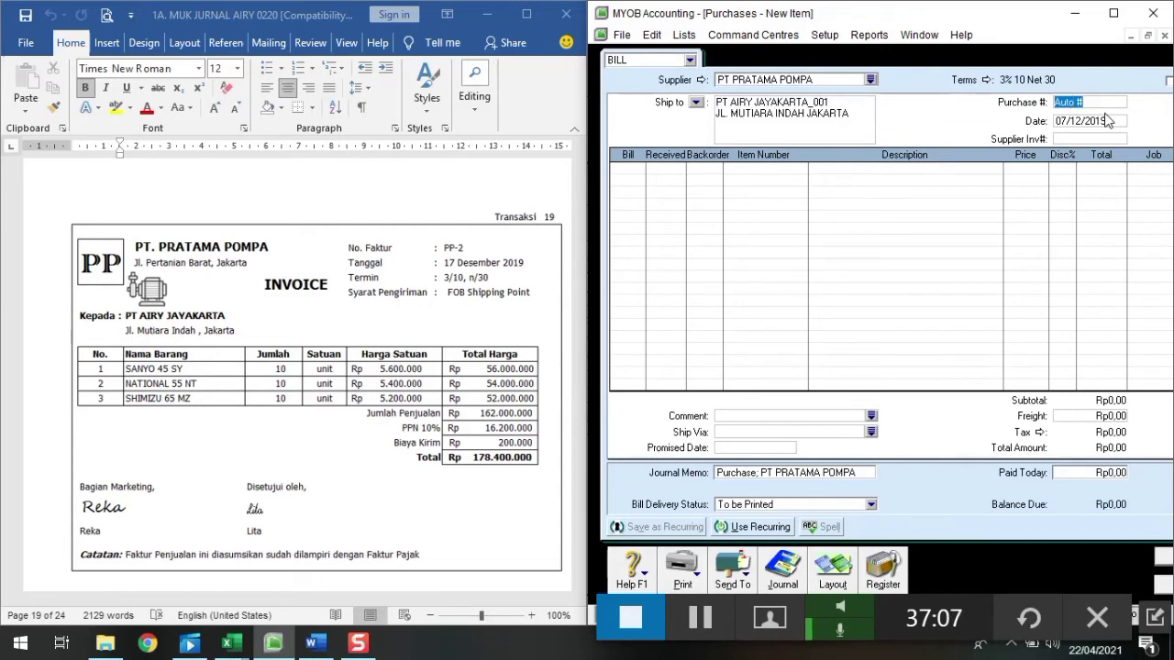
pyautogui.write('PP-2')
pyautogui.press('Tab')
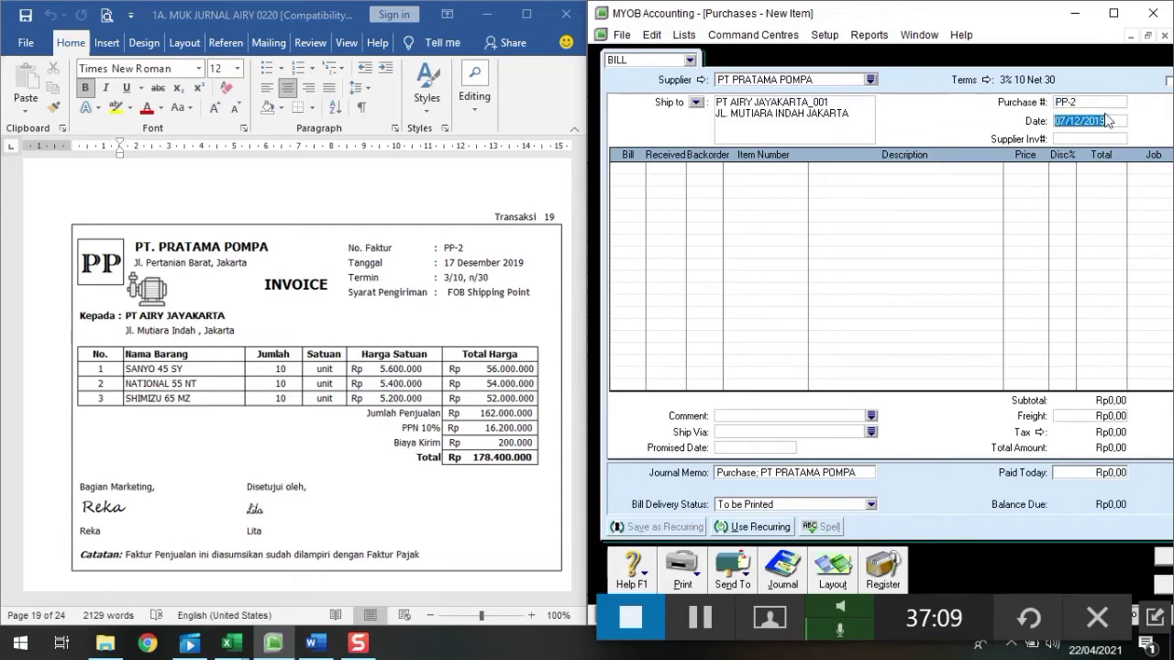
pyautogui.write('17')
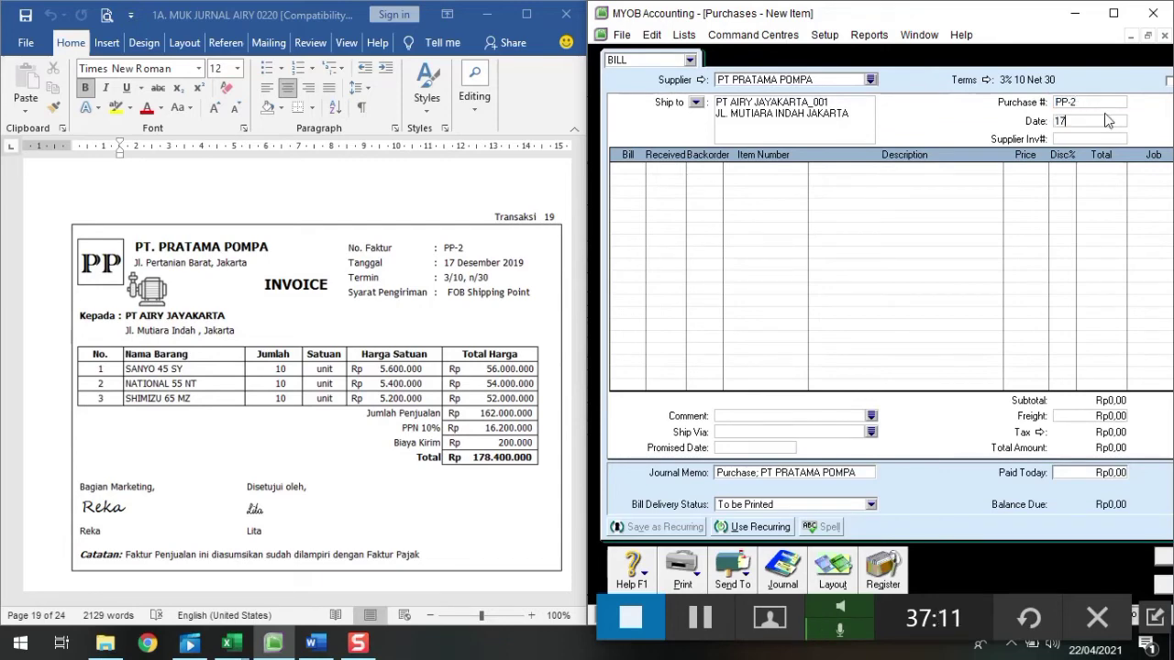
pyautogui.write('/12/2019')
pyautogui.press('Tab')
# Add a bill line for 10 units of item SY45 (SANYO 45 SY), keeping the default price
pyautogui.write('10')
pyautogui.press('Tab')
pyautogui.press('Tab')
pyautogui.press('Tab')
pyautogui.press('Tab')
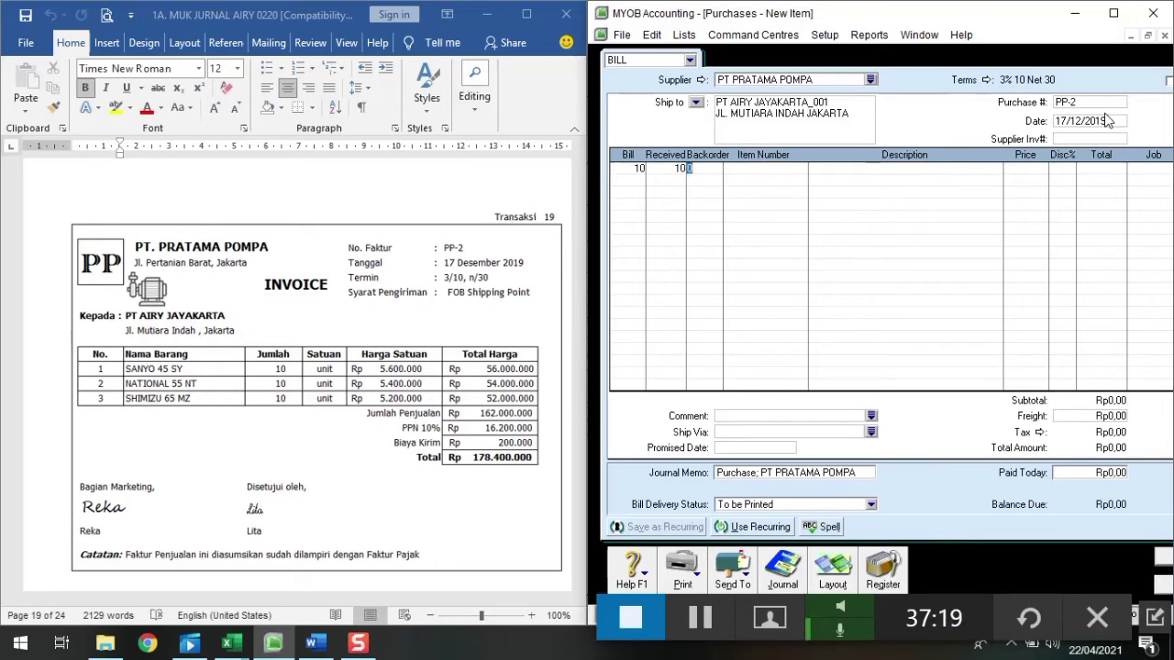
pyautogui.write('SY45')
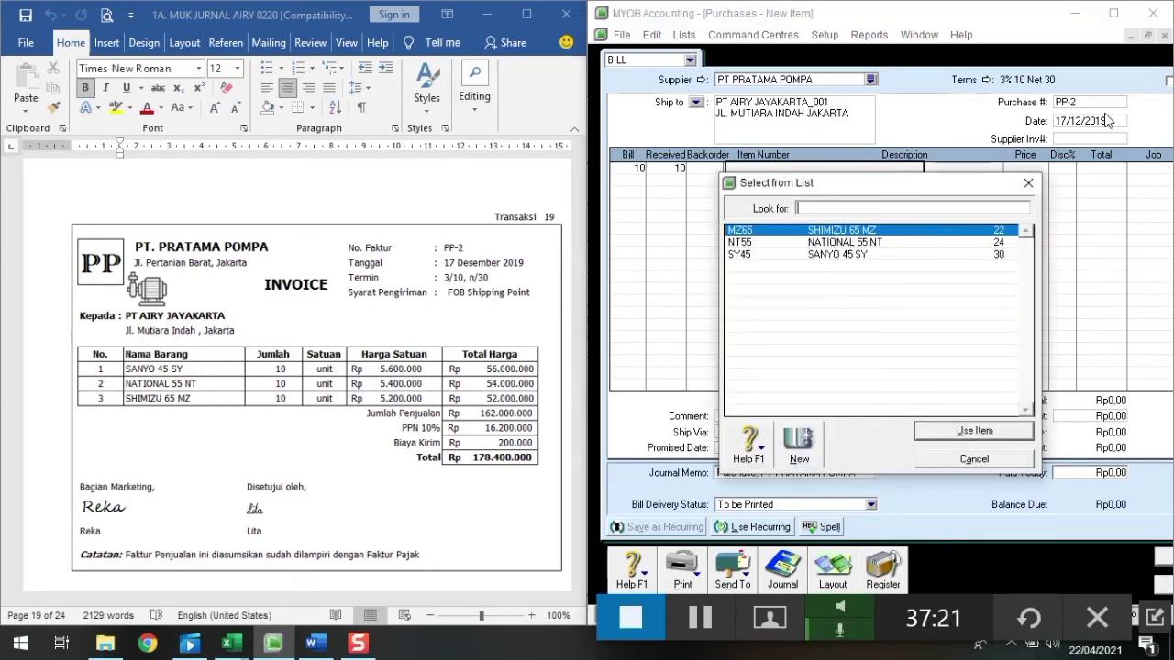
pyautogui.press('Return')
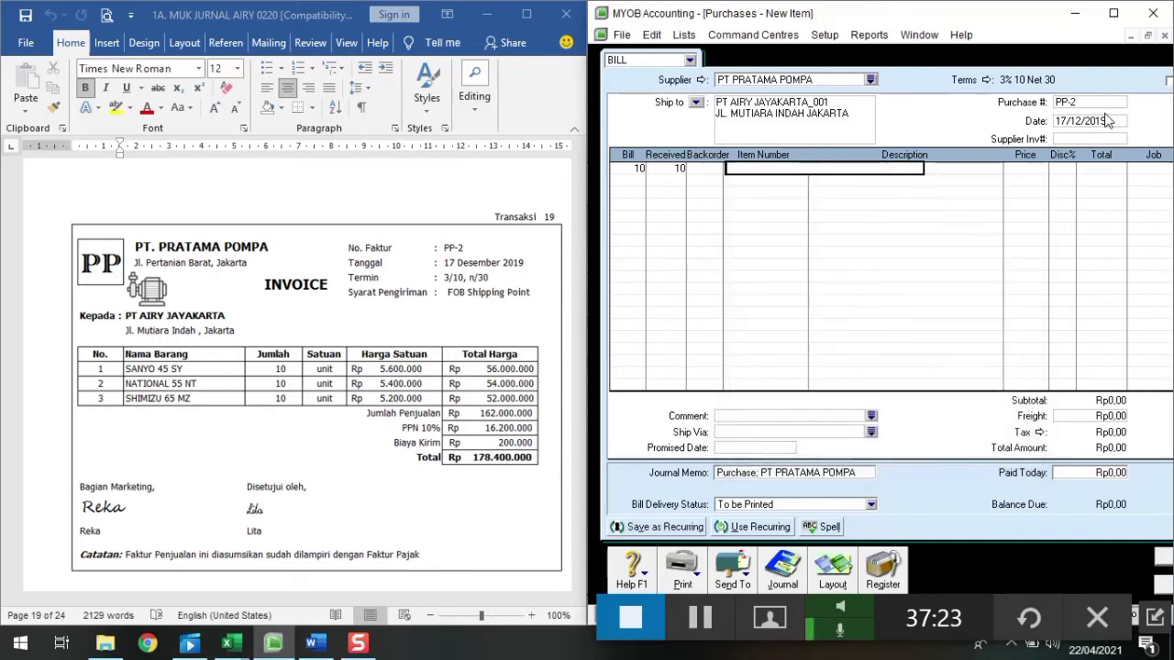
pyautogui.press('Tab')
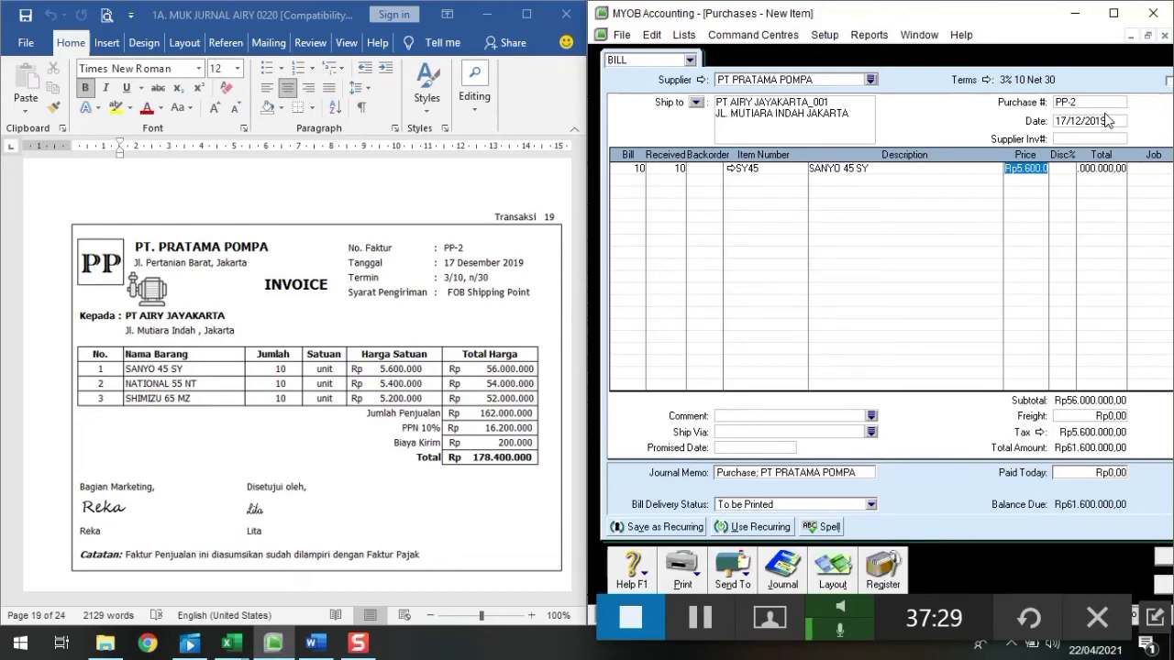
pyautogui.press('Return')
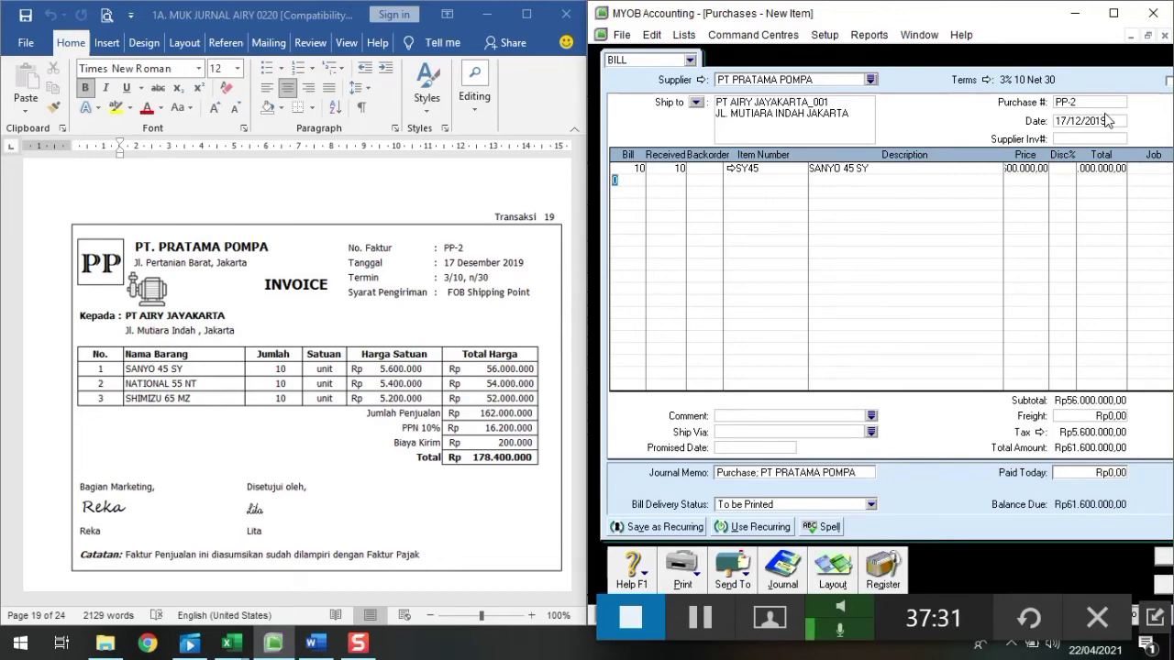
# Add a bill line for 10 units of item NT55 (NATIONAL 55 NT), keeping the default price
pyautogui.write('10')
pyautogui.press('Tab')
pyautogui.press('Tab')
pyautogui.press('Tab')
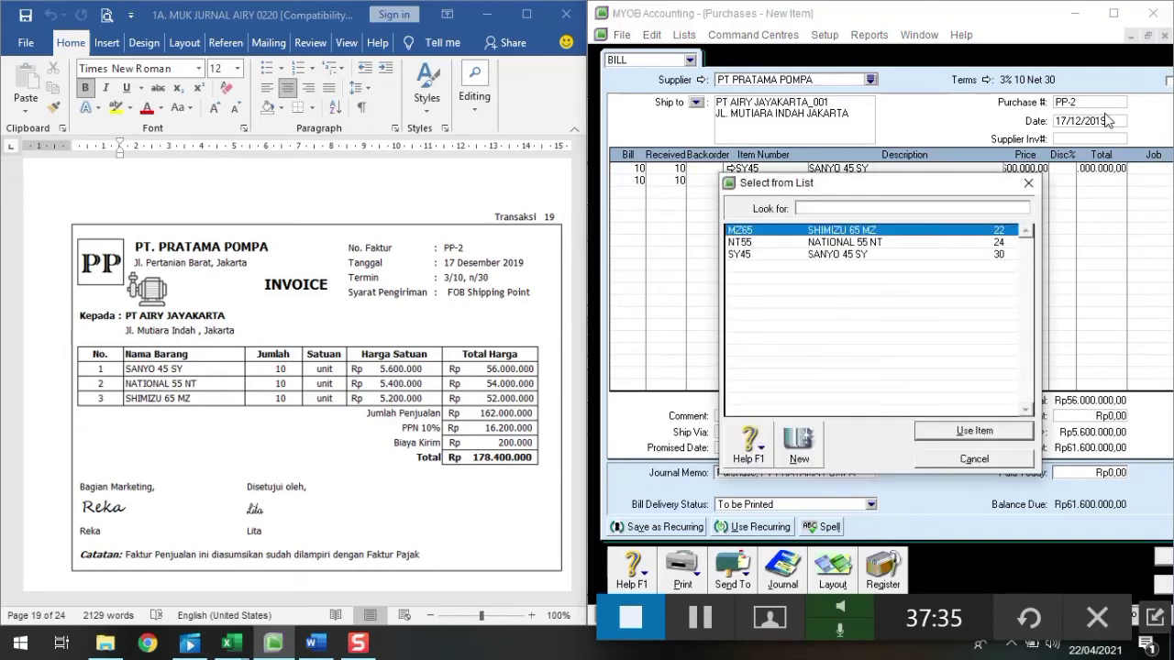
pyautogui.write('NT55')
pyautogui.press('Return')
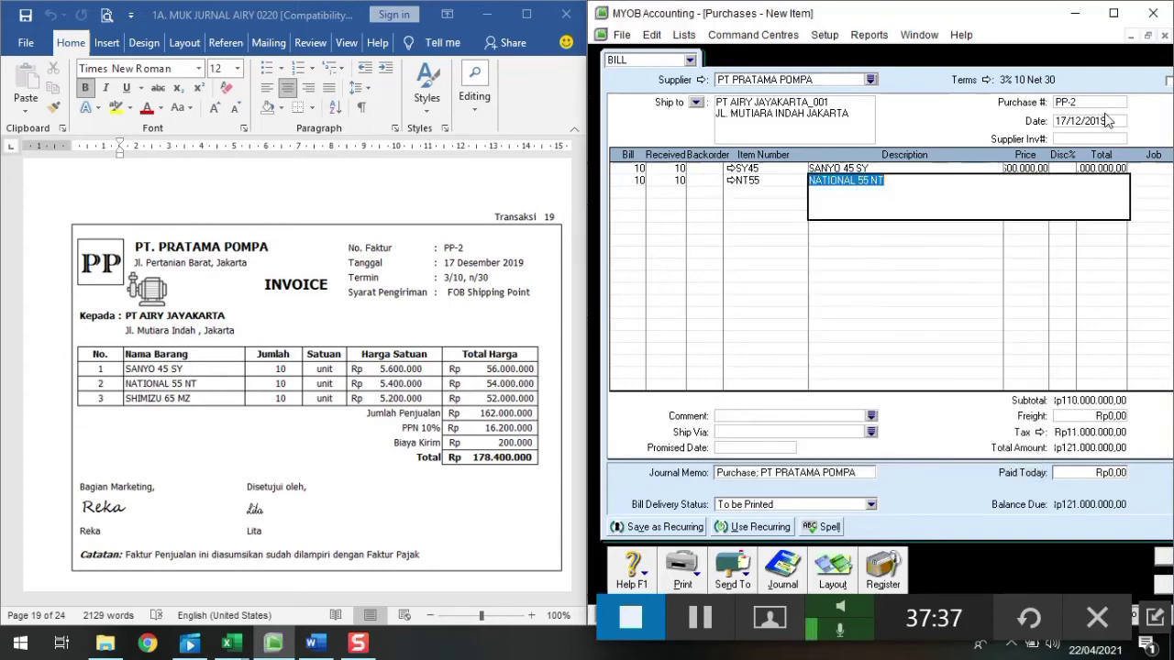
pyautogui.press('Tab')
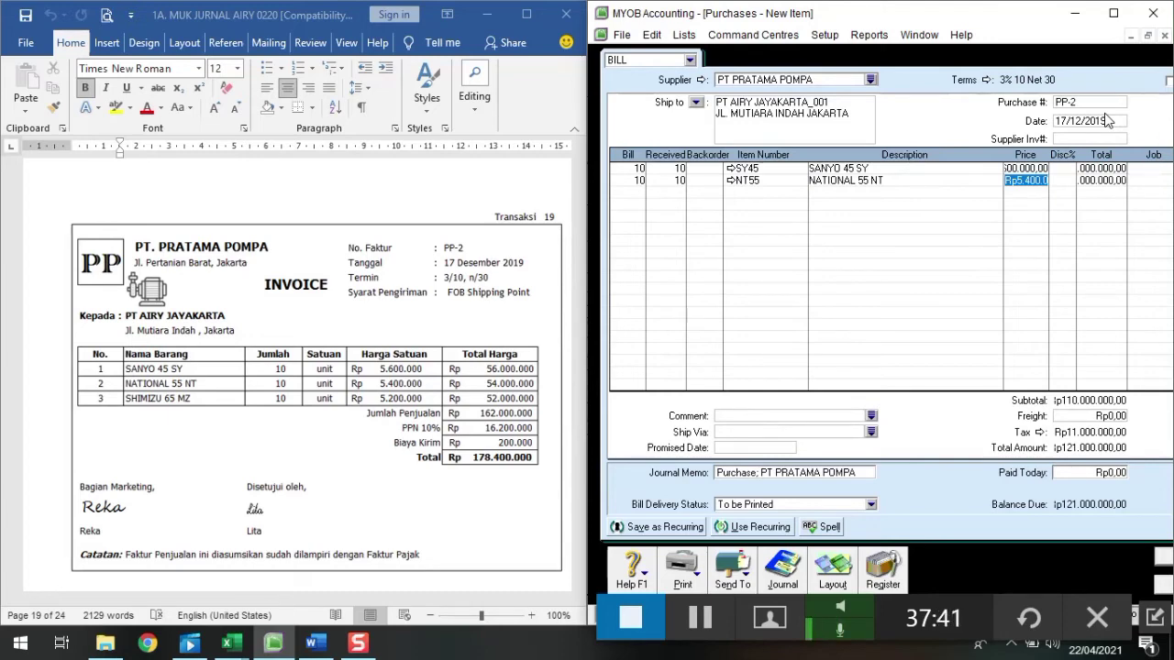
pyautogui.press('Return')
# Add a bill line for 10 units of item MZ65 (SHIMIZU 65 MZ), keeping the default price
pyautogui.write('10')
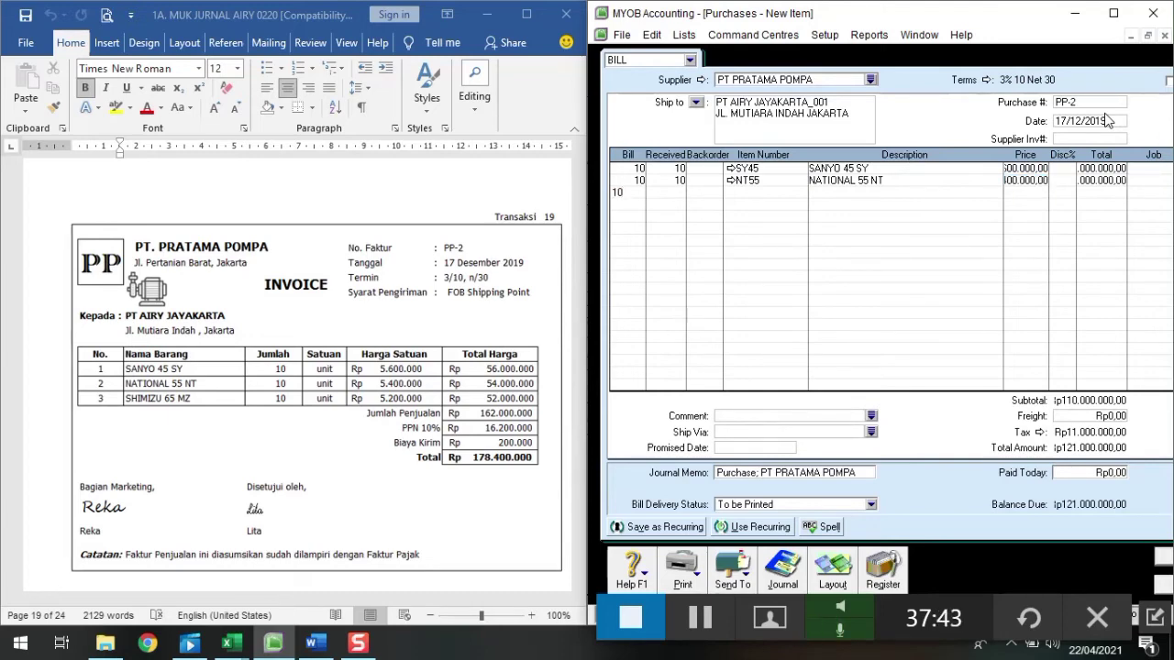
pyautogui.press('Tab')
pyautogui.press('Tab')
pyautogui.press('Tab')
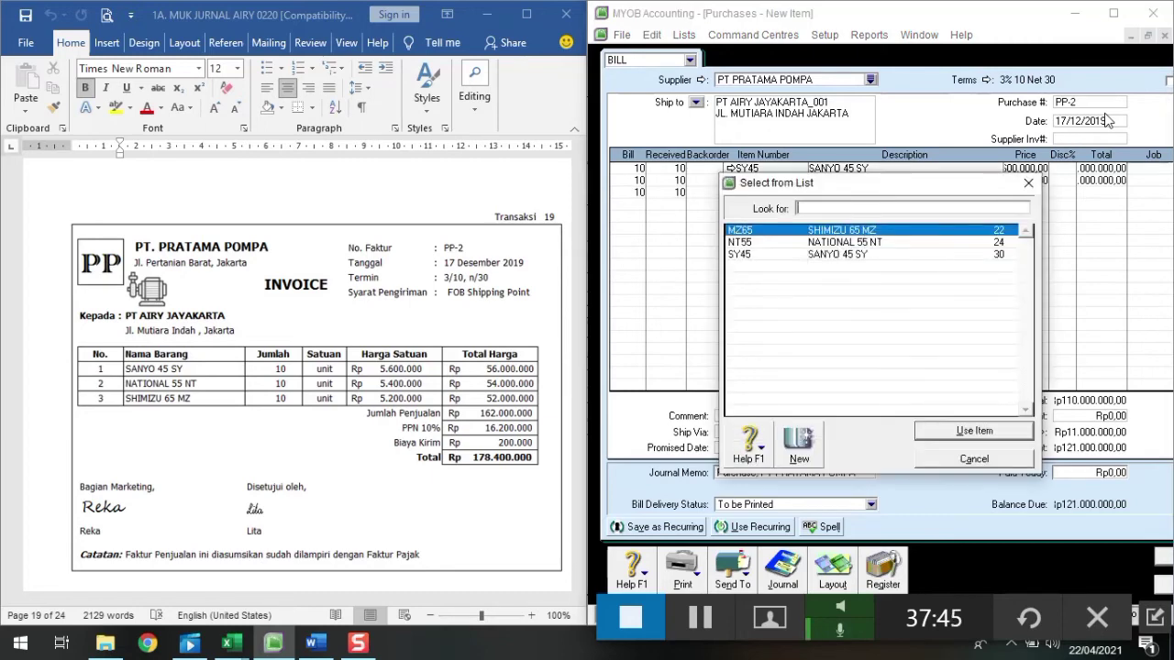
pyautogui.write('MZ65')
pyautogui.press('Return')
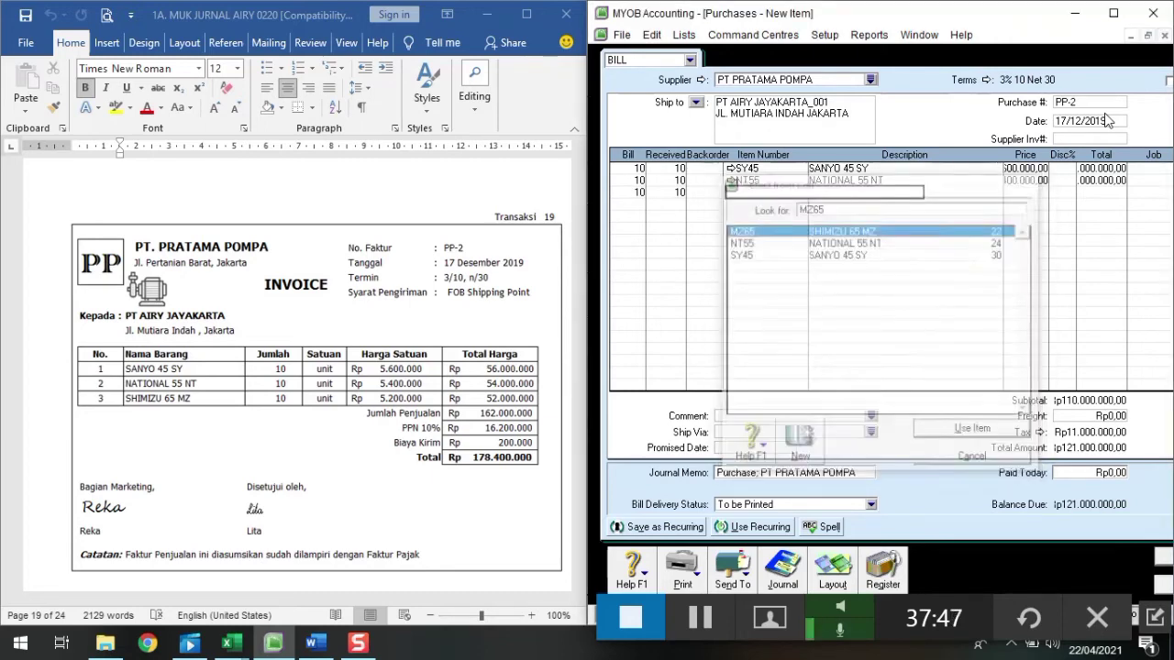
pyautogui.press('Tab')
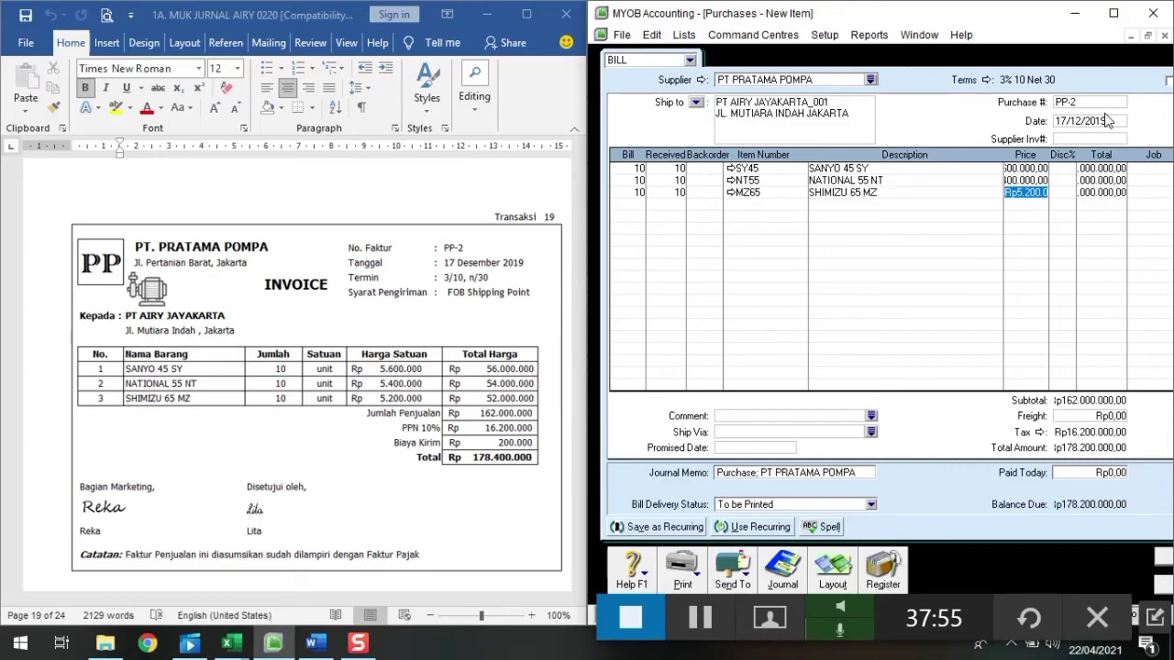
pyautogui.press('Return')
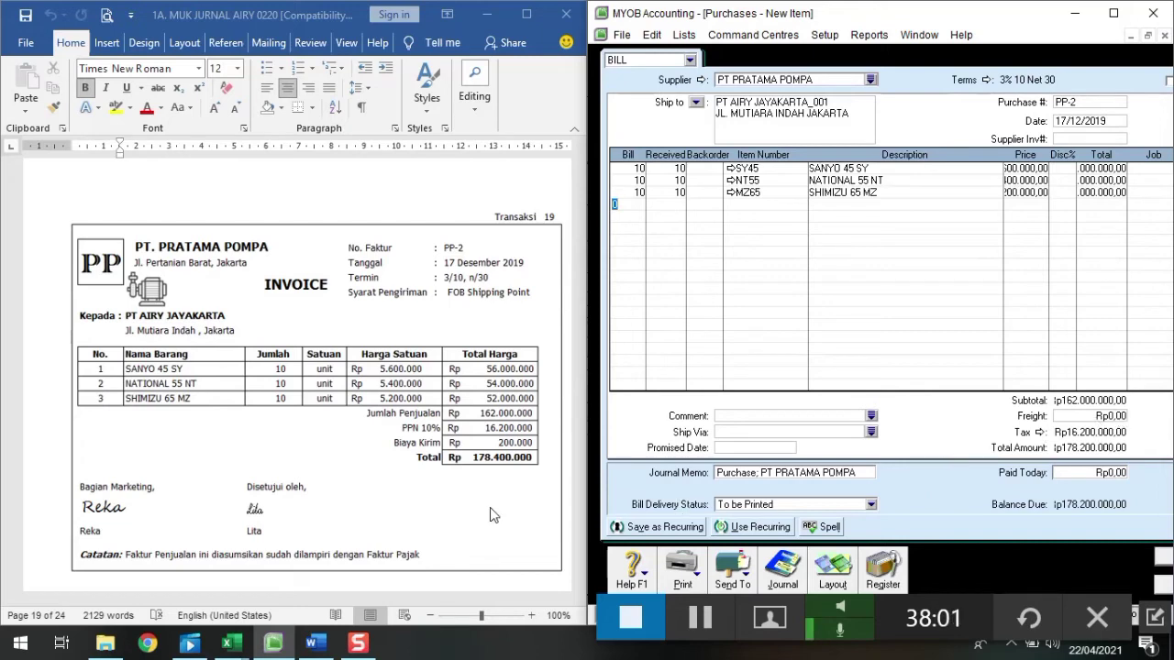
# Enter a freight charge of Rp200.000 on the PT PRATAMA POMPA bill
pyautogui.click(1076, 417)
pyautogui.write('200.000')
pyautogui.press('Tab')
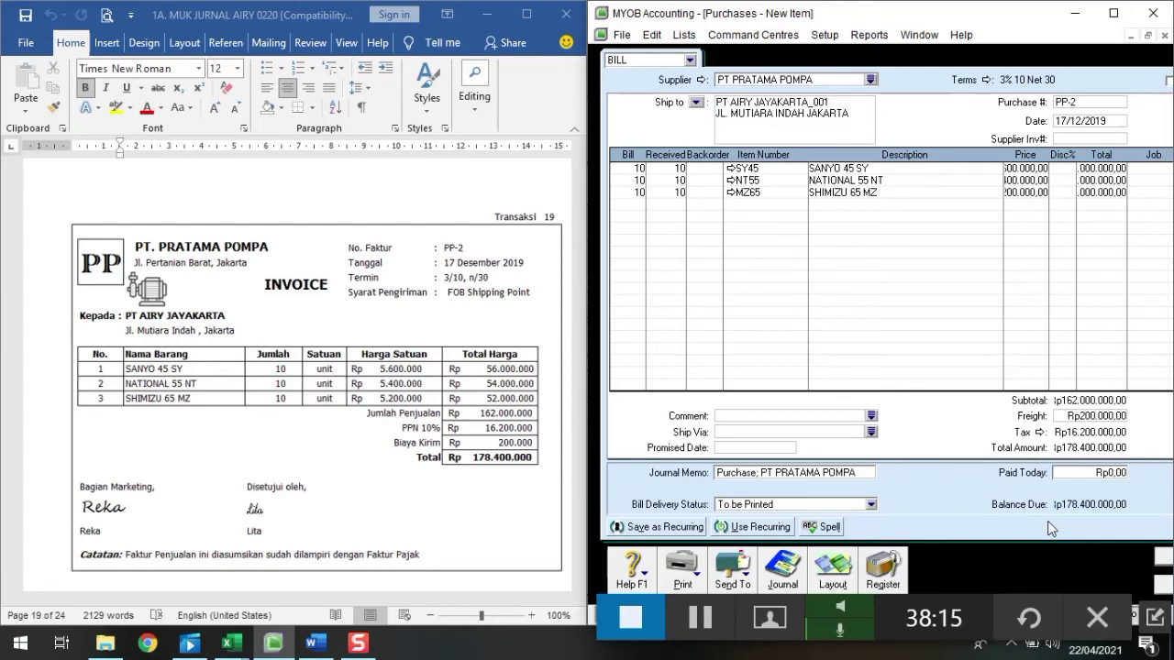
# Review the recap of the PP-2 bill's journal entries, then record it without changing the tax code and close the purchase form
pyautogui.hotkey('ctrl', 'r')
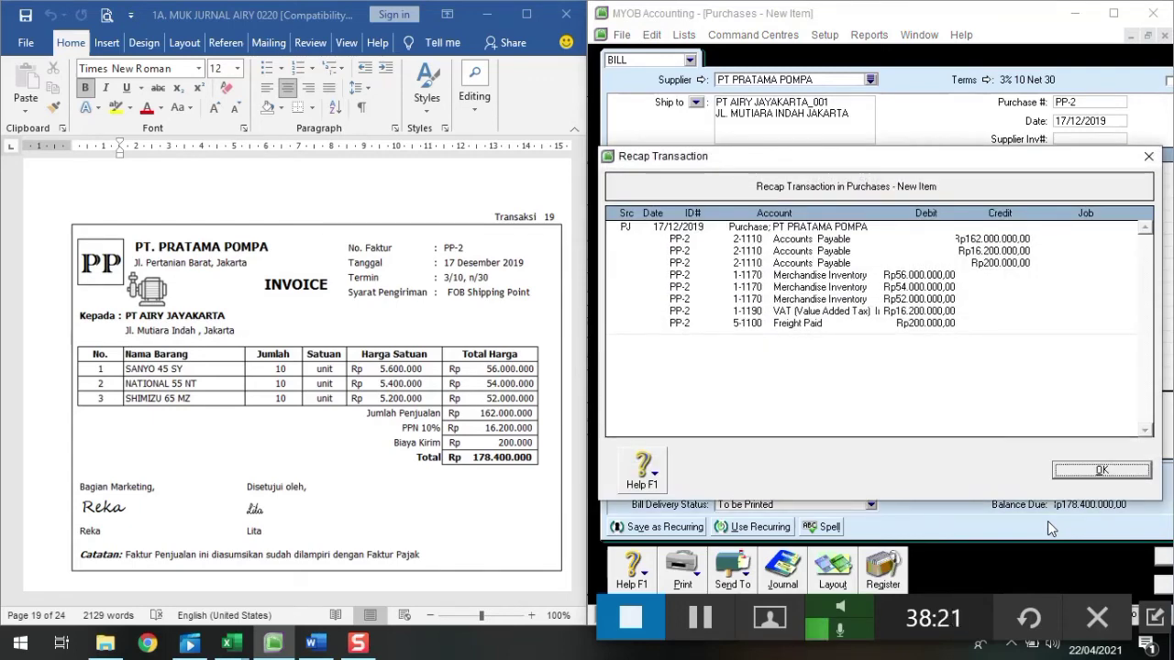
pyautogui.click(1095, 470)
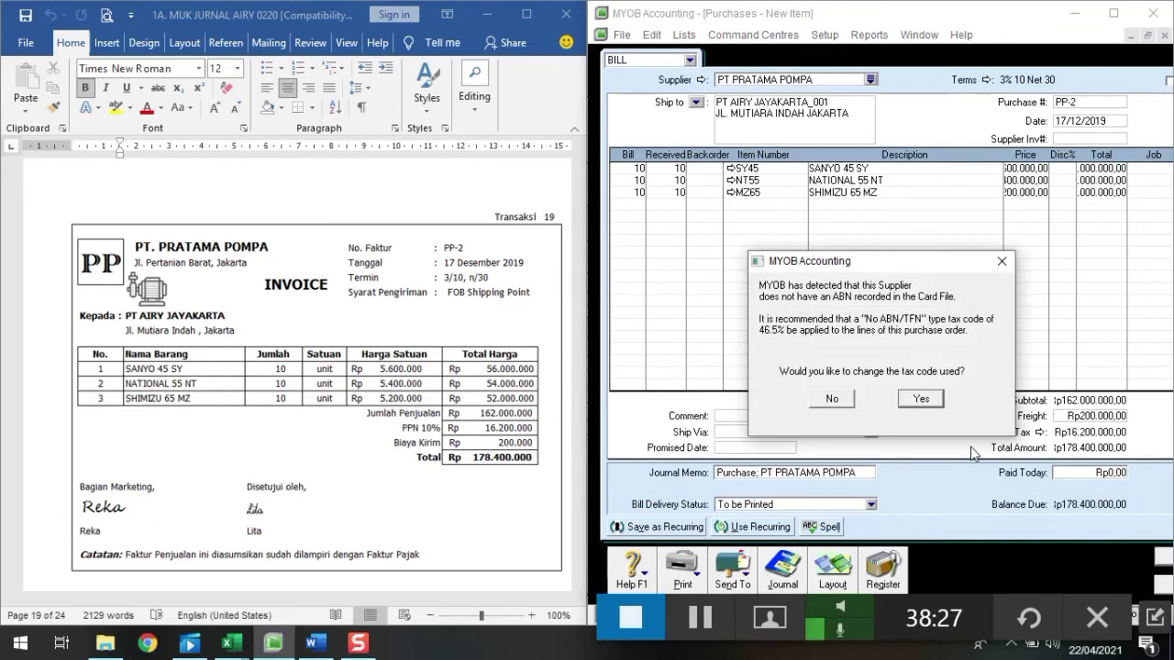
pyautogui.click(851, 402)
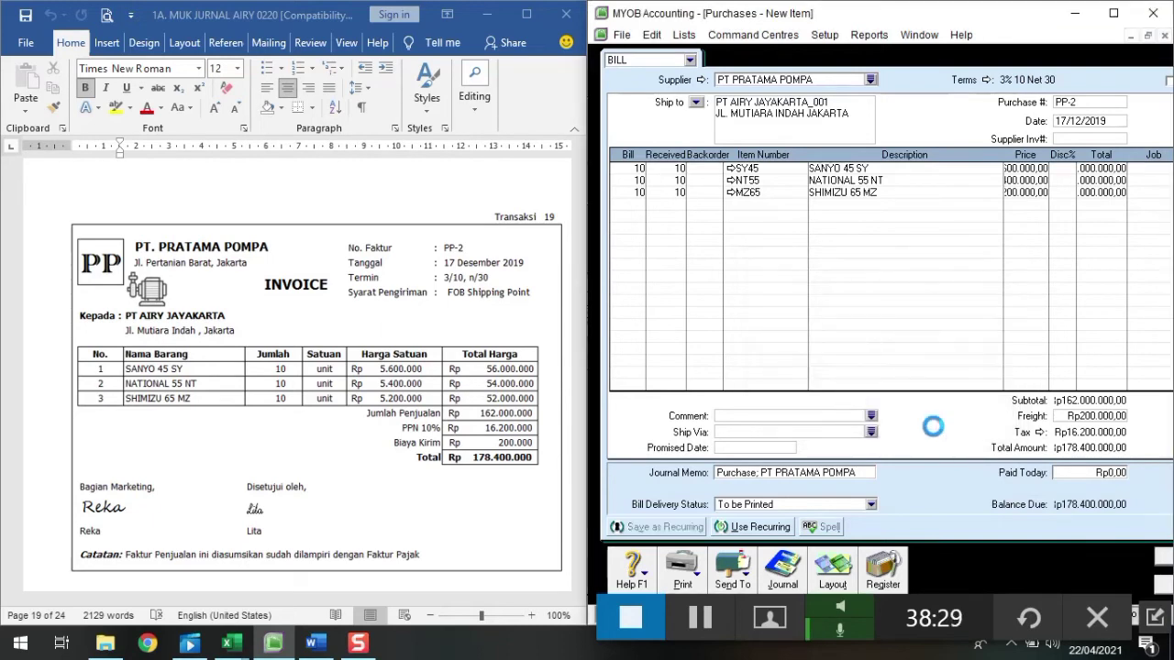
pyautogui.click(1168, 584)
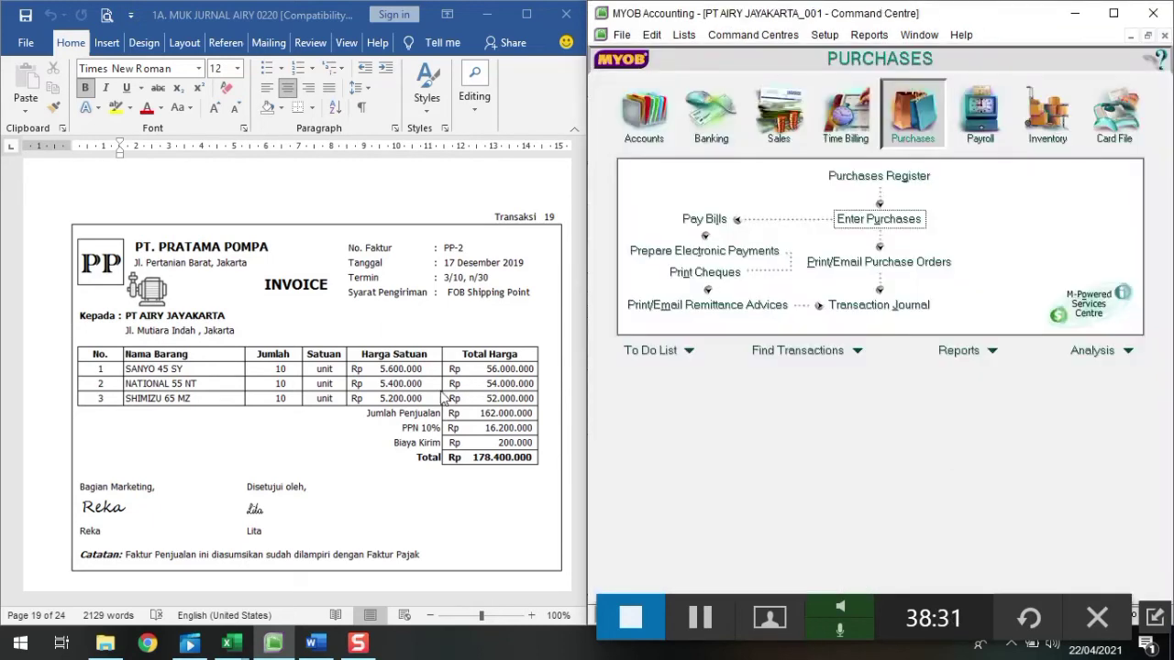
# Find the Transaksi 20 credit note in the Word document and start a new sales invoice for customer PT BANYU BUANA
pyautogui.scroll(-2, 375, 440)
pyautogui.scroll(-7, 376, 444)
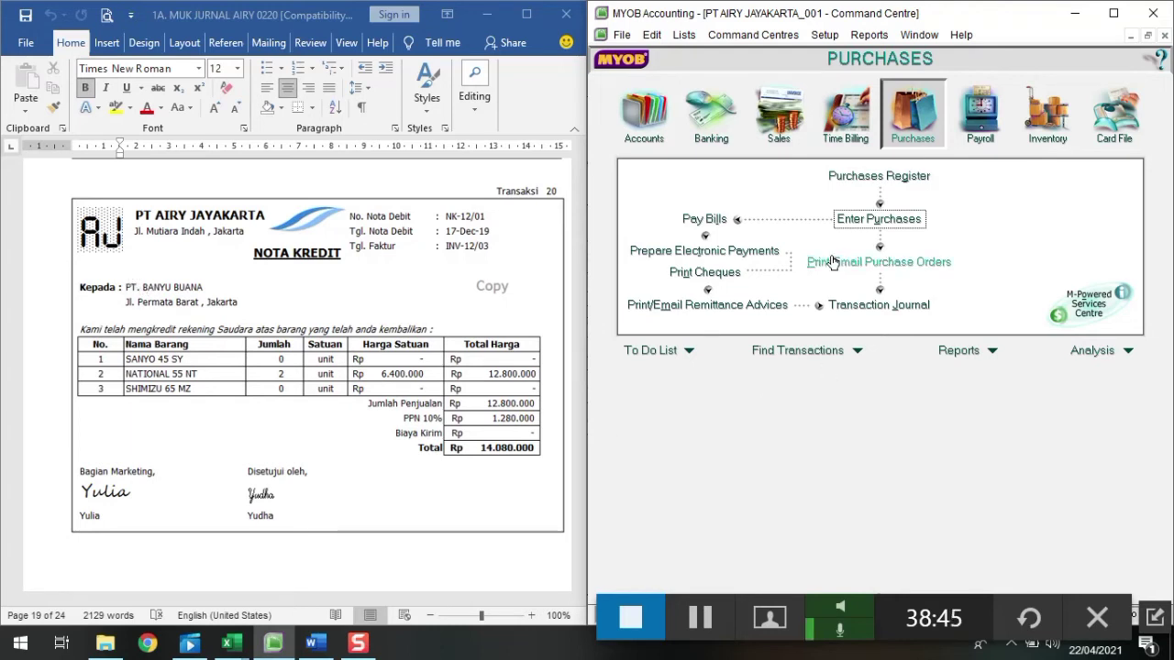
pyautogui.click(778, 133)
pyautogui.click(882, 219)
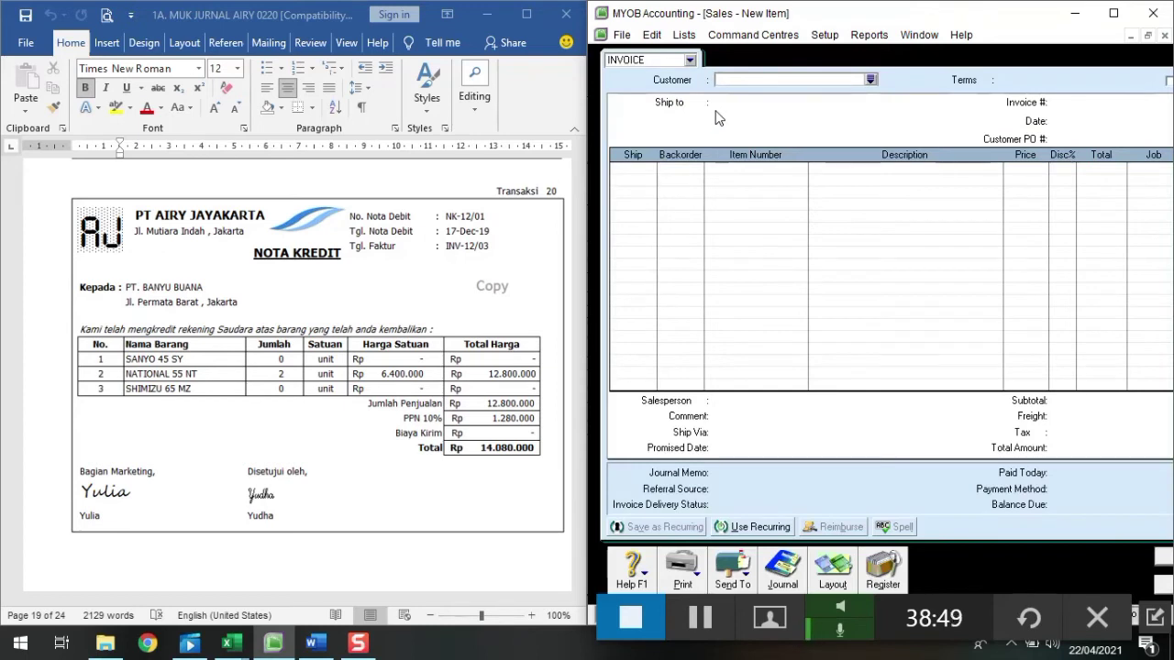
pyautogui.write('PT')
pyautogui.press('BackSpace')
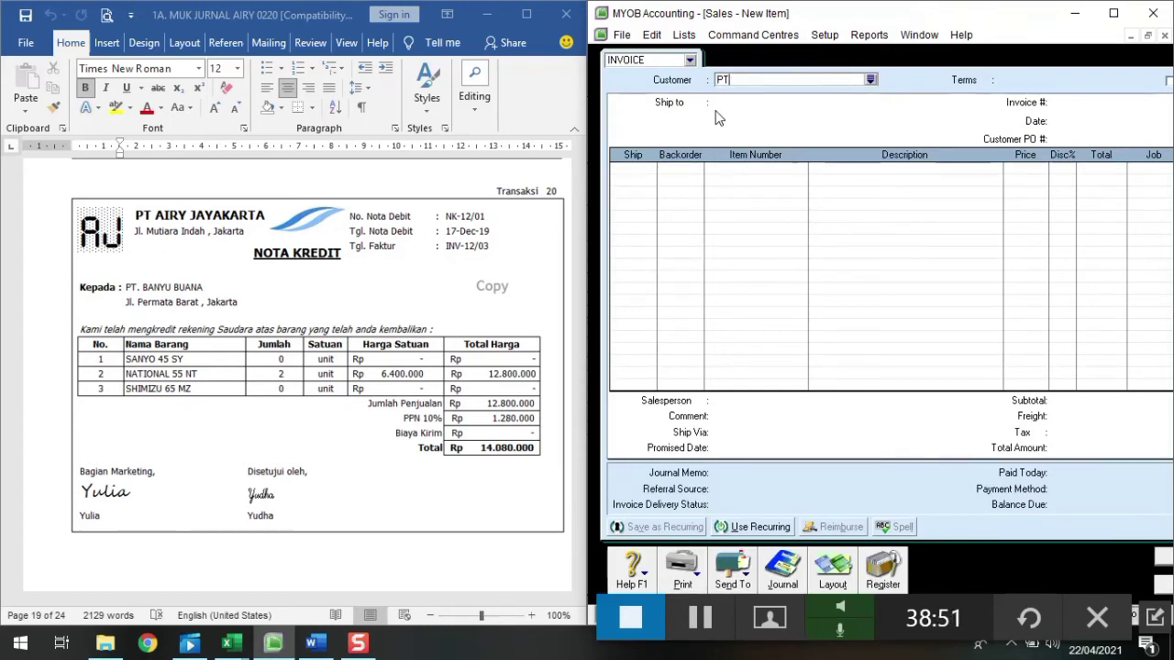
pyautogui.write('b b')
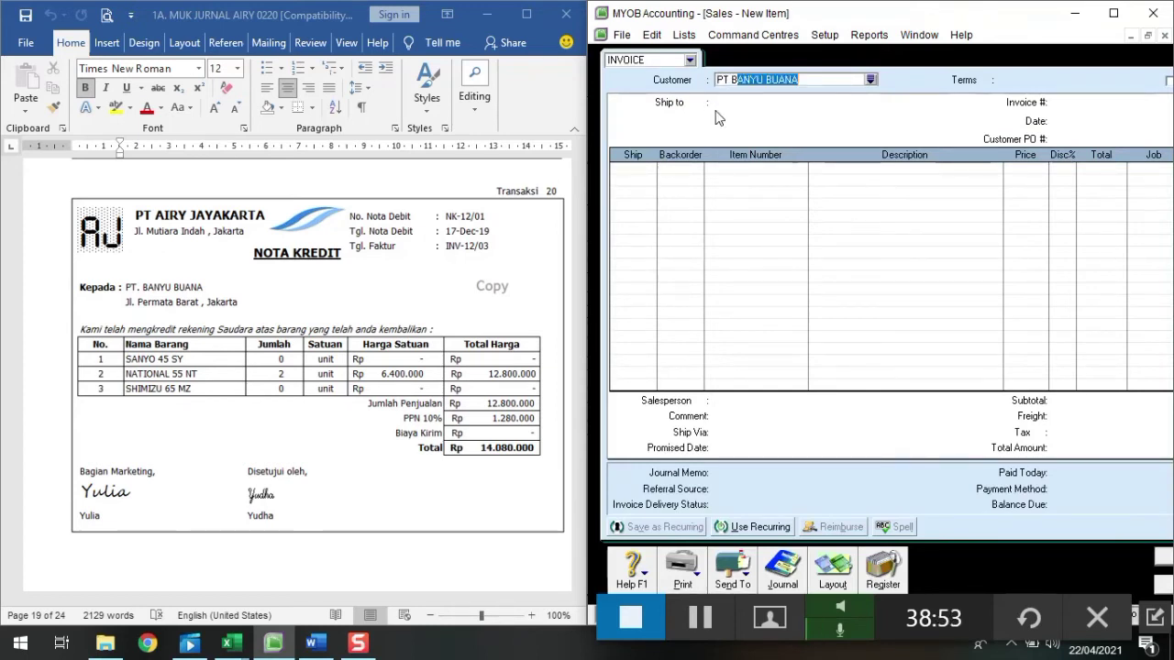
pyautogui.press('Tab')
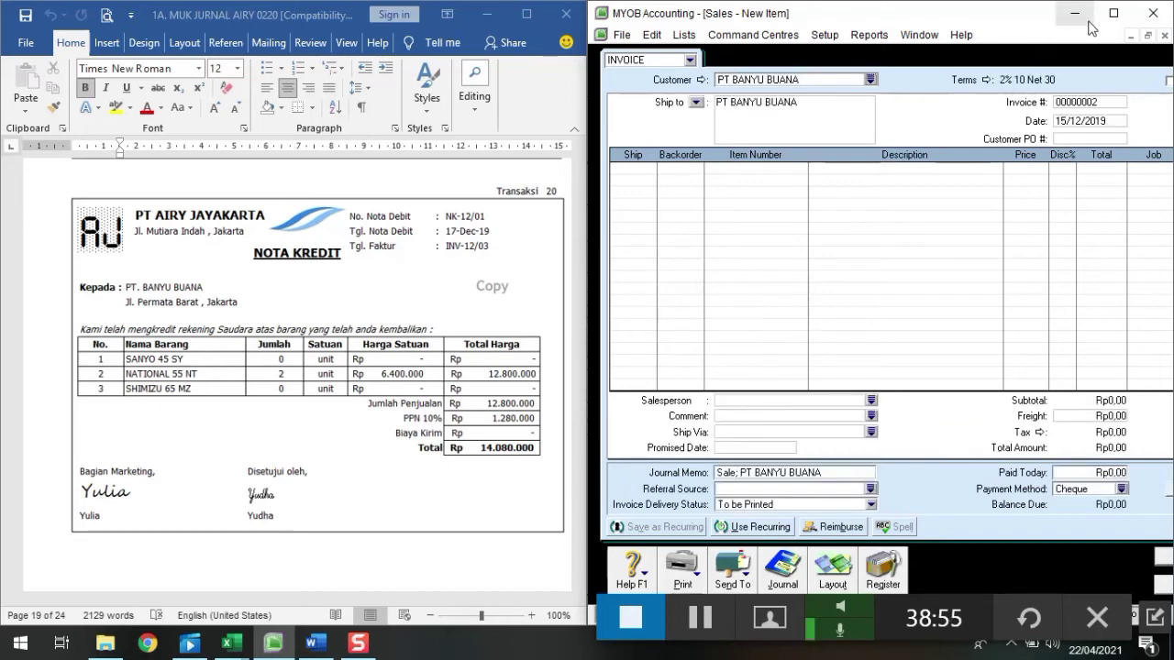
# Set the sales invoice number to NK12/01 and its date to 17/12/2019
pyautogui.click(1069, 105)
pyautogui.write('nk12/0')
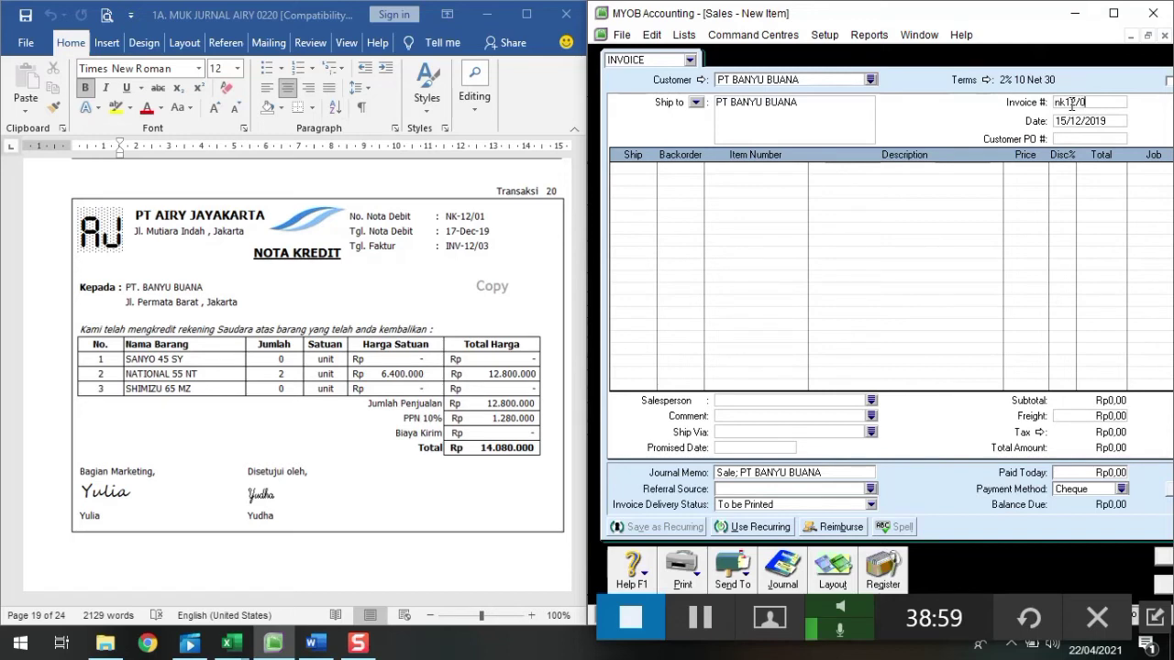
pyautogui.write('1')
pyautogui.click(1071, 104)
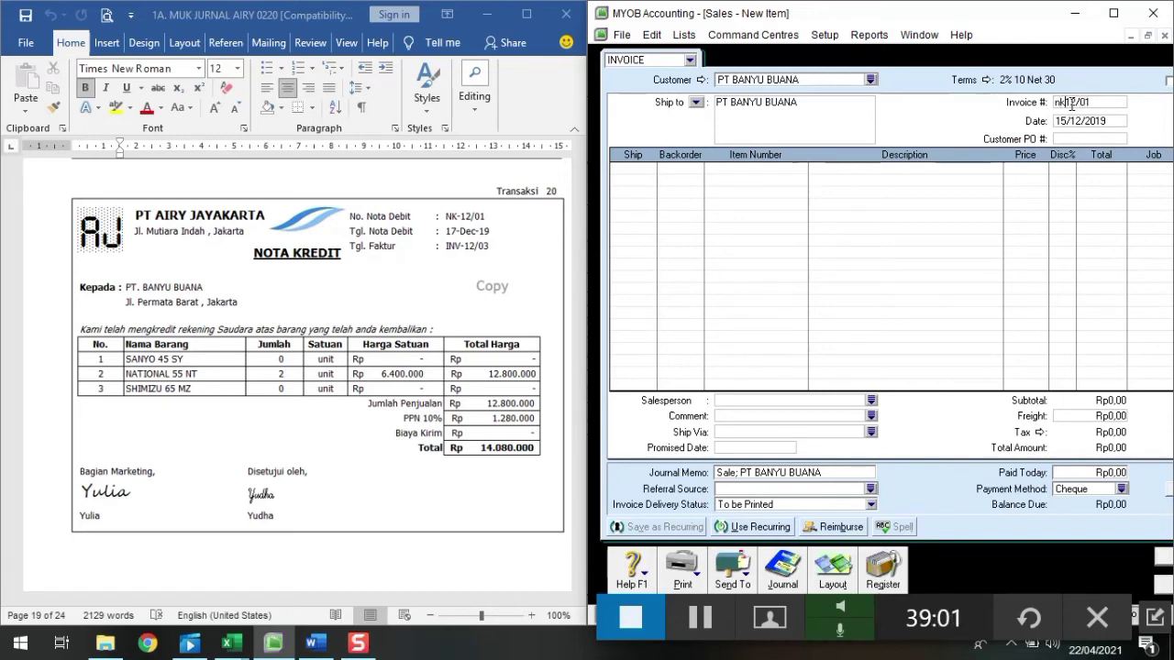
pyautogui.press('BackSpace')
pyautogui.press('BackSpace')
pyautogui.write('NK')
pyautogui.press('Tab')
pyautogui.write('17/12/2')
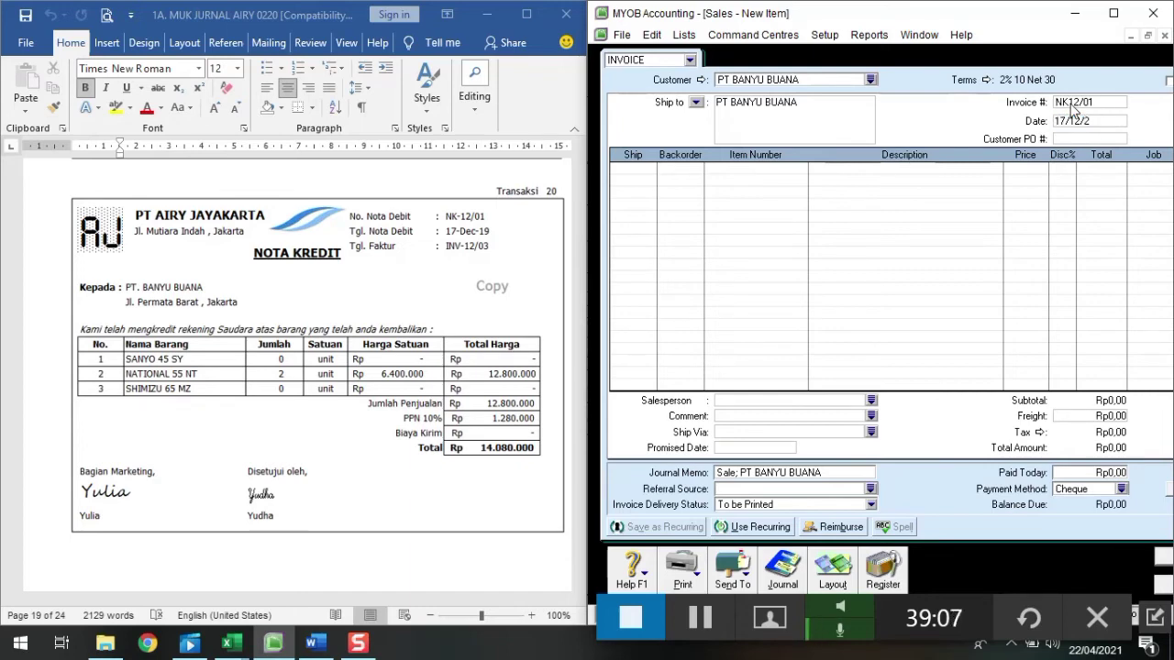
pyautogui.write('019')
pyautogui.press('Tab')
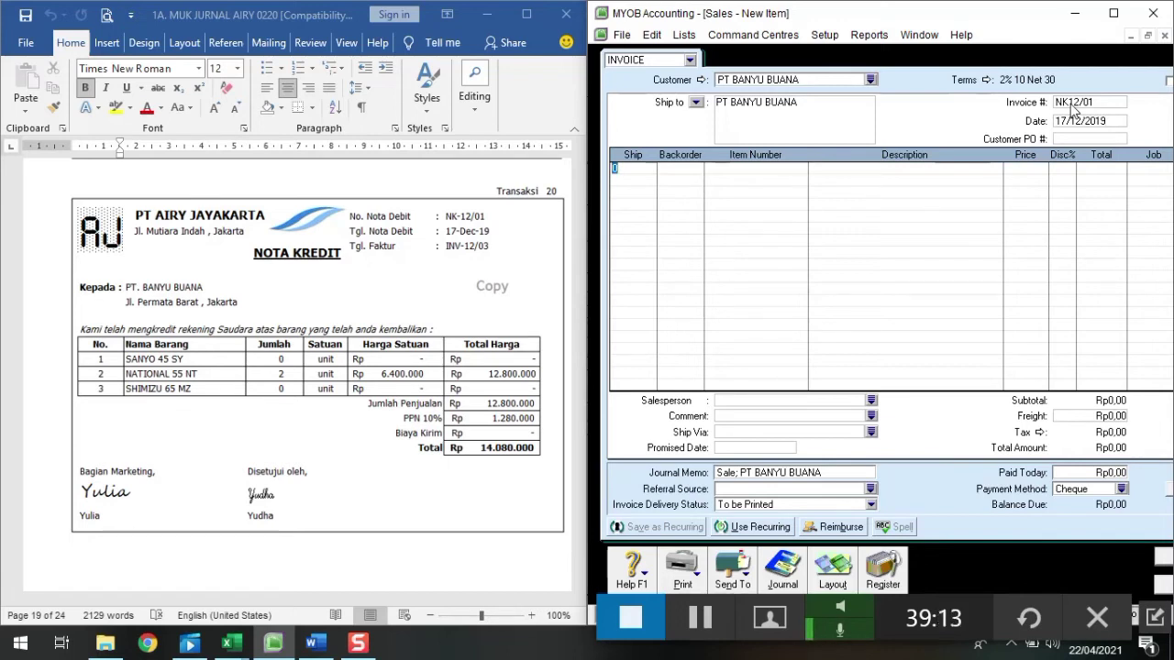
# Enter a return line of -2 units of item NT55 at a price of 6.400.000 and record the sales invoice
pyautogui.write('-2')
pyautogui.press('Tab')
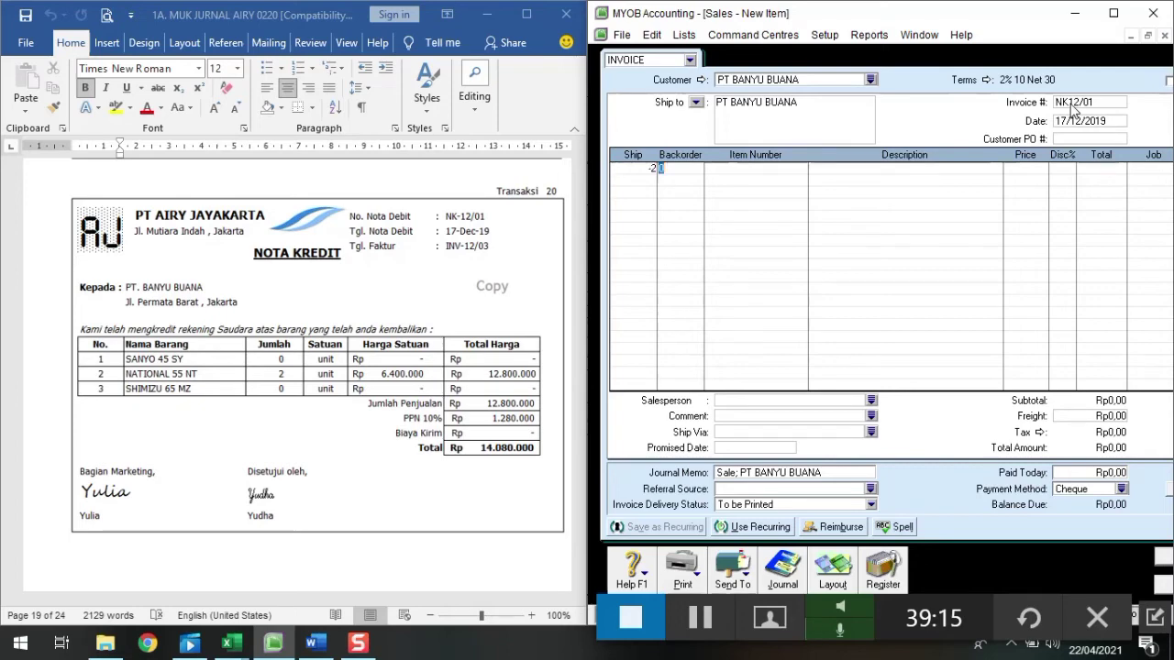
pyautogui.press('Tab')
pyautogui.press('Tab')
pyautogui.write('MZ65')
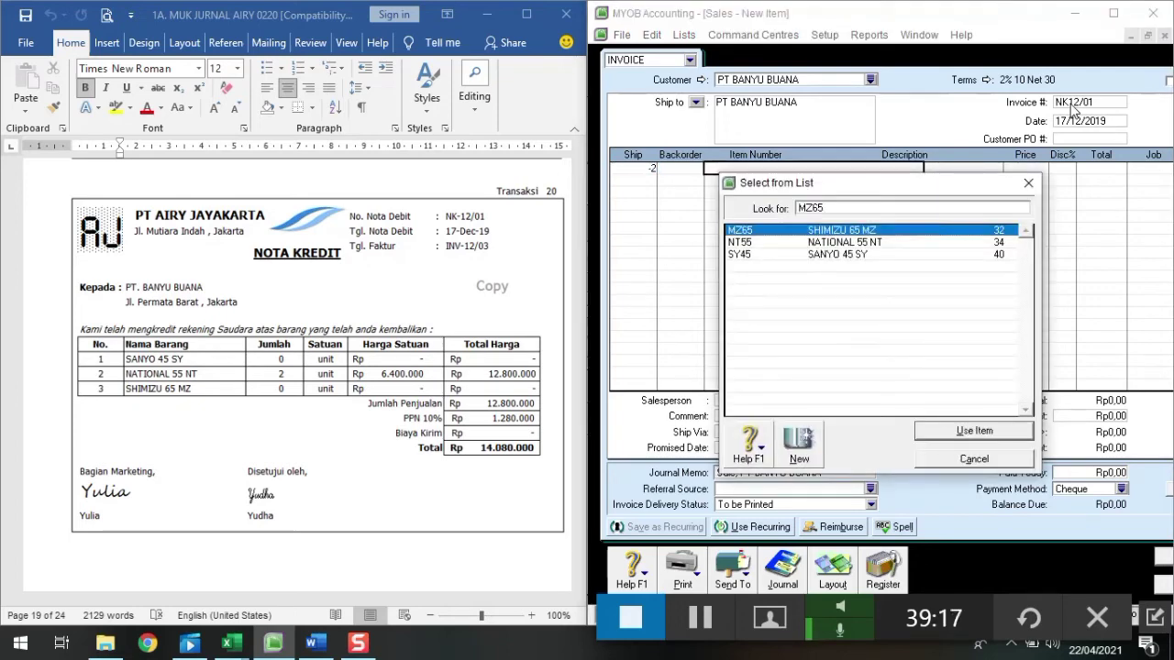
pyautogui.press('Down')
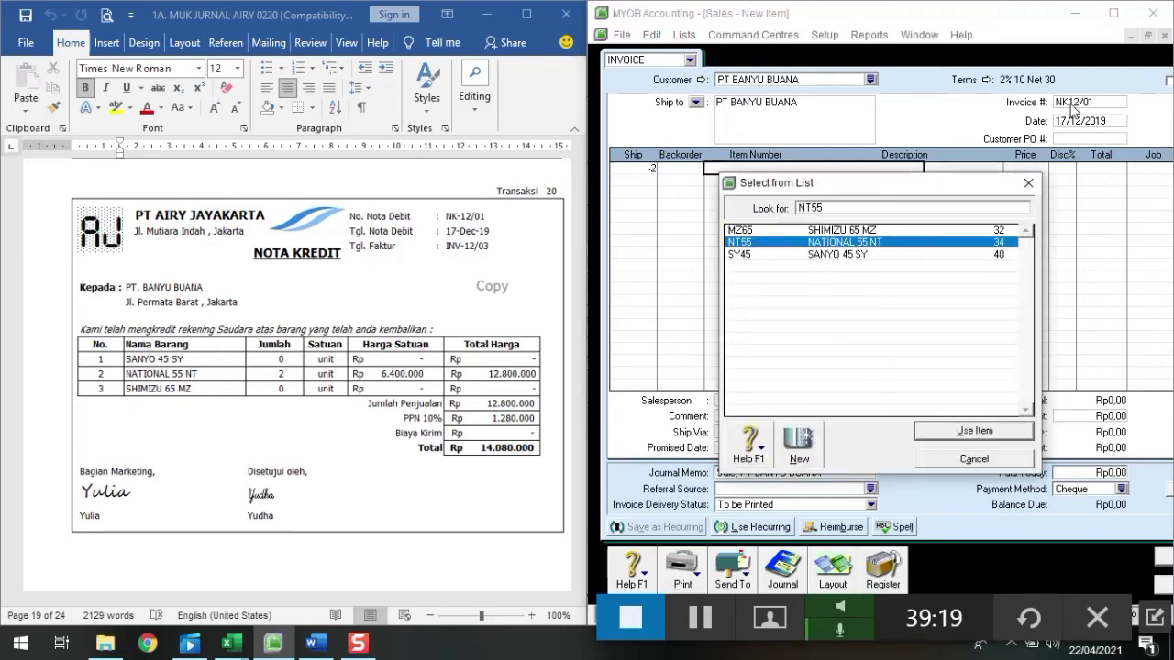
pyautogui.press('Return')
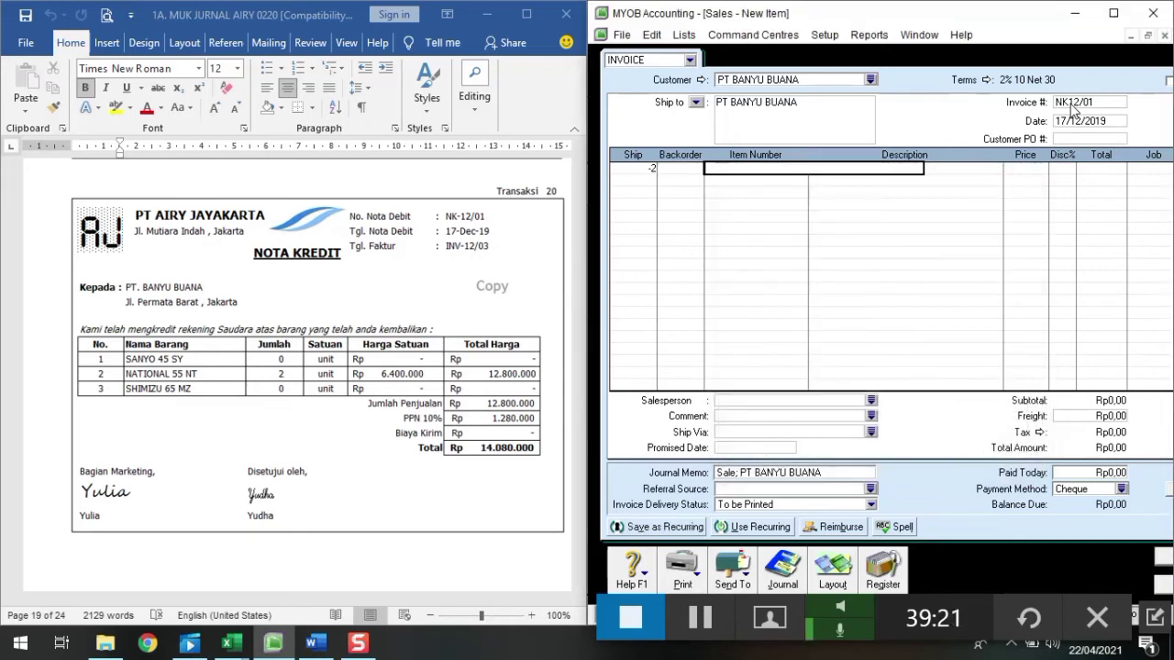
pyautogui.press('Tab')
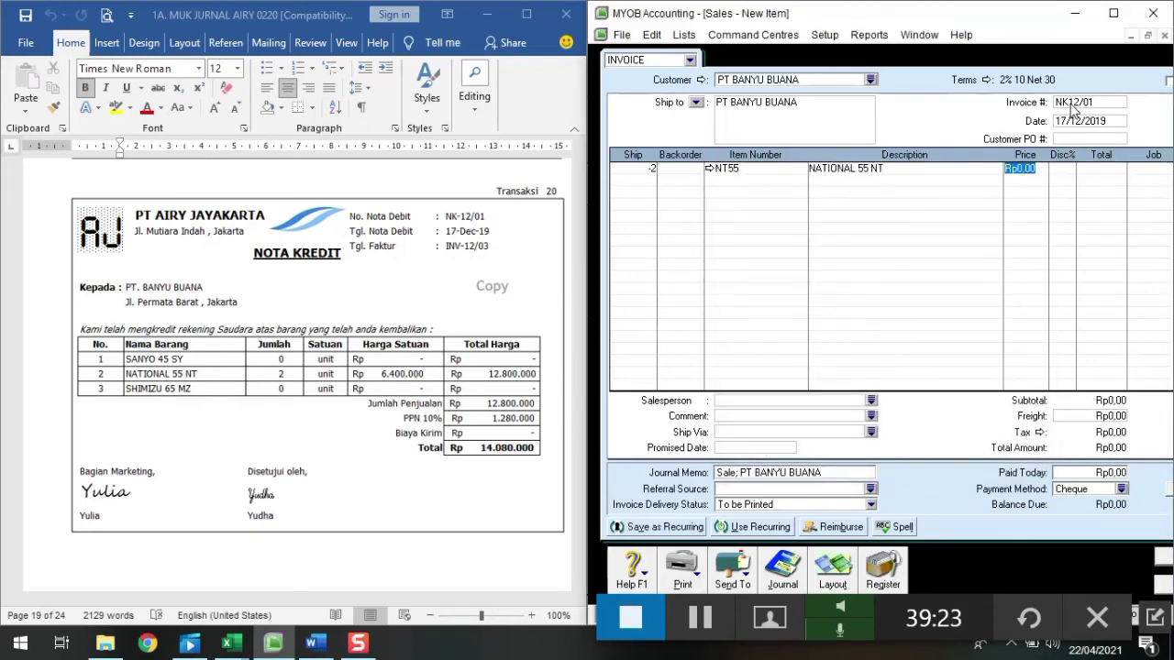
pyautogui.write('6400000')
pyautogui.press('Return')
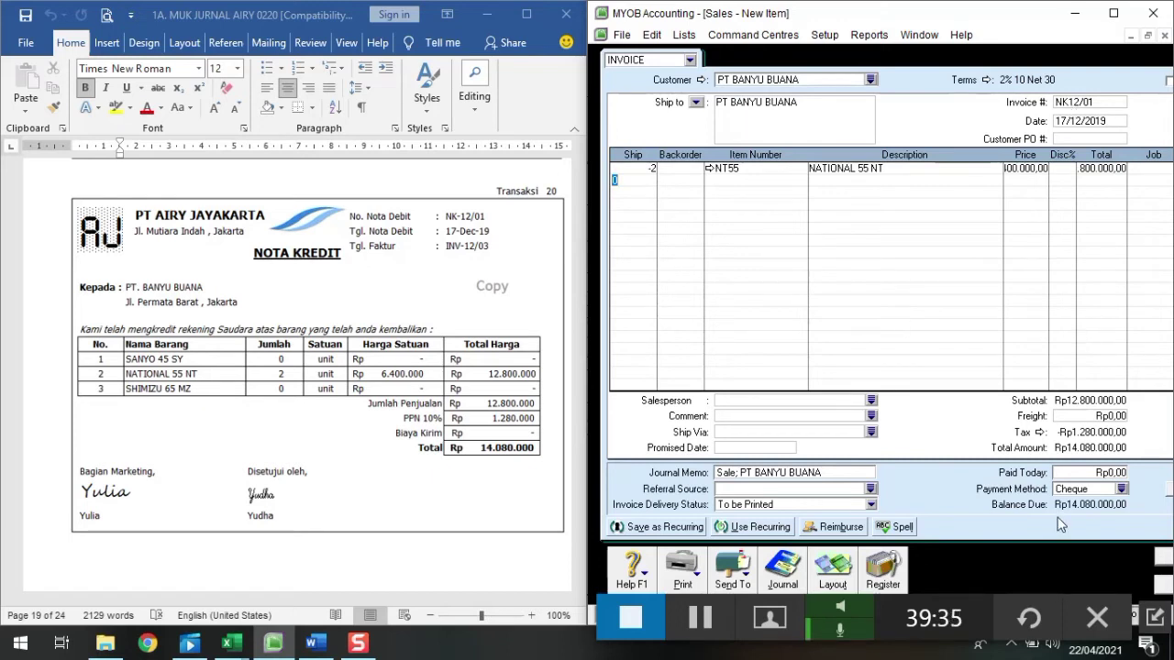
pyautogui.click(1166, 558)
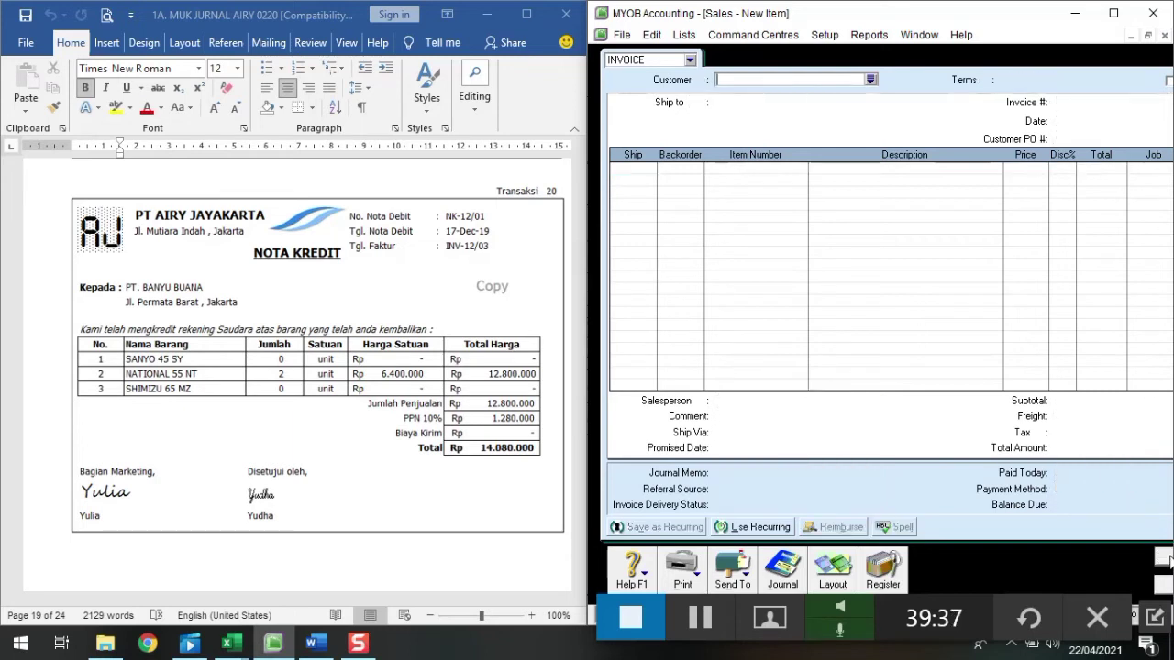
# Find the NK12/01 credit among the sales register's returns and credits and start applying it to a sale
pyautogui.click(887, 558)
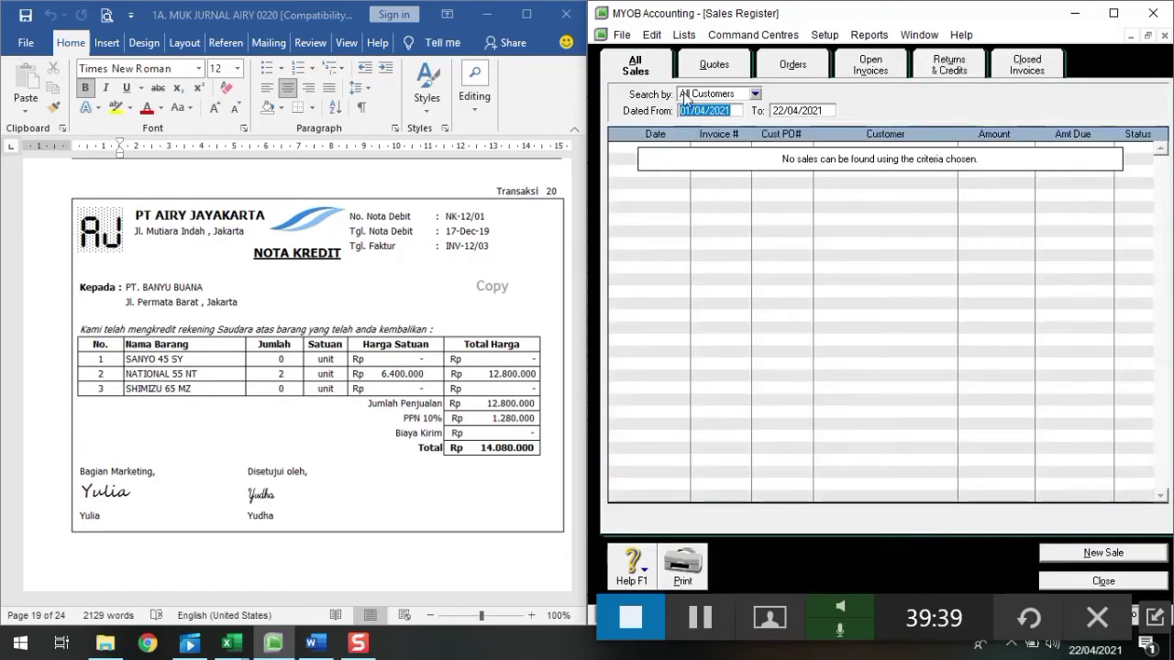
pyautogui.click(944, 66)
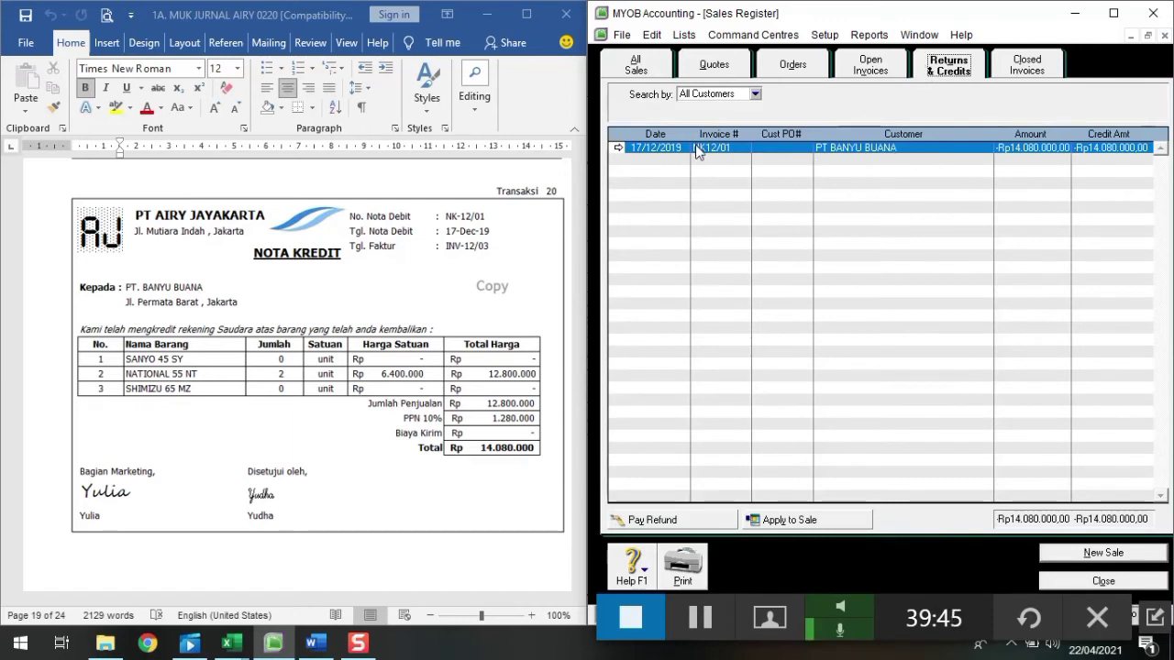
pyautogui.click(752, 520)
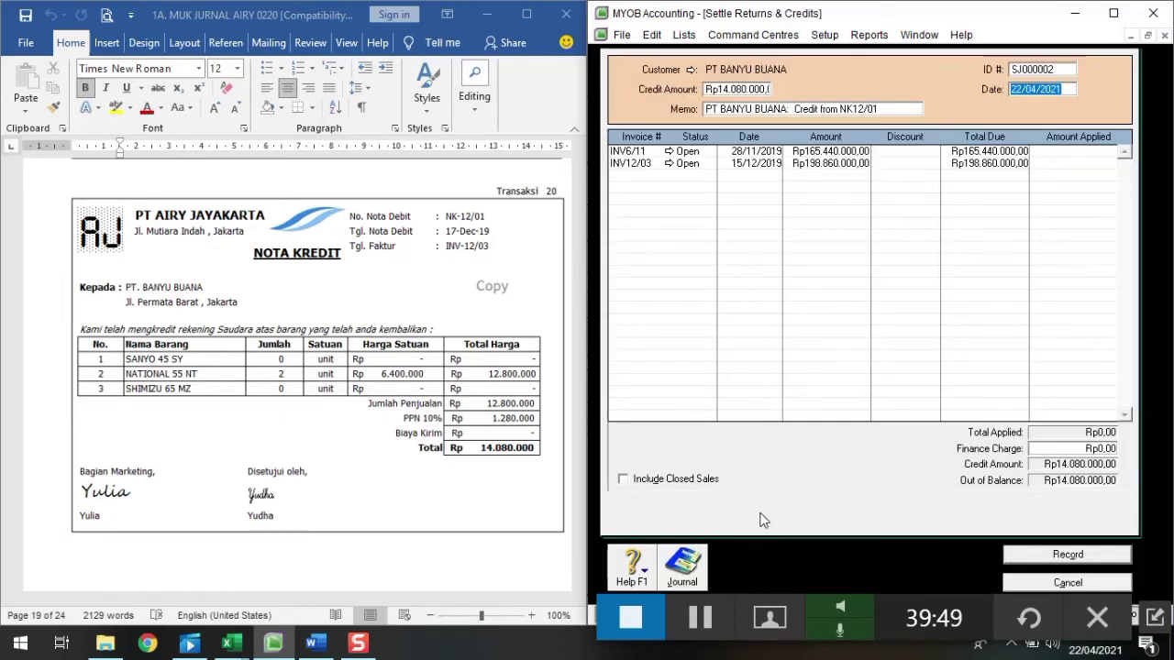
# Set the credit settlement's ID number to NK12/01 and its date to 17/12/2019
pyautogui.click(1013, 70)
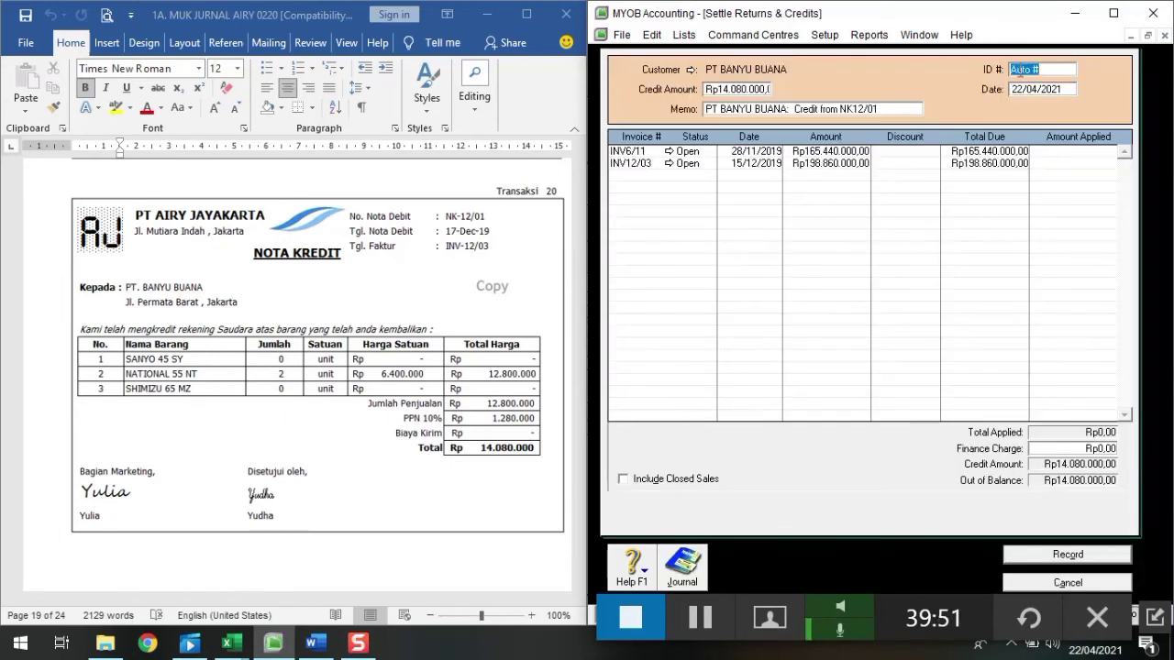
pyautogui.write('NK12/01')
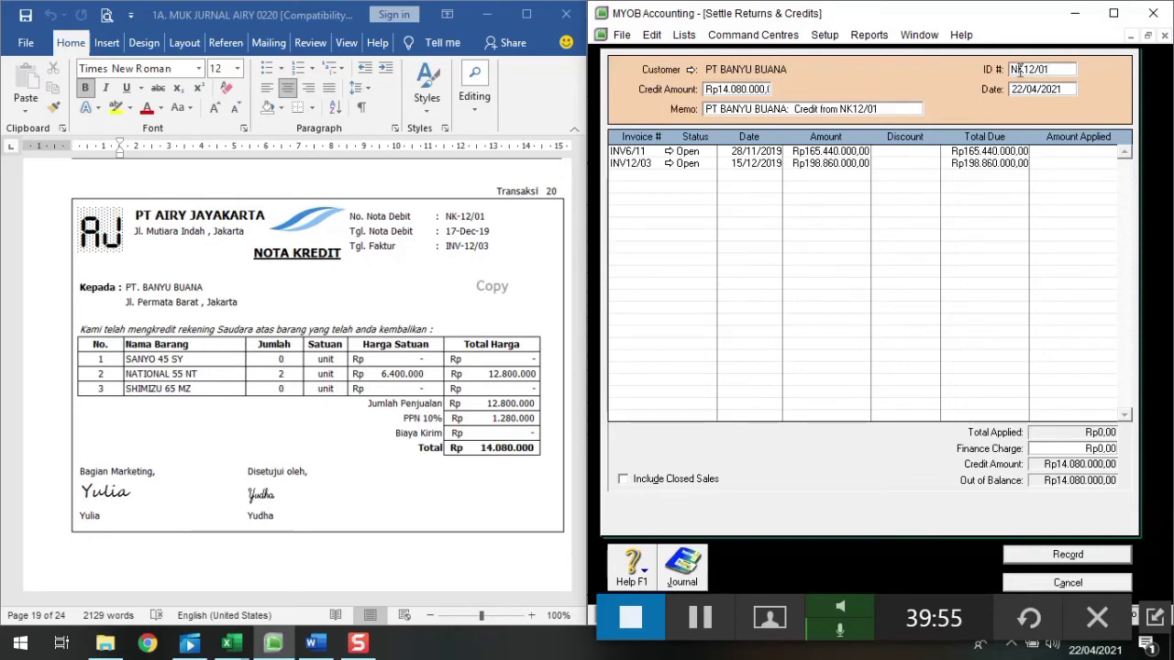
pyautogui.press('Tab')
pyautogui.write('17/12/2019')
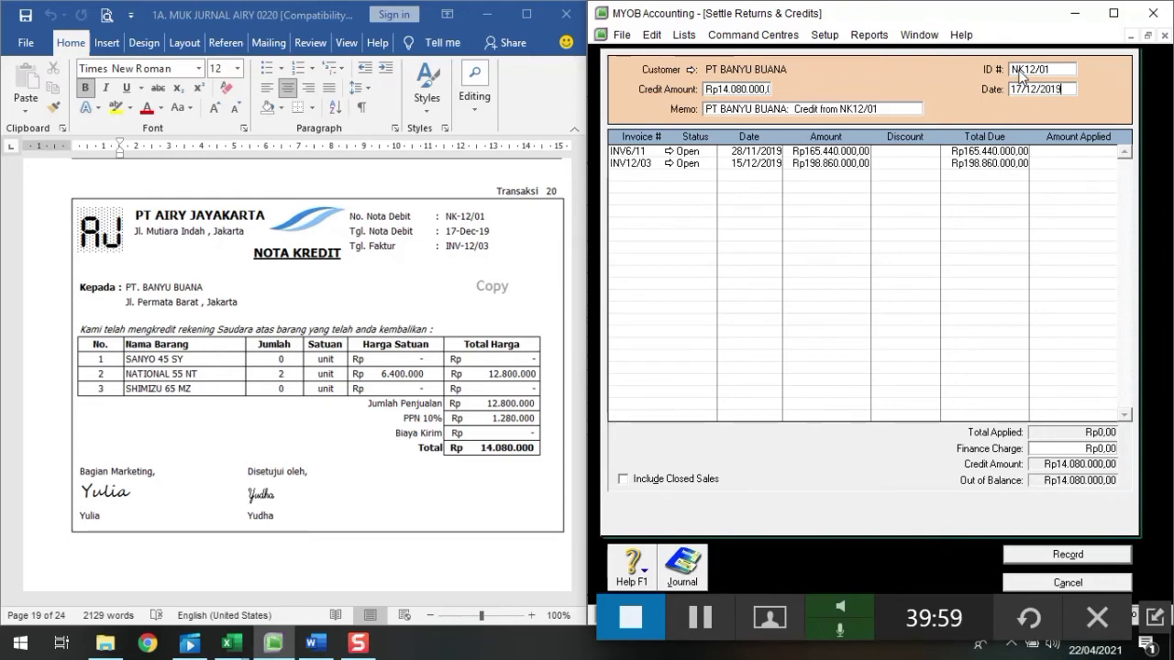
pyautogui.press('Tab')
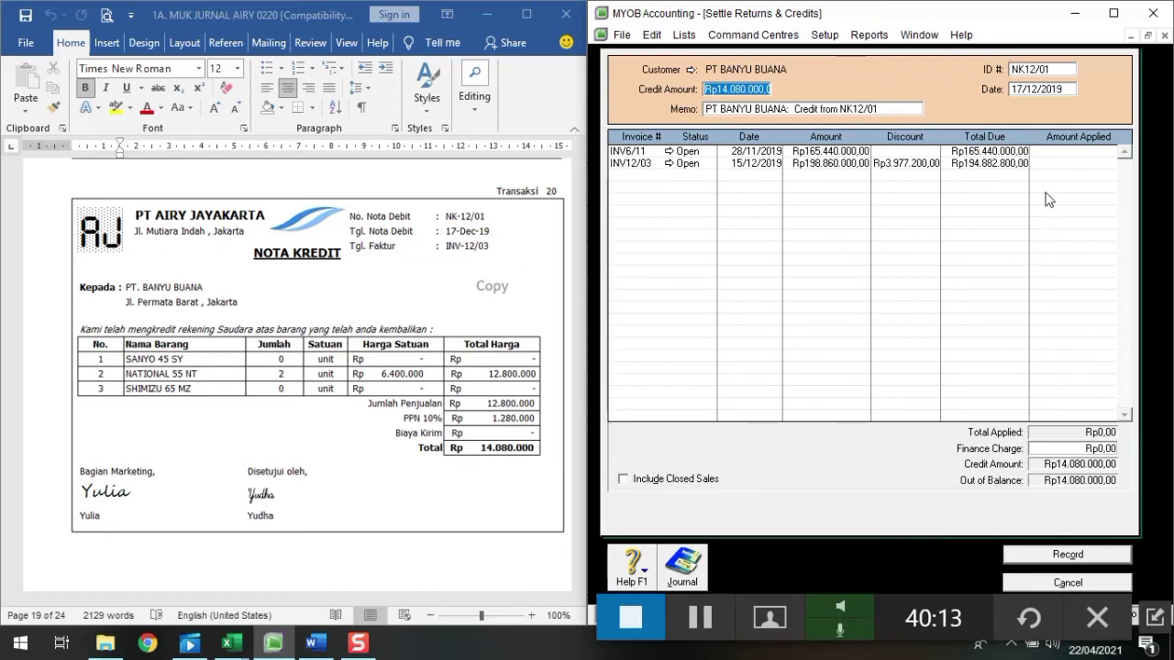
# Apply the Rp14.080.000 credit to invoice INV12/03 and clear that invoice's discount
pyautogui.click(1051, 163)
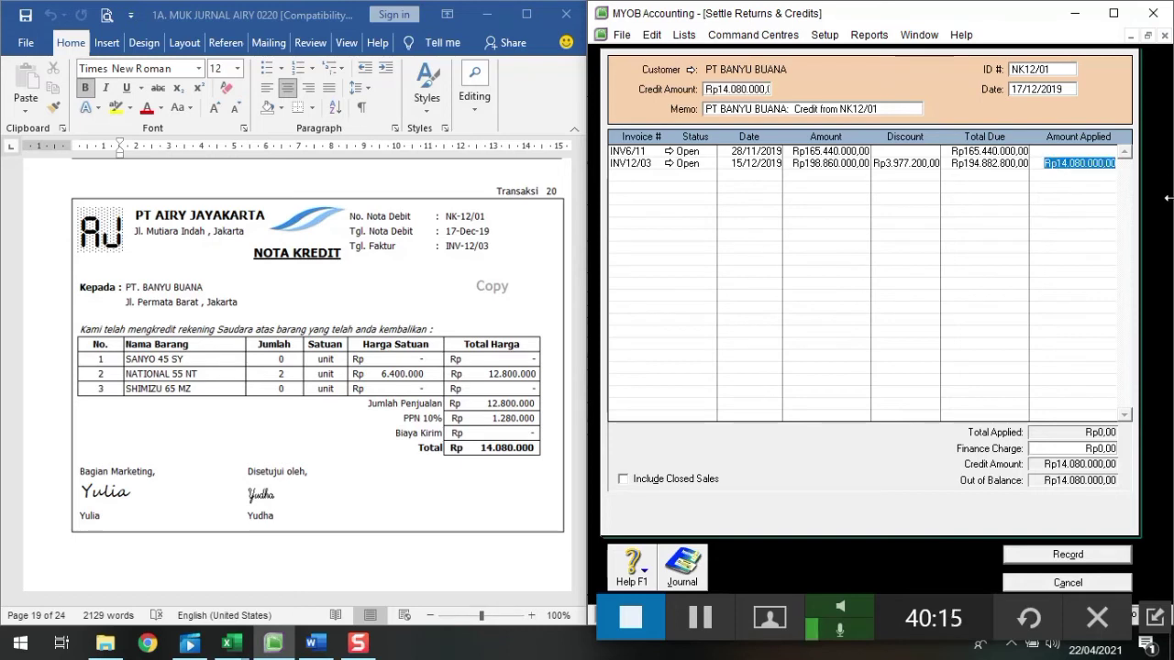
pyautogui.press('Tab')
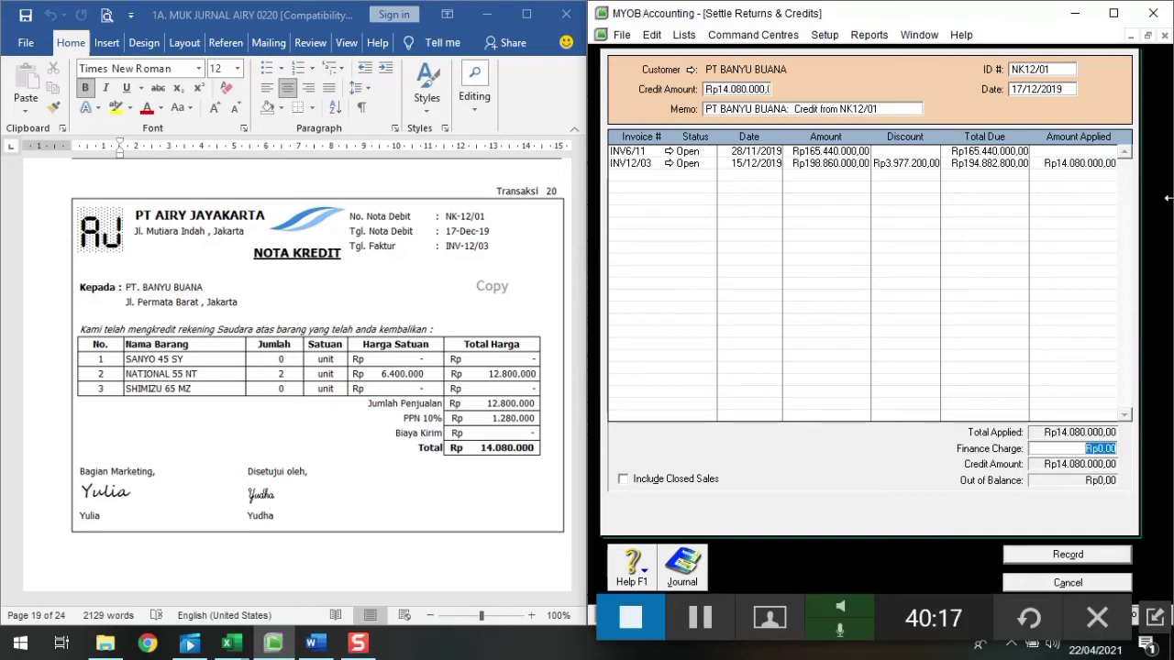
pyautogui.click(905, 167)
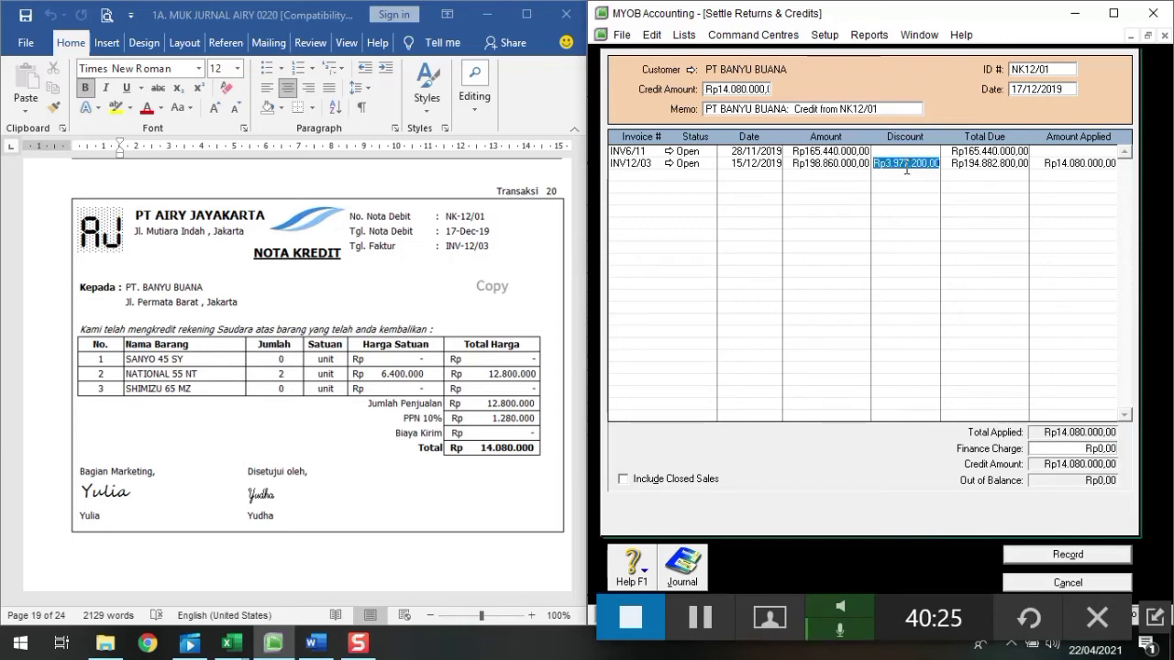
pyautogui.press('Delete')
pyautogui.press('Tab')
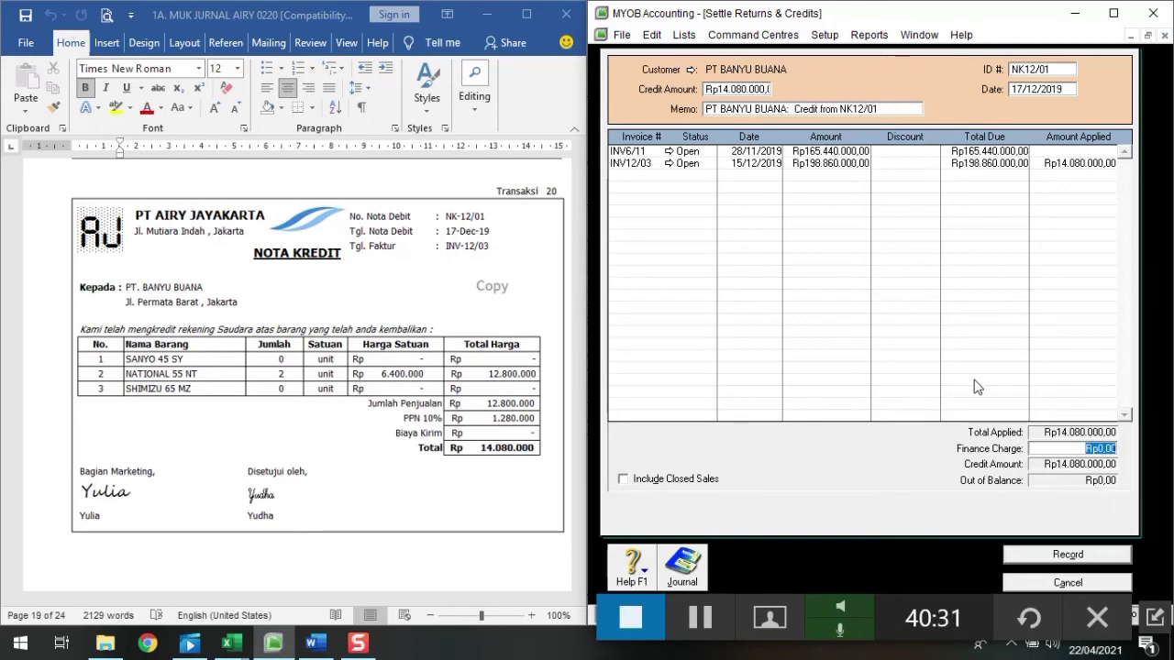
# Review the recap of the credit settlement's journal entries, then record it and close the sales register and sales form
pyautogui.hotkey('ctrl', 'f')
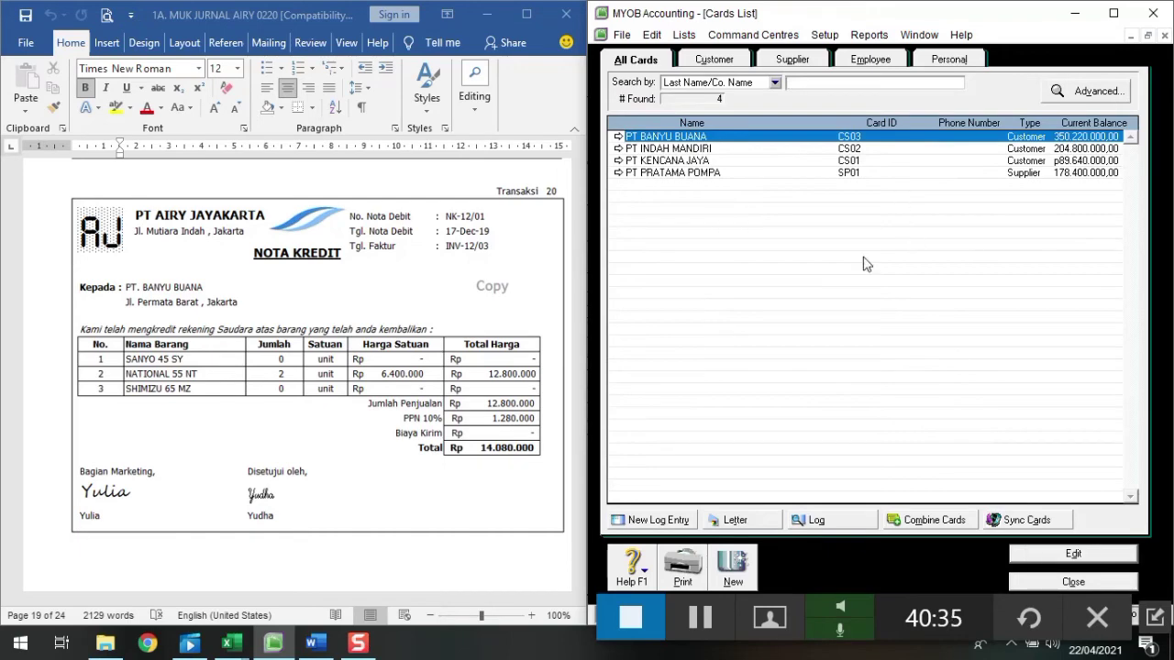
pyautogui.click(1054, 584)
pyautogui.hotkey('ctrl', 'r')
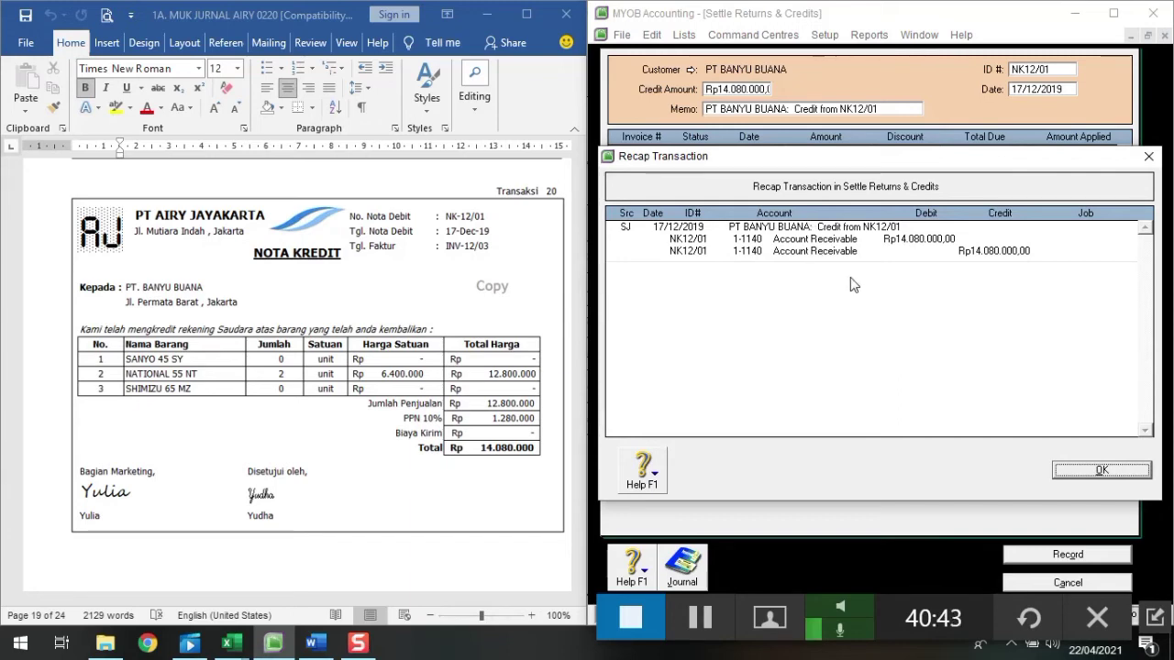
pyautogui.click(1091, 468)
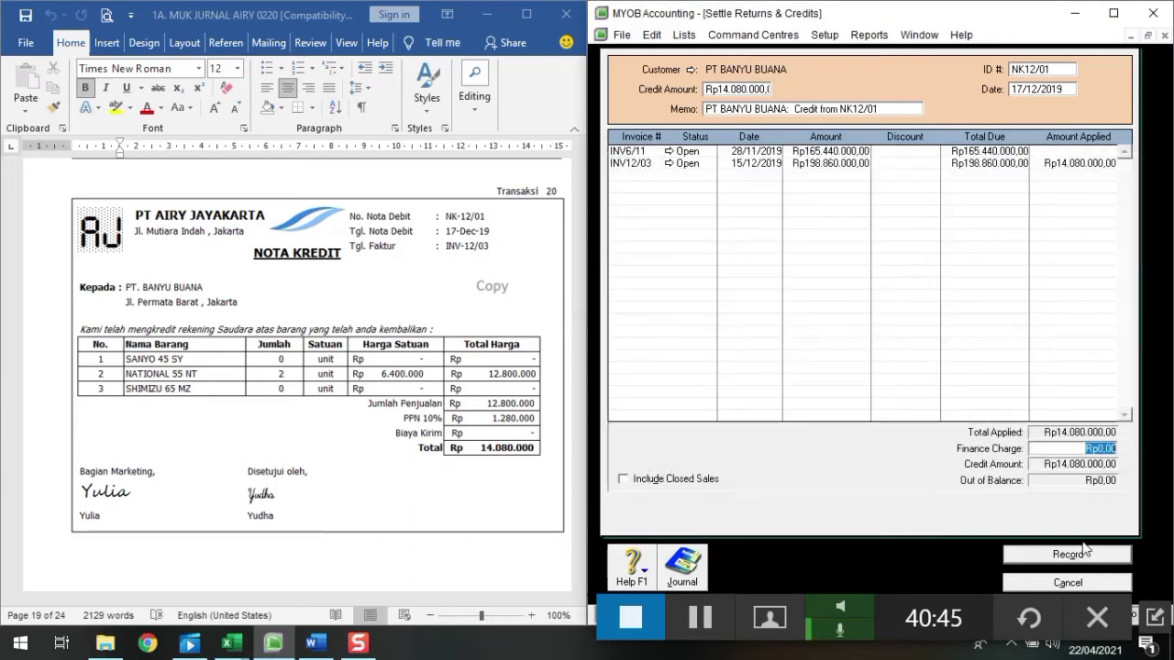
pyautogui.click(1082, 557)
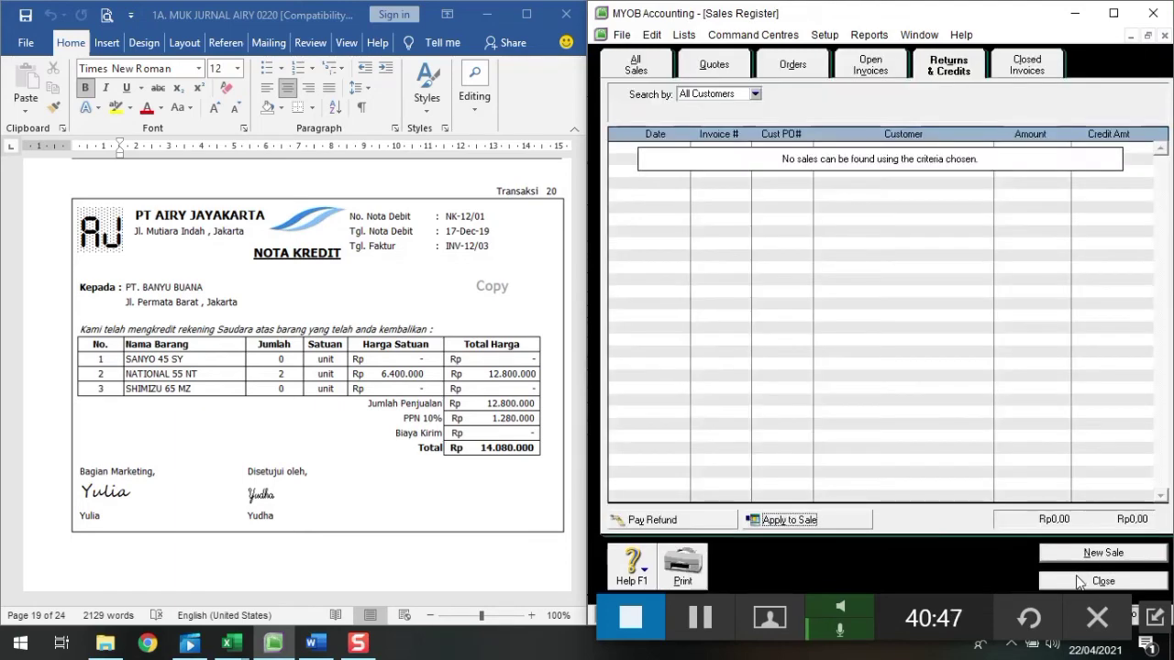
pyautogui.click(1079, 577)
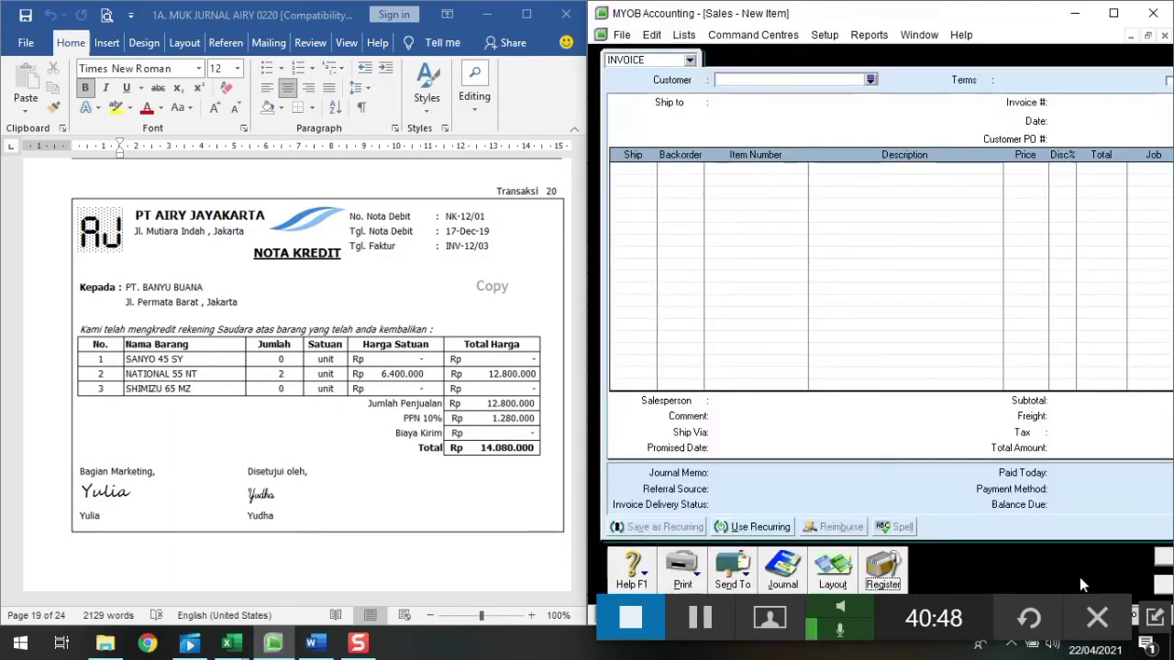
pyautogui.click(1162, 583)
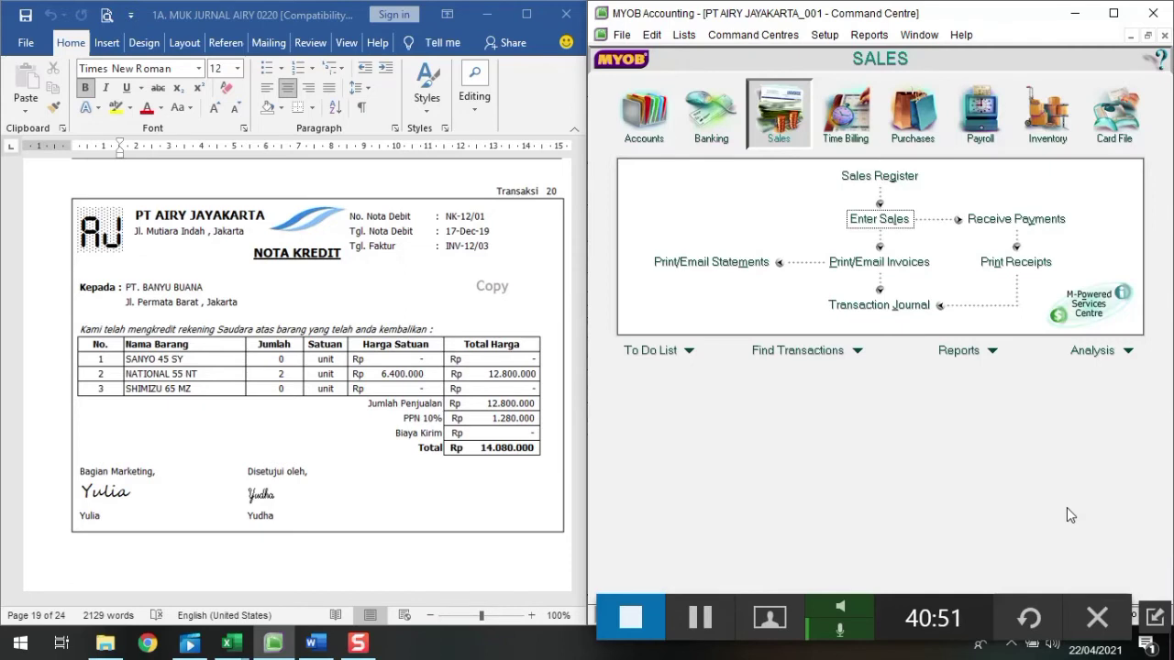
# Find the Transaksi 21 cash receipt in the Word document and start a customer payment receipt for PT KENCANA JAYA
pyautogui.click(662, 616)
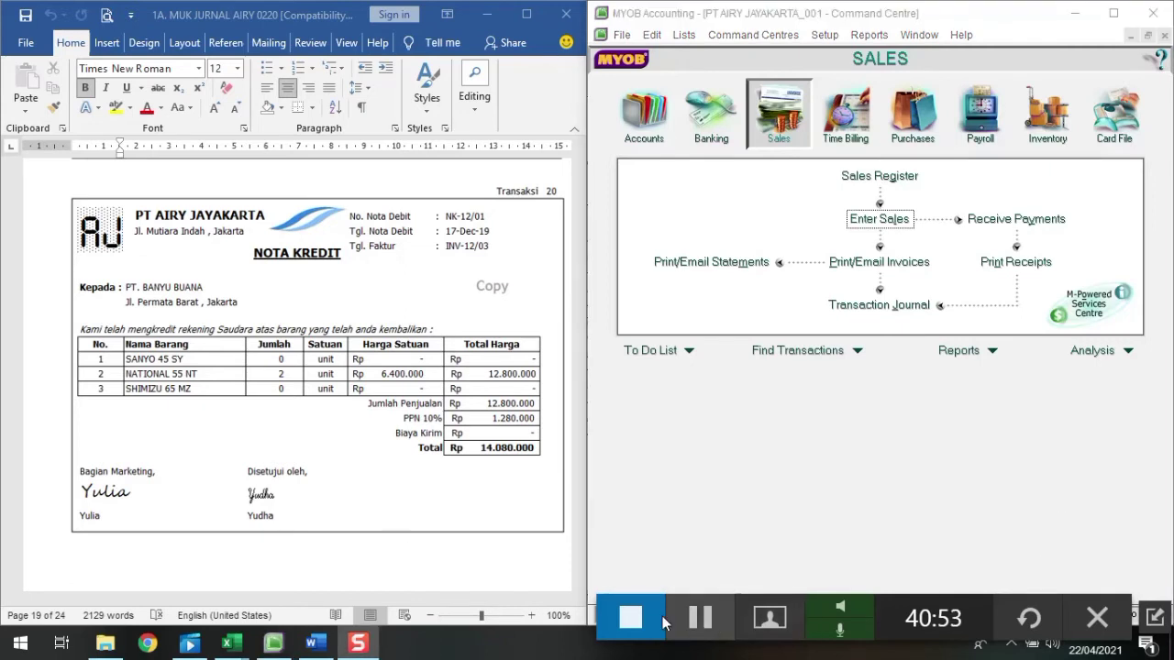
pyautogui.scroll(-5, 233, 481)
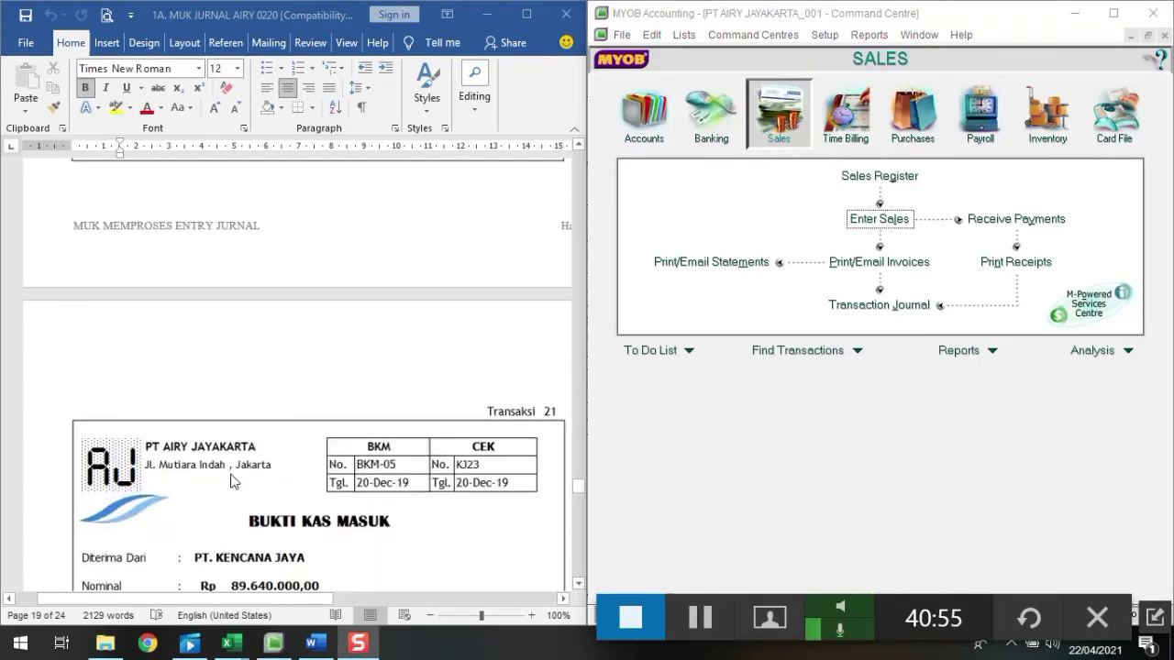
pyautogui.scroll(-5, 234, 481)
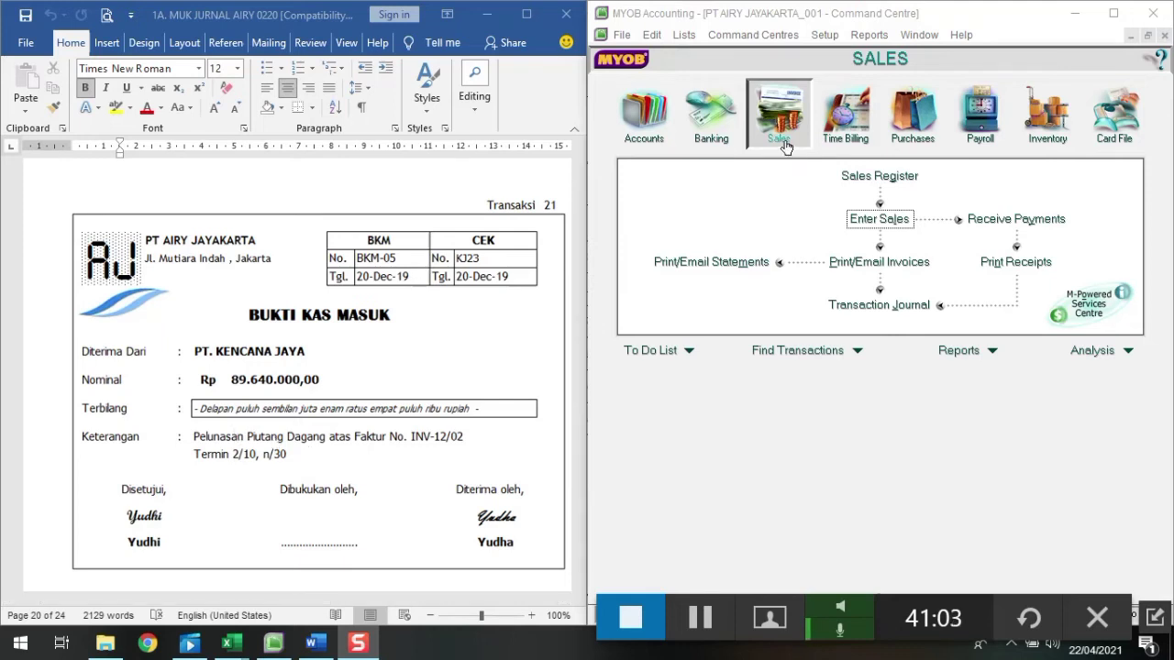
pyautogui.click(1014, 219)
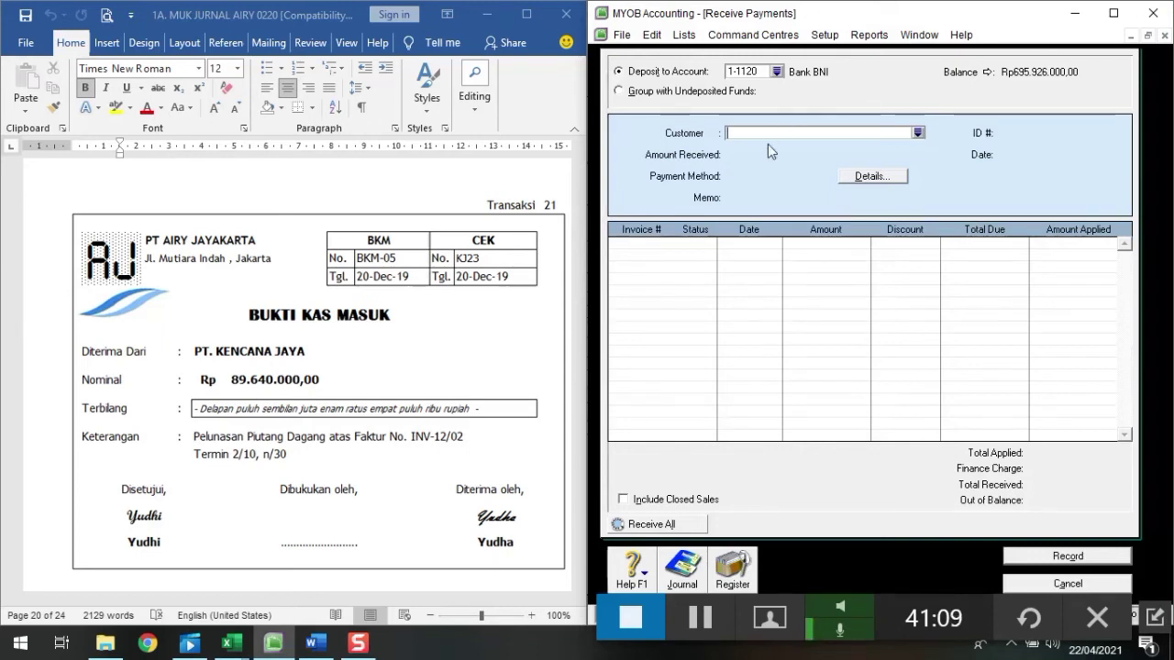
pyautogui.write('PT KENCANA JAYA')
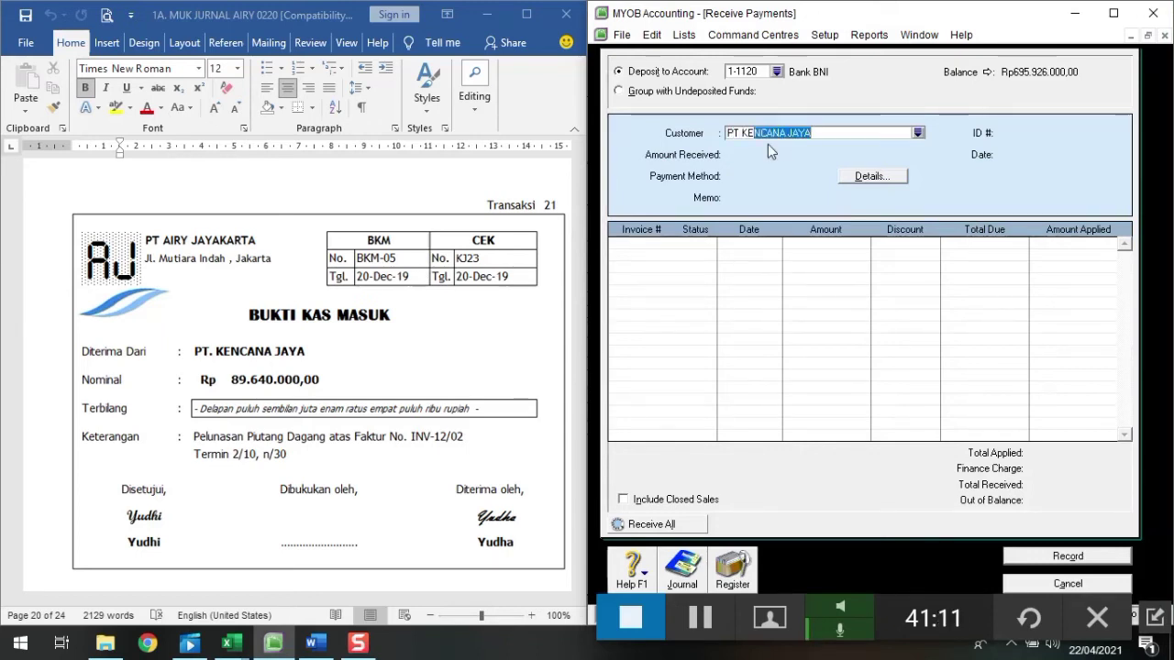
pyautogui.press('Tab')
# Set the payment receipt's ID number to BKM-05 and its date to 20/12/2019
pyautogui.click(1035, 133)
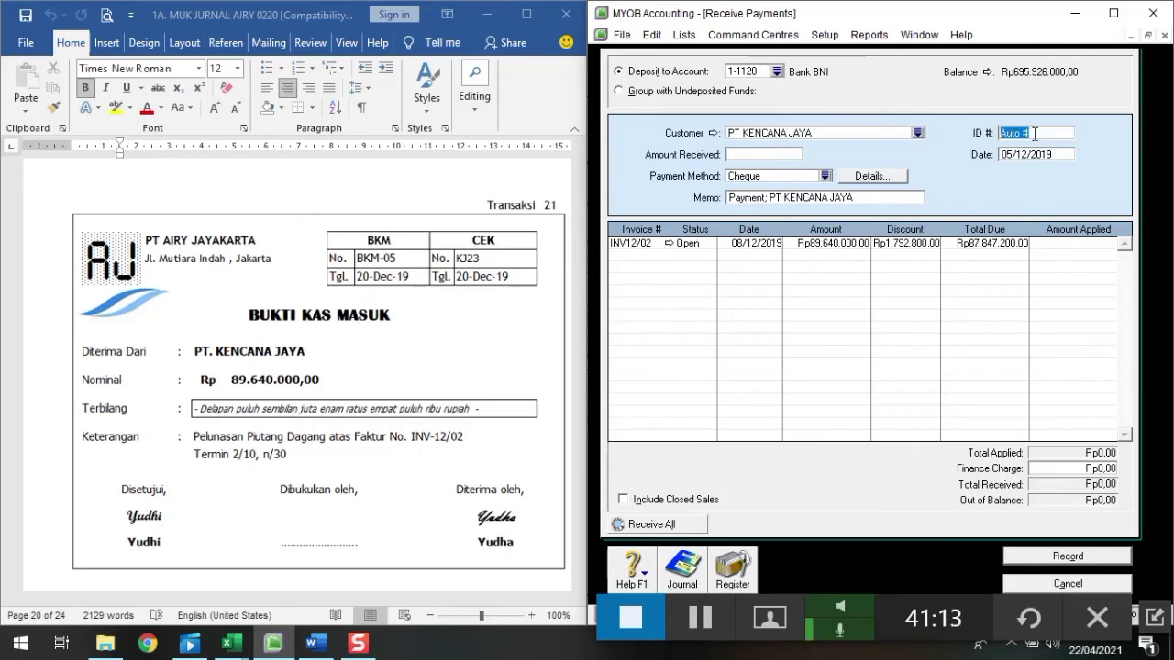
pyautogui.write('BKM-')
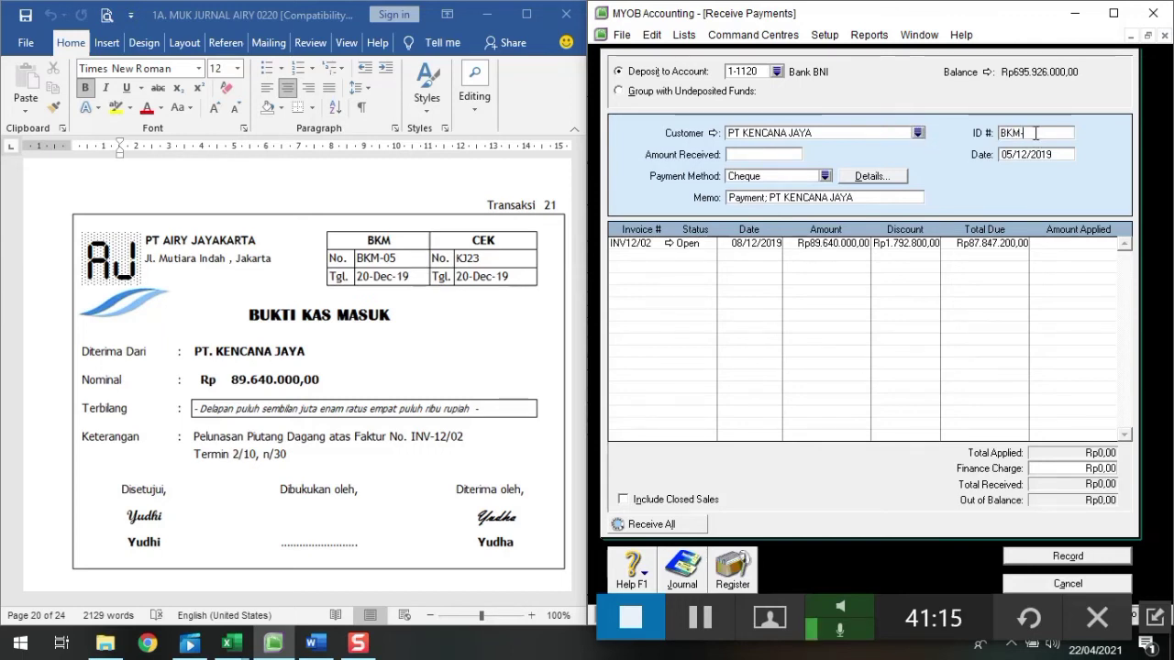
pyautogui.write('05')
pyautogui.press('Tab')
pyautogui.write('20/12/2019')
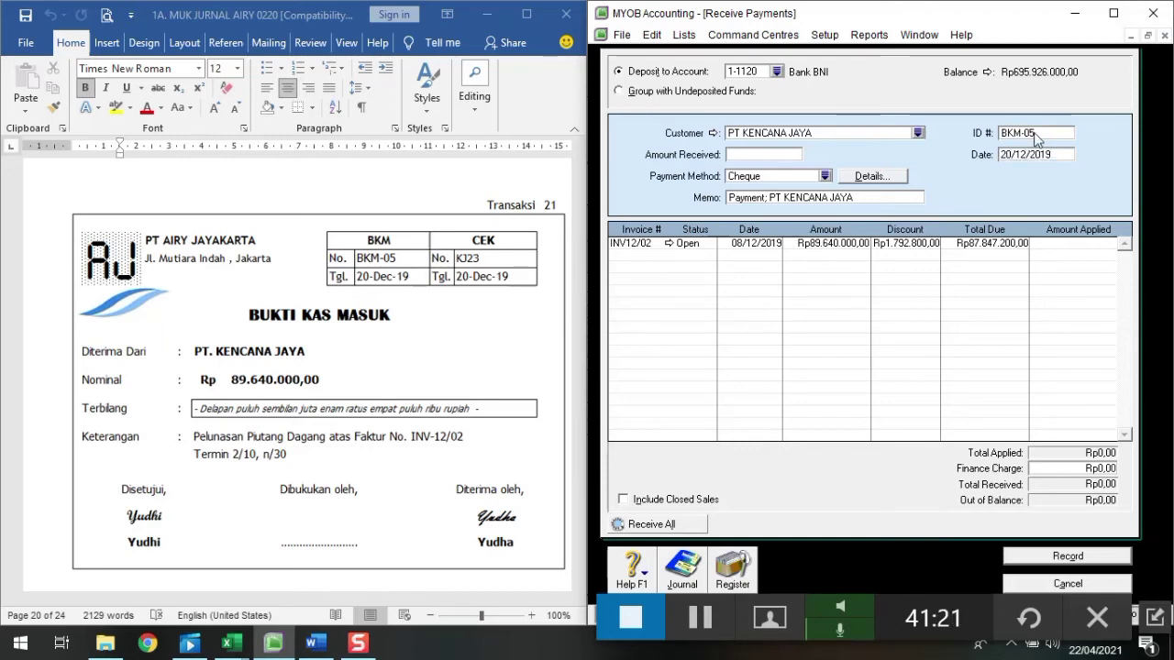
pyautogui.press('Tab')
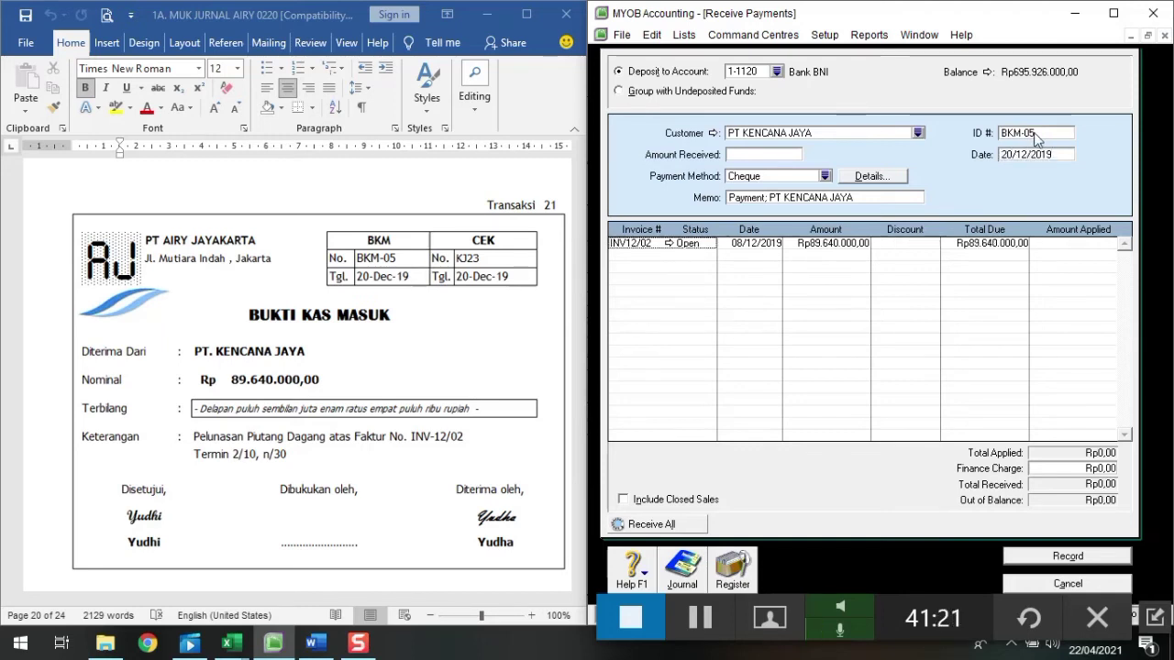
# Enter Rp89.640.000 as the amount received from PT KENCANA JAYA
pyautogui.click(741, 155)
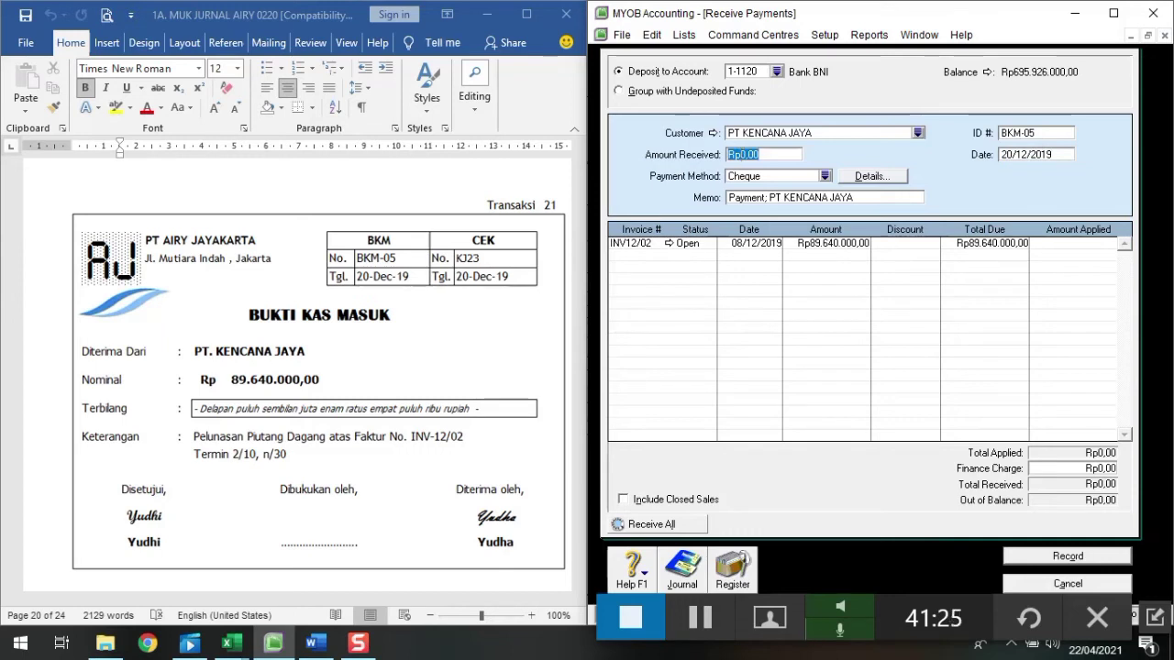
pyautogui.write('89.')
pyautogui.write('640.000')
pyautogui.press('Tab')
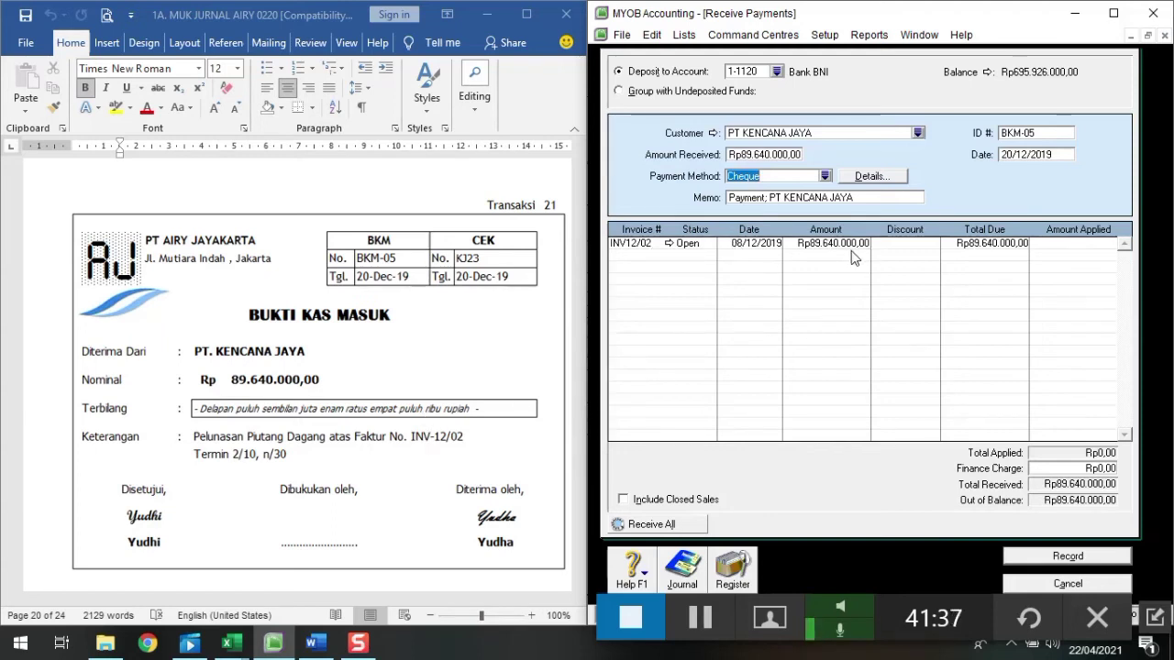
# Apply the full Rp89.640.000 to invoice INV12/02, then review the recap, record the receipt and close the form
pyautogui.click(1095, 249)
pyautogui.press('Tab')
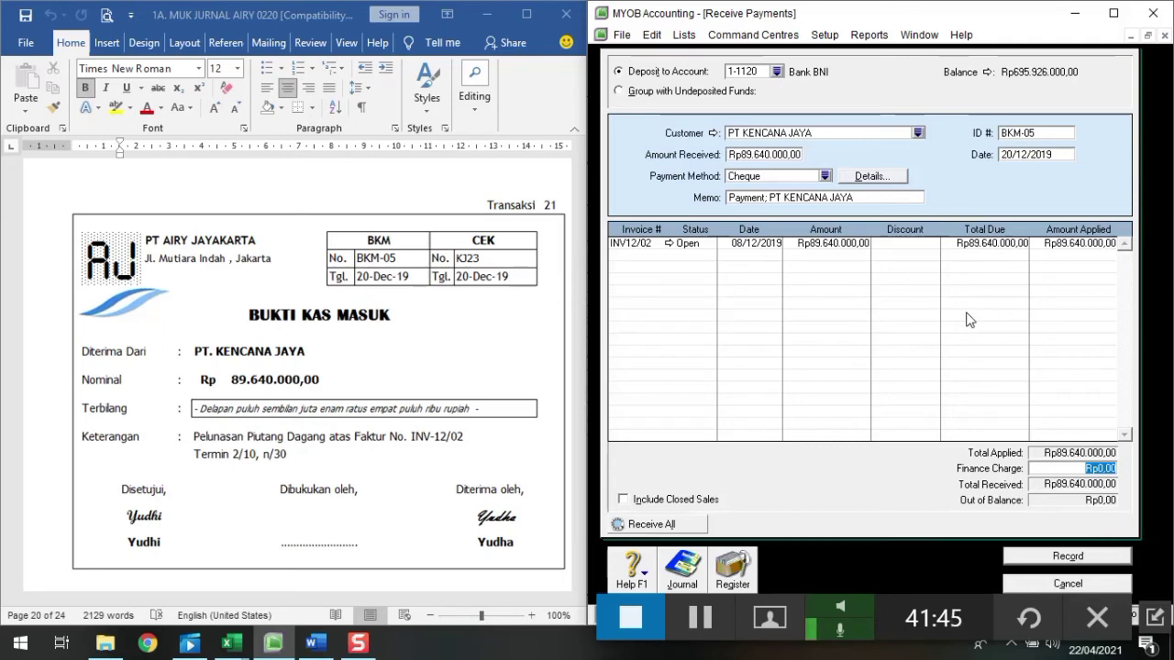
pyautogui.hotkey('ctrl', 'r')
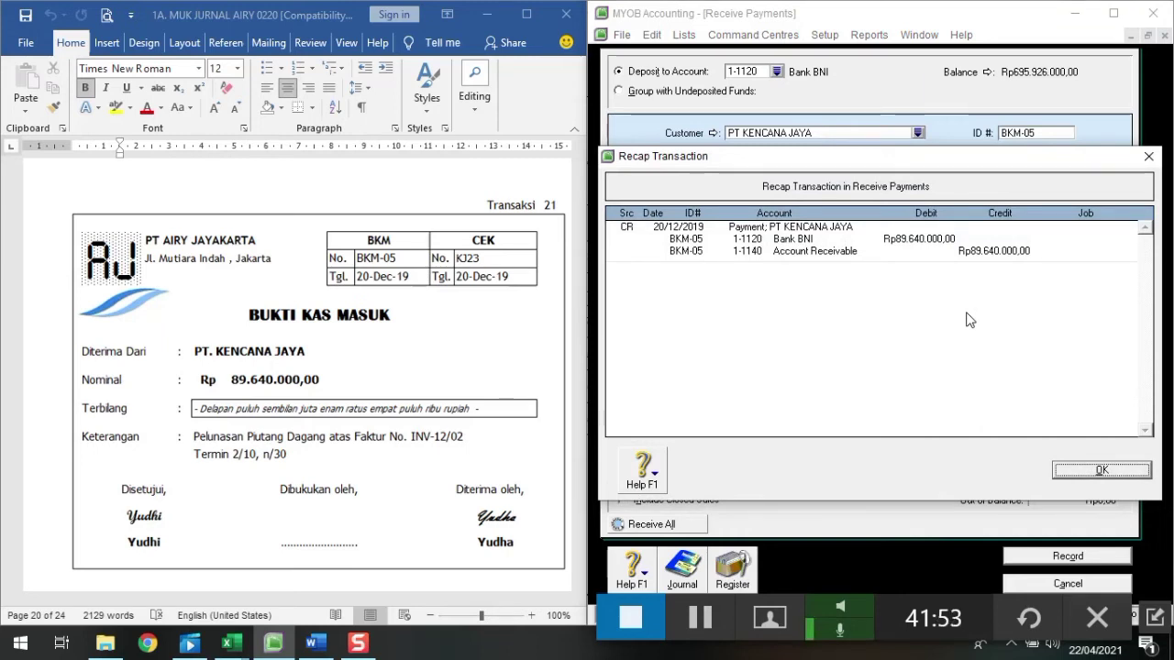
pyautogui.click(1101, 470)
pyautogui.click(1068, 556)
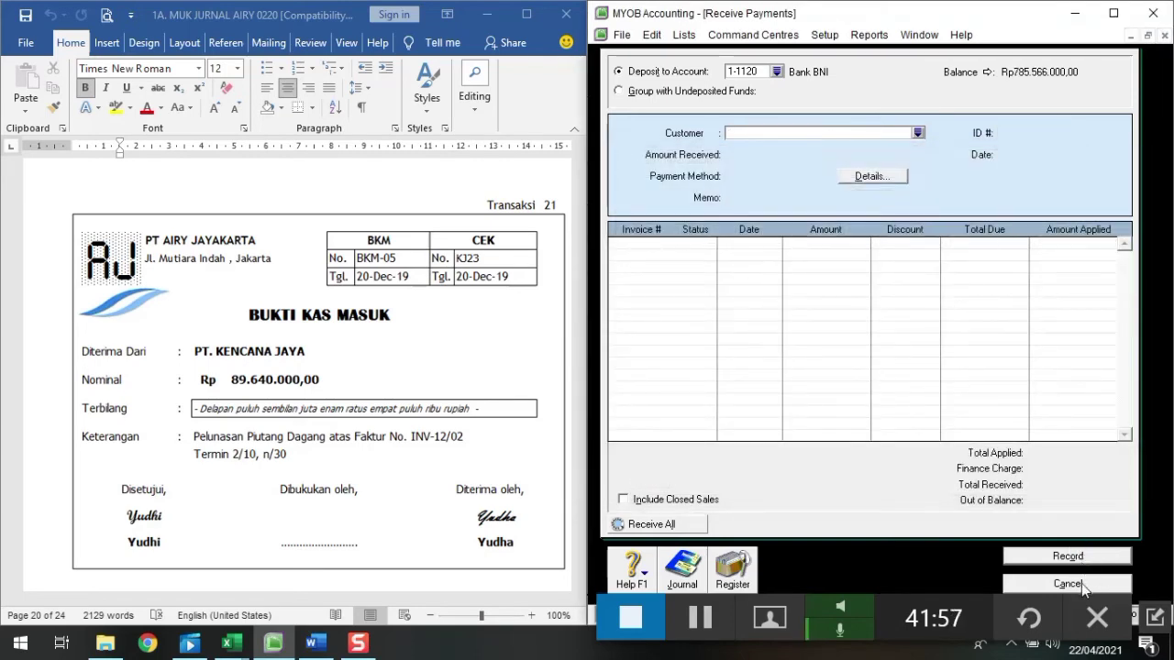
pyautogui.click(1081, 583)
# Find the Transaksi 22 cash payment in the Word document and start a Spend Money entry paid from account 1-1120 Bank BNI
pyautogui.scroll(-5, 454, 399)
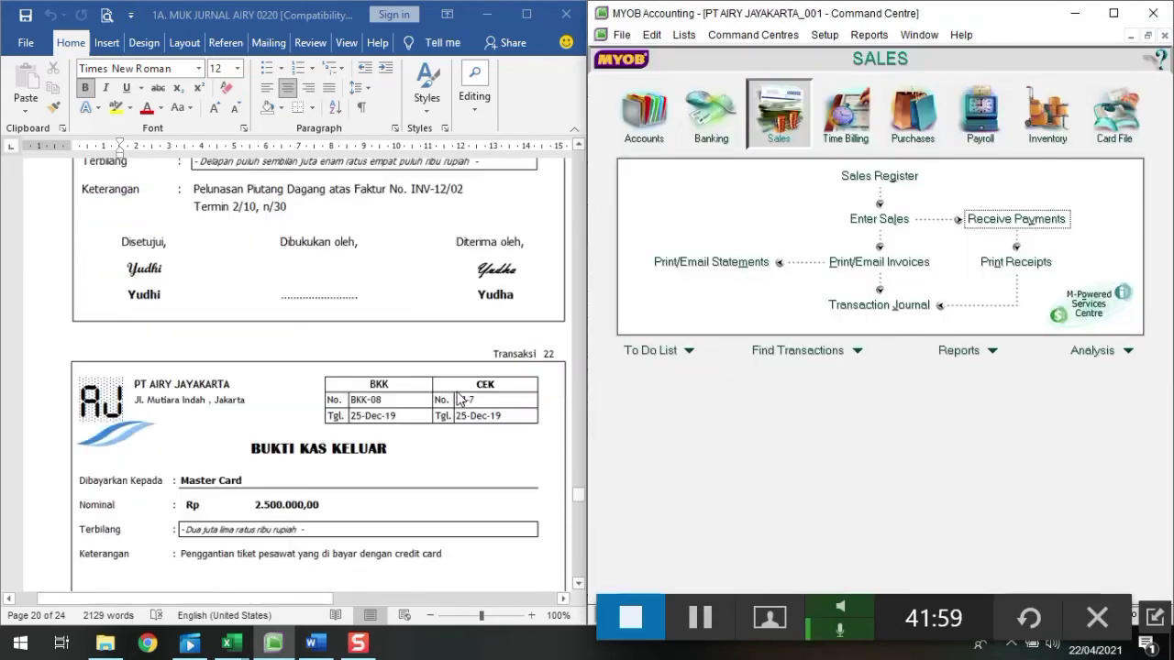
pyautogui.scroll(-3, 458, 398)
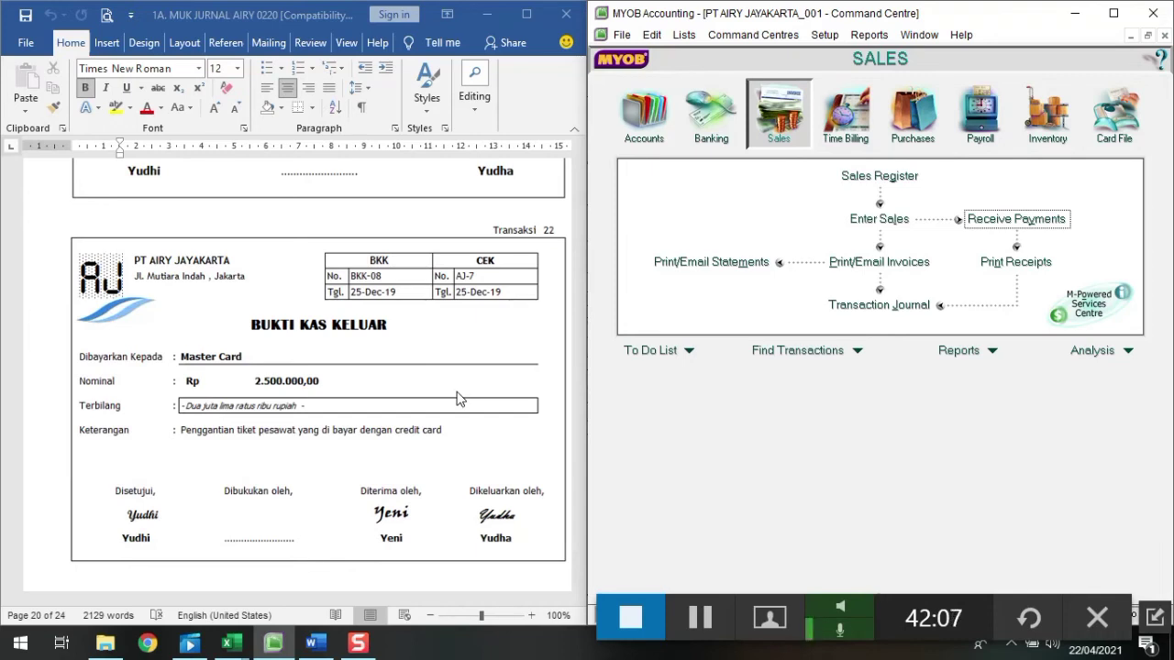
pyautogui.click(706, 117)
pyautogui.click(714, 187)
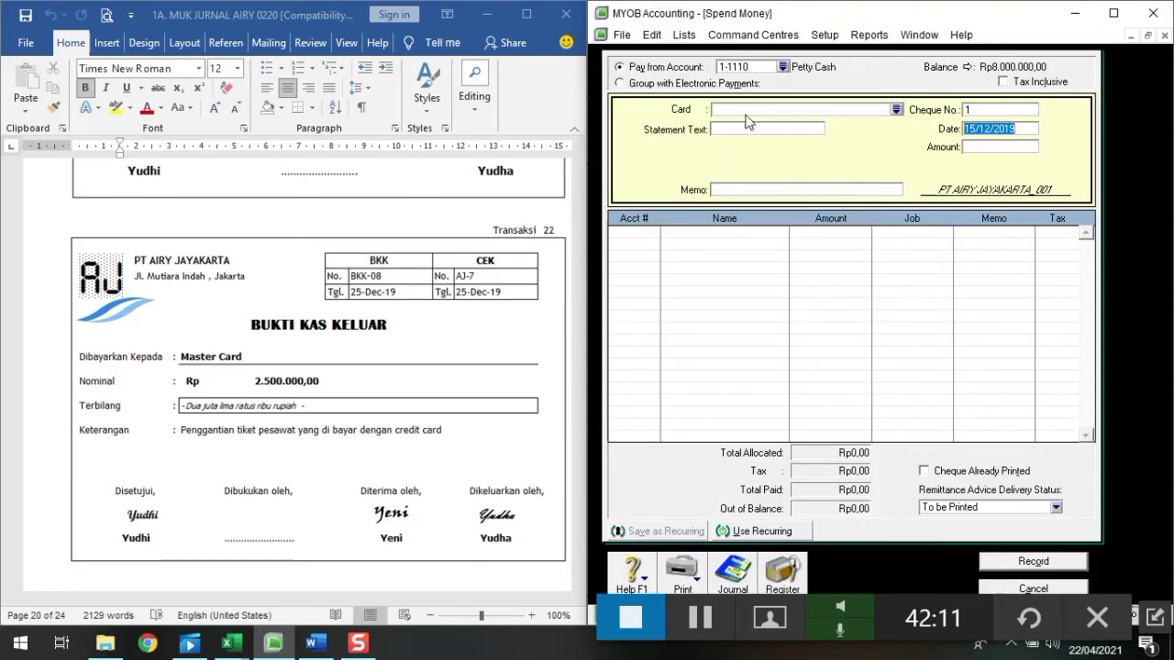
pyautogui.click(782, 67)
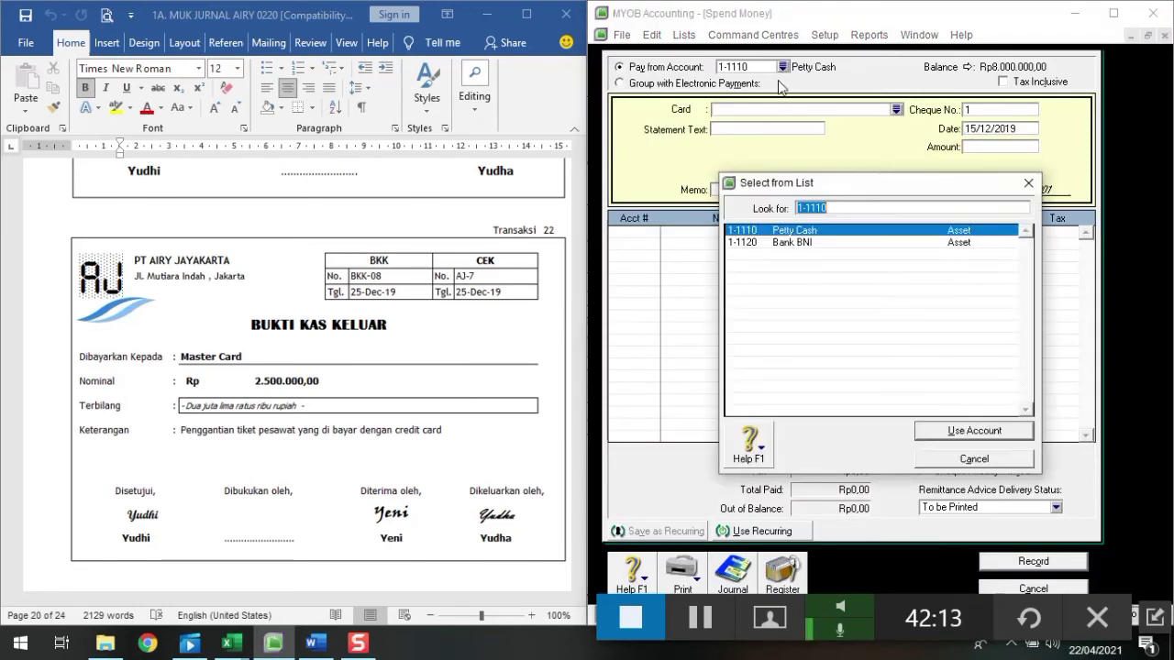
pyautogui.click(806, 242)
pyautogui.click(935, 430)
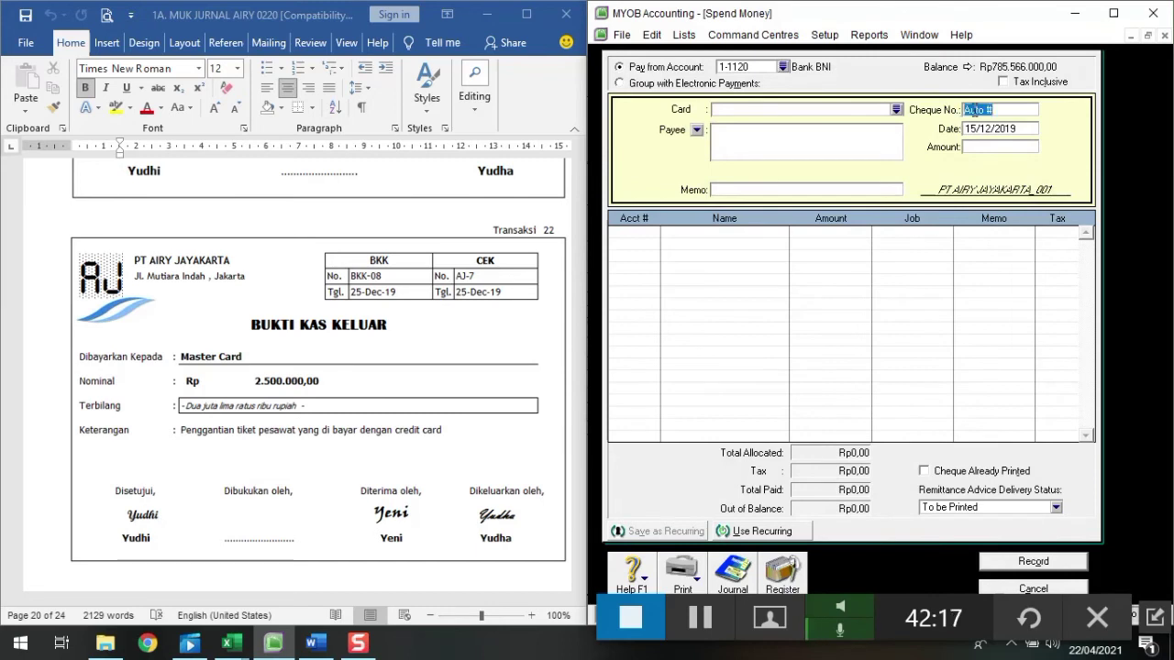
# Set the payment's cheque number to BKK-08 and its date to 25/12/2019
pyautogui.write('BKK-08')
pyautogui.press('Tab')
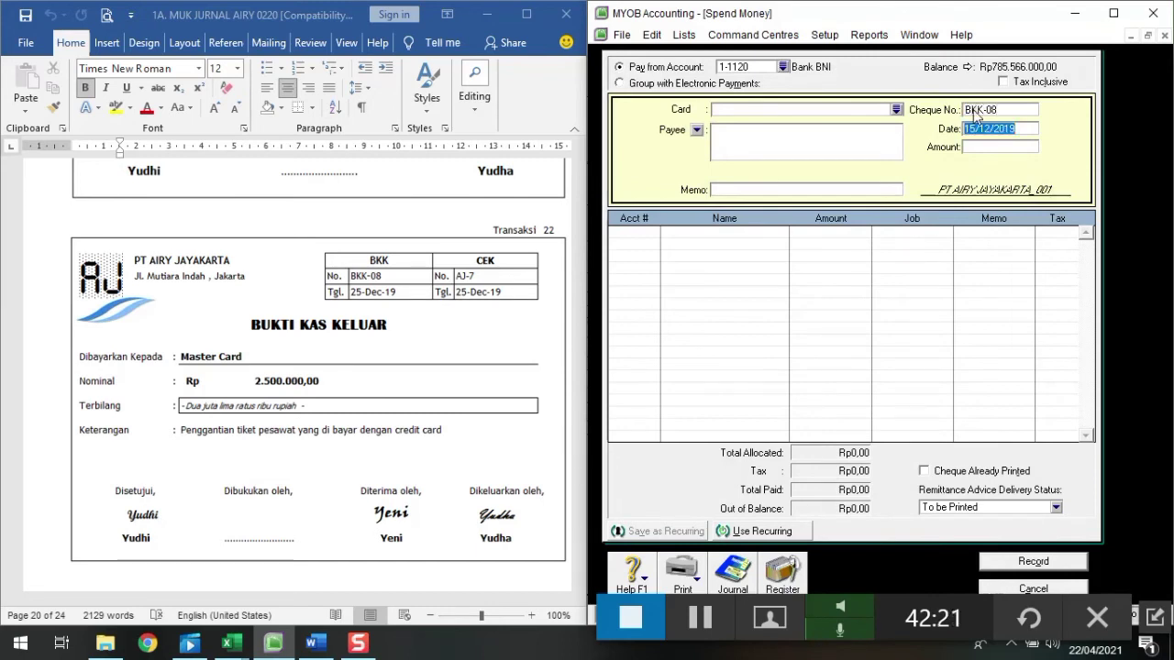
pyautogui.write('25/12')
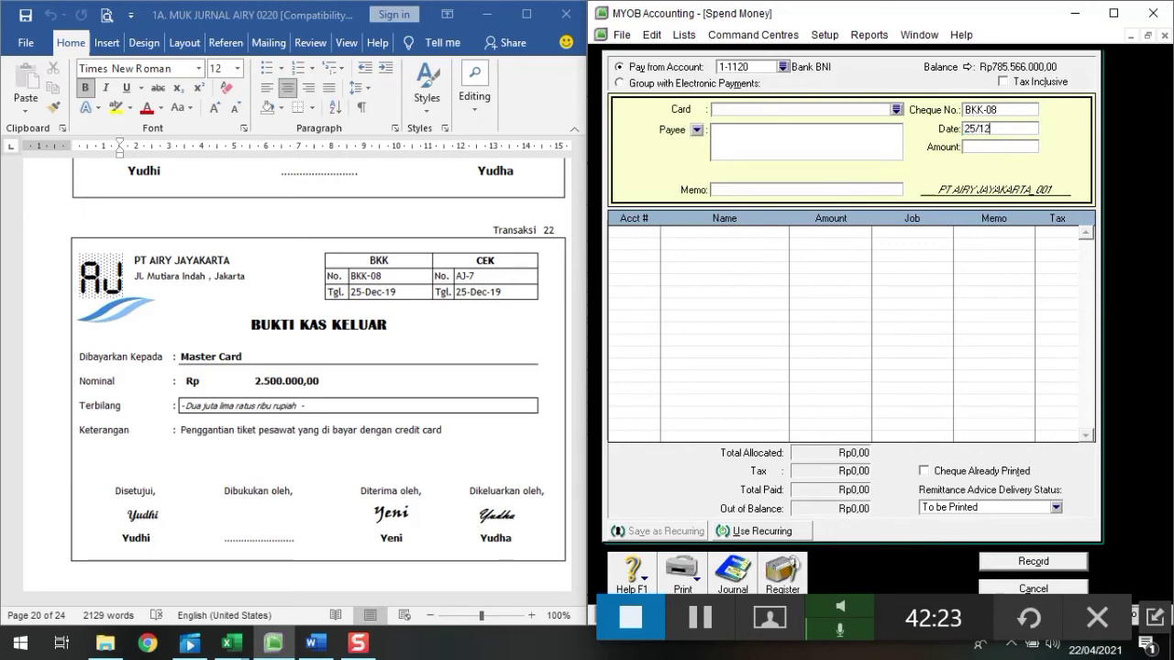
pyautogui.write('/2019')
pyautogui.press('Tab')
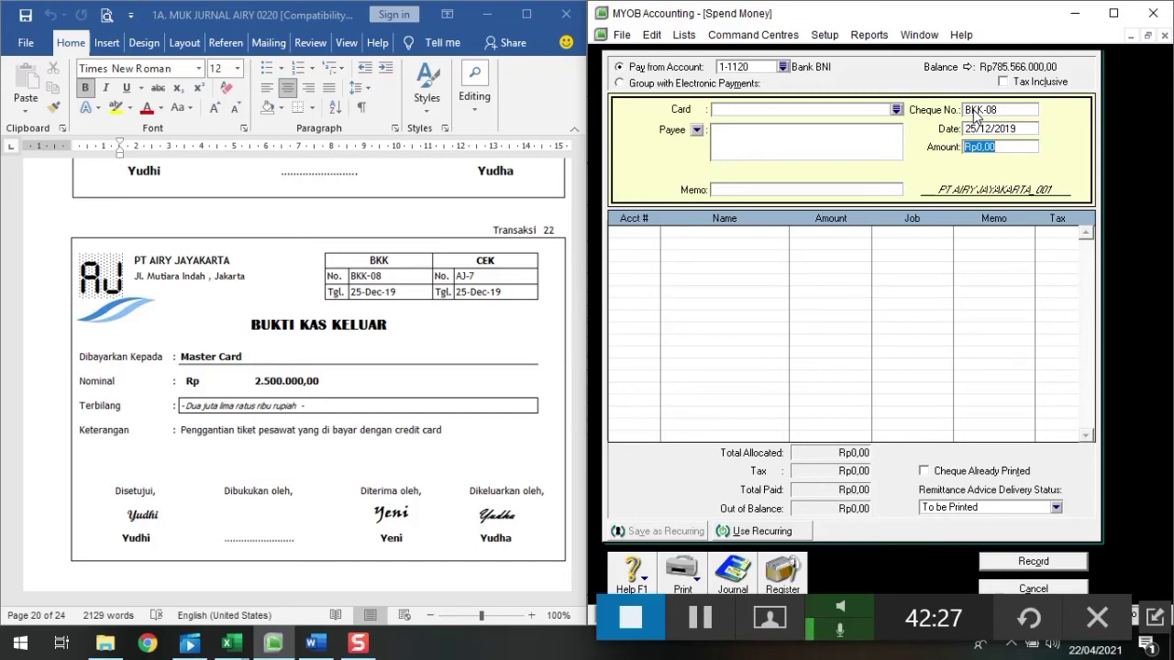
# Enter Rp2.500.000 as the payment amount and MASTER CARD as the payee
pyautogui.press('BackSpace')
pyautogui.write('2.5')
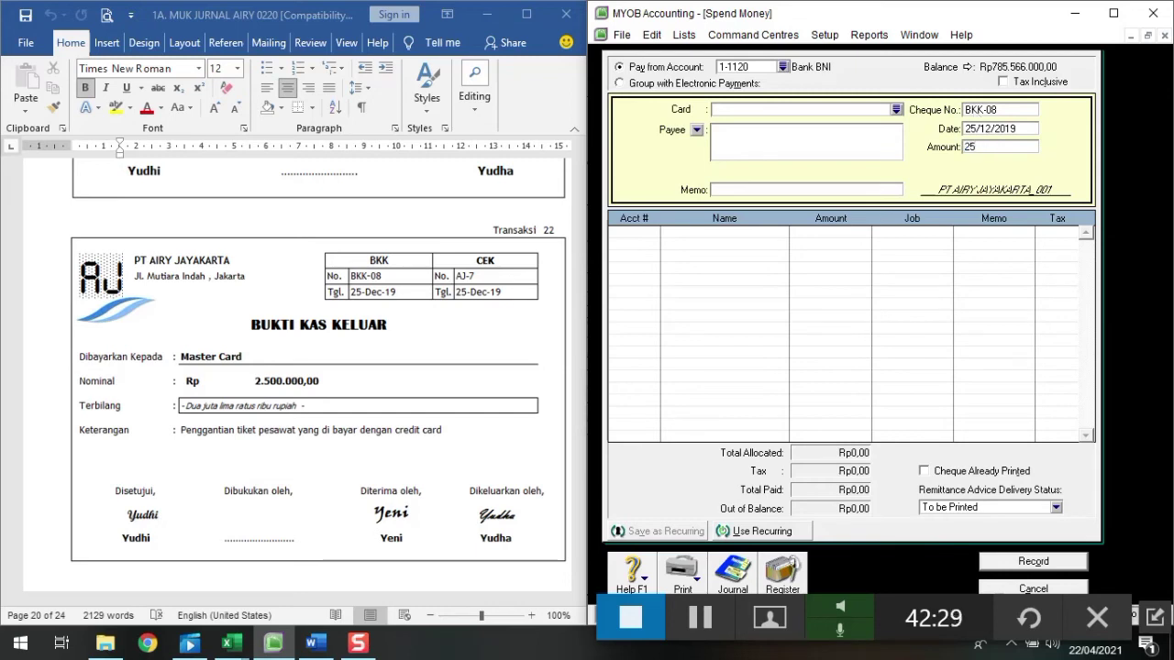
pyautogui.write('00.000')
pyautogui.press('Tab')
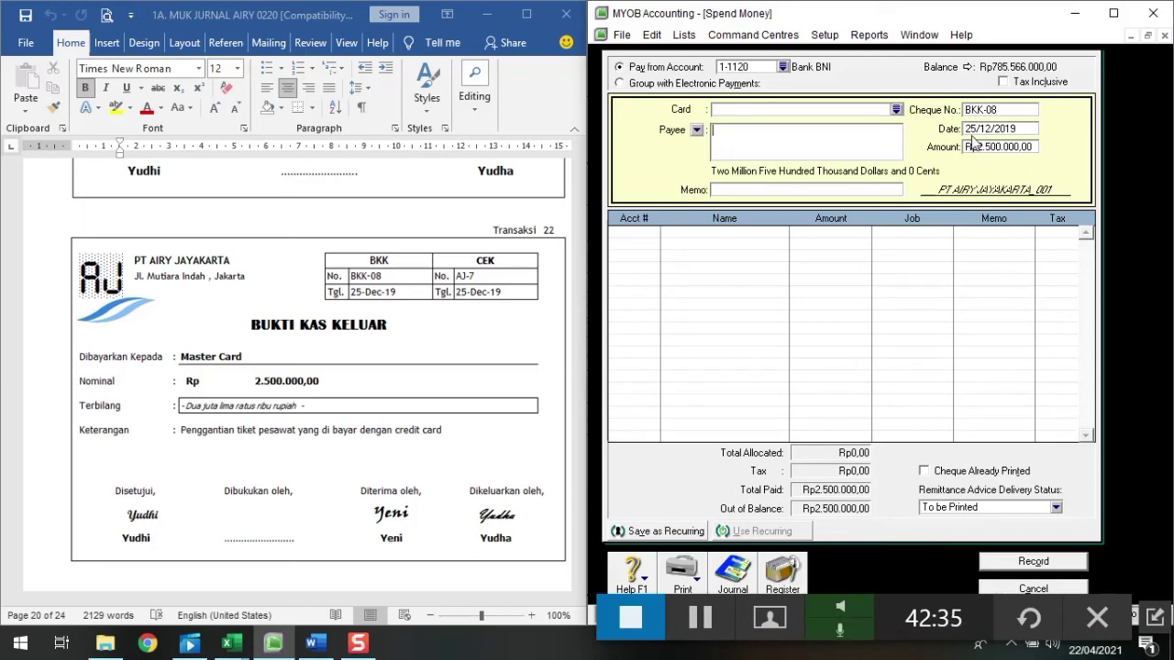
pyautogui.write('MASTER CARD')
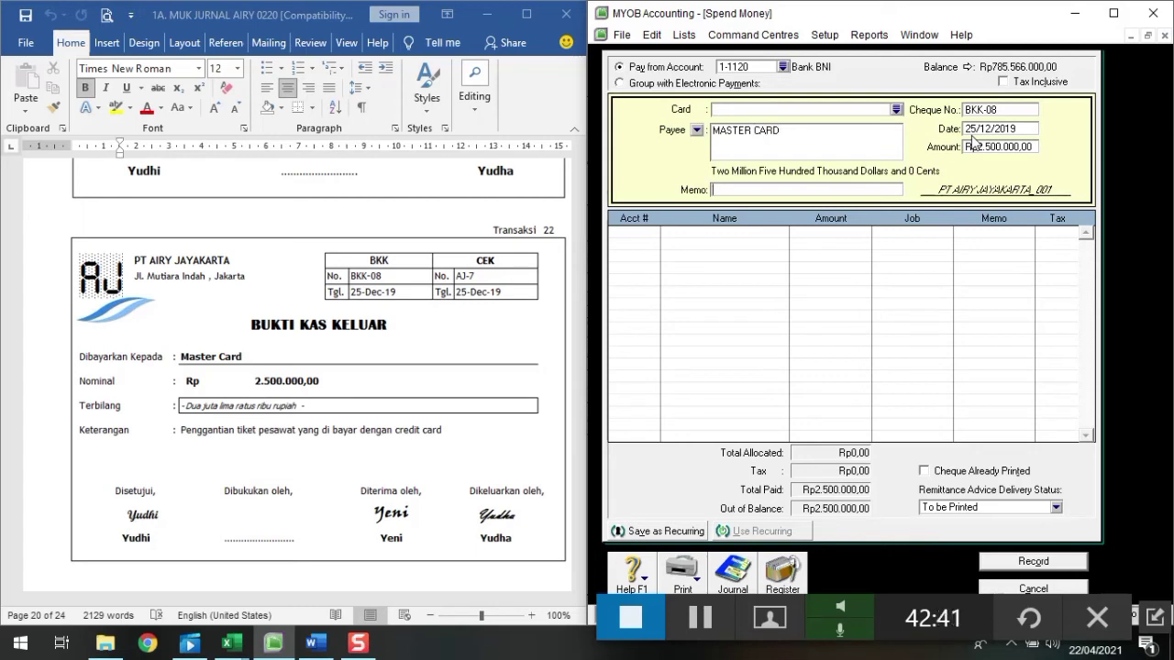
# Enter the payment memo PENGGANTIAN TIKET PESAWAT DENGAN CC
pyautogui.write('PENGGANTIAN')
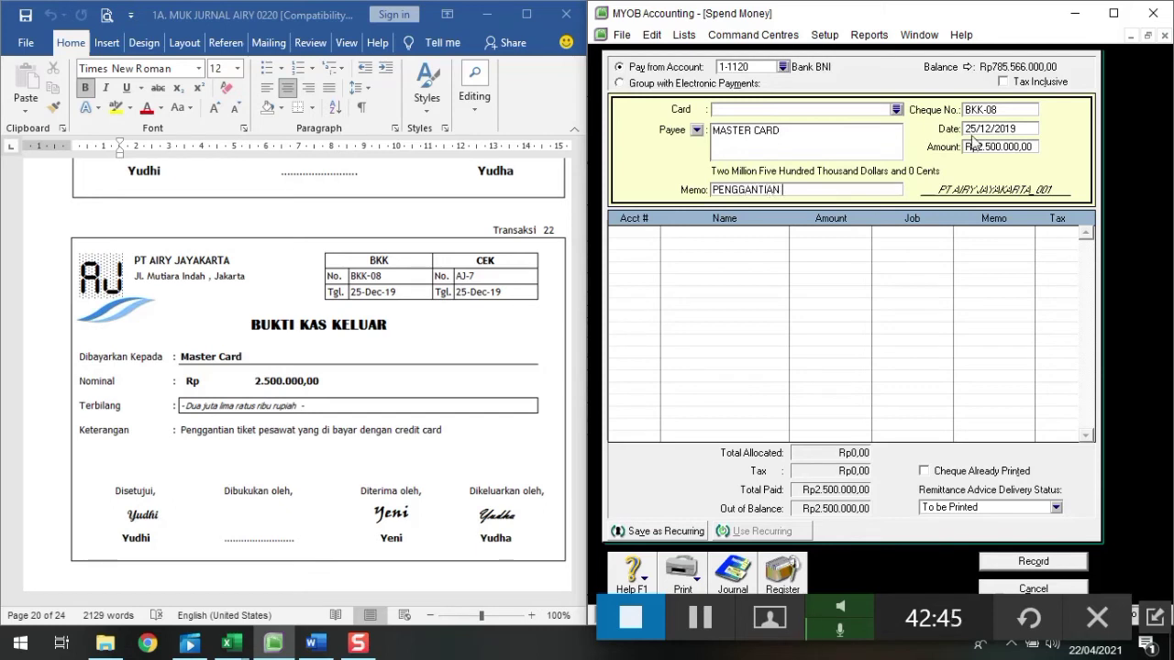
pyautogui.write(' TIKET PESAWAT')
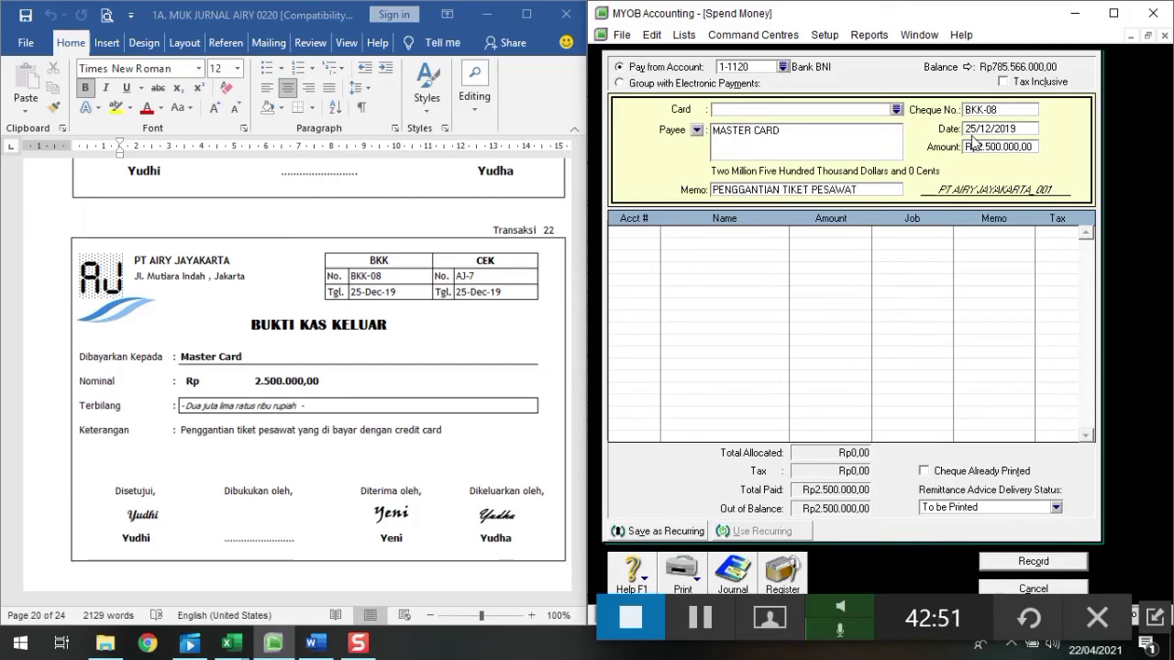
pyautogui.write(' DENGAN CC')
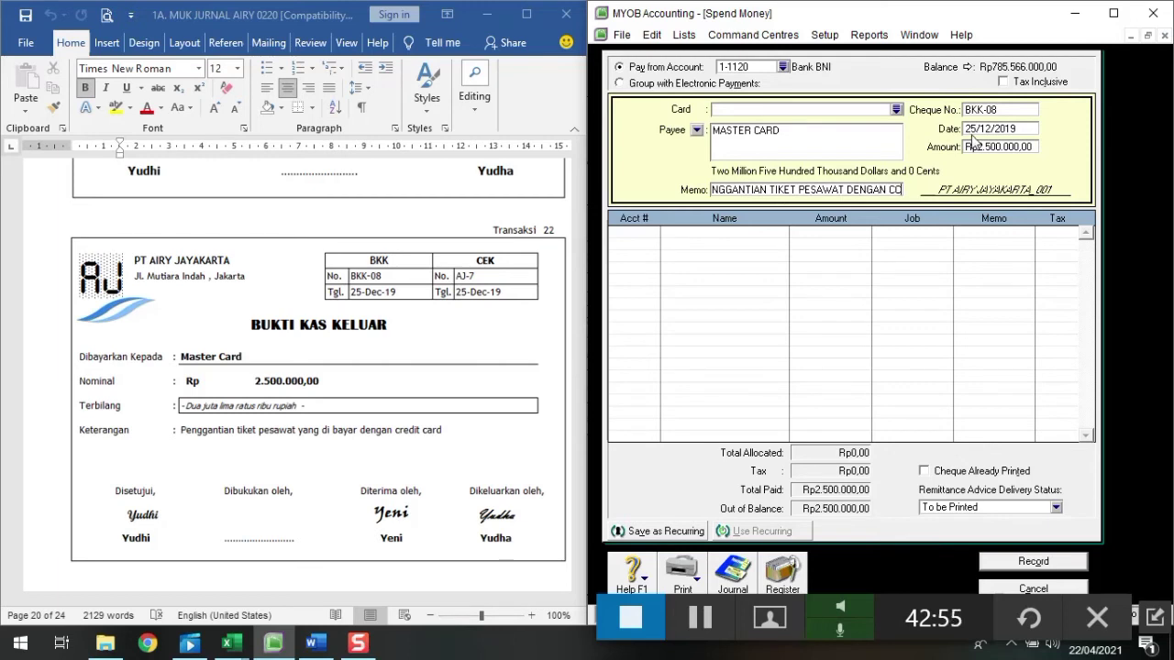
pyautogui.press('Tab')
# Allocate the full Rp2.500.000 payment to account 2-1105 Credit Card
pyautogui.click(706, 612)
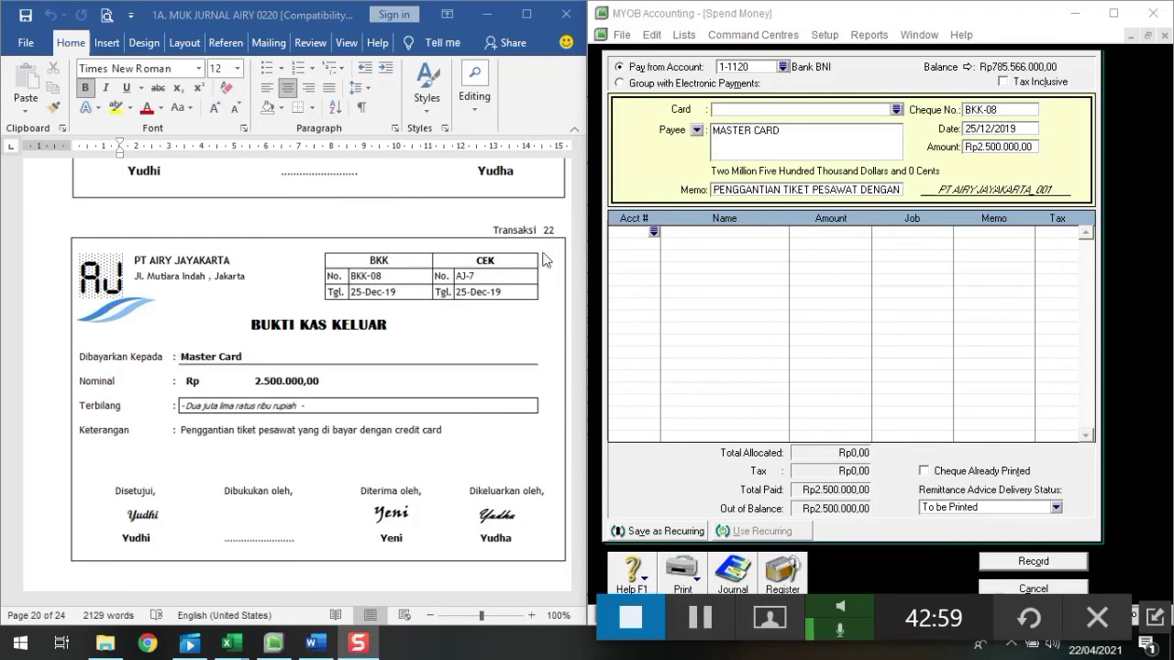
pyautogui.click(655, 233)
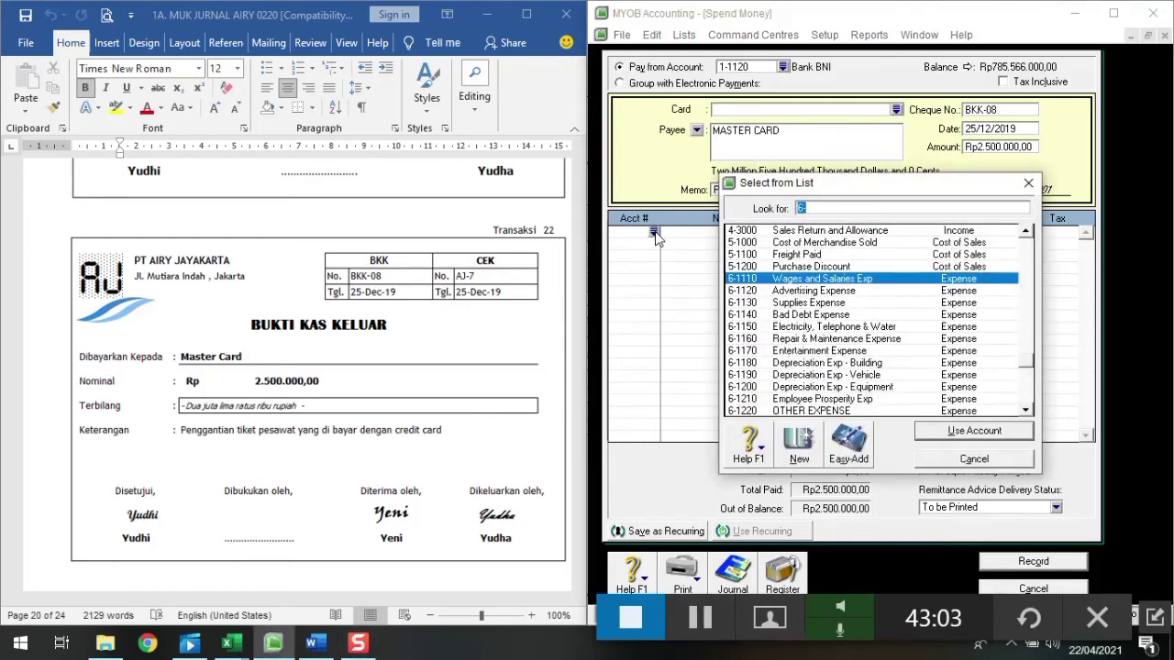
pyautogui.write('2')
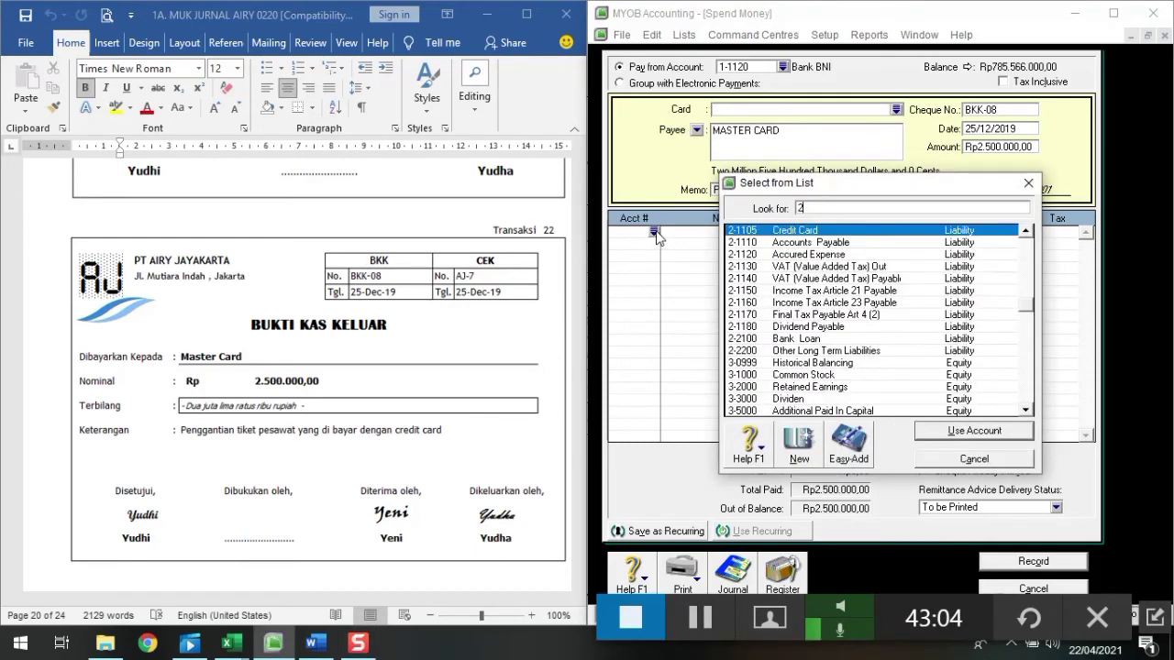
pyautogui.click(954, 431)
pyautogui.press('Return')
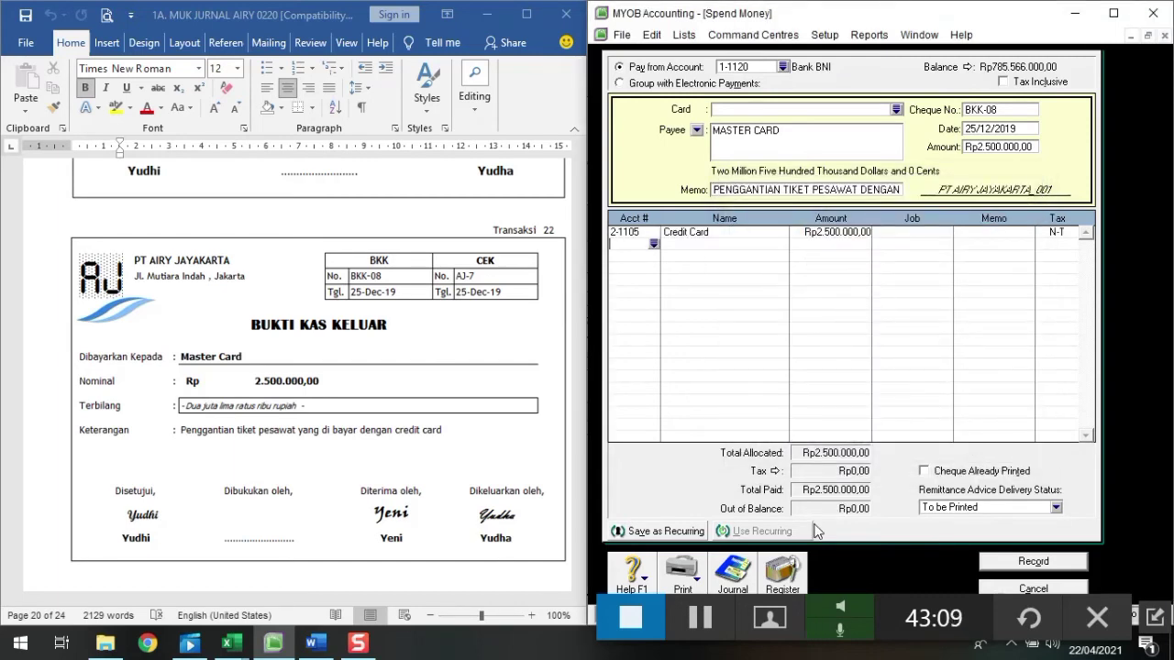
# Review the recap of the Master Card payment's journal entries, then record it and close the Spend Money form
pyautogui.hotkey('ctrl', 'r')
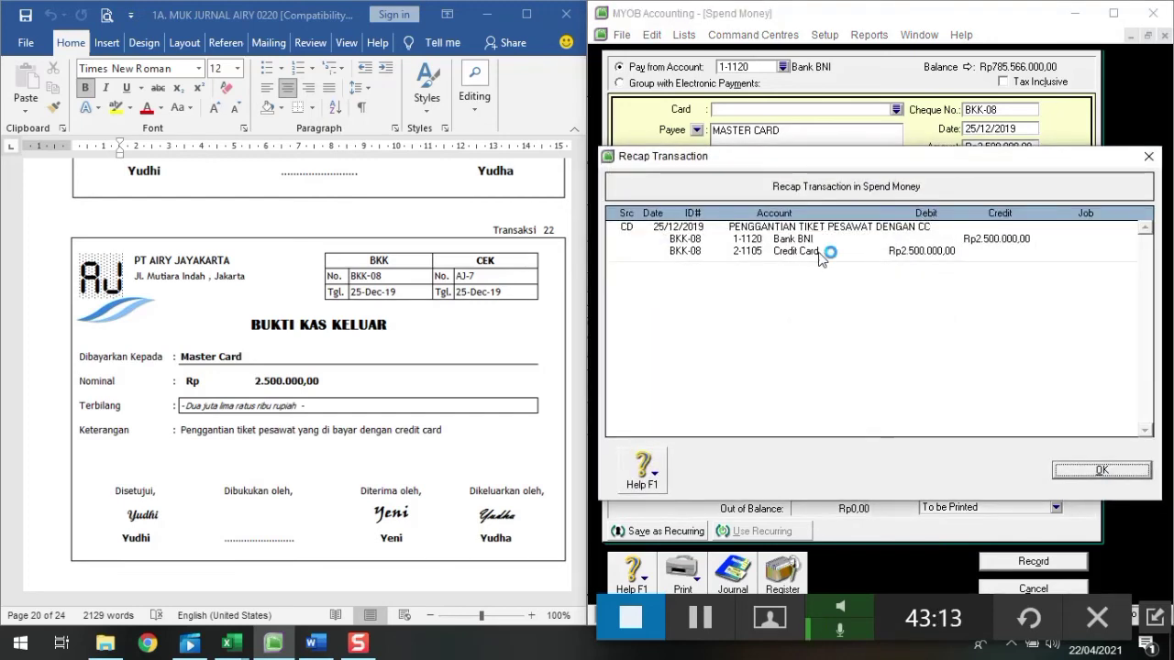
pyautogui.click(1126, 471)
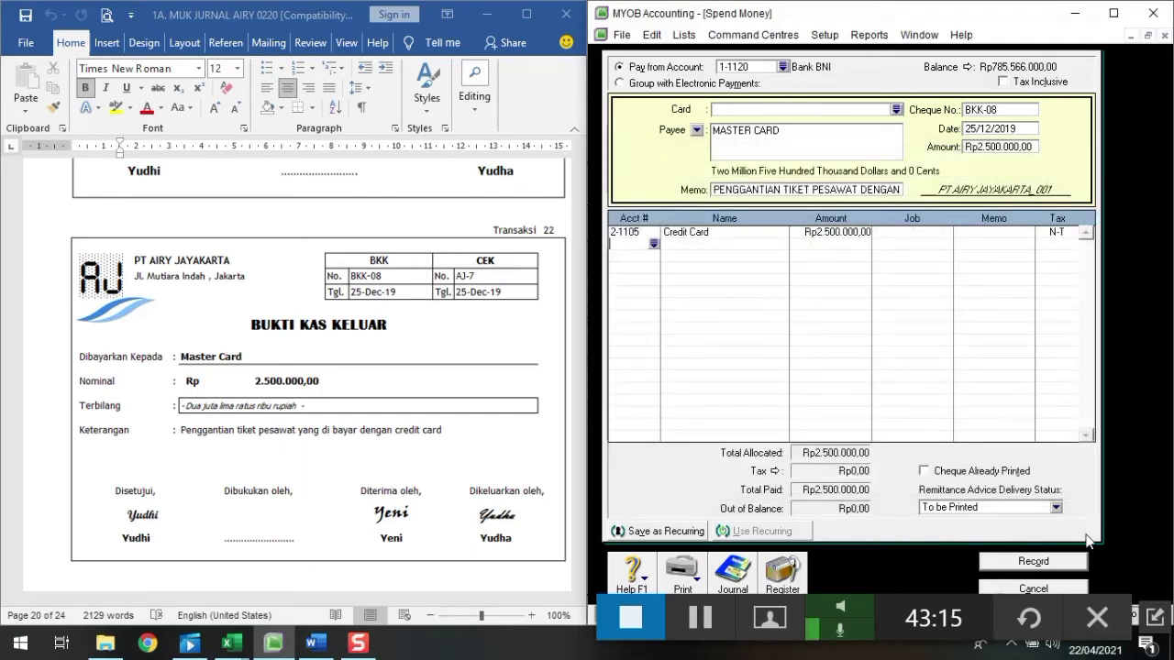
pyautogui.click(1045, 561)
pyautogui.click(1034, 588)
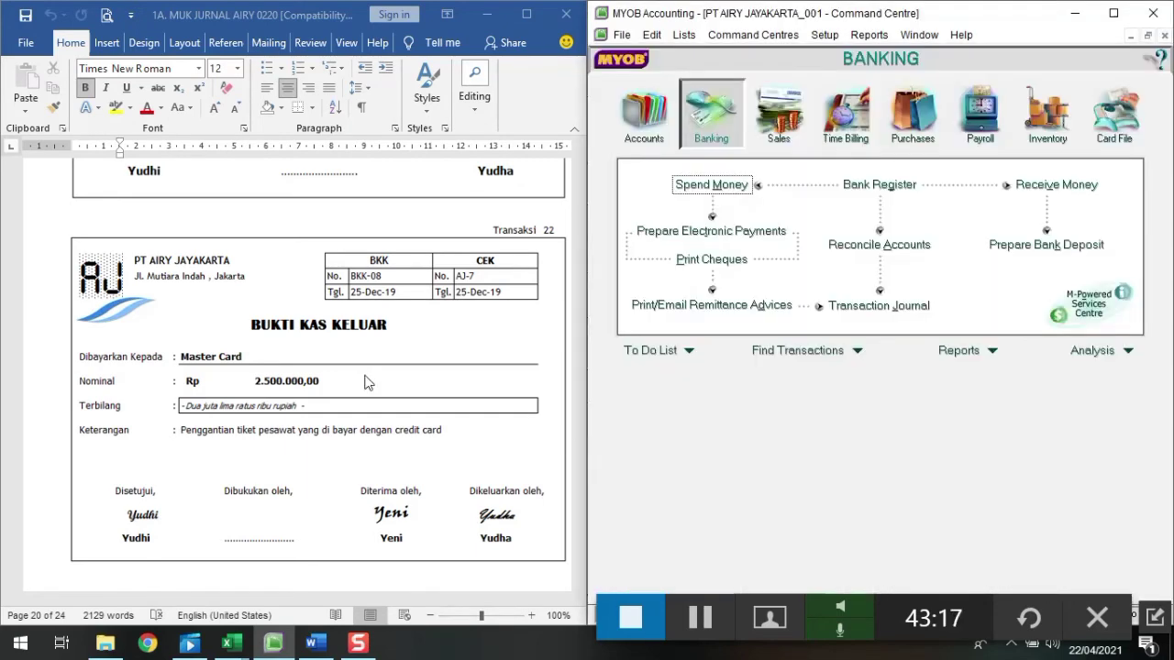
# Find the Transaksi 23 cash receipt in the Word document and start a customer payment receipt for PT BANYU BUANA
pyautogui.scroll(-5, 388, 459)
pyautogui.scroll(4, 388, 459)
pyautogui.scroll(-5, 388, 458)
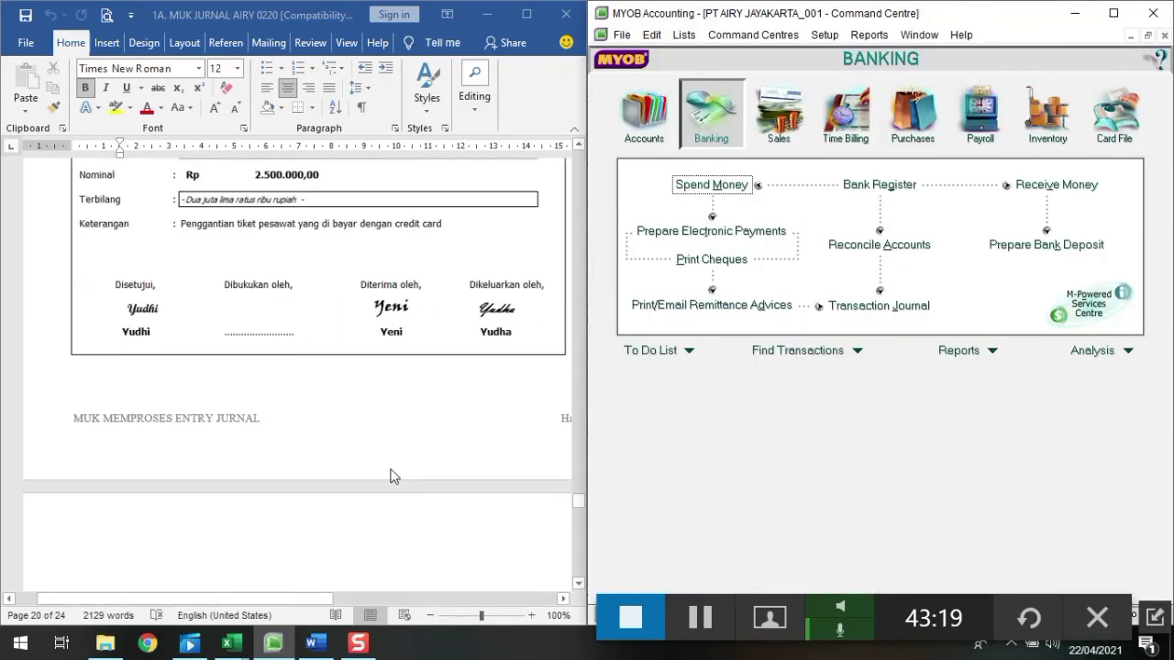
pyautogui.scroll(-7, 392, 482)
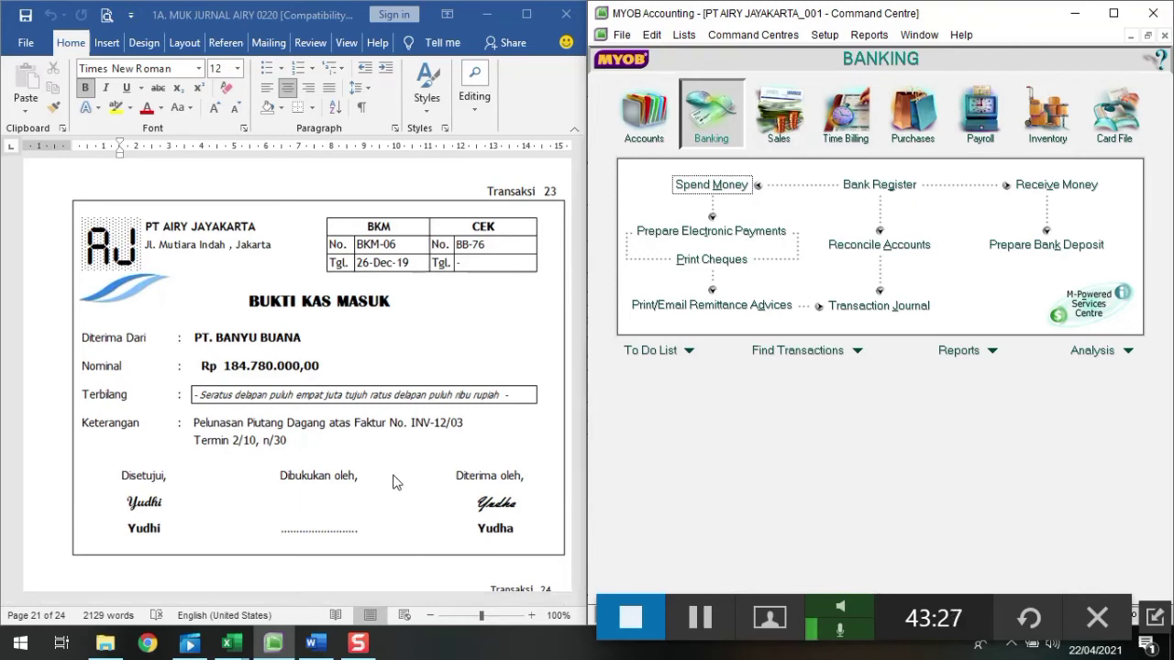
pyautogui.click(775, 127)
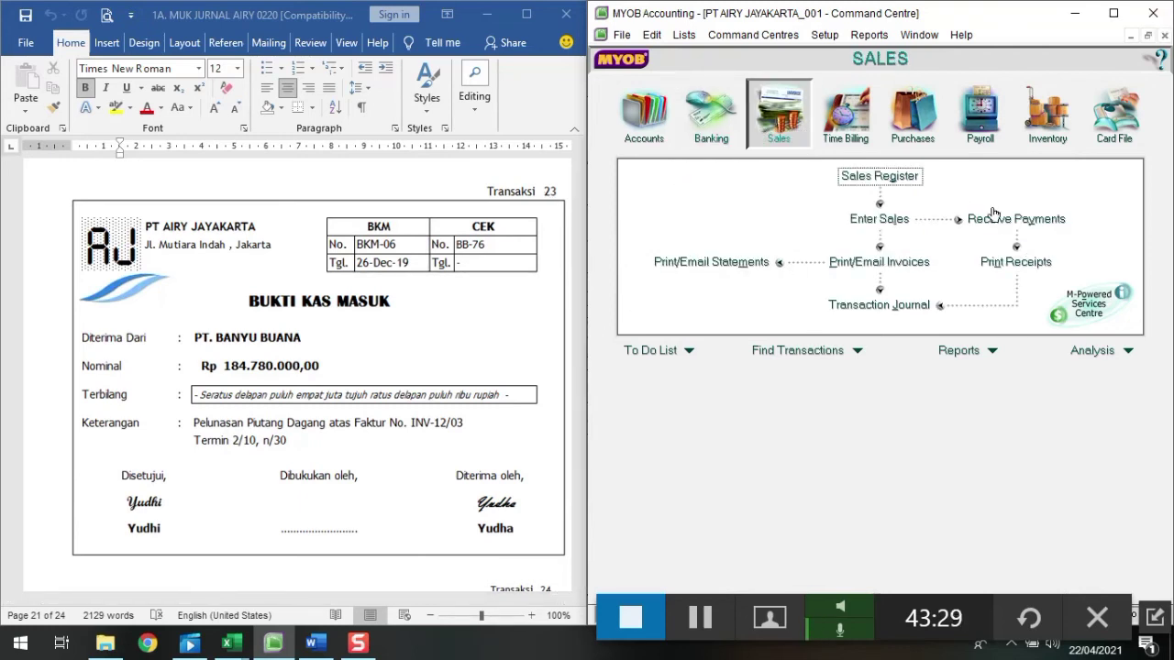
pyautogui.click(1016, 220)
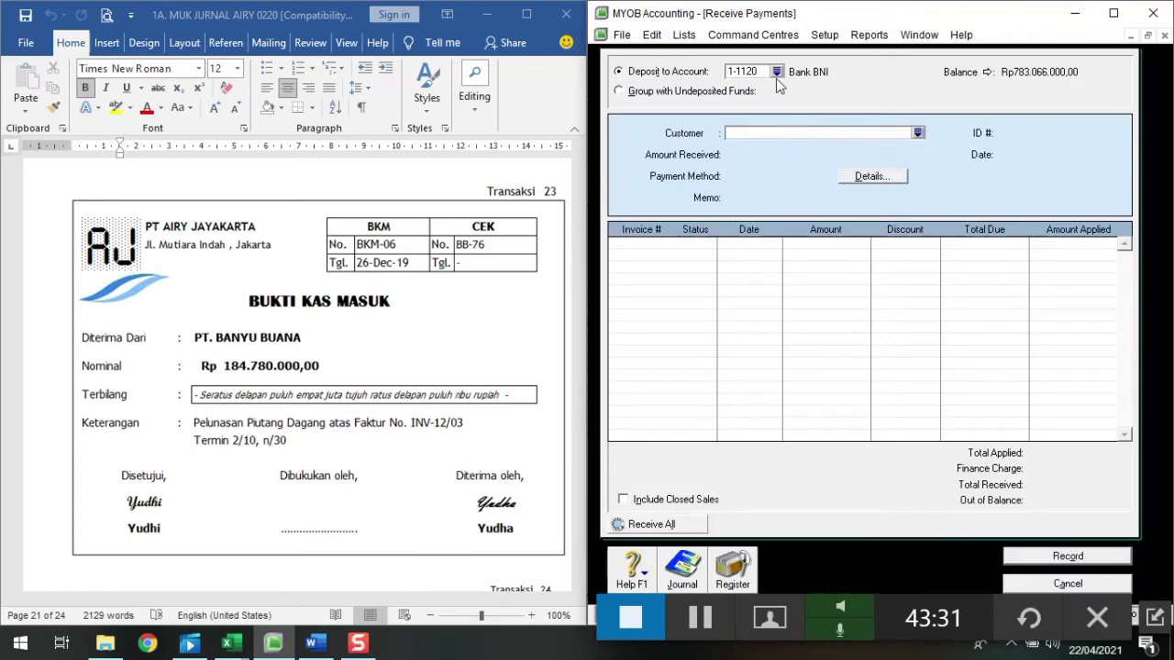
pyautogui.click(917, 132)
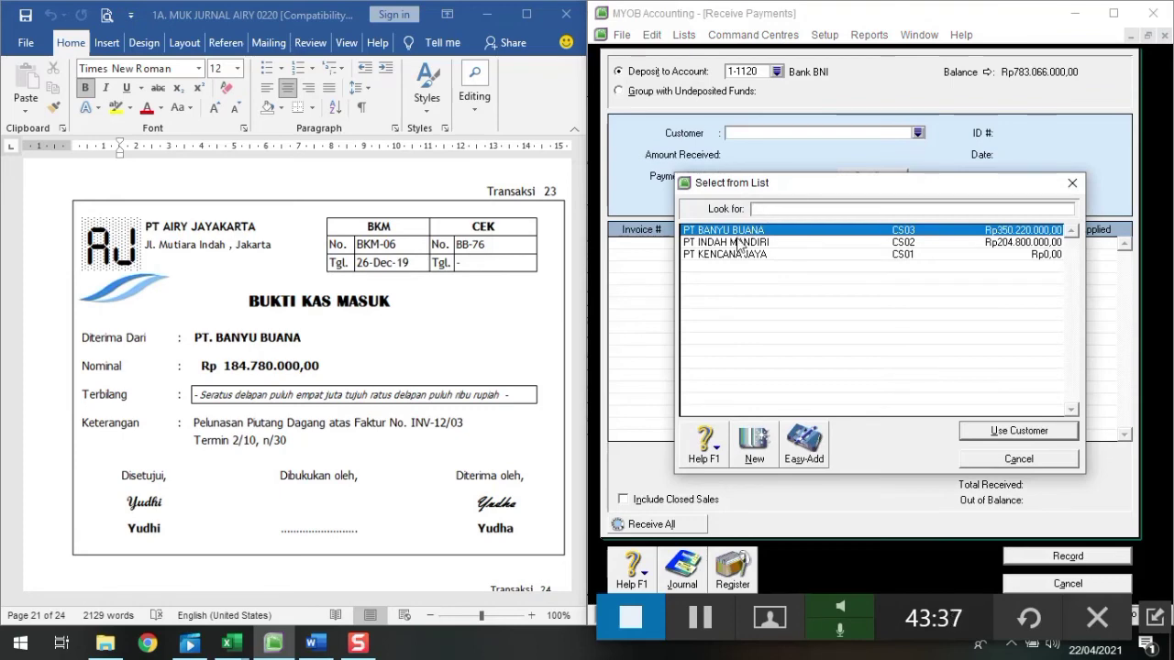
pyautogui.click(990, 430)
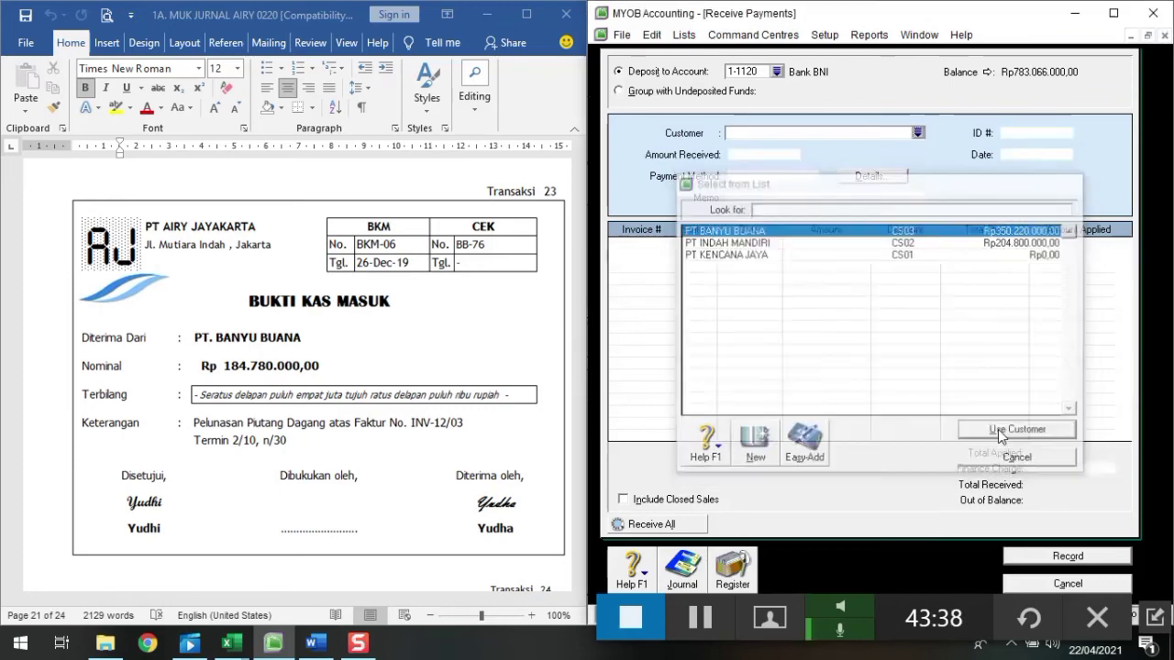
# Set the PT BANYU BUANA receipt's ID number to BKM-06 and its date to 26/12/2019
pyautogui.click(1027, 135)
pyautogui.write('BKM')
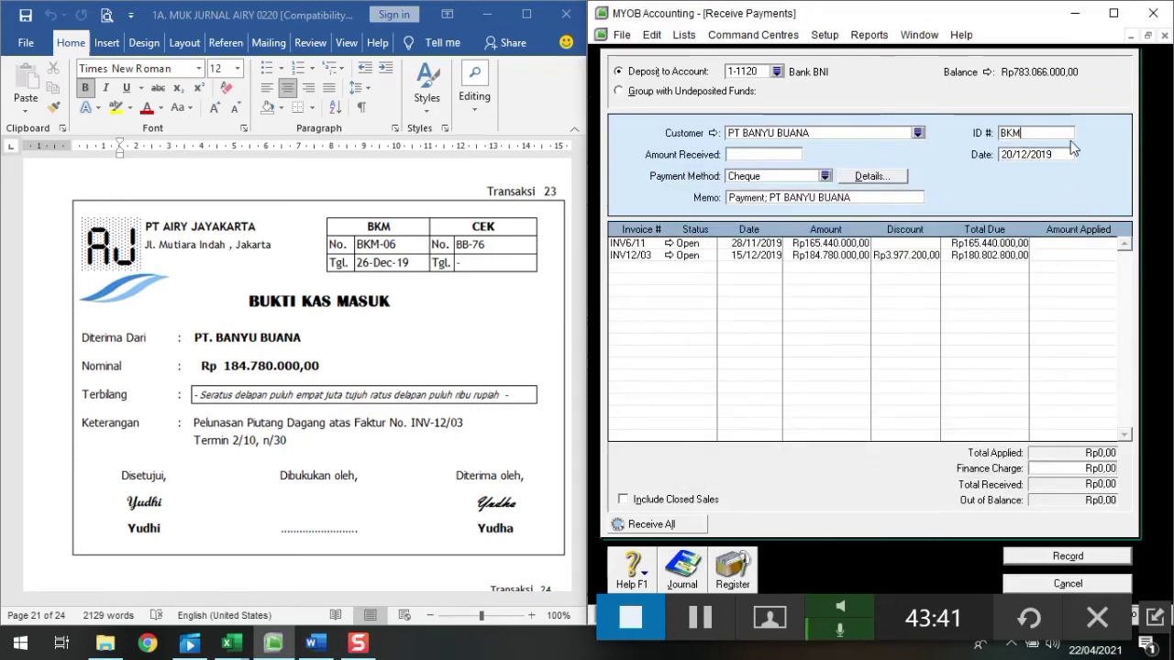
pyautogui.write('-06')
pyautogui.press('Tab')
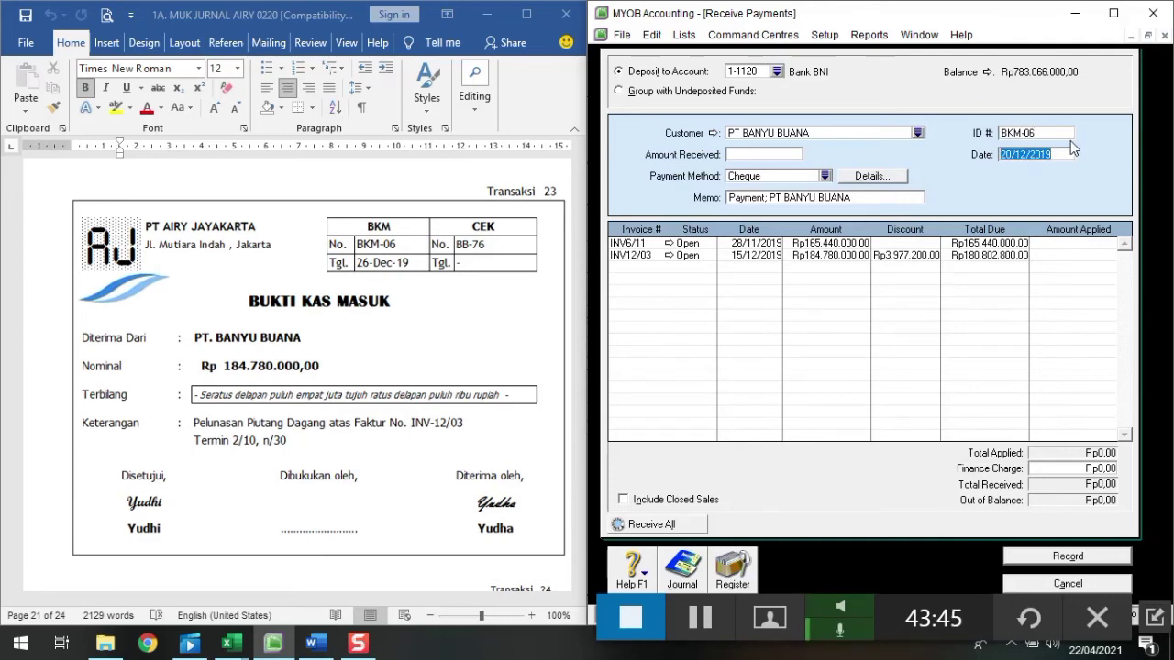
pyautogui.write('26/12/20')
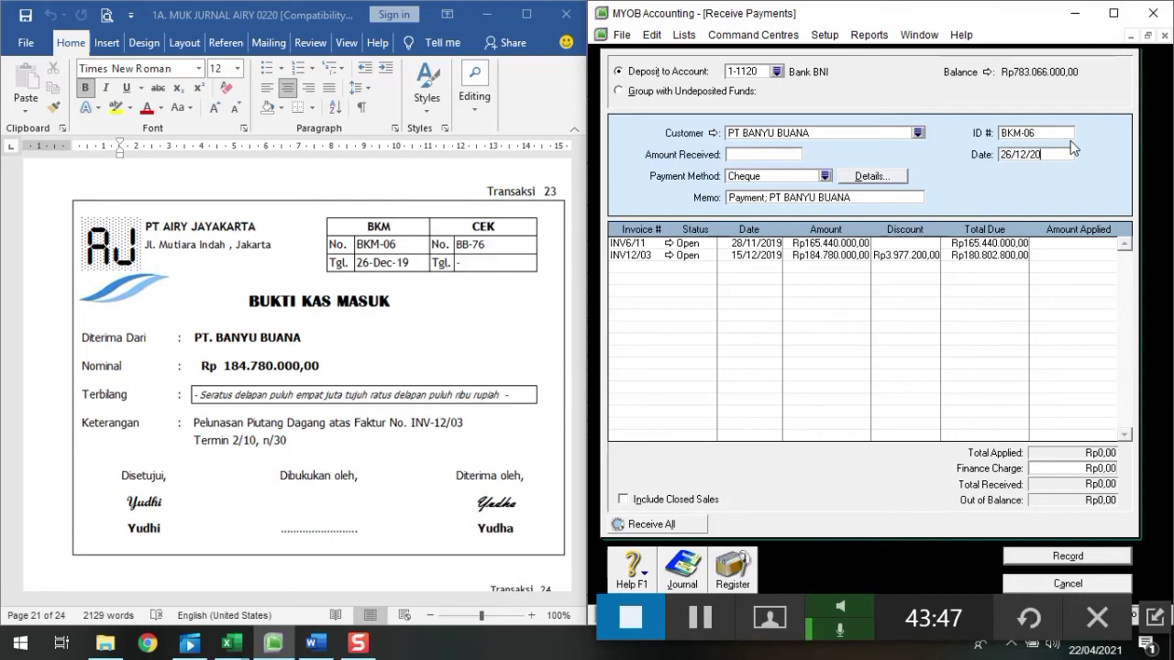
pyautogui.write('19')
pyautogui.press('Tab')
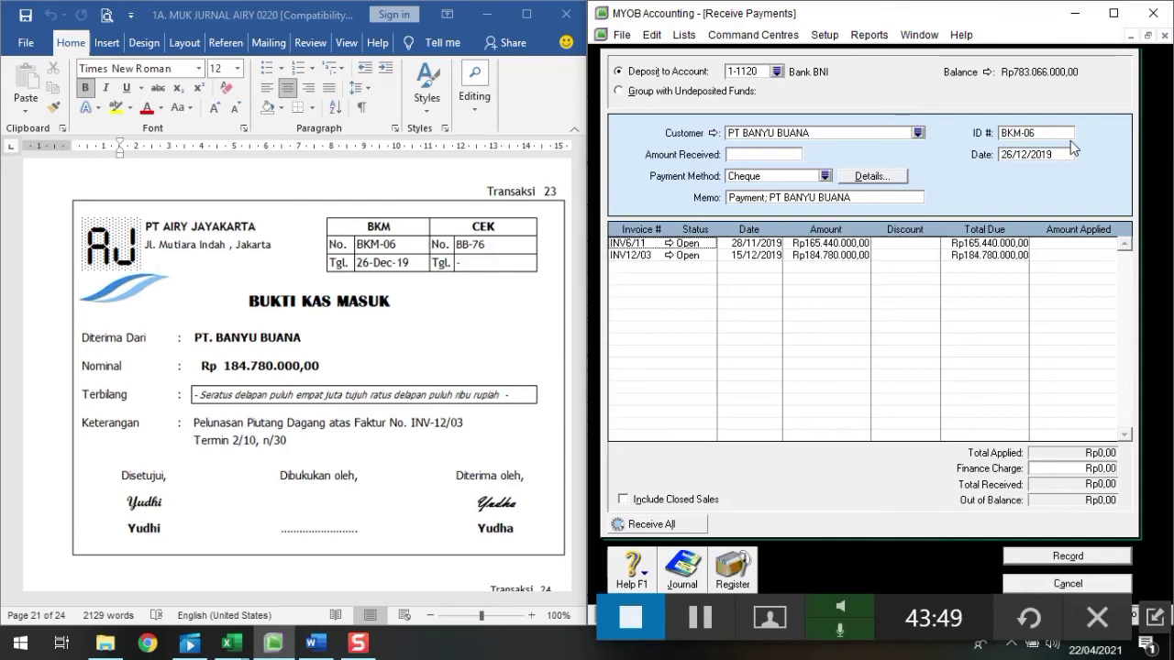
# Enter Rp184.780.000 as the amount received from PT BANYU BUANA and apply it in full to invoice INV12/03
pyautogui.click(743, 156)
pyautogui.write('18')
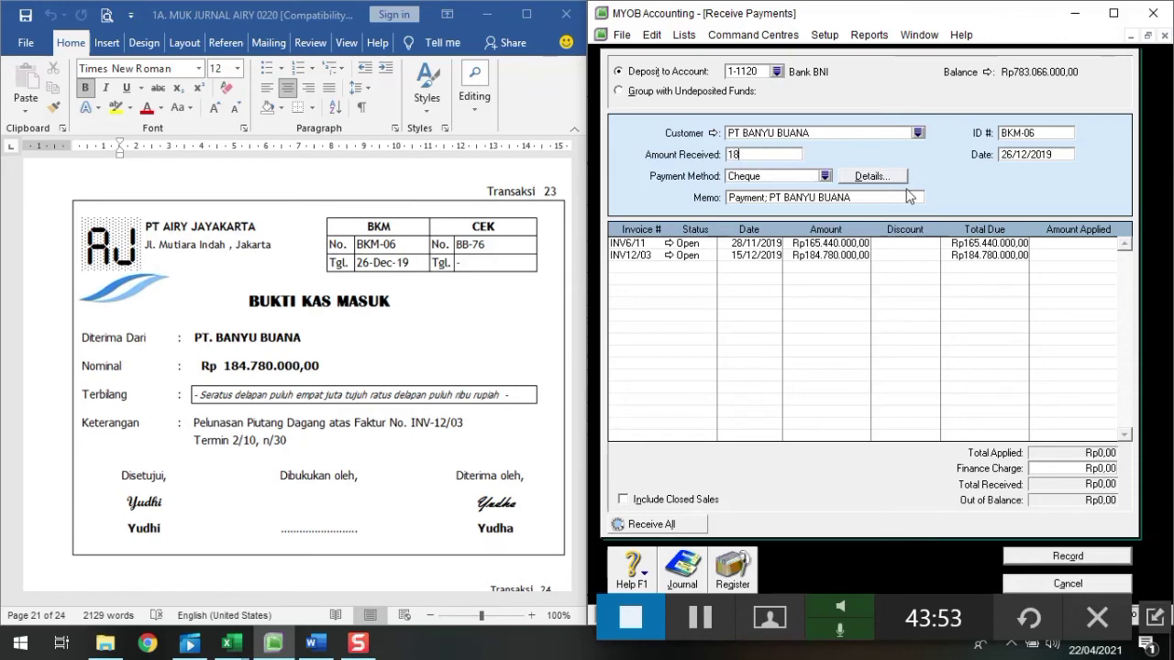
pyautogui.write('4780000')
pyautogui.press('Tab')
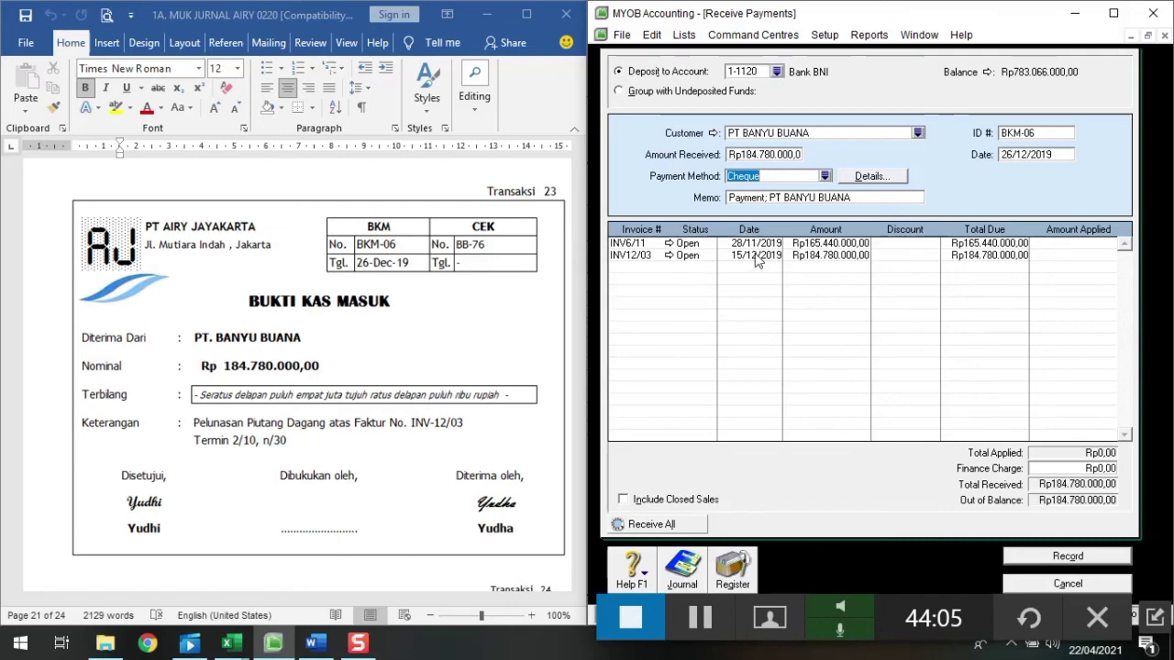
pyautogui.click(1046, 256)
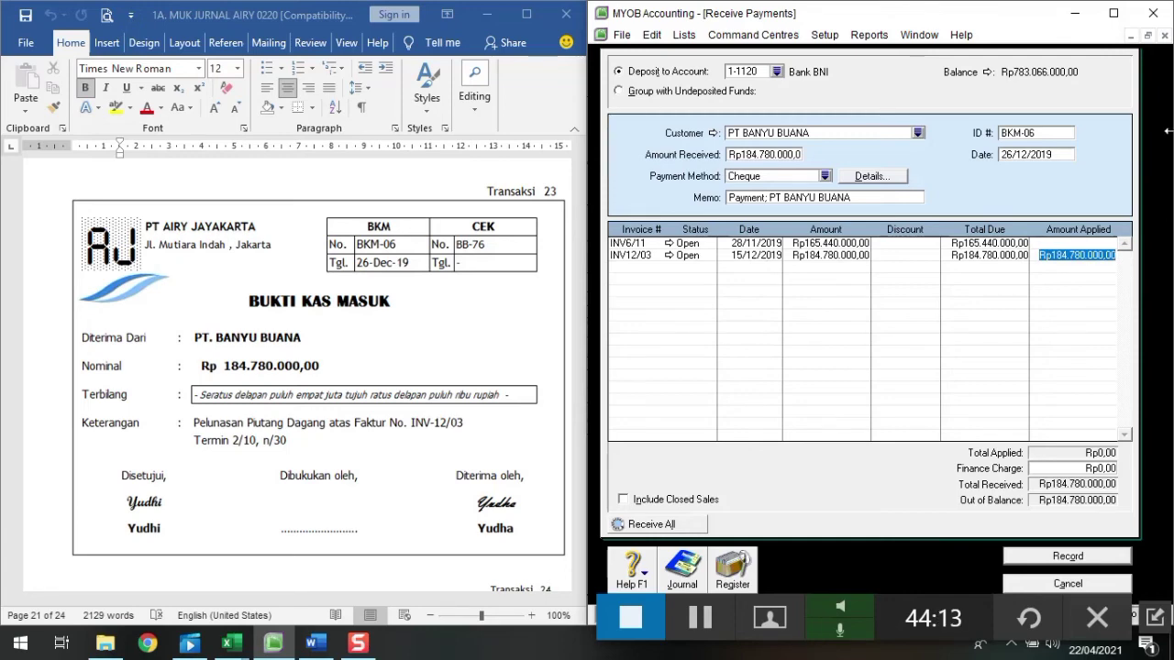
pyautogui.press('Tab')
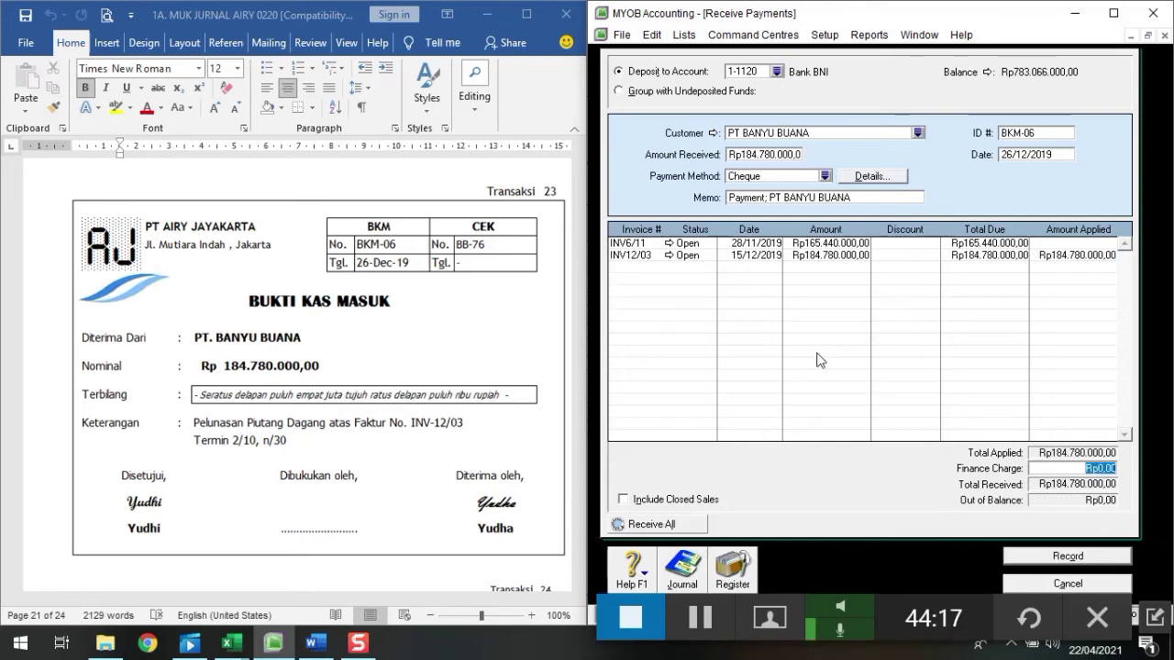
# Review the recap of the PT BANYU BUANA receipt's journal entries, then record it and close the Receive Payments form
pyautogui.hotkey('ctrl', 'r')
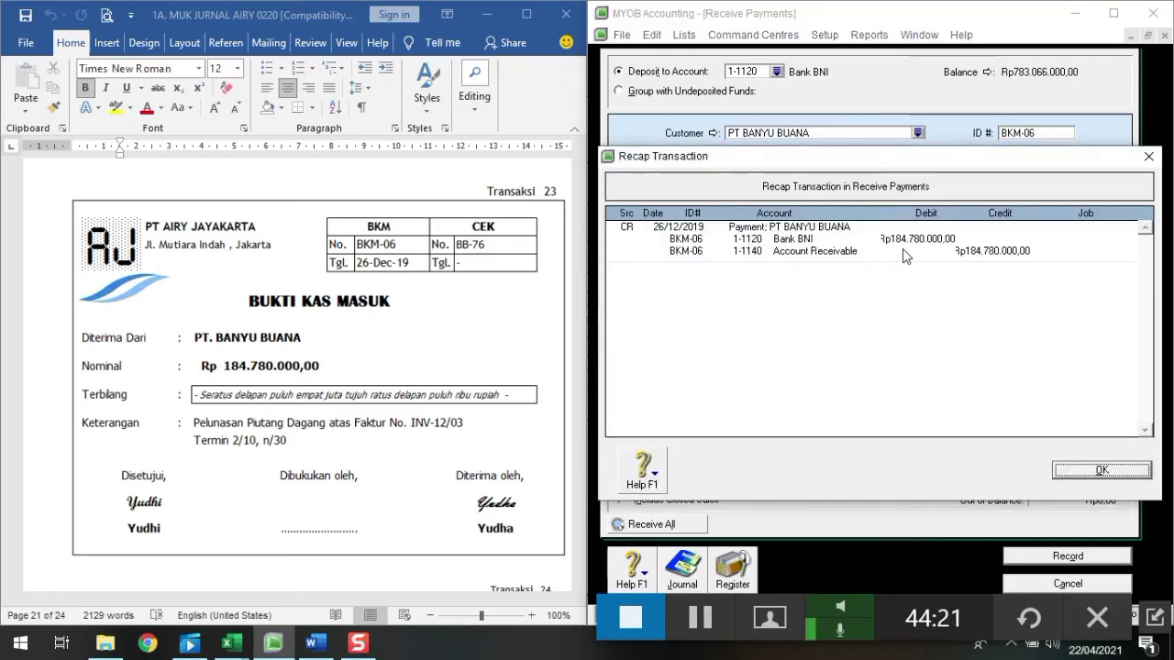
pyautogui.click(1099, 470)
pyautogui.click(1068, 556)
pyautogui.click(1068, 583)
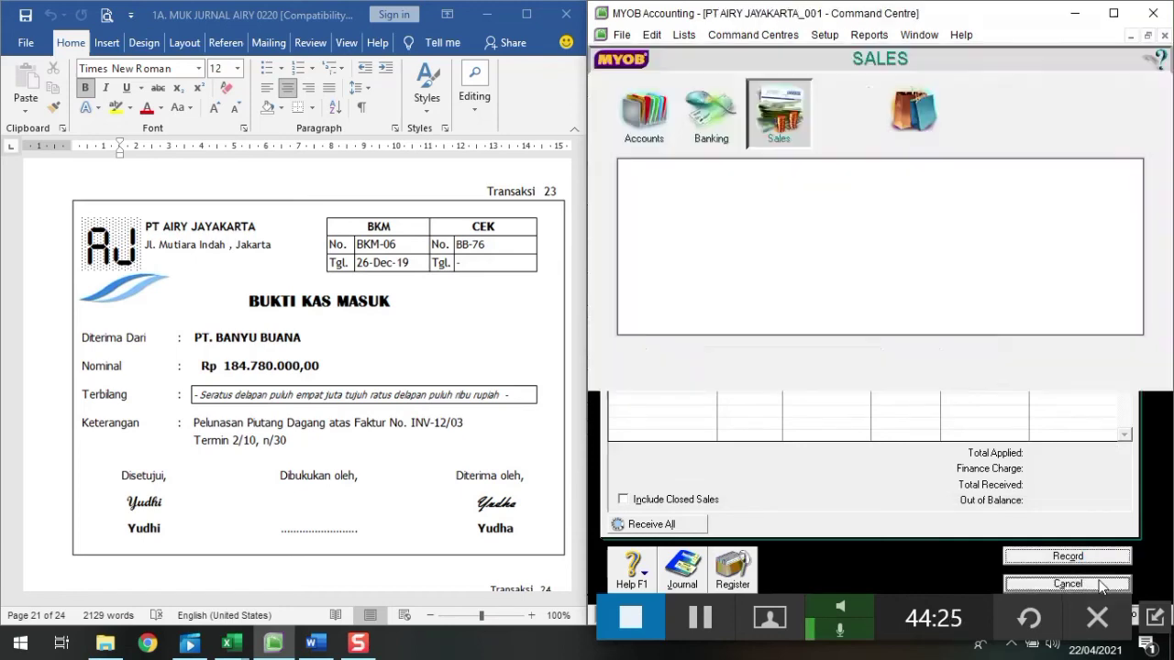
# Find the Transaksi 24 salary voucher in the Word document and start a Spend Money entry in MYOB paid from account 1-1120 Bank BNI
pyautogui.scroll(-3, 396, 448)
pyautogui.scroll(-4, 396, 448)
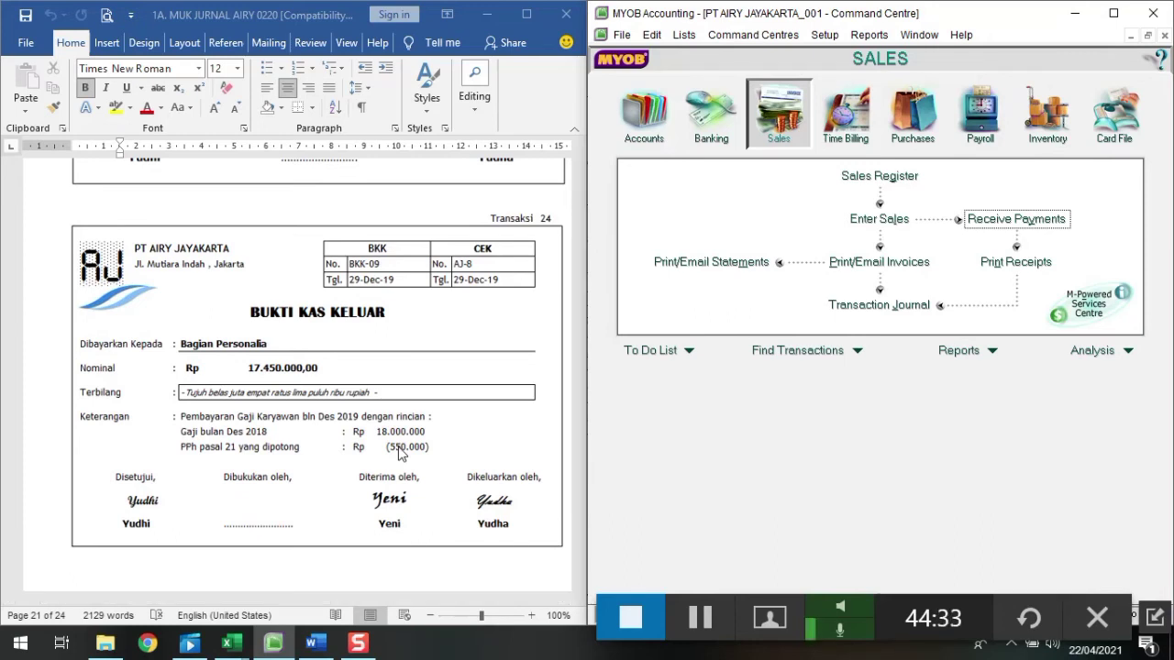
pyautogui.click(711, 117)
pyautogui.click(725, 186)
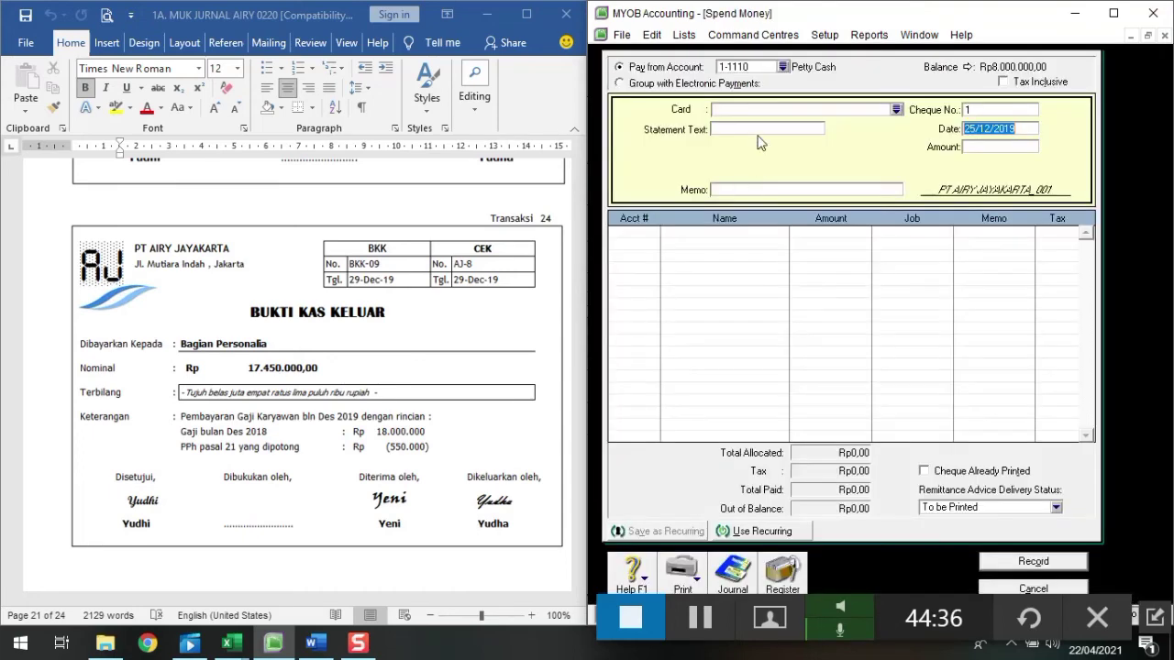
pyautogui.click(782, 67)
pyautogui.write('1-1120')
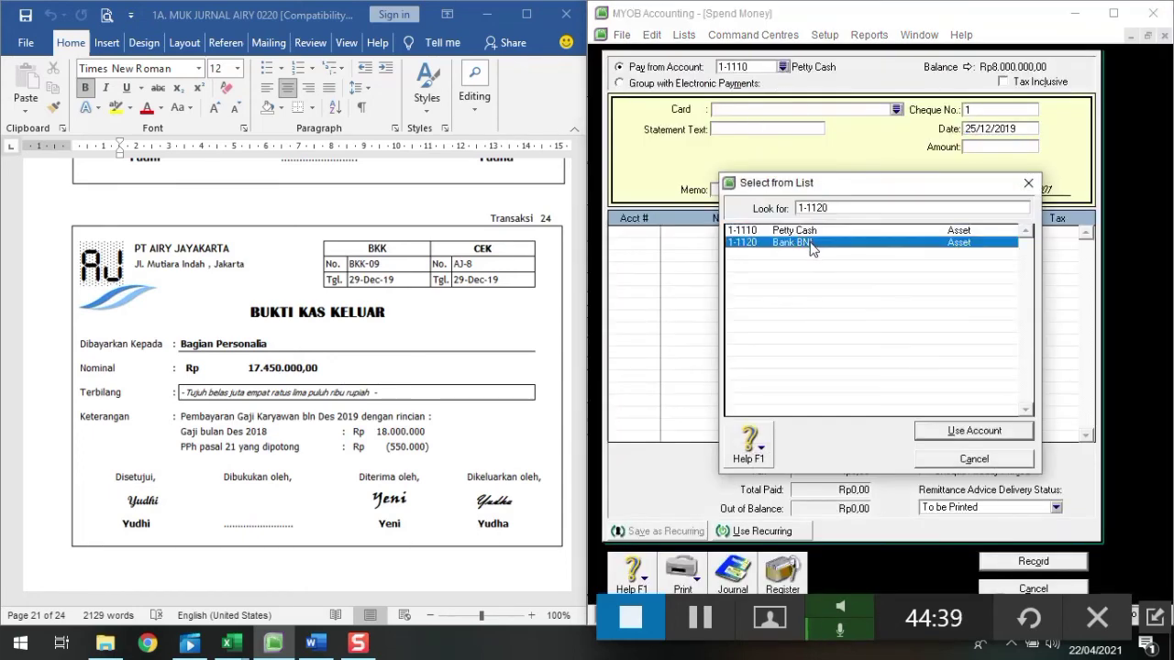
pyautogui.click(954, 430)
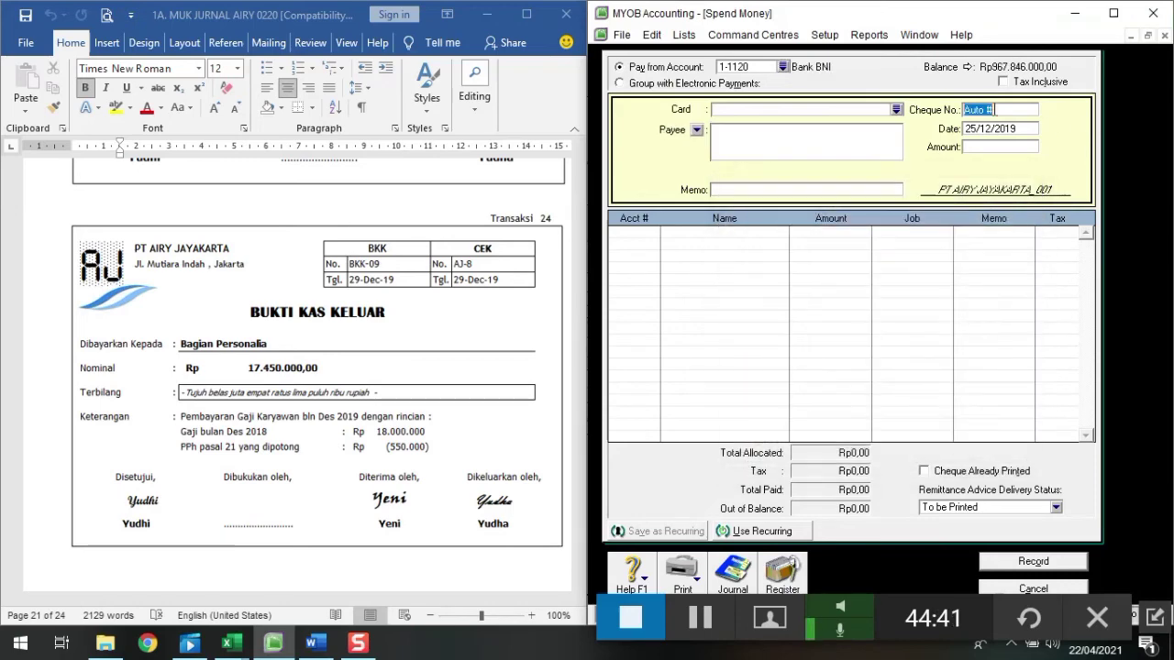
# Set the salary payment's cheque number to BKK-09, its date to 29/12/2019 and its amount to Rp17.450.000
pyautogui.write('BK')
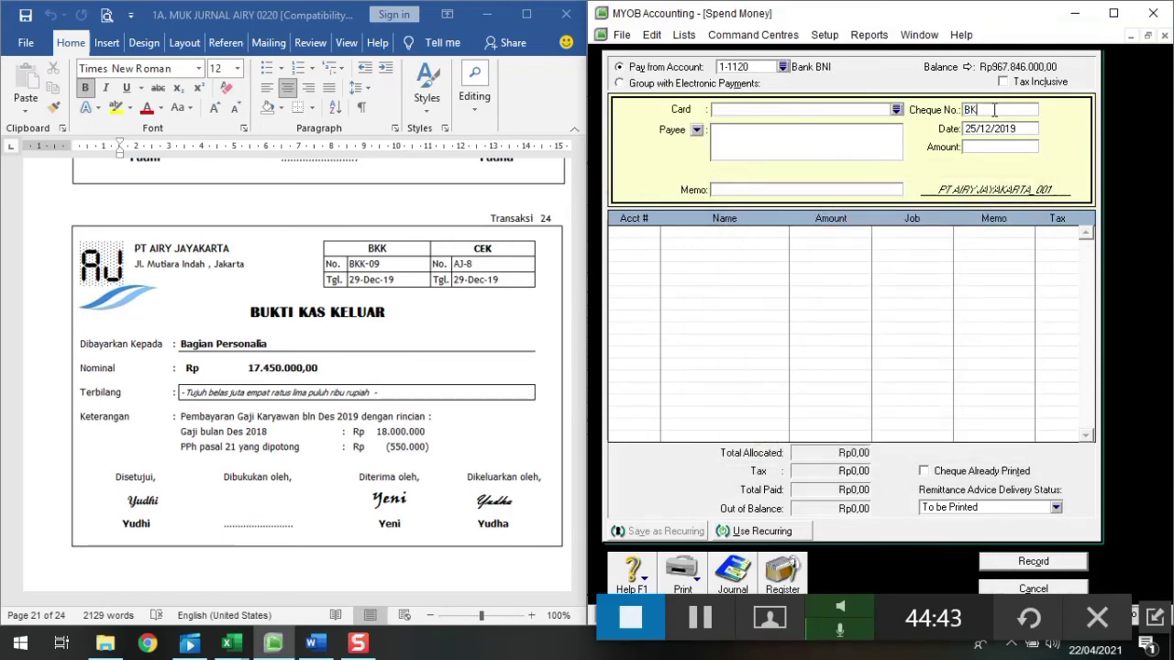
pyautogui.write('K-09')
pyautogui.press('Tab')
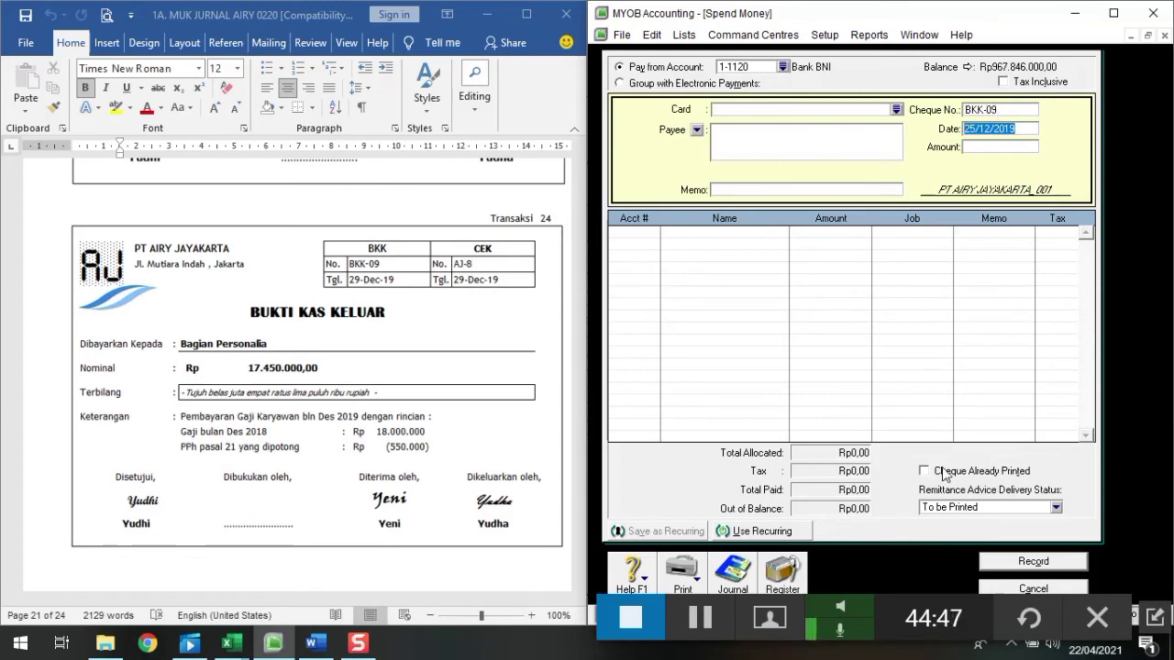
pyautogui.write('29/12')
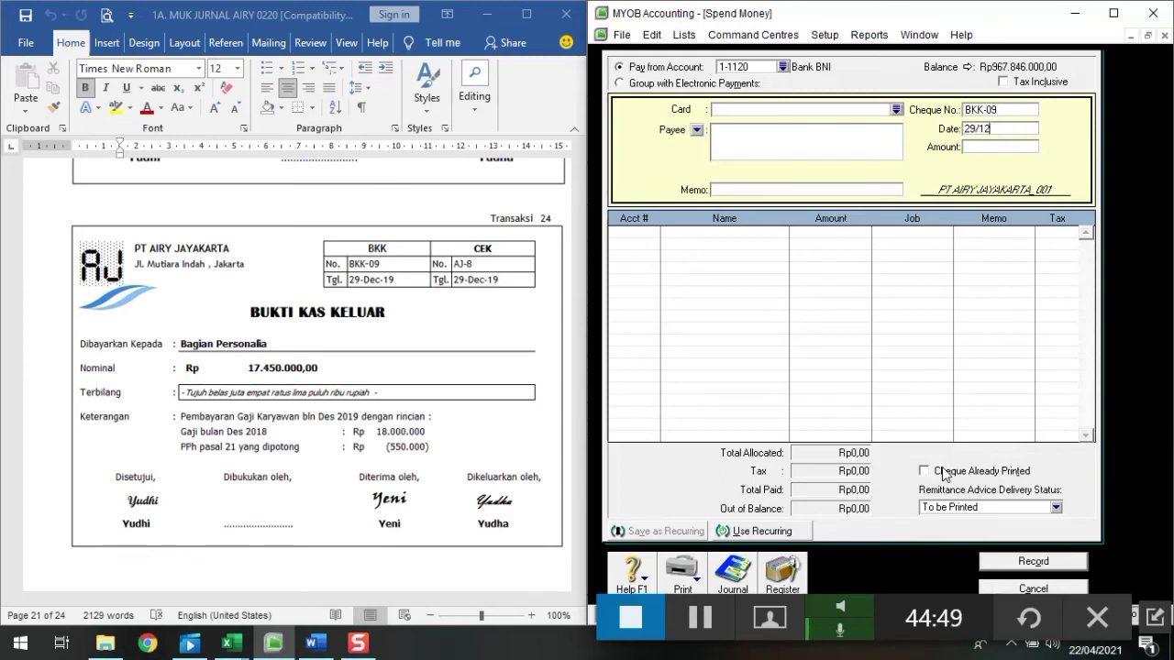
pyautogui.write('/2019')
pyautogui.press('Tab')
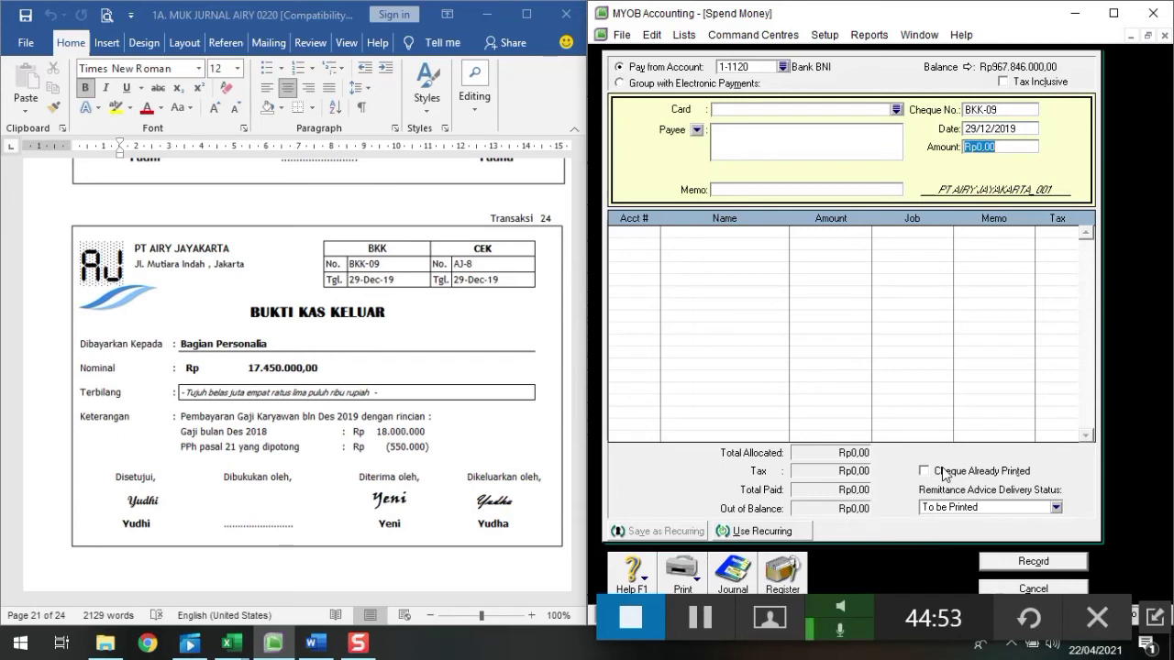
pyautogui.write('17.450.000')
pyautogui.press('Tab')
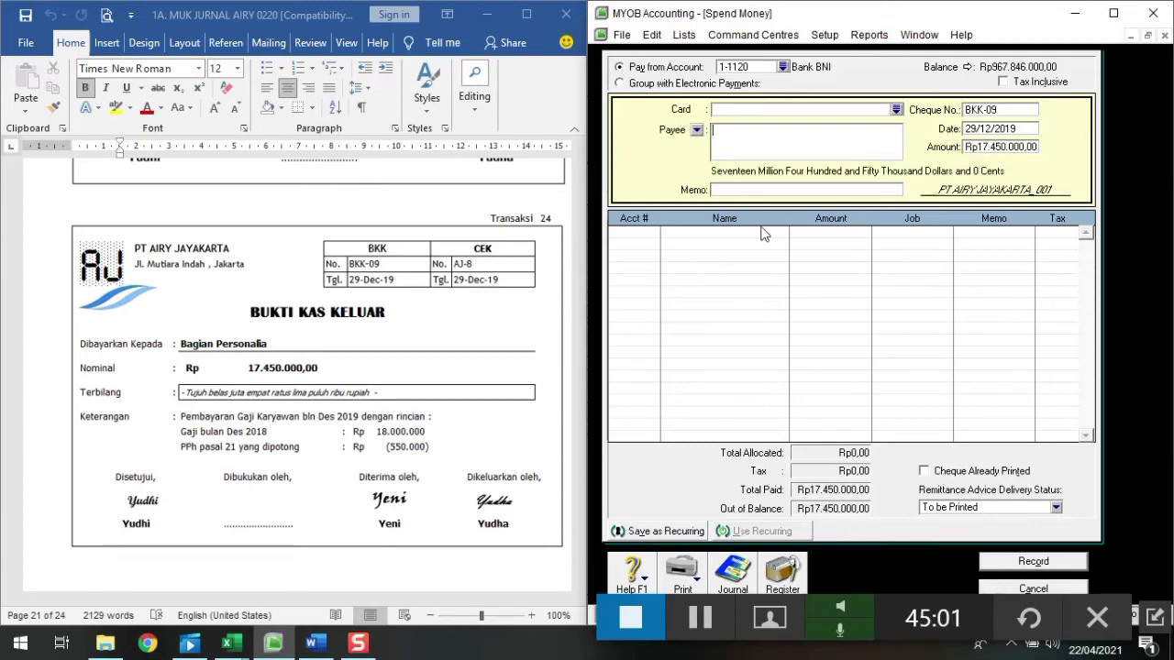
# Enter BAGIAN PERSONALIA as the payee and PEMBAYARAN GAJI DES 2019 as the memo
pyautogui.write('BAGIAN P')
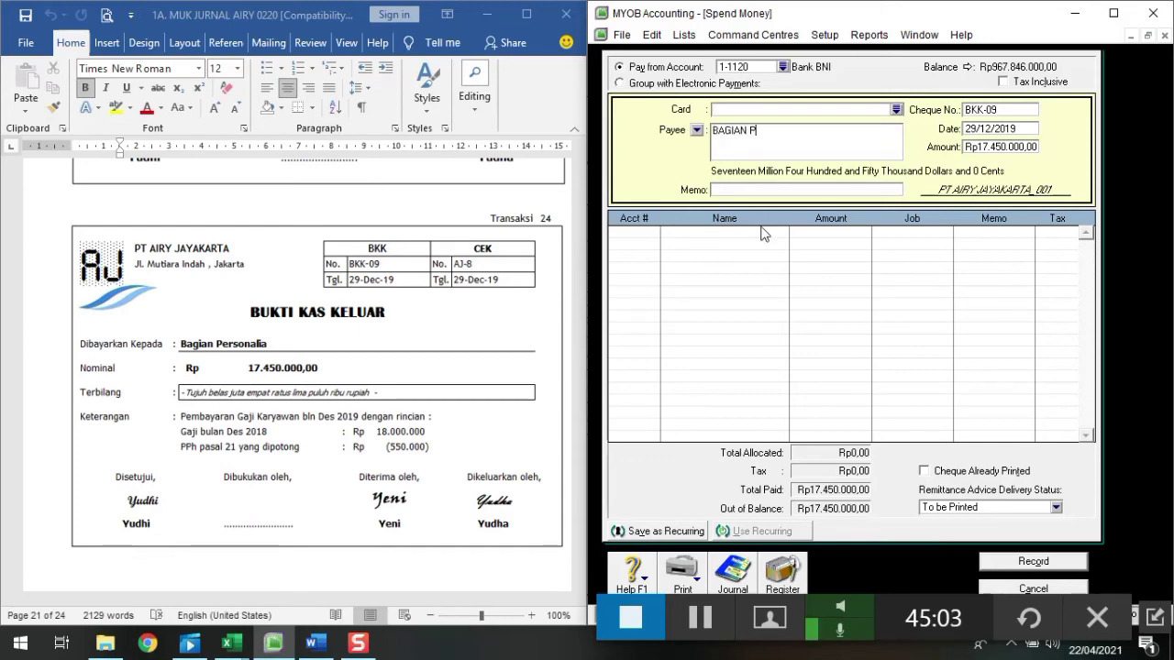
pyautogui.write('ERSONL')
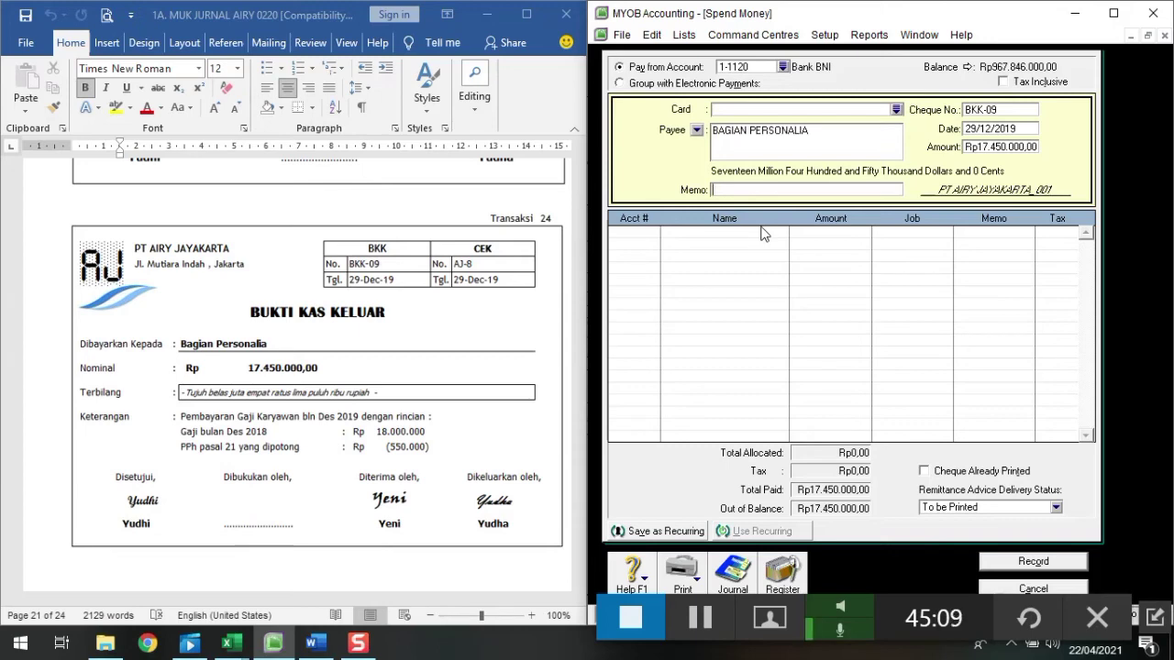
pyautogui.write('PEMBAYARAN ')
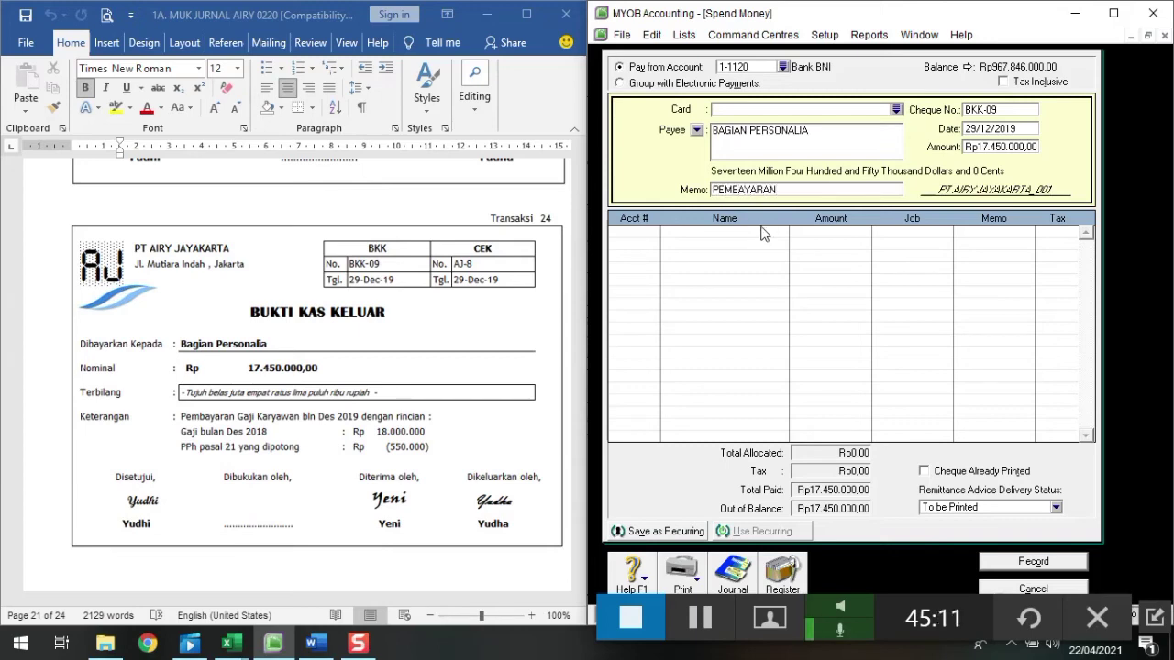
pyautogui.write('GAJI DES 2019')
pyautogui.press('Tab')
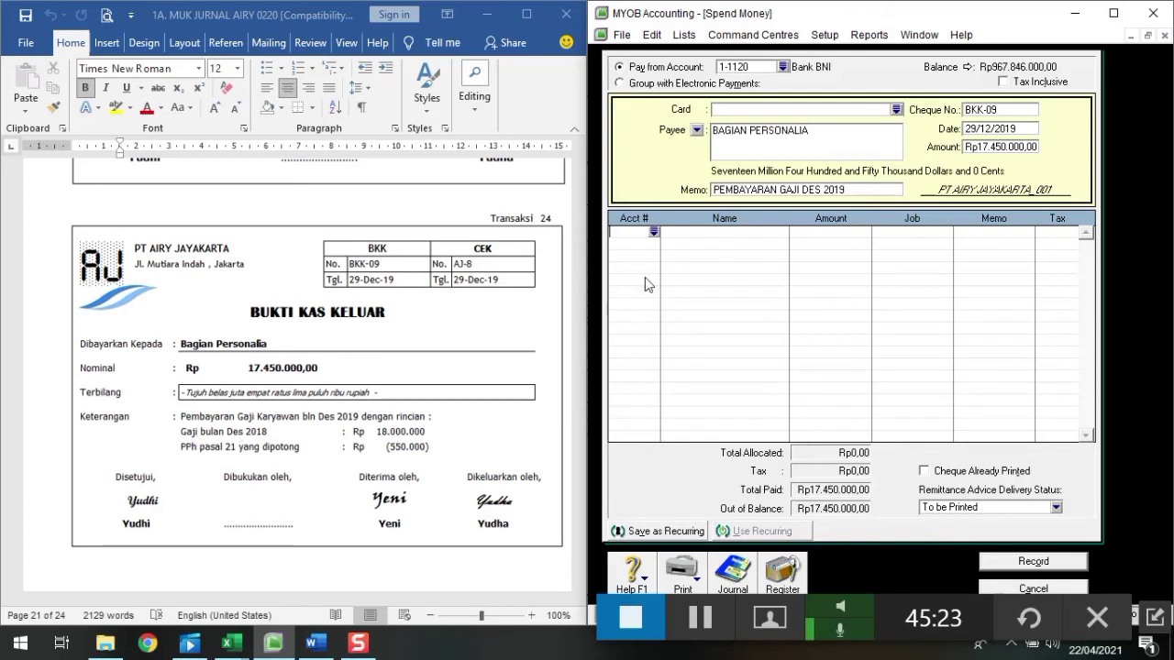
# Allocate Rp18.000.000 to account 6-1110 Wages and Salaries Exp on the first line of the payment
pyautogui.click(652, 231)
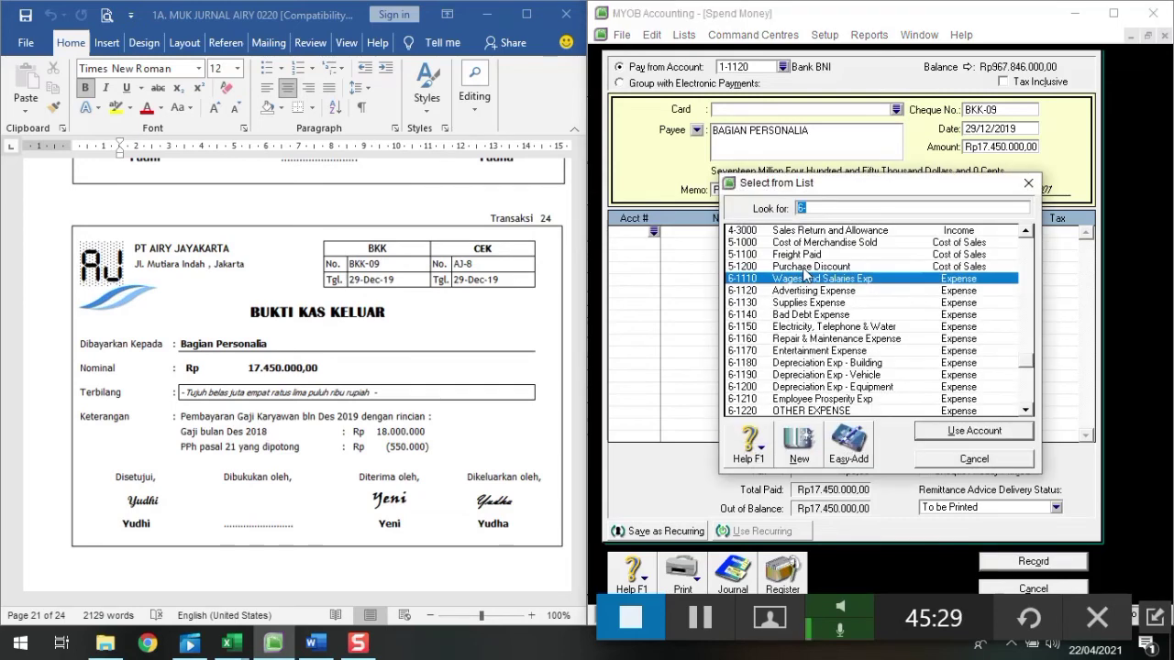
pyautogui.click(958, 431)
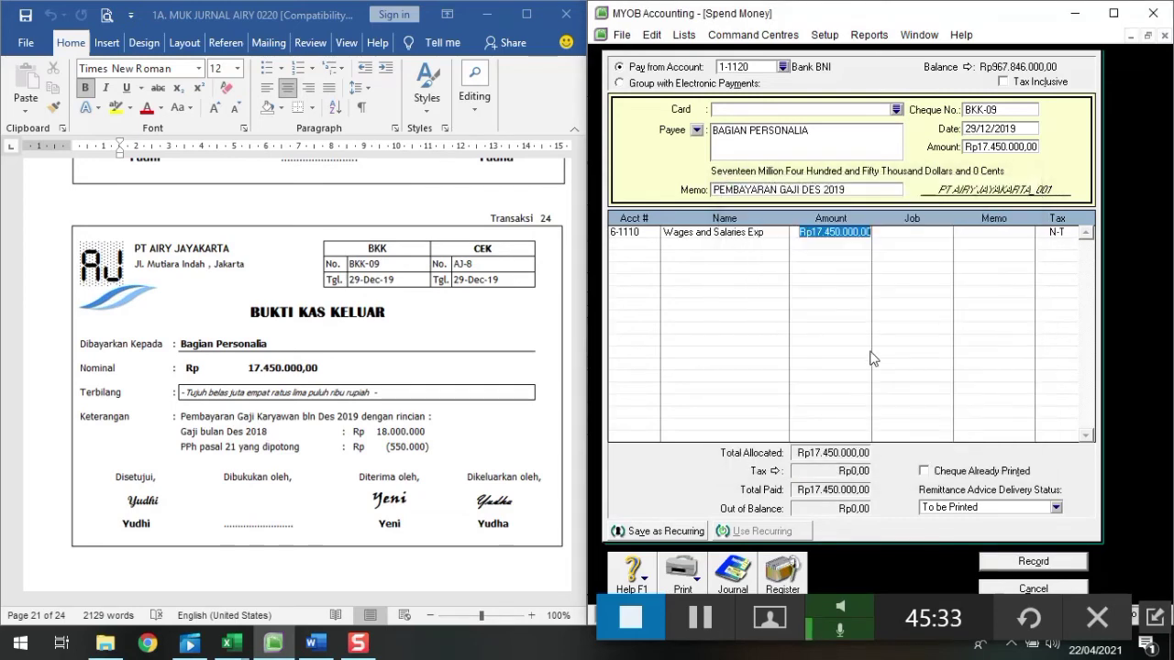
pyautogui.write('18000000')
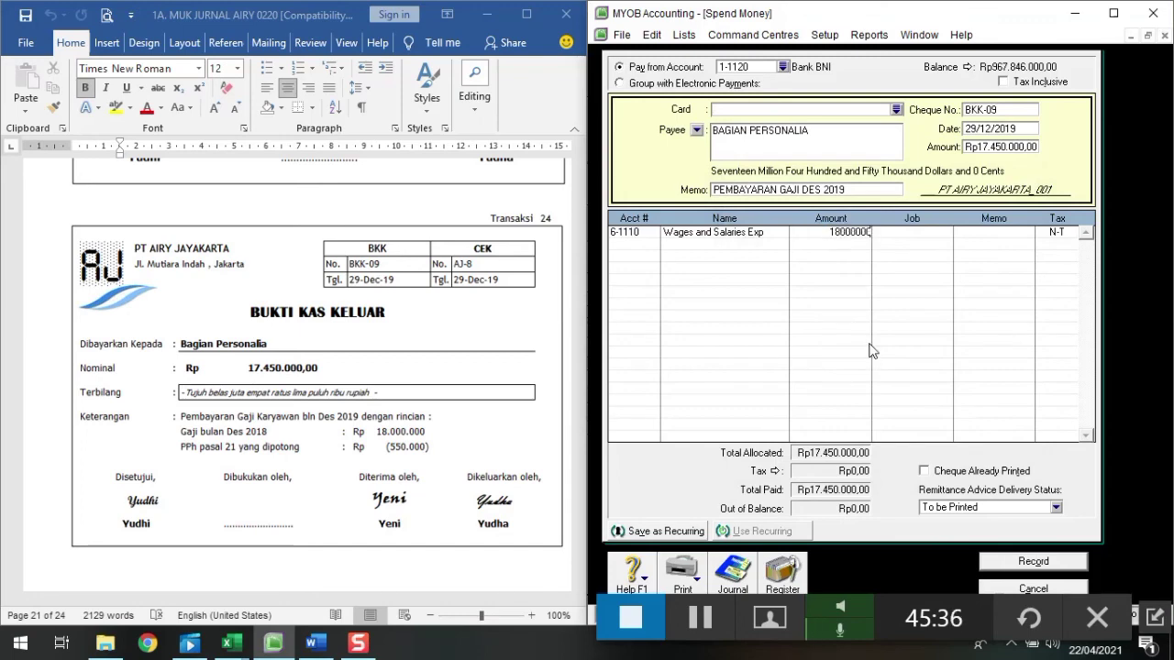
pyautogui.press('Return')
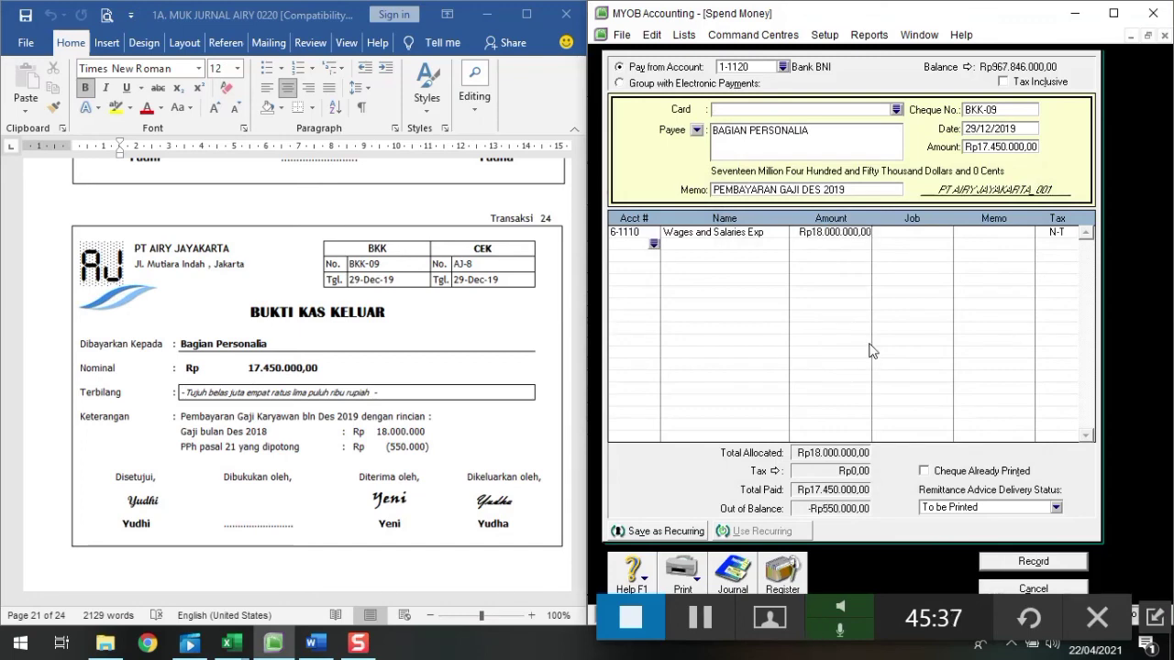
# Allocate -Rp550.000 to account 2-1150 Income Tax Article 21 Payable on the second line of the payment
pyautogui.click(652, 244)
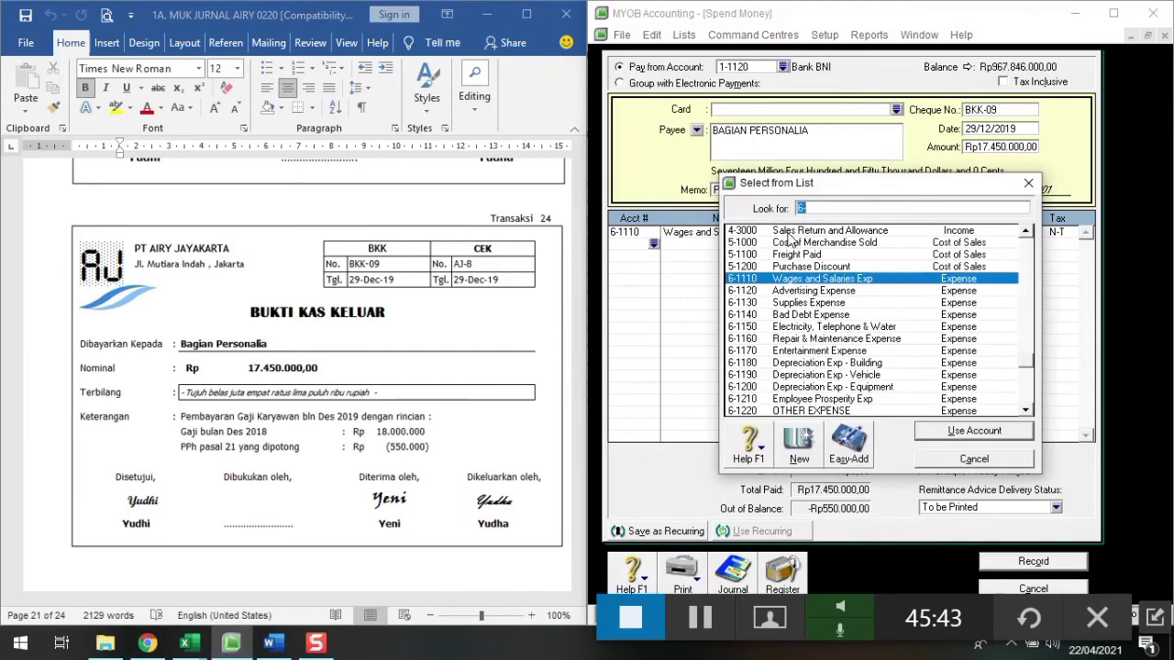
pyautogui.write('2')
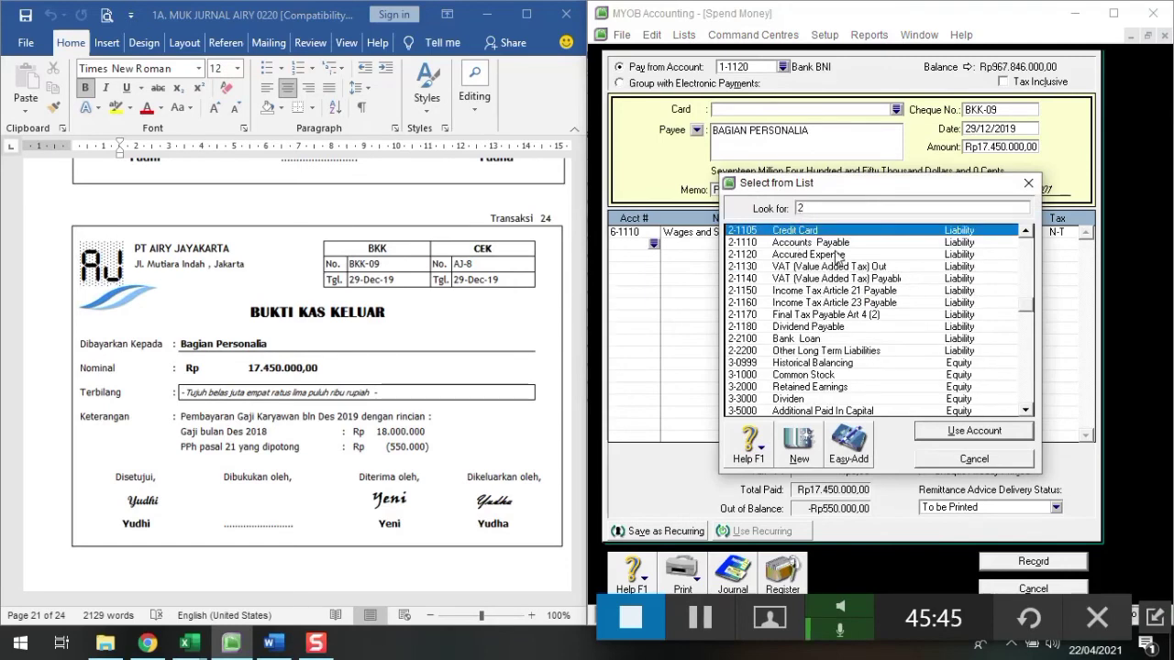
pyautogui.write('-1150')
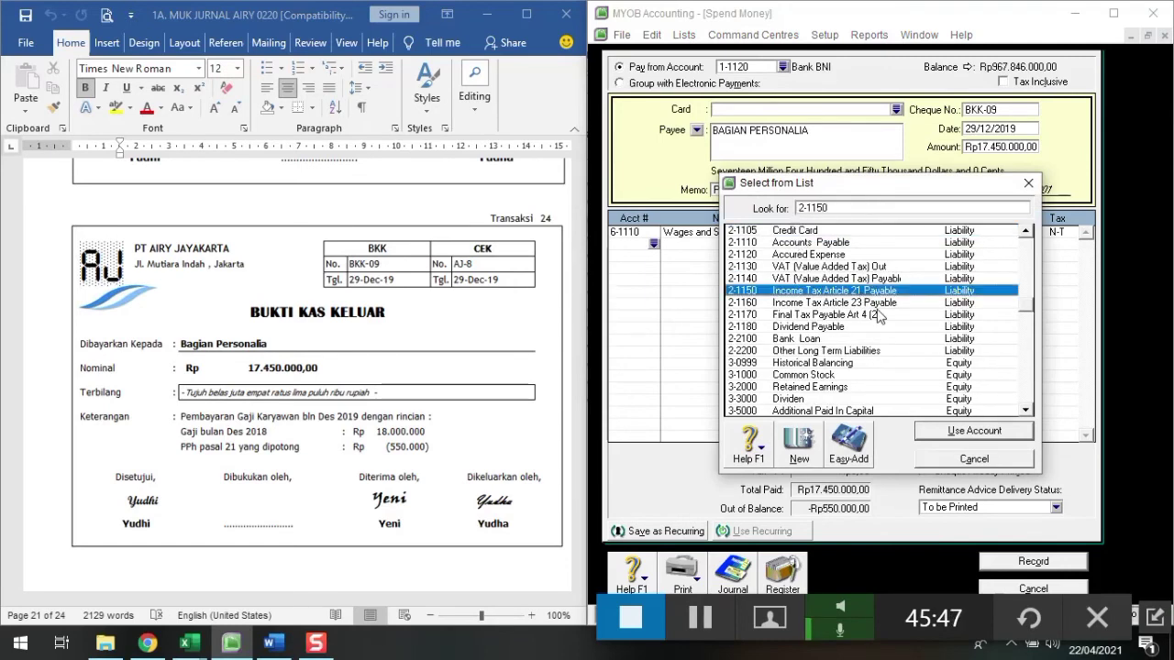
pyautogui.click(980, 441)
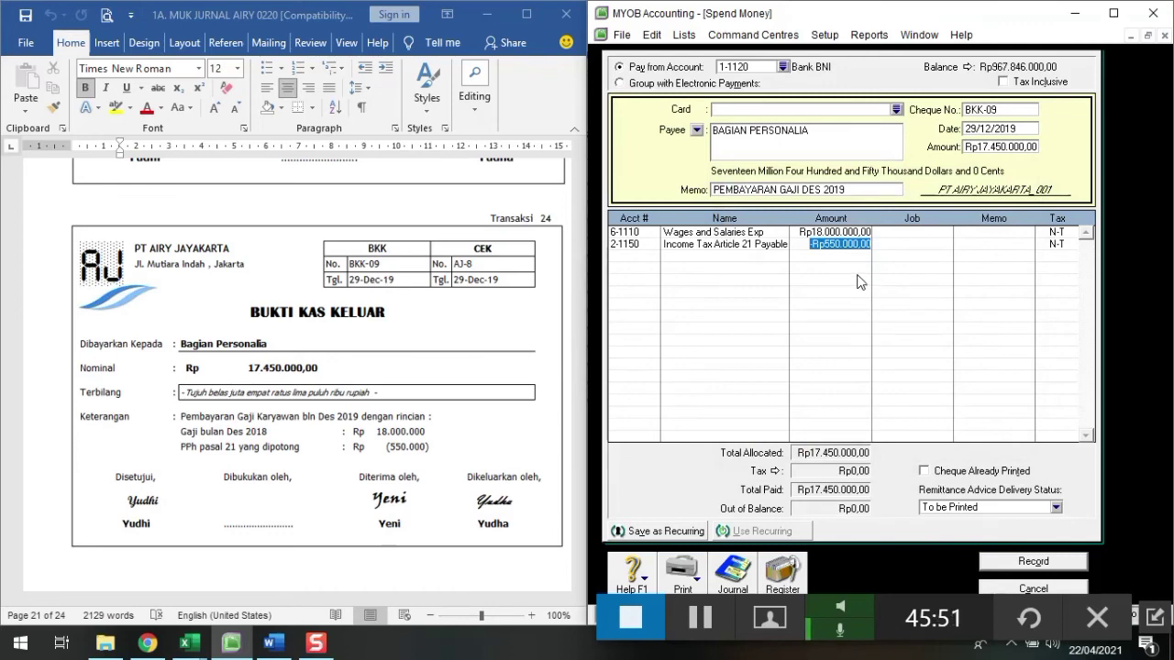
pyautogui.press('Return')
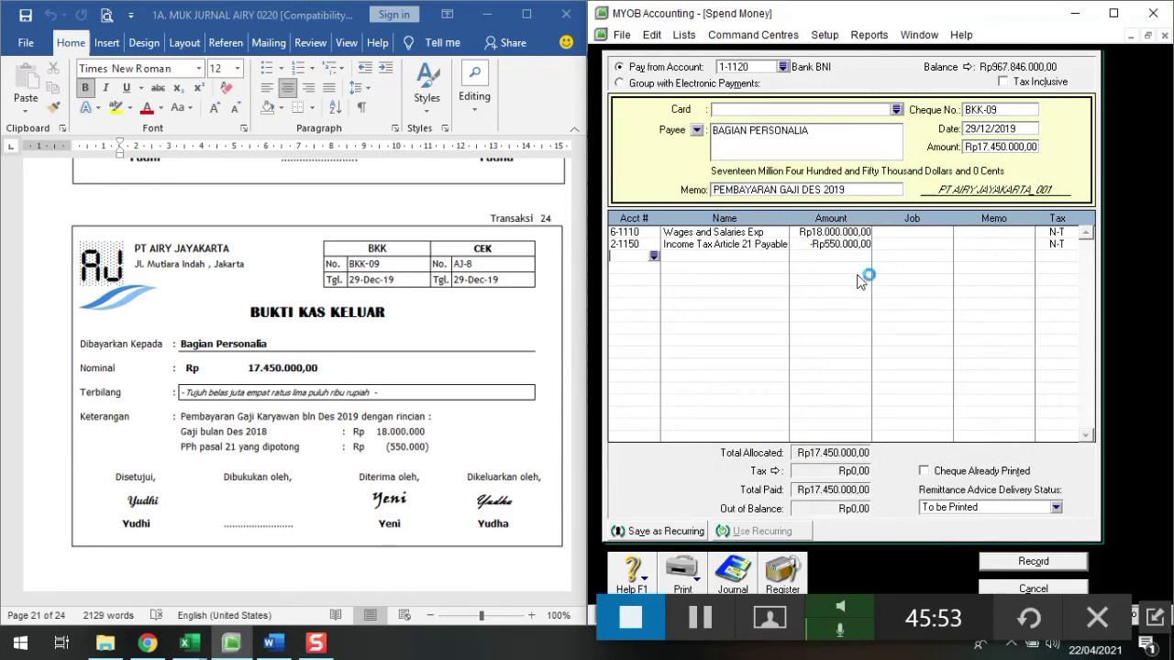
# Review the recap of the salary payment's journal entries, then record it and close the Spend Money form
pyautogui.hotkey('ctrl', 'r')
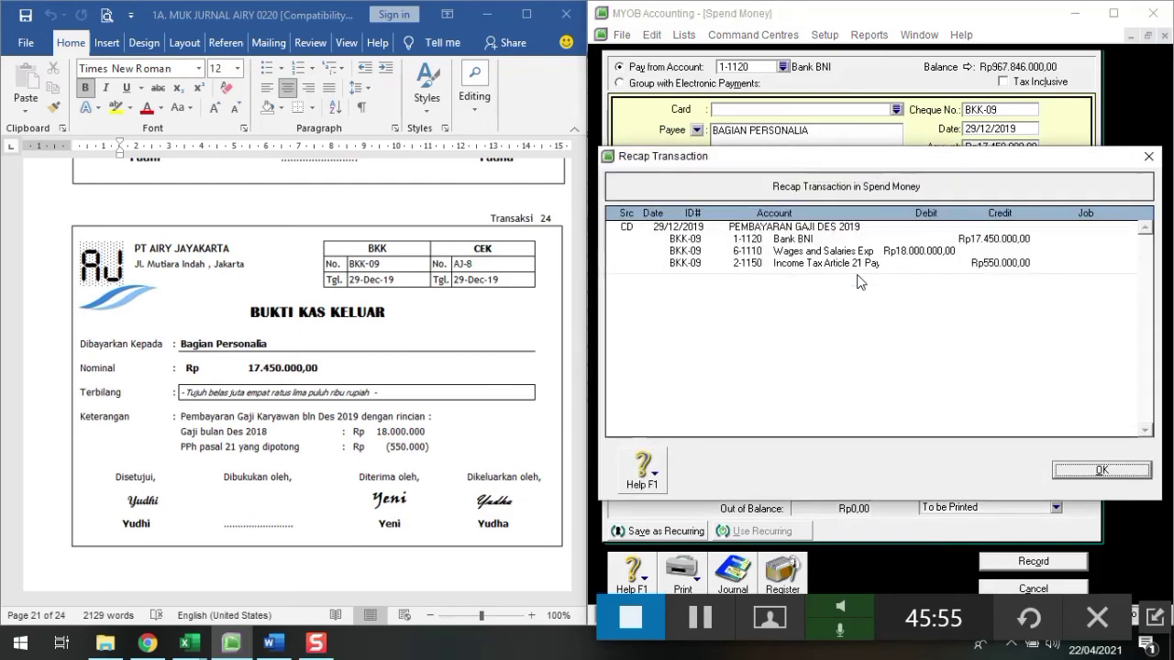
pyautogui.moveTo(819, 166); pyautogui.dragTo(824, 291)
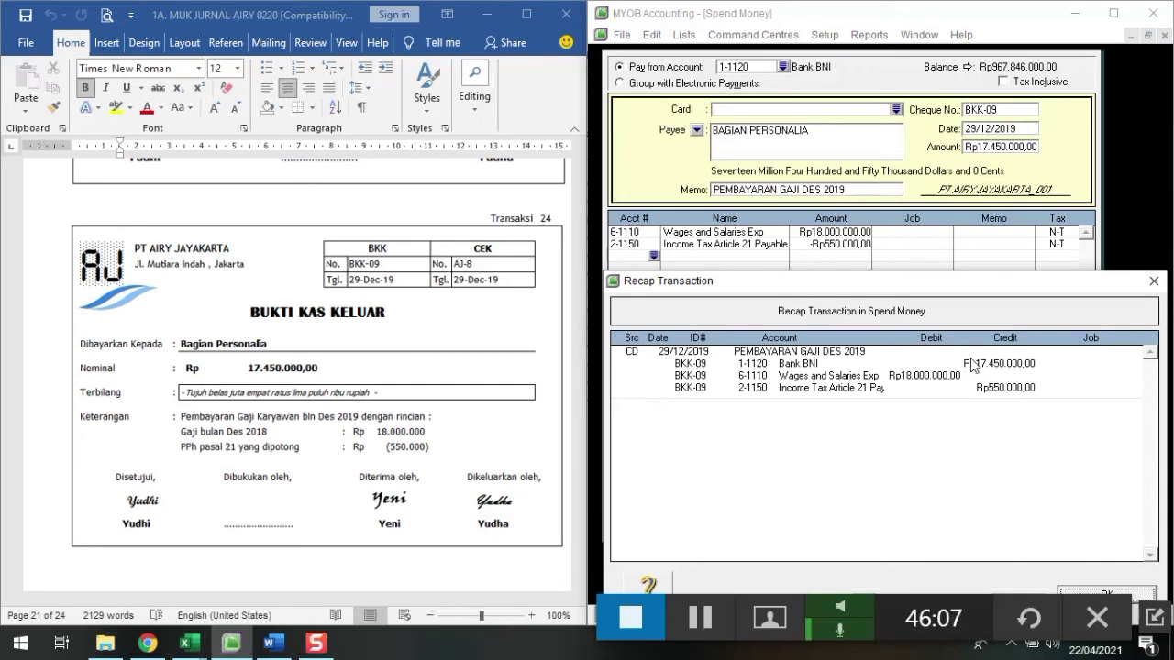
pyautogui.moveTo(901, 291); pyautogui.dragTo(838, 207)
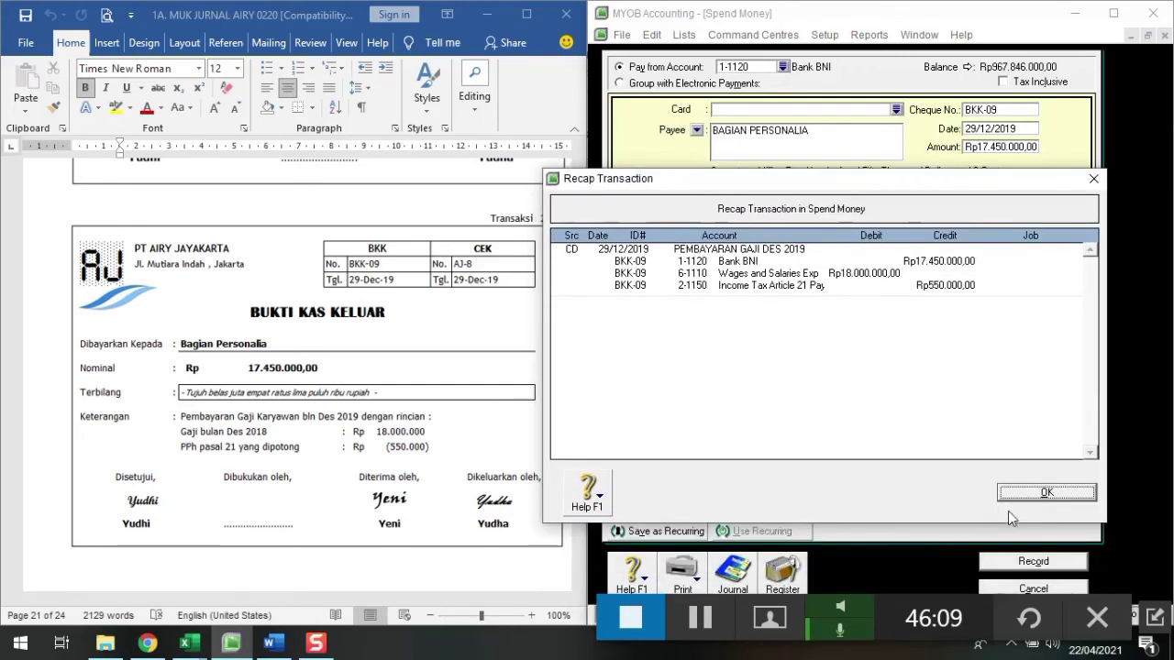
pyautogui.click(1013, 495)
pyautogui.click(1038, 562)
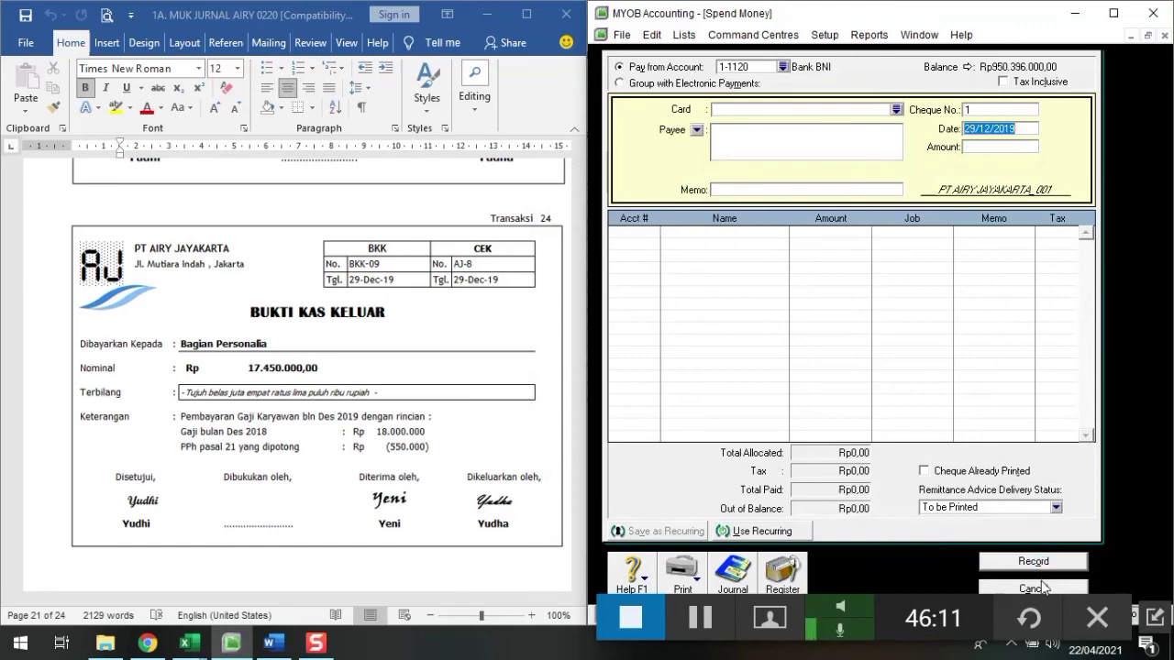
pyautogui.click(1041, 588)
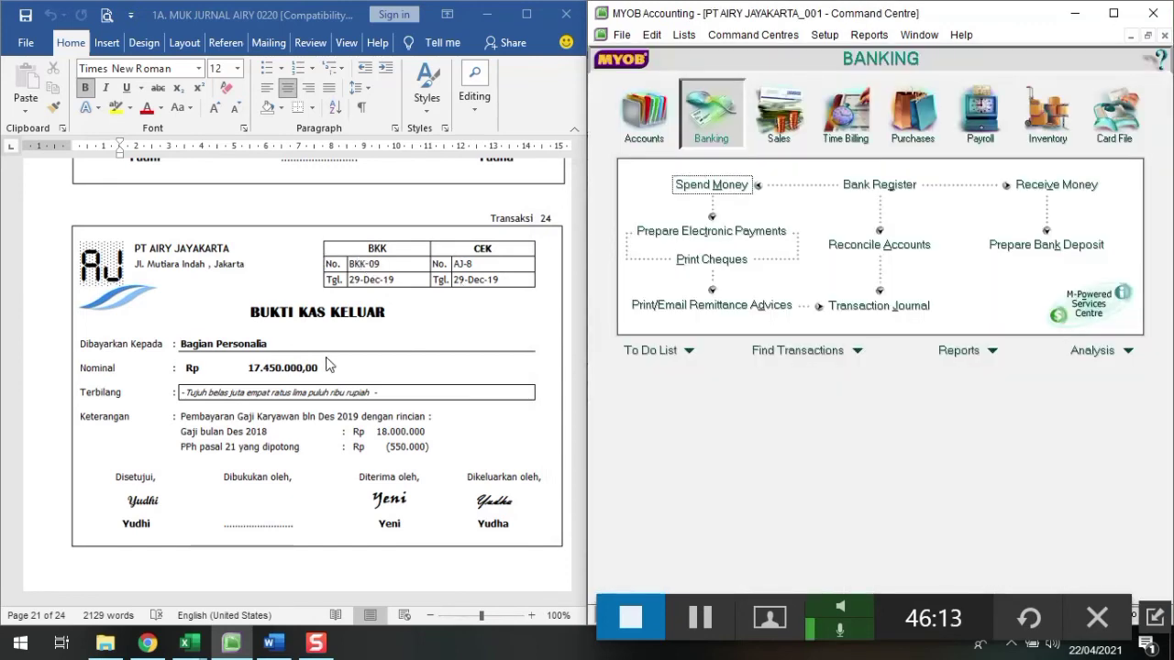
# Find the Transaksi 25 invoice from PT. PRATAMA POMPA in the Word document
pyautogui.scroll(-3, 328, 367)
pyautogui.scroll(-6, 329, 370)
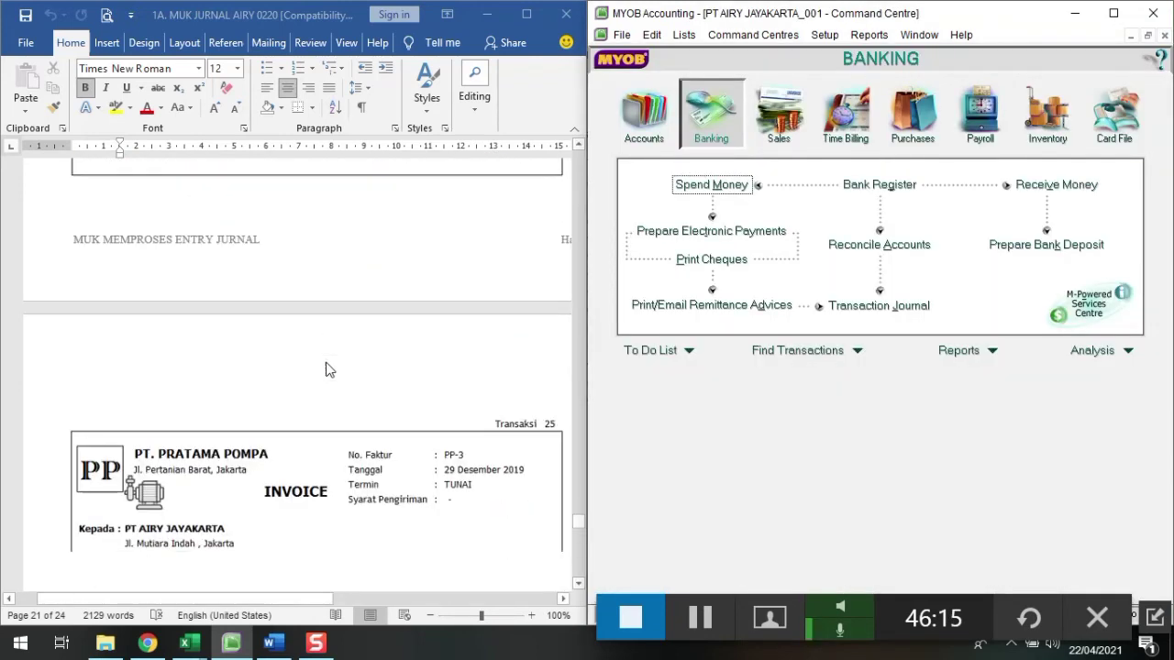
pyautogui.scroll(-2, 328, 370)
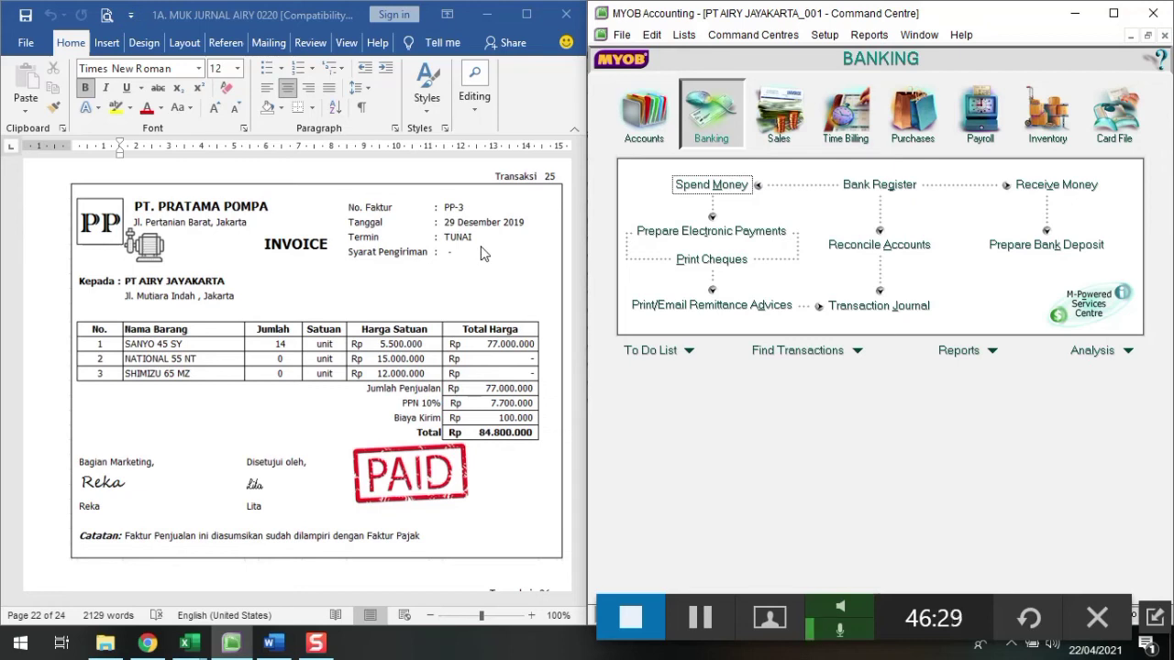
# Start a new purchase bill with PT PRATAMA POMPA as the supplier
pyautogui.click(912, 114)
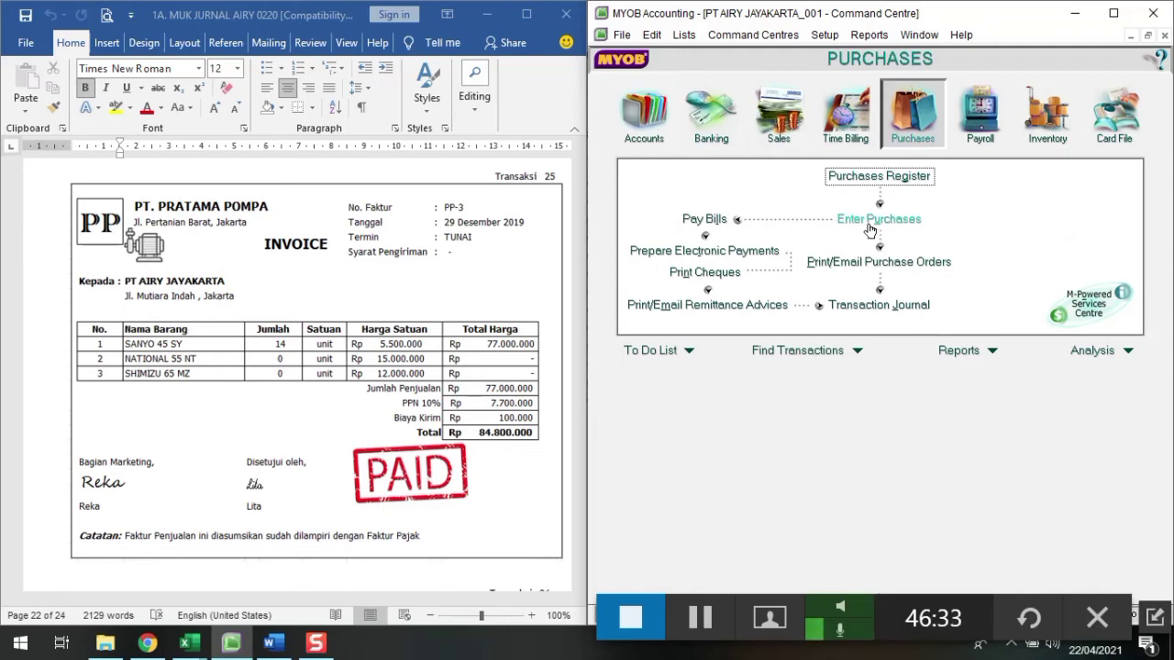
pyautogui.click(869, 224)
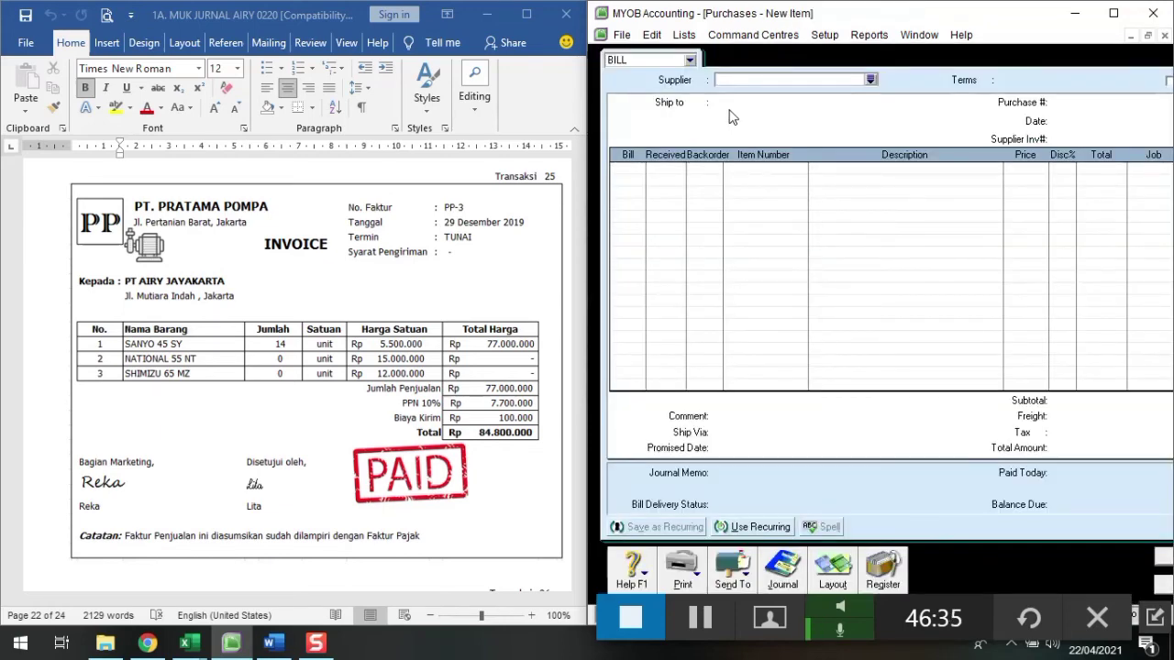
pyautogui.write('PT PRATAMA POMPA')
pyautogui.press('Tab')
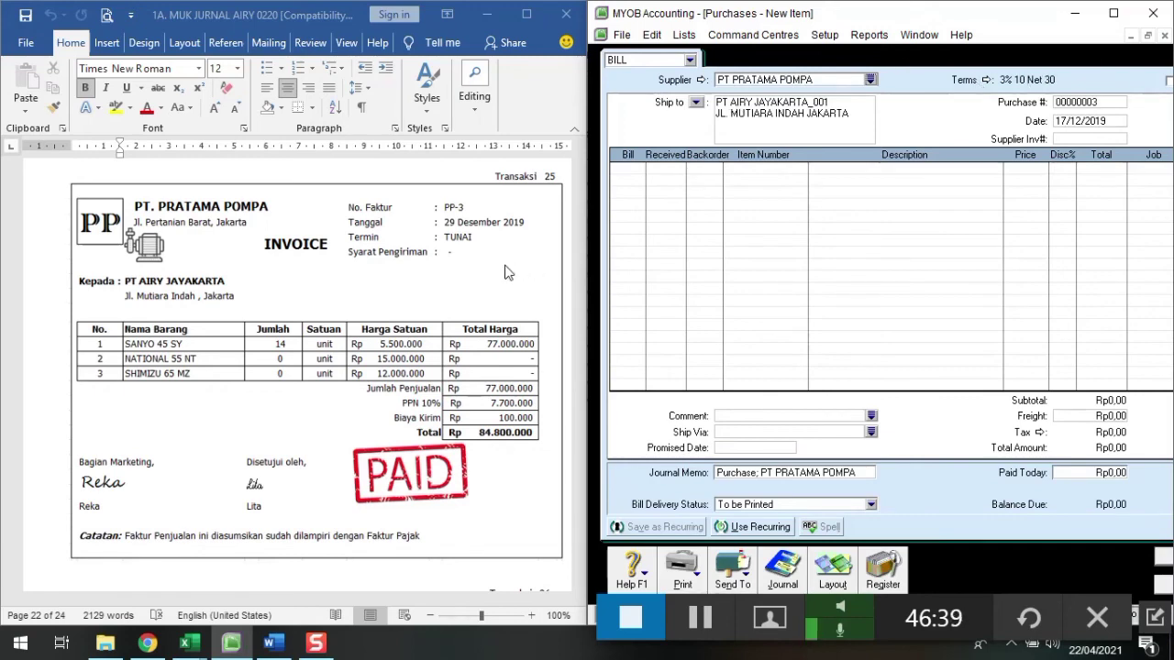
# Change the purchase's credit terms so that payment is due C.O.D
pyautogui.click(986, 81)
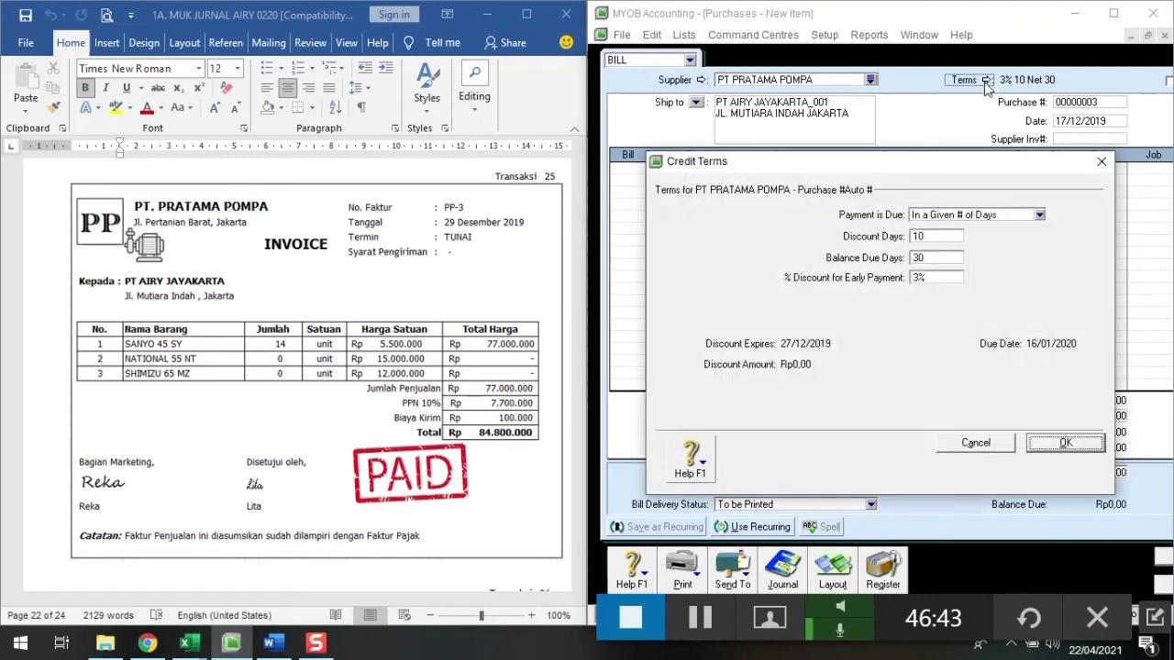
pyautogui.click(943, 216)
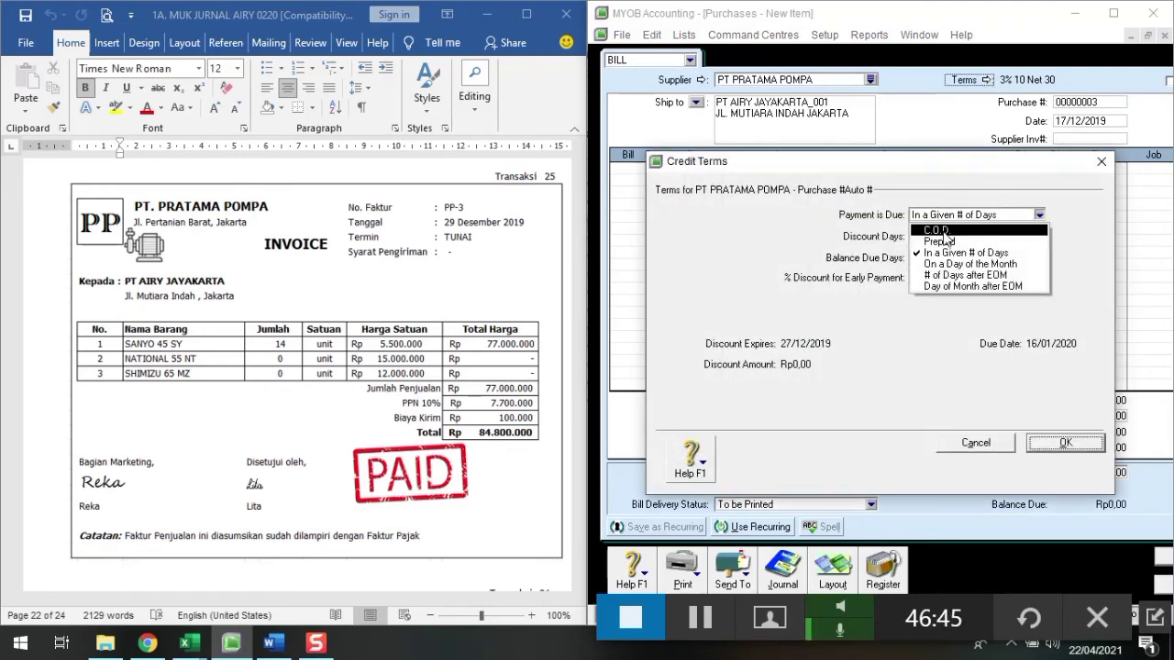
pyautogui.click(944, 230)
pyautogui.click(1059, 444)
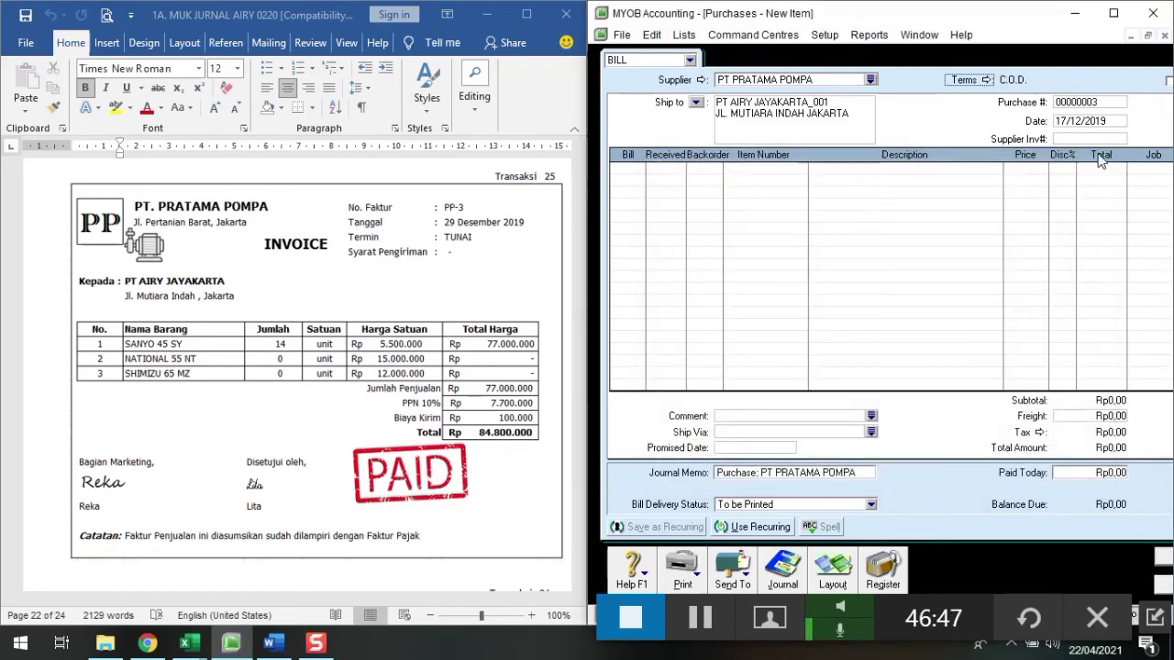
# Set the purchase number to PP-3 and the purchase date to 29/12/2019
pyautogui.click(1082, 104)
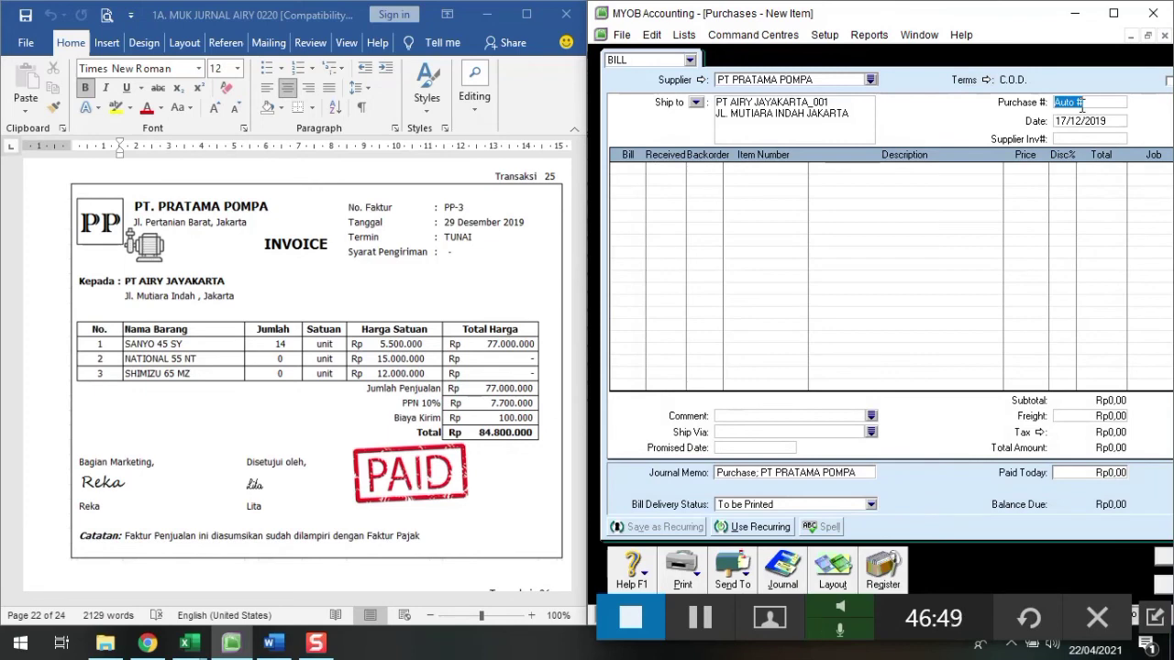
pyautogui.write('PP-3')
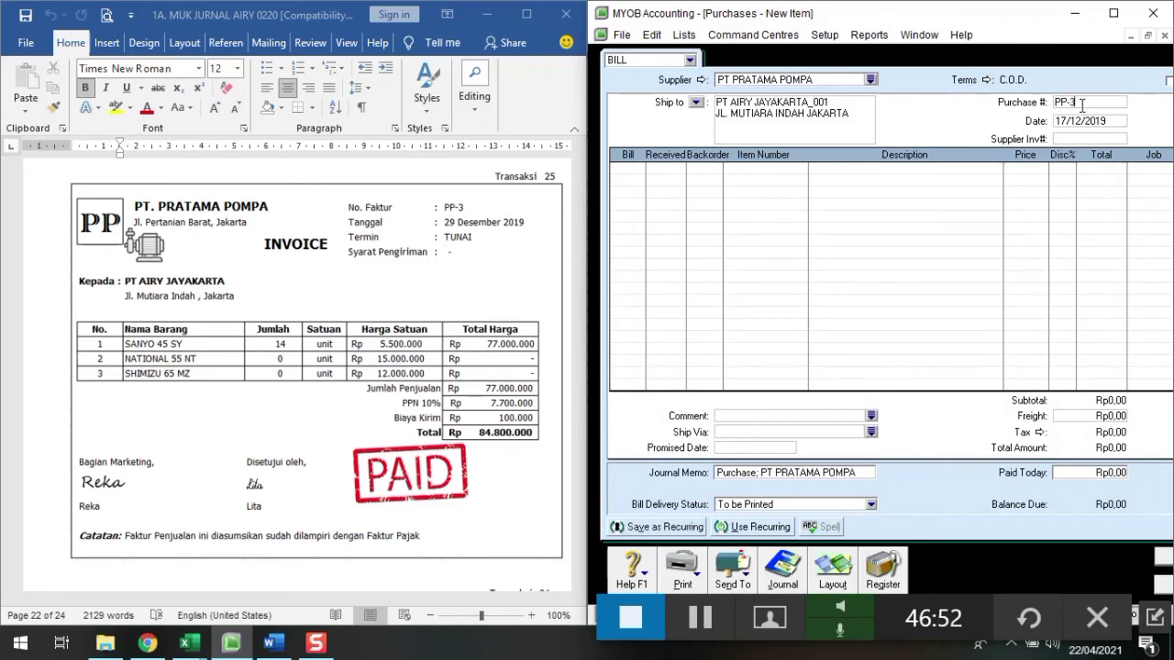
pyautogui.press('Tab')
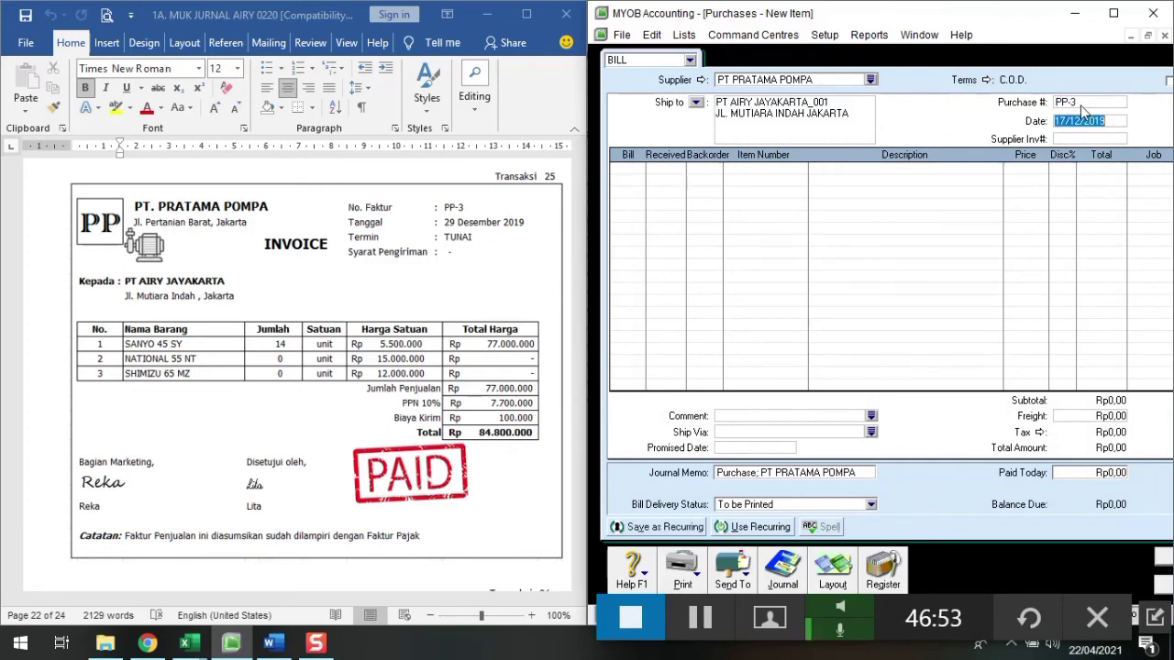
pyautogui.write('29/12')
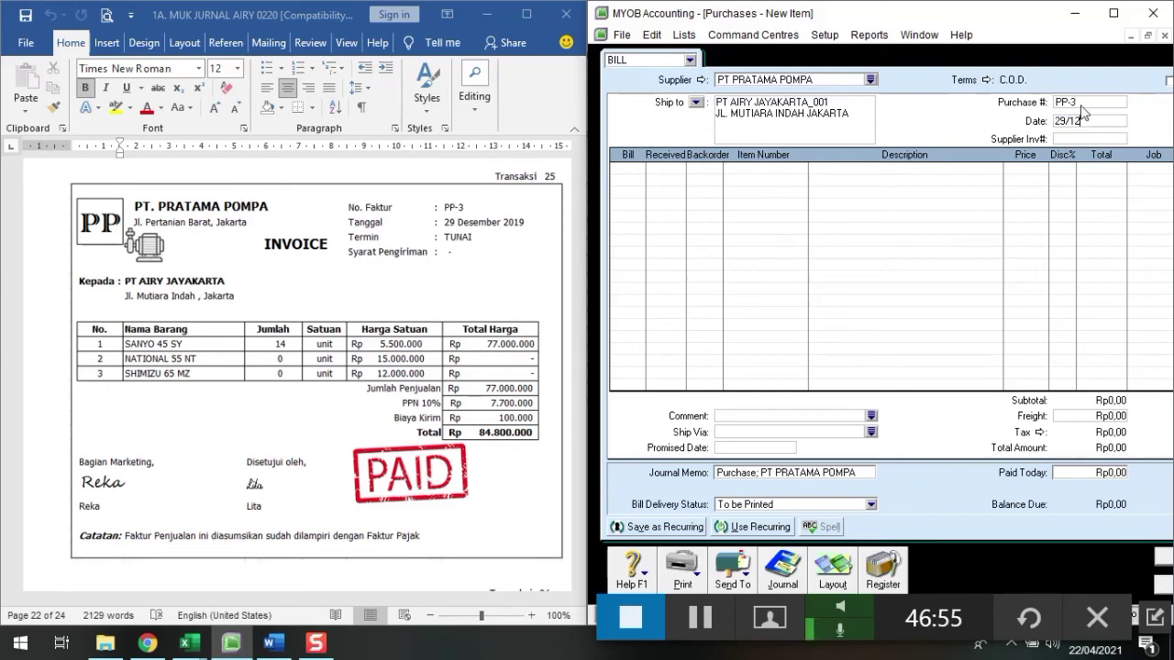
pyautogui.write('01')
pyautogui.press('BackSpace')
pyautogui.press('BackSpace')
pyautogui.write('/2019')
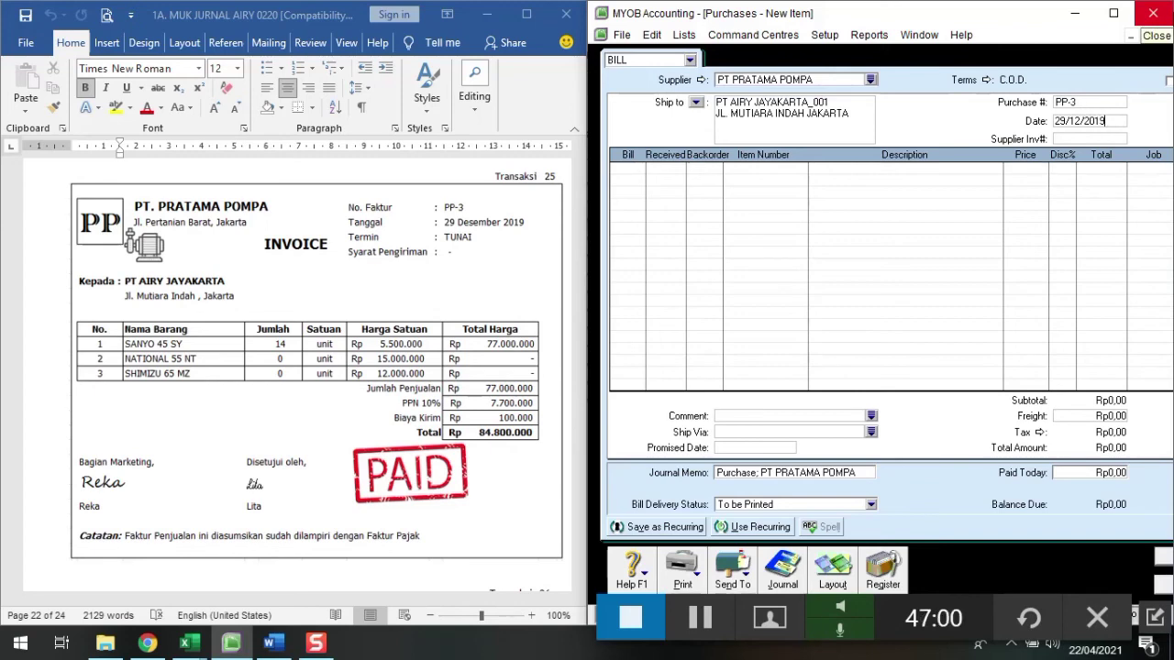
pyautogui.press('Tab')
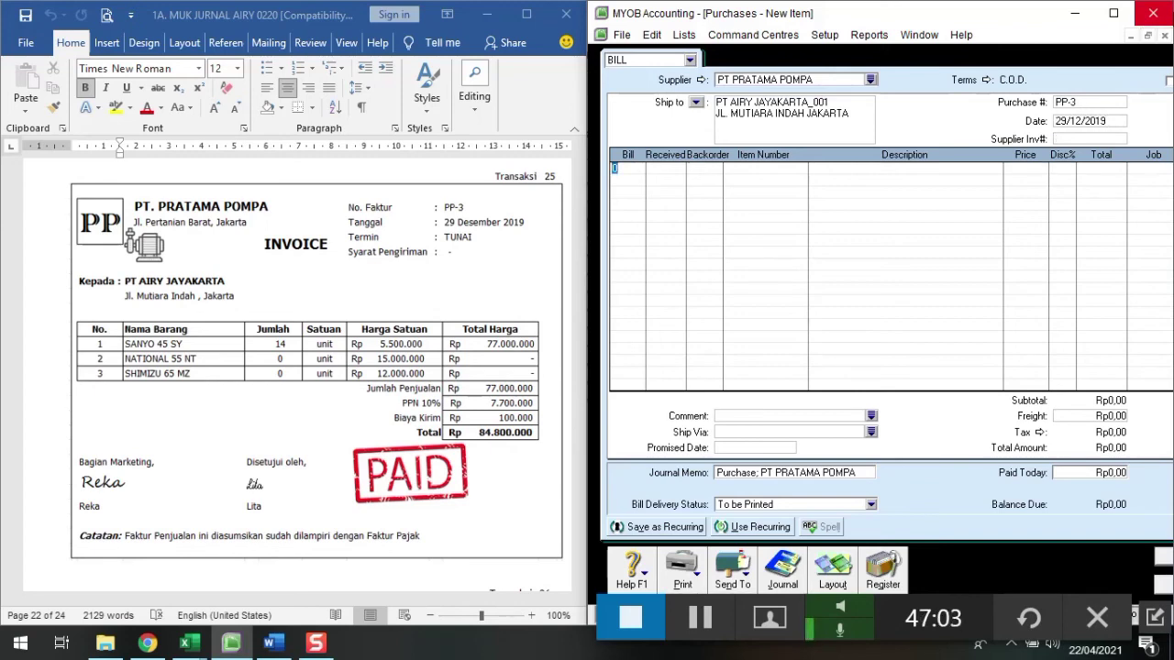
# Enter 14 units of item SY45, SANYO 45 SY, on the first line of the bill
pyautogui.press('Tab')
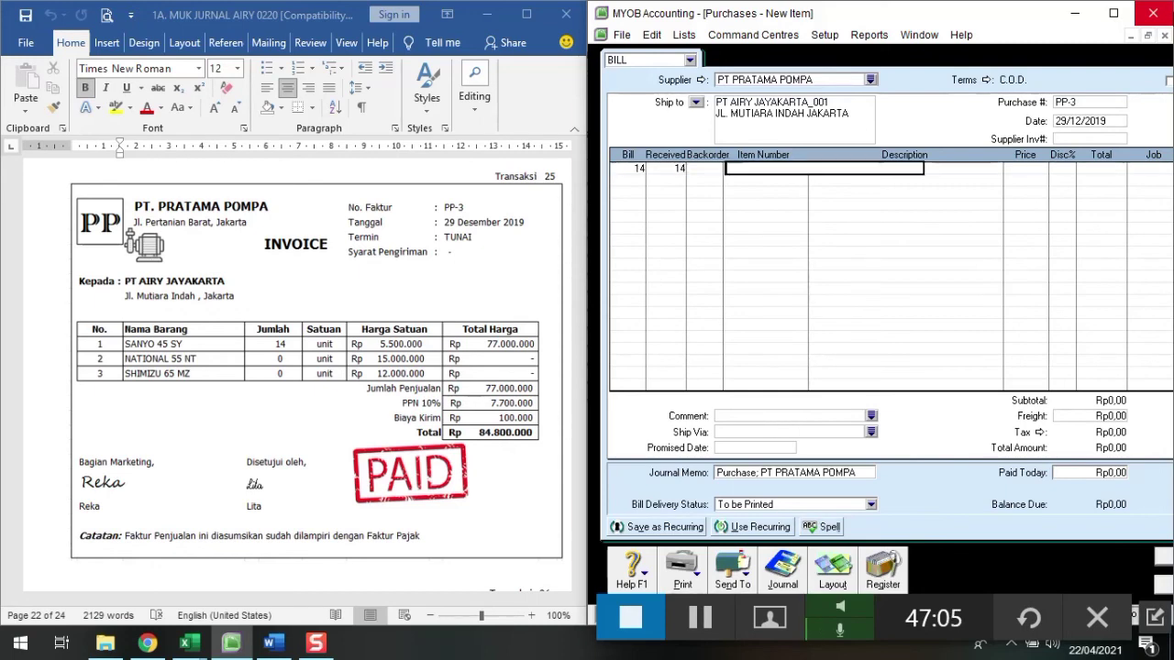
pyautogui.press('Tab')
pyautogui.press('Down')
pyautogui.press('Down')
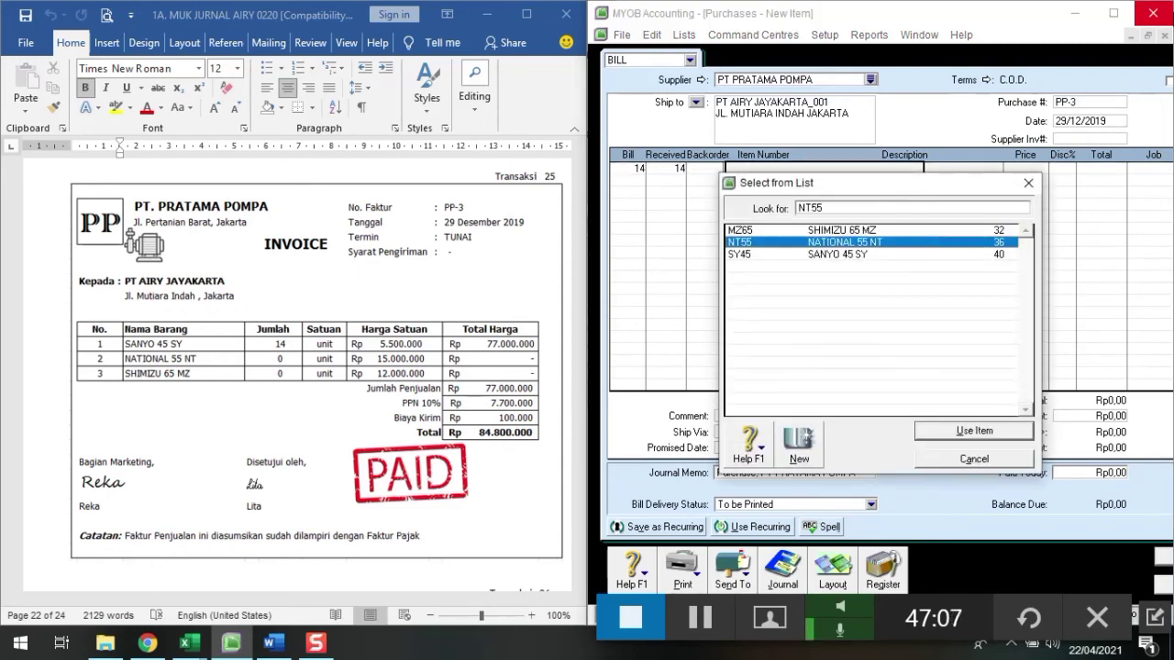
pyautogui.press('Return')
# Set the unit price of the SANYO 45 SY line to Rp5.500.000 and complete the line
pyautogui.press('Tab')
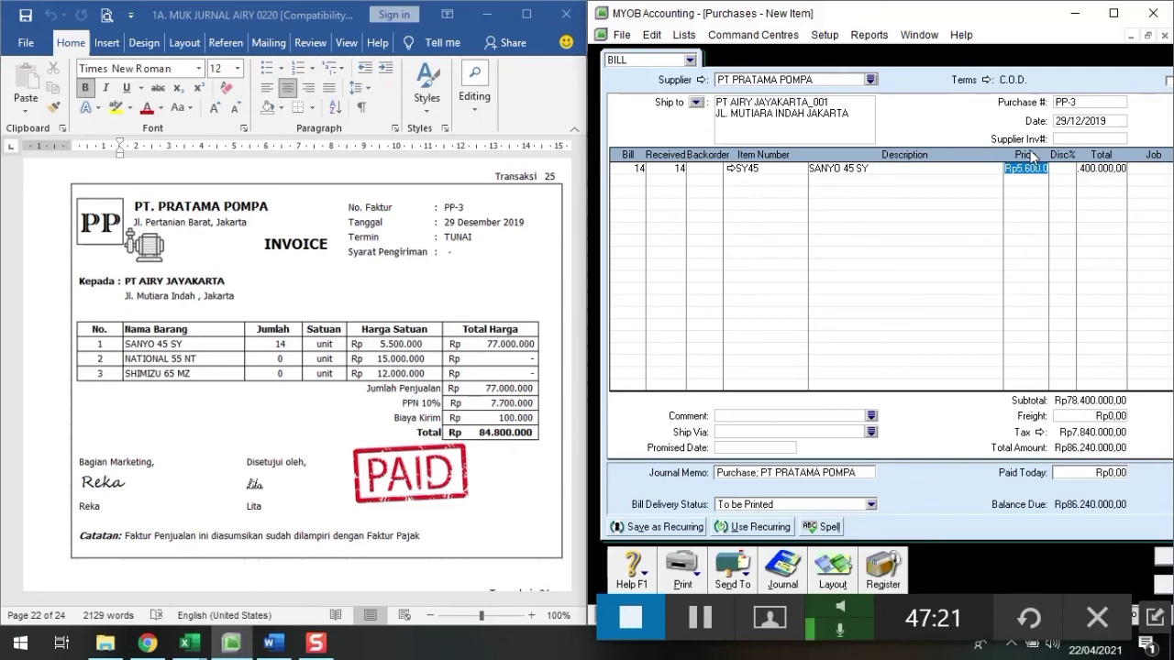
pyautogui.write('5')
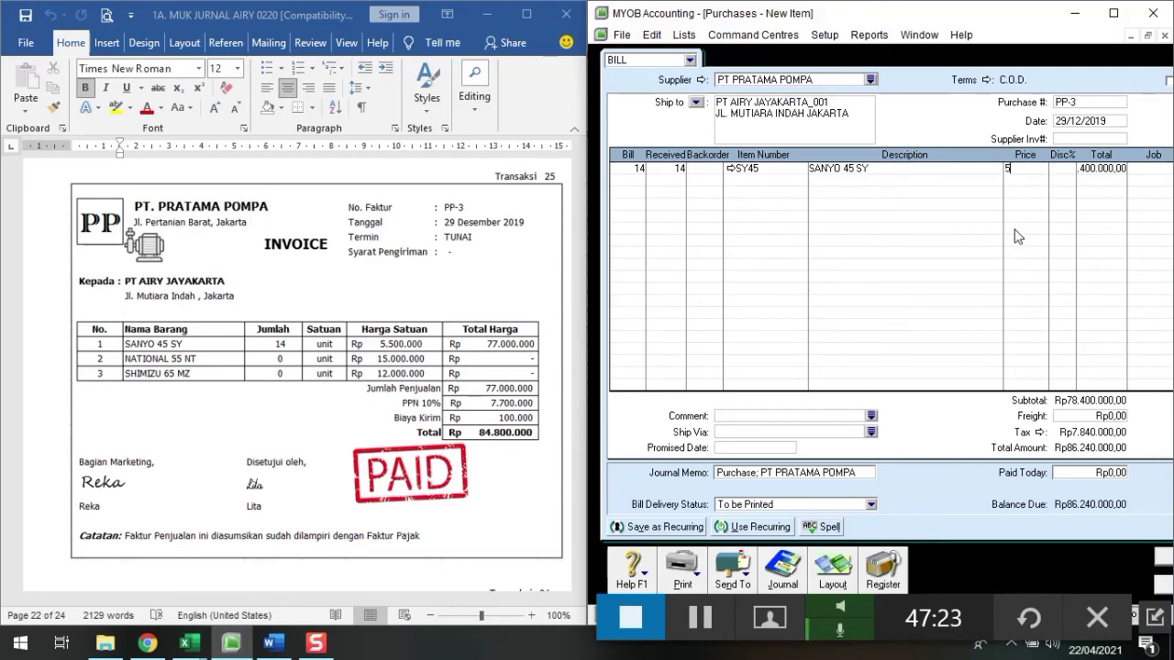
pyautogui.write('500000')
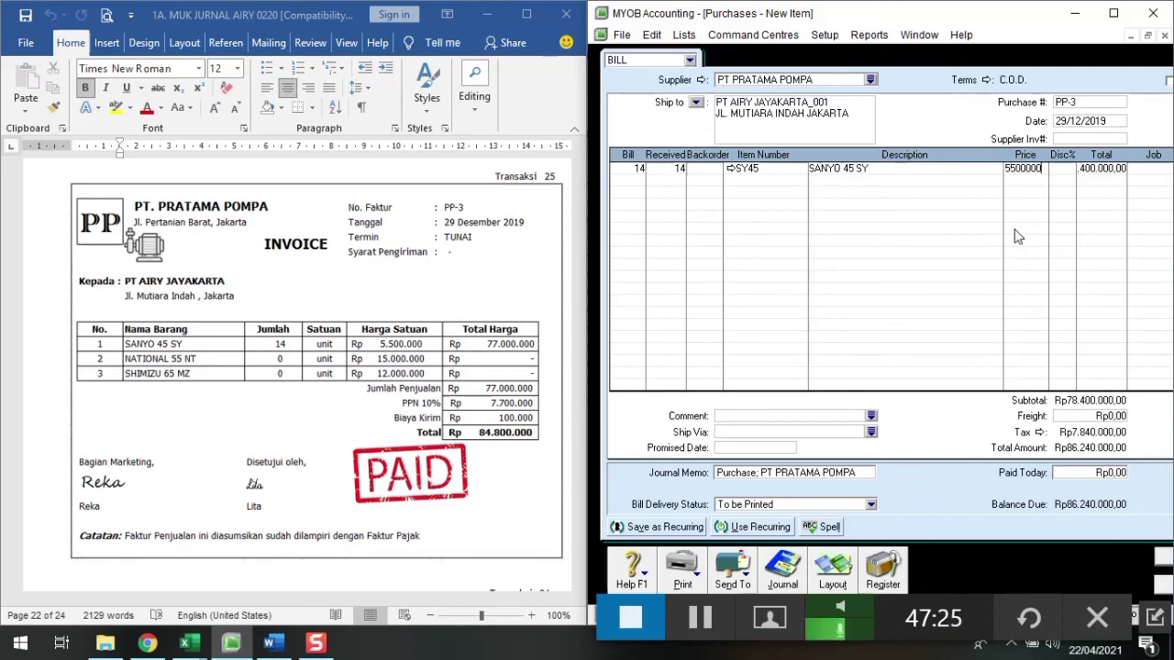
pyautogui.press('Tab')
pyautogui.press('Tab')
pyautogui.press('Tab')
pyautogui.press('Tab')
pyautogui.press('Tab')
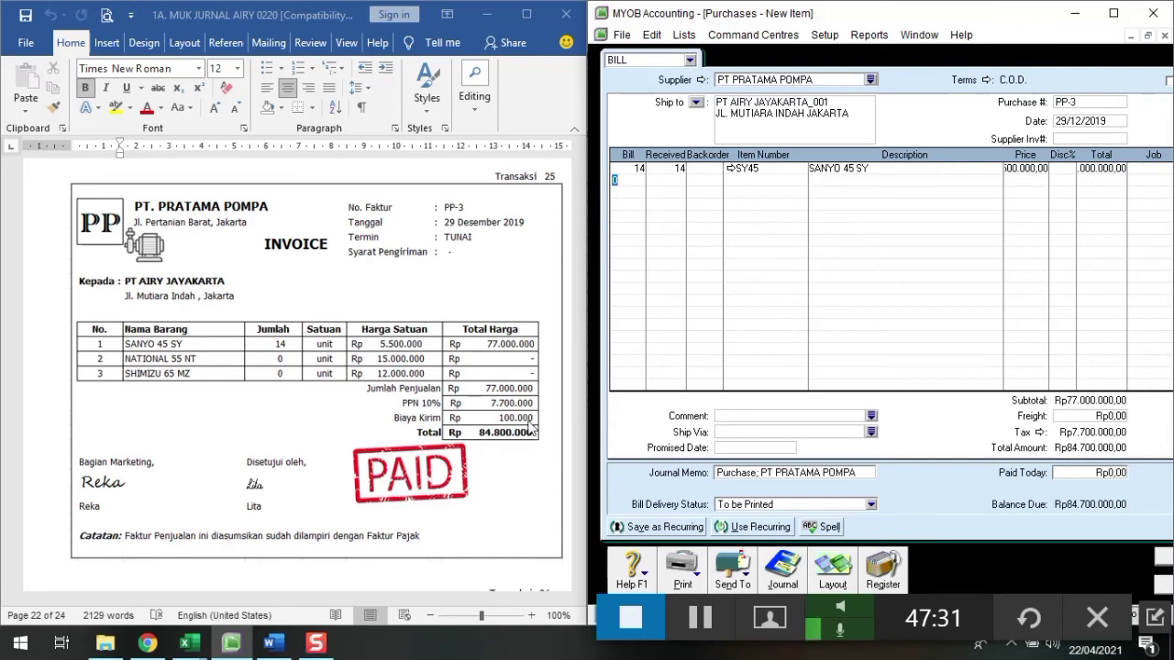
# Enter Rp100.000 as the bill's freight and Rp84.800.000 as the amount paid today
pyautogui.click(1101, 417)
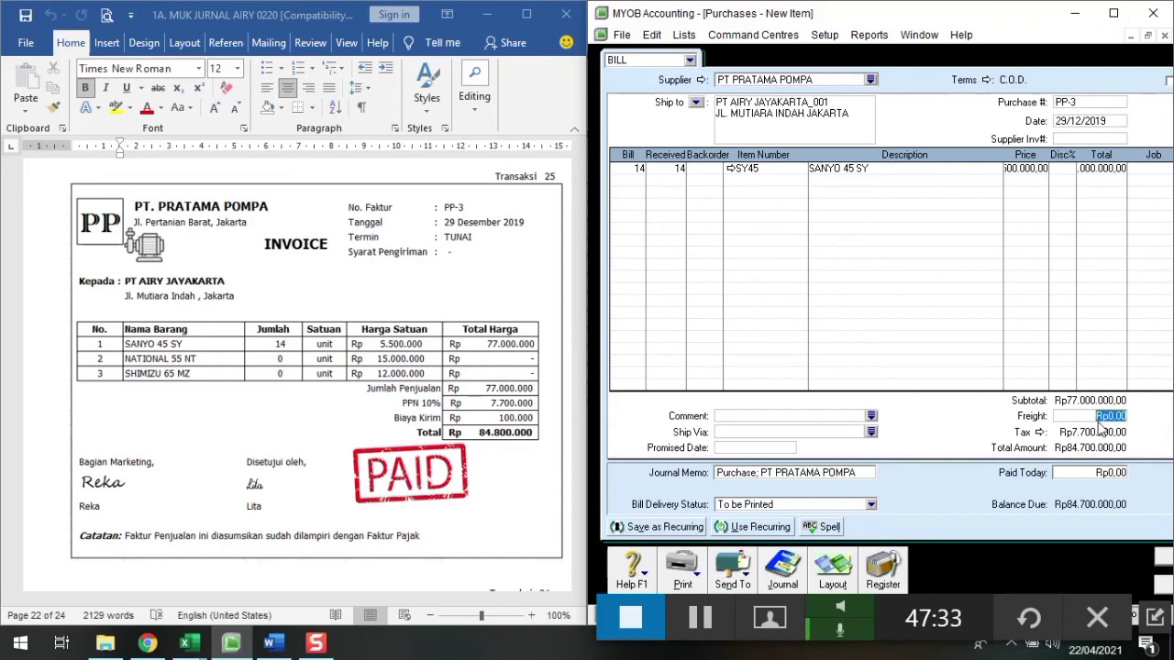
pyautogui.write('100000')
pyautogui.press('Tab')
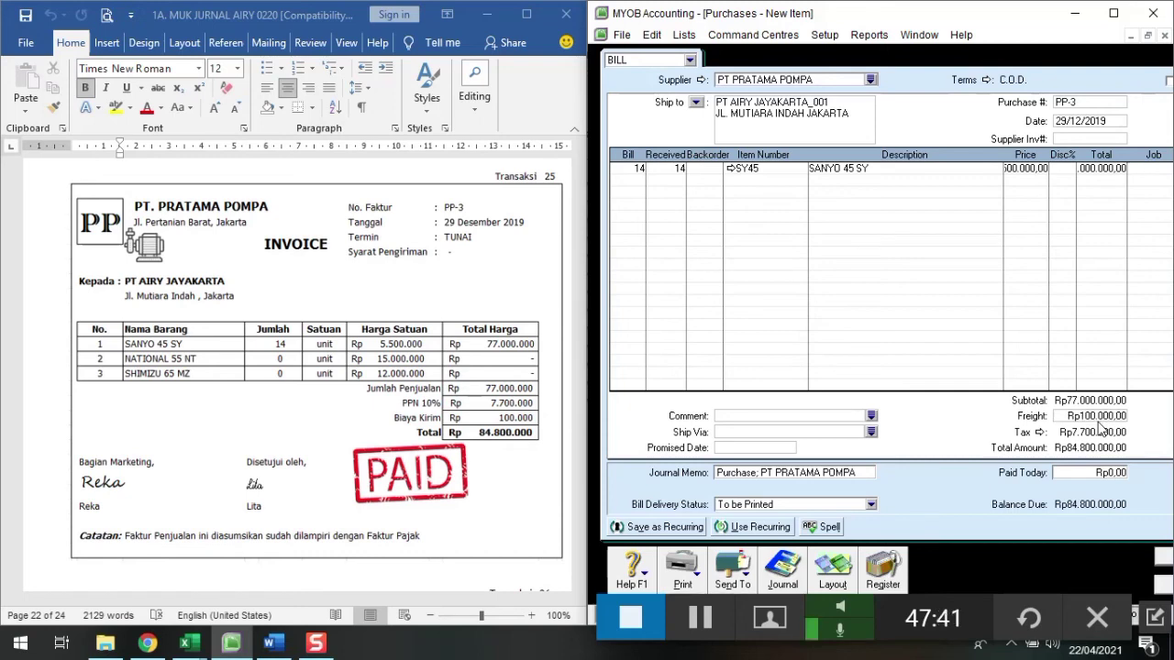
pyautogui.click(1091, 475)
pyautogui.write('84.800.000')
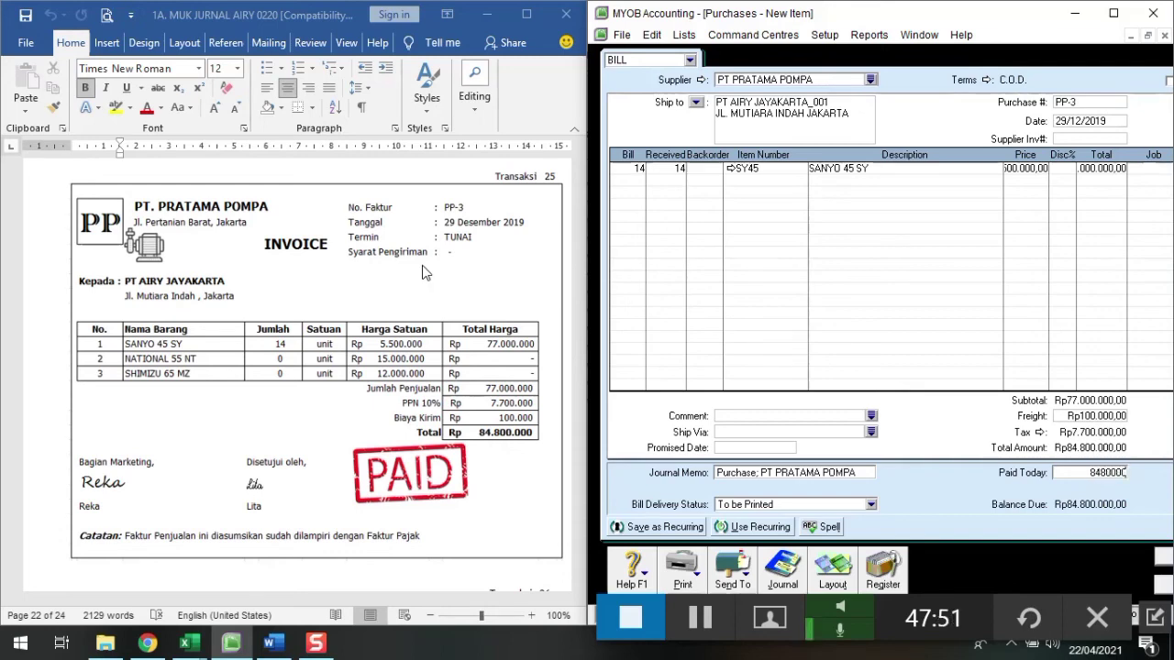
pyautogui.press('Tab')
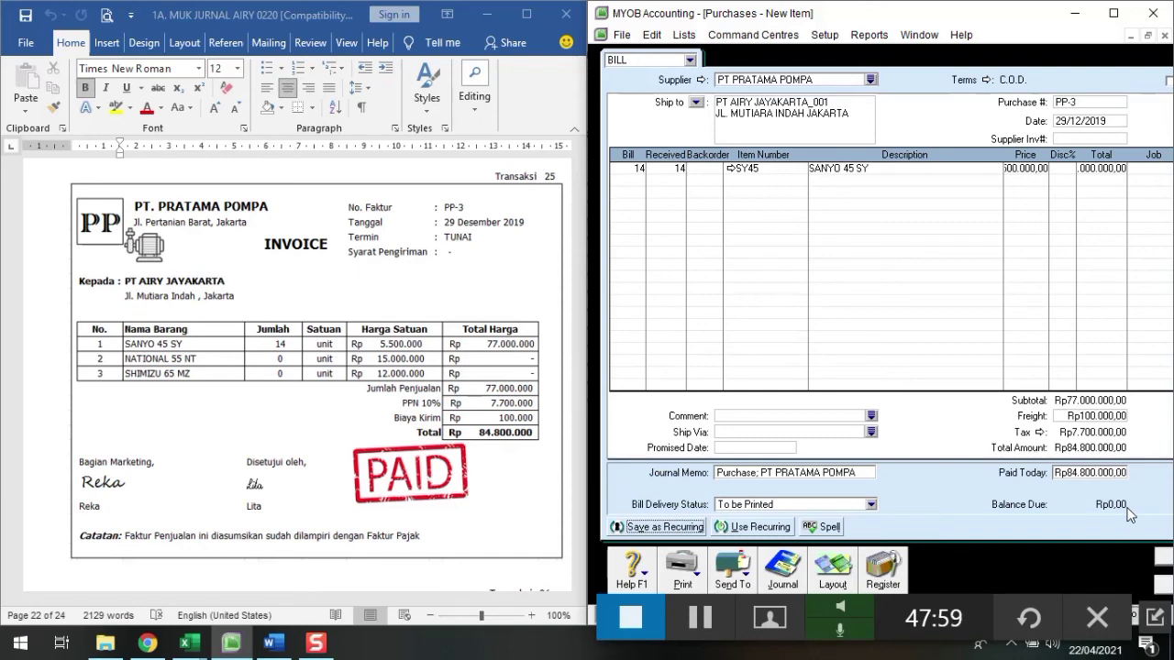
# Review the recap of the purchase's journal entries, then record it with its tax code and cheque as entered and close the form
pyautogui.hotkey('ctrl', 'r')
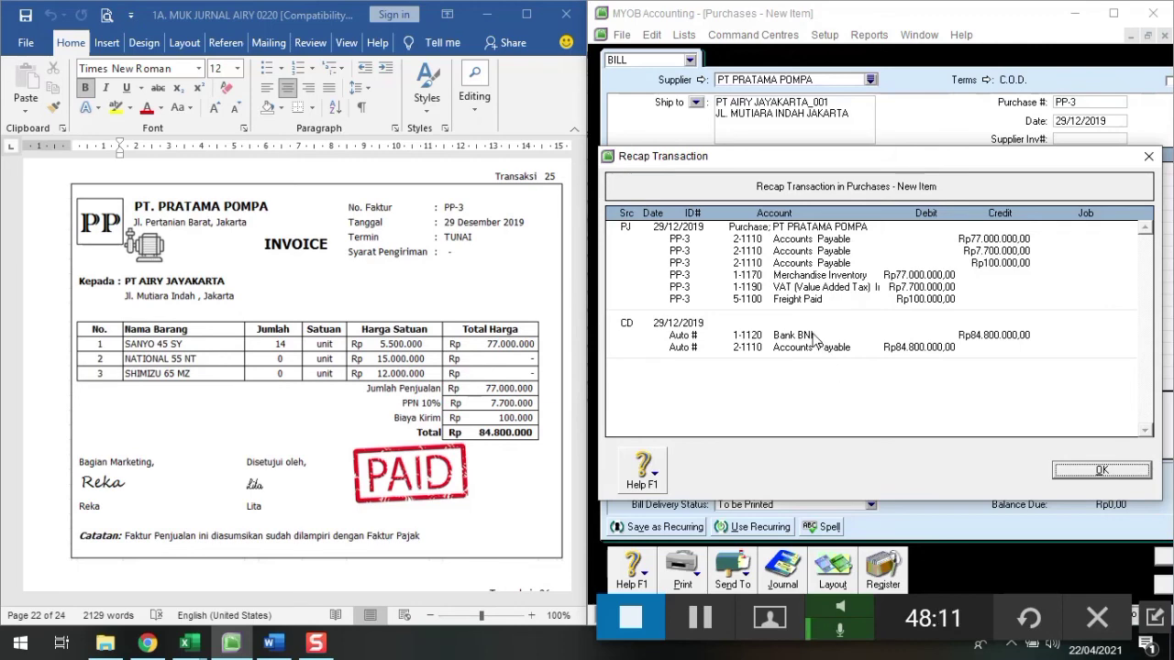
pyautogui.click(1135, 465)
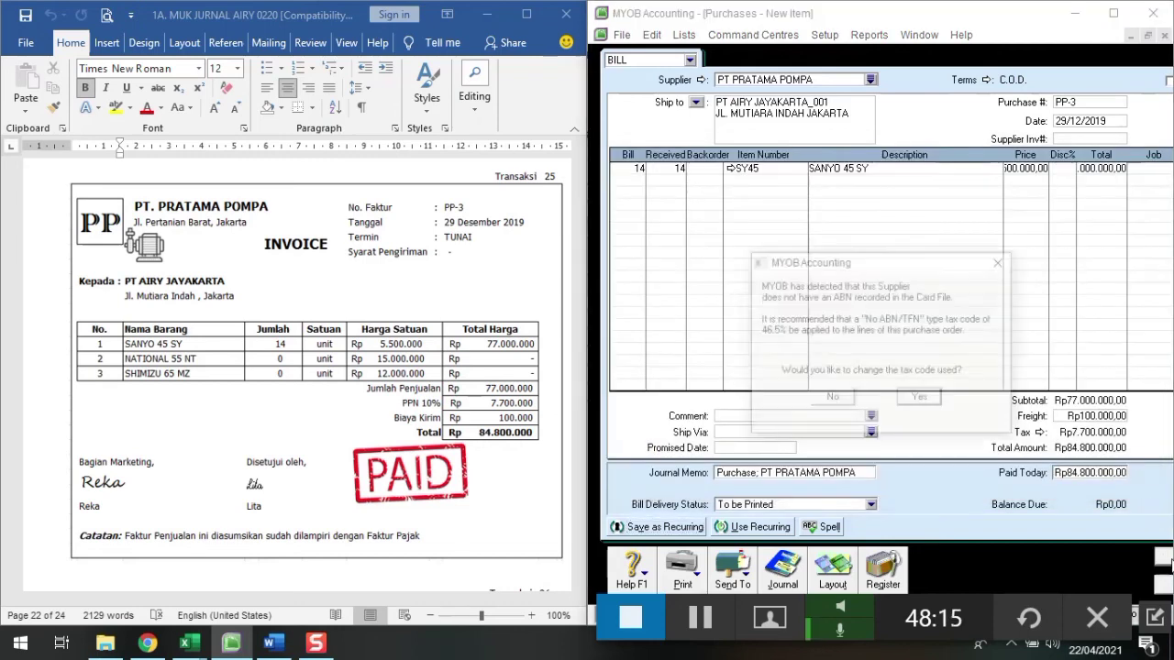
pyautogui.click(831, 398)
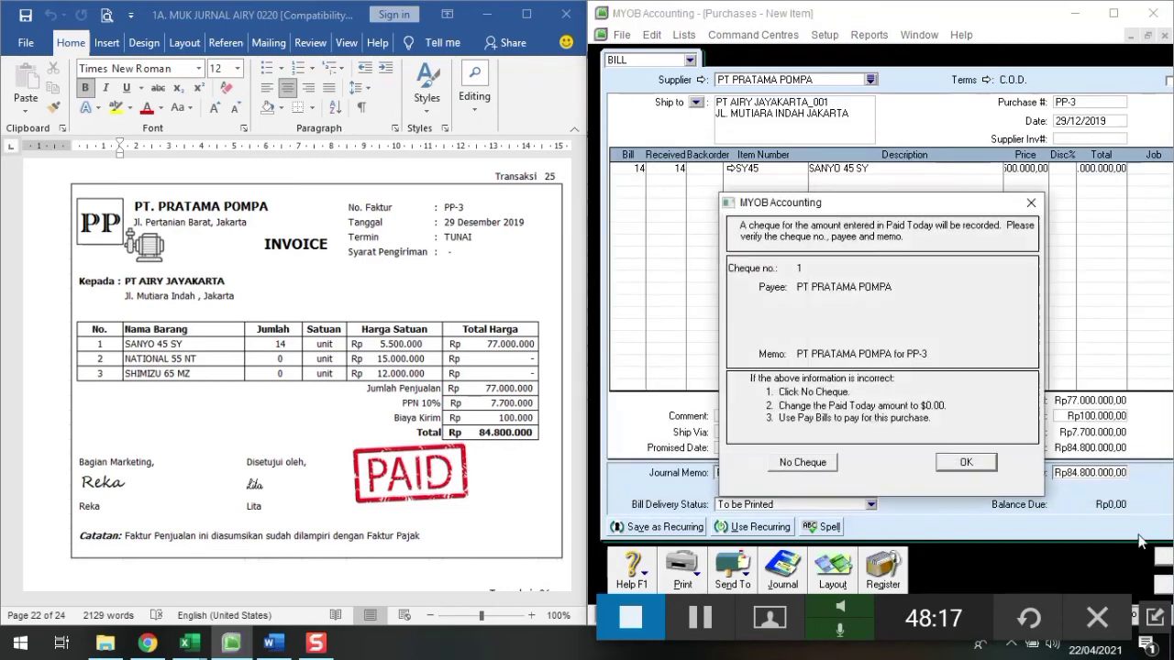
pyautogui.click(965, 462)
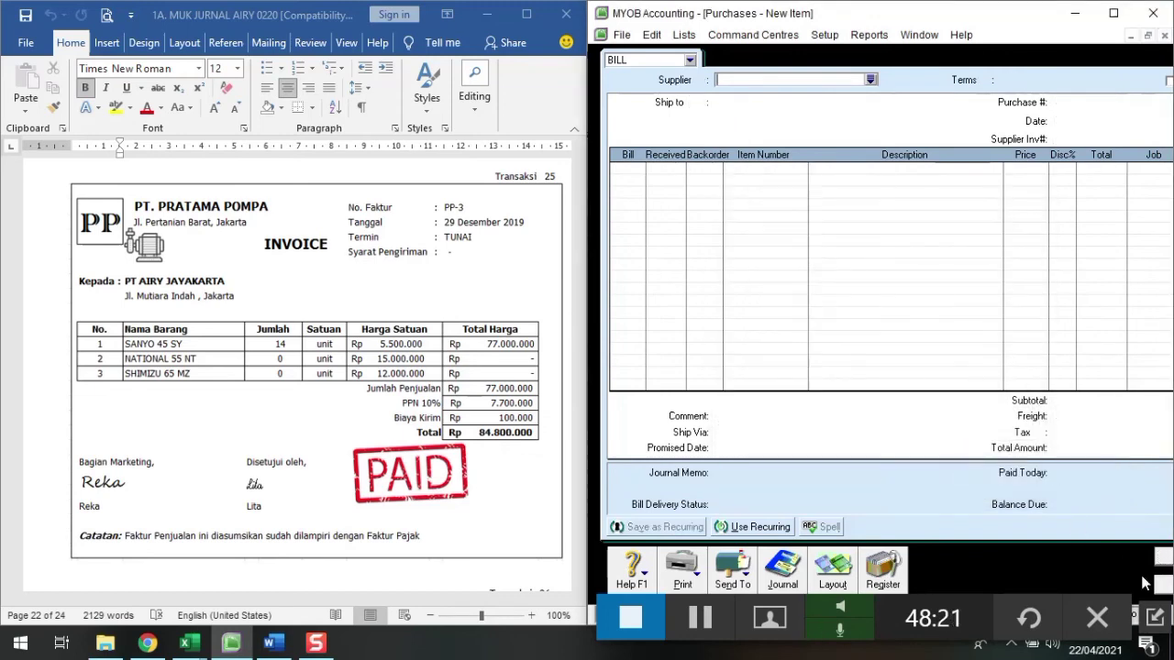
pyautogui.click(1163, 583)
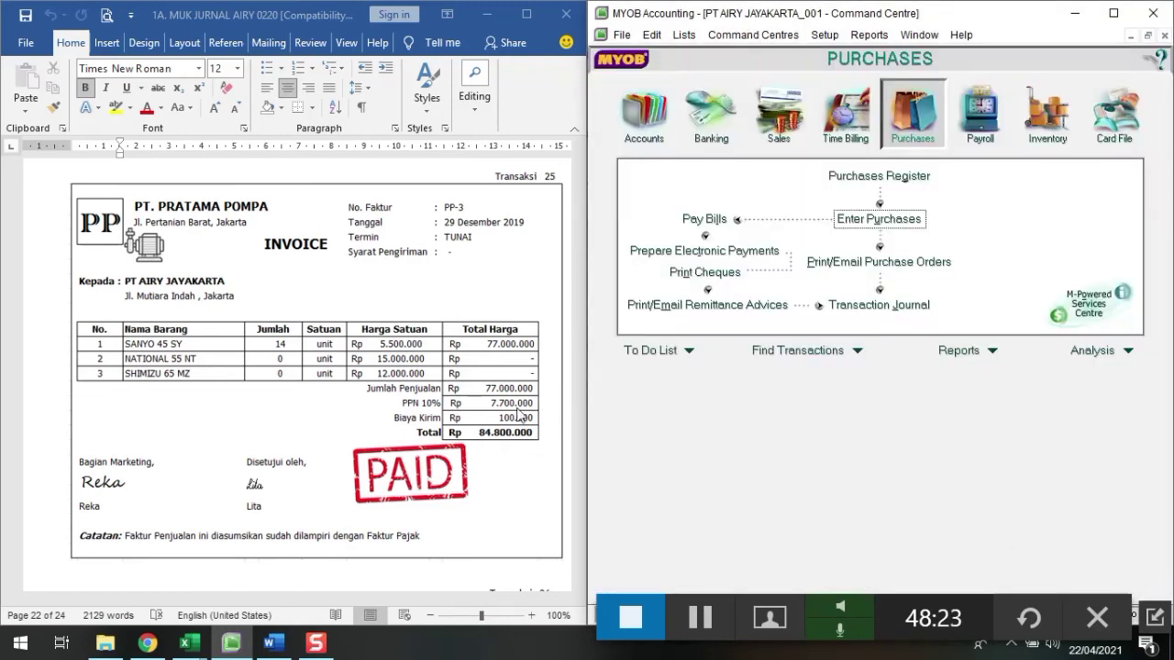
# Find the Transaksi 26 voucher in the Word document and start a Spend Money payment from account 1-1120 Bank BNI
pyautogui.scroll(-5, 482, 421)
pyautogui.scroll(-4, 481, 421)
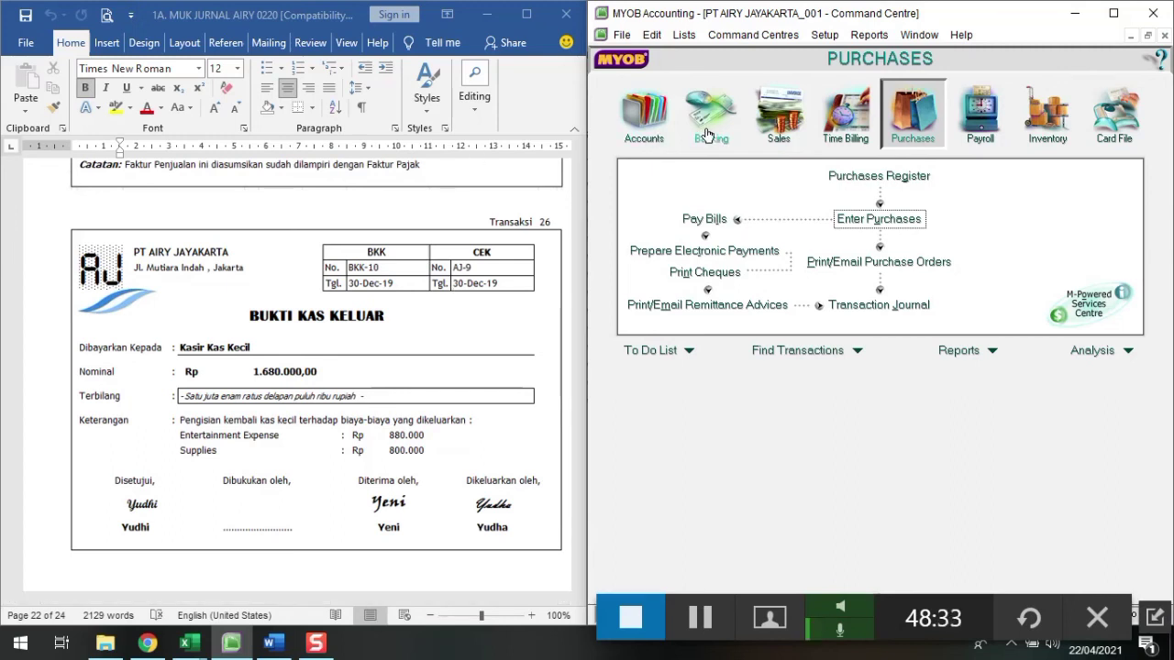
pyautogui.click(710, 129)
pyautogui.click(711, 185)
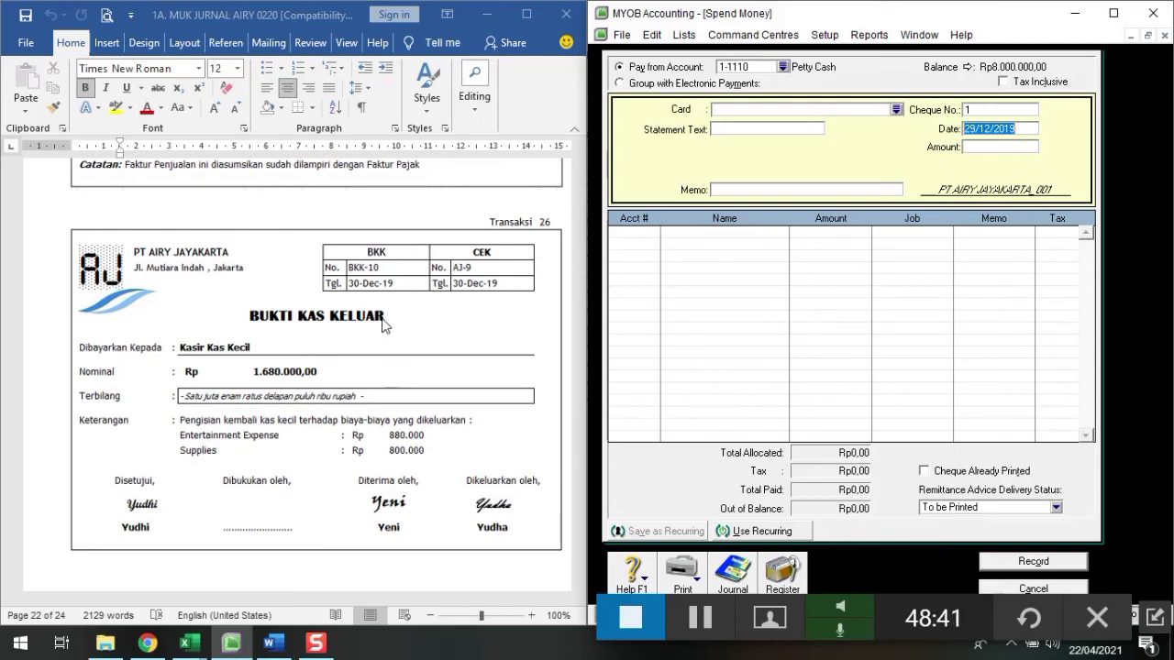
pyautogui.click(782, 67)
pyautogui.click(798, 242)
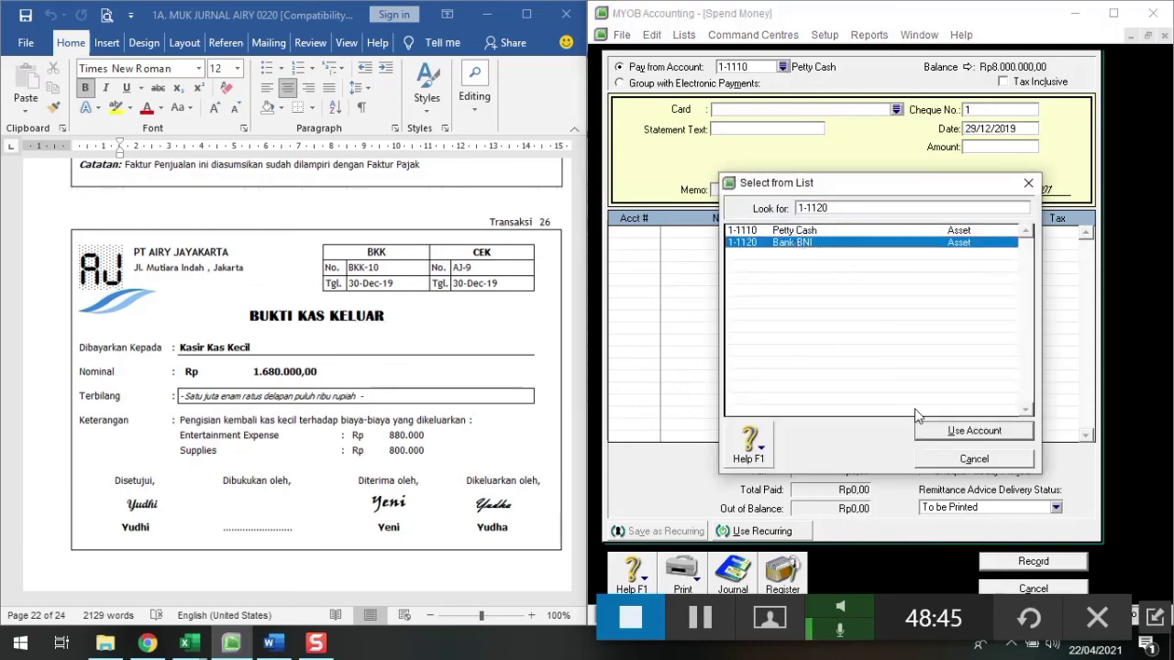
pyautogui.click(939, 431)
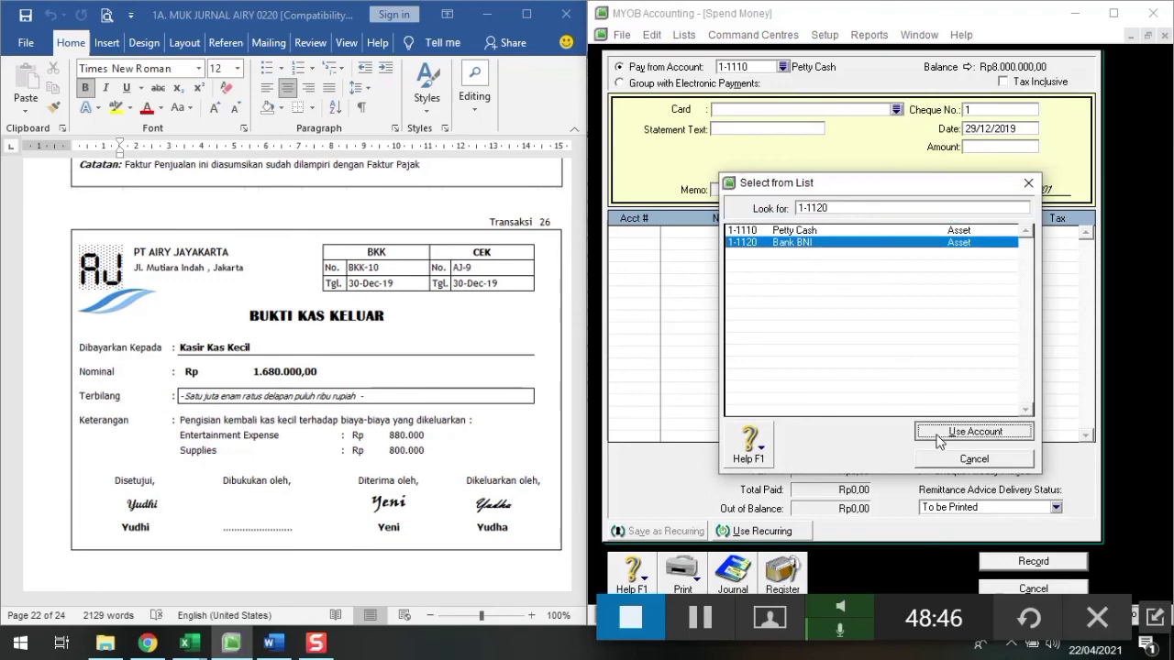
# Set the payment's cheque number to BKK-10 and its date to 30/12/2019
pyautogui.click(986, 111)
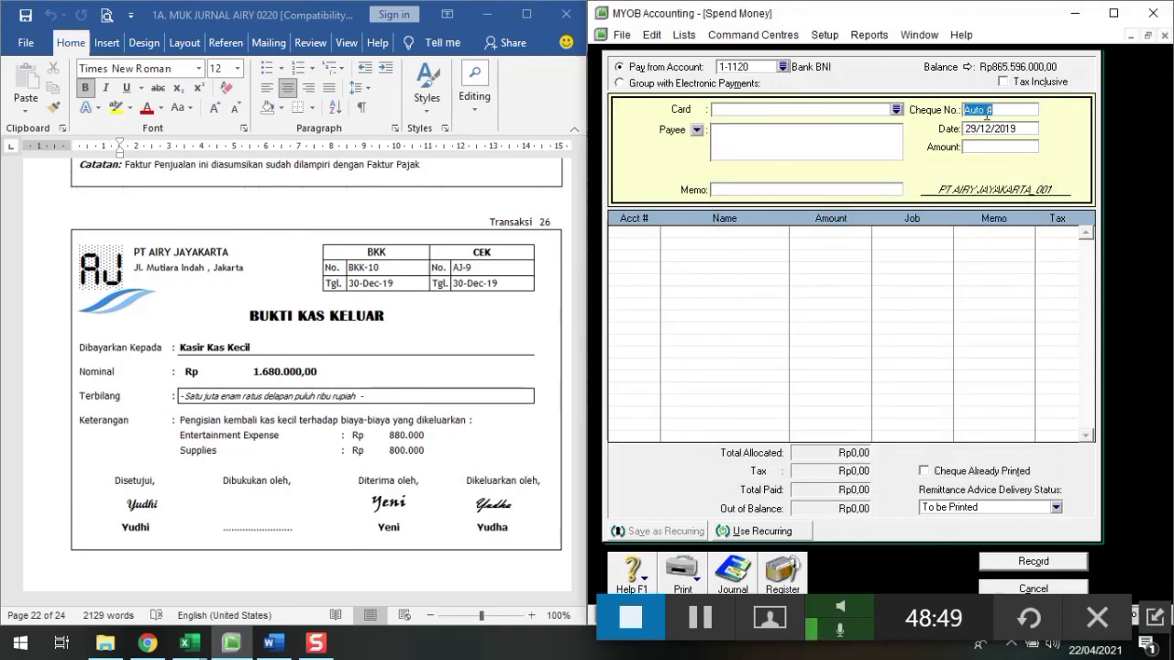
pyautogui.write('BKK-10')
pyautogui.press('Tab')
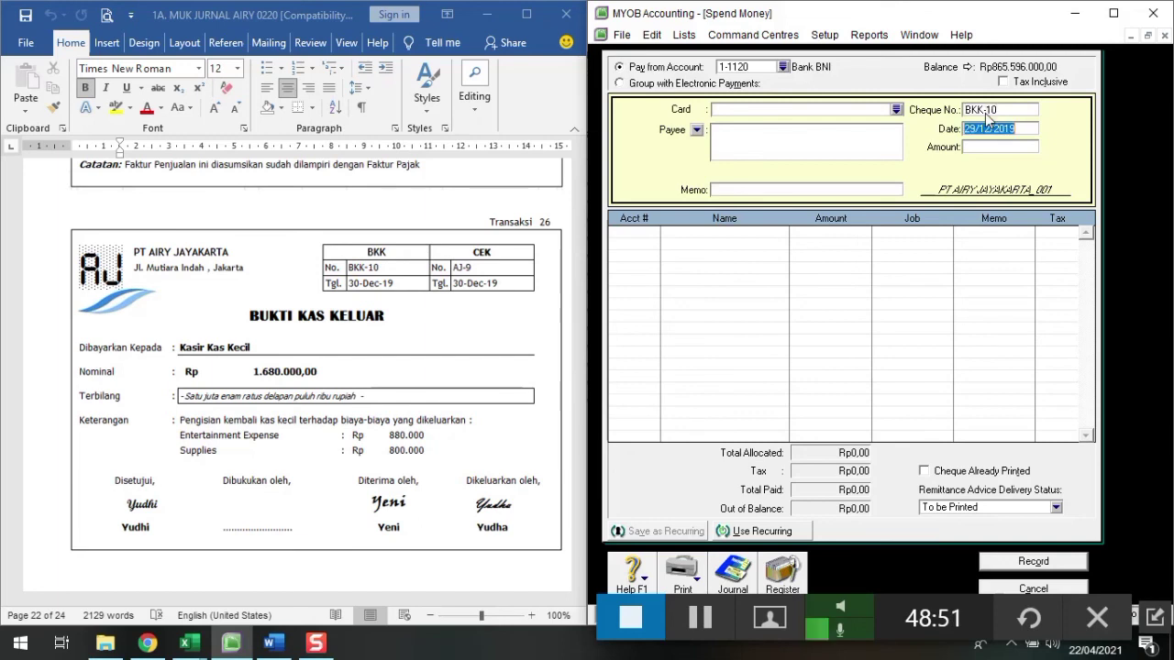
pyautogui.write('30/12/2')
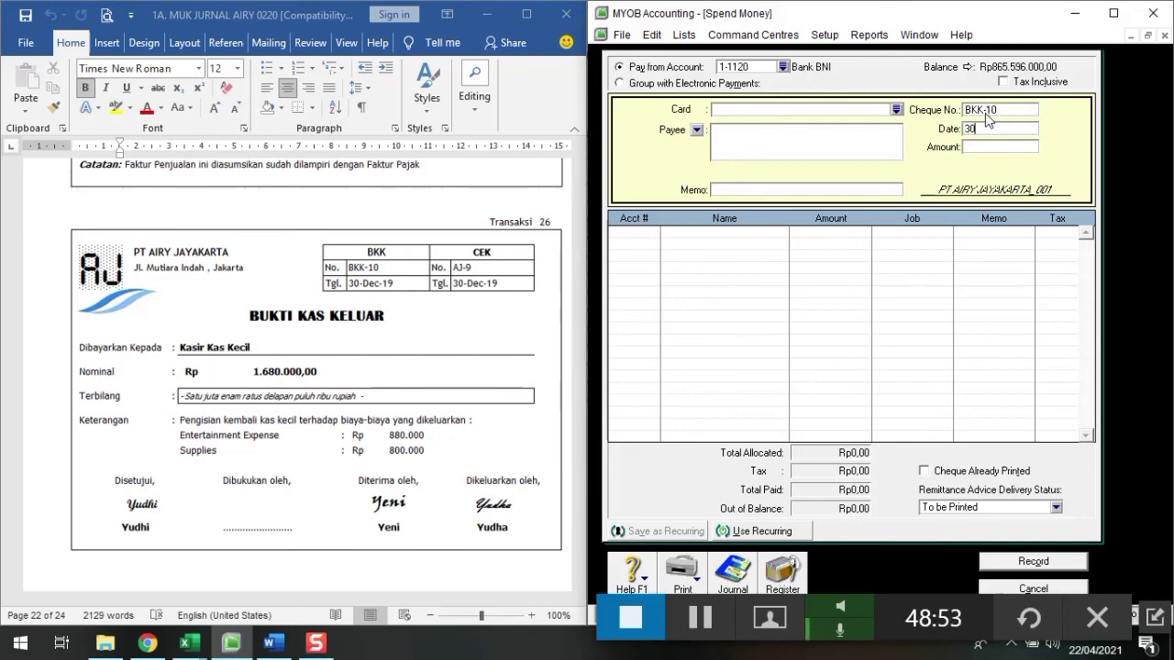
pyautogui.press('Tab')
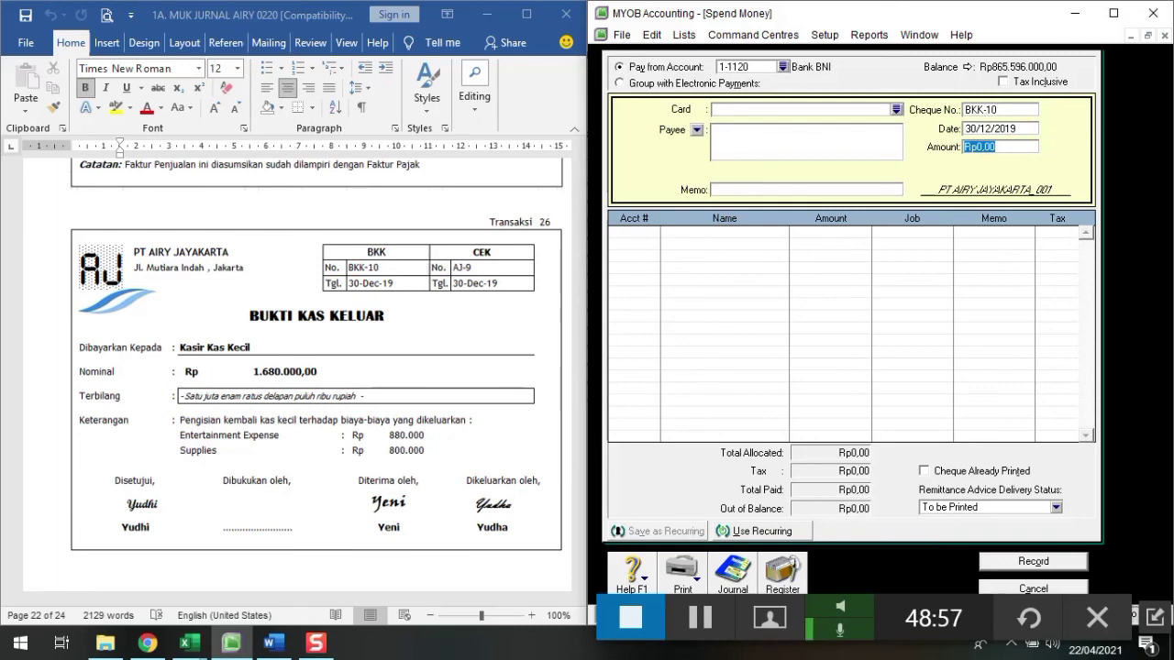
# Set the payment amount to Rp1.680.000 and enter KASIR KAS KECIL as the payee
pyautogui.write('1.680.')
pyautogui.write('0000')
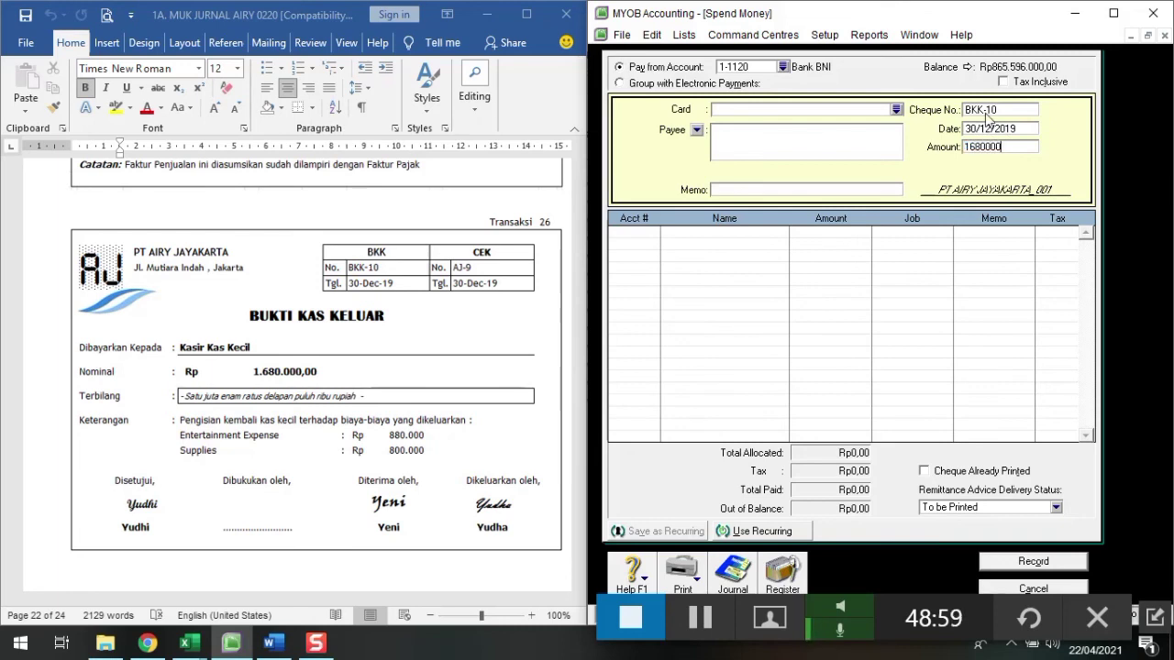
pyautogui.press('Tab')
pyautogui.click(791, 148)
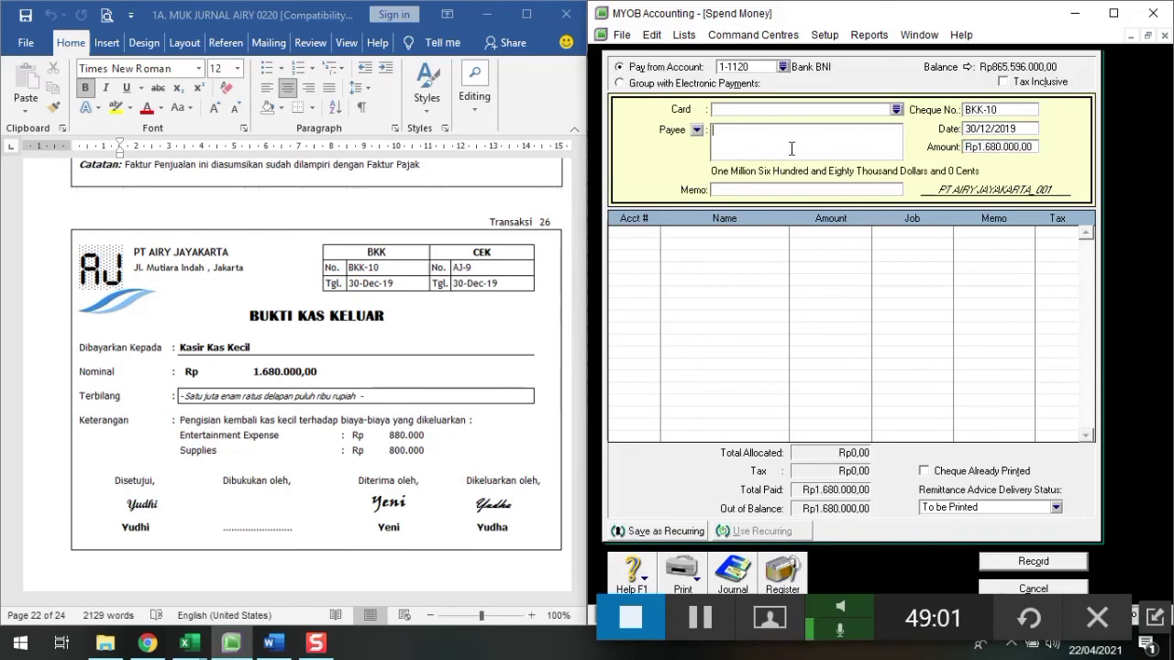
pyautogui.write('KAS')
pyautogui.press('BackSpace')
pyautogui.write('R')
pyautogui.press('BackSpace')
pyautogui.write('IR KAS KECIL')
pyautogui.press('Tab')
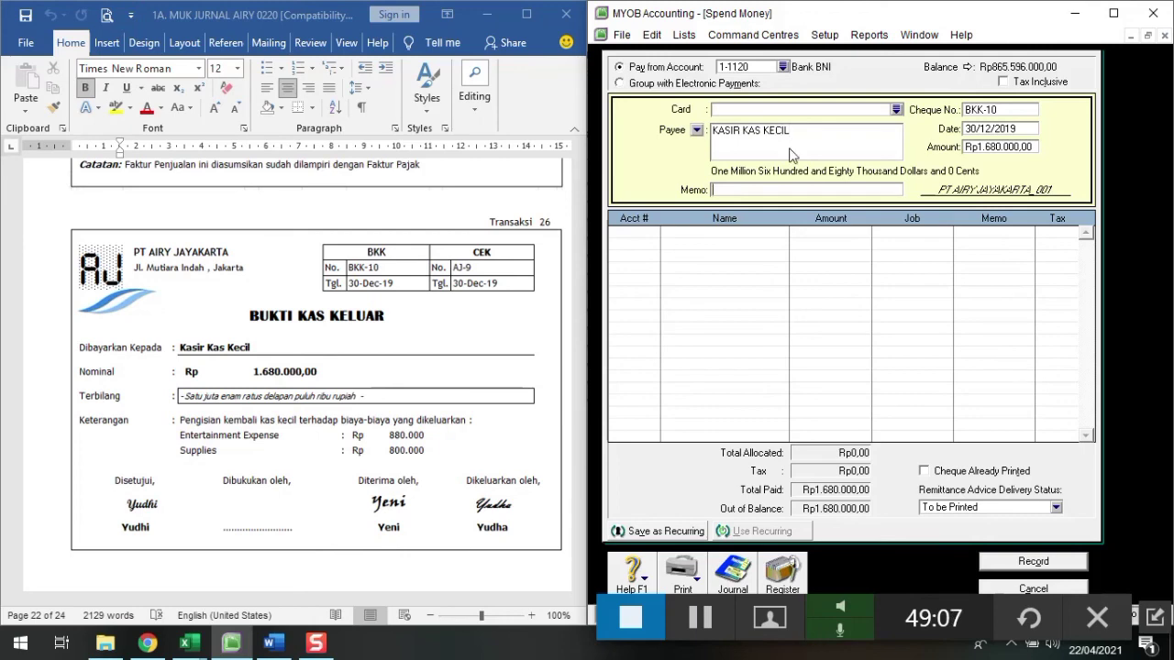
# Enter PENGISIAN KEMBALI KAS KECIL as the payment's memo
pyautogui.write('PENGISIAN KEMBALI')
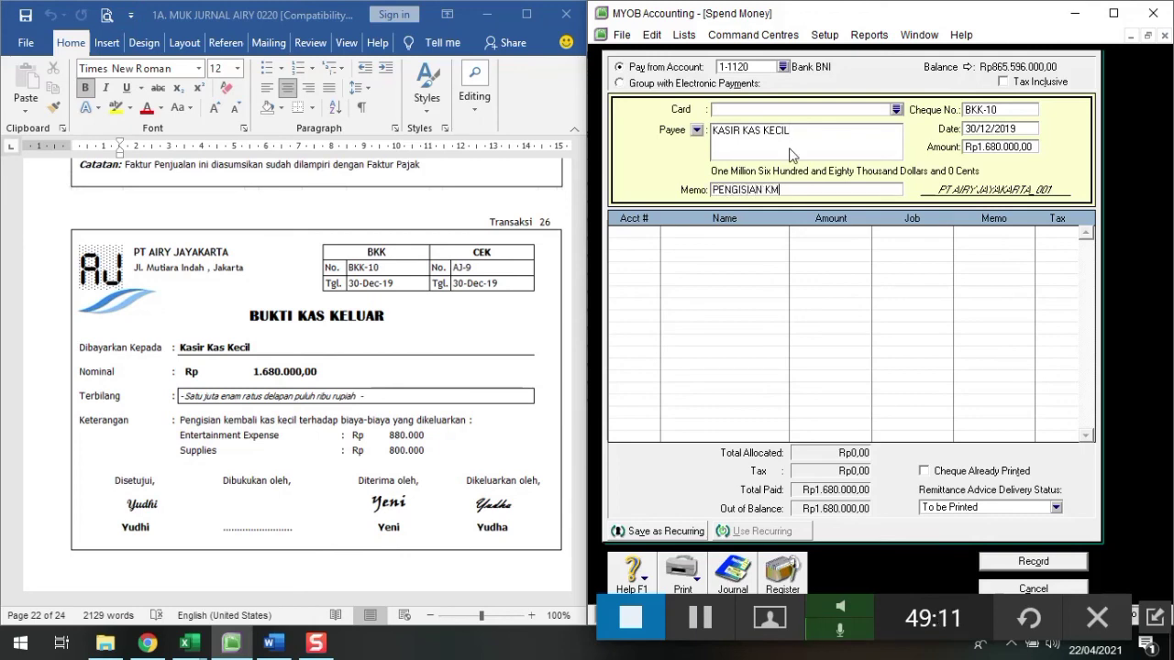
pyautogui.write(' KAS KECUL')
pyautogui.press('Tab')
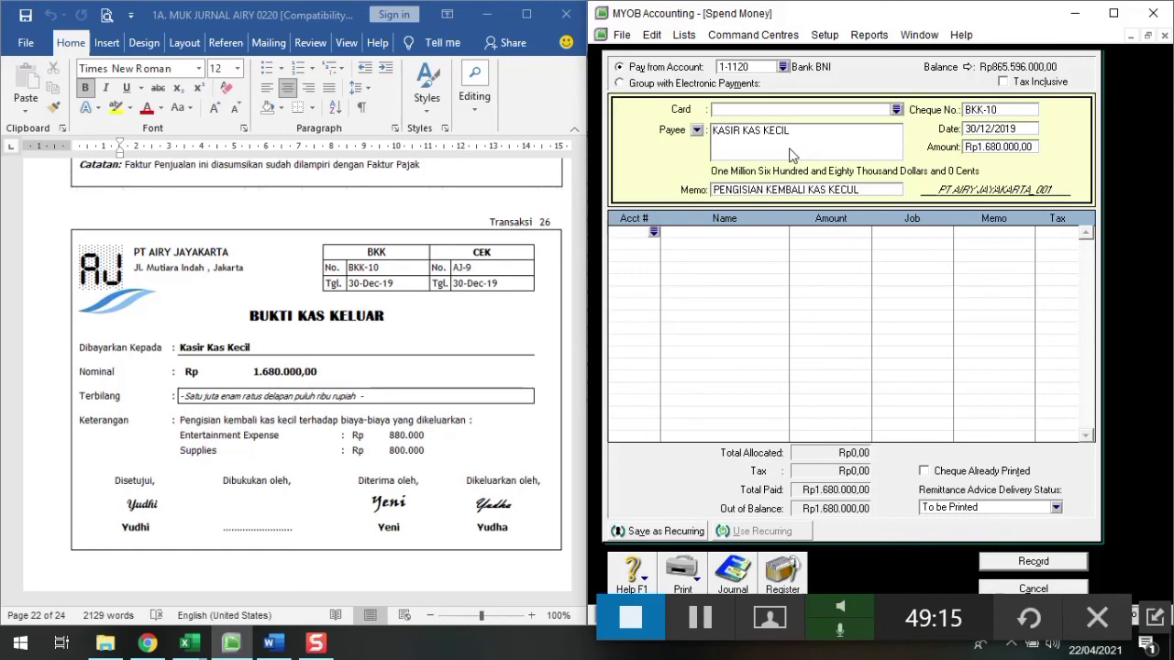
pyautogui.click(842, 191)
pyautogui.click(851, 191)
pyautogui.press('BackSpace')
pyautogui.write('I')
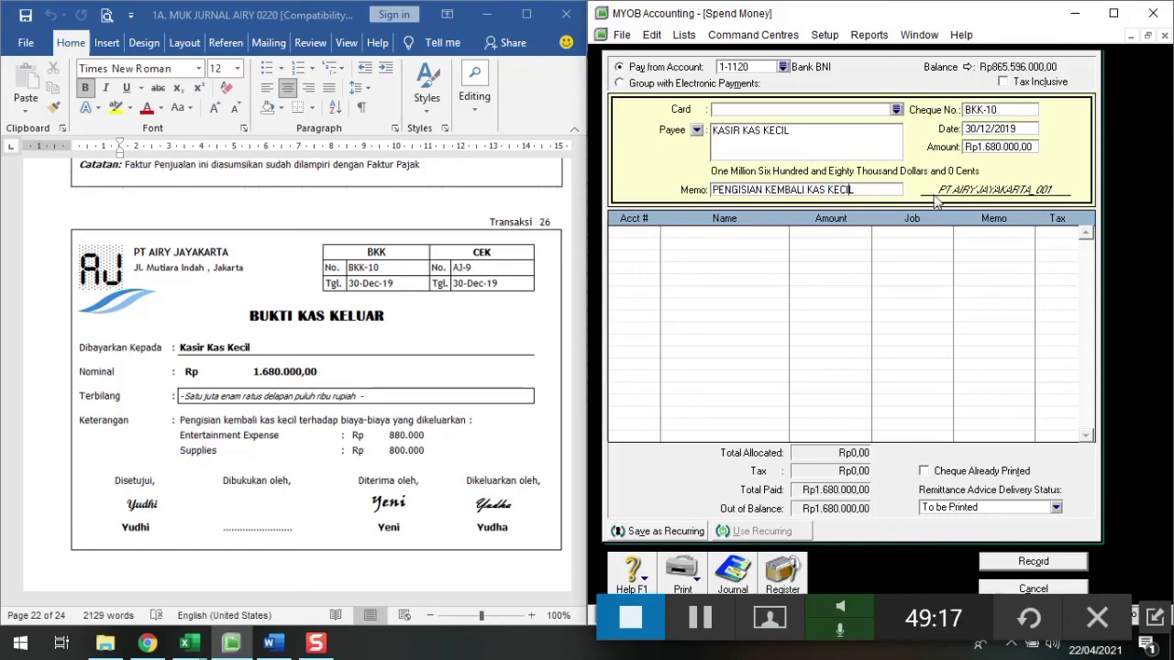
# Allocate Rp880.000 of the payment to account 6-1170 Entertainment Expense on the first line
pyautogui.click(655, 237)
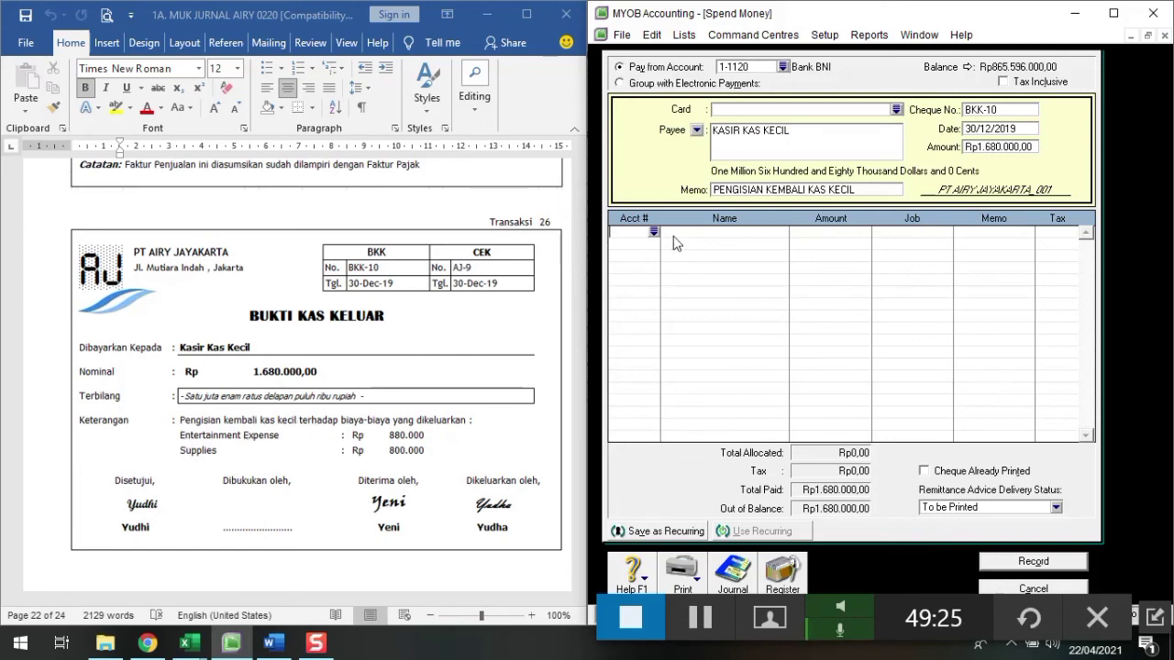
pyautogui.click(656, 234)
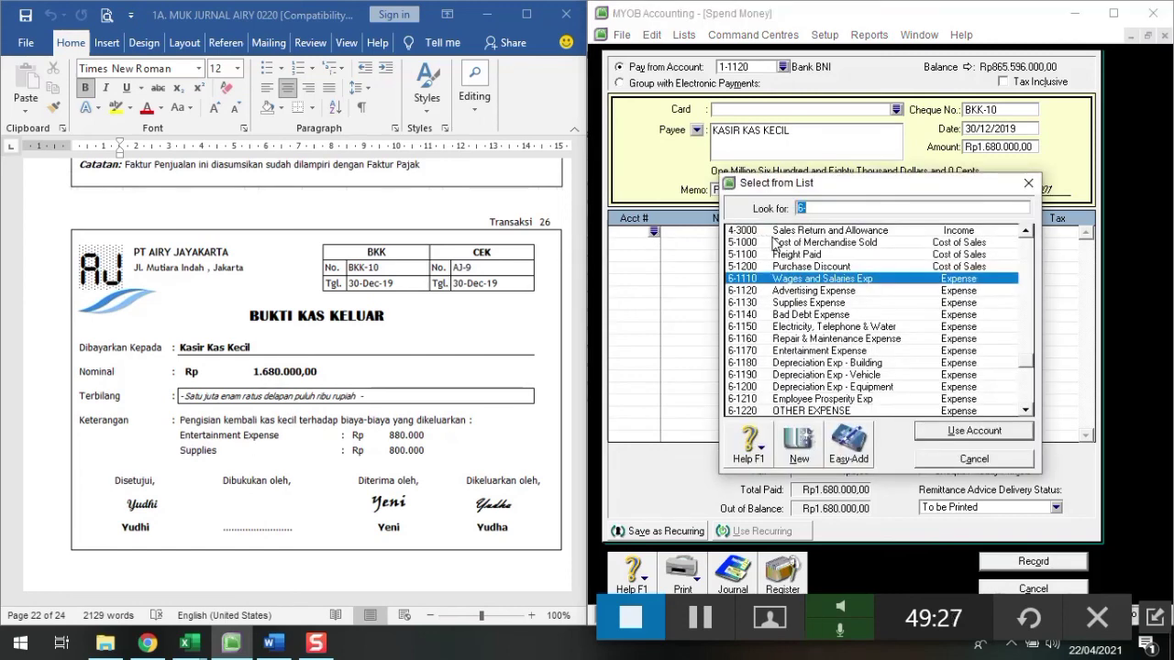
pyautogui.click(812, 350)
pyautogui.click(958, 434)
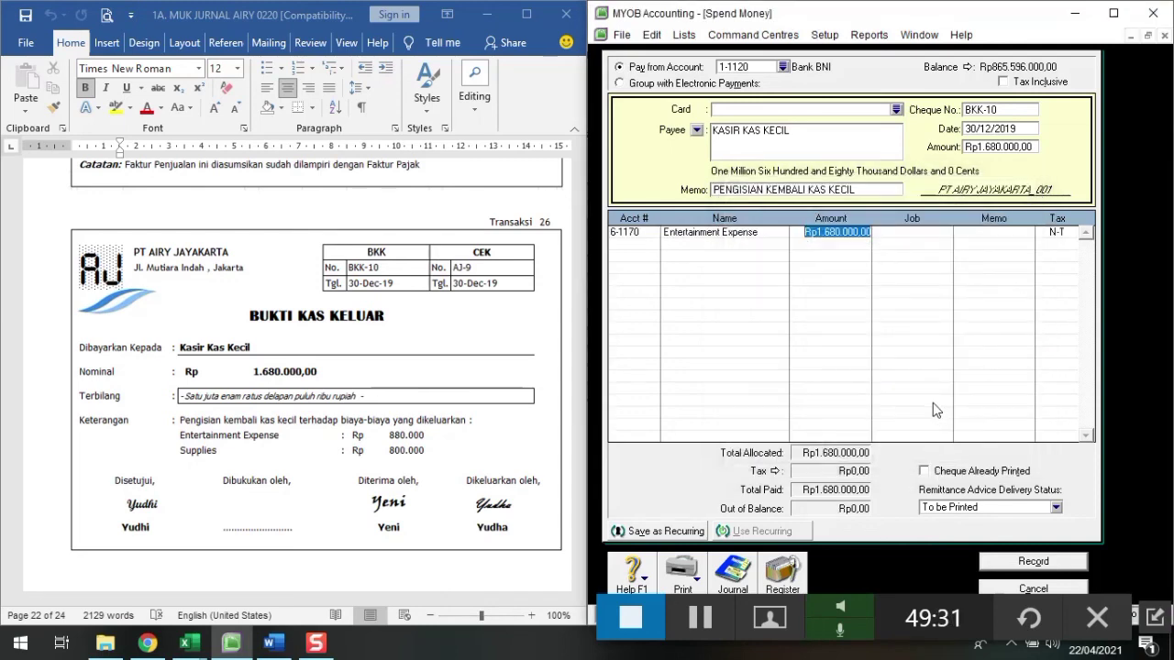
pyautogui.write('880')
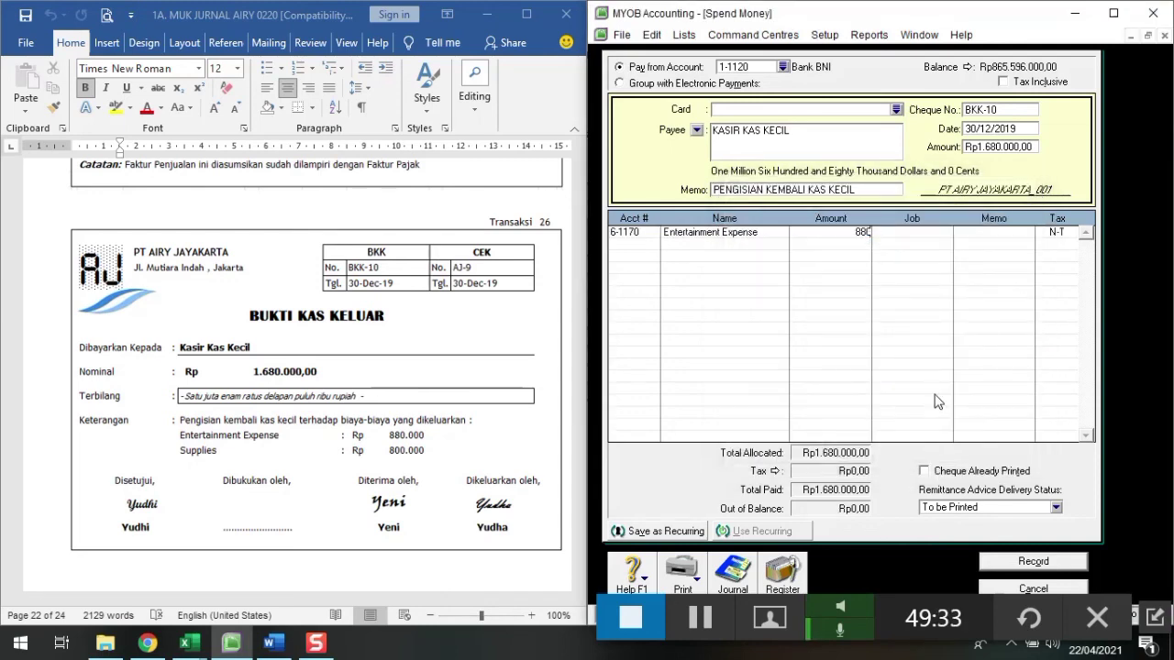
pyautogui.write('.00000')
pyautogui.press('Return')
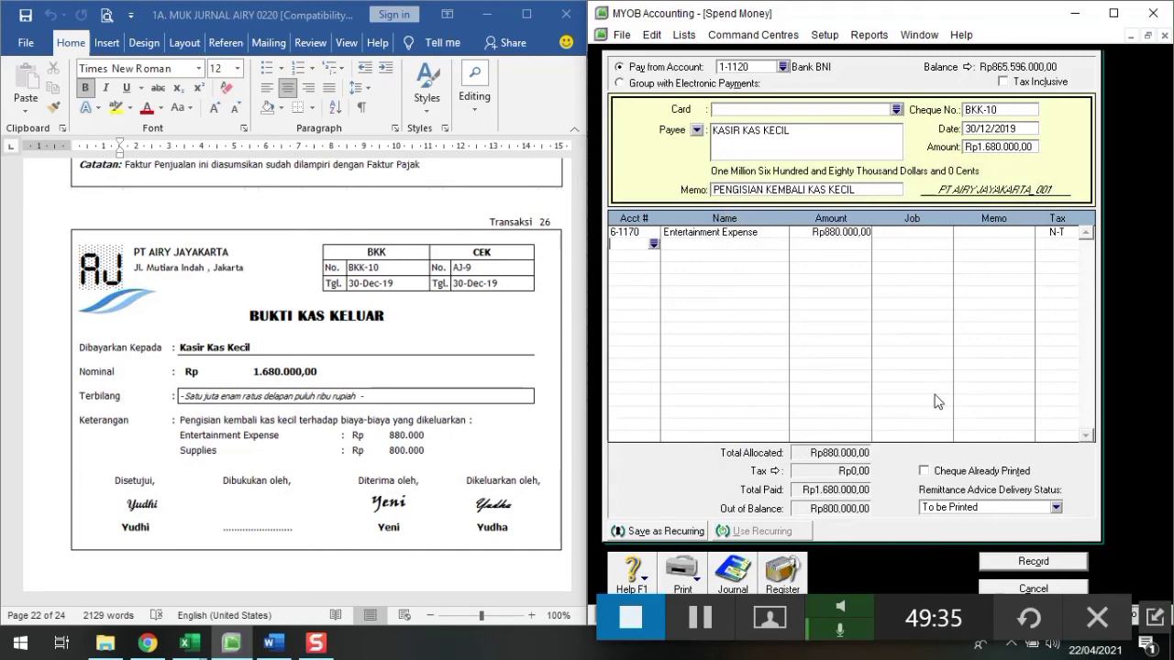
# Allocate the remaining Rp800.000 of the payment to account 1-1180 Supplies on the second line
pyautogui.click(652, 244)
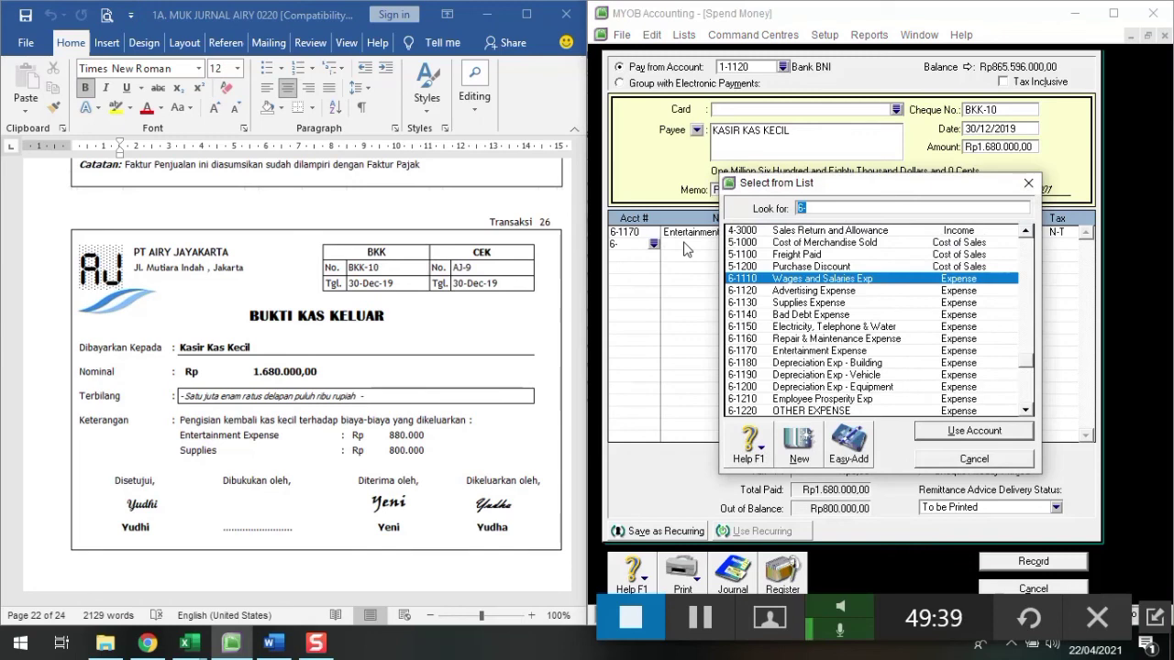
pyautogui.write('1')
pyautogui.click(811, 314)
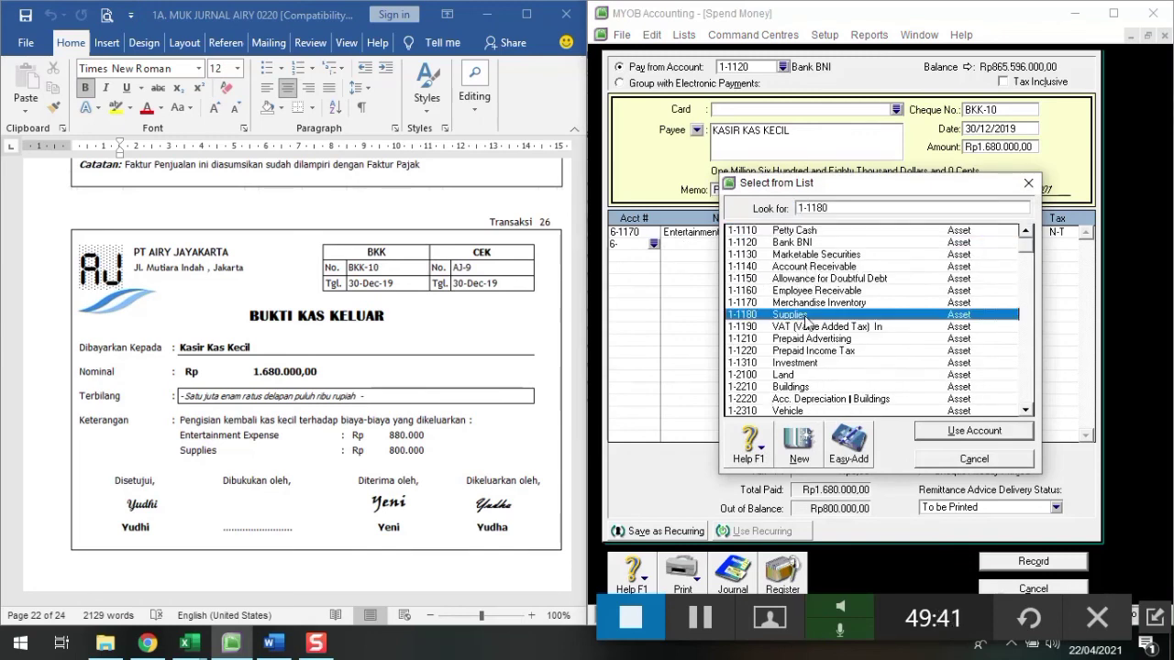
pyautogui.click(936, 434)
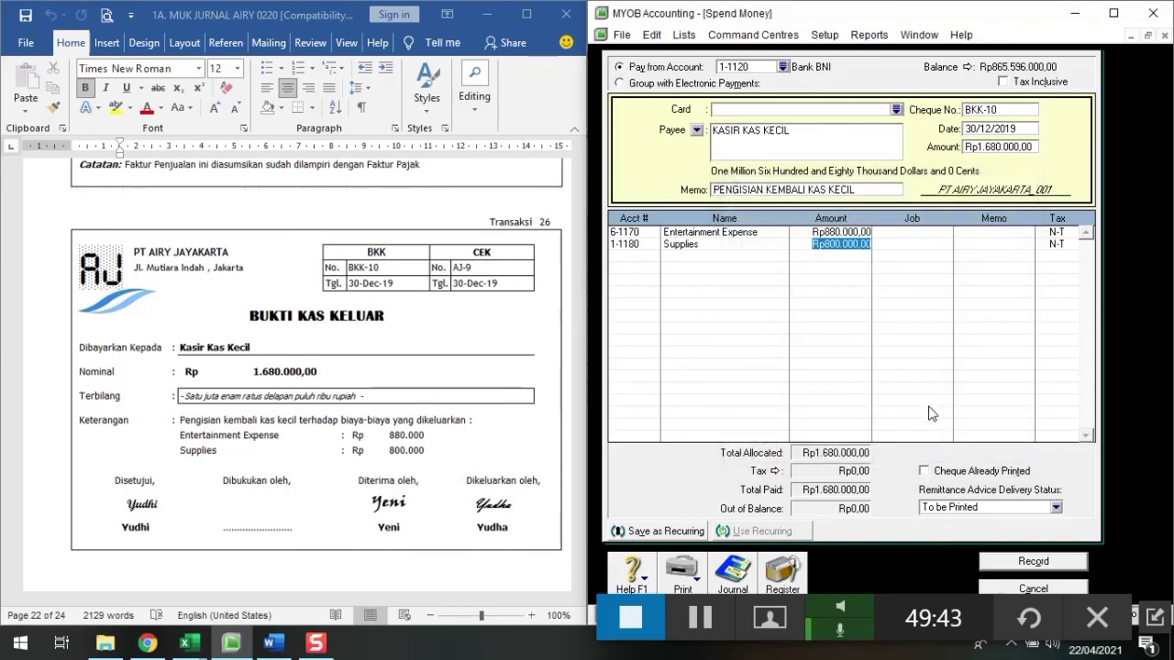
pyautogui.press('Return')
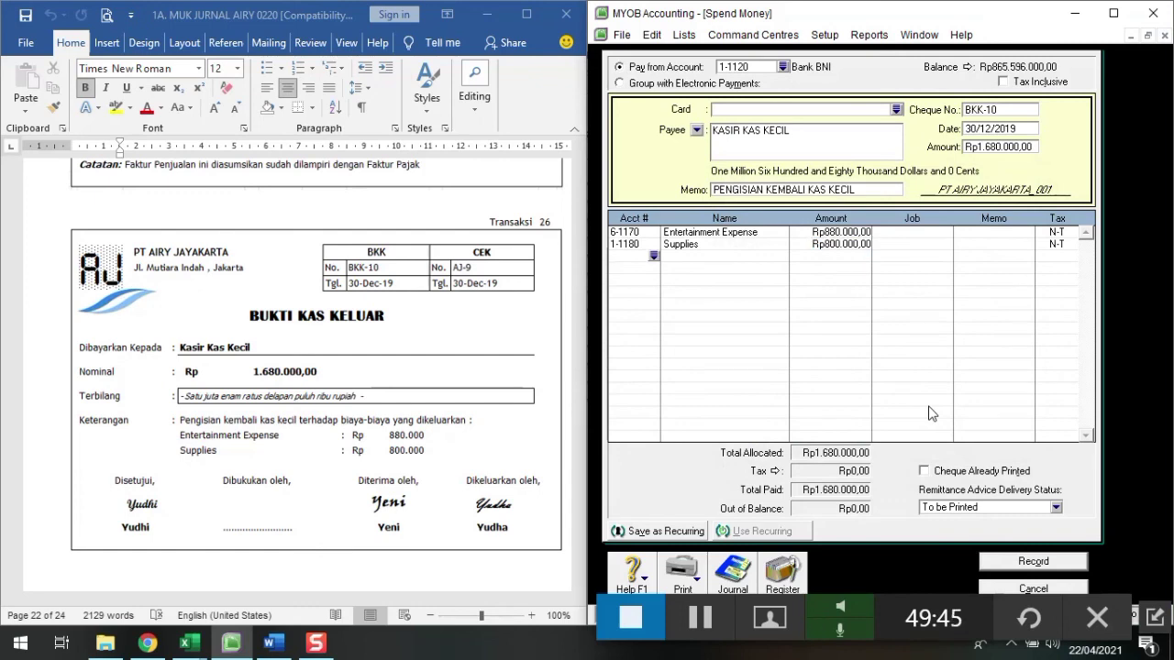
# Review the recap of the payment's journal entries, then record the payment and close the Spend Money form
pyautogui.hotkey('ctrl', 'r')
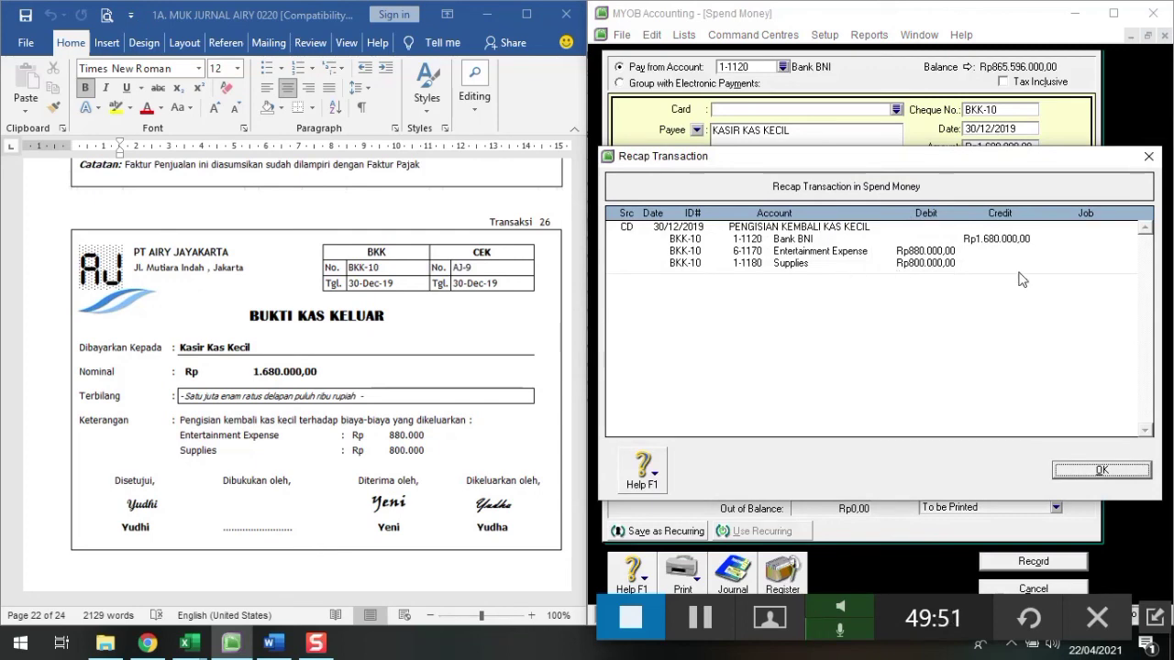
pyautogui.click(1078, 472)
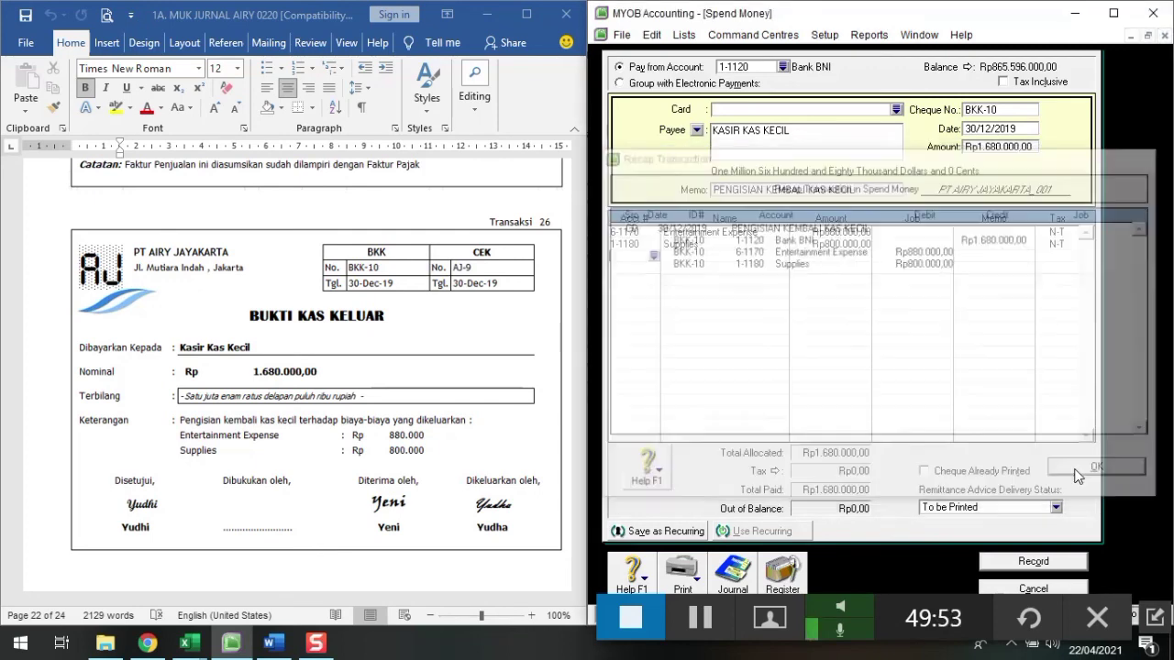
pyautogui.click(1050, 561)
pyautogui.click(1049, 591)
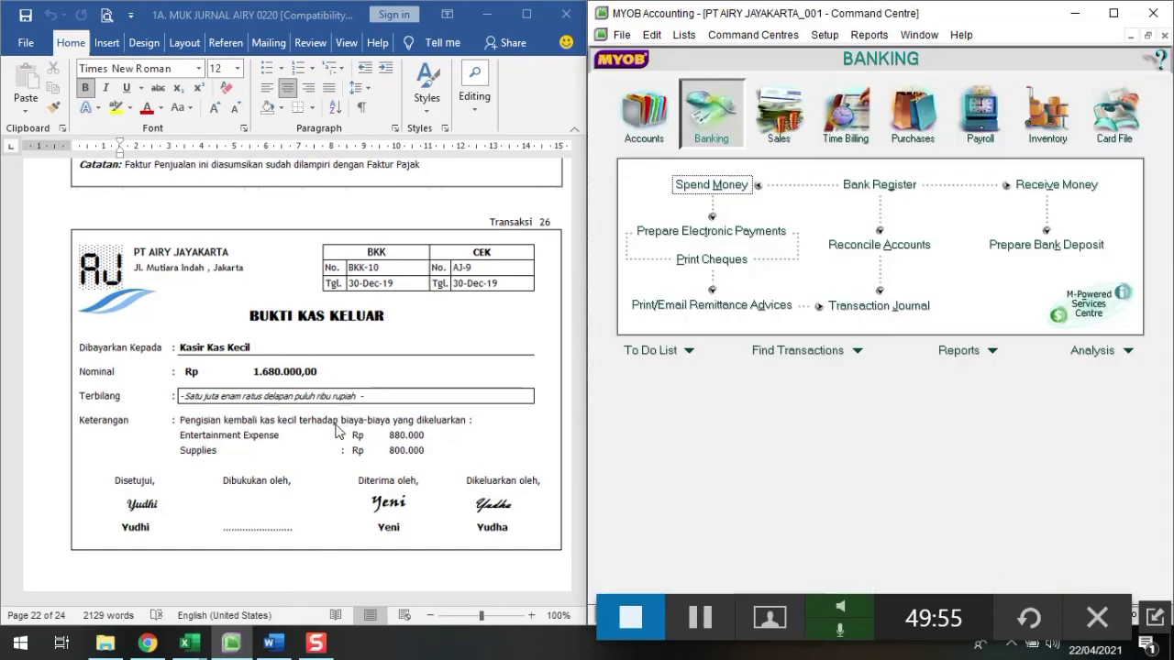
# Find the Transaksi 27 invoice in the Word document and start a new item sale in MYOB
pyautogui.scroll(-5, 326, 429)
pyautogui.scroll(-5, 329, 427)
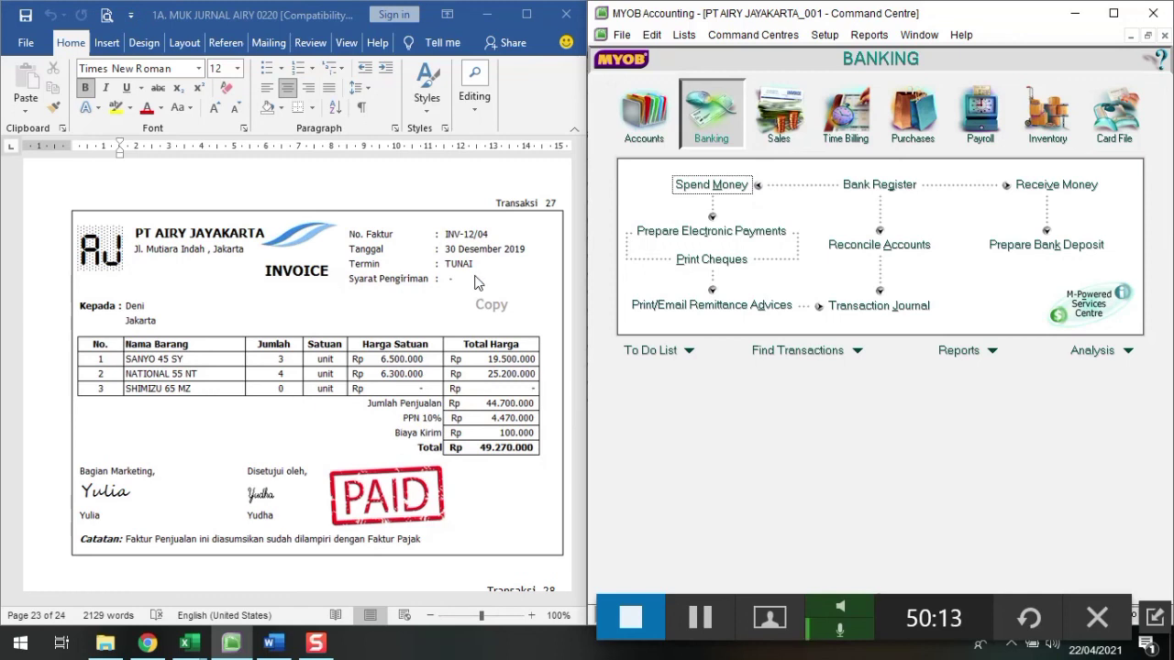
pyautogui.click(791, 133)
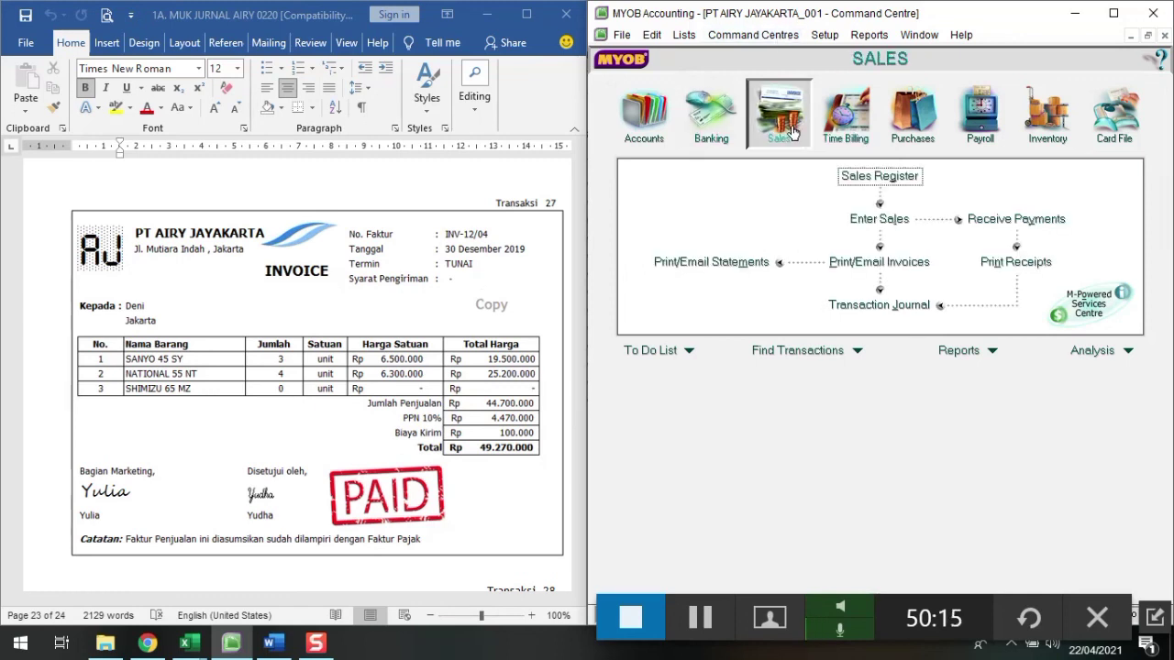
pyautogui.click(878, 218)
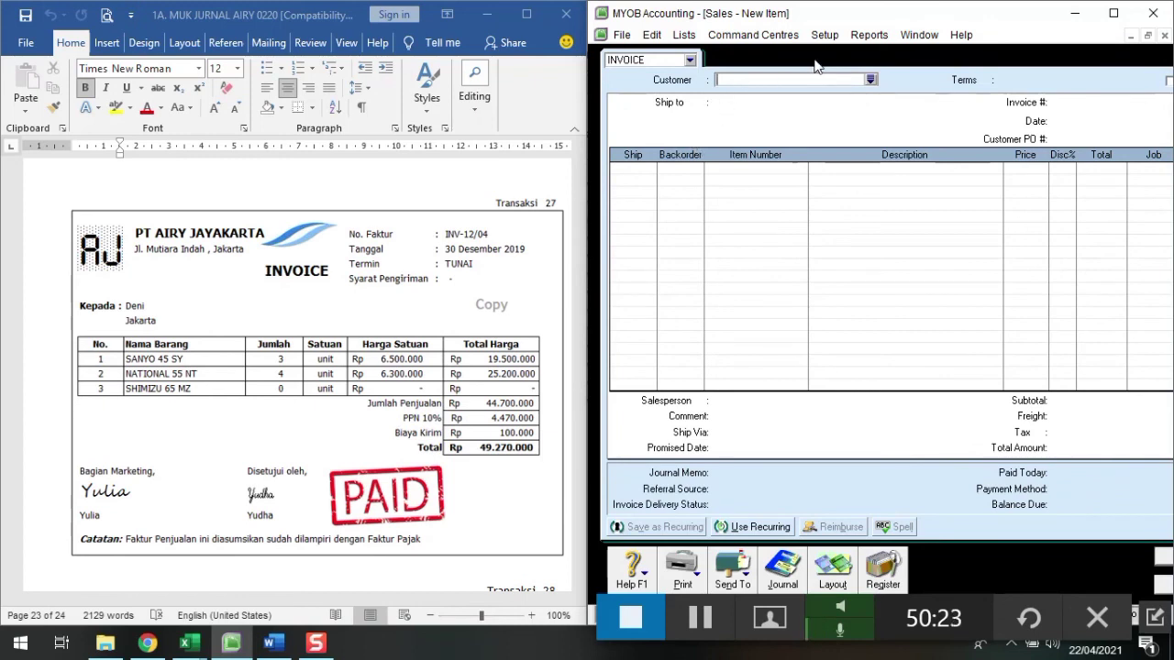
# Create a new customer card with the buyer's name from the Transaksi 27 invoice and save it
pyautogui.click(871, 80)
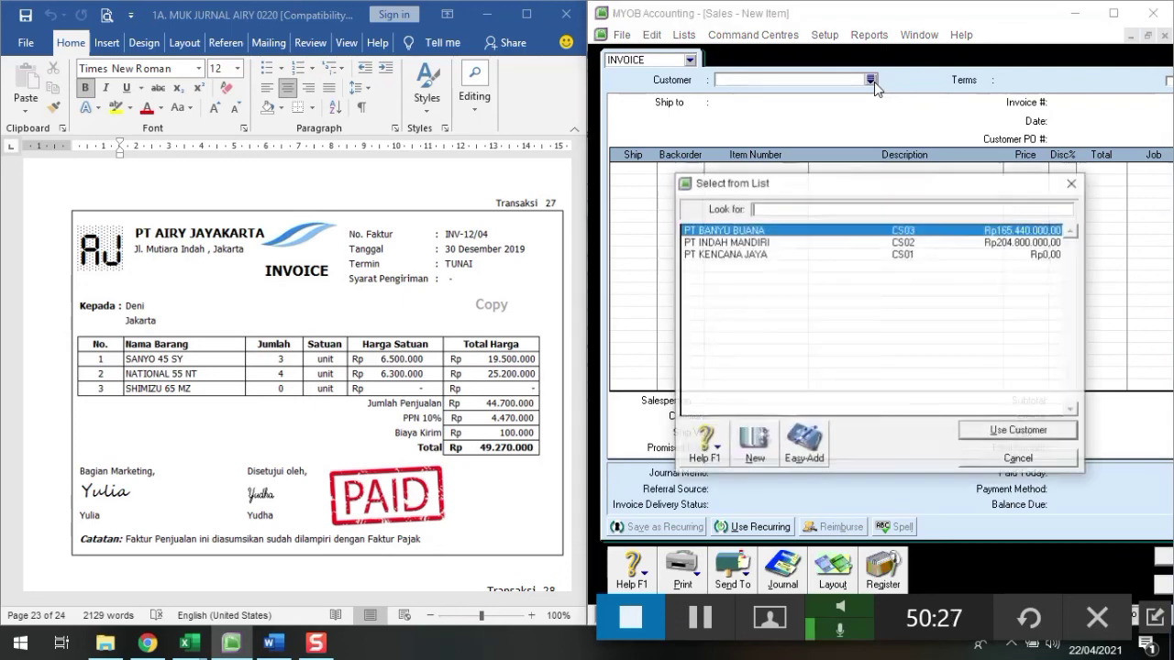
pyautogui.click(753, 445)
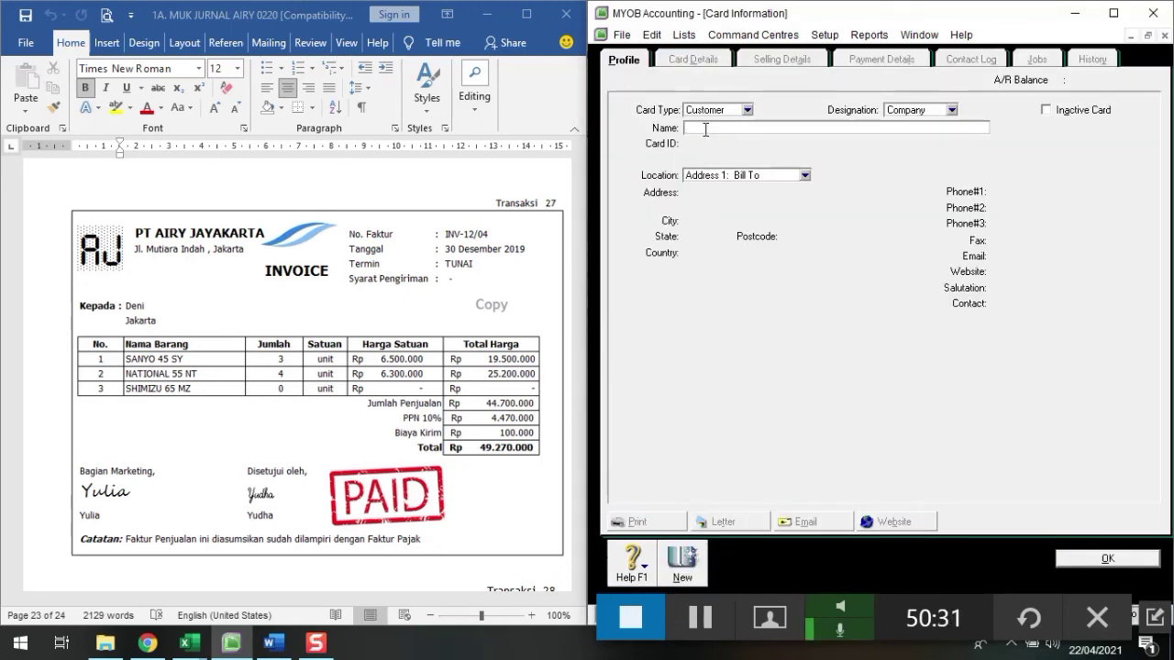
pyautogui.write('DEN')
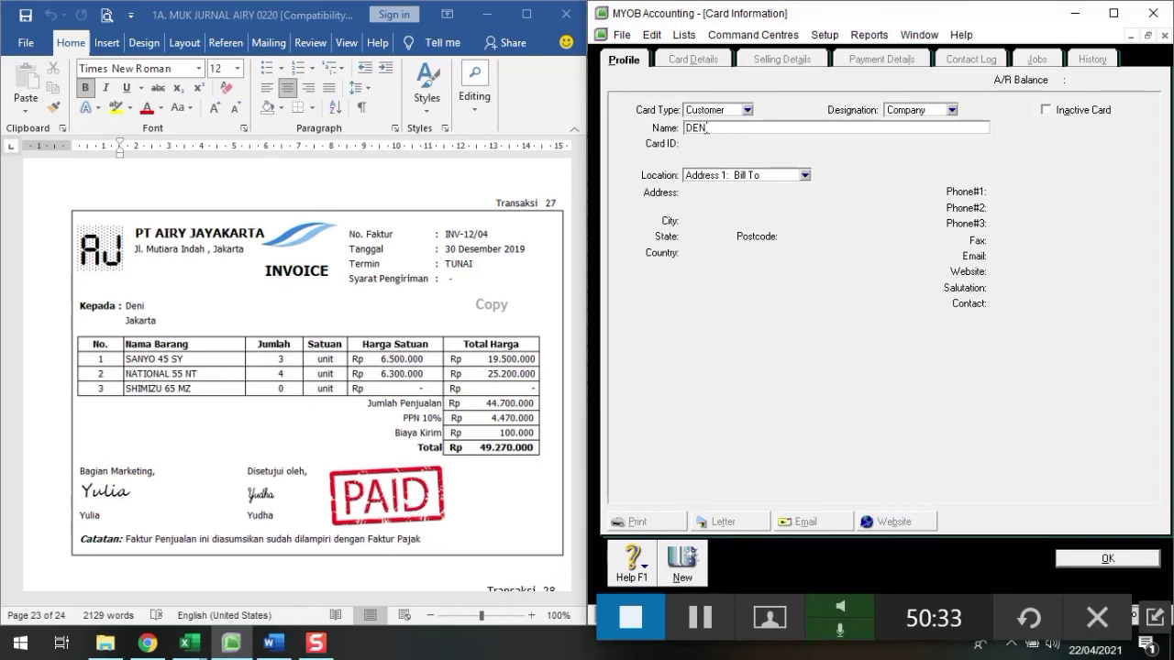
pyautogui.write('I')
pyautogui.press('Tab')
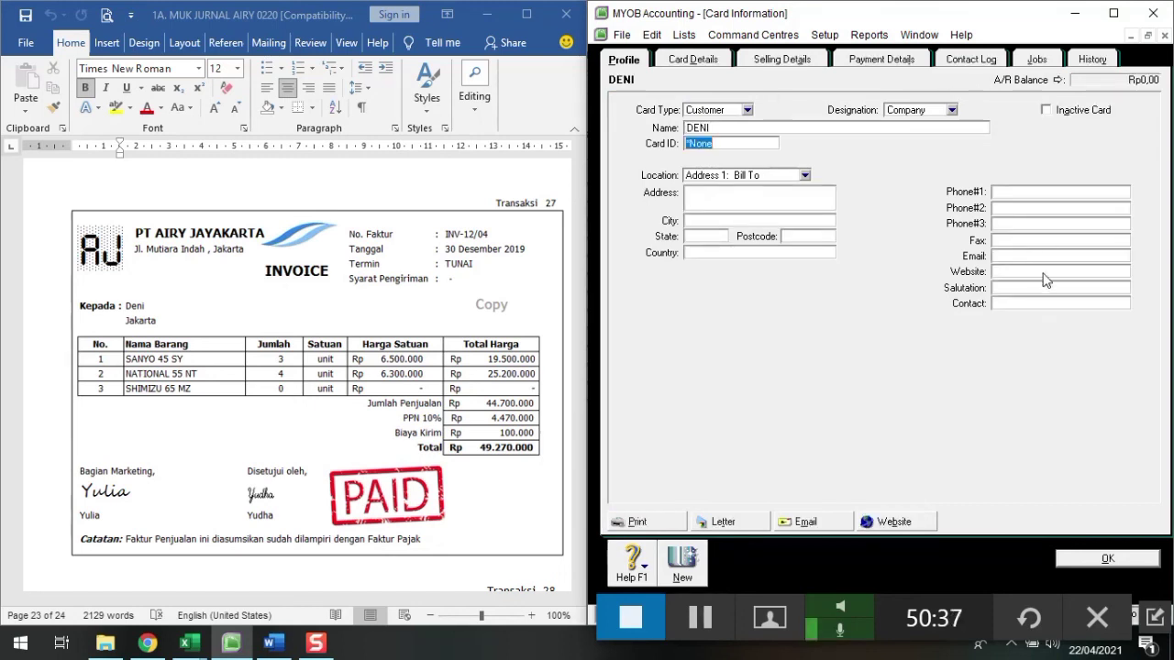
pyautogui.click(1107, 558)
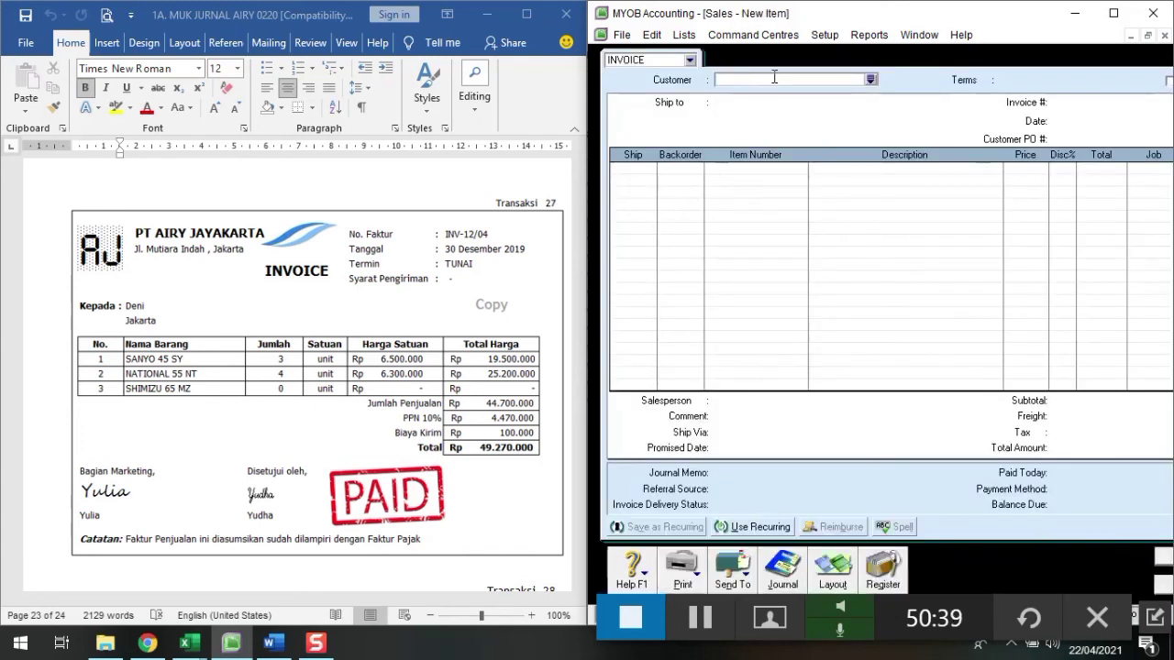
# Assign the new customer to the sale and set its payment terms to C.O.D
pyautogui.write('DENI')
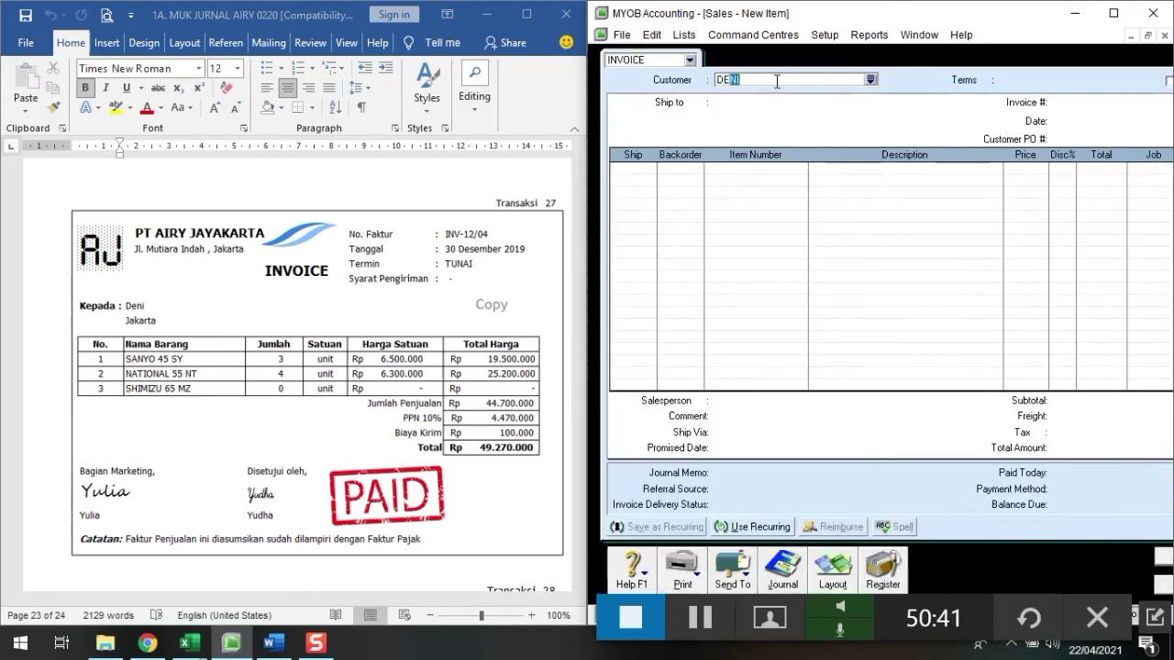
pyautogui.press('Tab')
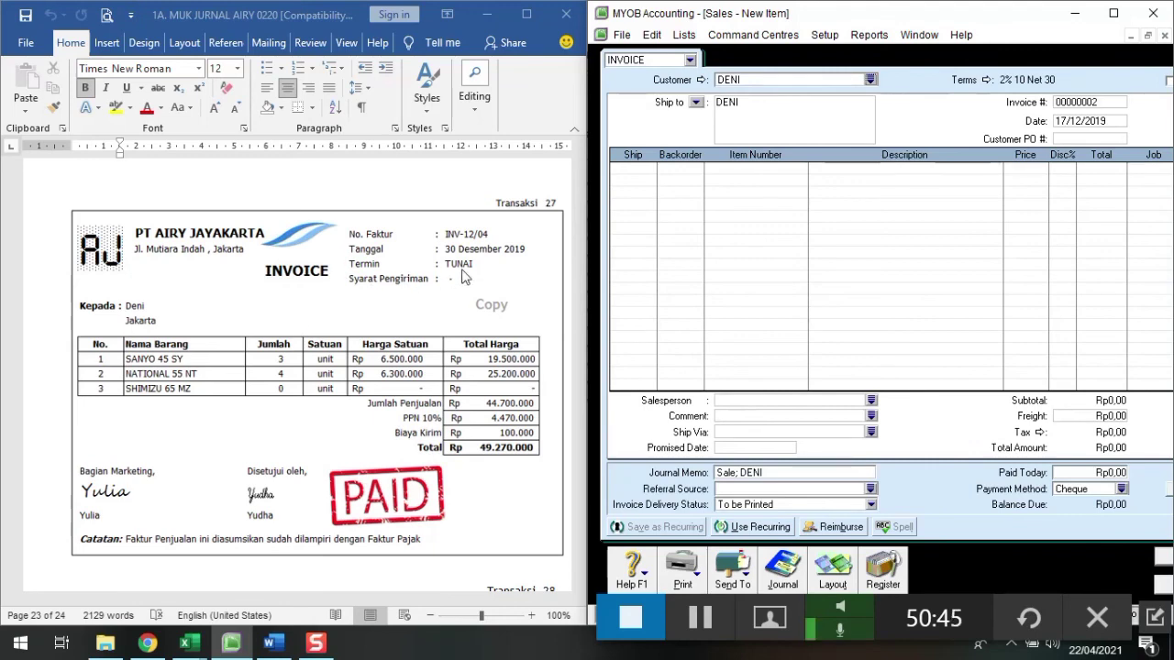
pyautogui.click(977, 81)
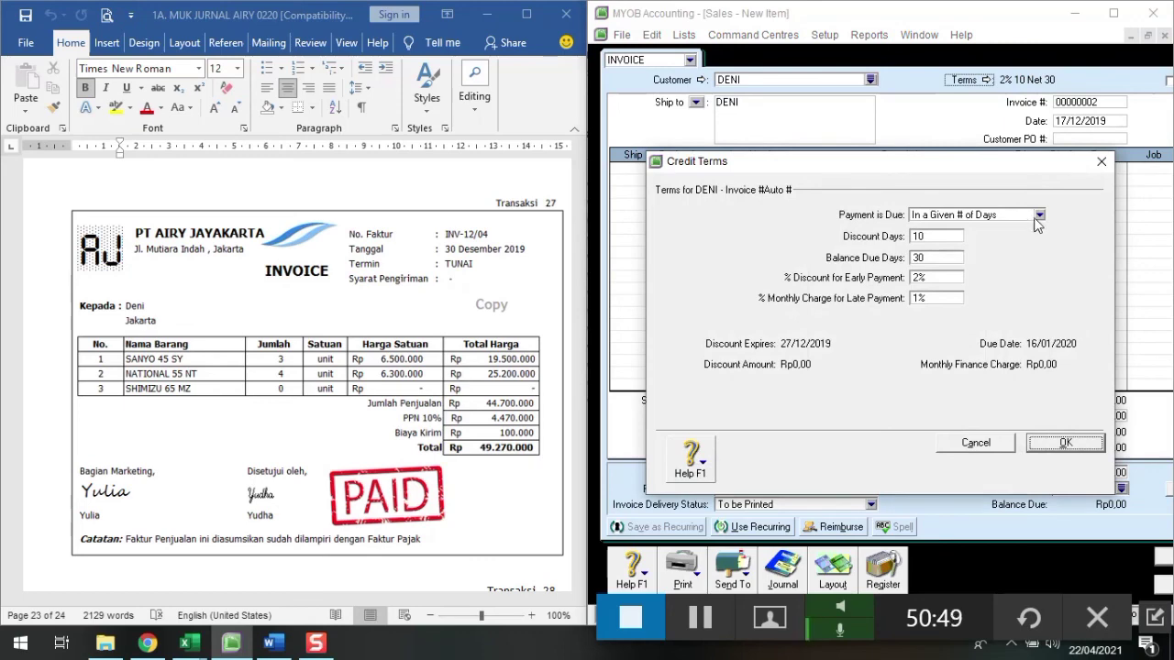
pyautogui.click(1039, 216)
pyautogui.click(976, 231)
pyautogui.click(1059, 444)
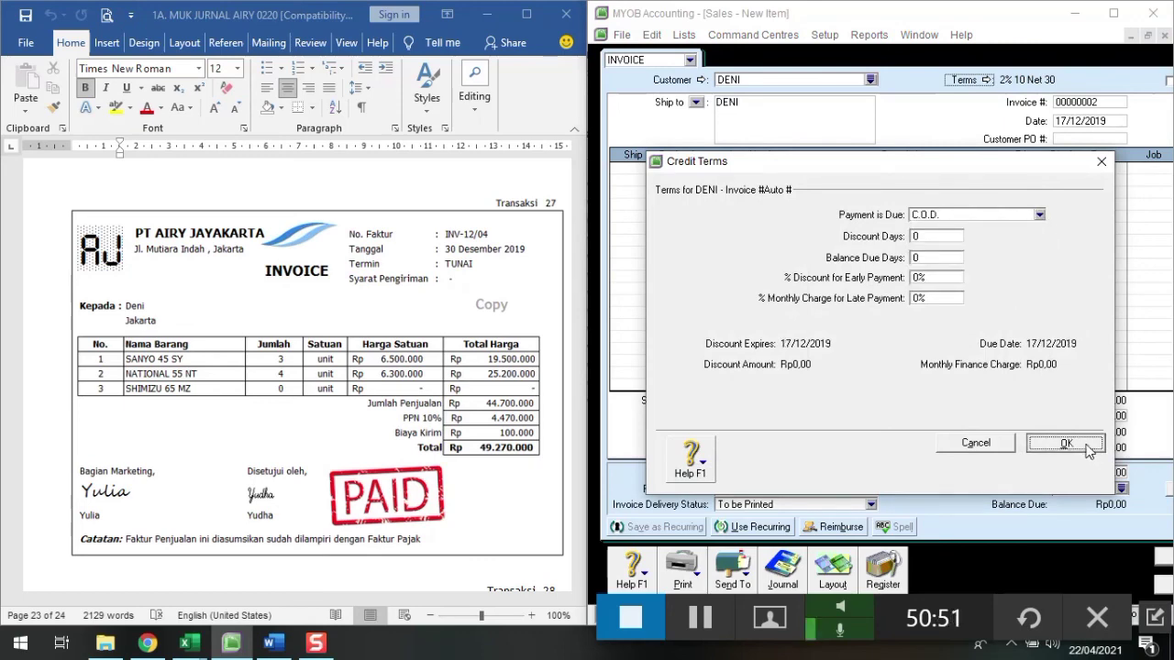
# Set the sale's invoice number to INV12/04 and its date to 30/12/2019
pyautogui.click(1079, 102)
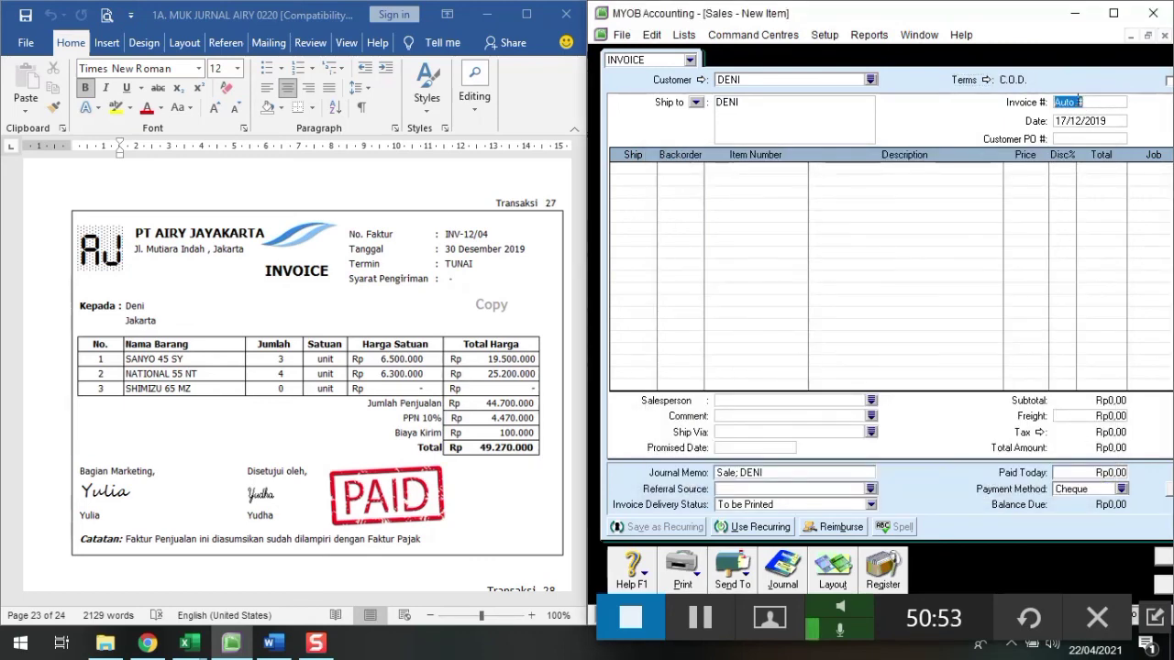
pyautogui.write('INV12/04')
pyautogui.press('Tab')
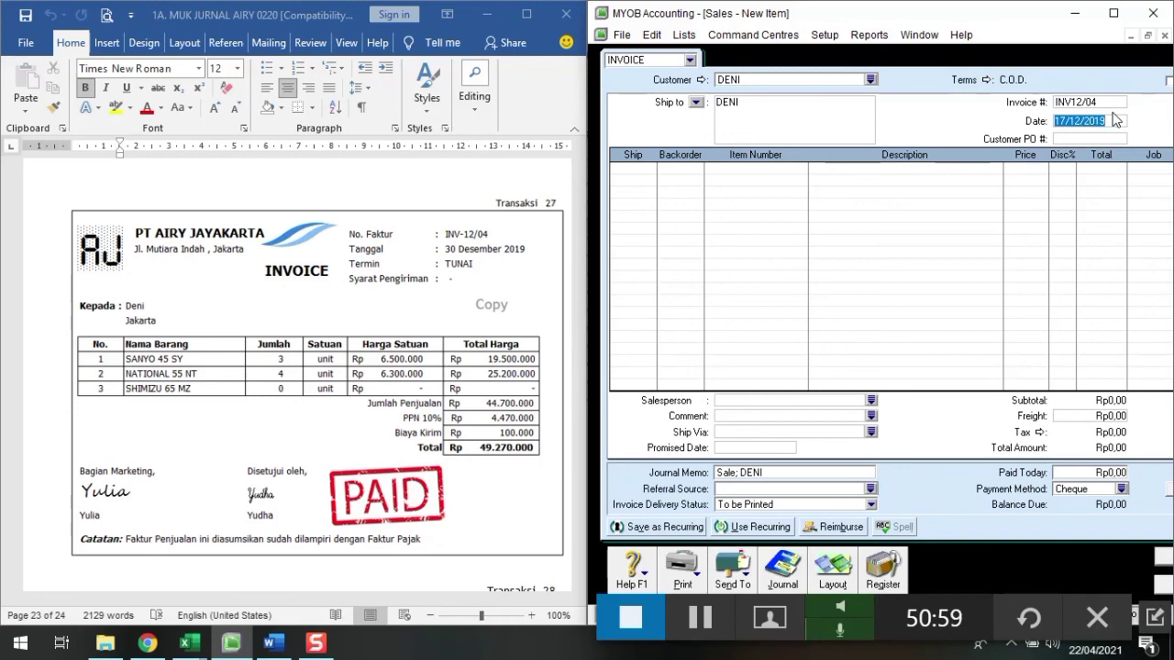
pyautogui.write('30/12/')
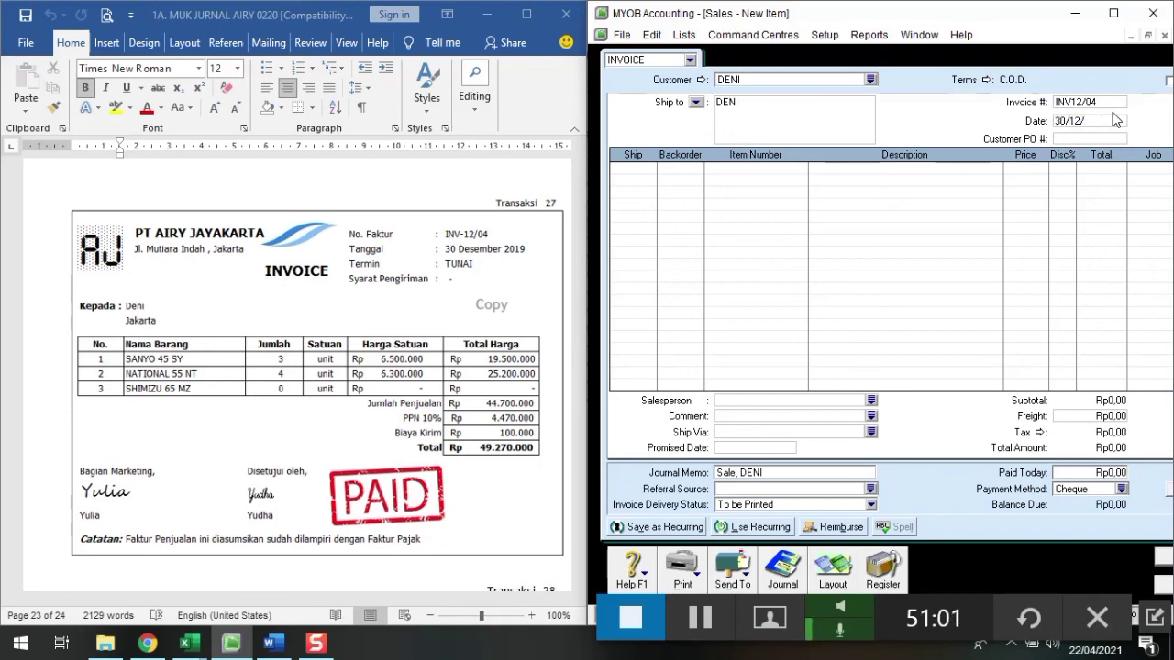
pyautogui.press('-')
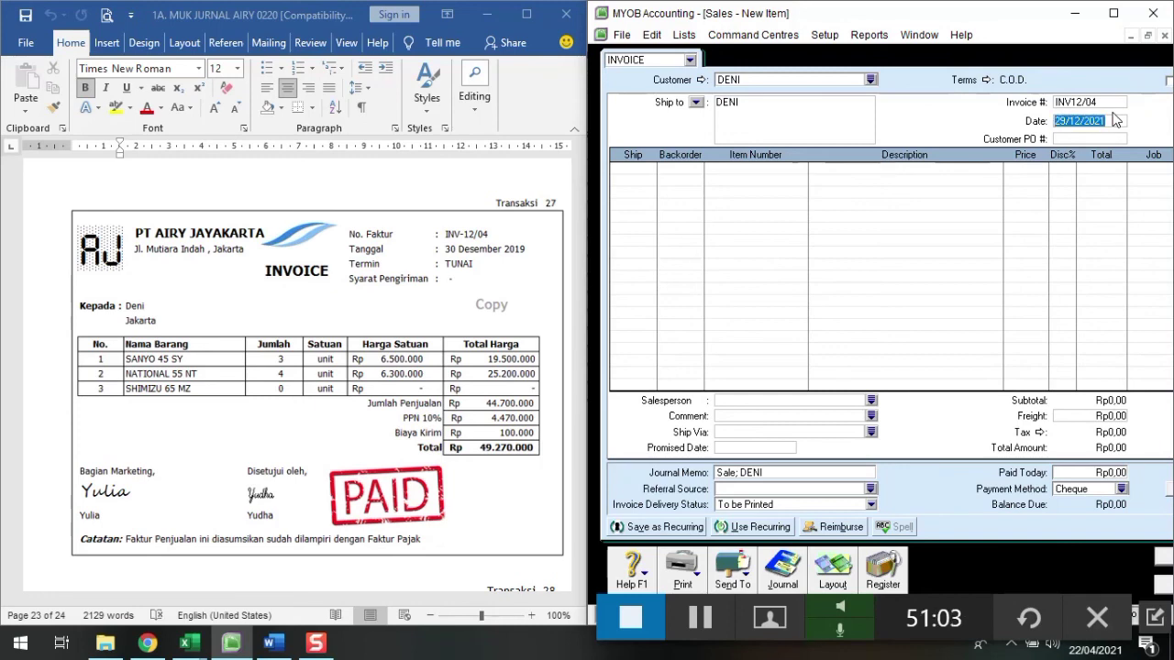
pyautogui.write('30/12')
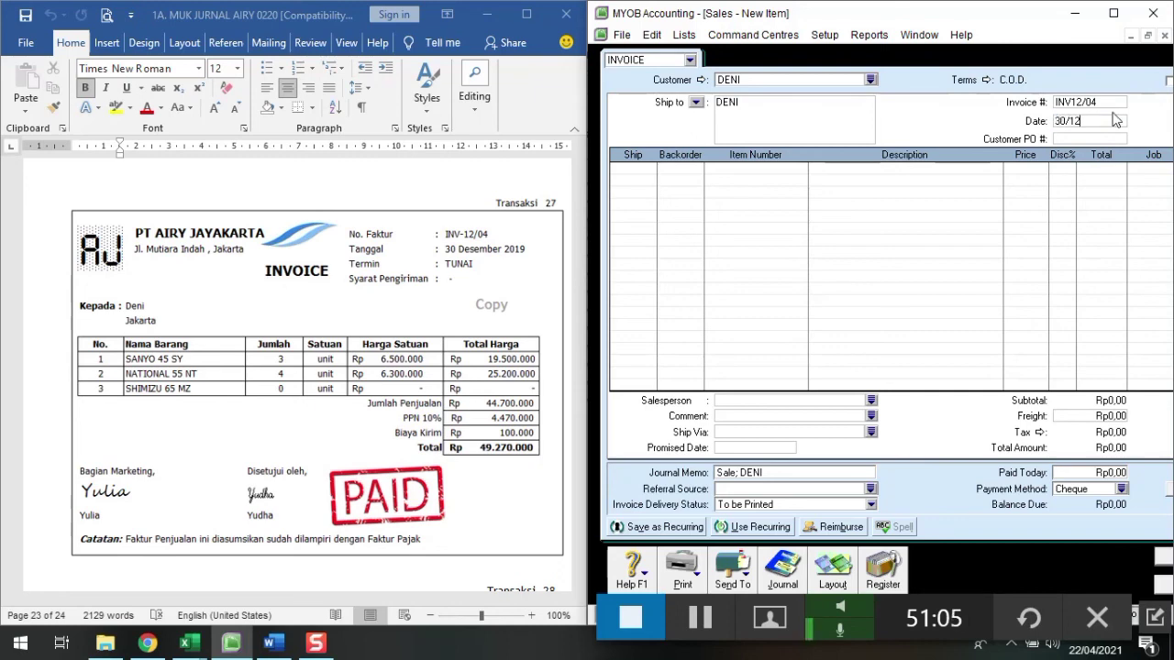
pyautogui.write('/2019')
pyautogui.press('Tab')
pyautogui.press('Tab')
# Add the first sale line with 3 units of item SY45 (SANYO 45 SY) at a price of Rp6.500.000 each
pyautogui.write('4')
pyautogui.press('BackSpace')
pyautogui.write('3')
pyautogui.press('Tab')
pyautogui.press('Tab')
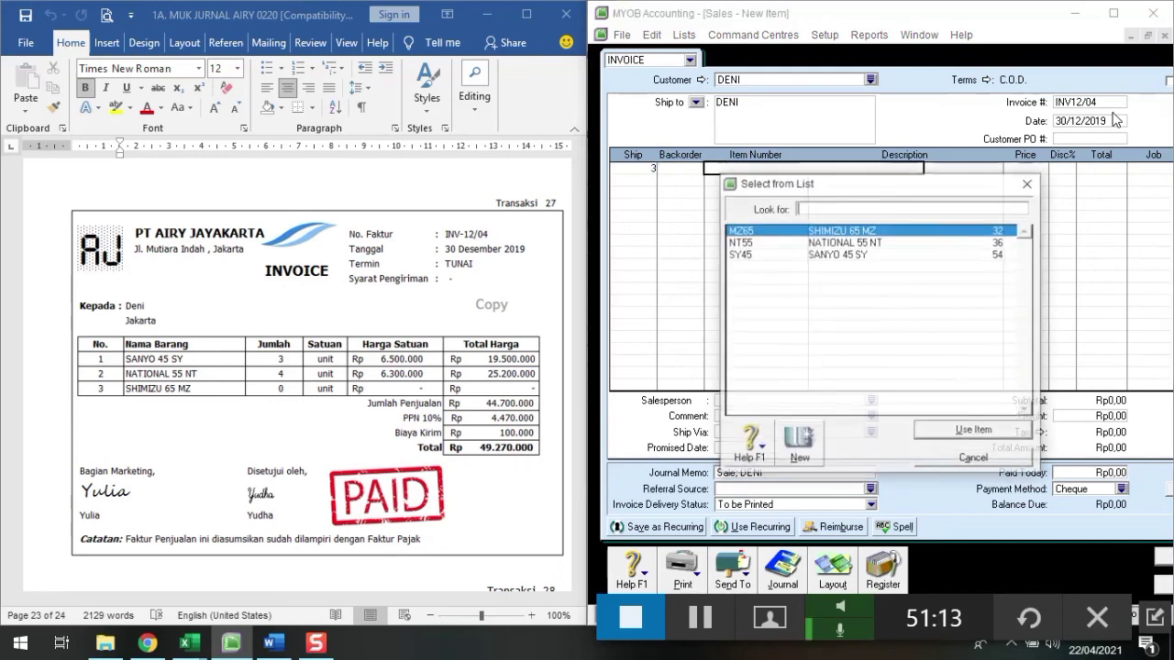
pyautogui.press('Down')
pyautogui.press('Down')
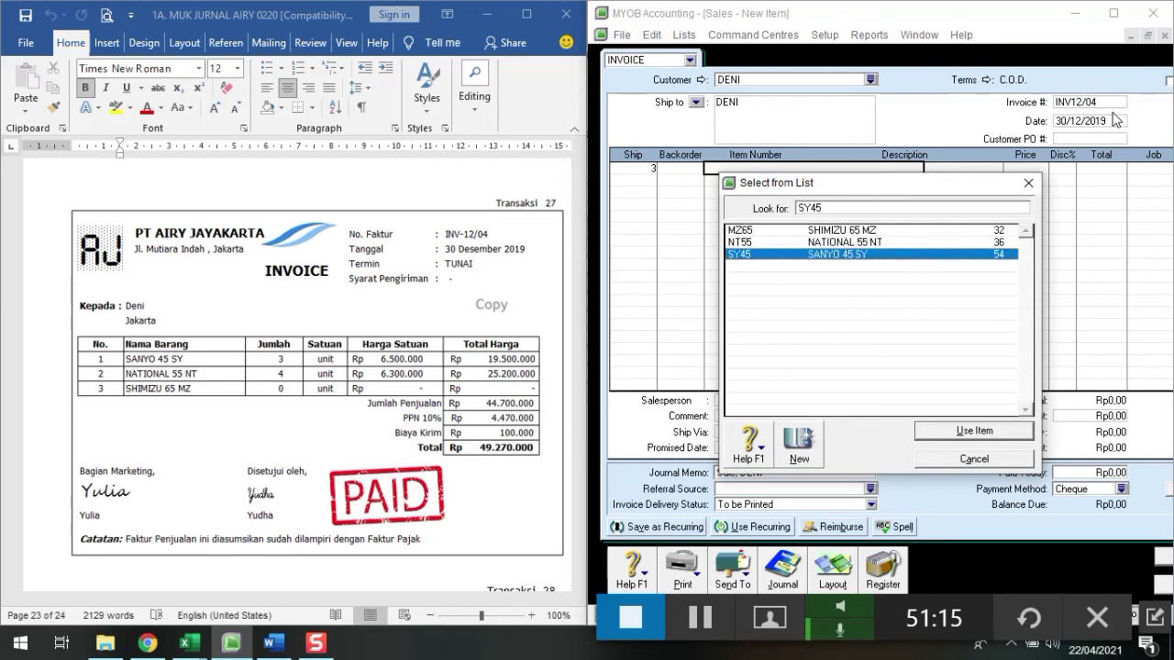
pyautogui.press('Return')
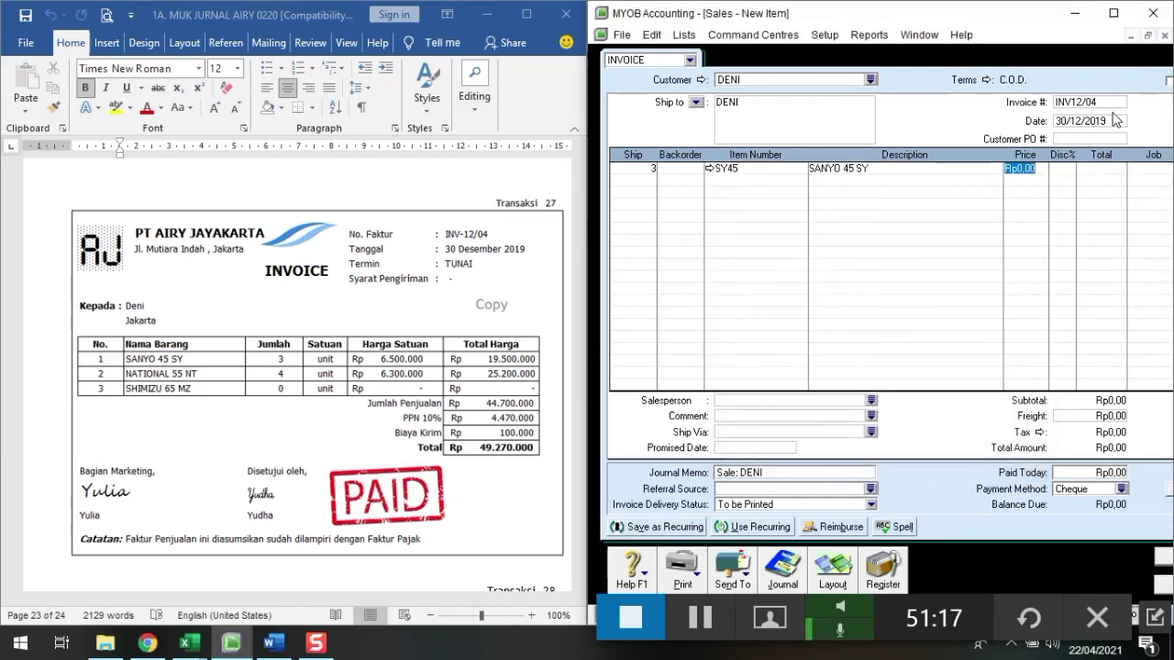
pyautogui.write('65000')
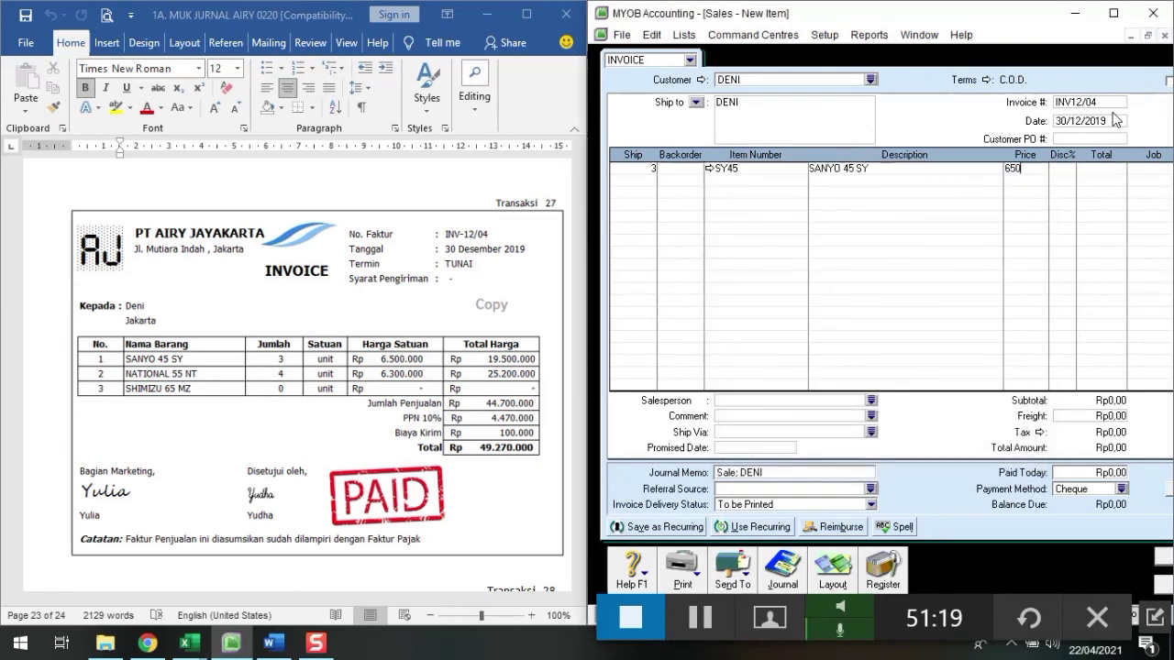
pyautogui.press('Return')
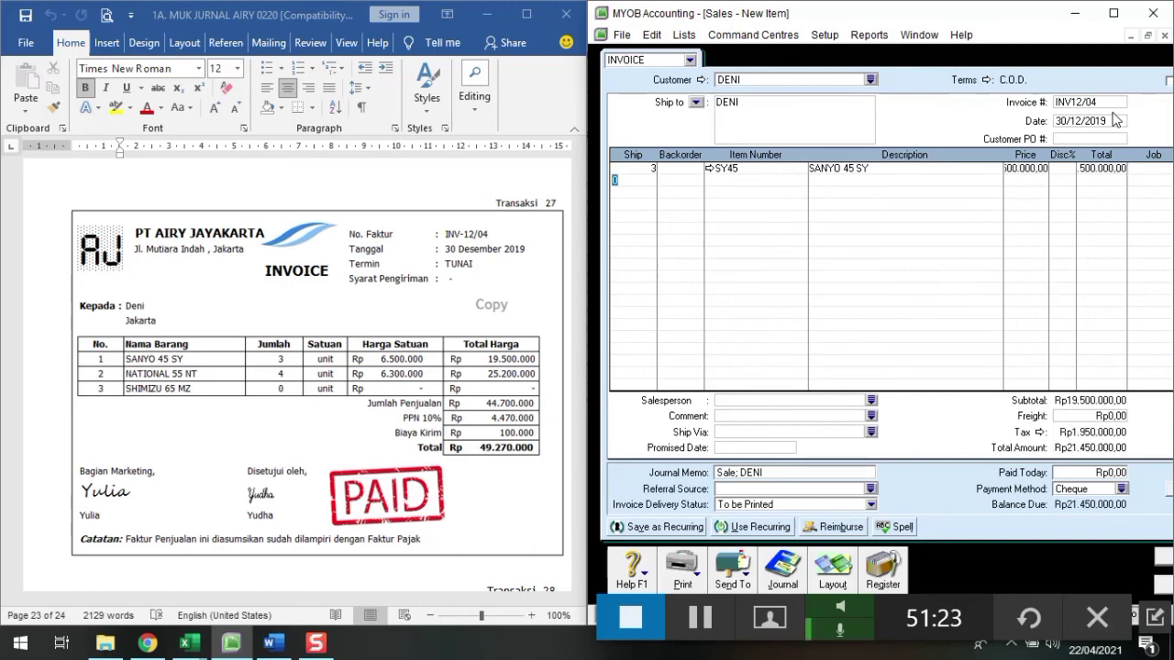
# Add a second sale line with 4 units of item NT55 (NATIONAL 55 NT) at Rp6.300.000 each
pyautogui.press('Return')
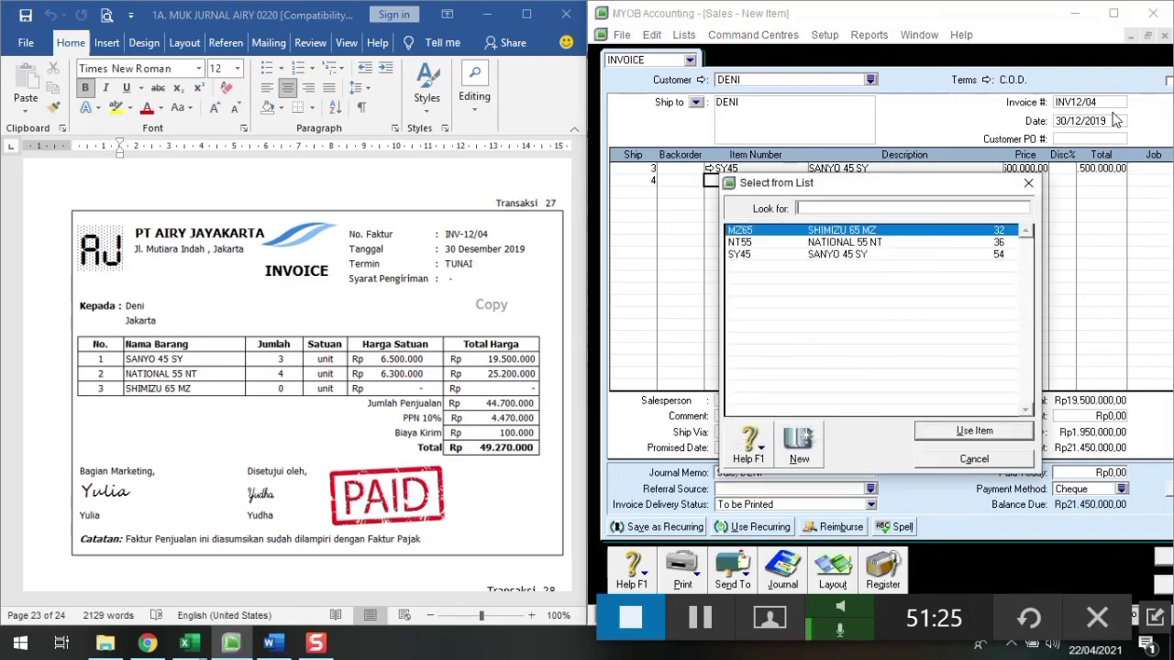
pyautogui.write('NT55')
pyautogui.press('Return')
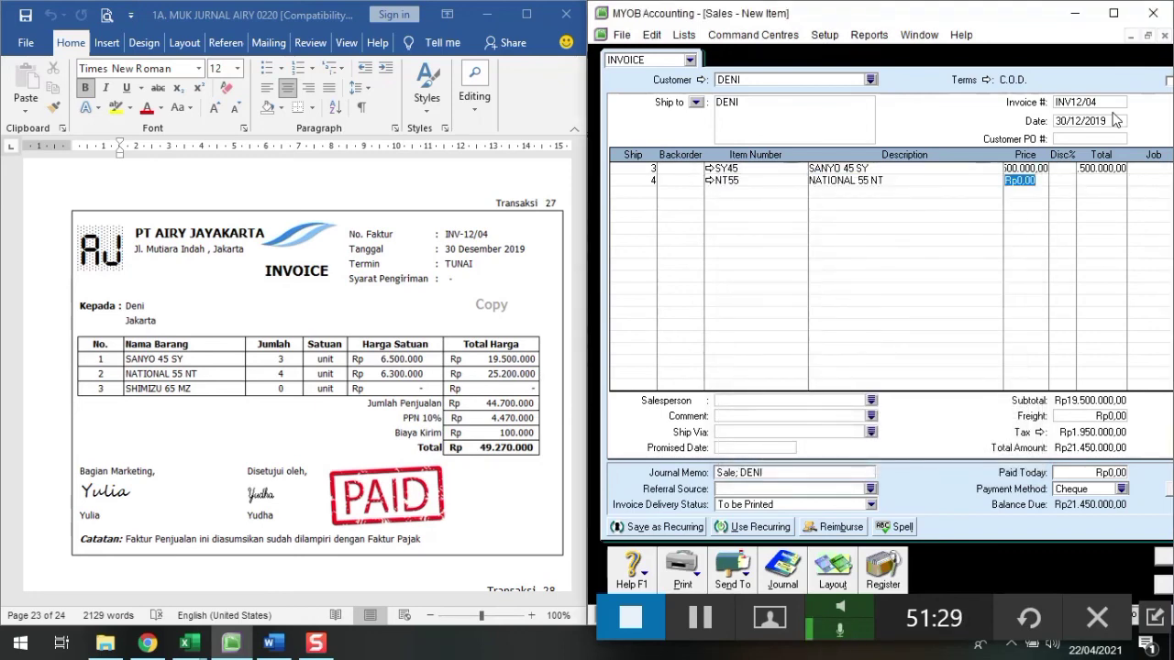
pyautogui.write('6300000')
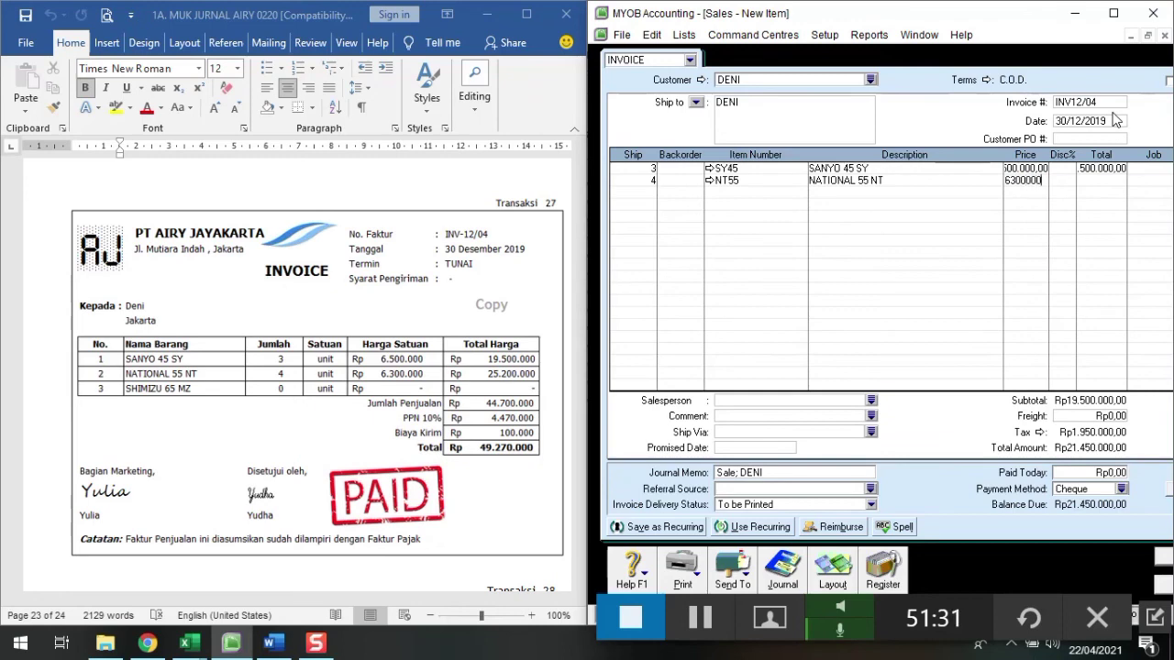
pyautogui.press('Return')
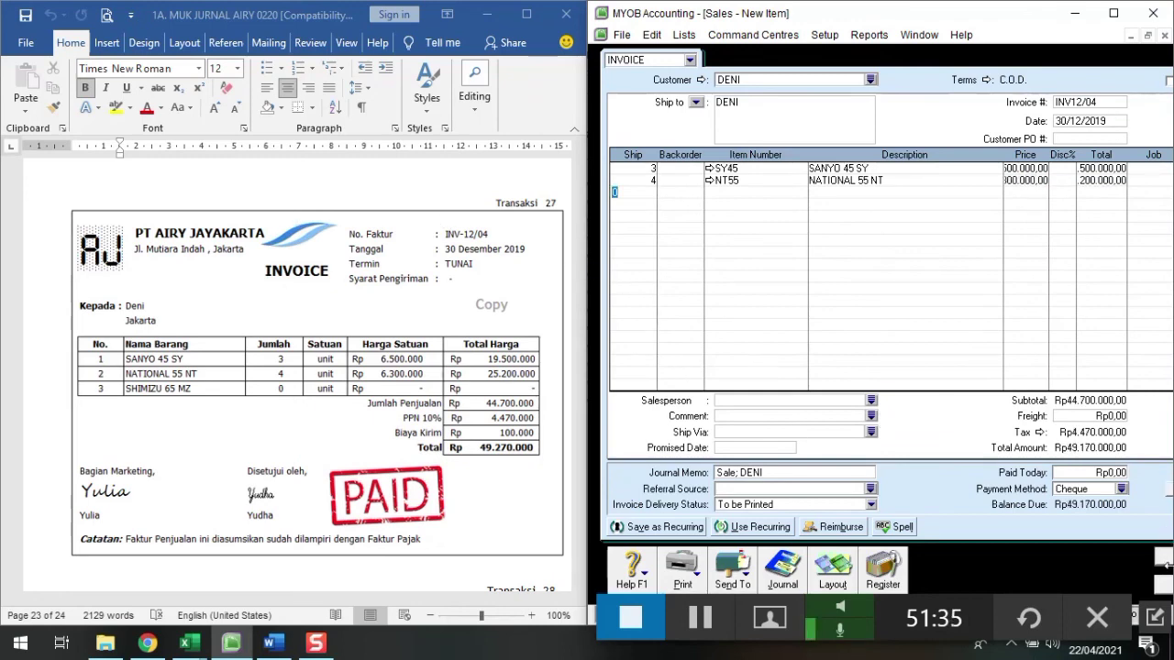
# Set the sale's freight to Rp100.000 and the amount paid today to Rp49.270.000
pyautogui.click(1070, 418)
pyautogui.write('100')
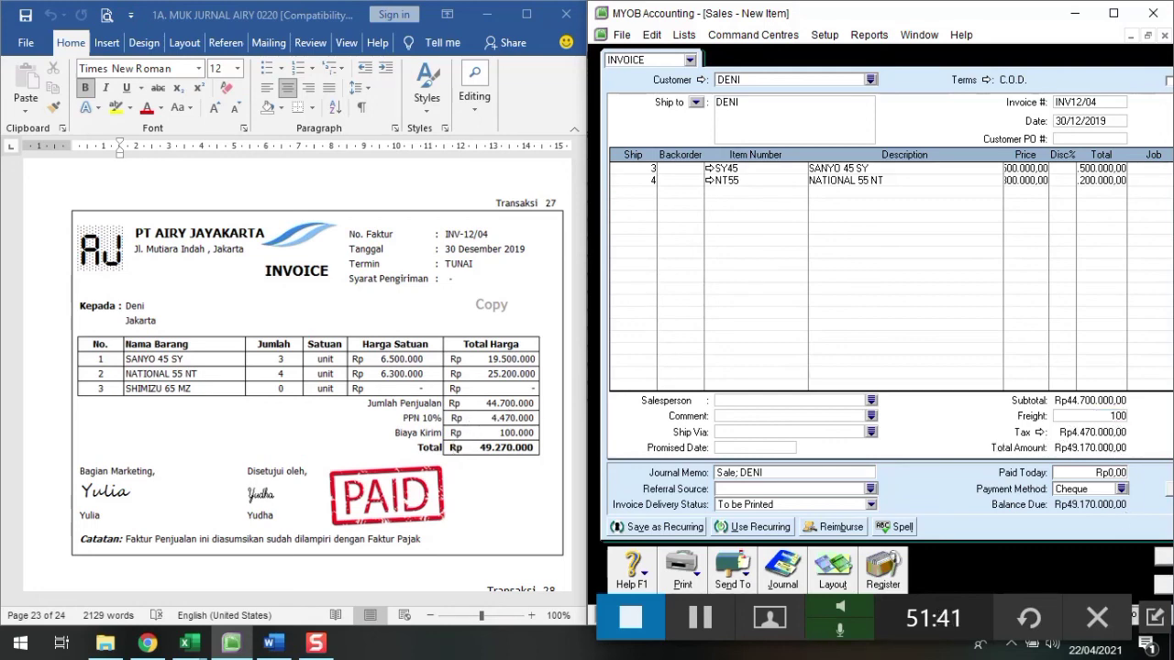
pyautogui.write('.000')
pyautogui.press('Tab')
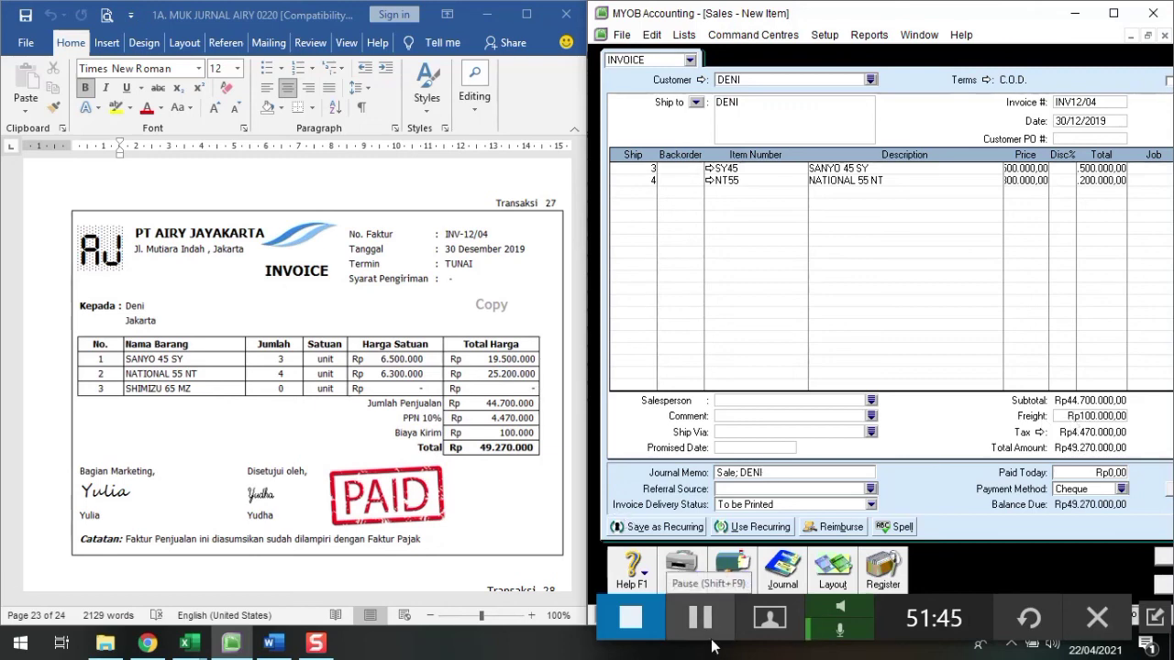
pyautogui.click(1105, 473)
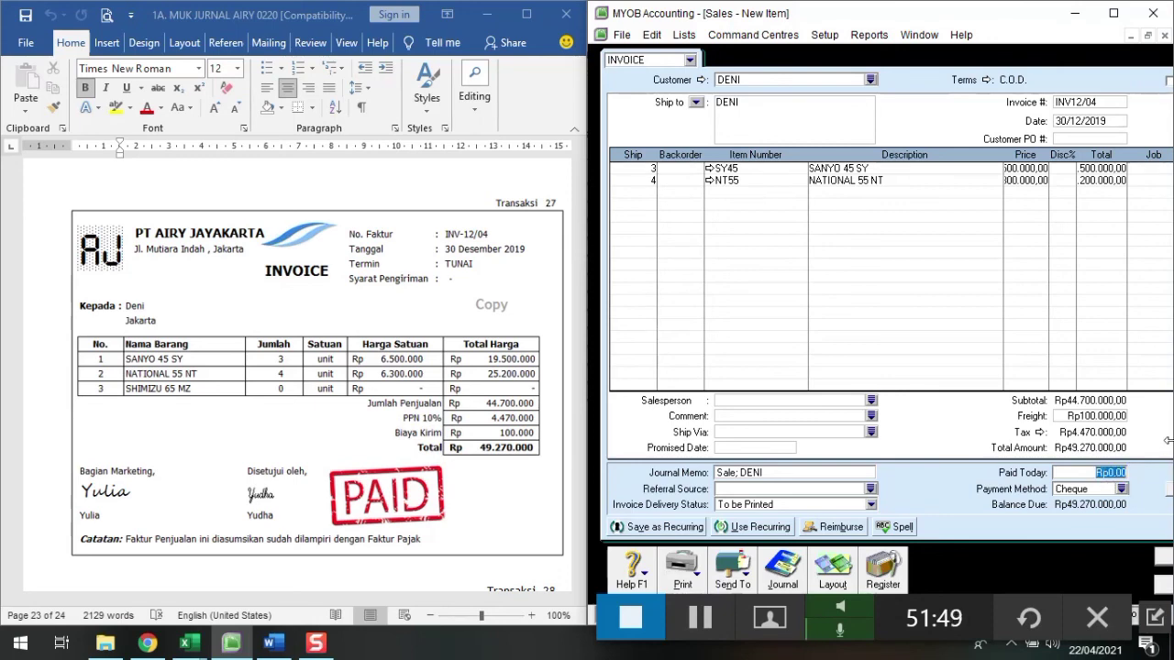
pyautogui.write('4927')
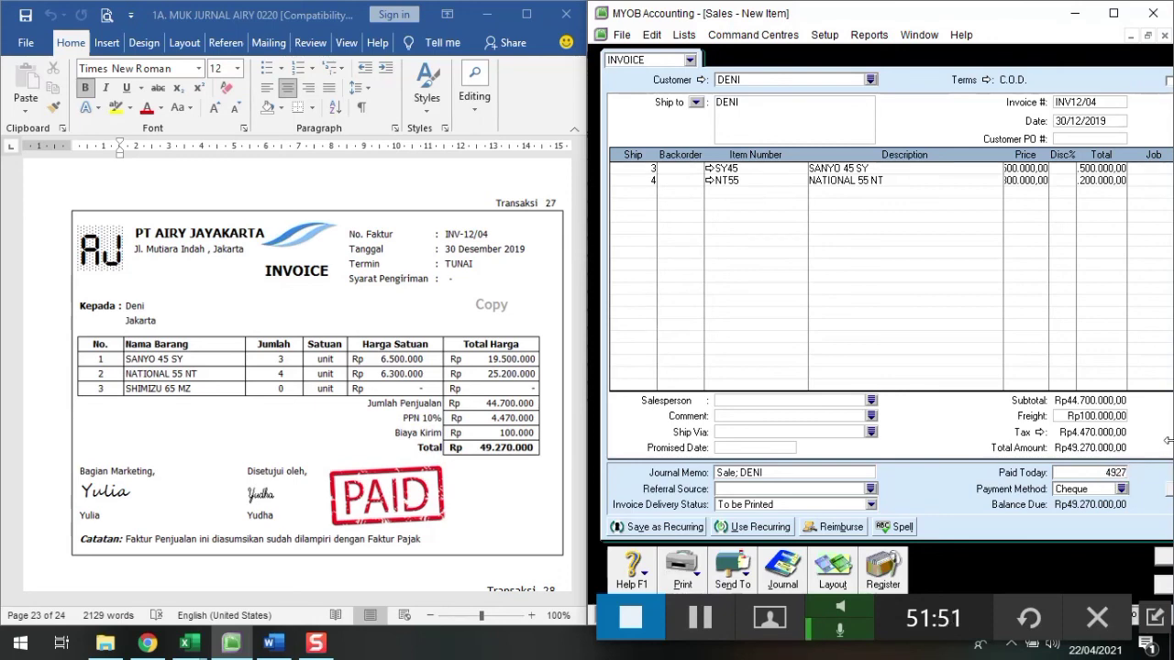
pyautogui.write('0000')
pyautogui.press('Tab')
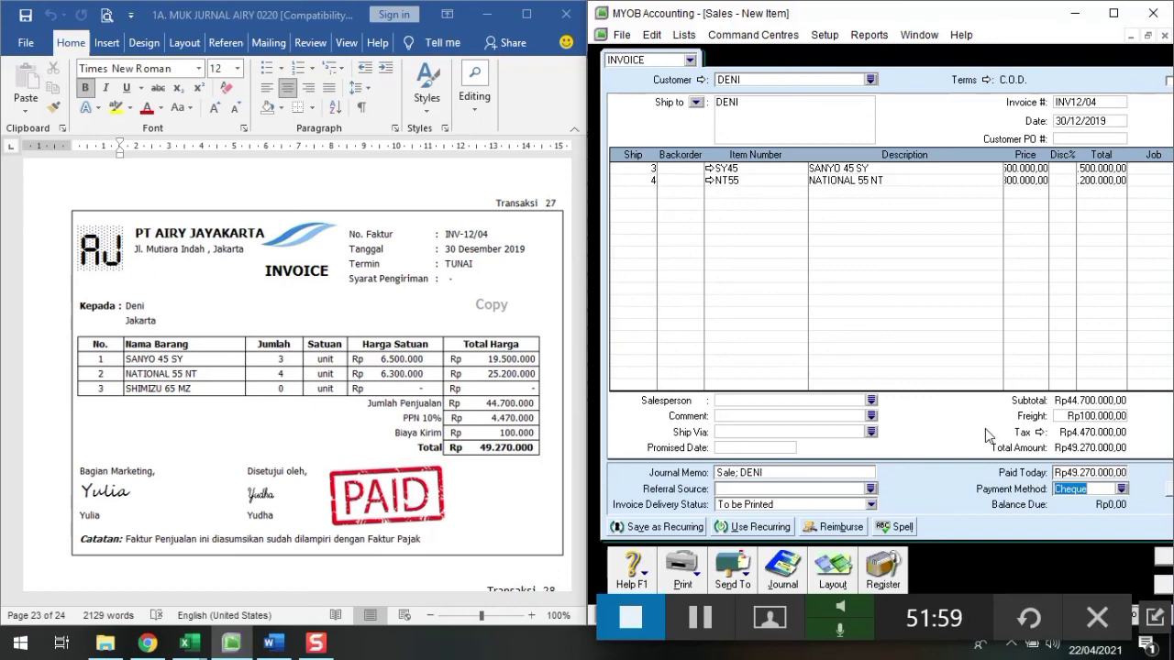
# Review the recap of the sale's journal entries, then record the sale and close the sales form
pyautogui.hotkey('ctrl', 'r')
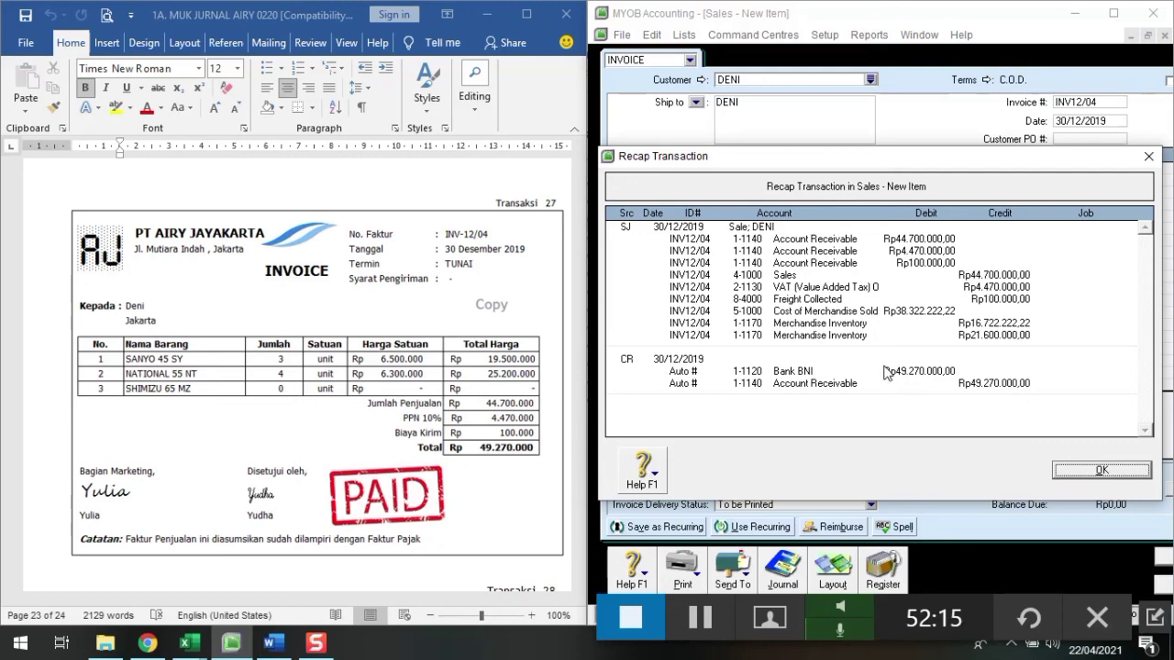
pyautogui.click(1100, 470)
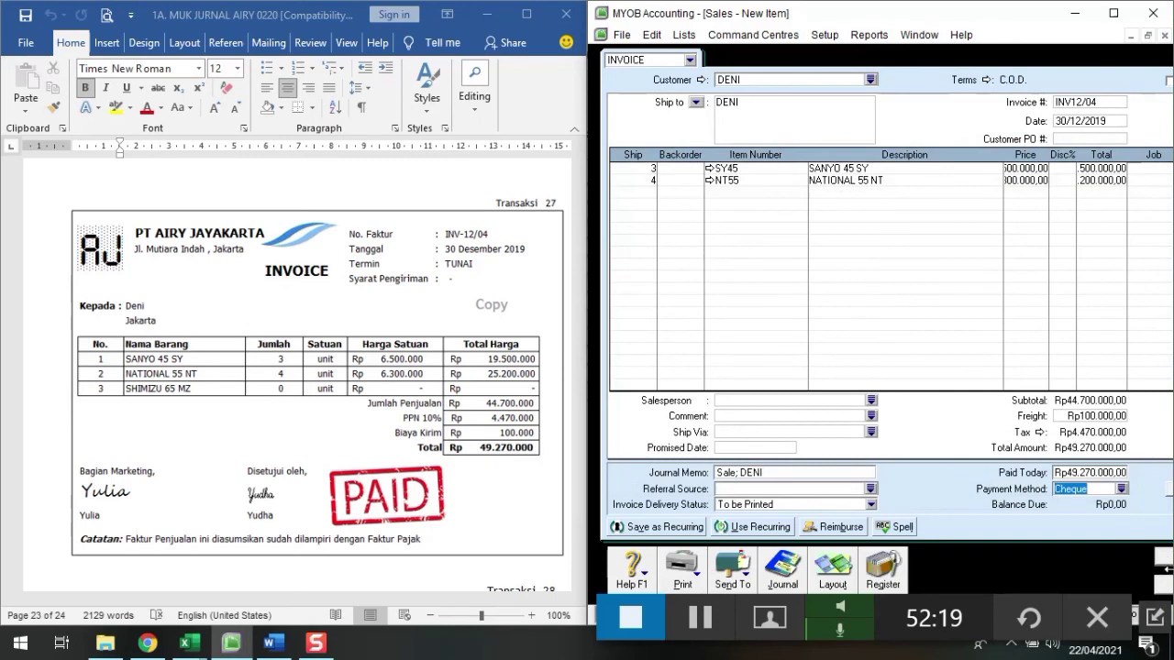
pyautogui.click(1163, 558)
pyautogui.click(1162, 585)
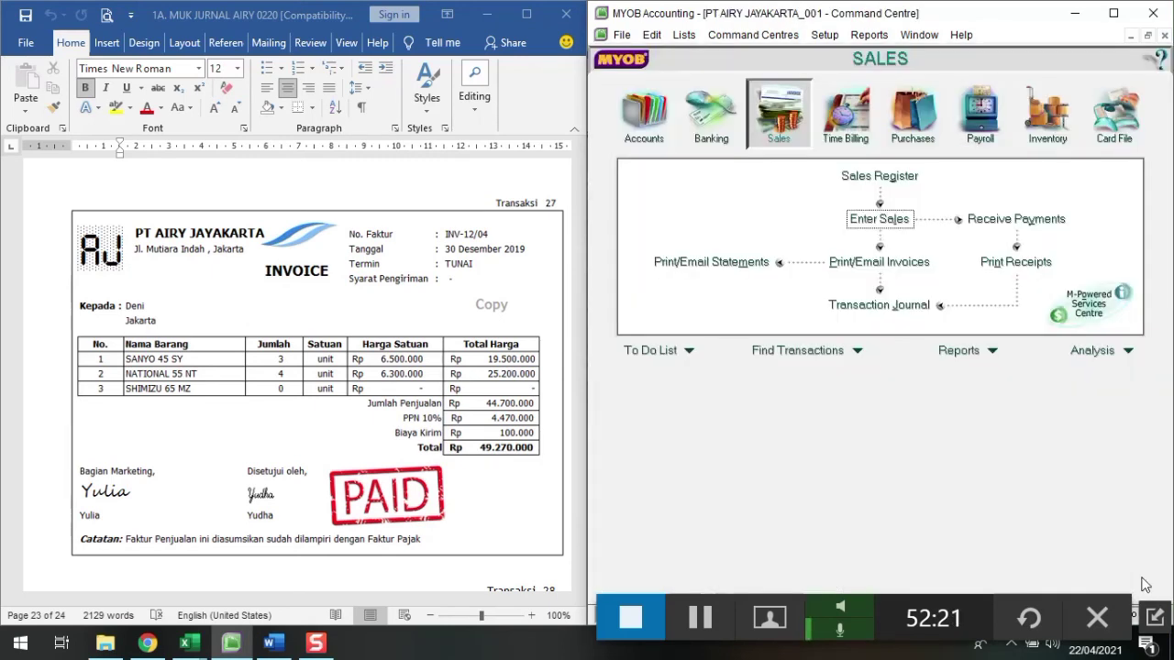
# Find the Transaksi 28 petty cash voucher in the Word document and maximize the MYOB window
pyautogui.scroll(-5, 285, 406)
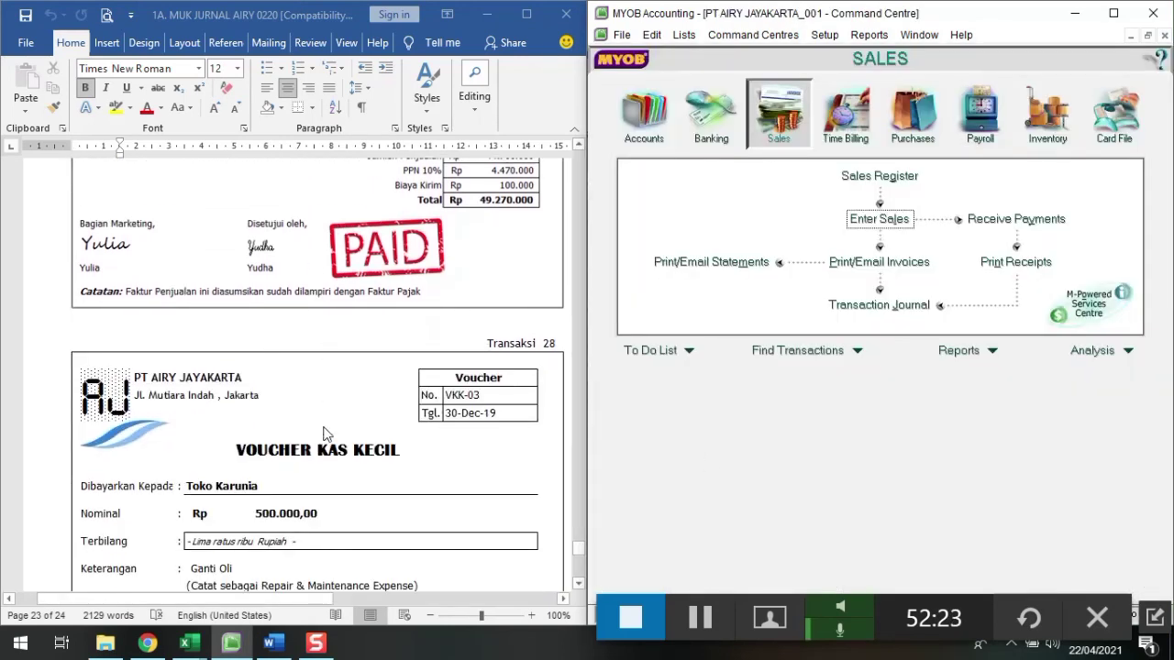
pyautogui.scroll(-2, 323, 433)
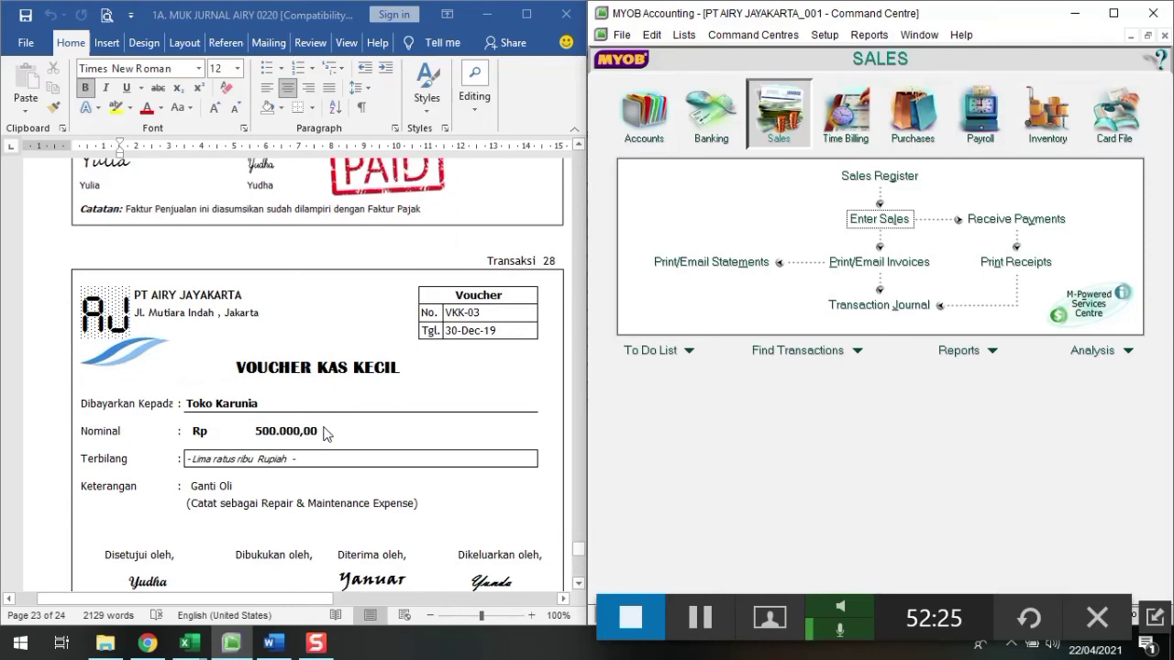
pyautogui.scroll(-1, 327, 433)
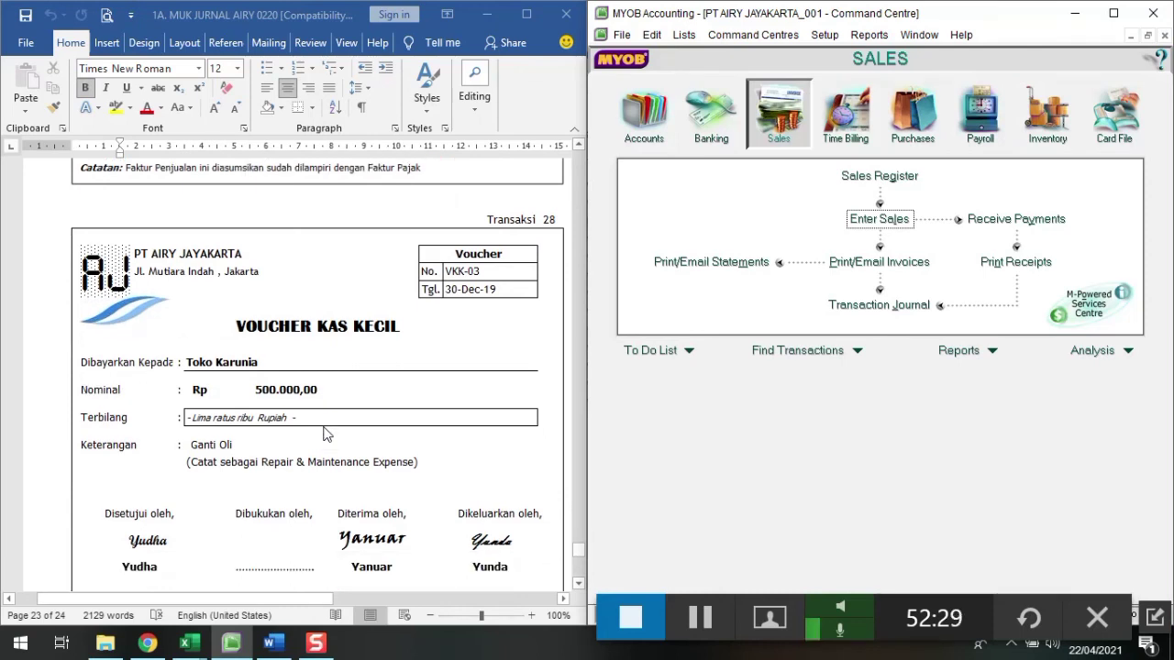
pyautogui.scroll(-1, 329, 439)
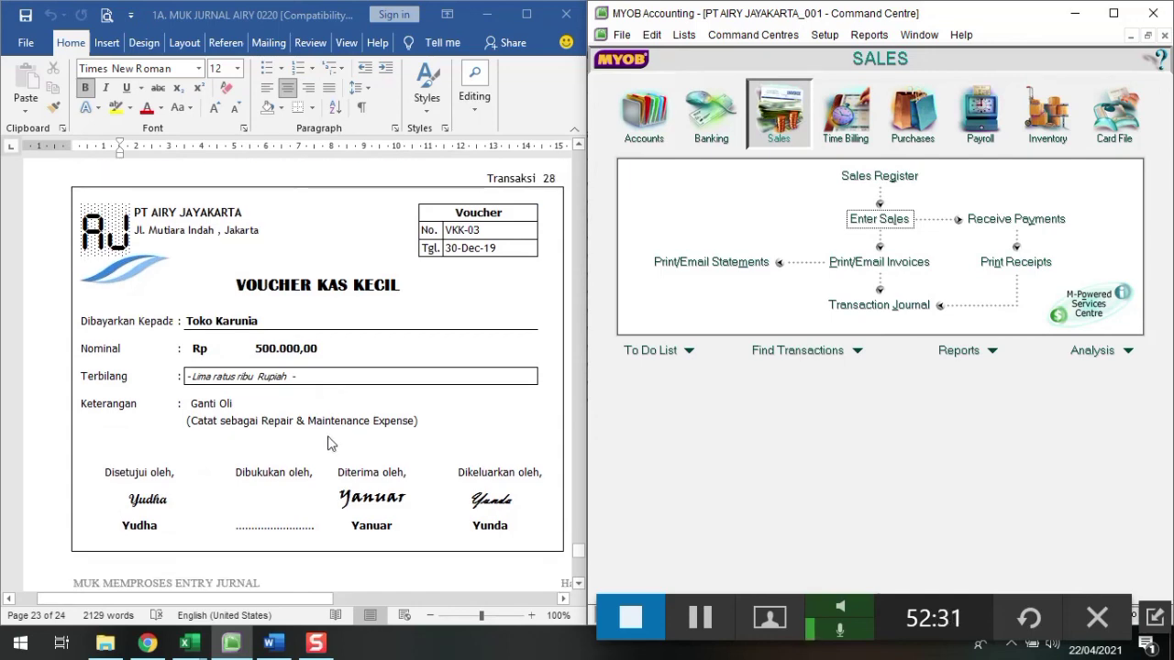
pyautogui.click(1113, 13)
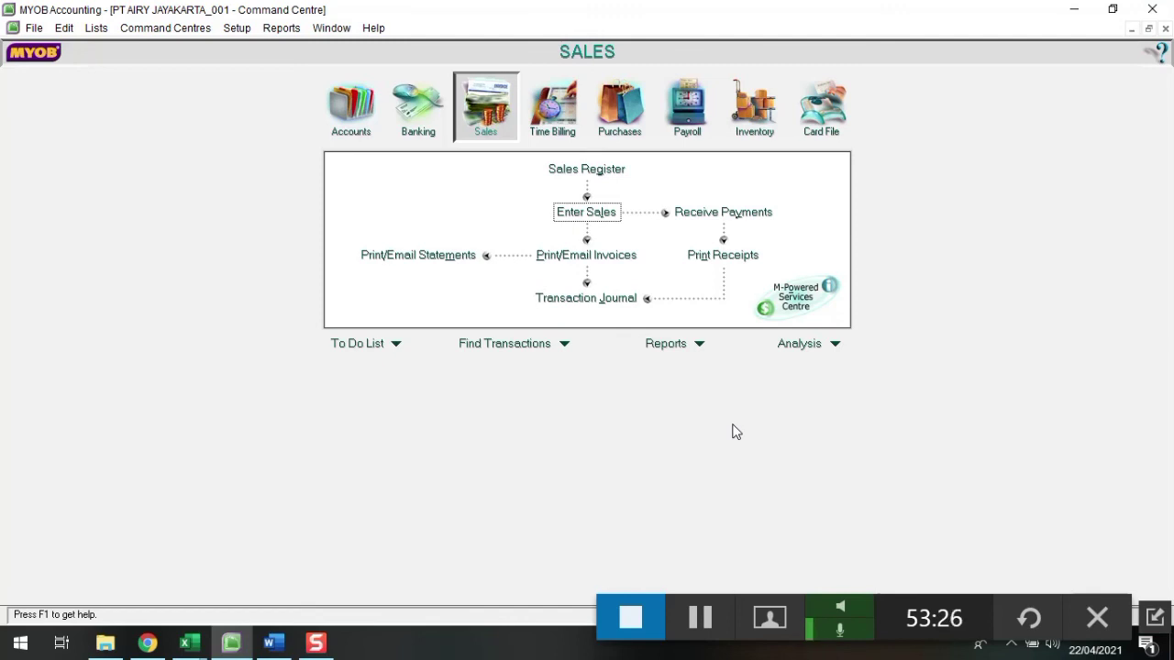
pyautogui.click(634, 627)
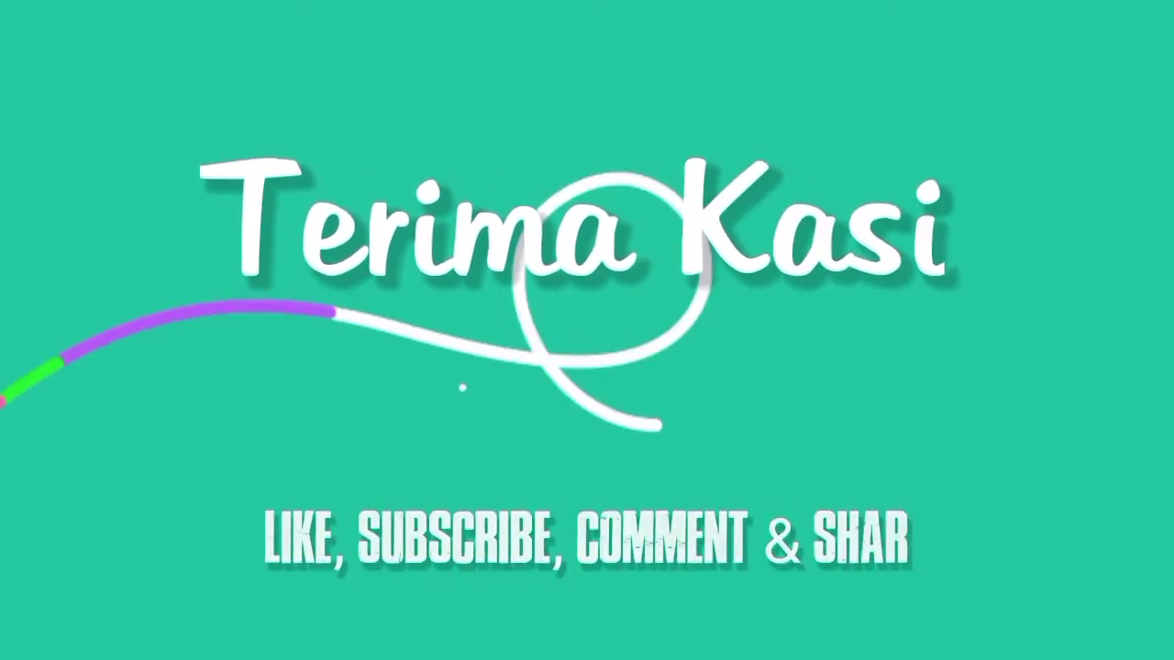